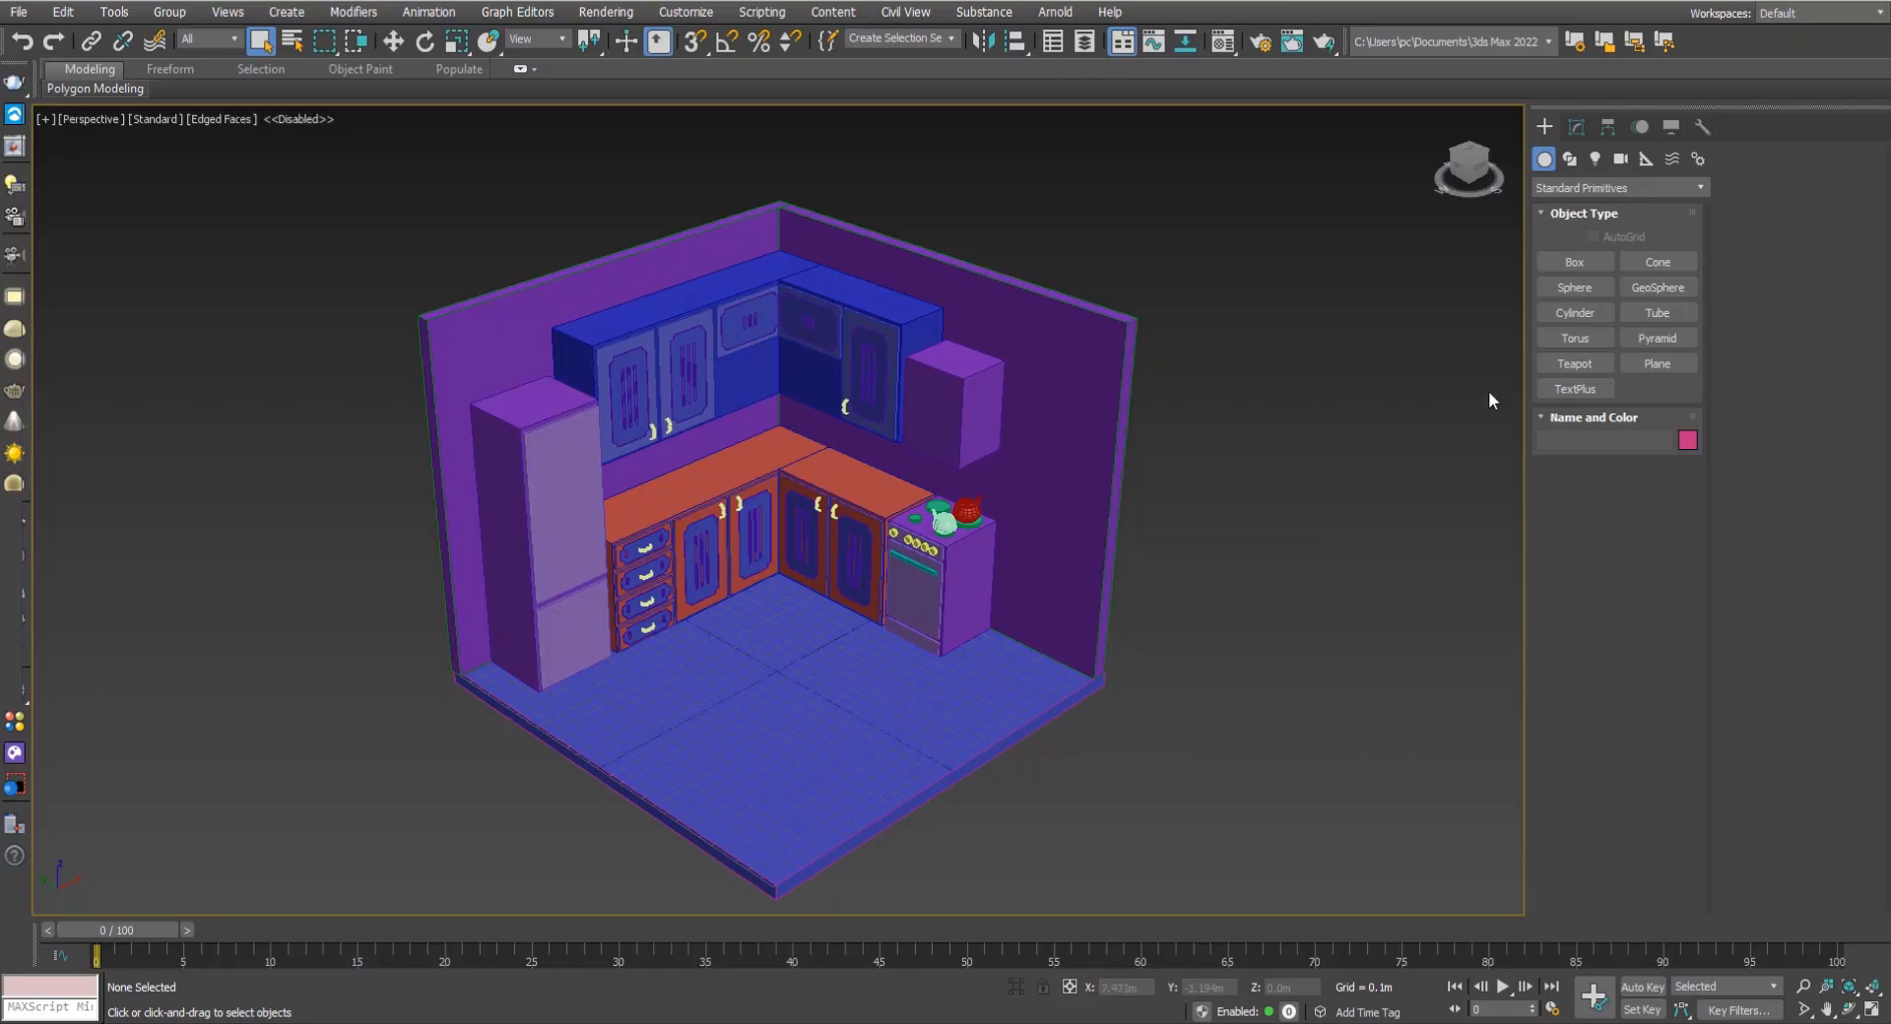
# Draw a snapped box about 0.6 m long, 1.5 m wide and 0.7 m high on the floor before the cabinets.
pyautogui.click(1576, 262)
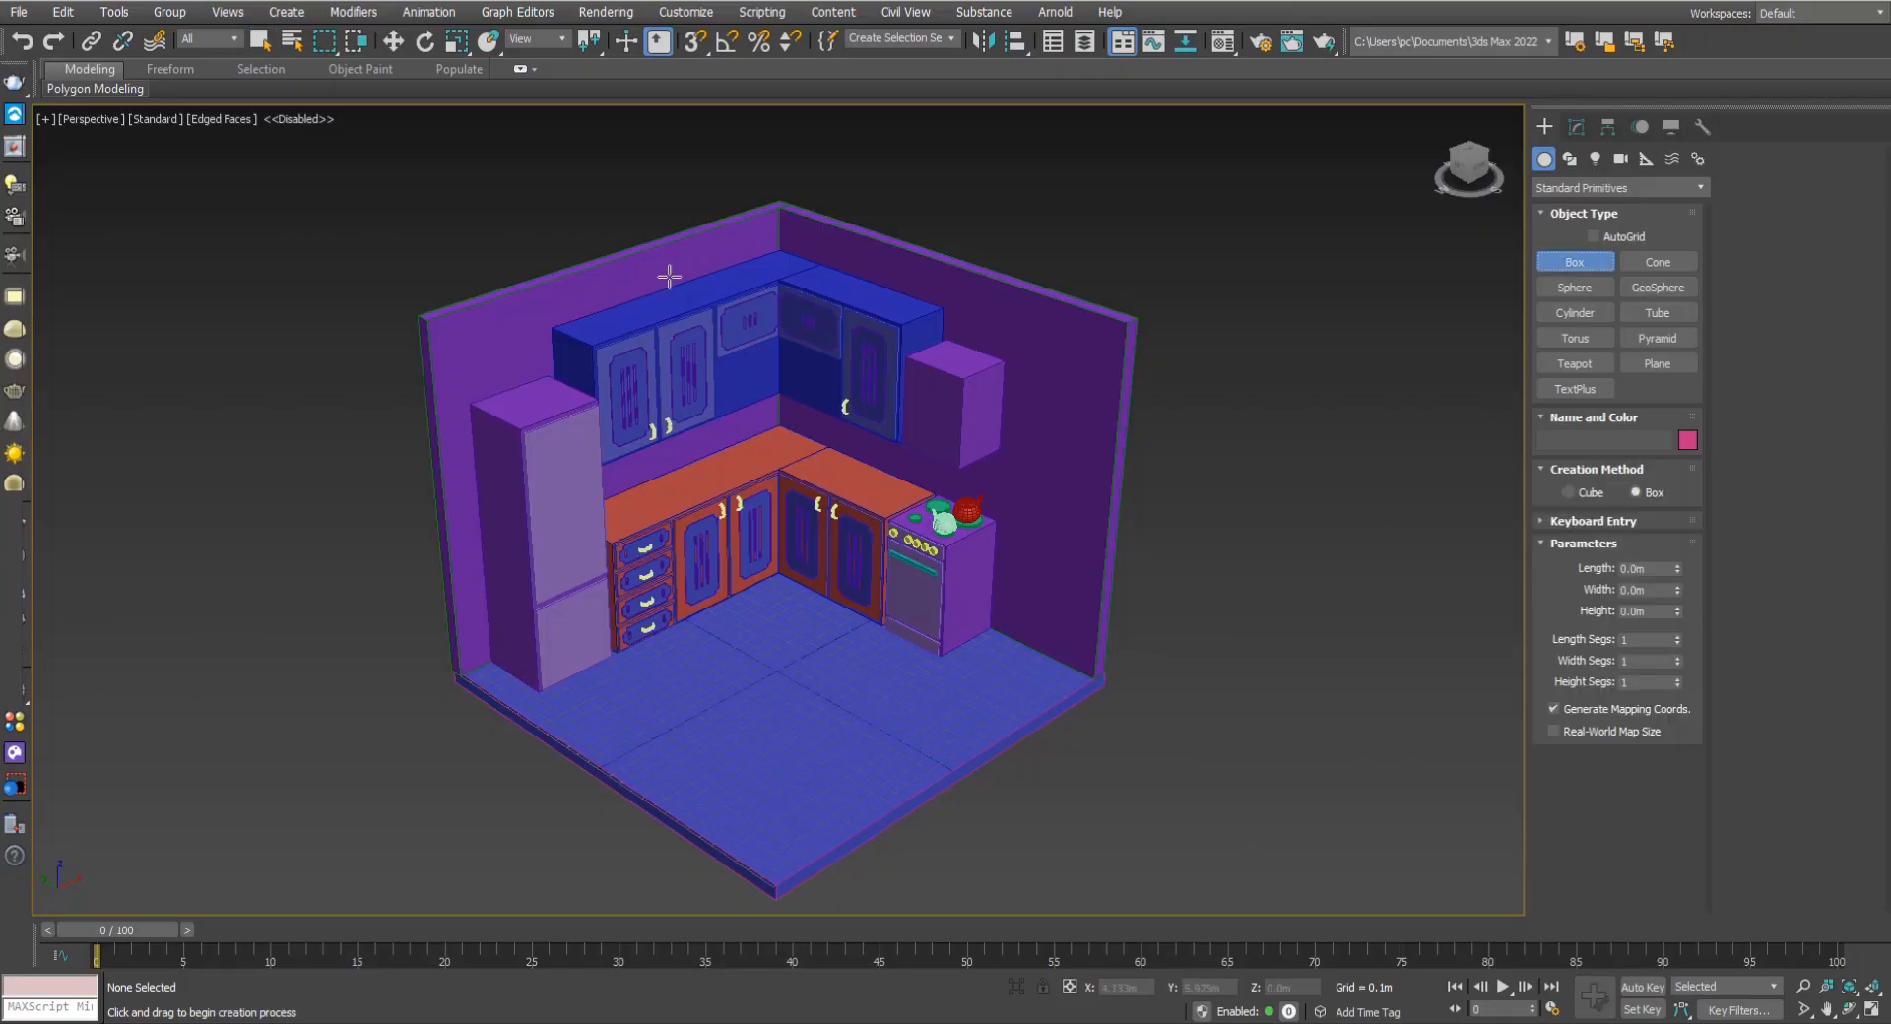
pyautogui.click(694, 44)
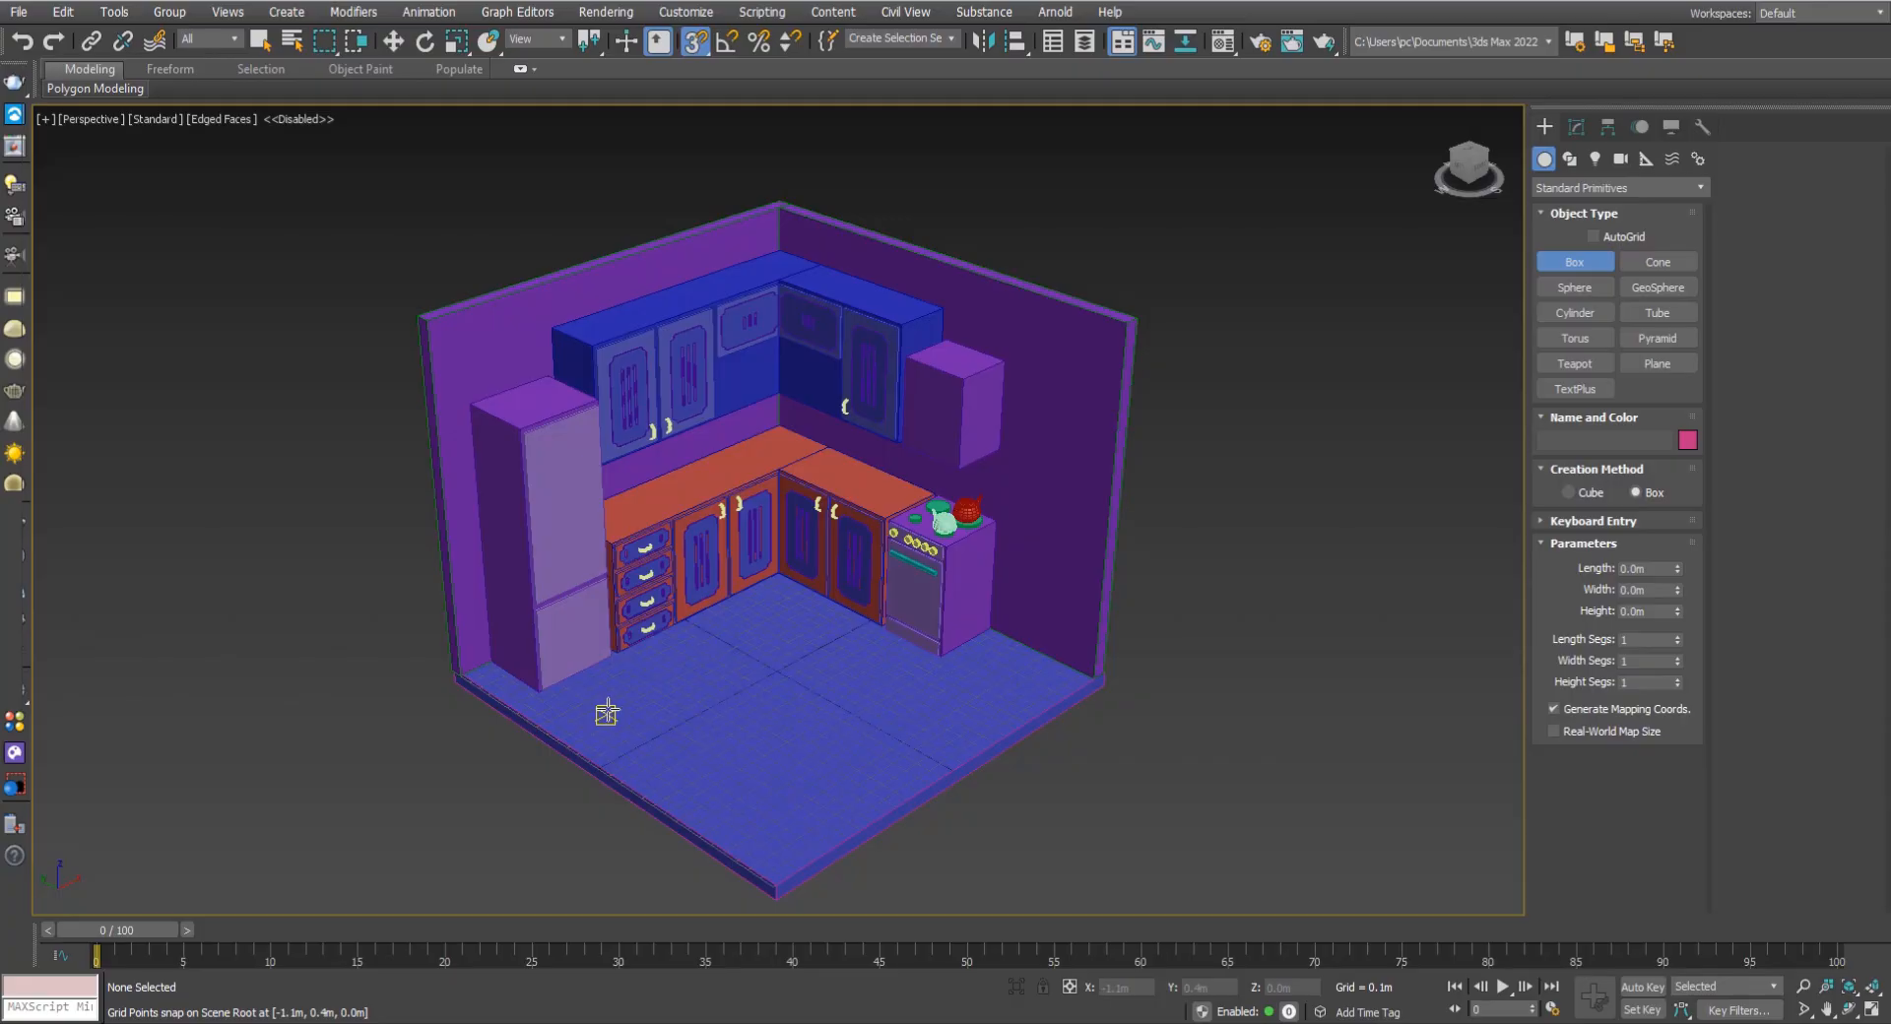
pyautogui.moveTo(594, 695); pyautogui.dragTo(818, 642)
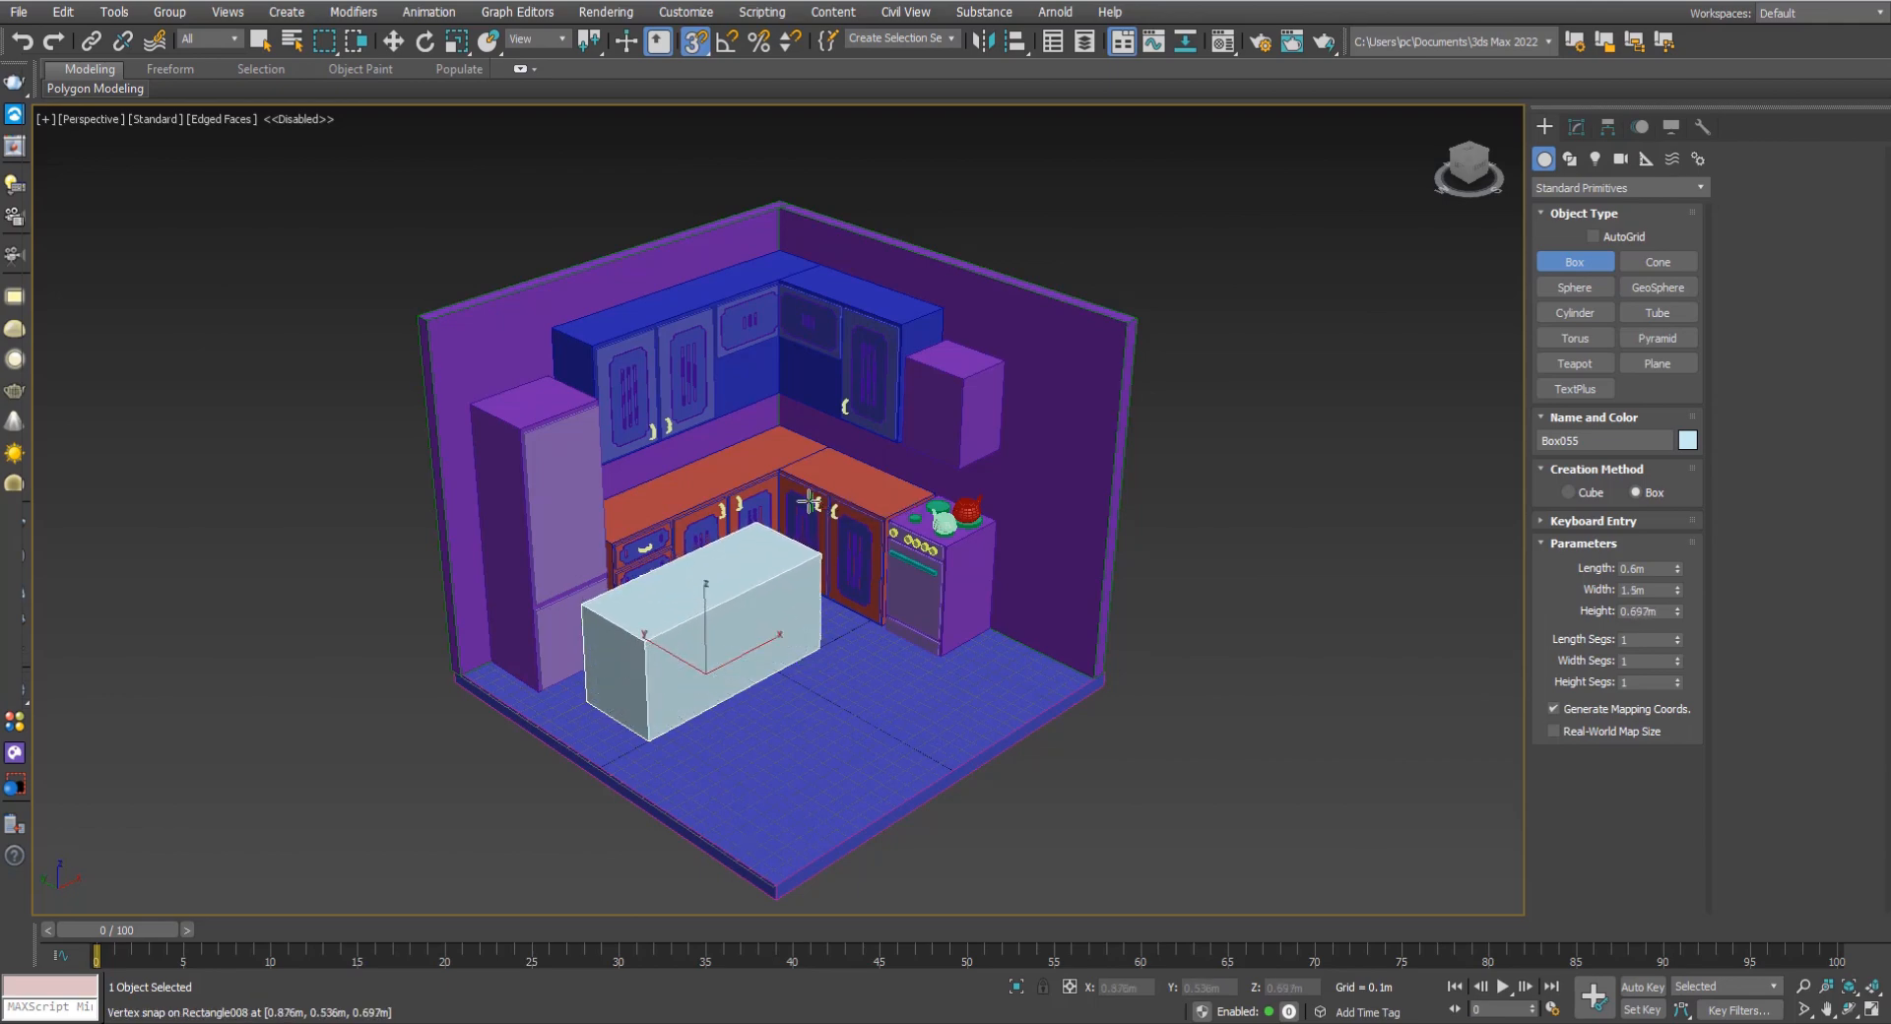
pyautogui.click(817, 507)
pyautogui.rightClick(1239, 563)
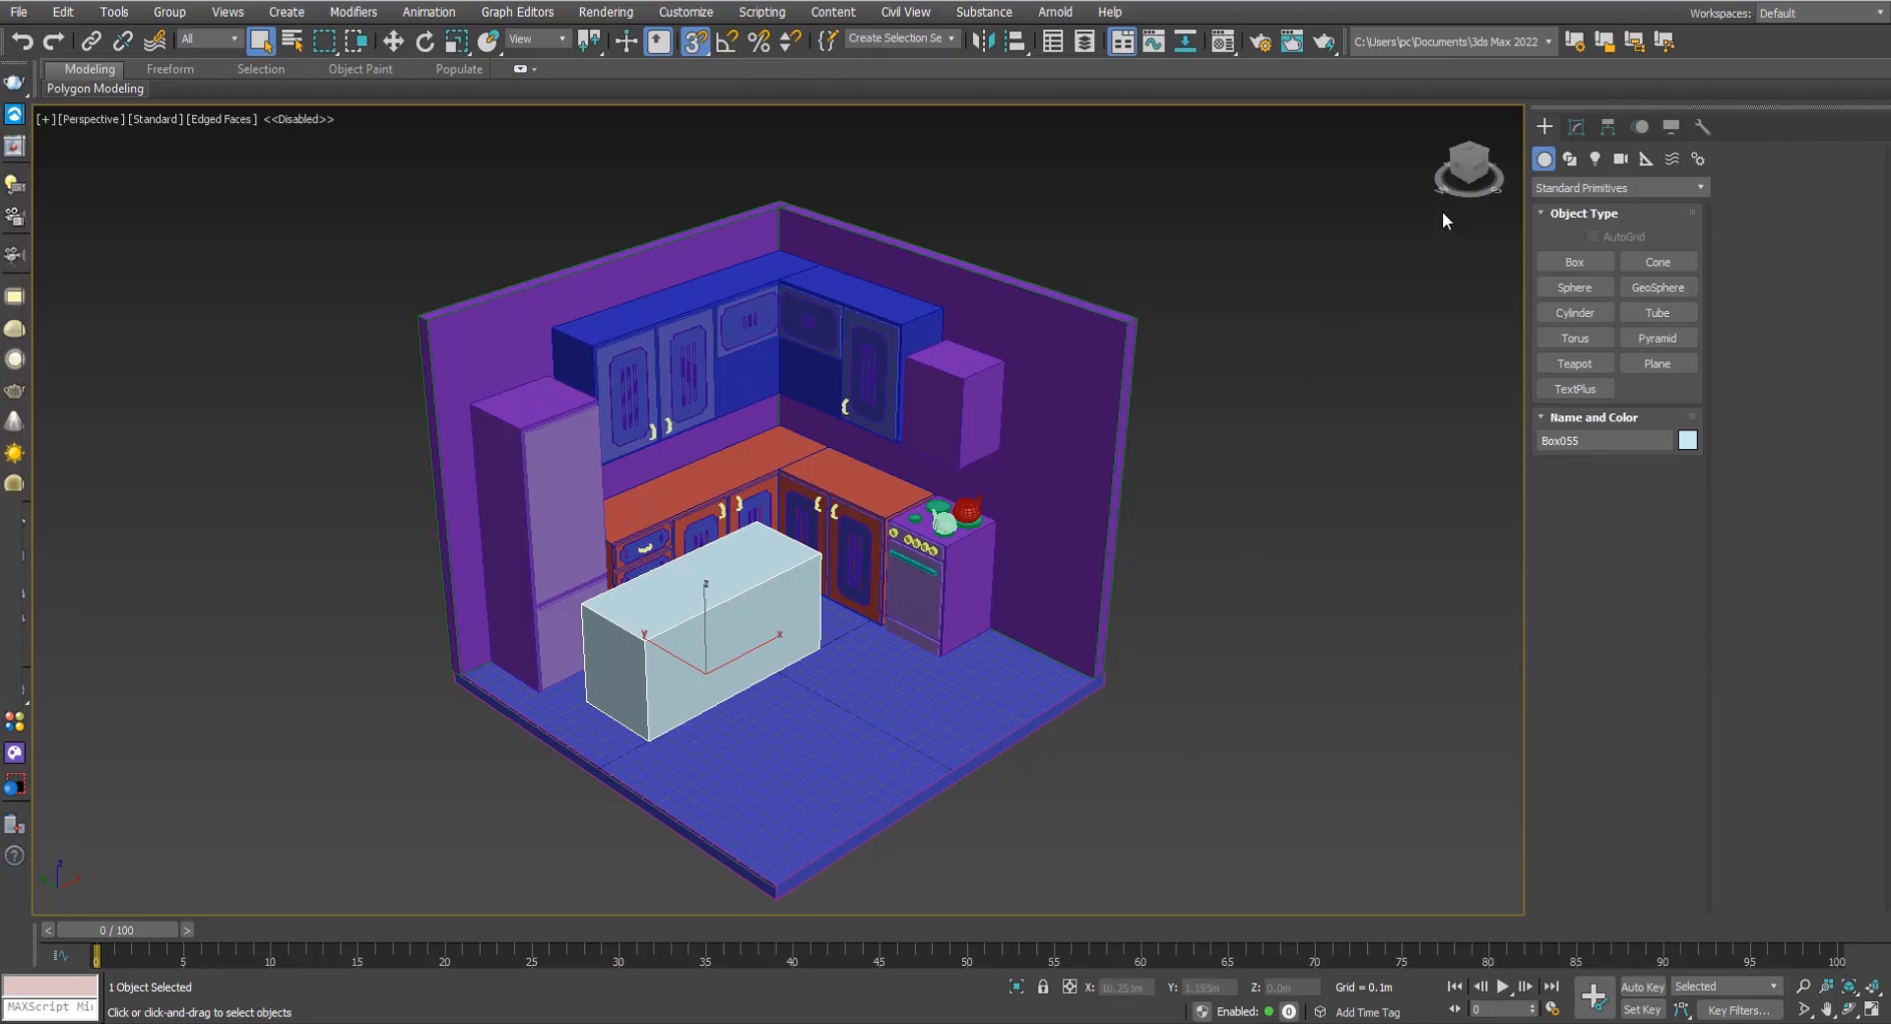
# Set the new box's length, width and height segments to 3 each.
pyautogui.click(1576, 128)
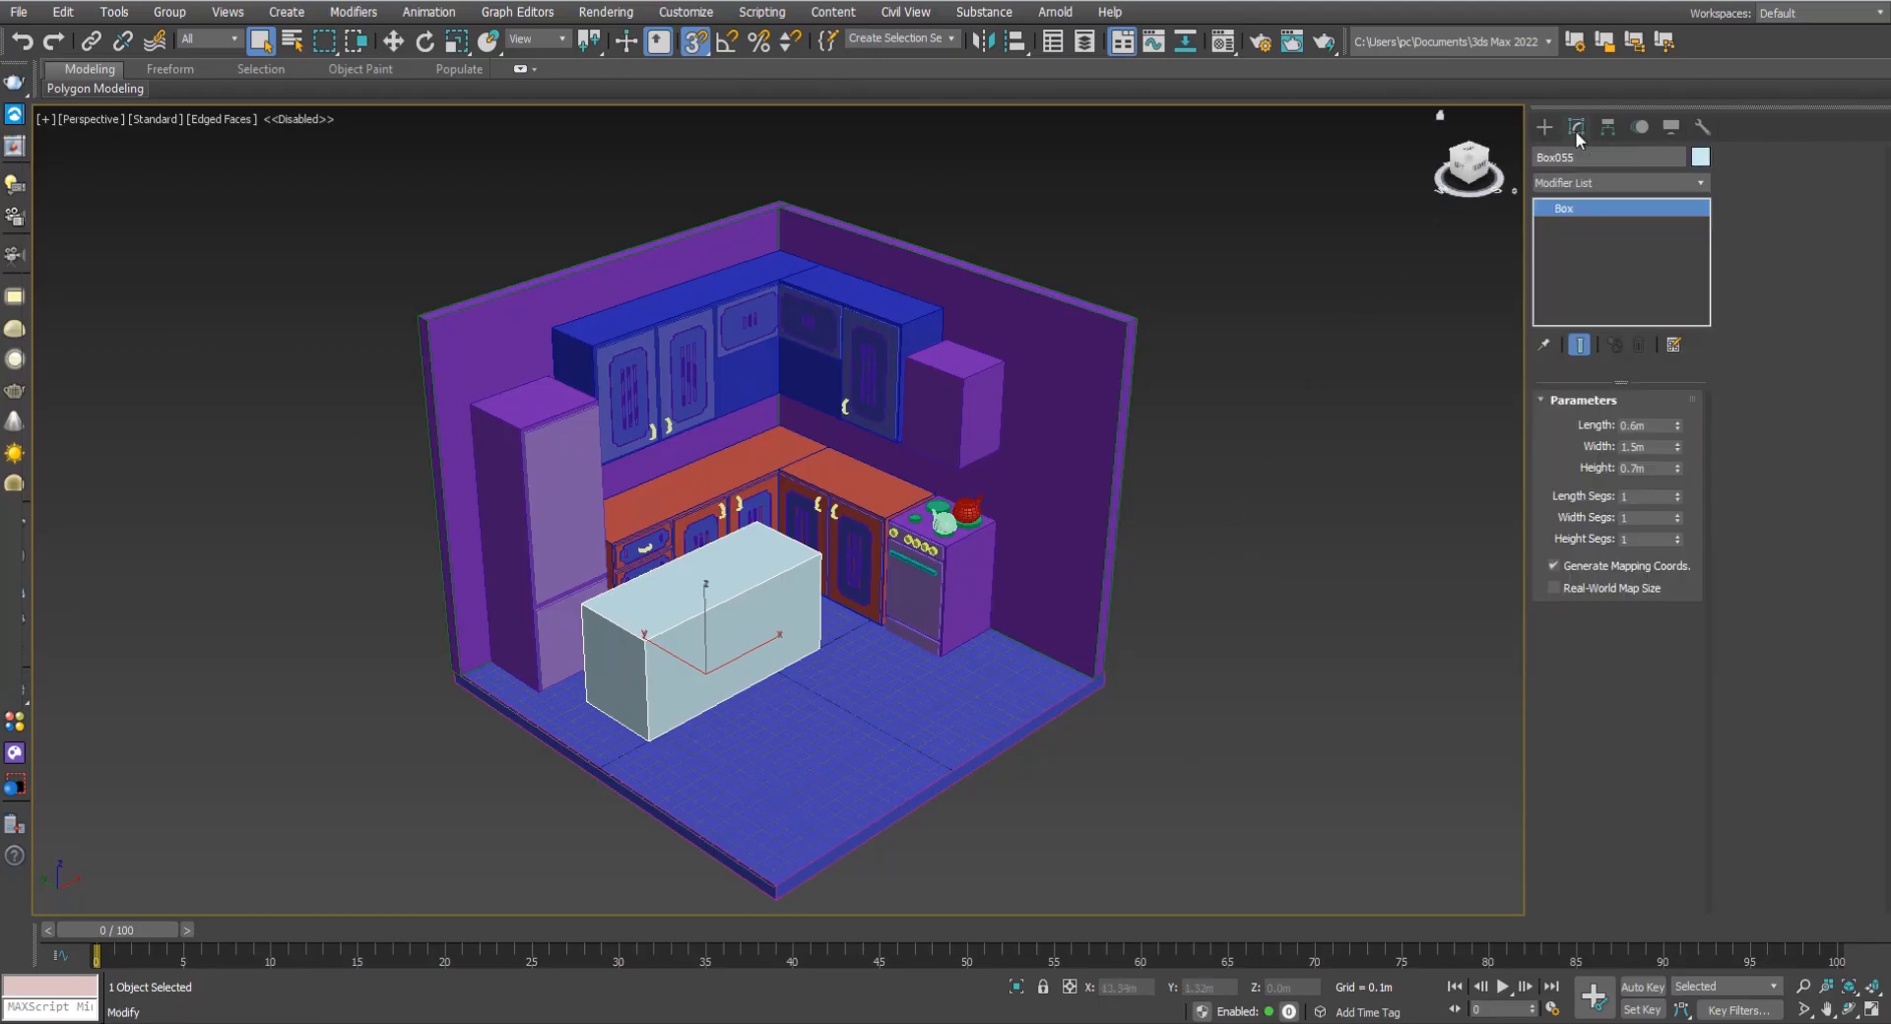
pyautogui.click(1678, 493)
pyautogui.click(1677, 492)
pyautogui.click(1679, 513)
pyautogui.click(1679, 513)
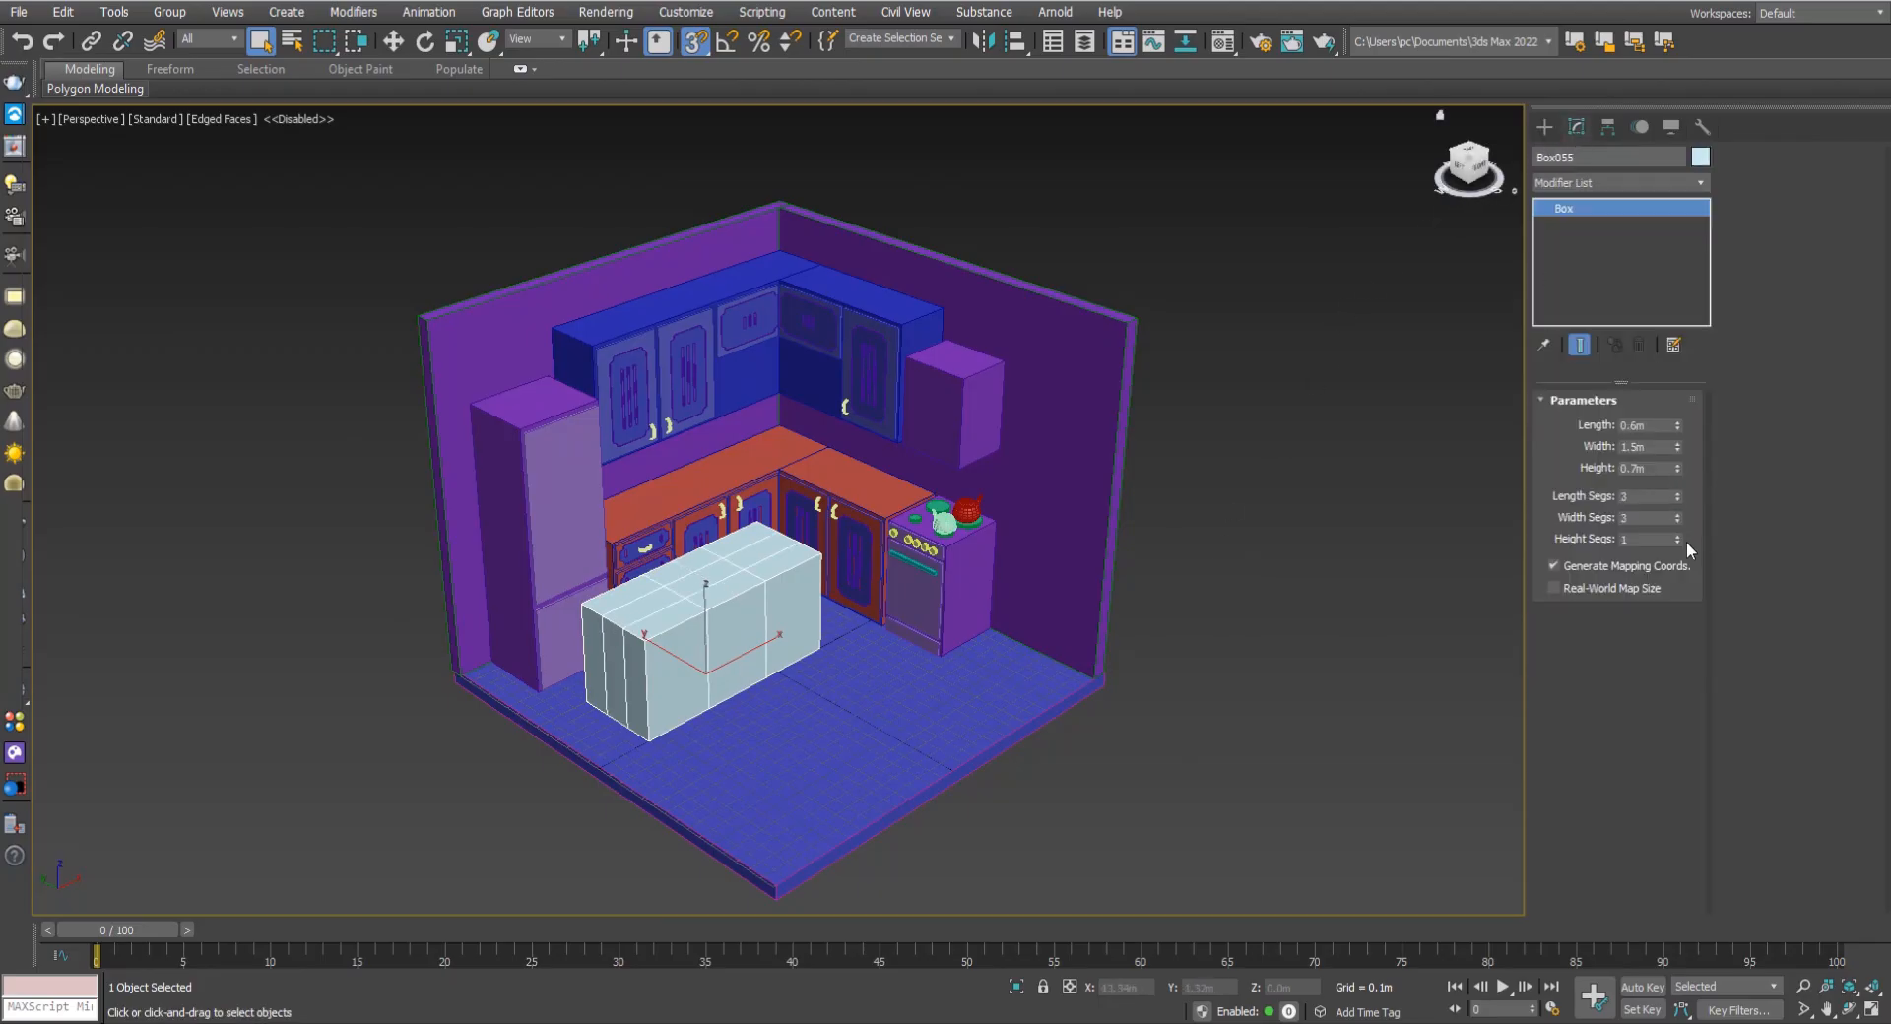
pyautogui.click(1678, 535)
pyautogui.click(1679, 536)
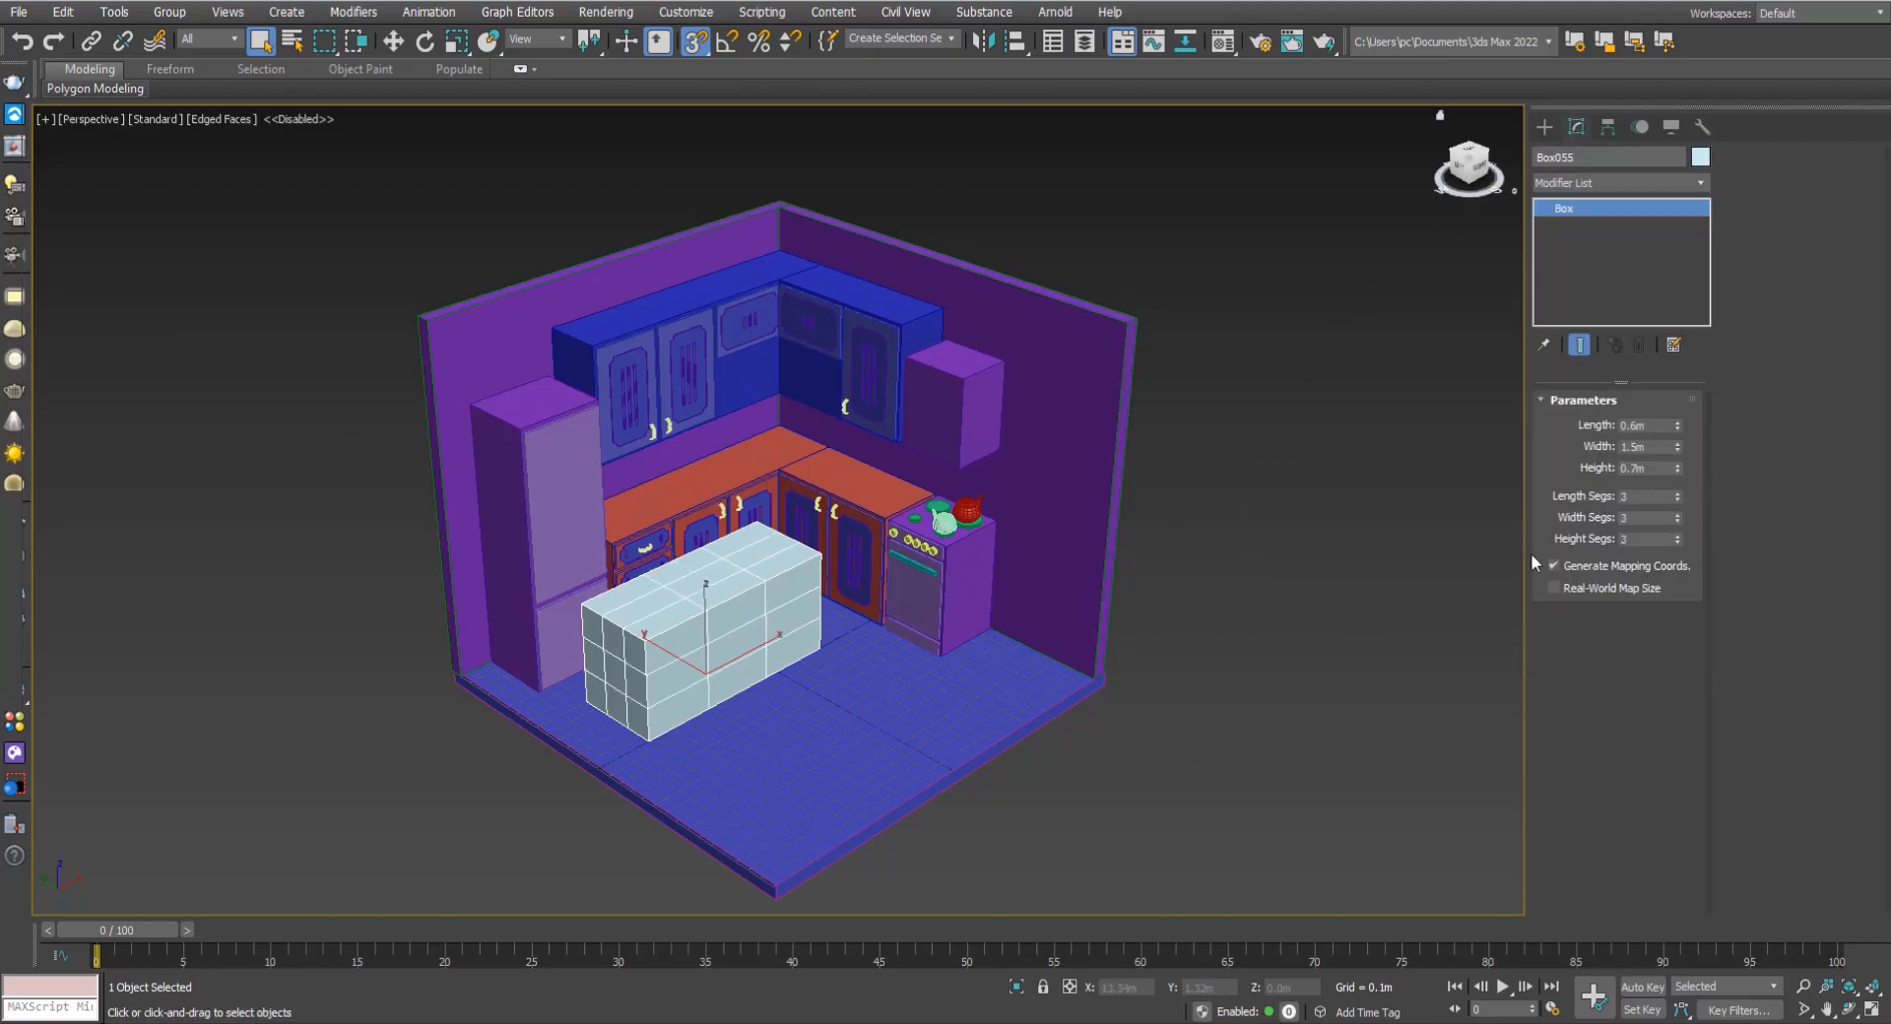
pyautogui.rightClick(1365, 673)
# Turn snapping off and move the box away from the cabinets to about X -0.416 m, Y 0.013 m.
pyautogui.keyDown('alt'); pyautogui.moveTo(795, 673); pyautogui.dragTo(874, 703, button='middle'); pyautogui.keyUp('alt')
pyautogui.press('w')
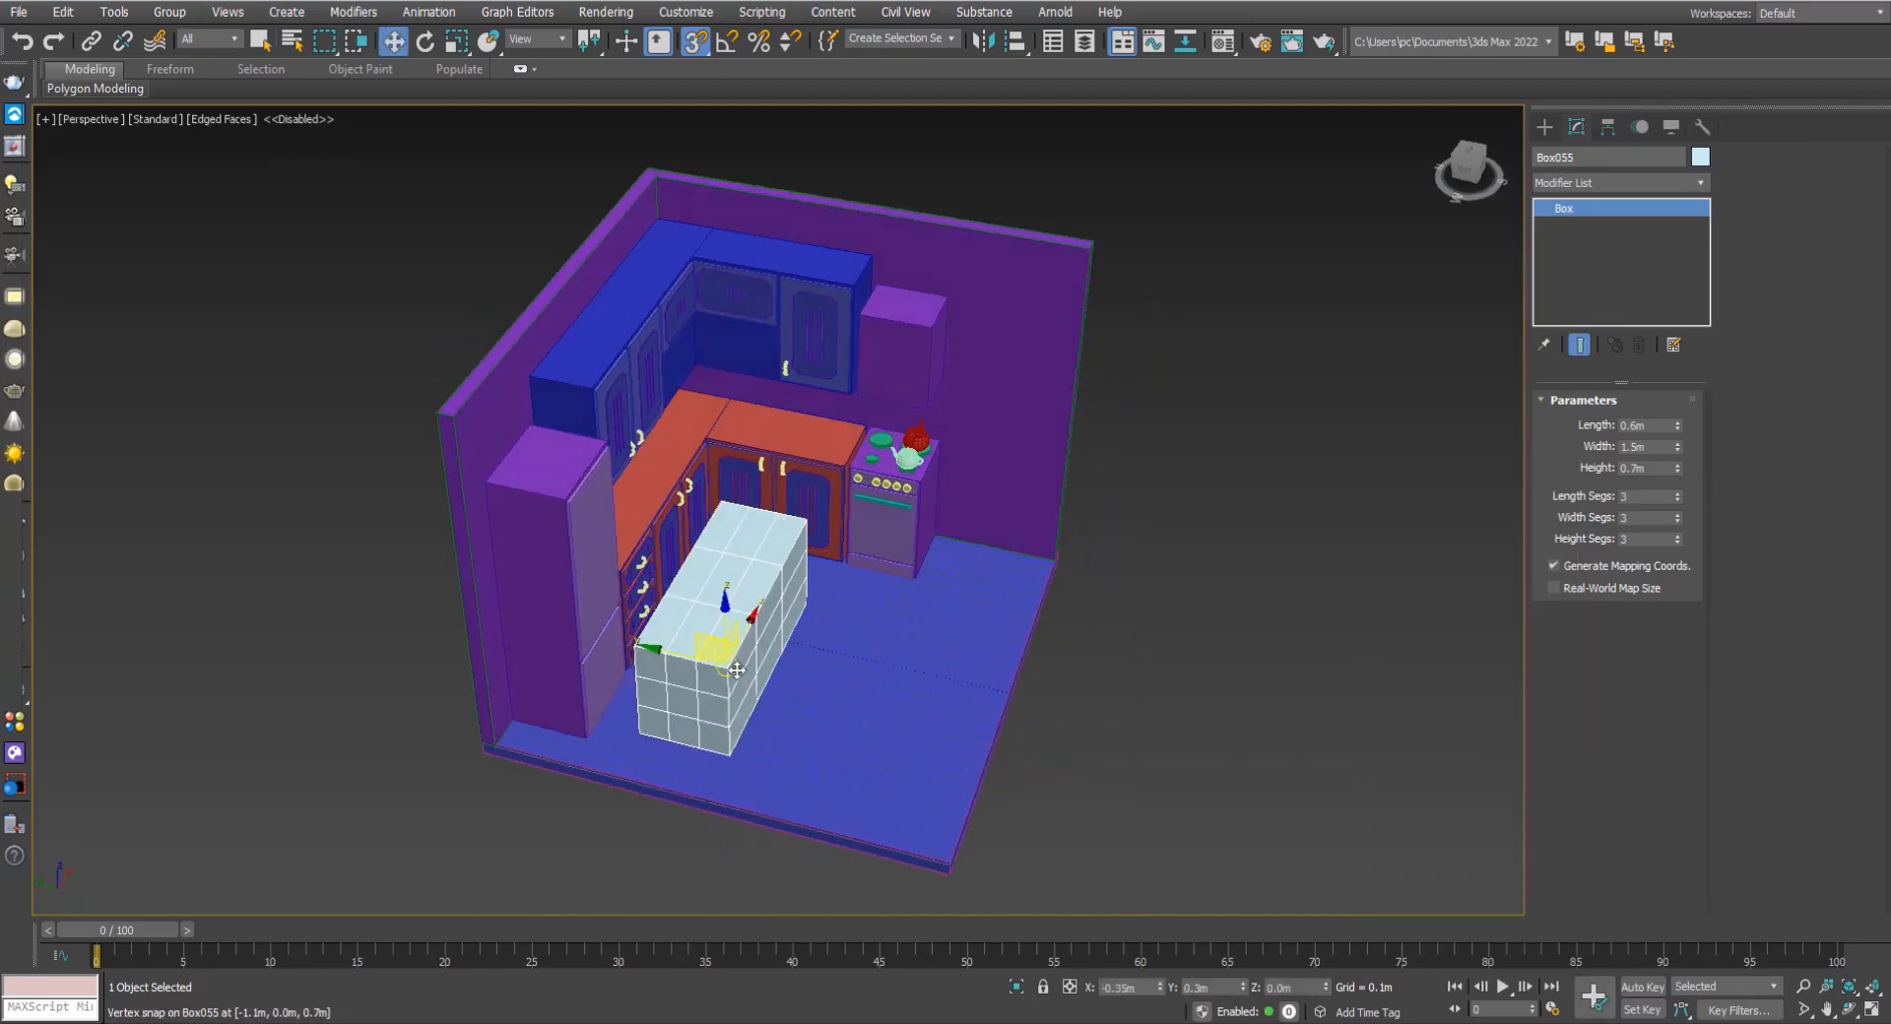
pyautogui.keyDown('alt'); pyautogui.moveTo(736, 671); pyautogui.dragTo(830, 701, button='middle'); pyautogui.keyUp('alt')
pyautogui.press('s')
pyautogui.moveTo(691, 626); pyautogui.dragTo(739, 632)
pyautogui.keyDown('alt'); pyautogui.moveTo(738, 632); pyautogui.dragTo(847, 576, button='middle'); pyautogui.keyUp('alt')
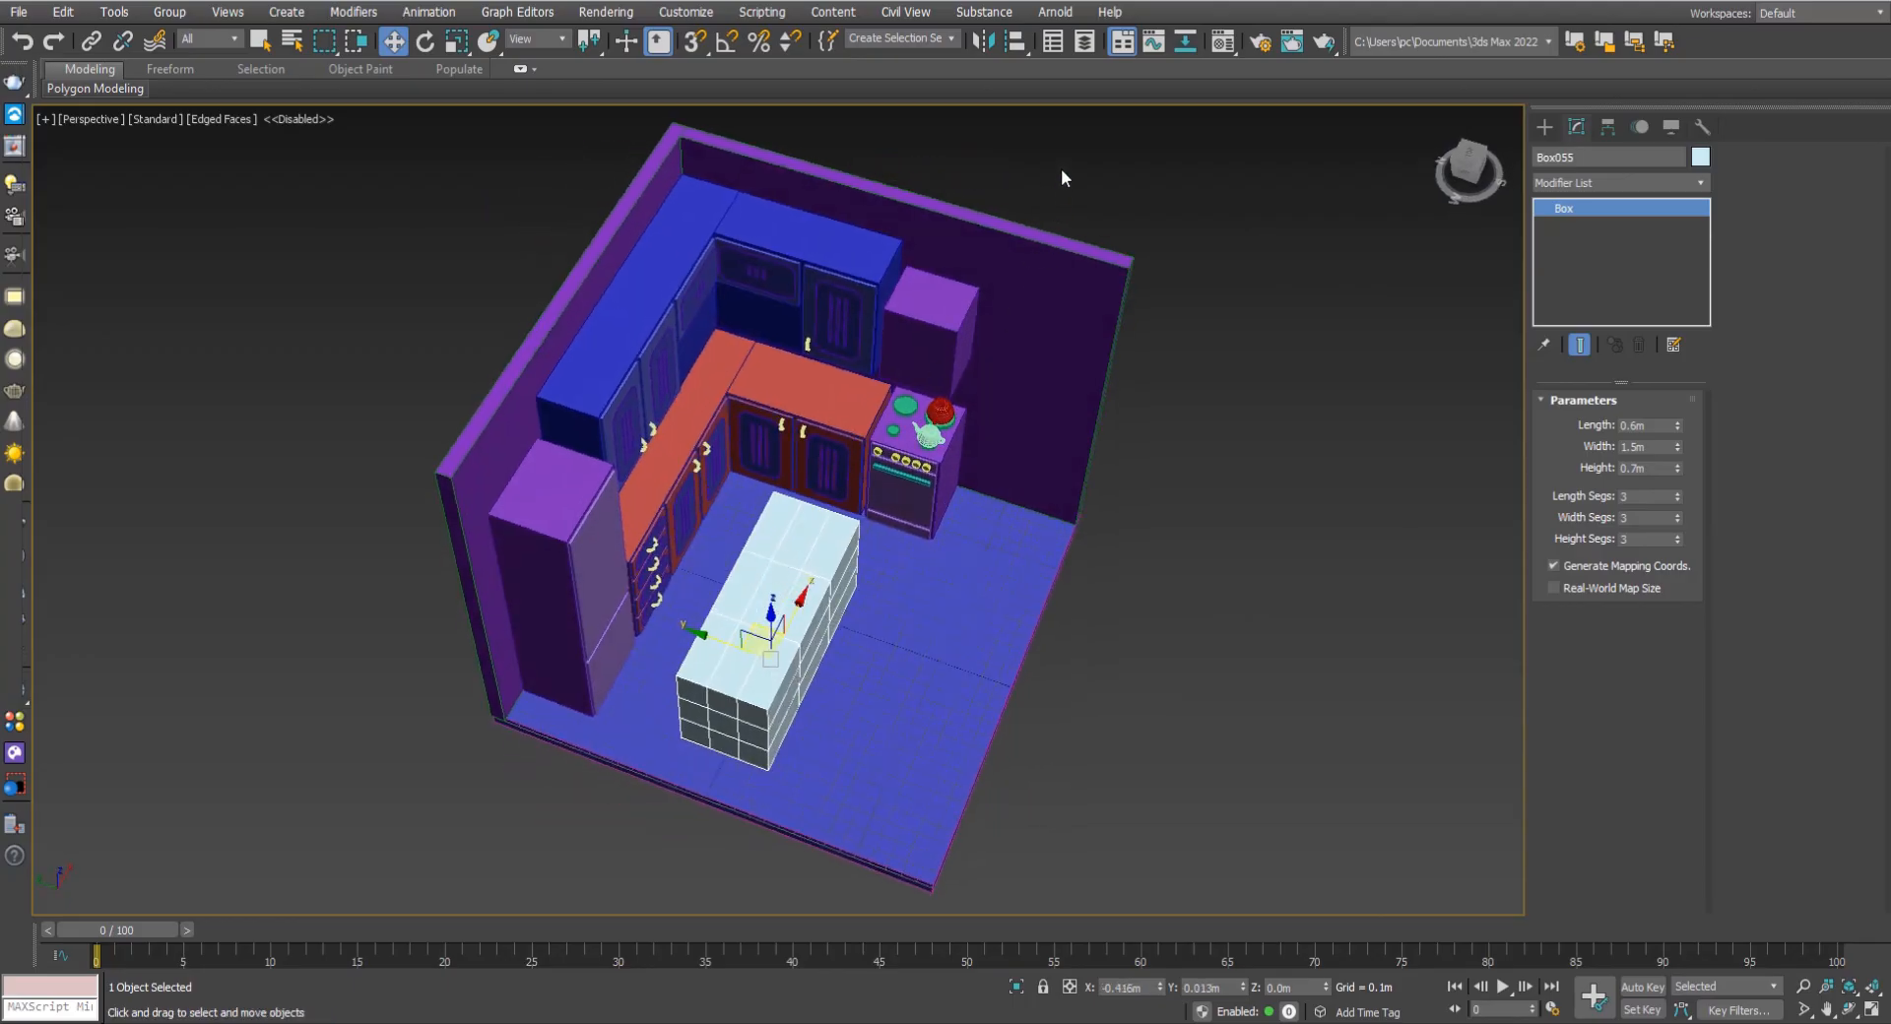
# Create a layer named magida for the box and nest it under the samzareulo layer.
pyautogui.click(1084, 40)
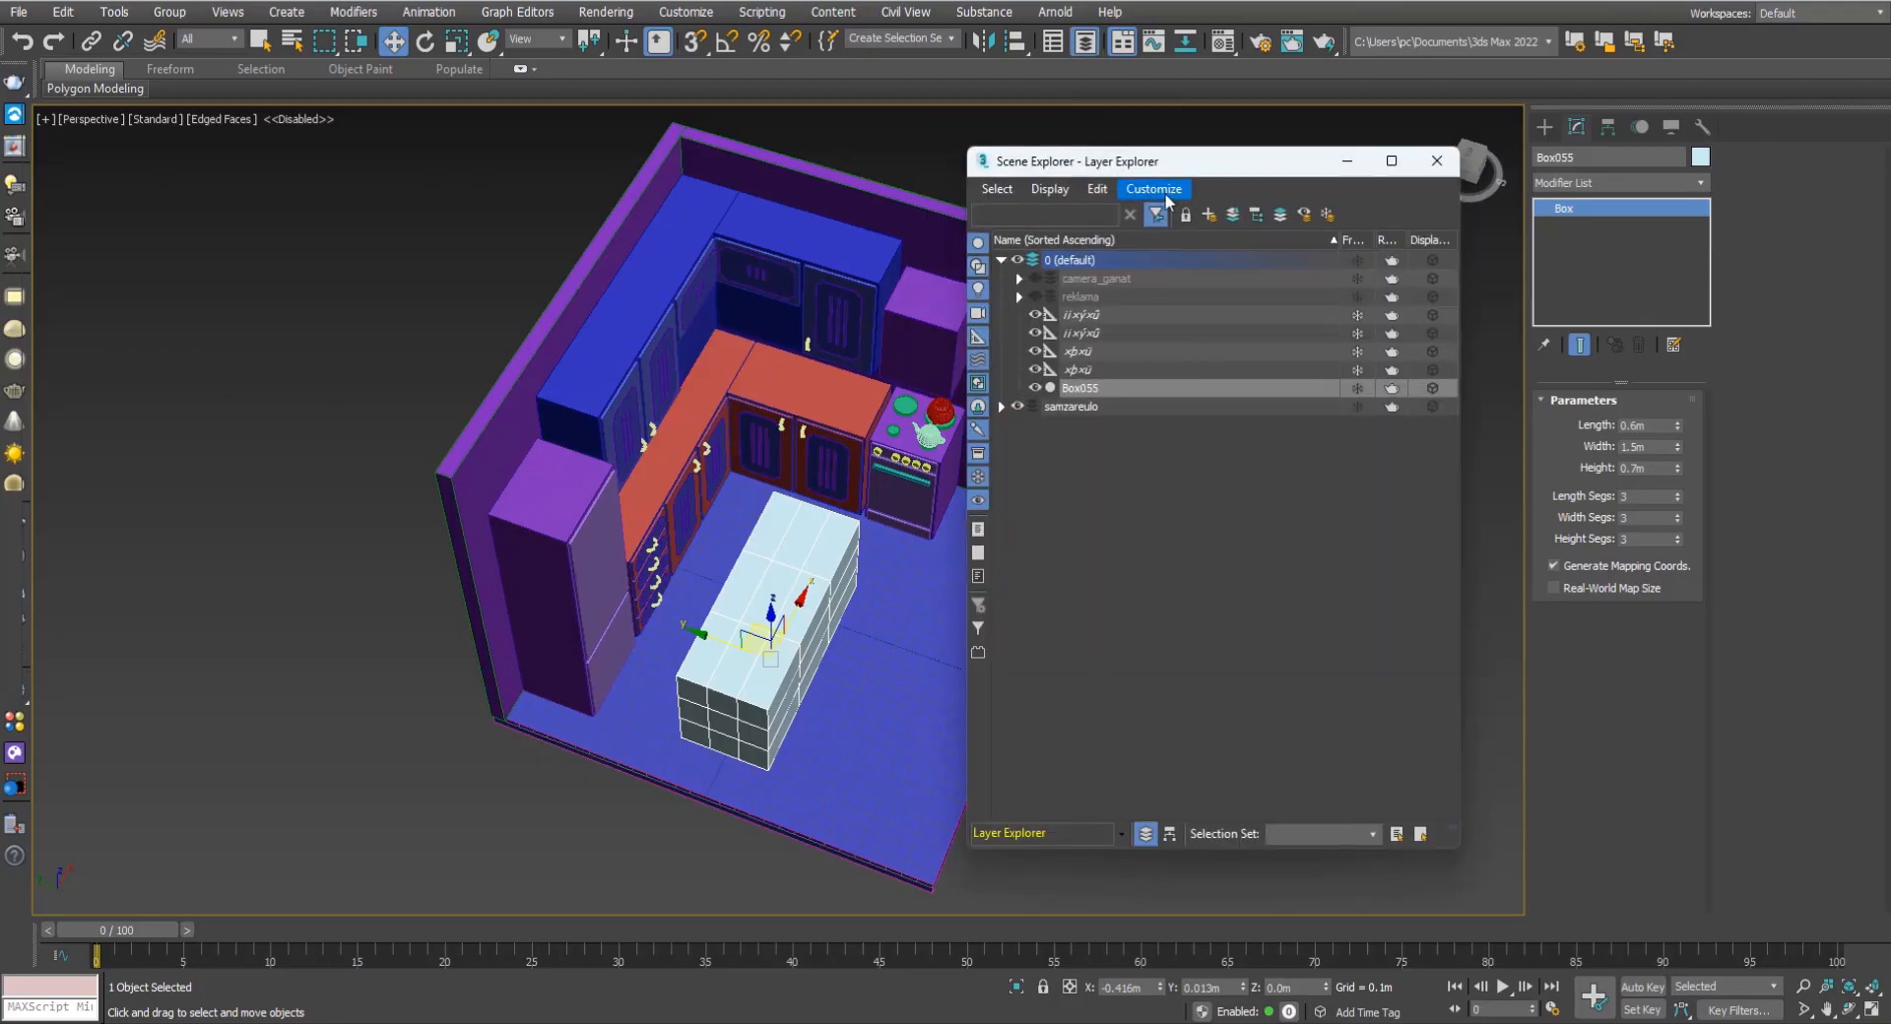
pyautogui.moveTo(1190, 170)
pyautogui.mouseDown()
pyautogui.moveTo(1143, 175)
pyautogui.moveTo(1198, 168)
pyautogui.mouseUp()
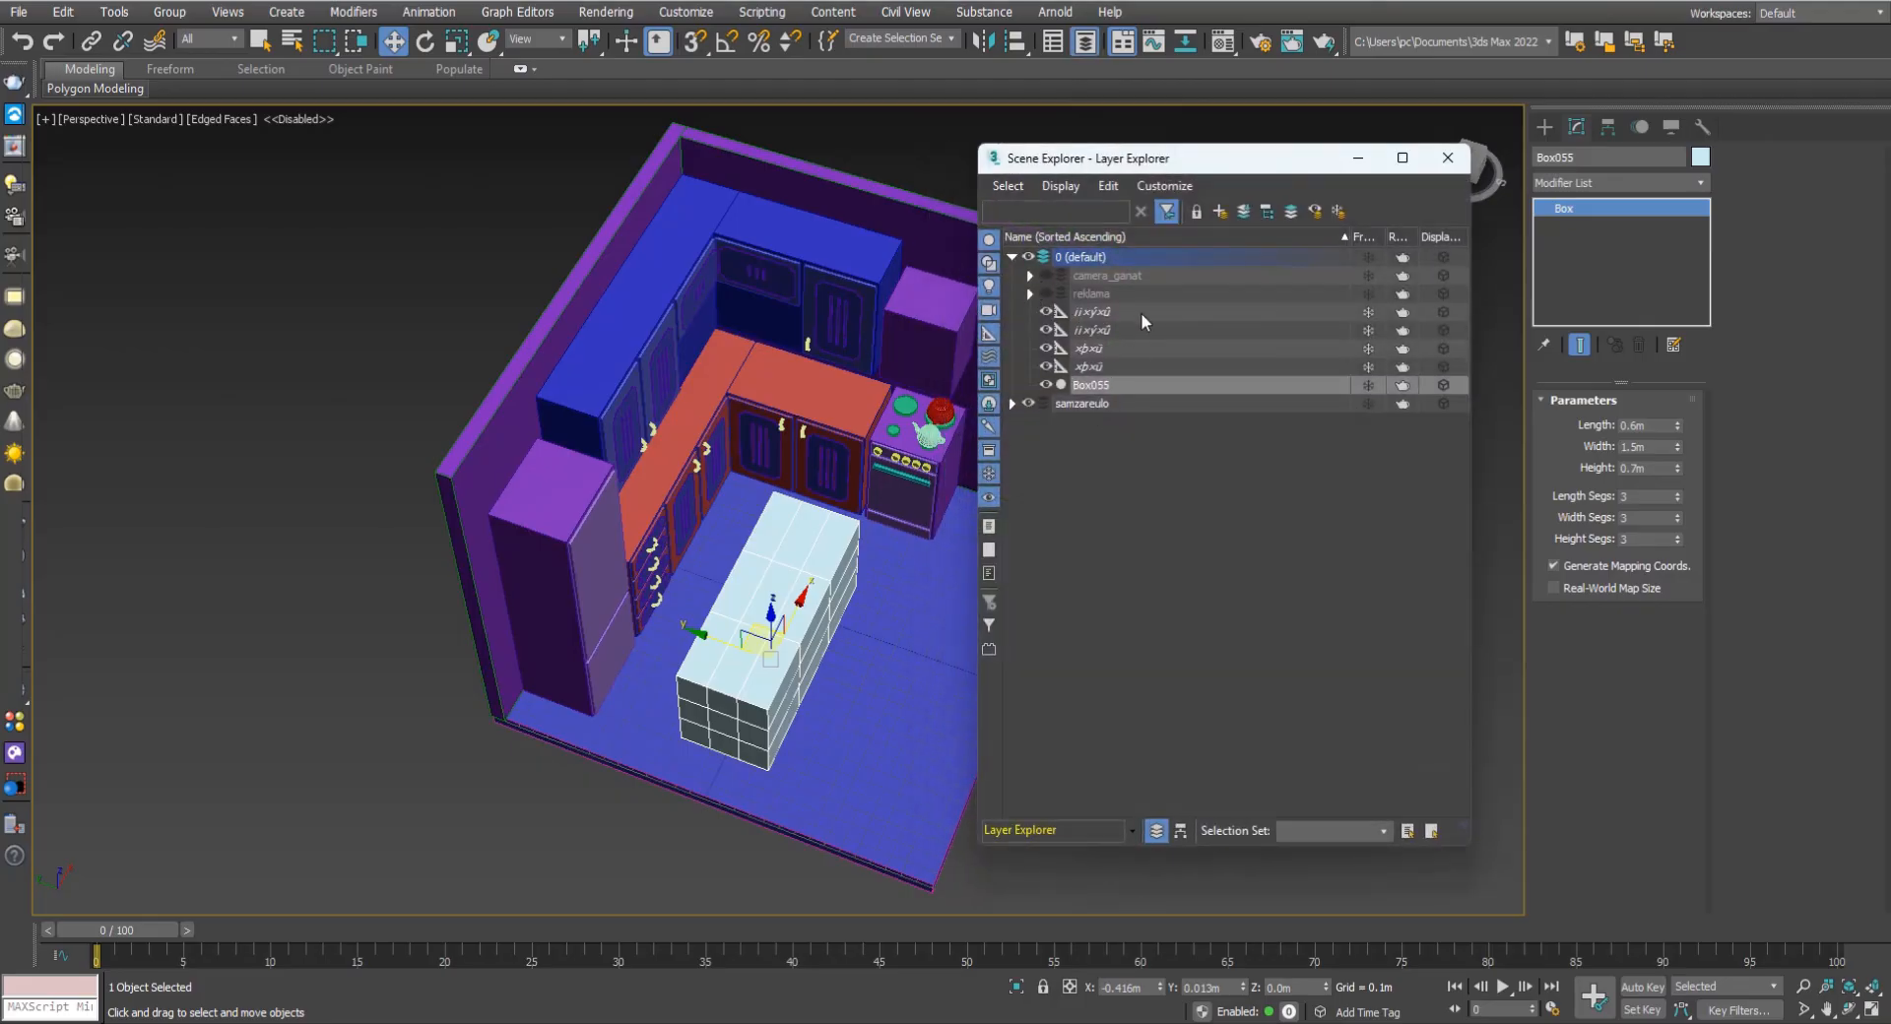
pyautogui.click(1220, 210)
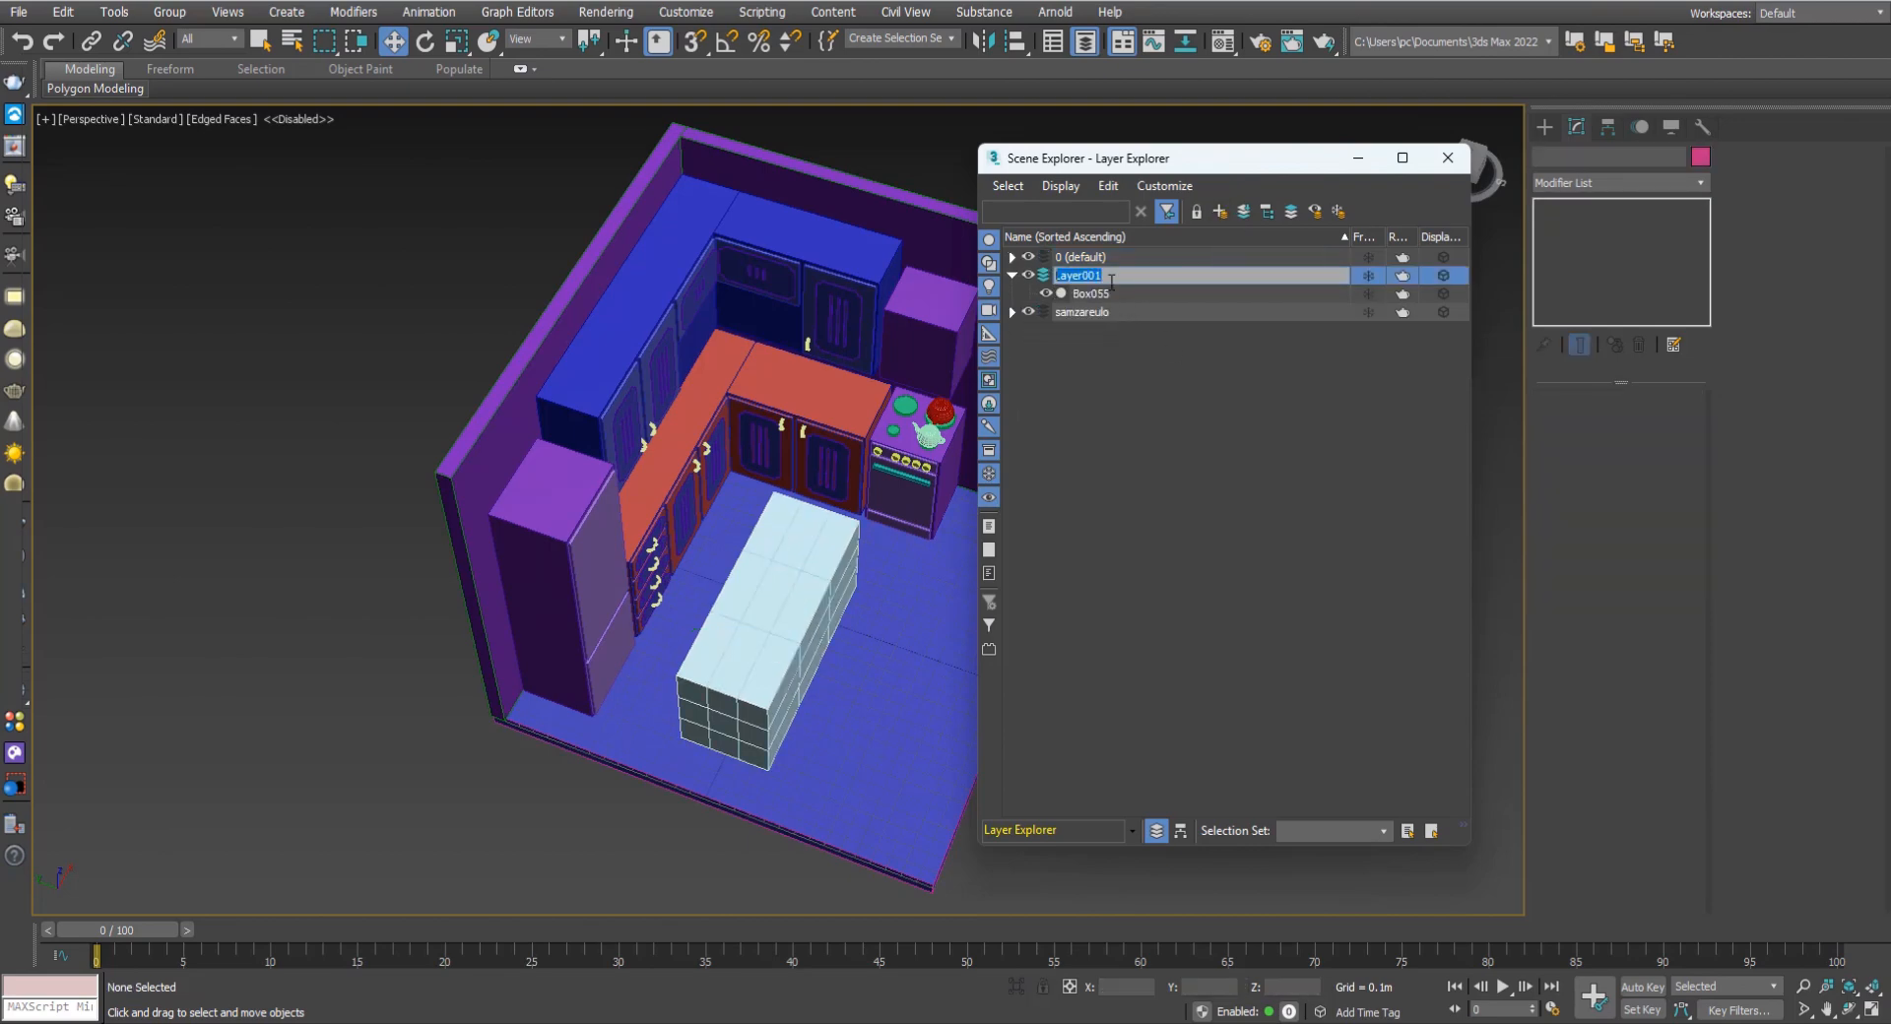
pyautogui.write('magida')
pyautogui.press('Return')
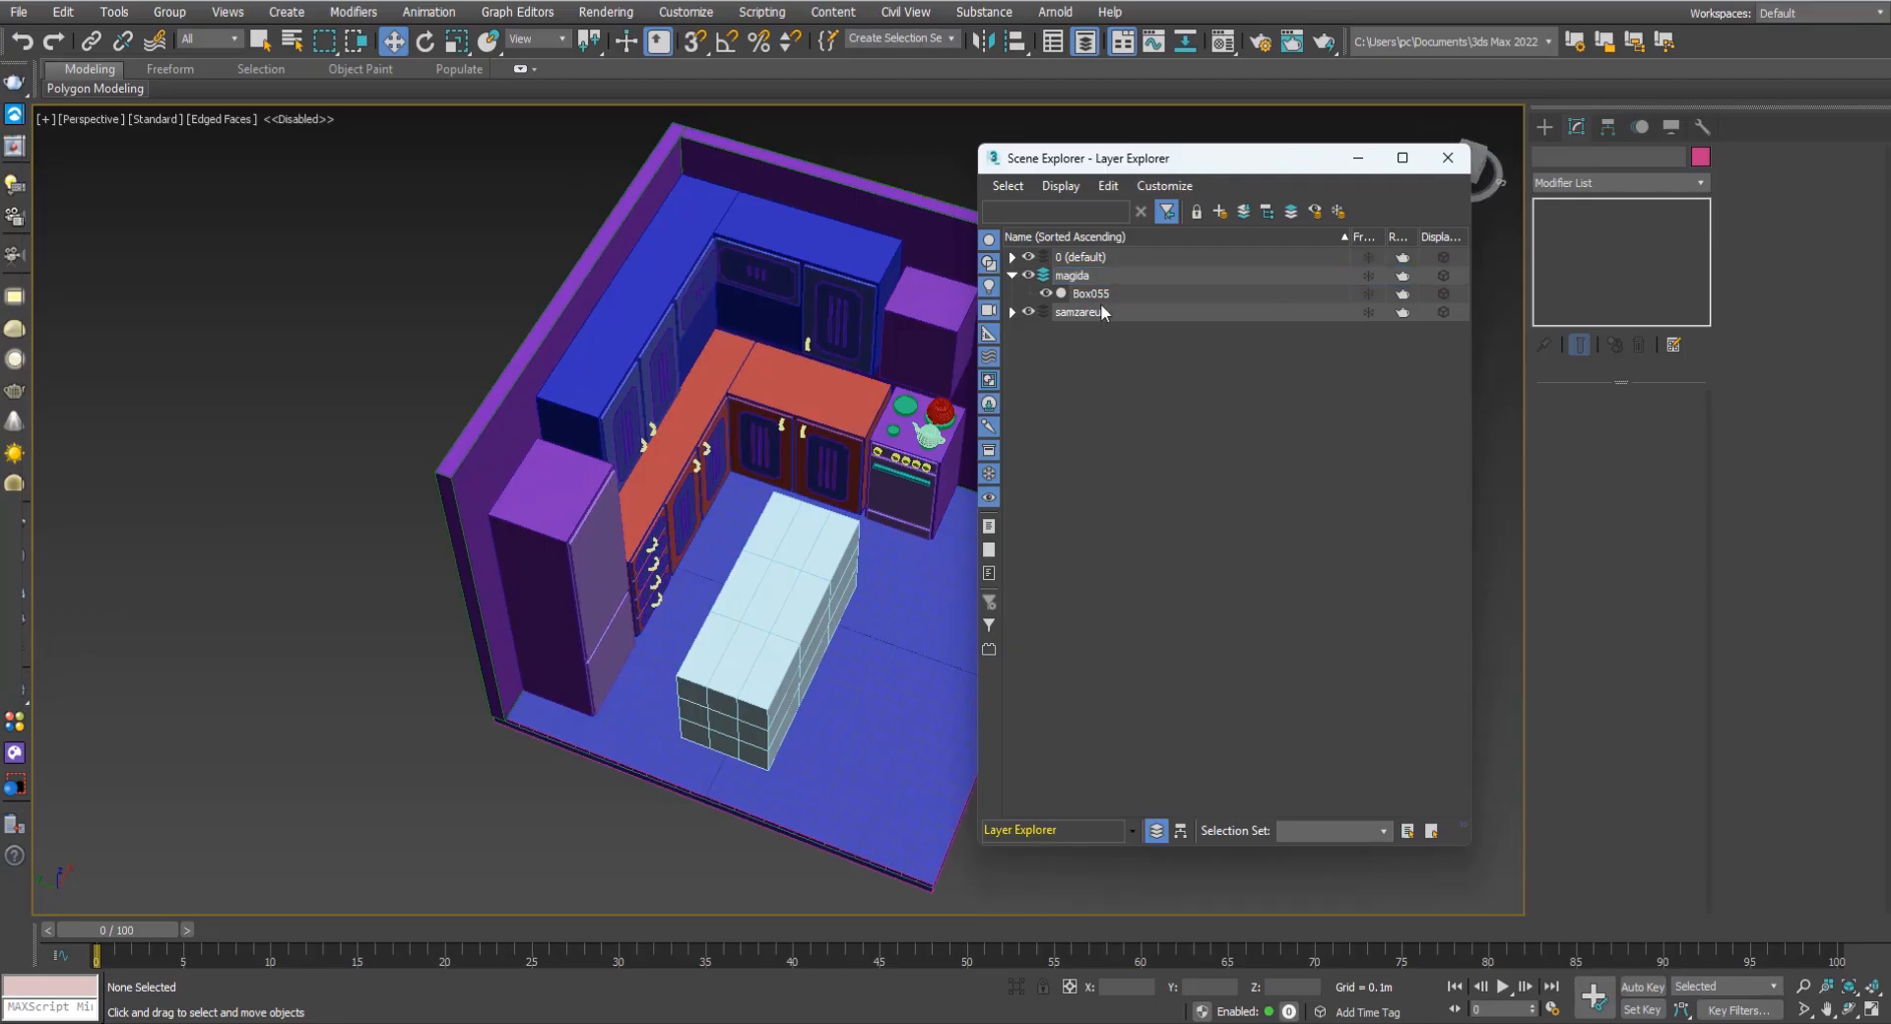
pyautogui.moveTo(1069, 276); pyautogui.dragTo(1082, 310)
# Hide every samzareulo sublayer except magida and minimize the Layer Explorer.
pyautogui.click(1089, 422)
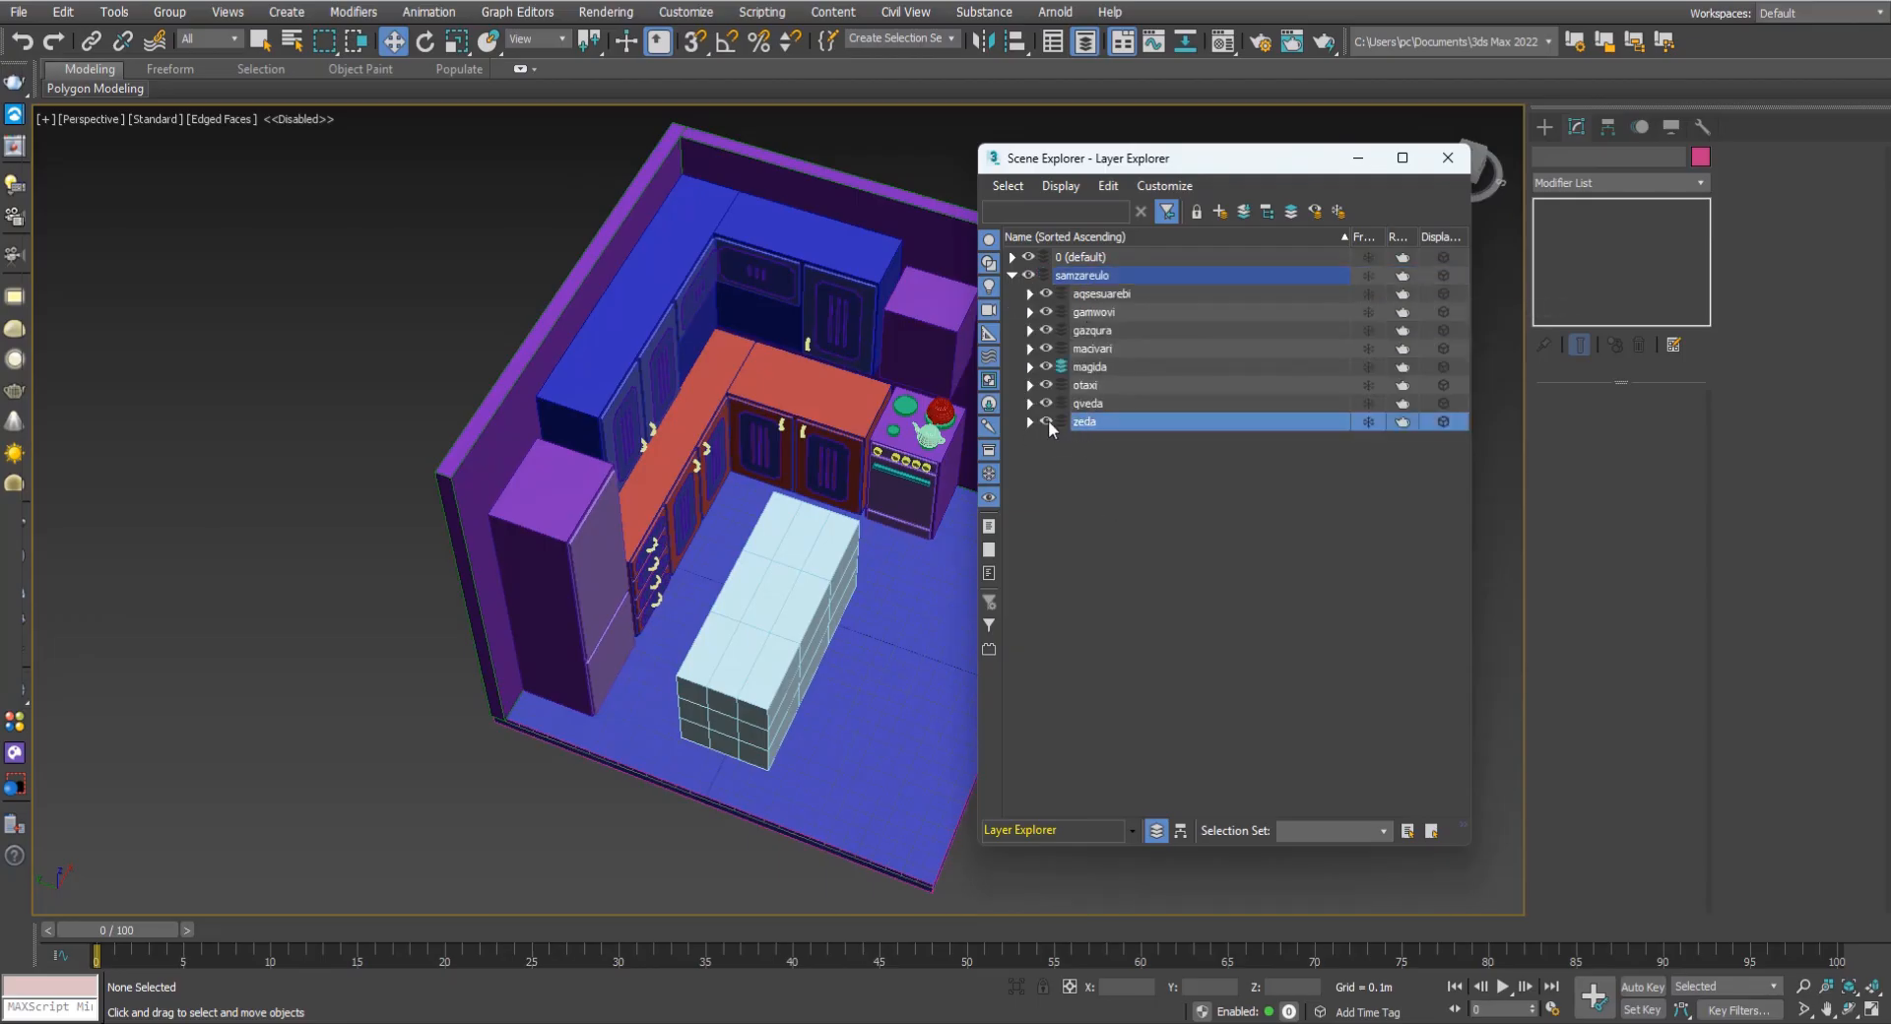
pyautogui.click(1047, 421)
pyautogui.click(1047, 403)
pyautogui.click(1047, 385)
pyautogui.click(1046, 348)
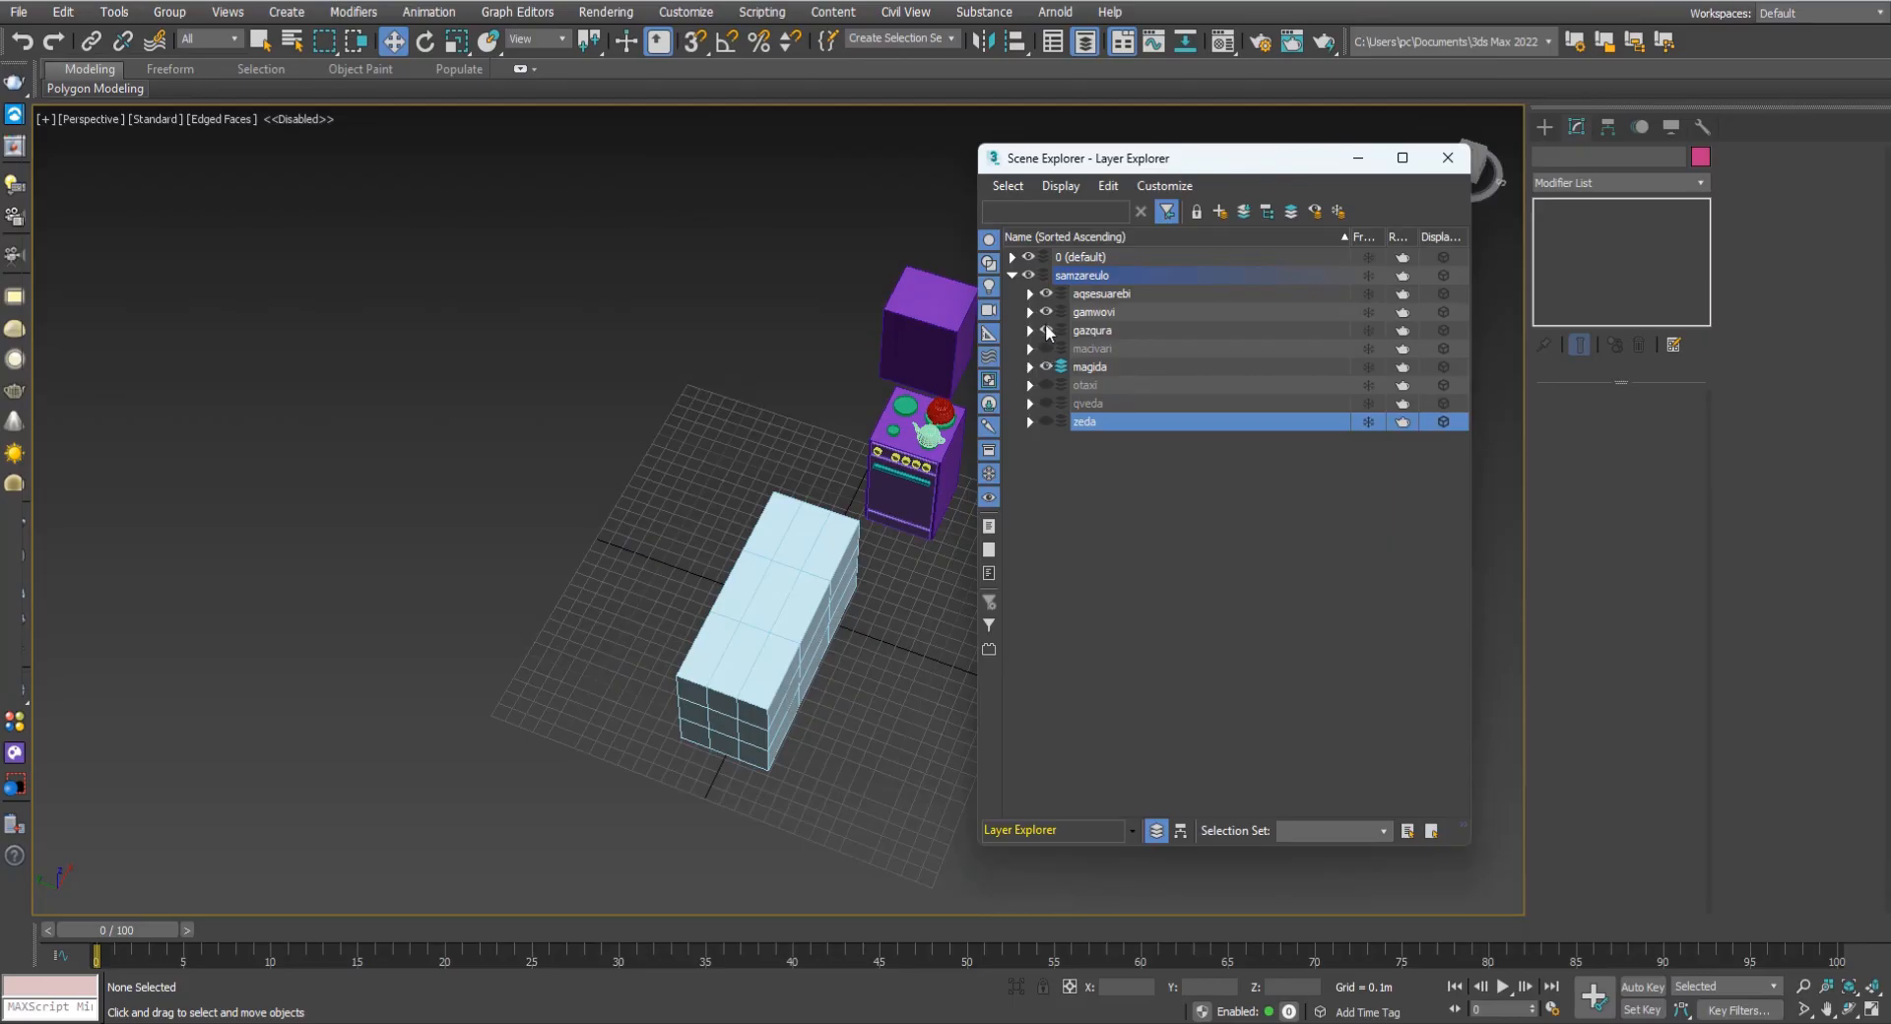
pyautogui.click(1047, 330)
pyautogui.click(1047, 312)
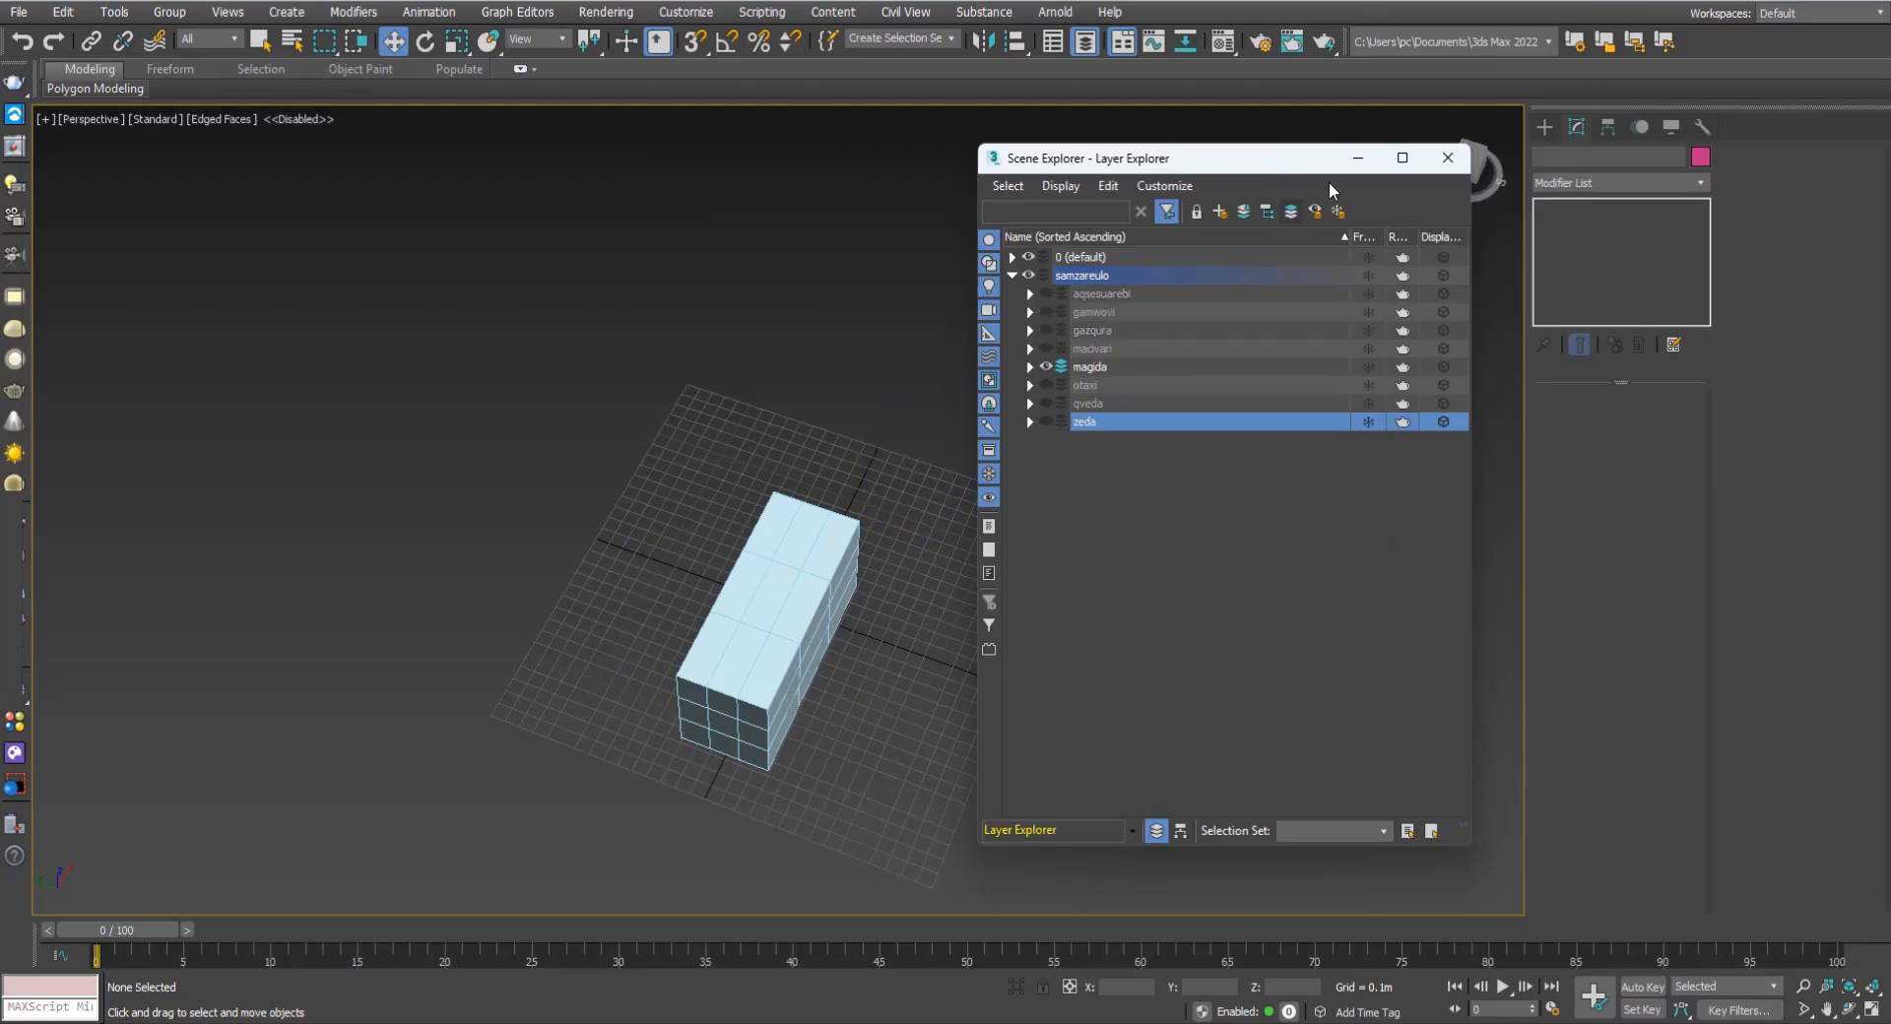
pyautogui.click(1357, 157)
# Select the segmented box and convert it to an Editable Poly.
pyautogui.click(800, 688)
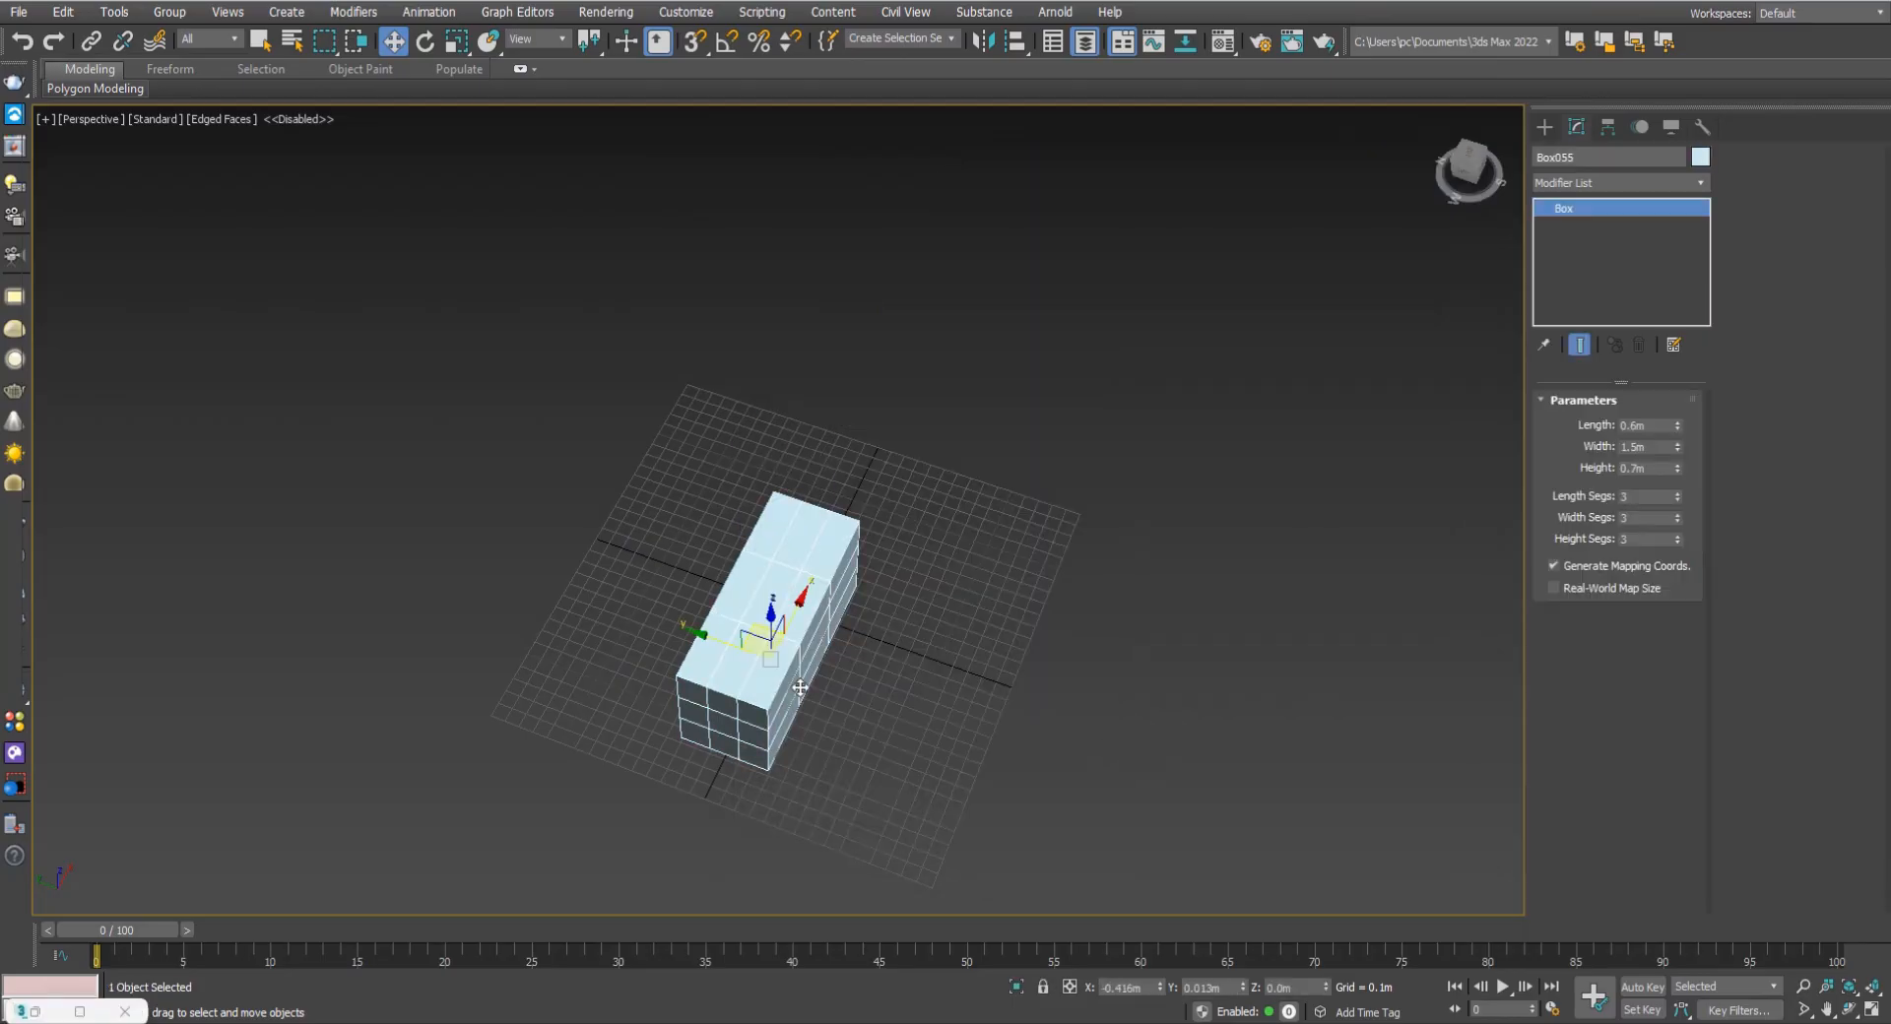
pyautogui.keyDown('alt'); pyautogui.moveTo(799, 688); pyautogui.dragTo(790, 638, button='middle'); pyautogui.keyUp('alt')
pyautogui.moveTo(790, 638); pyautogui.dragTo(816, 578, button='middle')
pyautogui.moveTo(815, 578)
pyautogui.keyDown('alt'); pyautogui.mouseDown(button='middle')
pyautogui.moveTo(804, 595)
pyautogui.moveTo(783, 562)
pyautogui.mouseUp(button='middle'); pyautogui.keyUp('alt')
pyautogui.scroll(3, 804, 595)
pyautogui.rightClick(840, 502)
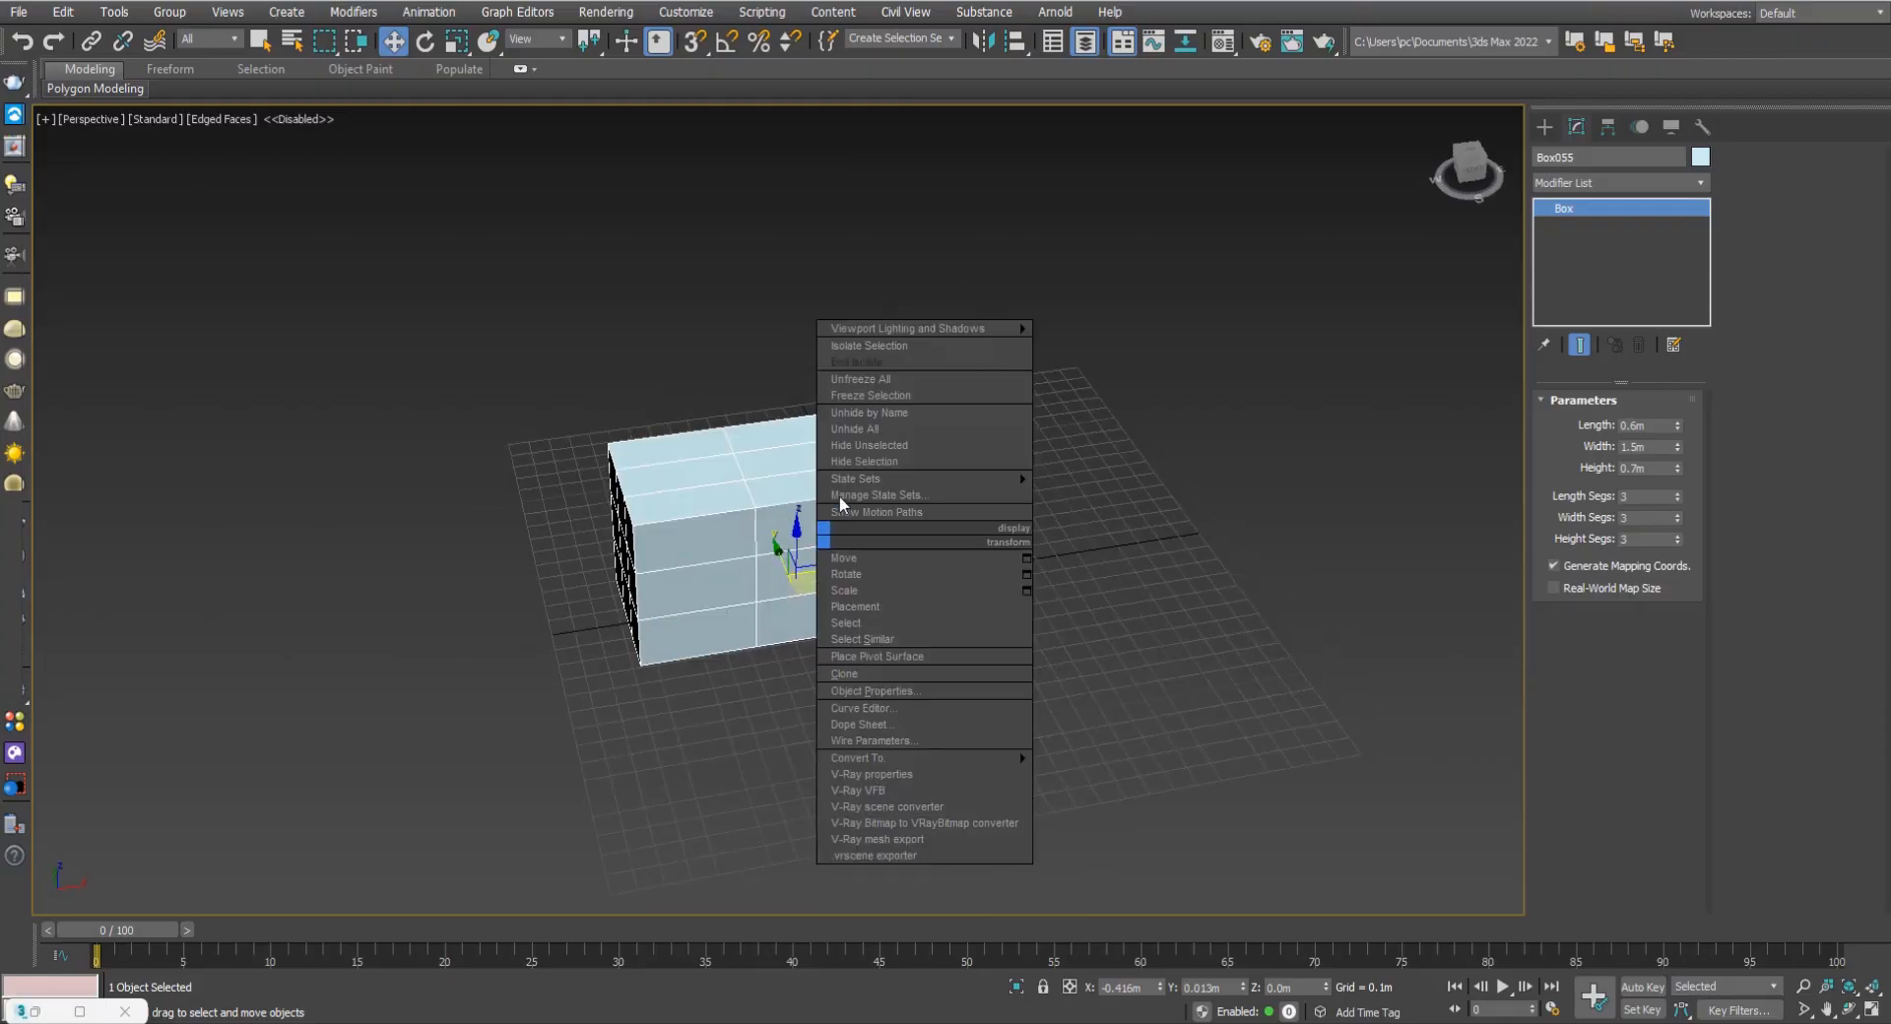
pyautogui.moveTo(891, 760)
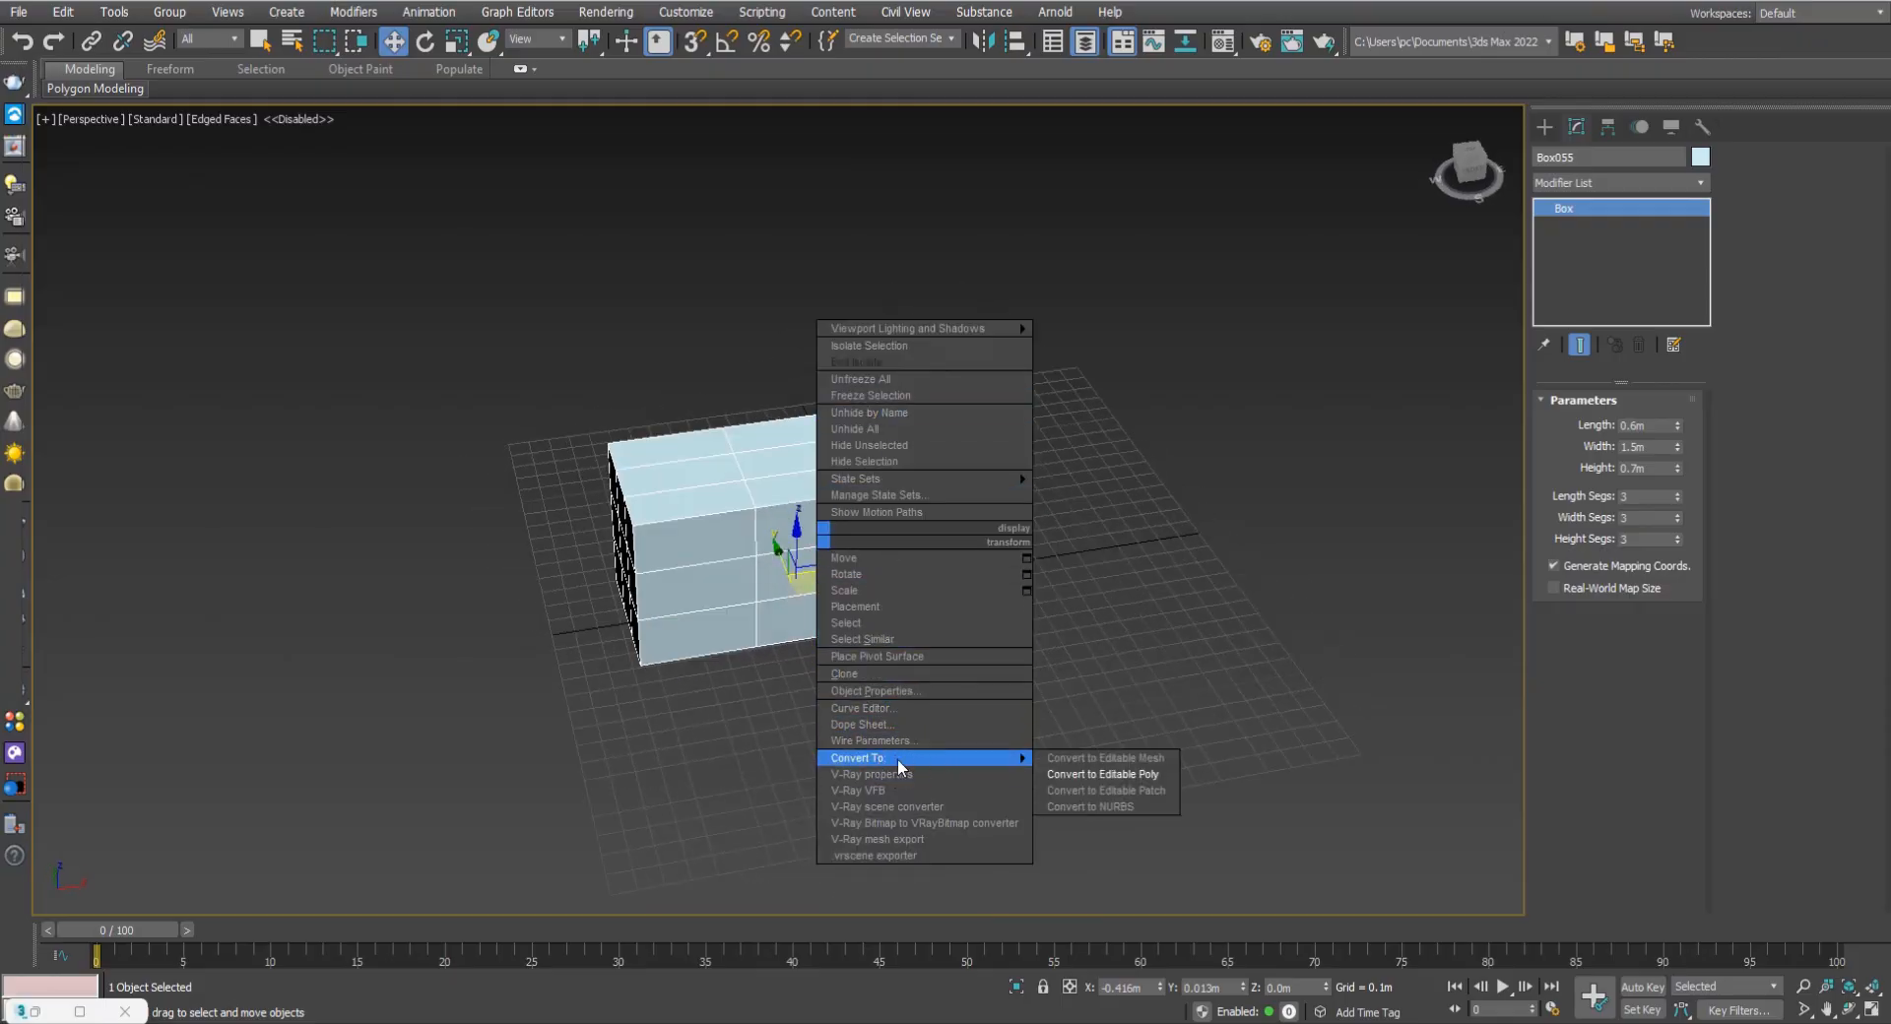
pyautogui.click(1100, 775)
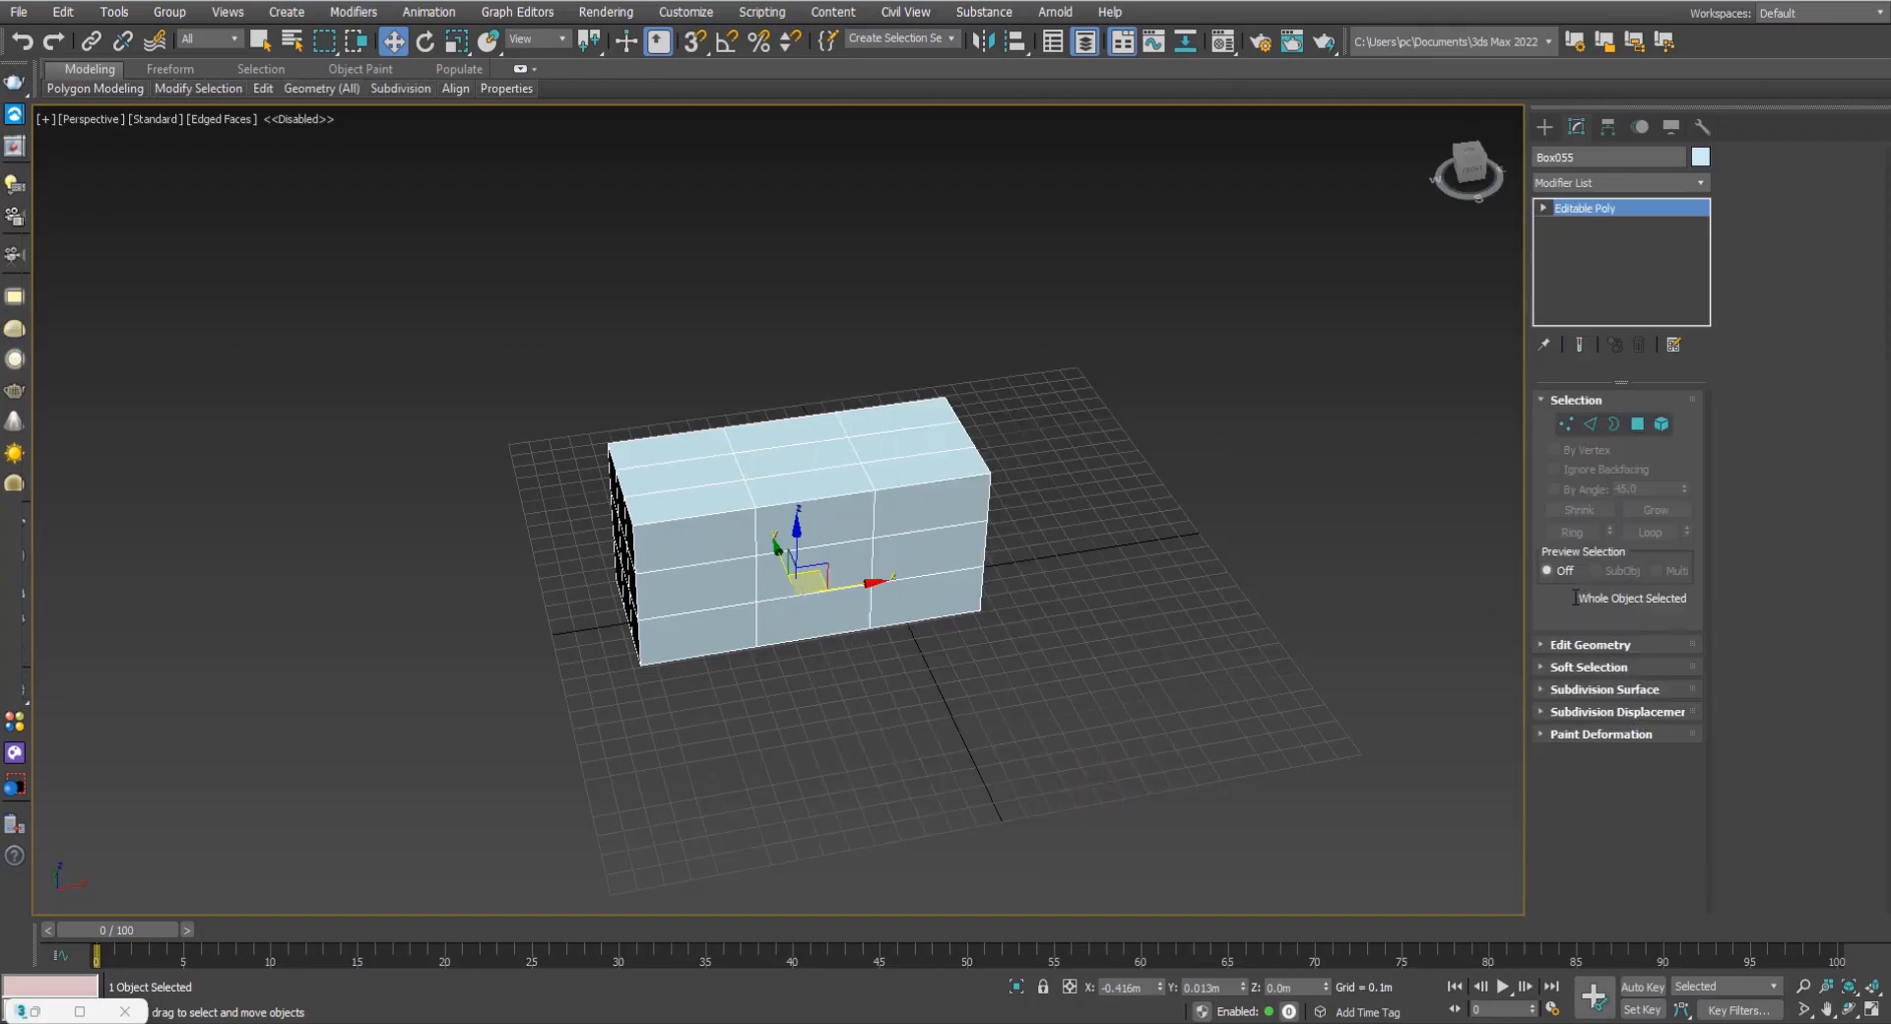
pyautogui.click(1620, 711)
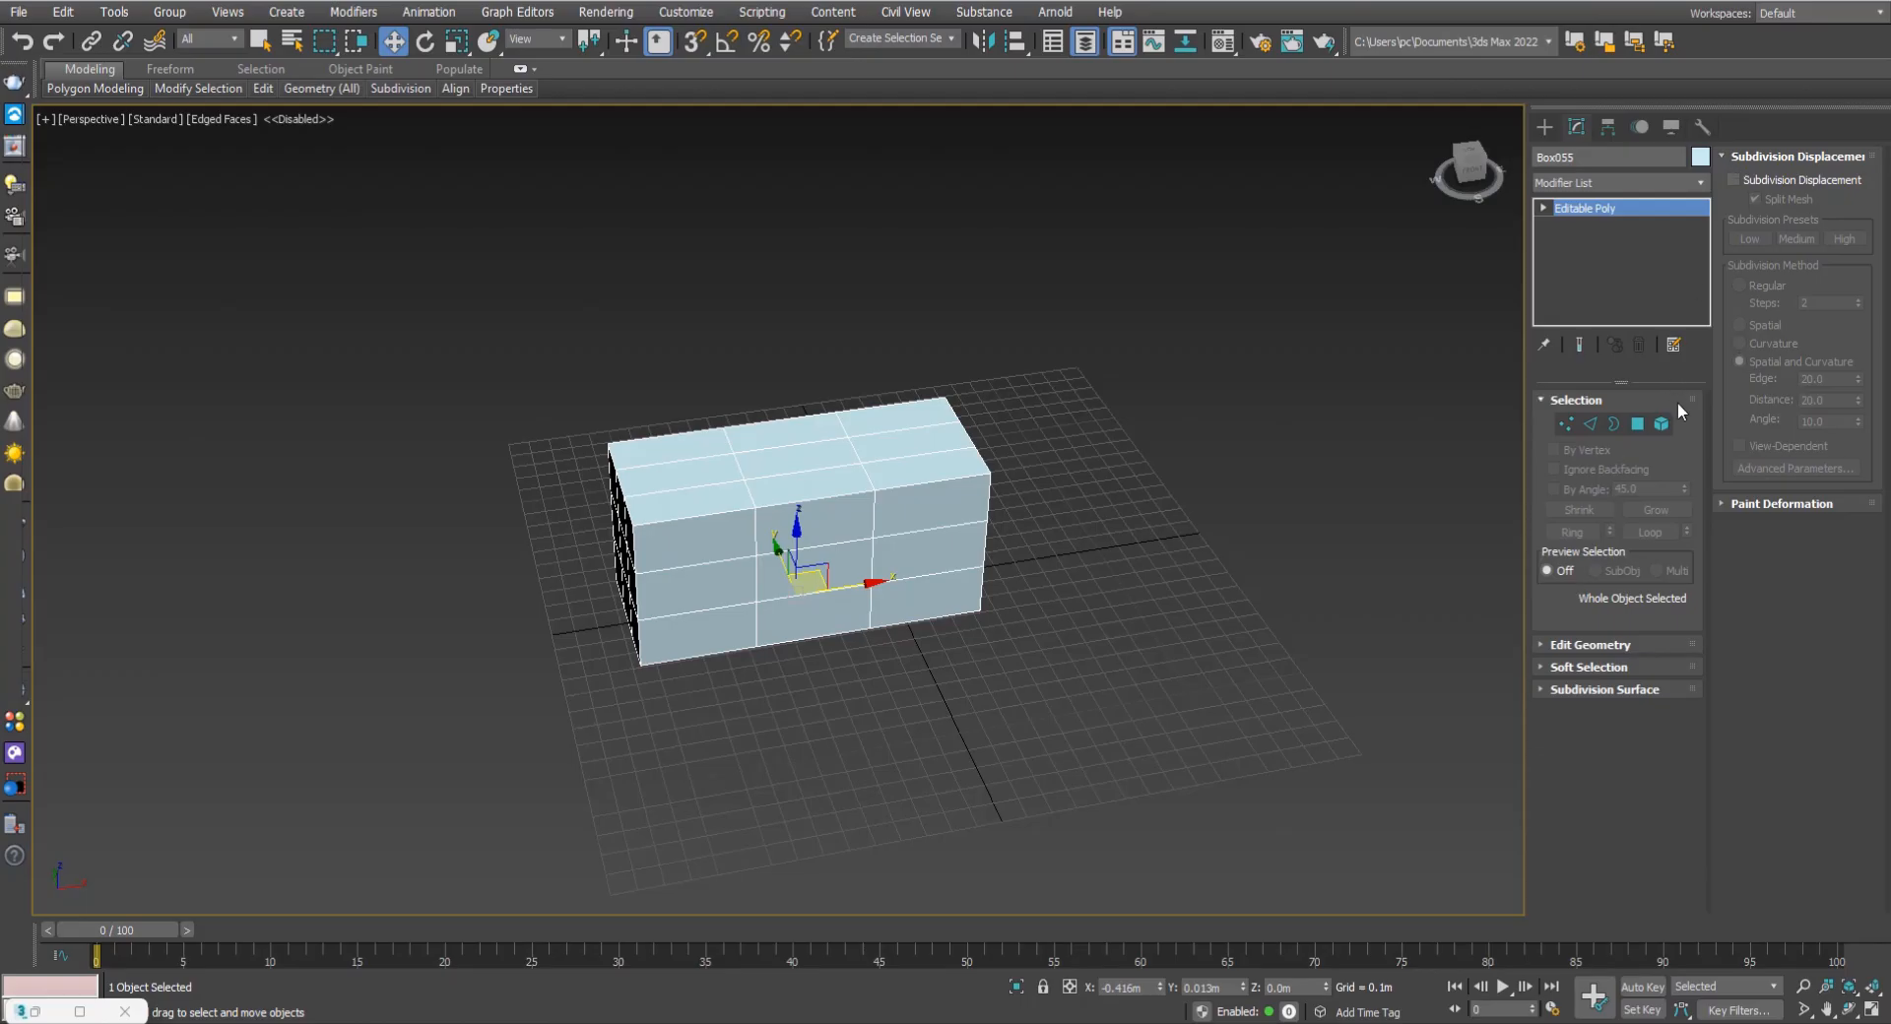
pyautogui.click(1755, 156)
pyautogui.click(1551, 399)
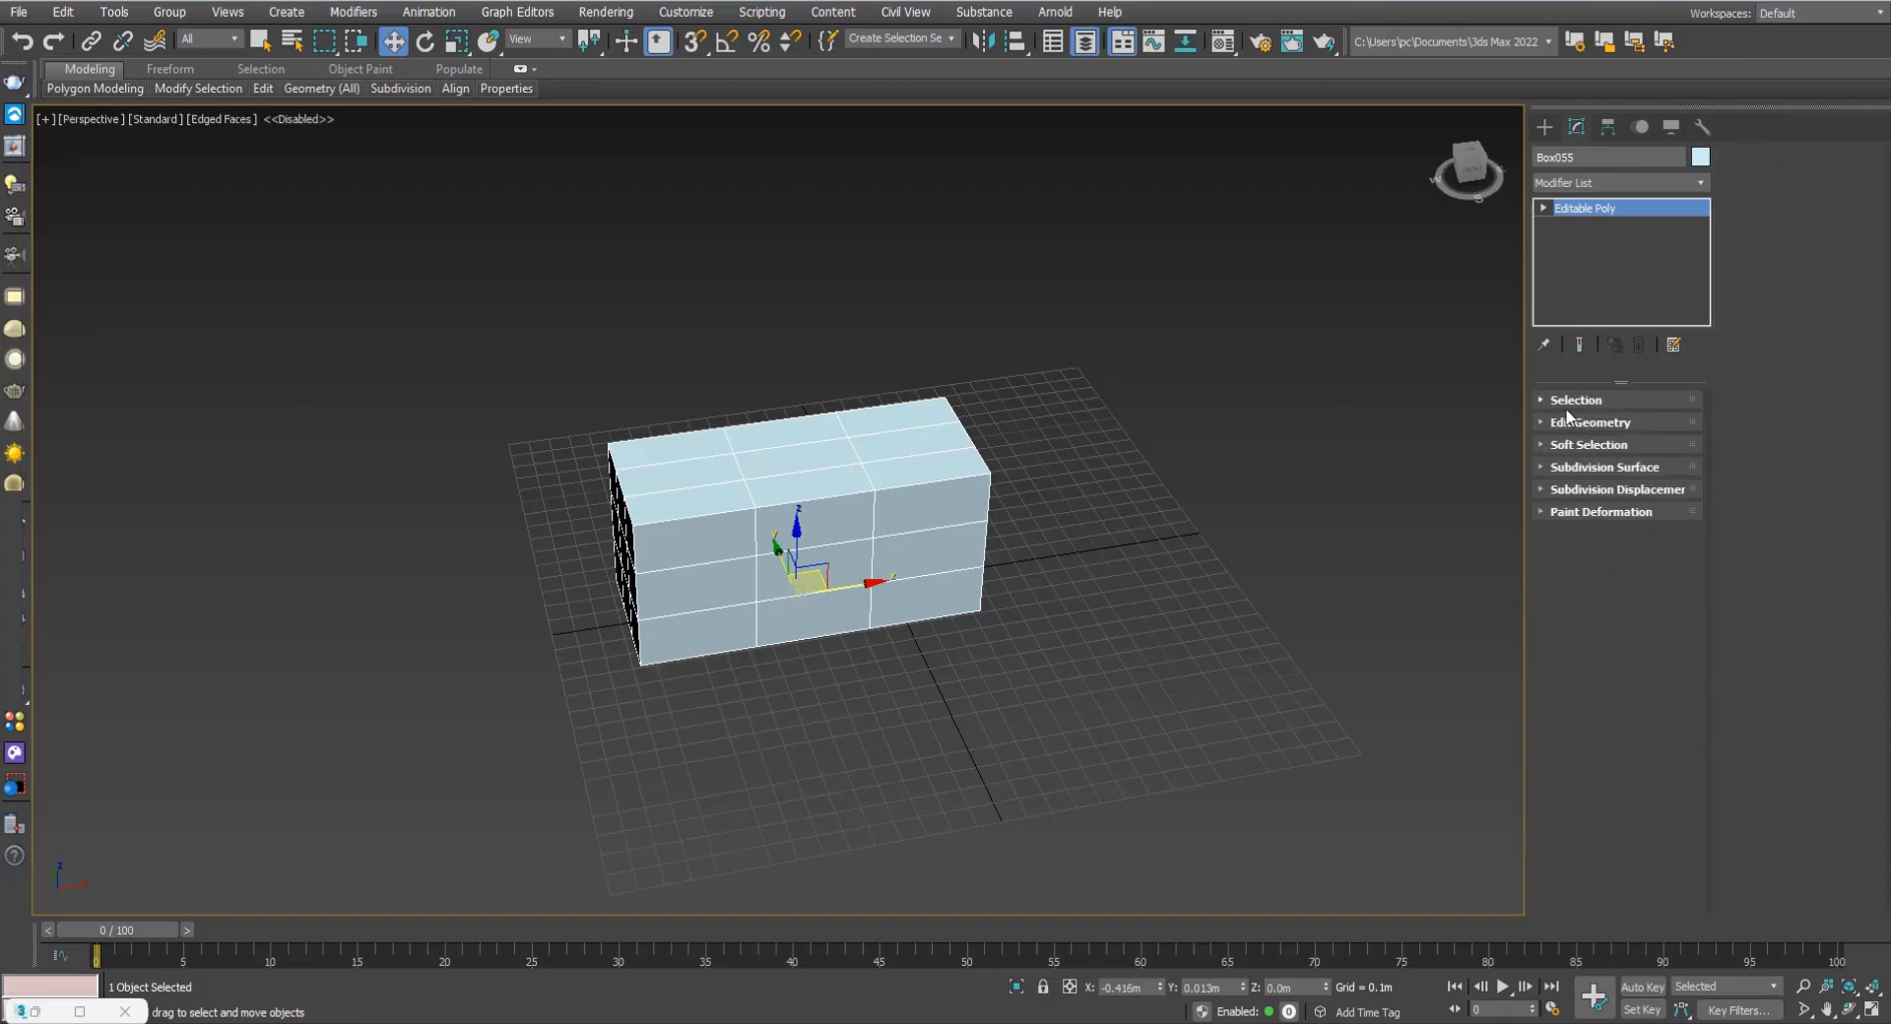
pyautogui.click(1576, 402)
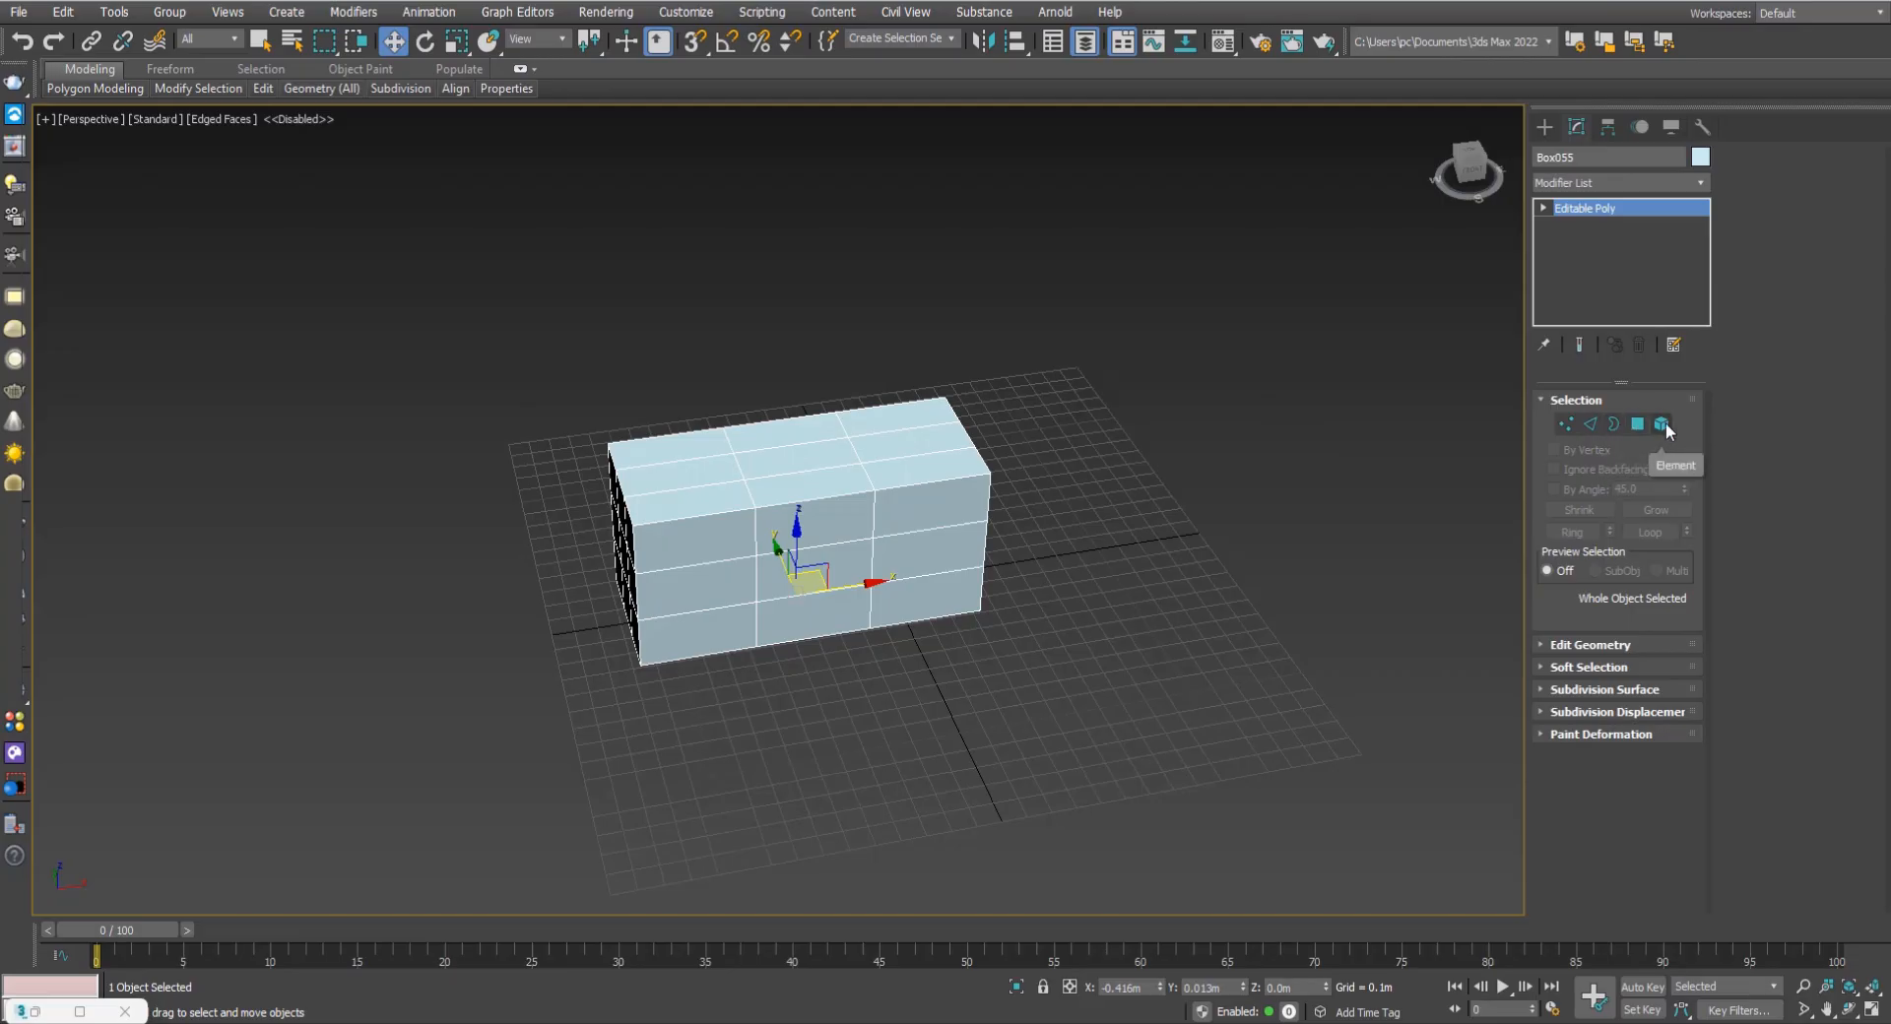
# Switch the editable poly box to Vertex sub-object level.
pyautogui.click(1568, 425)
pyautogui.keyDown('alt'); pyautogui.moveTo(771, 561); pyautogui.dragTo(887, 540, button='middle'); pyautogui.keyUp('alt')
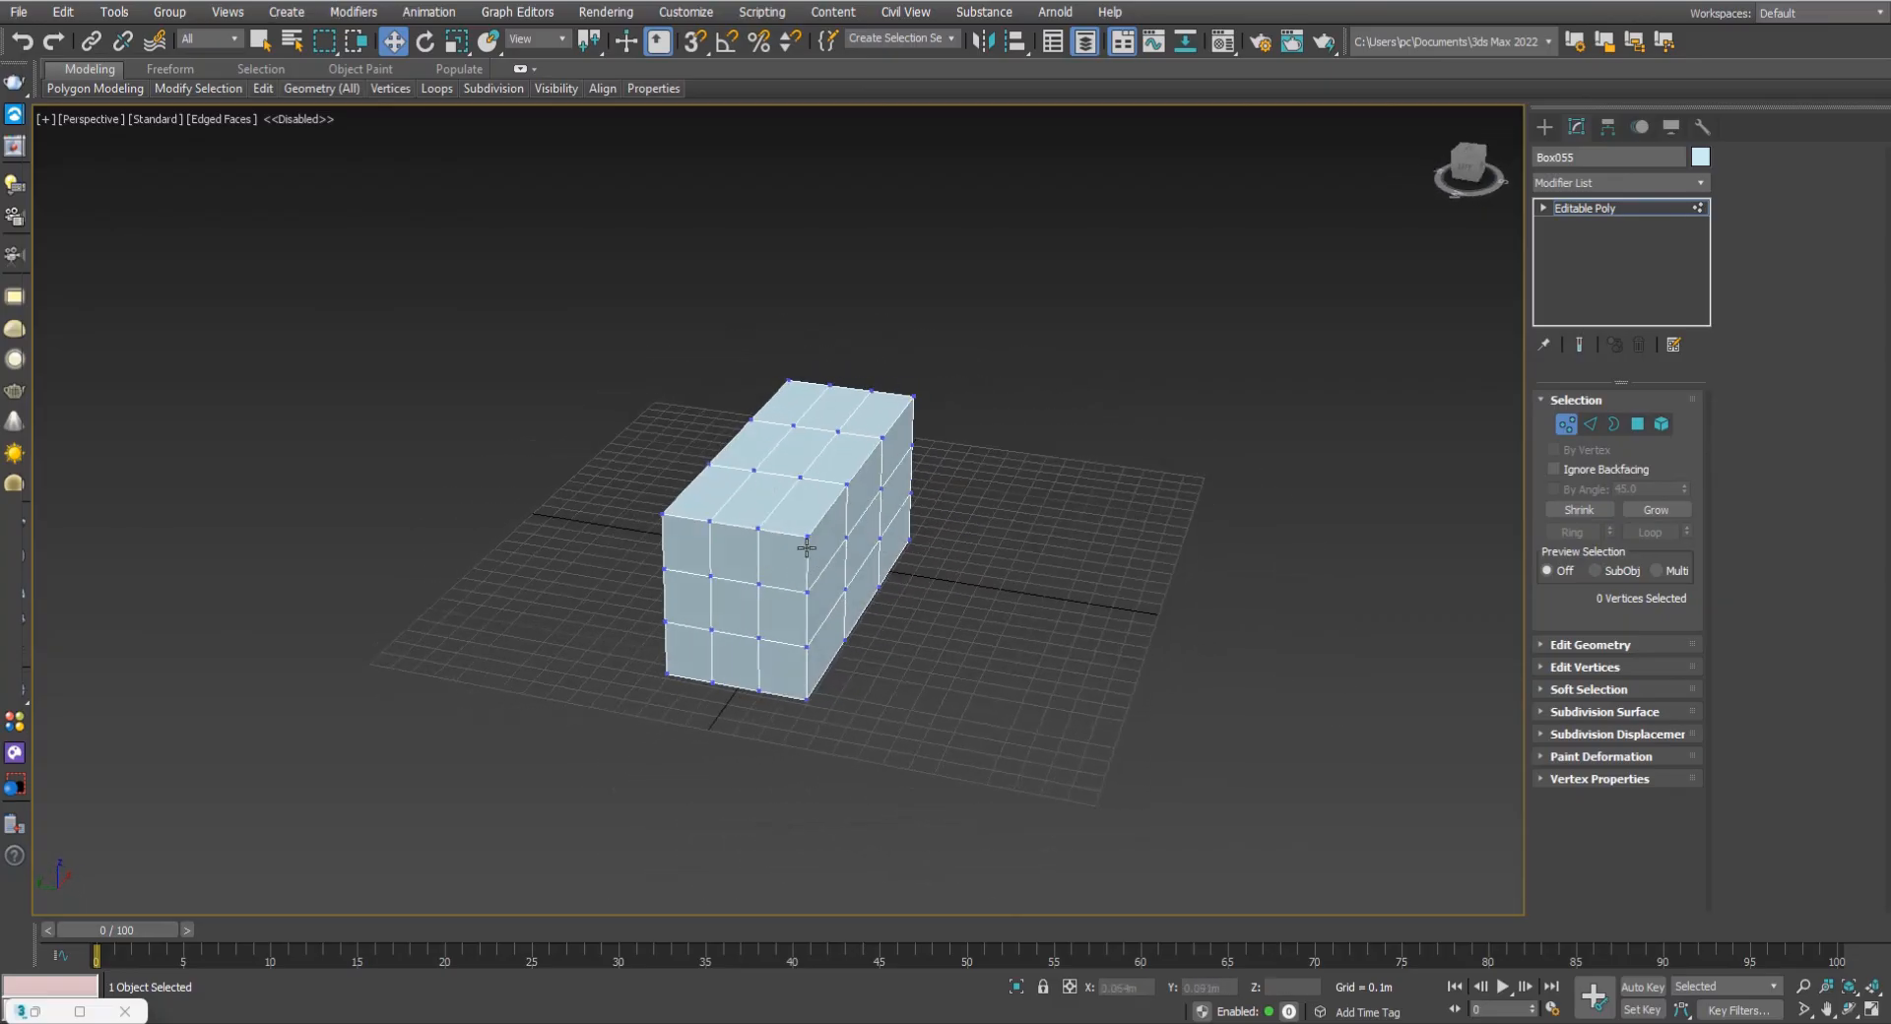
pyautogui.scroll(3, 813, 547)
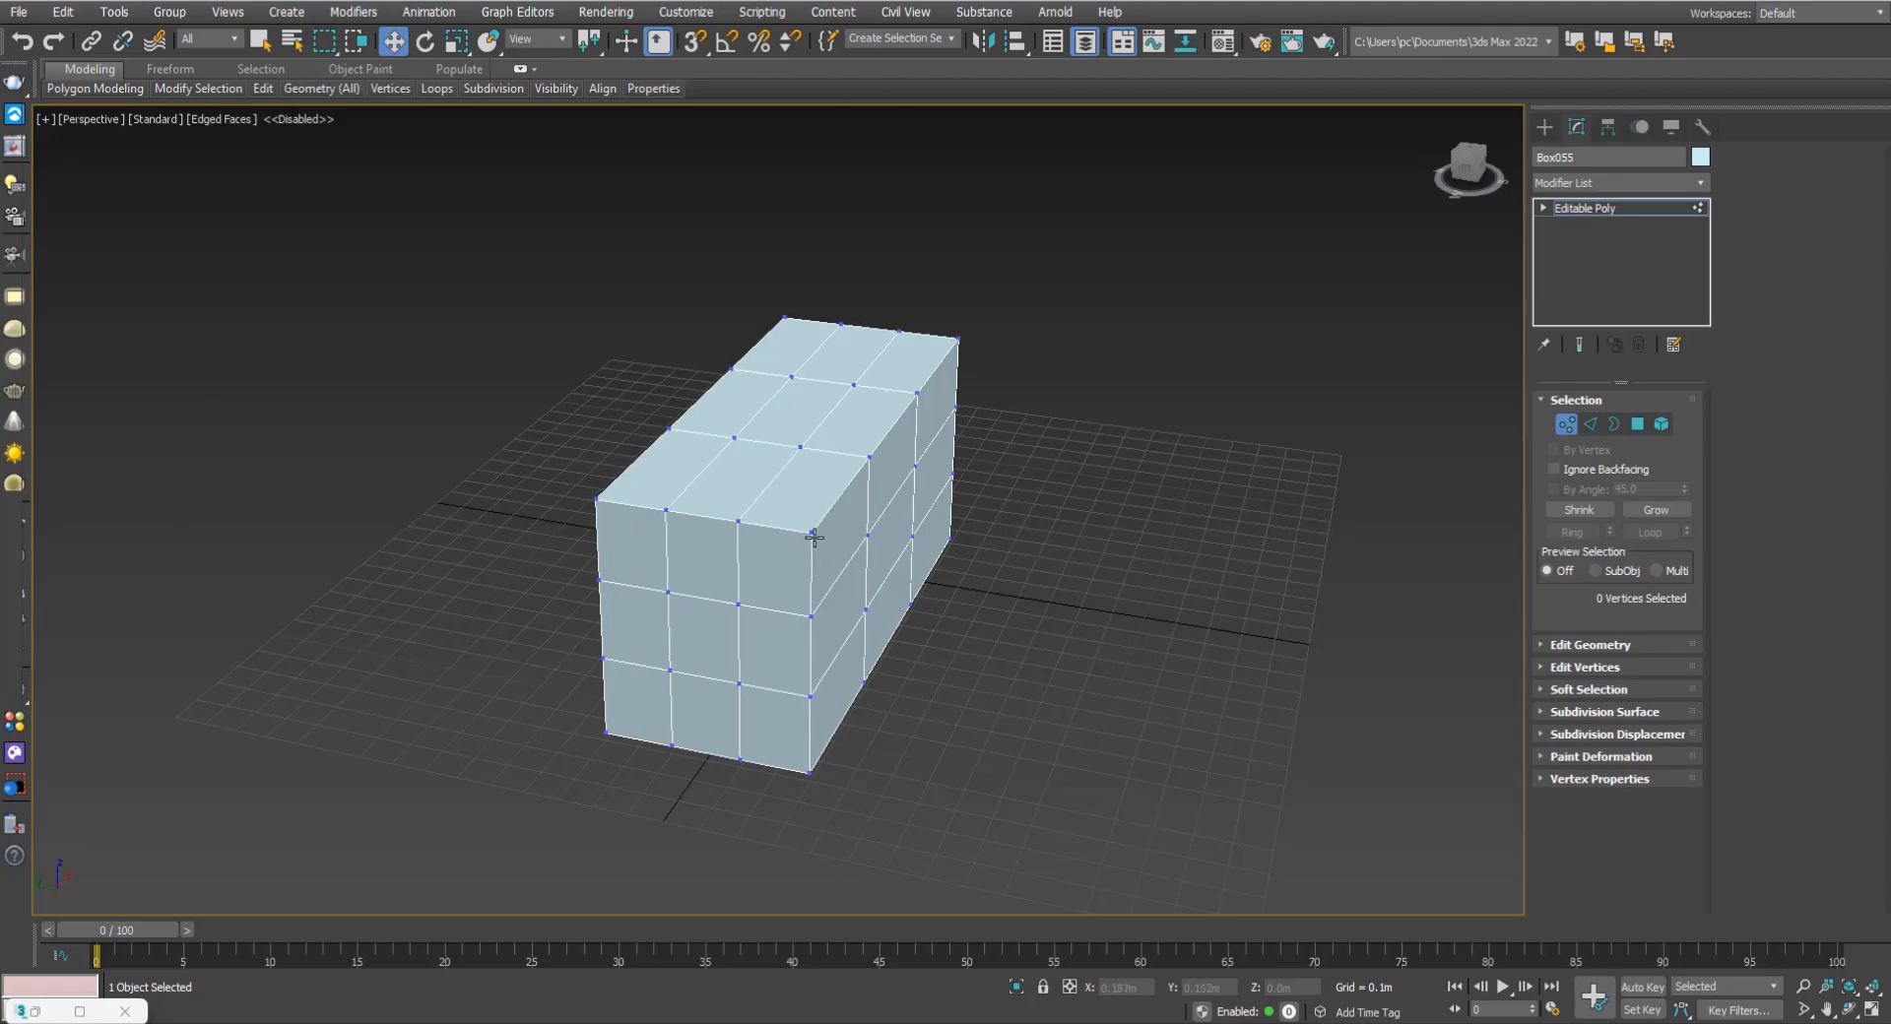
# Try moving the box's near top corner vertex along the X and Y axes, and undo both moves.
pyautogui.click(811, 532)
pyautogui.scroll(8, 830, 543)
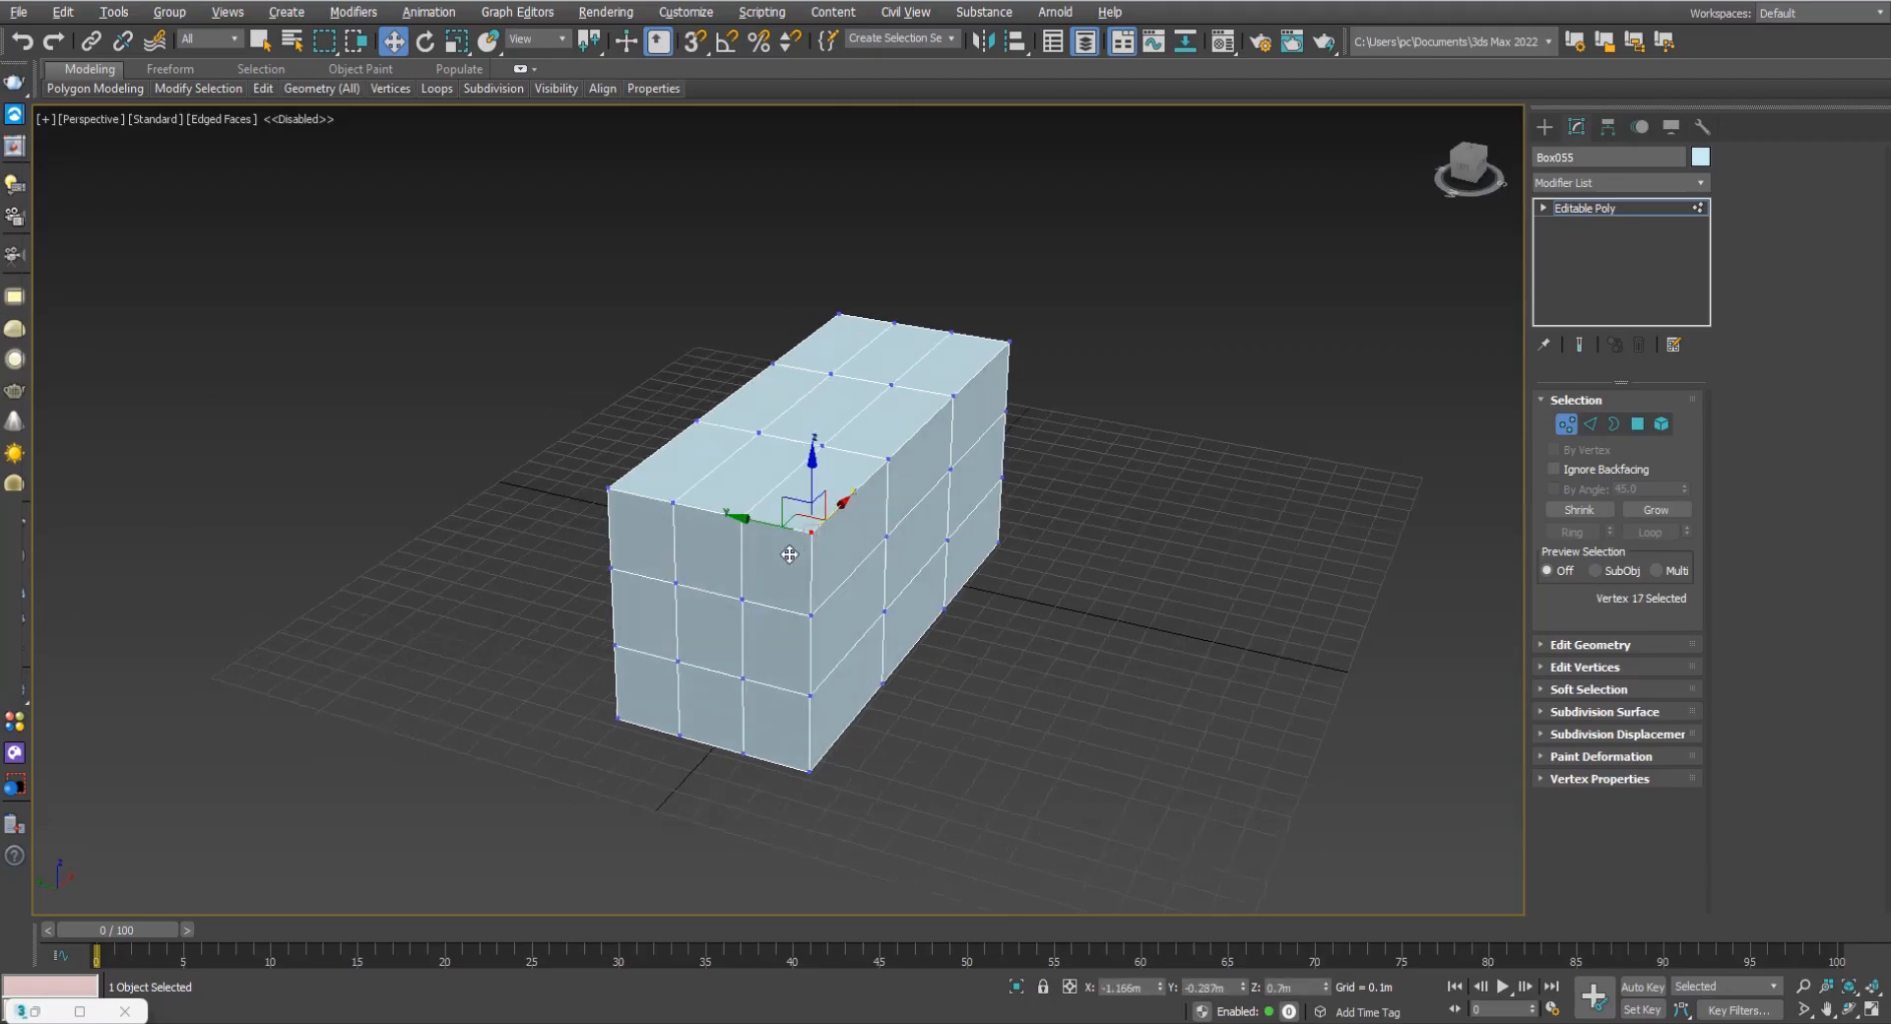
pyautogui.moveTo(871, 488); pyautogui.dragTo(943, 451)
pyautogui.keyDown('alt'); pyautogui.moveTo(979, 441); pyautogui.dragTo(1088, 433, button='middle'); pyautogui.keyUp('alt')
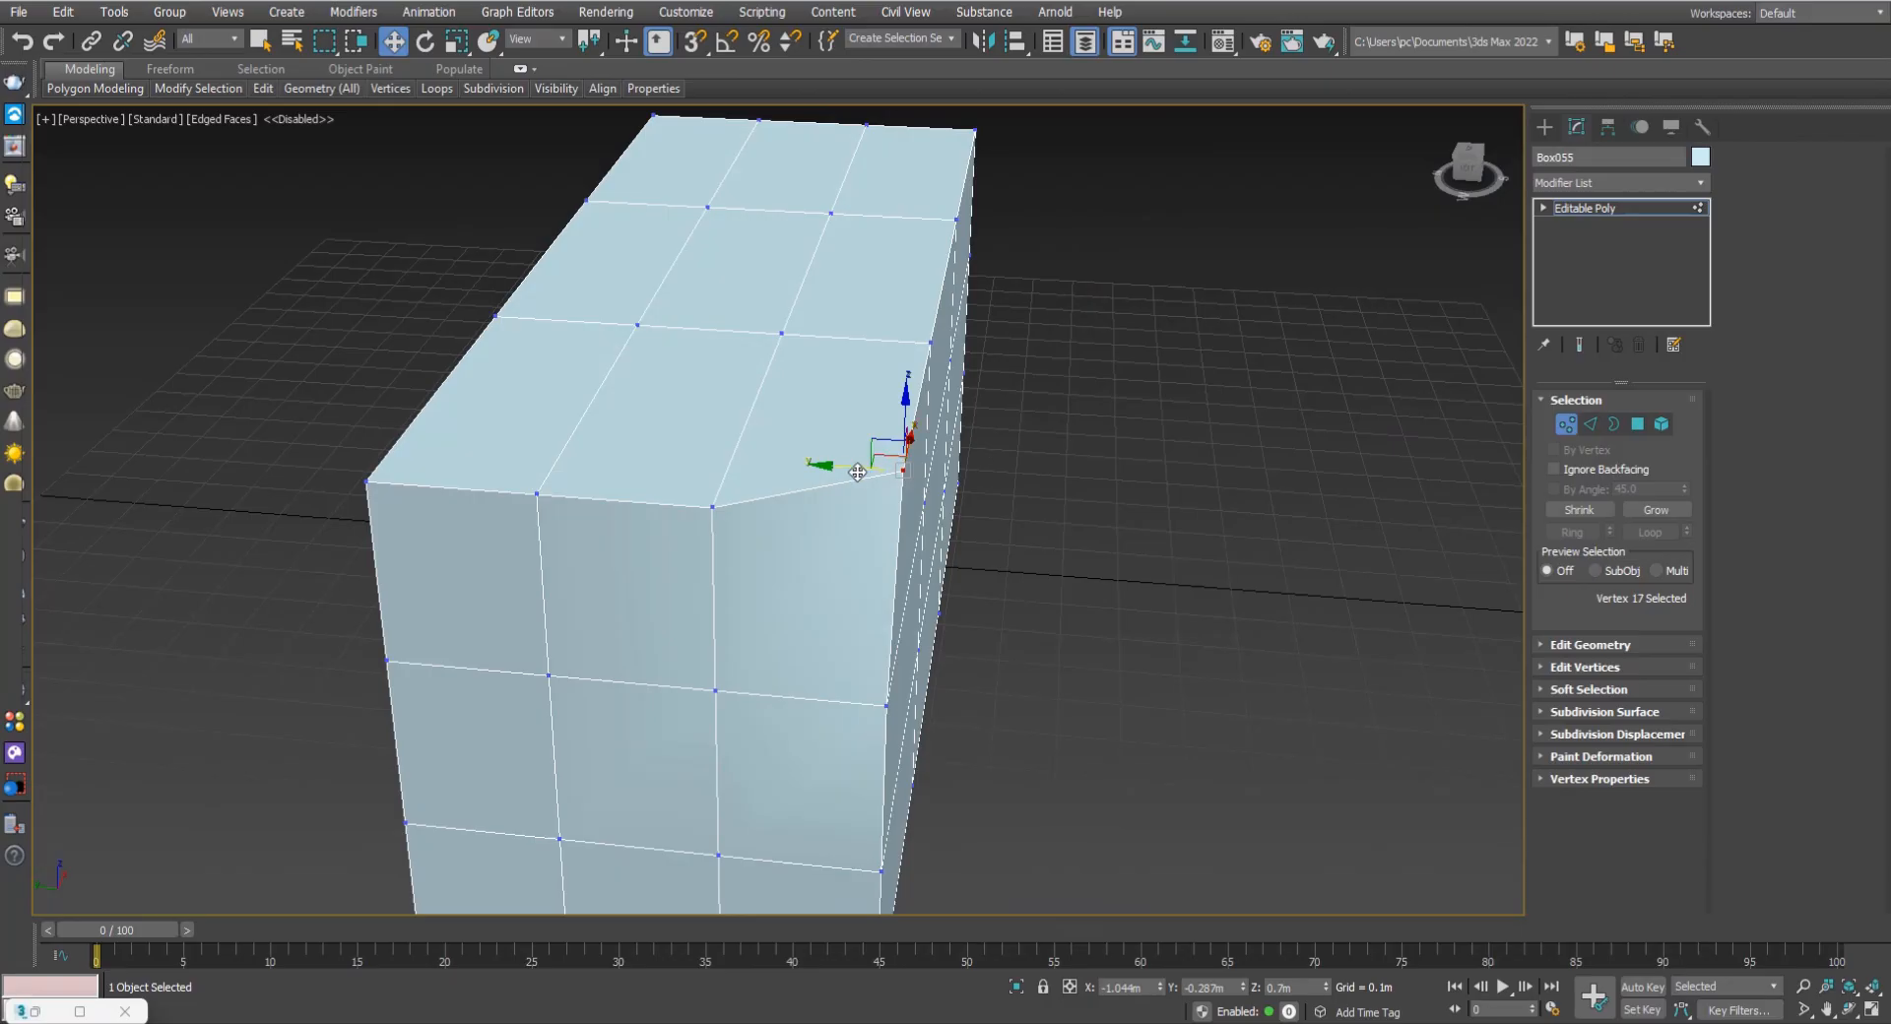
pyautogui.moveTo(859, 467); pyautogui.dragTo(820, 469)
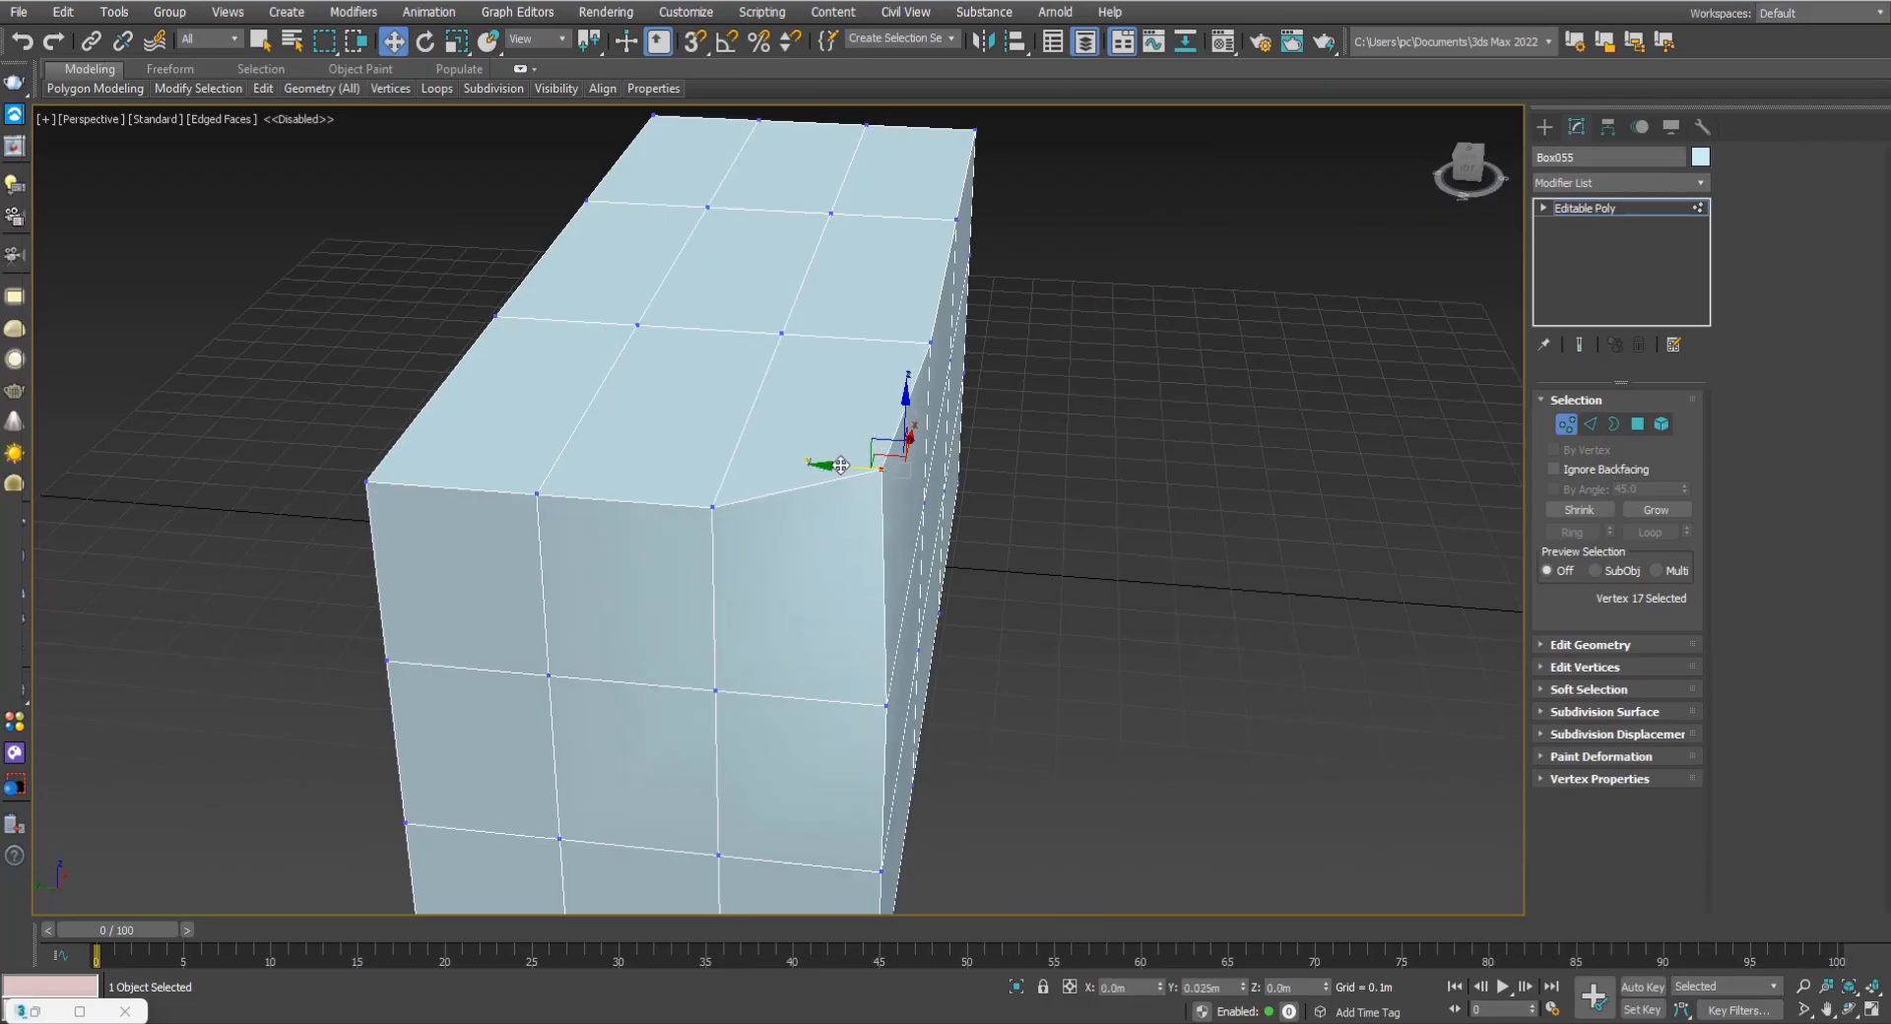
pyautogui.keyDown('alt'); pyautogui.moveTo(828, 483); pyautogui.dragTo(857, 544, button='middle'); pyautogui.keyUp('alt')
pyautogui.hotkey('ctrl', 'z')
pyautogui.hotkey('ctrl', 'z')
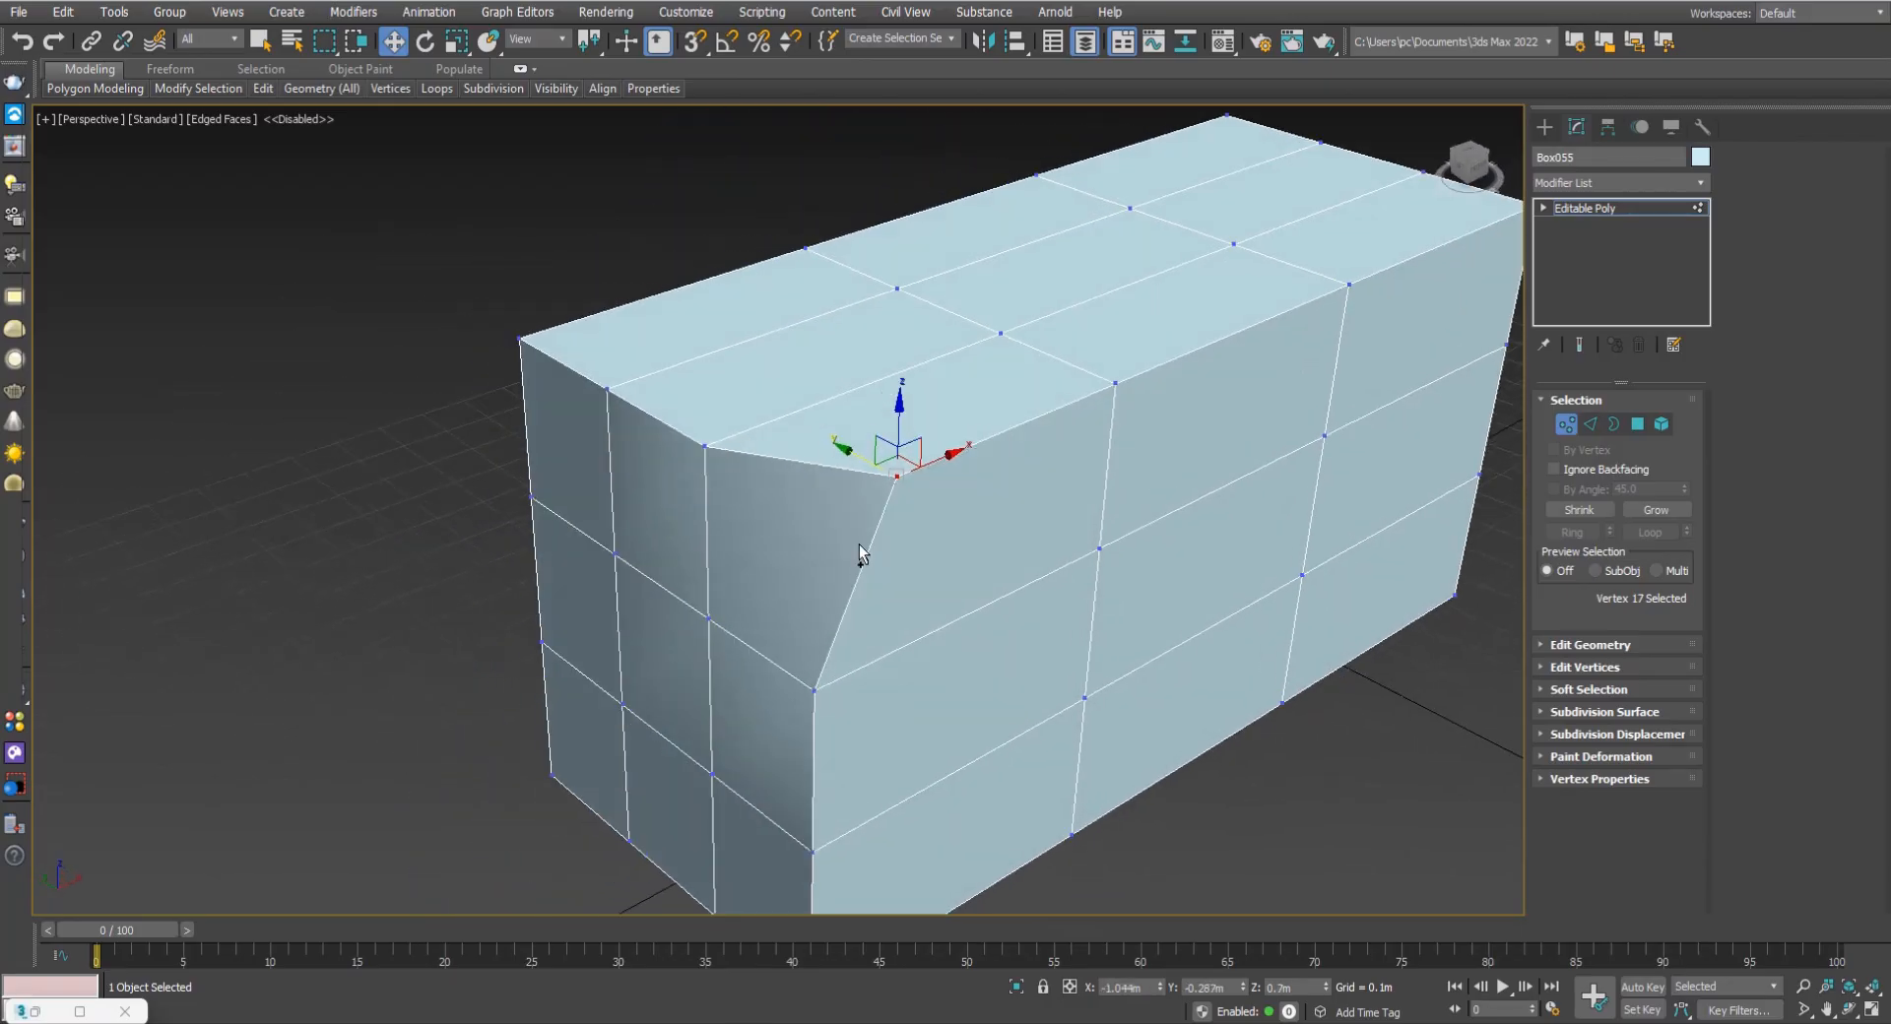
# Try moving all four vertices of the near short top edge inward along X, and undo the move.
pyautogui.keyDown('ctrl'); pyautogui.click(705, 445); pyautogui.keyUp('ctrl')
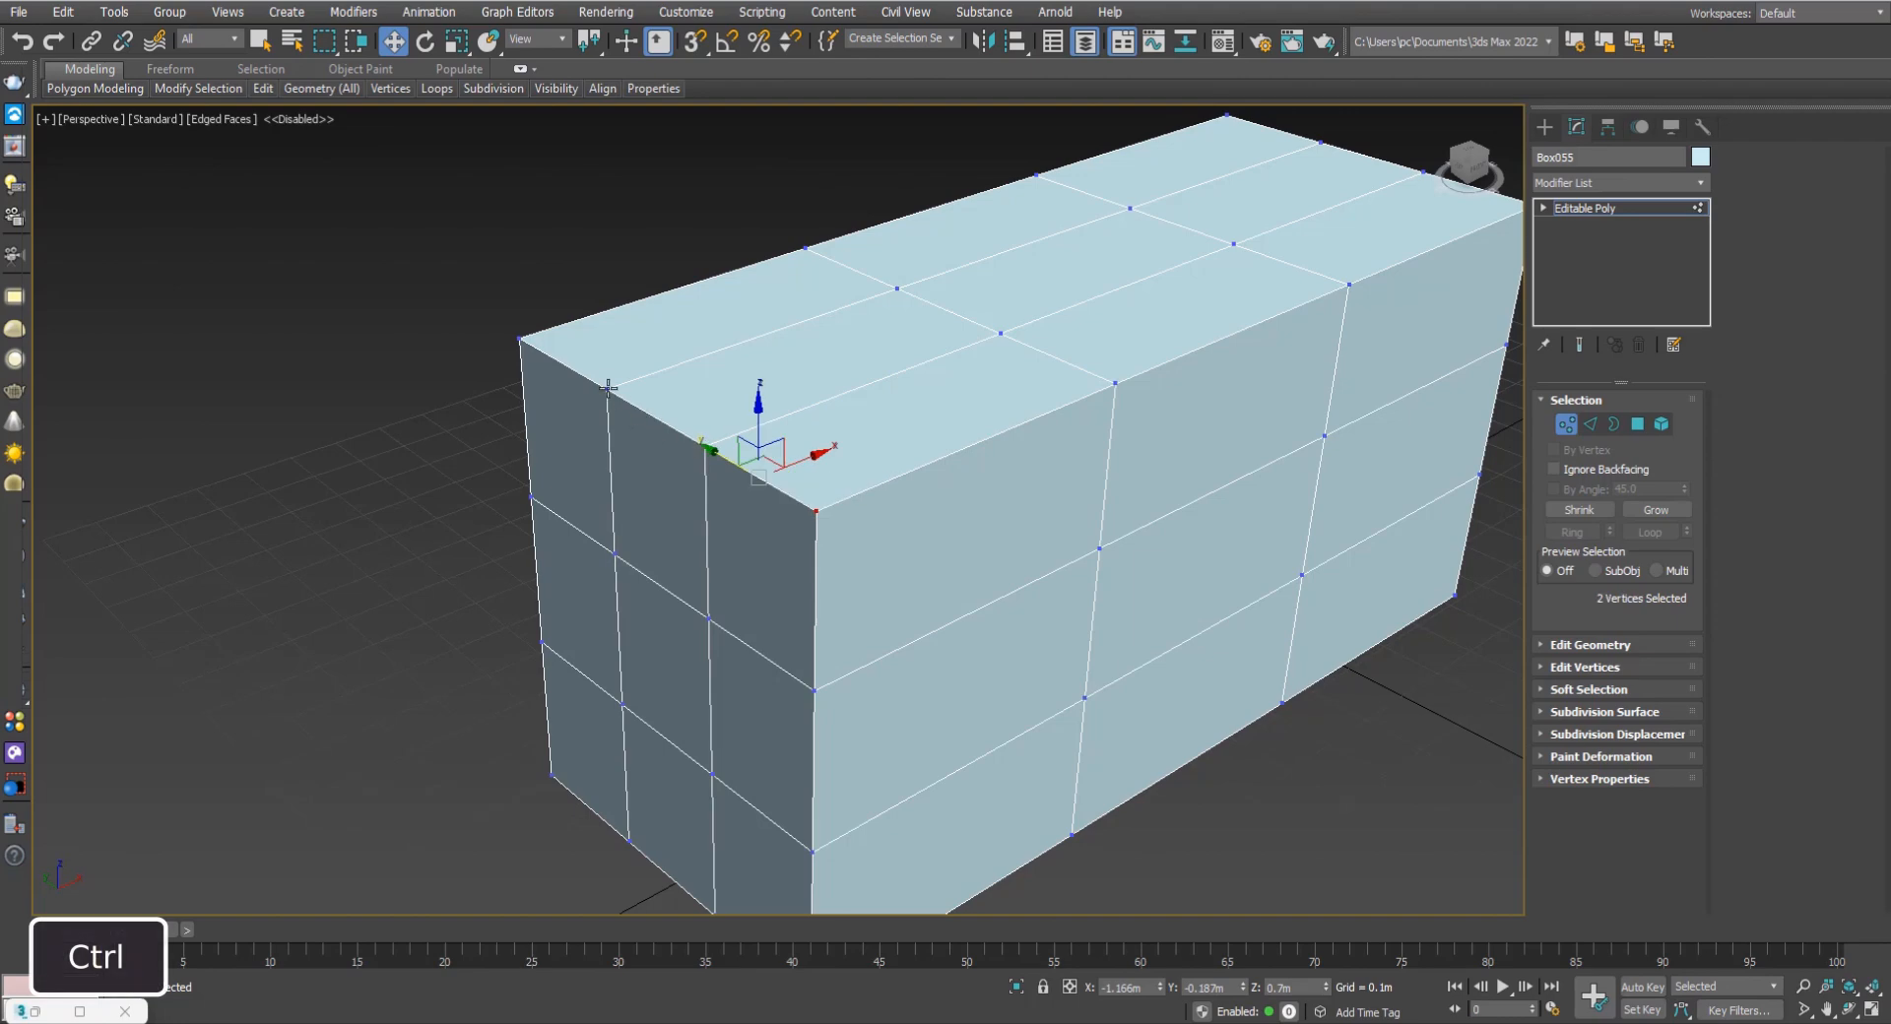
pyautogui.keyDown('ctrl'); pyautogui.click(607, 388); pyautogui.keyUp('ctrl')
pyautogui.keyDown('ctrl'); pyautogui.click(519, 339); pyautogui.keyUp('ctrl')
pyautogui.keyDown('alt'); pyautogui.moveTo(552, 384); pyautogui.dragTo(694, 409, button='middle'); pyautogui.keyUp('alt')
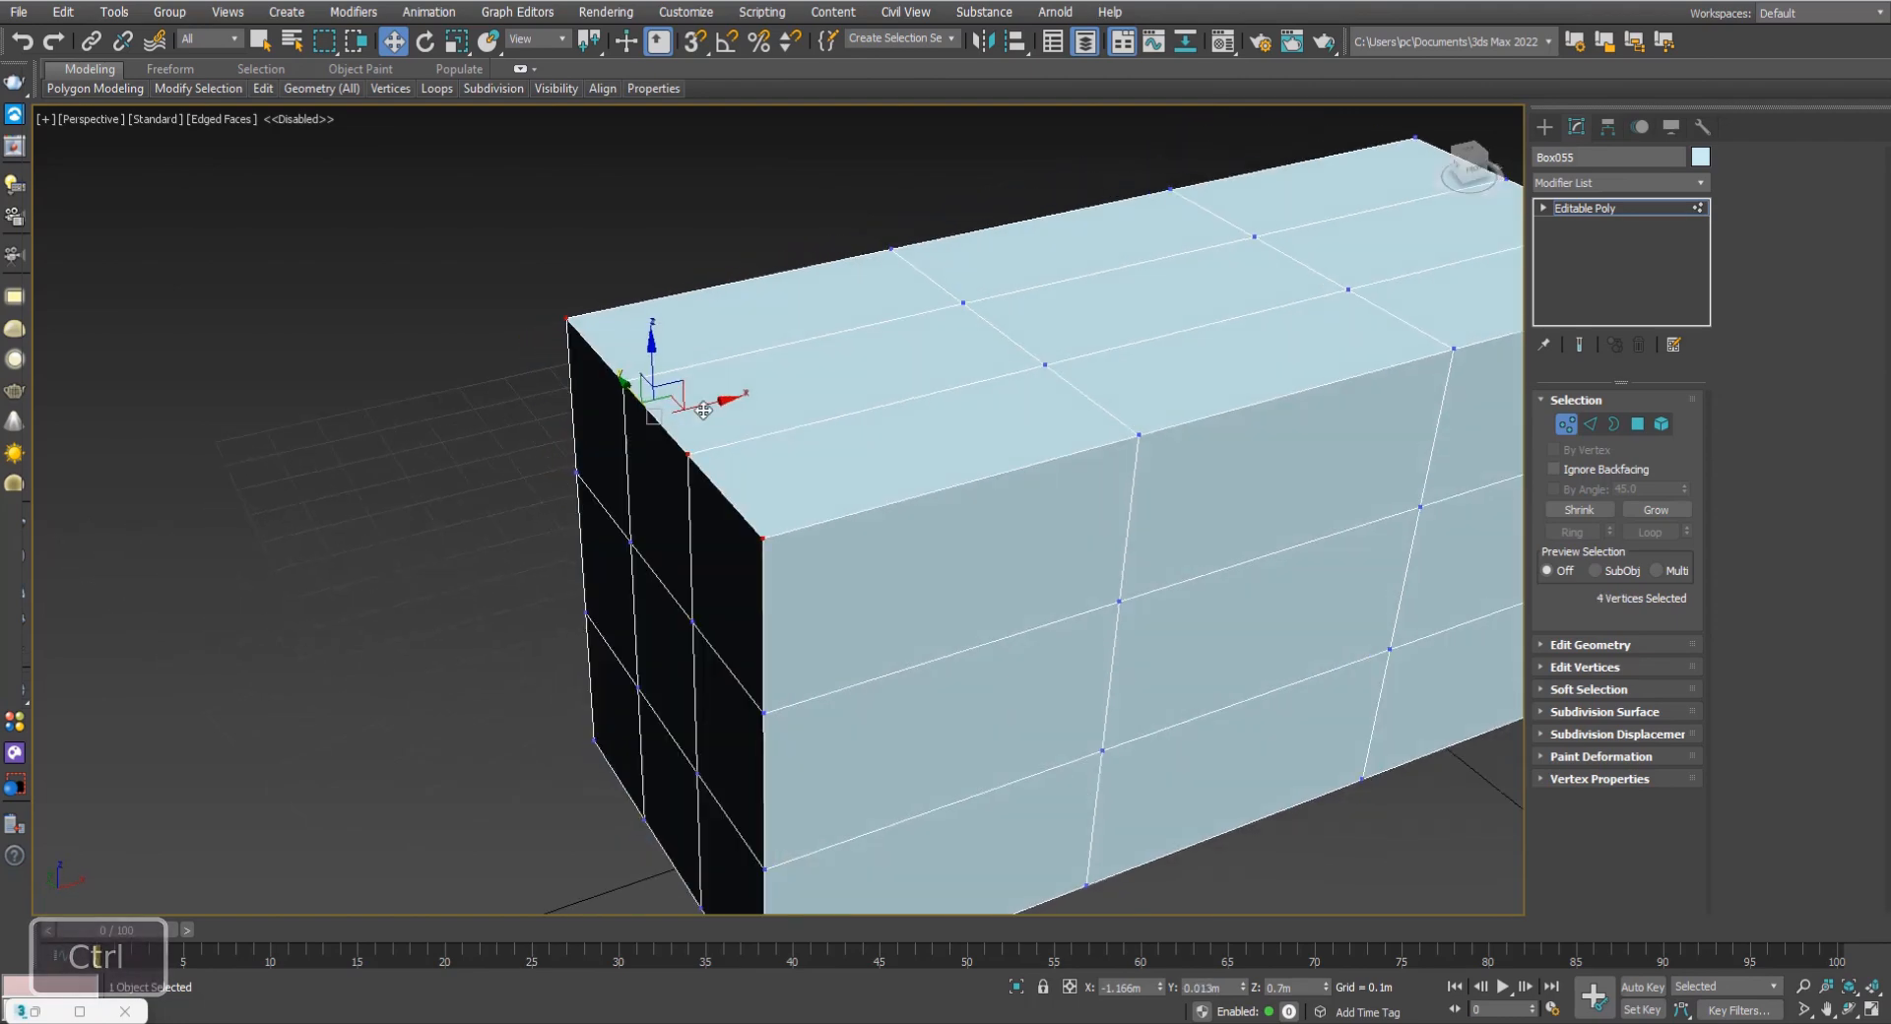
pyautogui.moveTo(694, 408); pyautogui.dragTo(810, 398)
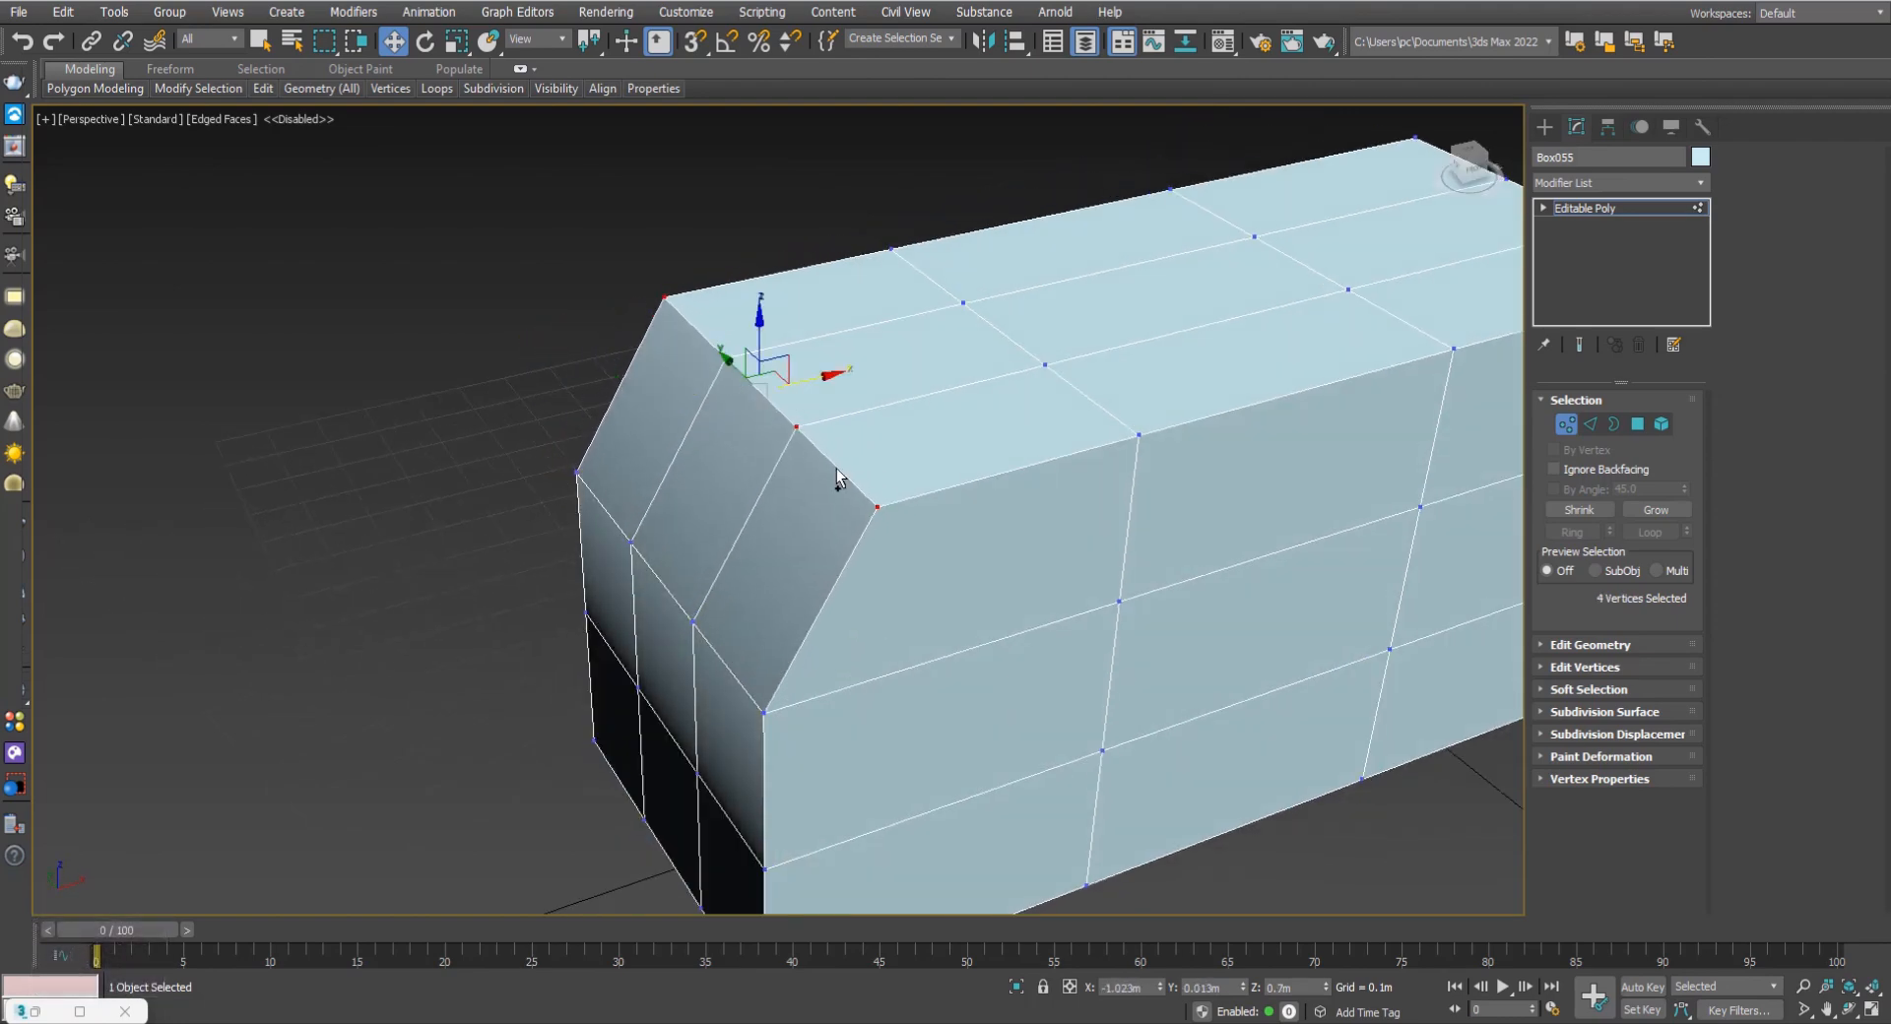
pyautogui.hotkey('ctrl', 'z')
# Try shifting a group of 24 vertices at the box's near end, selected by window, and undo the move.
pyautogui.keyDown('alt'); pyautogui.moveTo(755, 506); pyautogui.dragTo(788, 494, button='middle'); pyautogui.keyUp('alt')
pyautogui.click(362, 317)
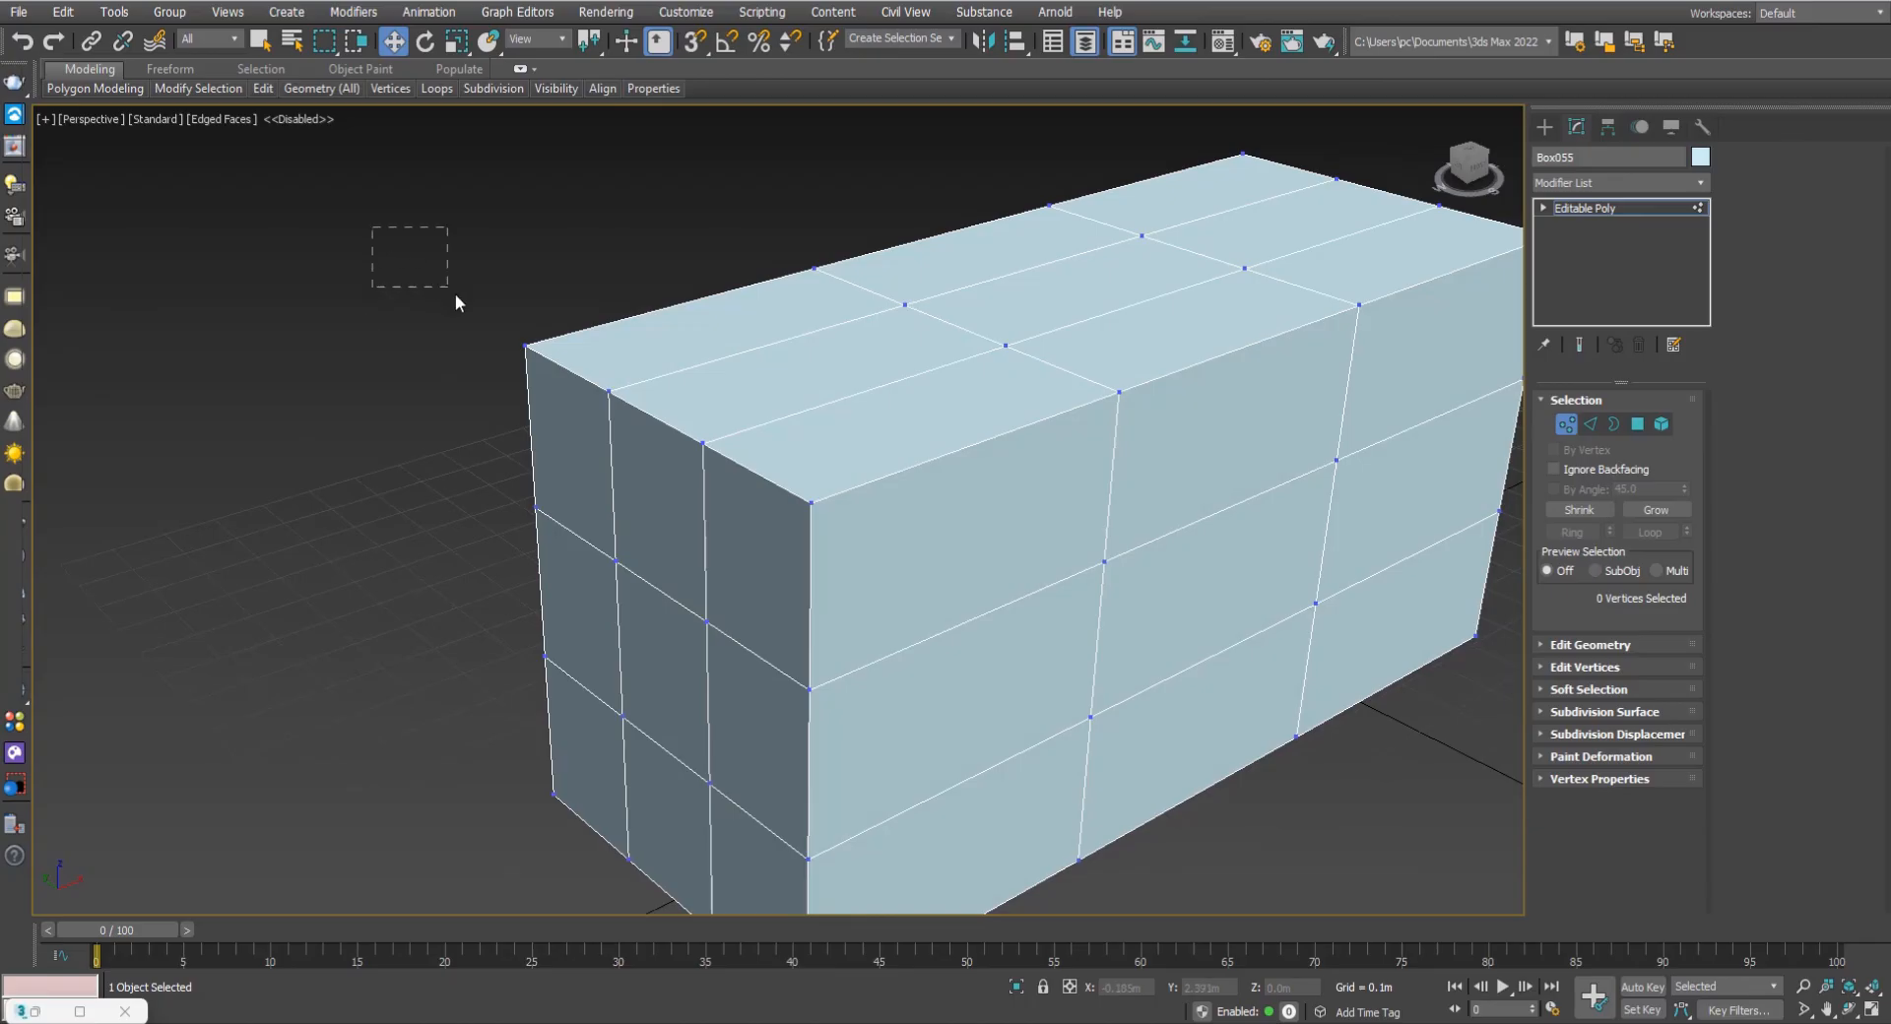
pyautogui.moveTo(456, 295); pyautogui.dragTo(1206, 709)
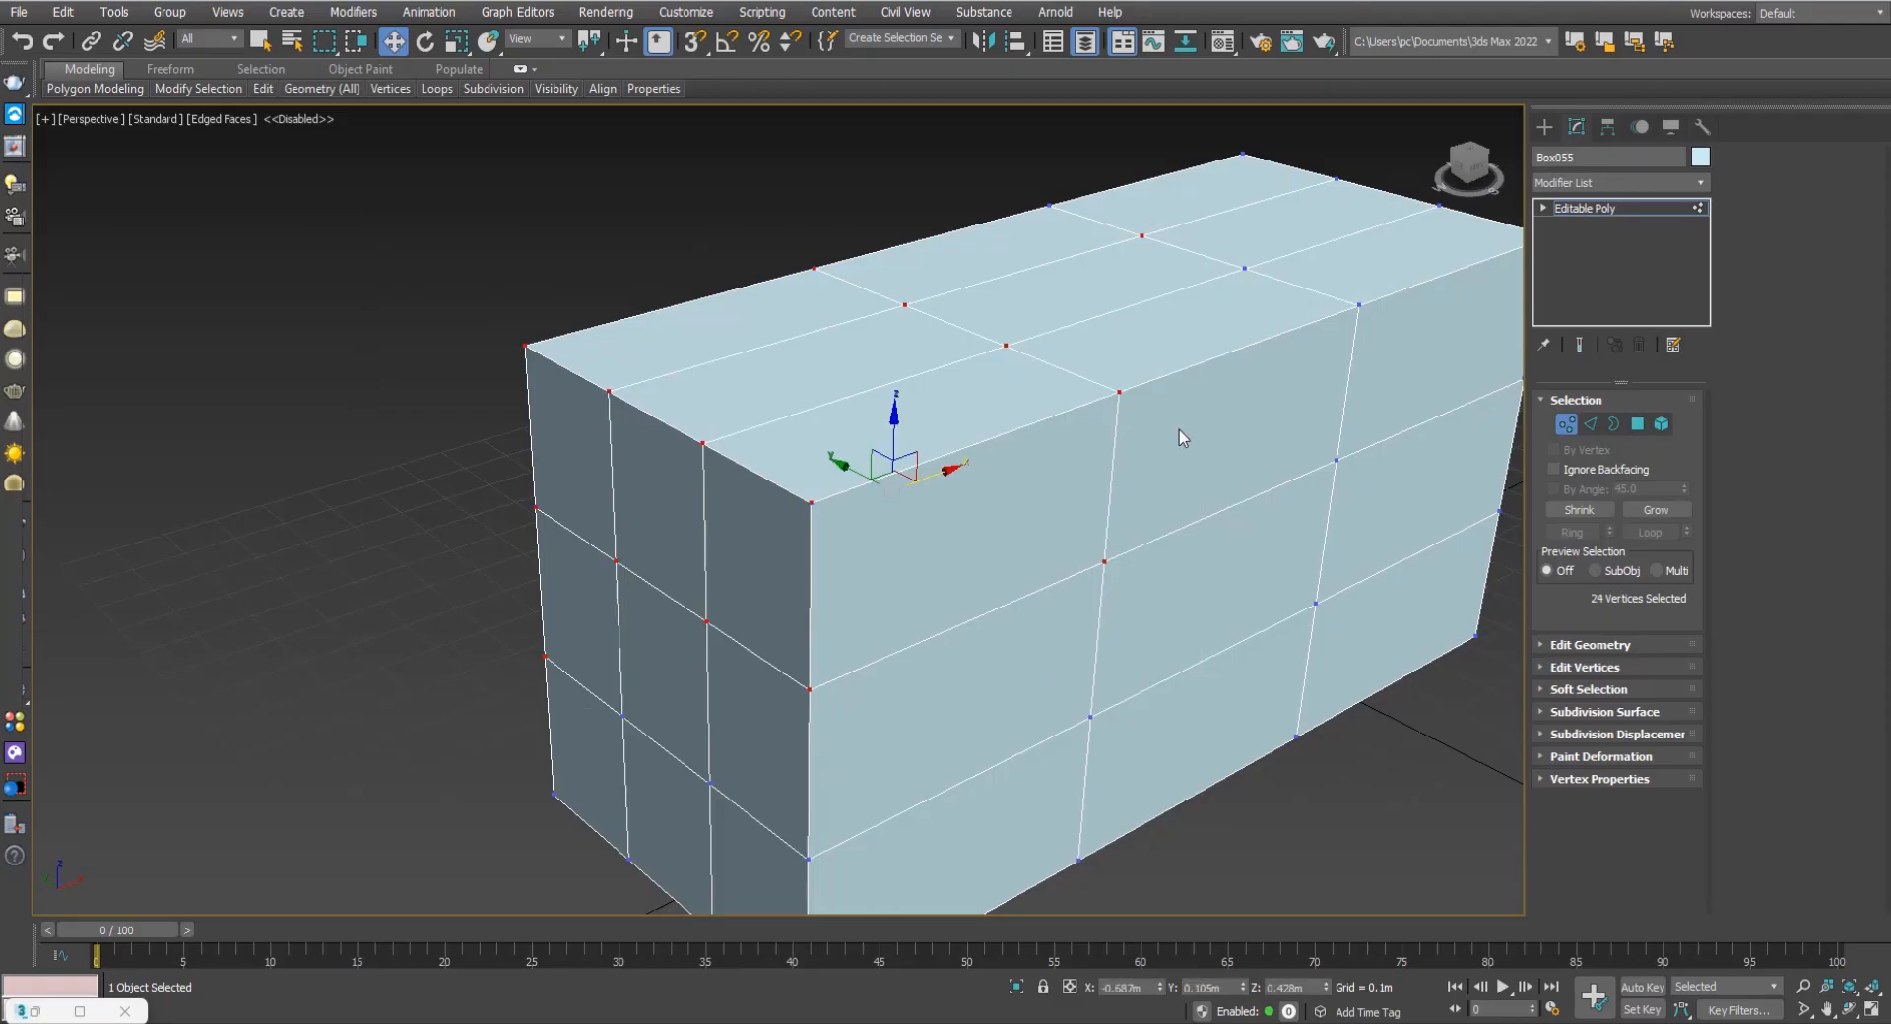
pyautogui.keyDown('alt'); pyautogui.moveTo(966, 496); pyautogui.dragTo(943, 481, button='middle'); pyautogui.keyUp('alt')
pyautogui.moveTo(944, 481)
pyautogui.mouseDown()
pyautogui.moveTo(1034, 479)
pyautogui.moveTo(925, 493)
pyautogui.mouseUp()
pyautogui.hotkey('ctrl', 'z')
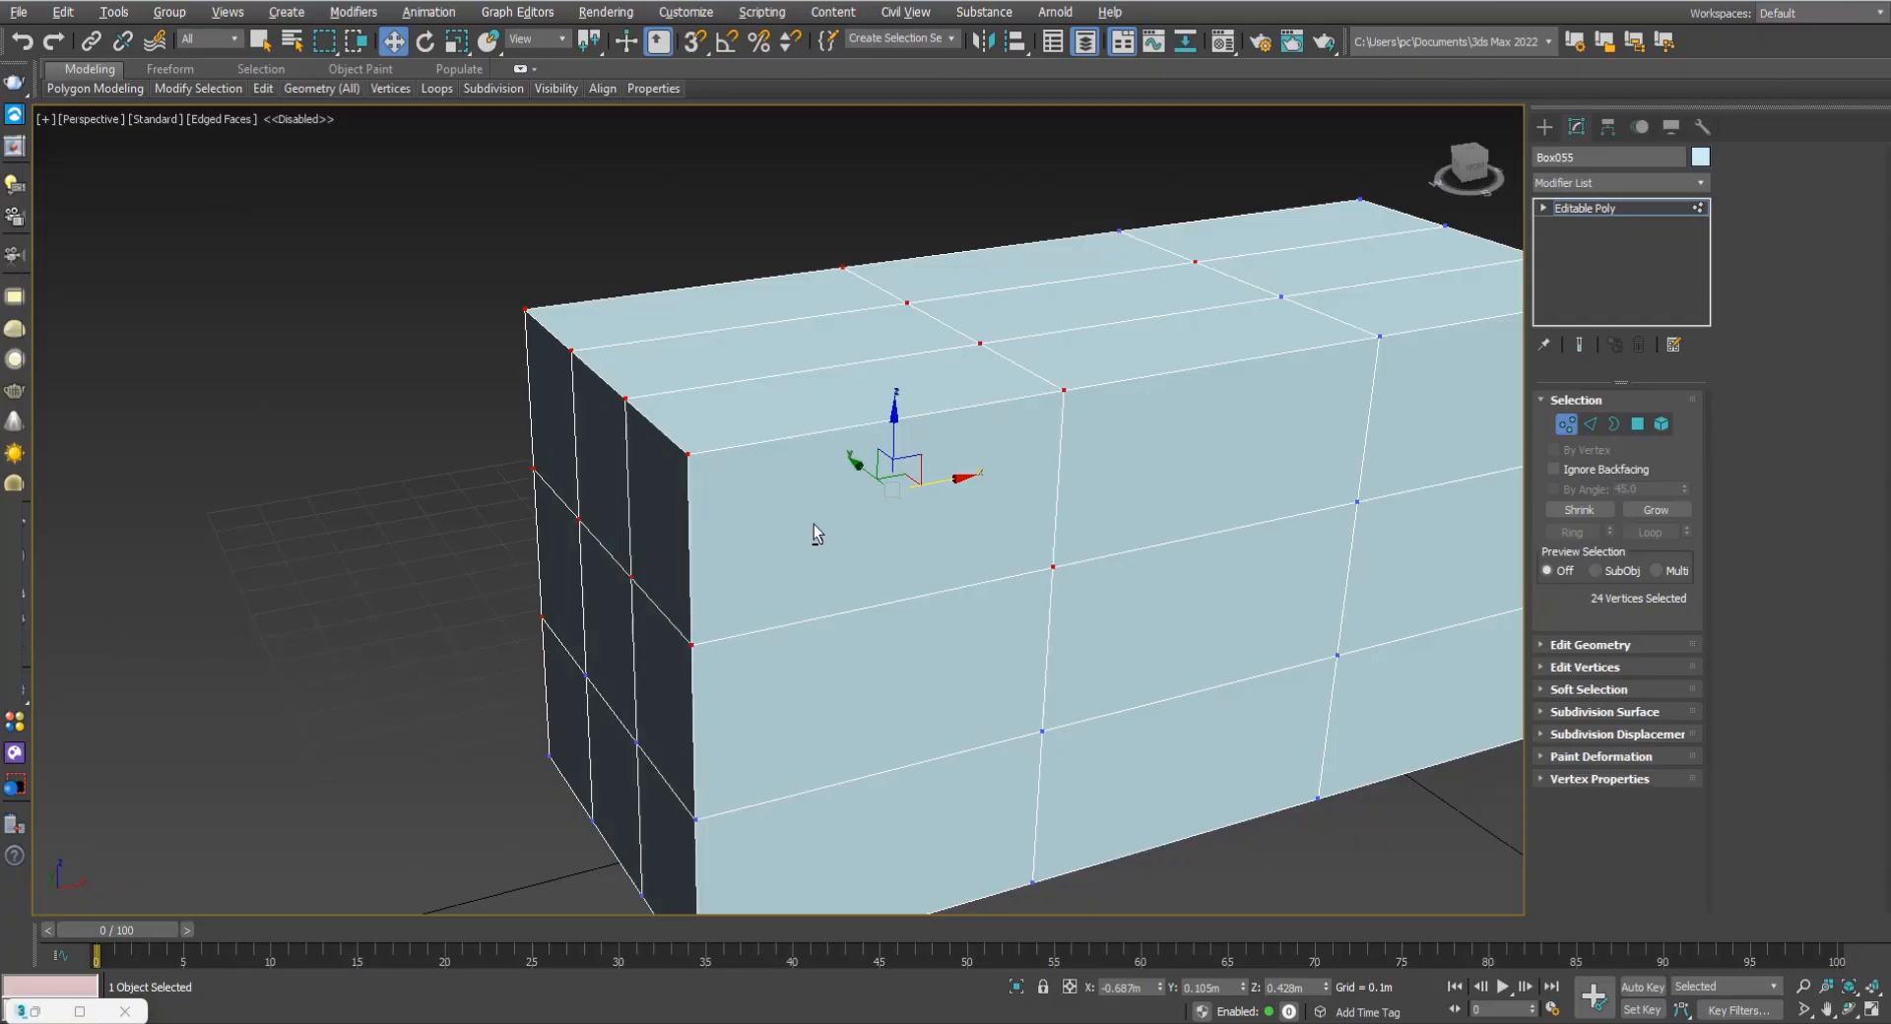
# With Ignore Backfacing off, window-select the vertices around the box's near upper corner and inspect the selection from behind.
pyautogui.keyDown('alt'); pyautogui.moveTo(812, 523); pyautogui.dragTo(829, 517, button='middle'); pyautogui.keyUp('alt')
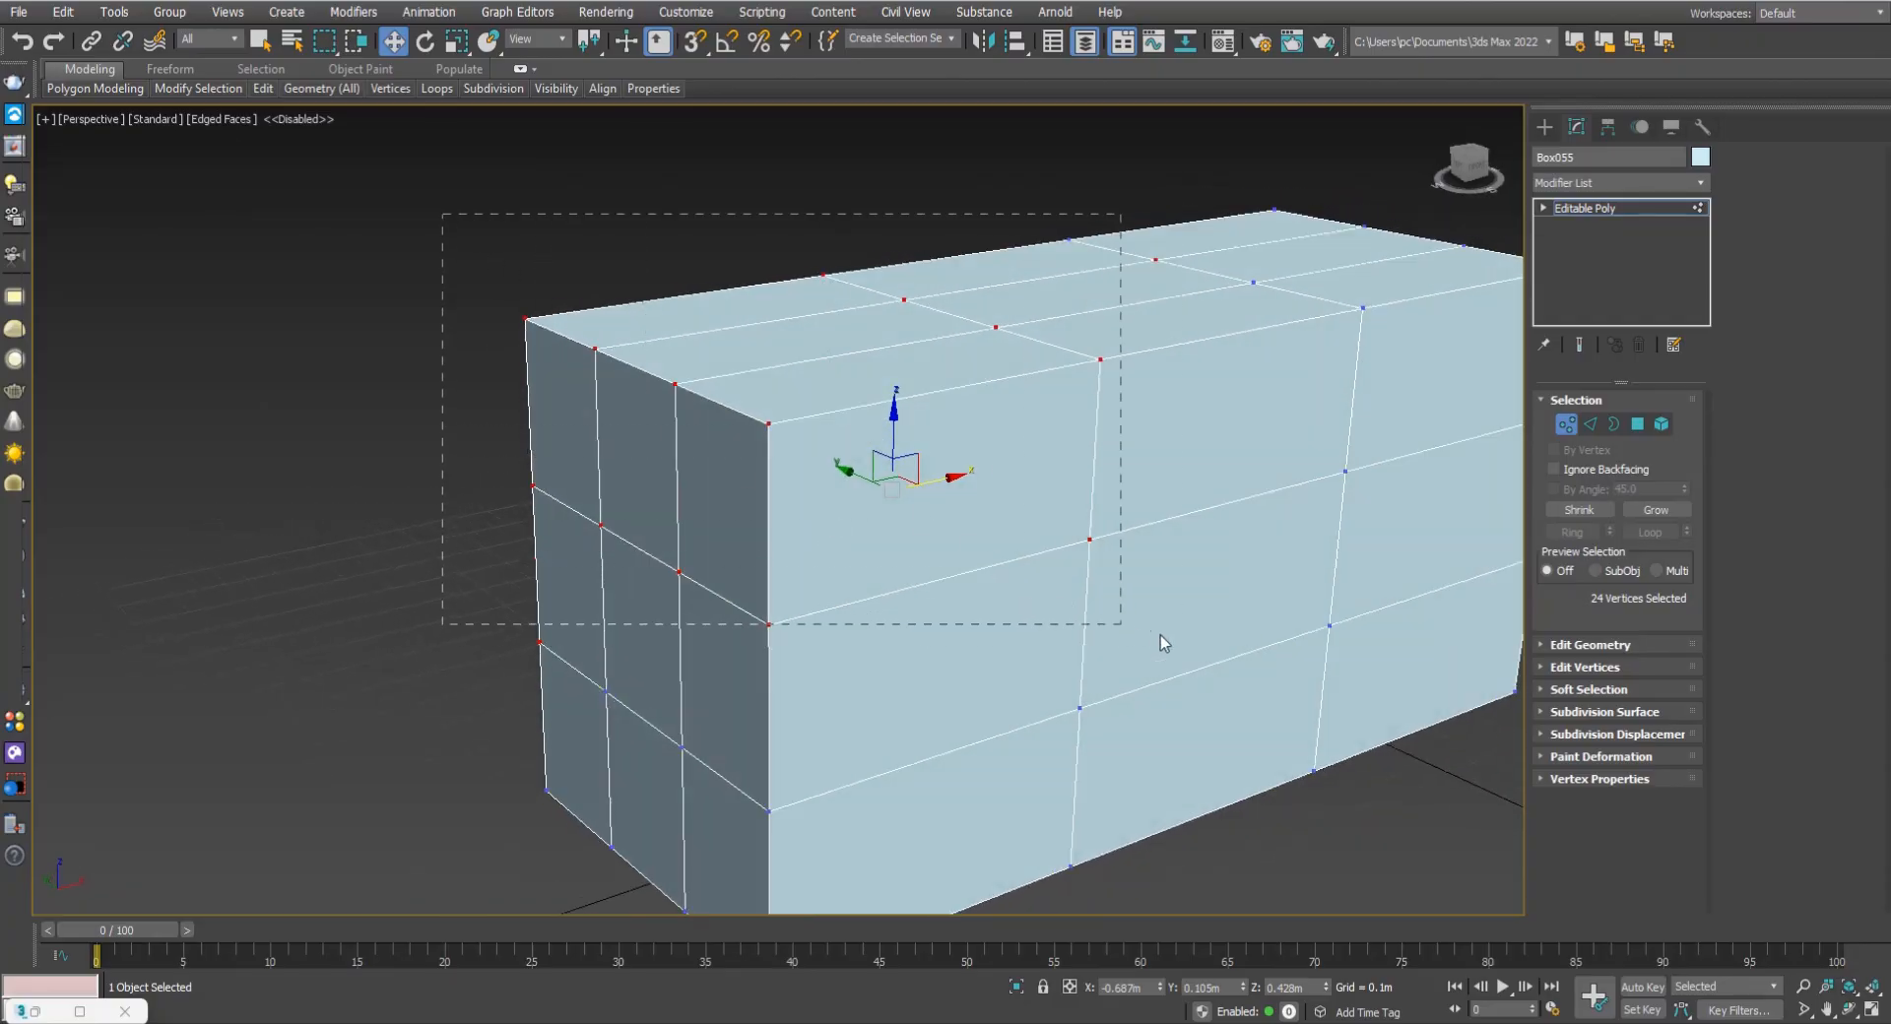
pyautogui.moveTo(1160, 635); pyautogui.dragTo(1162, 637)
pyautogui.keyDown('alt'); pyautogui.moveTo(1163, 637); pyautogui.dragTo(624, 486, button='middle'); pyautogui.keyUp('alt')
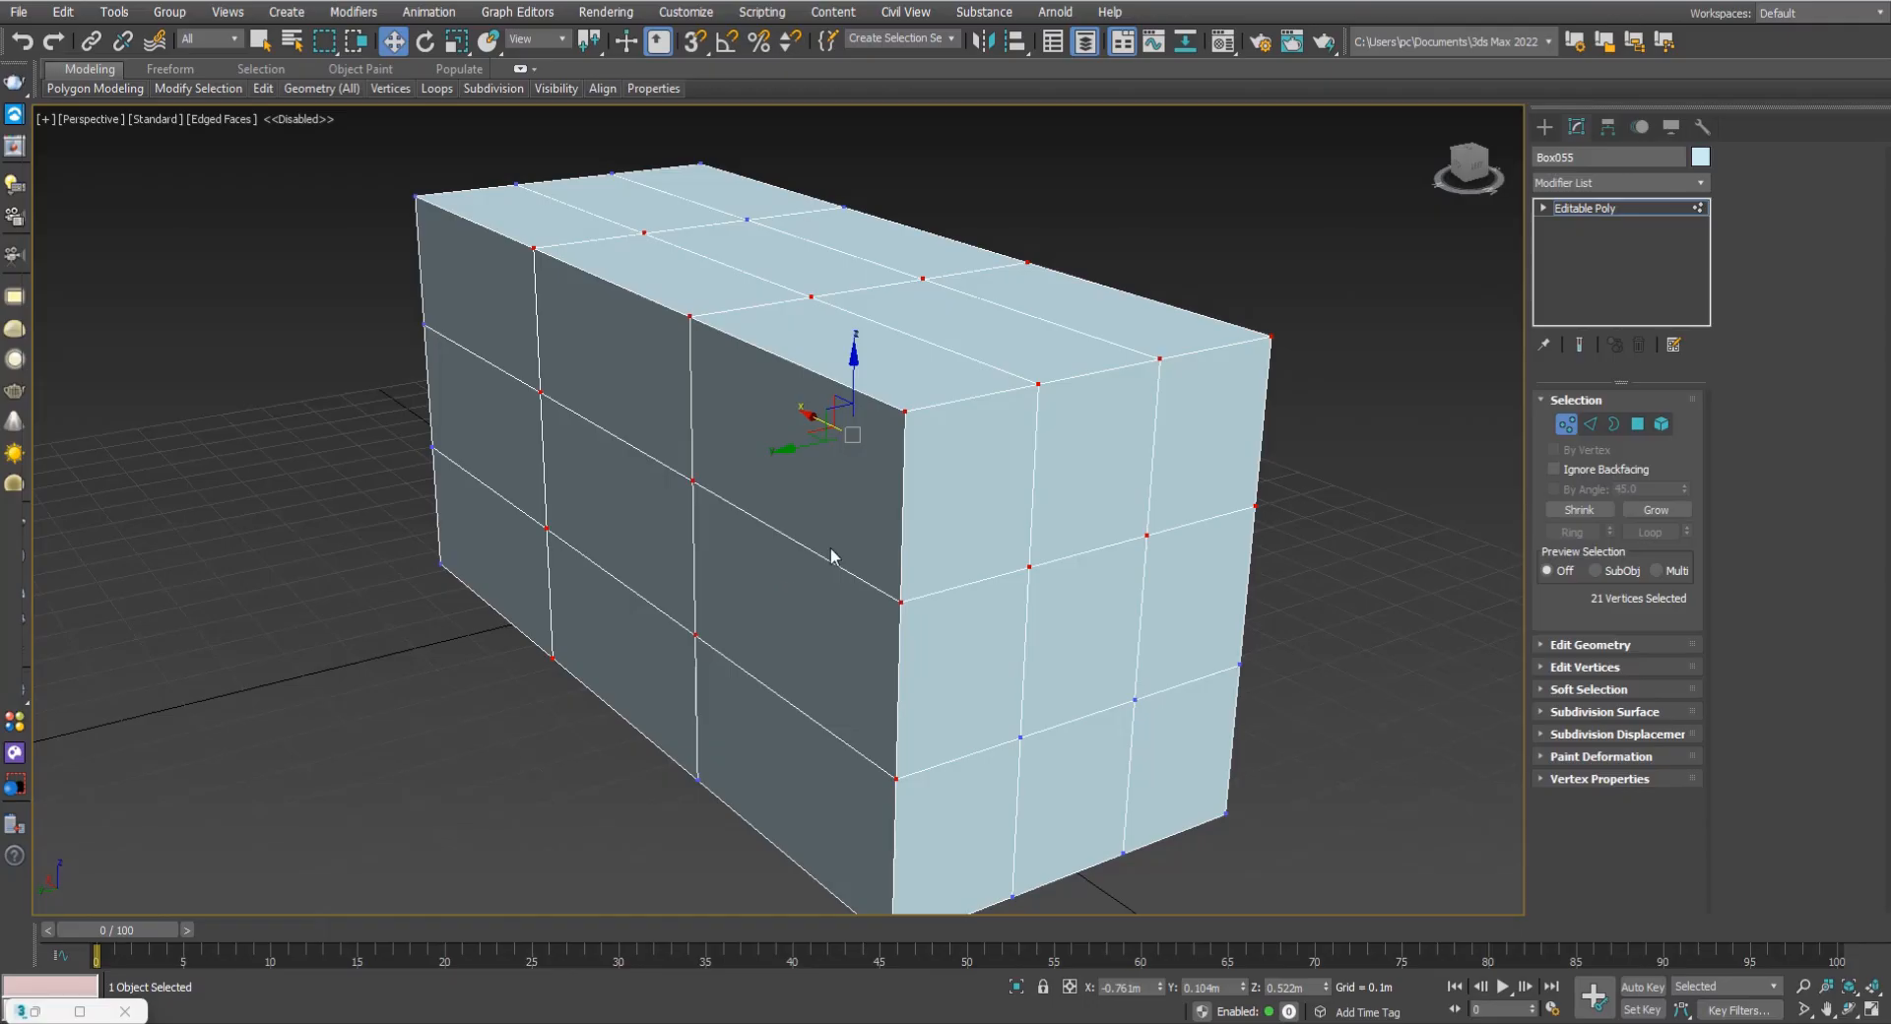
pyautogui.keyDown('alt'); pyautogui.moveTo(833, 526); pyautogui.dragTo(849, 559, button='middle'); pyautogui.keyUp('alt')
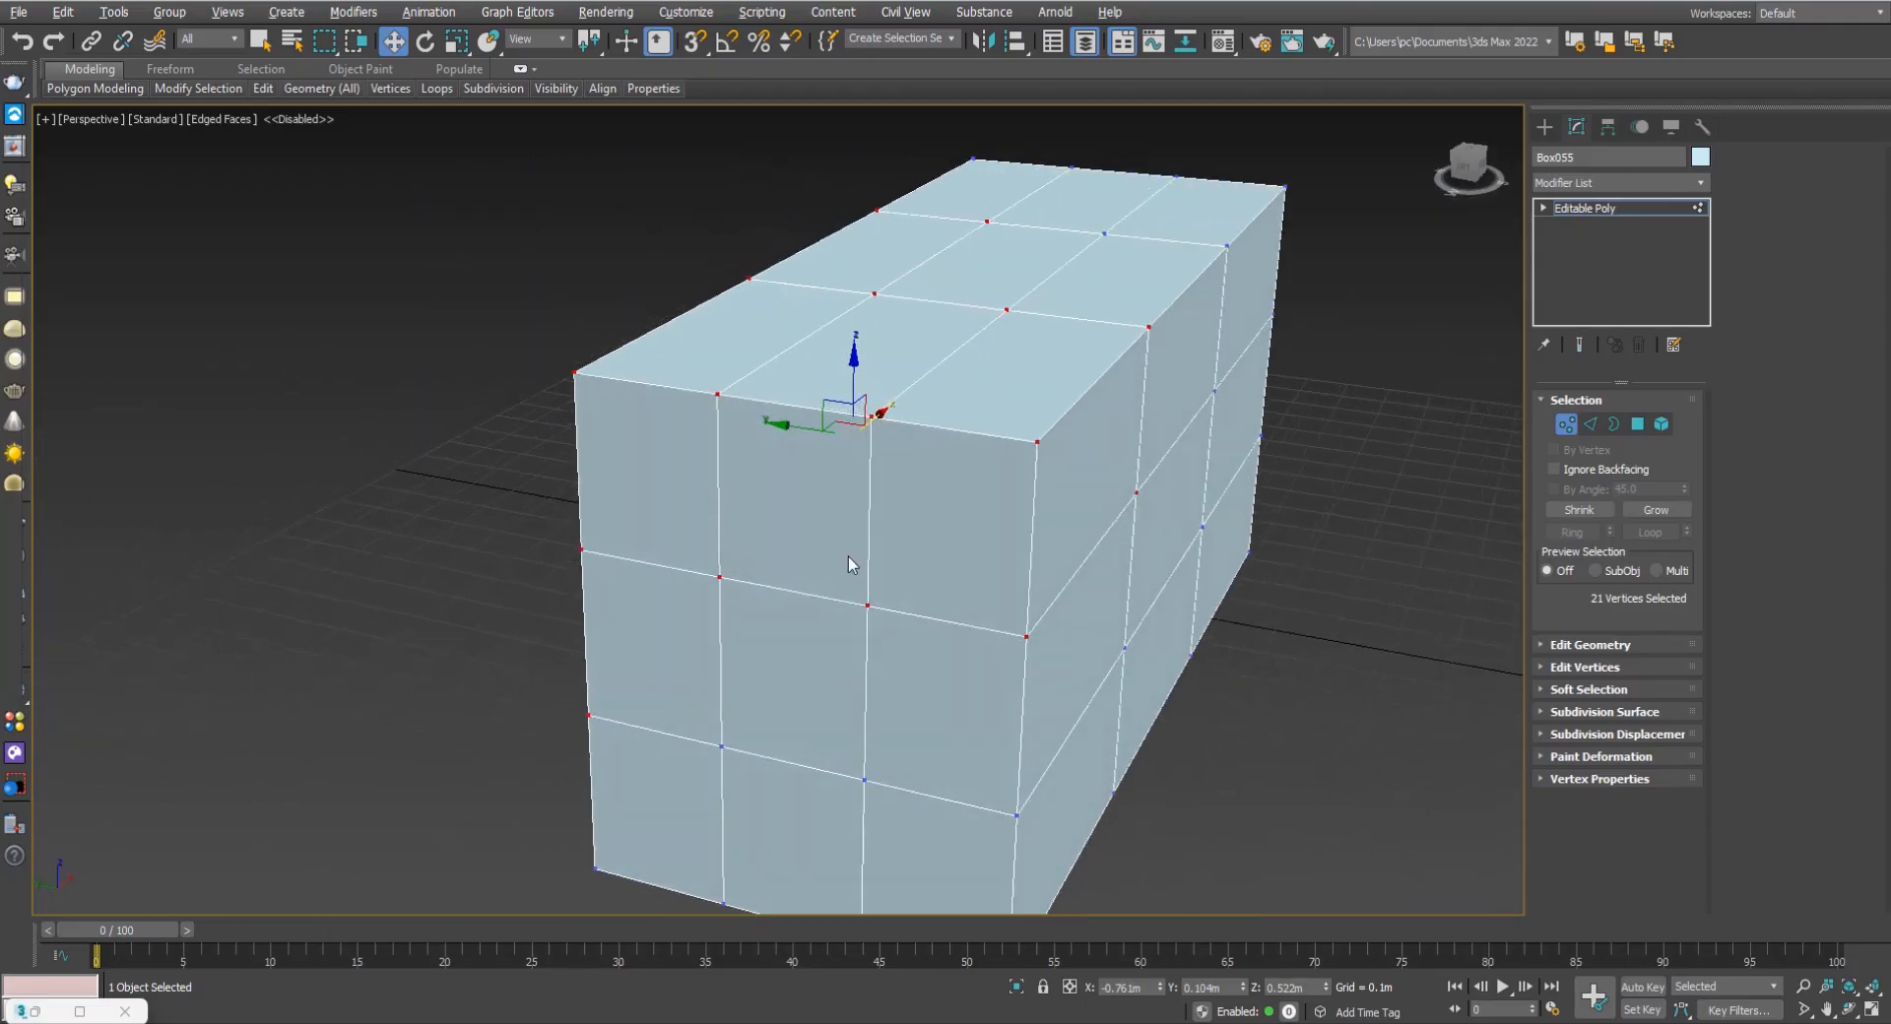
# Enable Ignore Backfacing, window-select the near upper corner's vertices again, check the back side and clear the selection.
pyautogui.click(1562, 471)
pyautogui.click(1328, 625)
pyautogui.keyDown('alt'); pyautogui.moveTo(1143, 635); pyautogui.dragTo(1117, 618, button='middle'); pyautogui.keyUp('alt')
pyautogui.moveTo(370, 194); pyautogui.dragTo(1127, 611)
pyautogui.keyDown('alt'); pyautogui.moveTo(1127, 610); pyautogui.dragTo(526, 322, button='middle'); pyautogui.keyUp('alt')
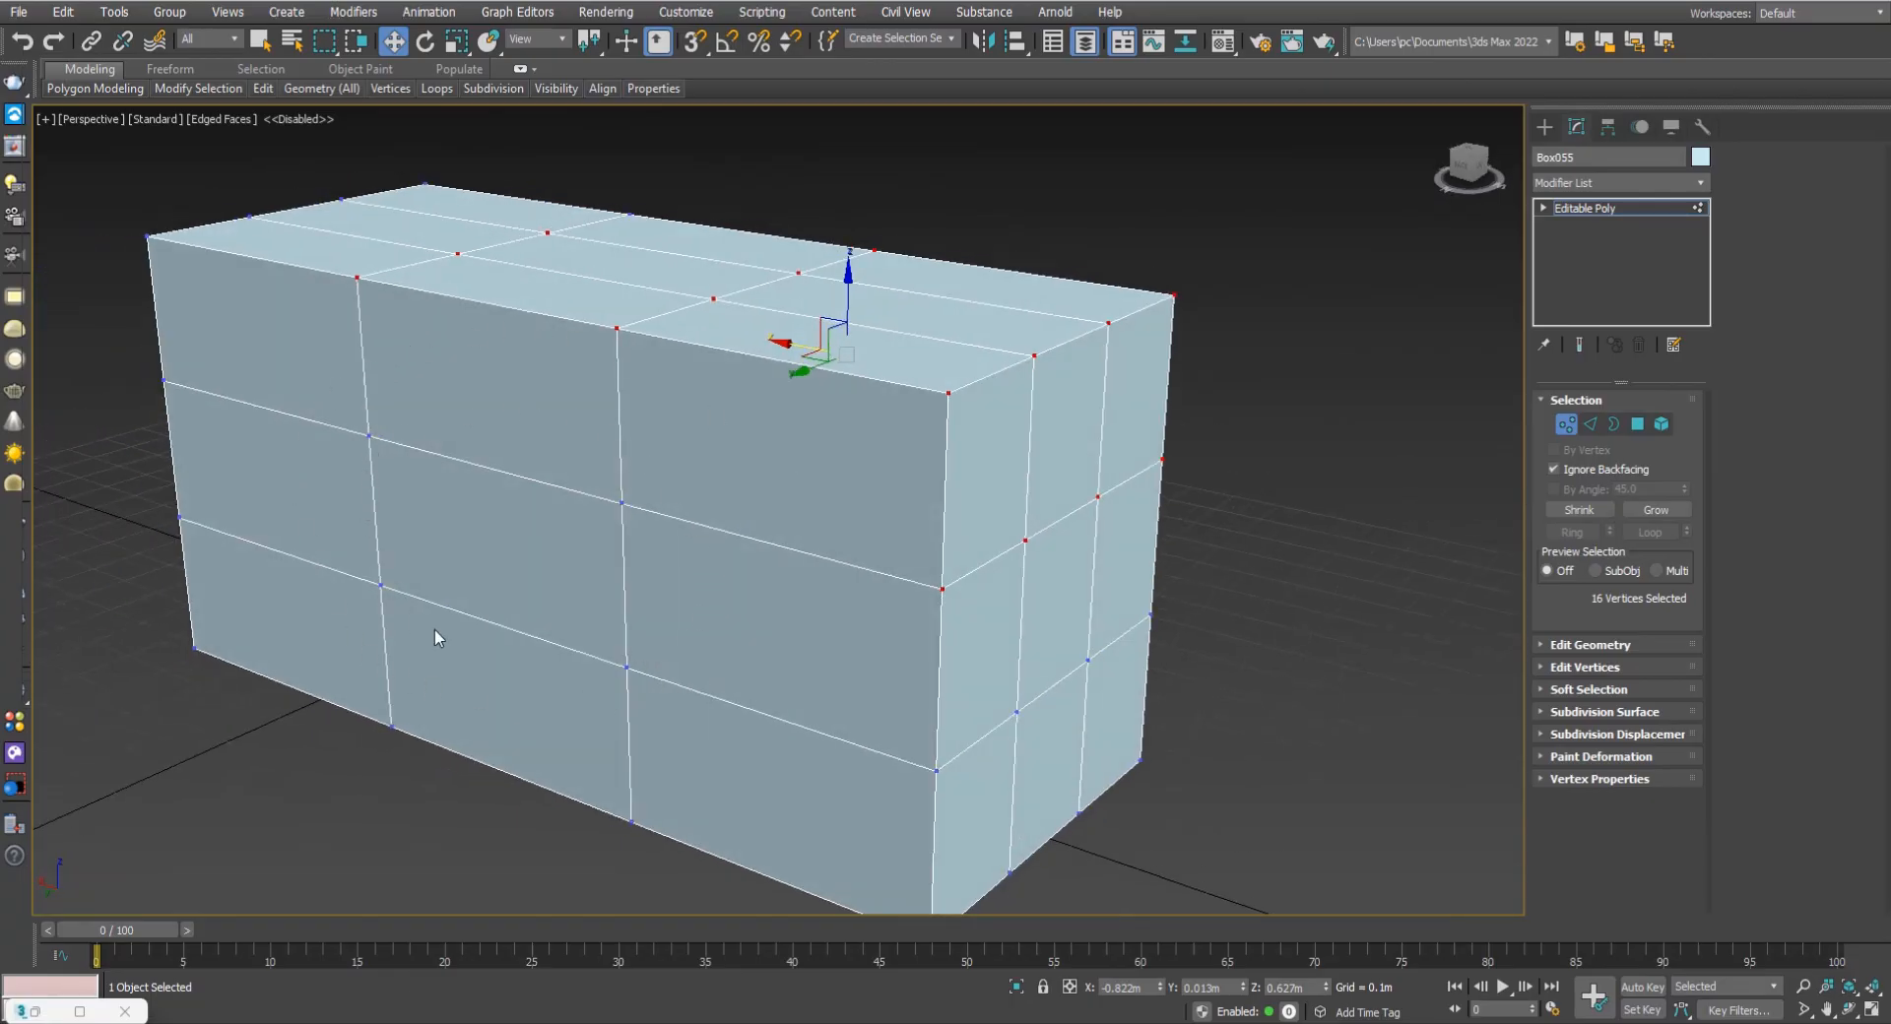
pyautogui.keyDown('alt'); pyautogui.moveTo(1067, 510); pyautogui.dragTo(1458, 510, button='middle'); pyautogui.keyUp('alt')
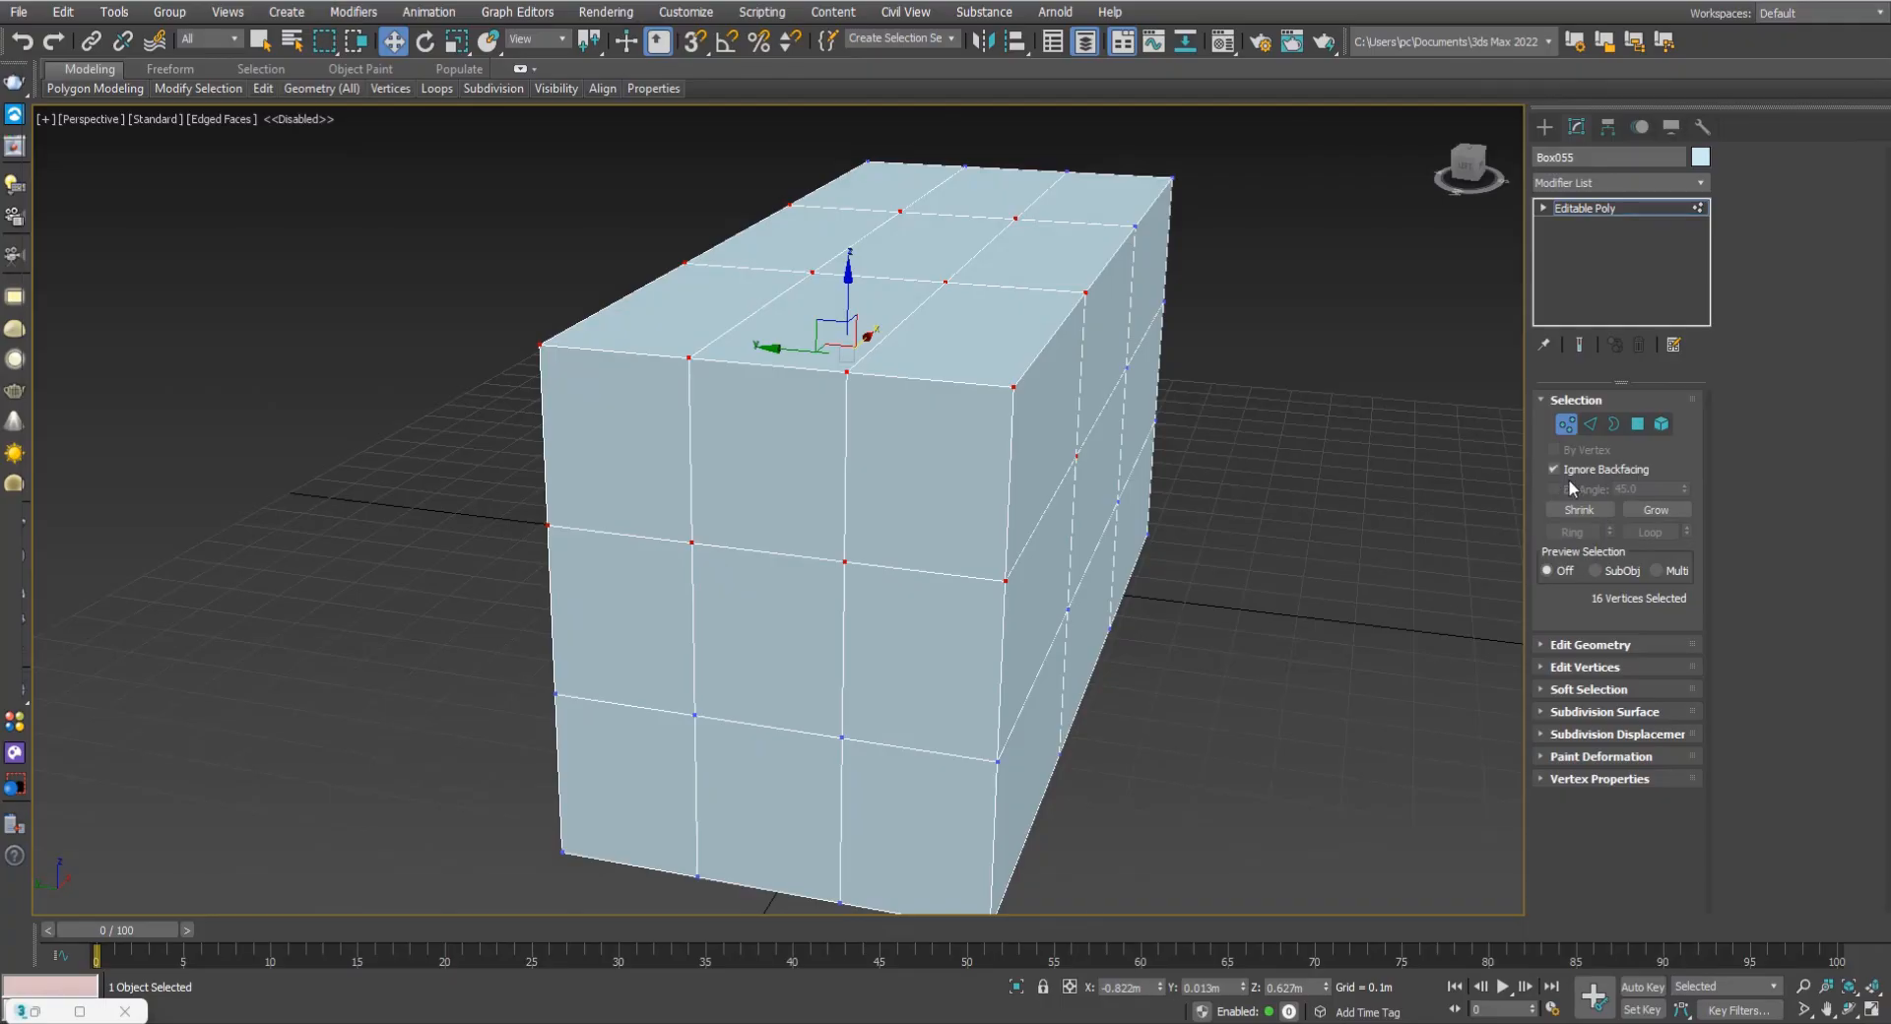
pyautogui.keyDown('alt'); pyautogui.moveTo(1186, 443); pyautogui.dragTo(1262, 443, button='middle'); pyautogui.keyUp('alt')
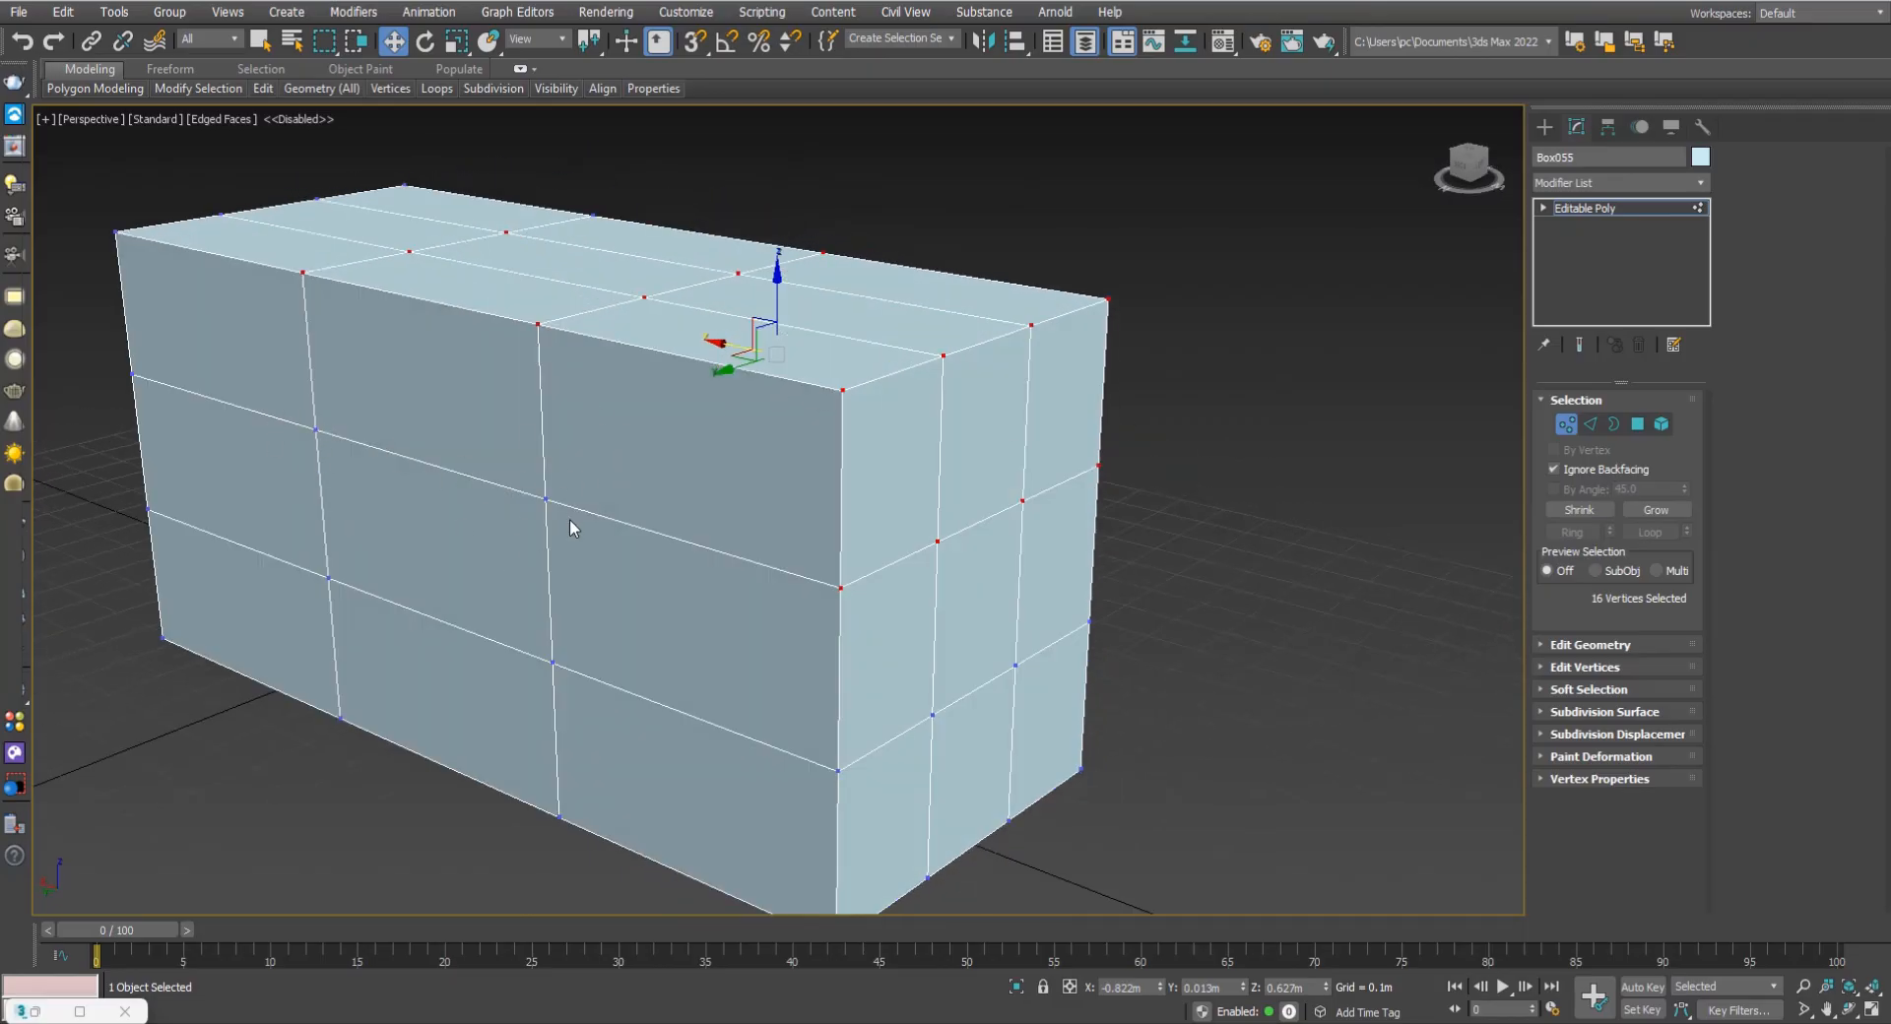
pyautogui.keyDown('alt'); pyautogui.moveTo(741, 486); pyautogui.dragTo(756, 481, button='middle'); pyautogui.keyUp('alt')
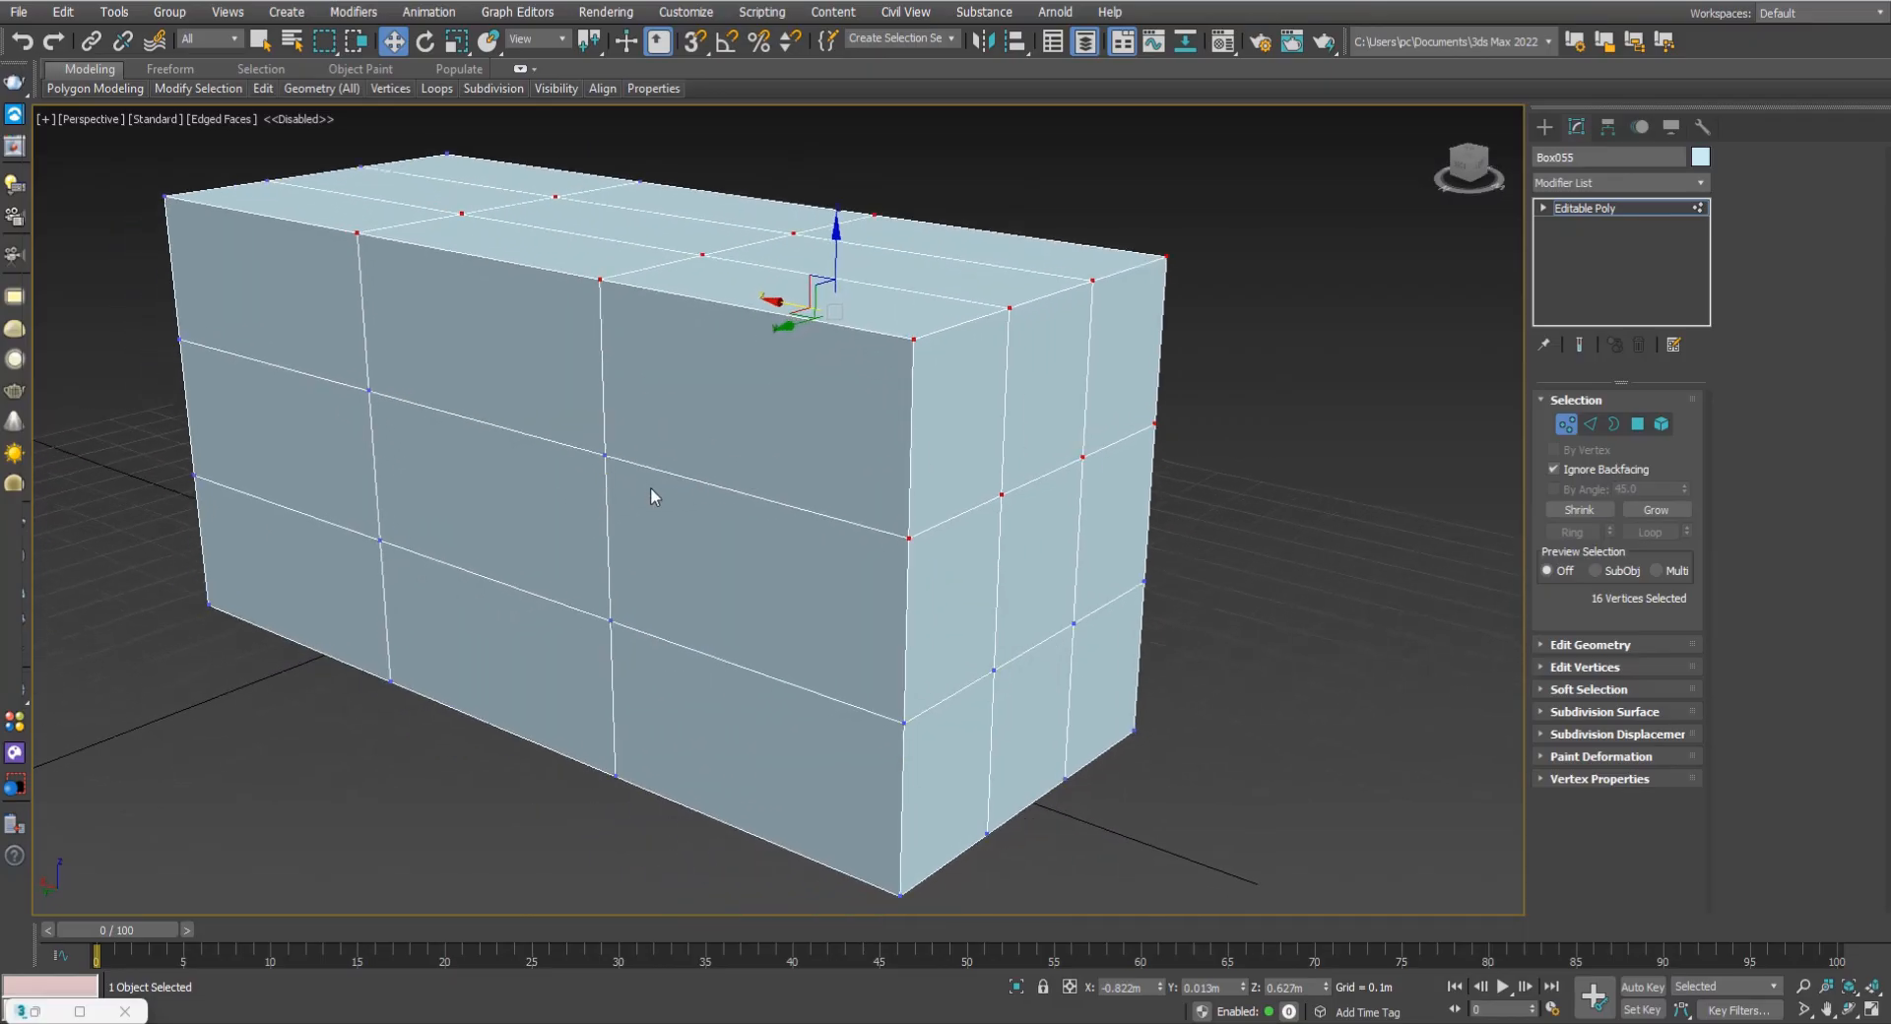
pyautogui.keyDown('alt'); pyautogui.moveTo(853, 445); pyautogui.dragTo(689, 445, button='middle'); pyautogui.keyUp('alt')
pyautogui.click(1289, 540)
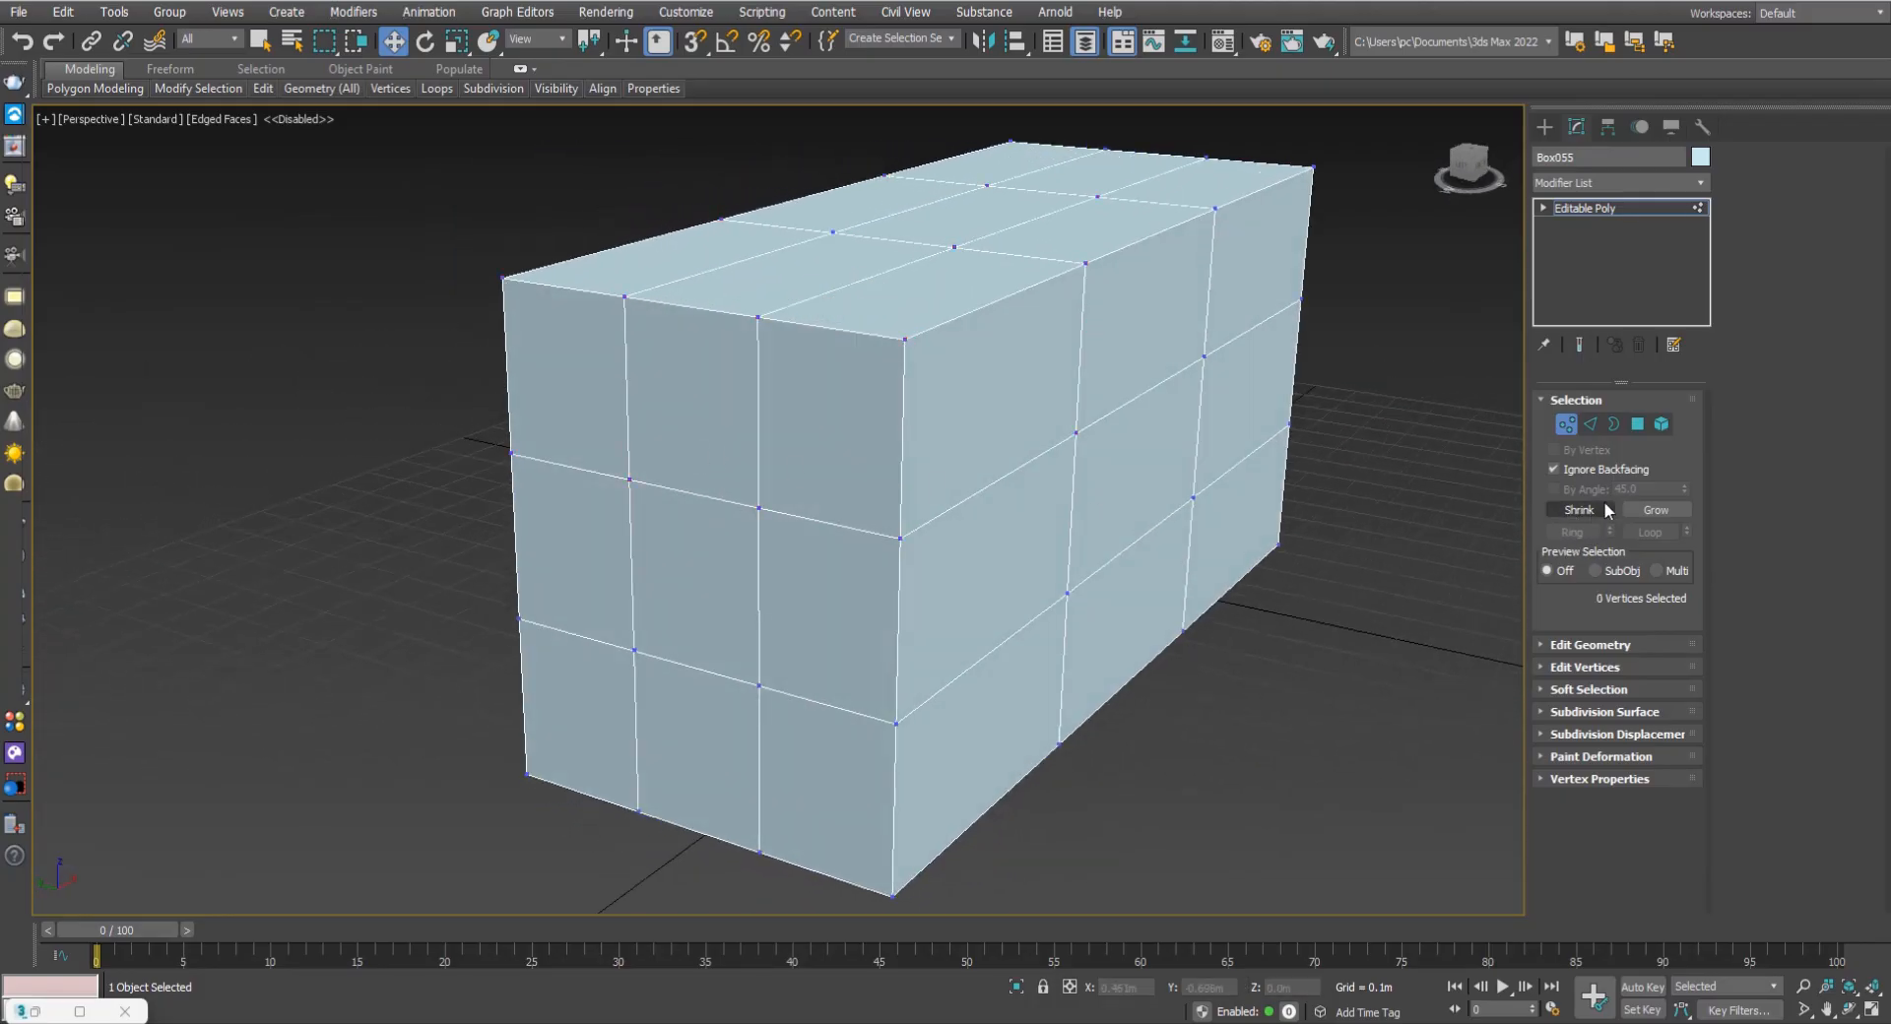
# Select one inner vertex on the box's top face and grow the selection repeatedly over the neighbouring vertices.
pyautogui.keyDown('alt'); pyautogui.moveTo(1021, 493); pyautogui.dragTo(989, 411, button='middle'); pyautogui.keyUp('alt')
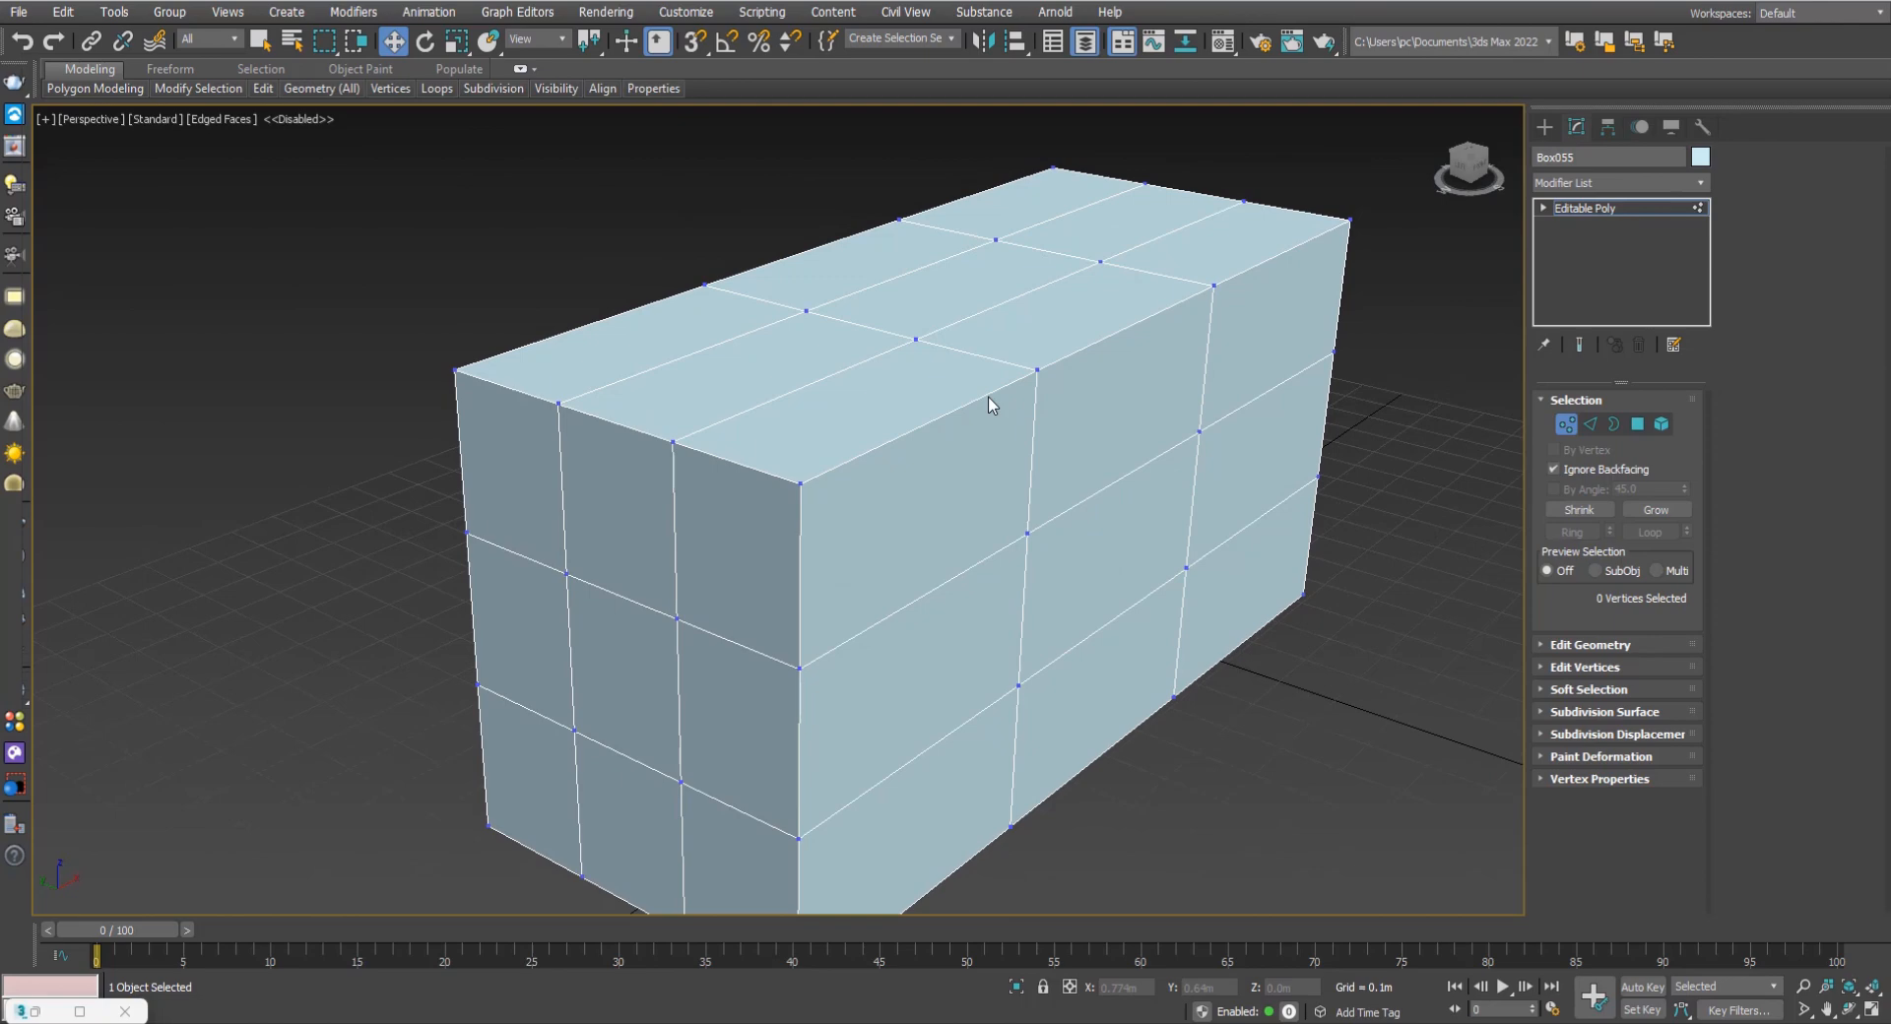
pyautogui.click(917, 339)
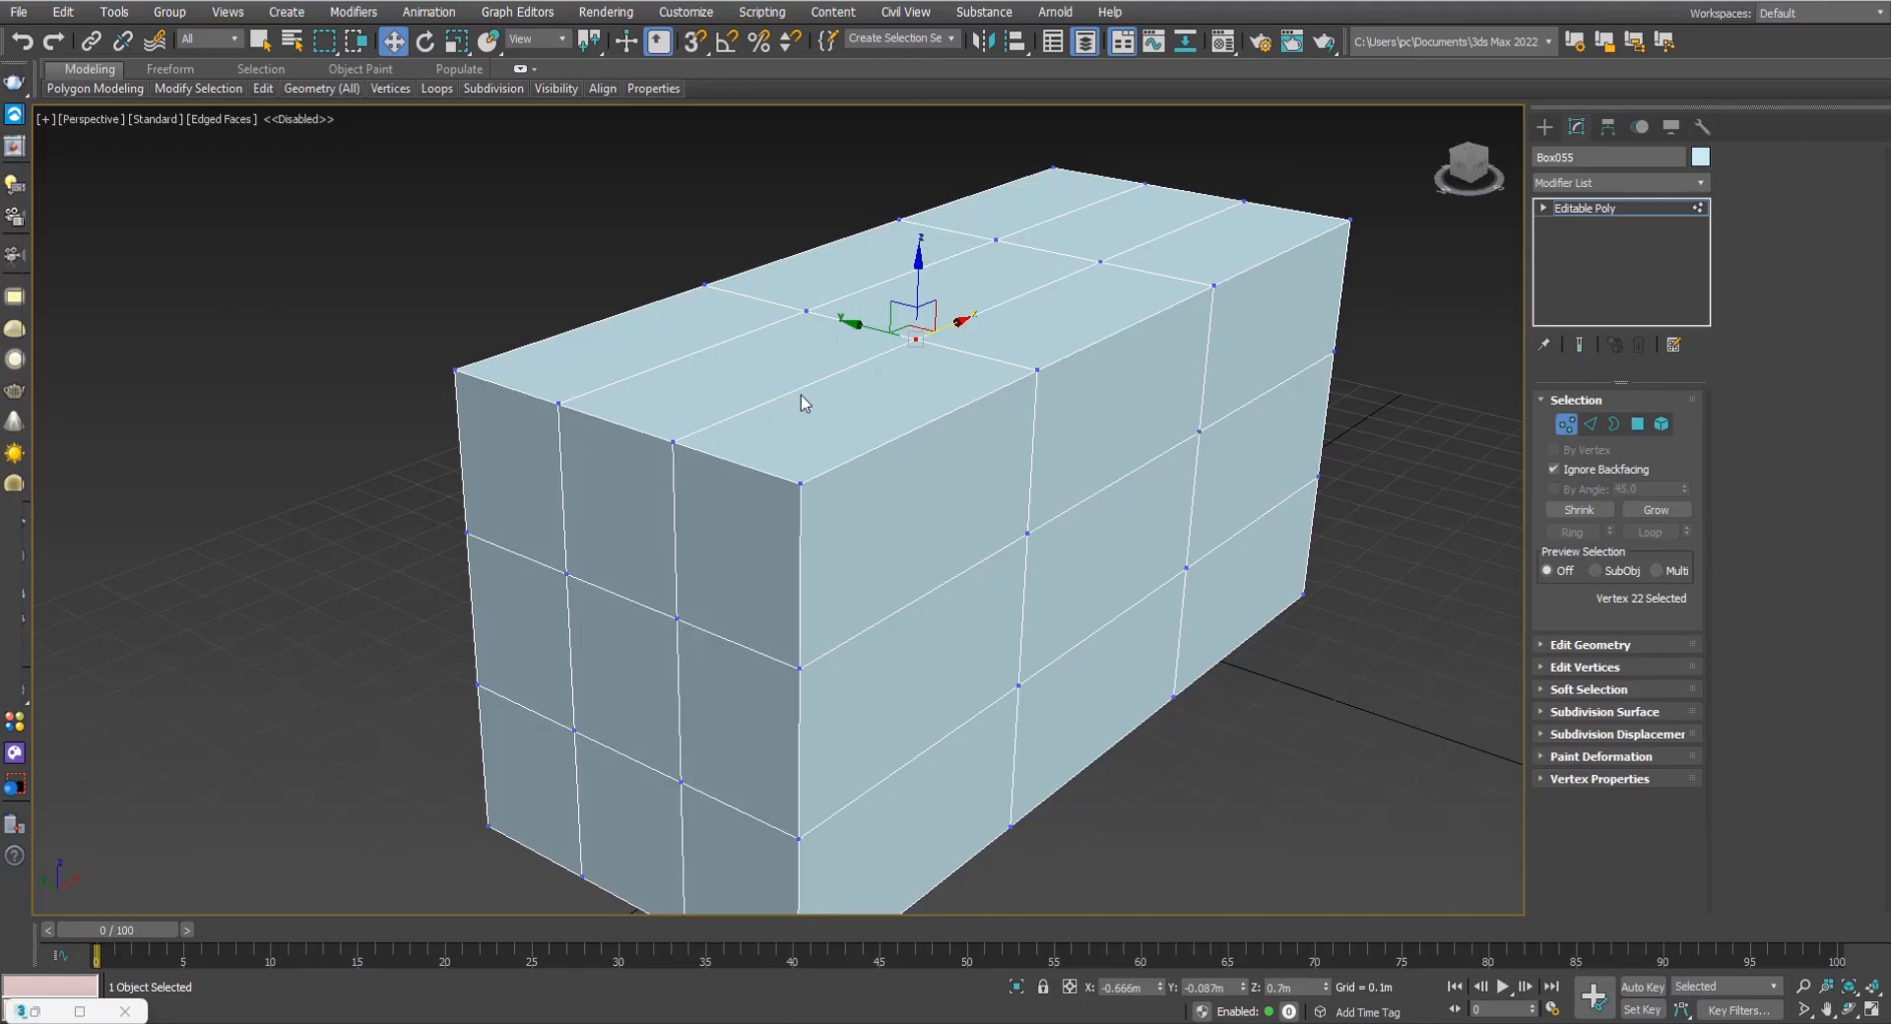
pyautogui.click(1651, 510)
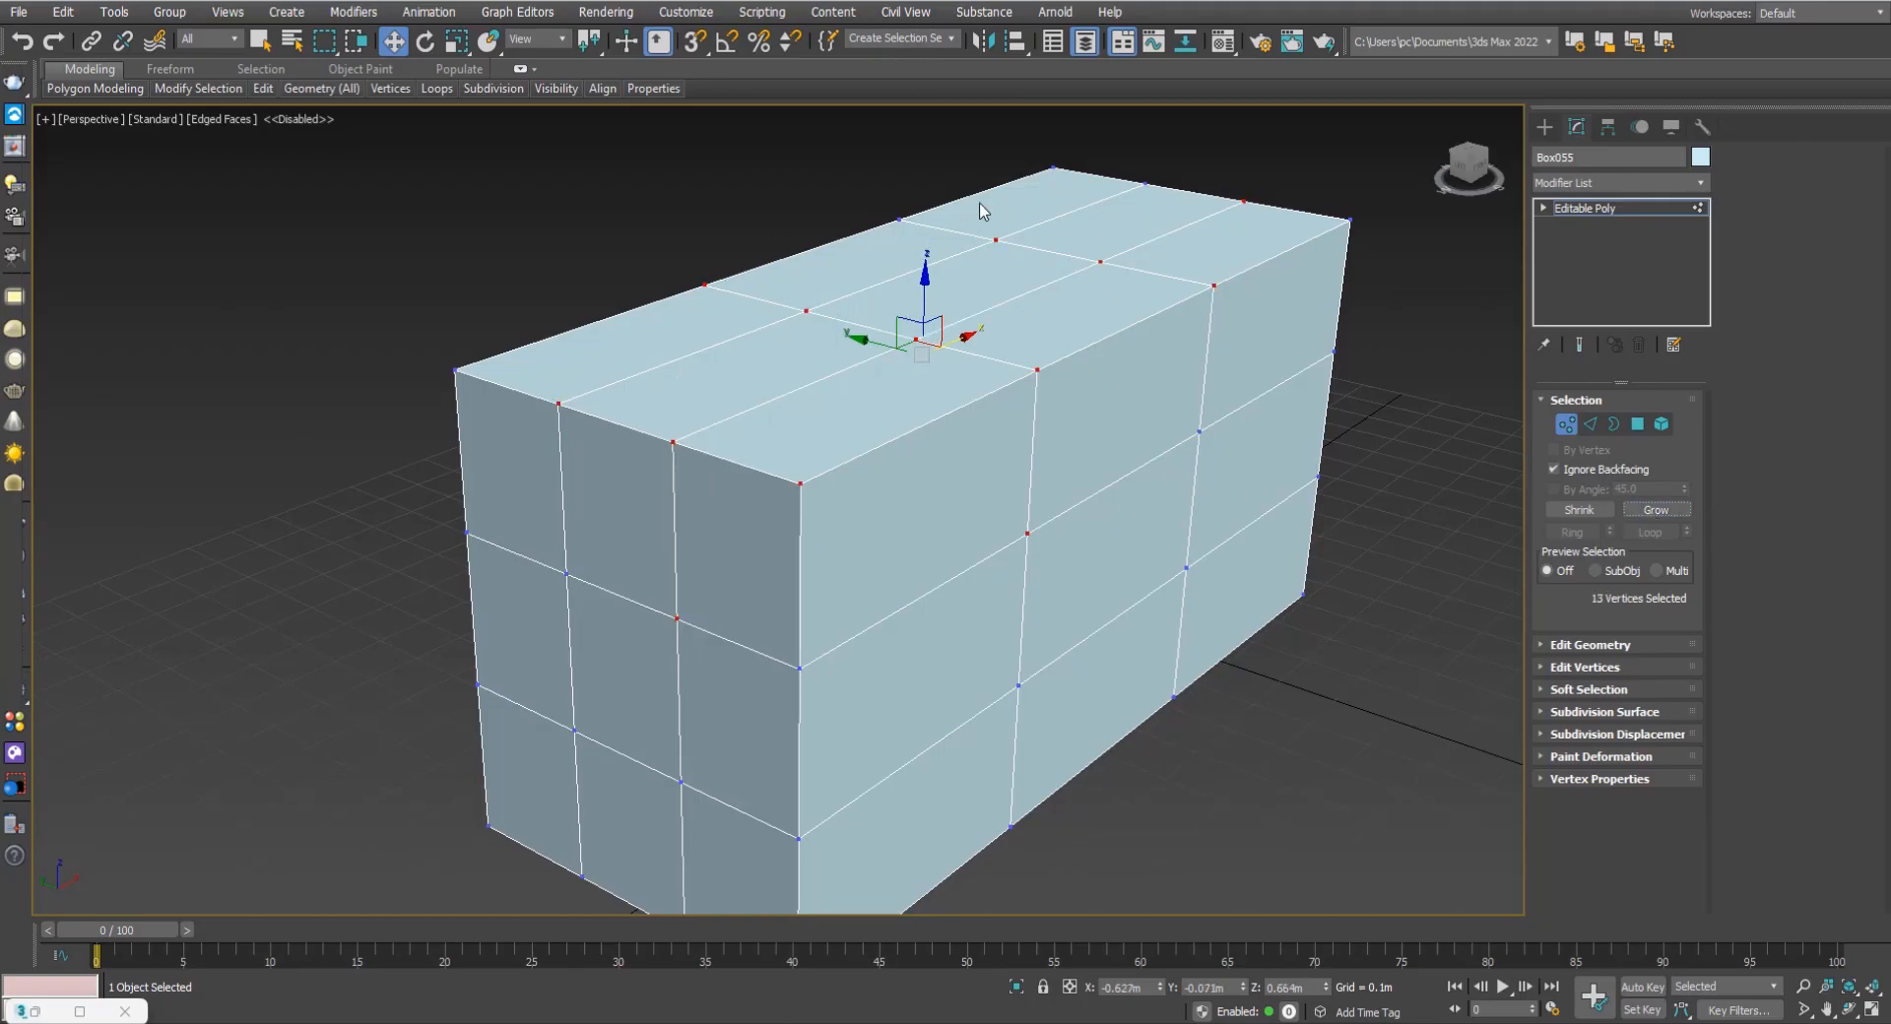
pyautogui.keyDown('alt'); pyautogui.moveTo(1111, 441); pyautogui.dragTo(1077, 450, button='middle'); pyautogui.keyUp('alt')
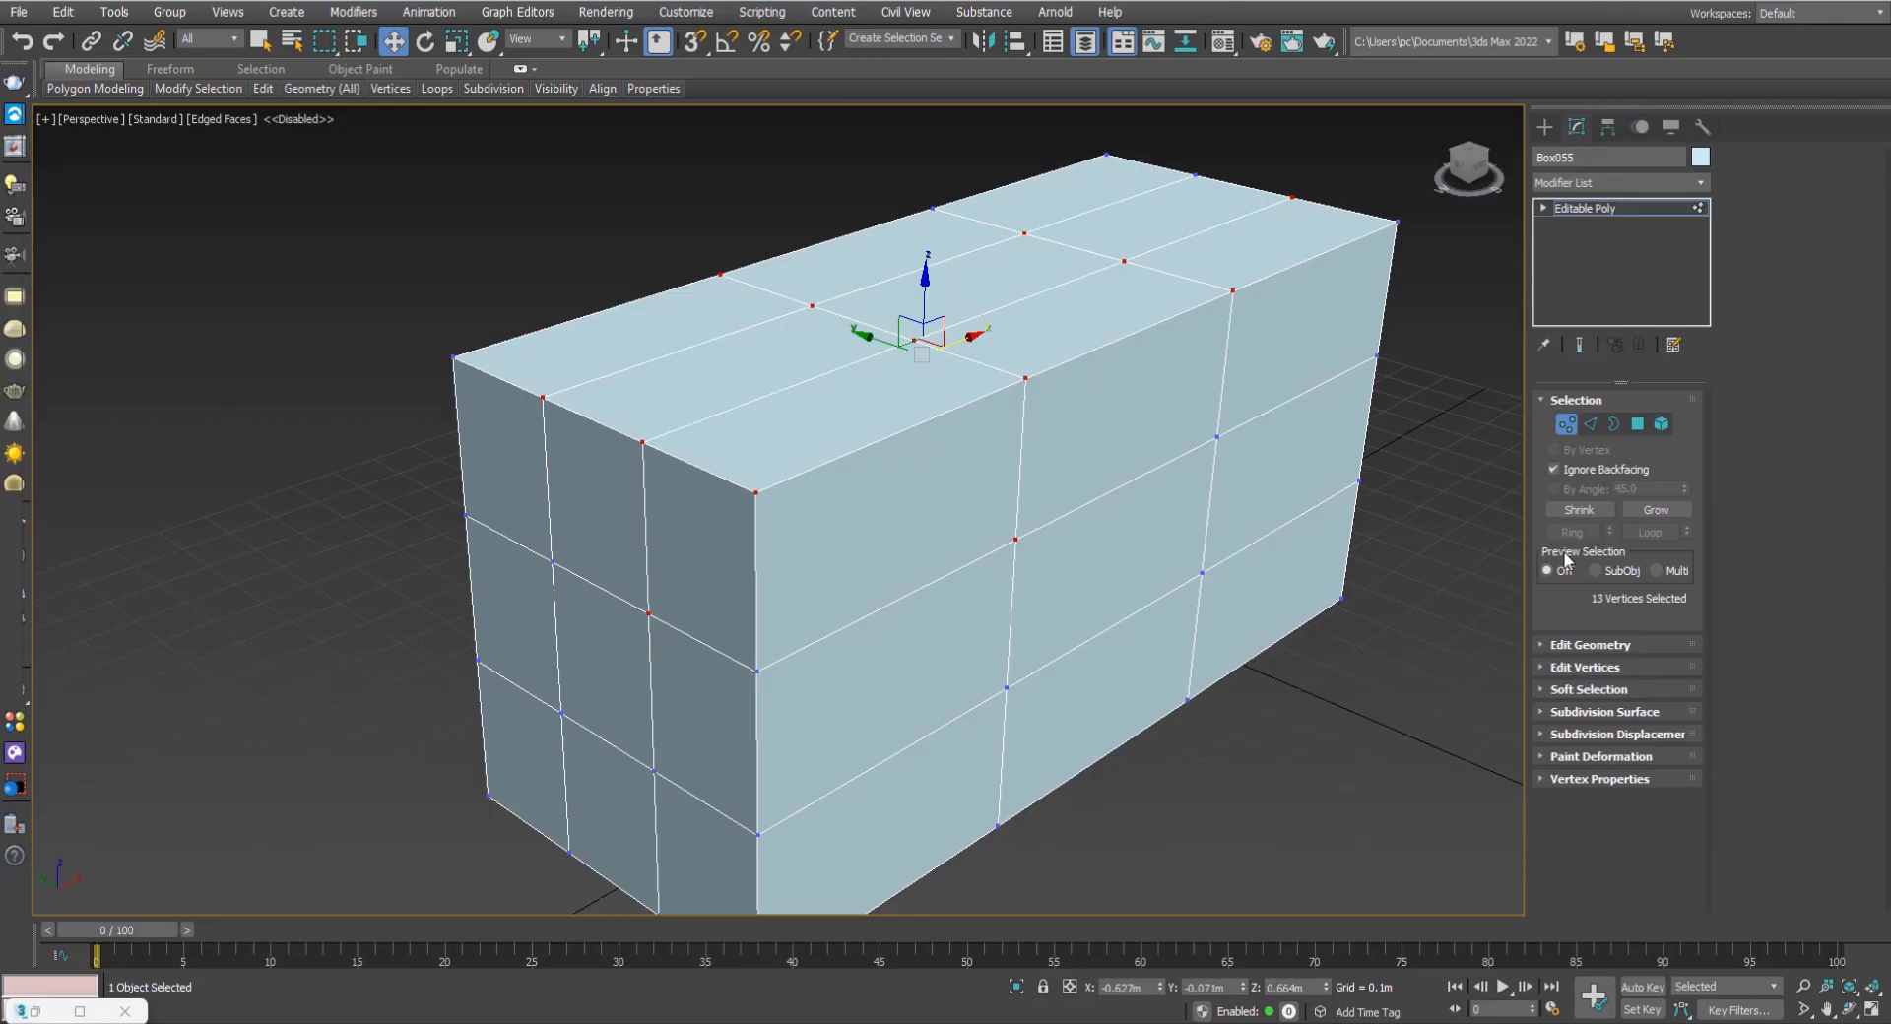
pyautogui.click(1651, 511)
pyautogui.click(1651, 511)
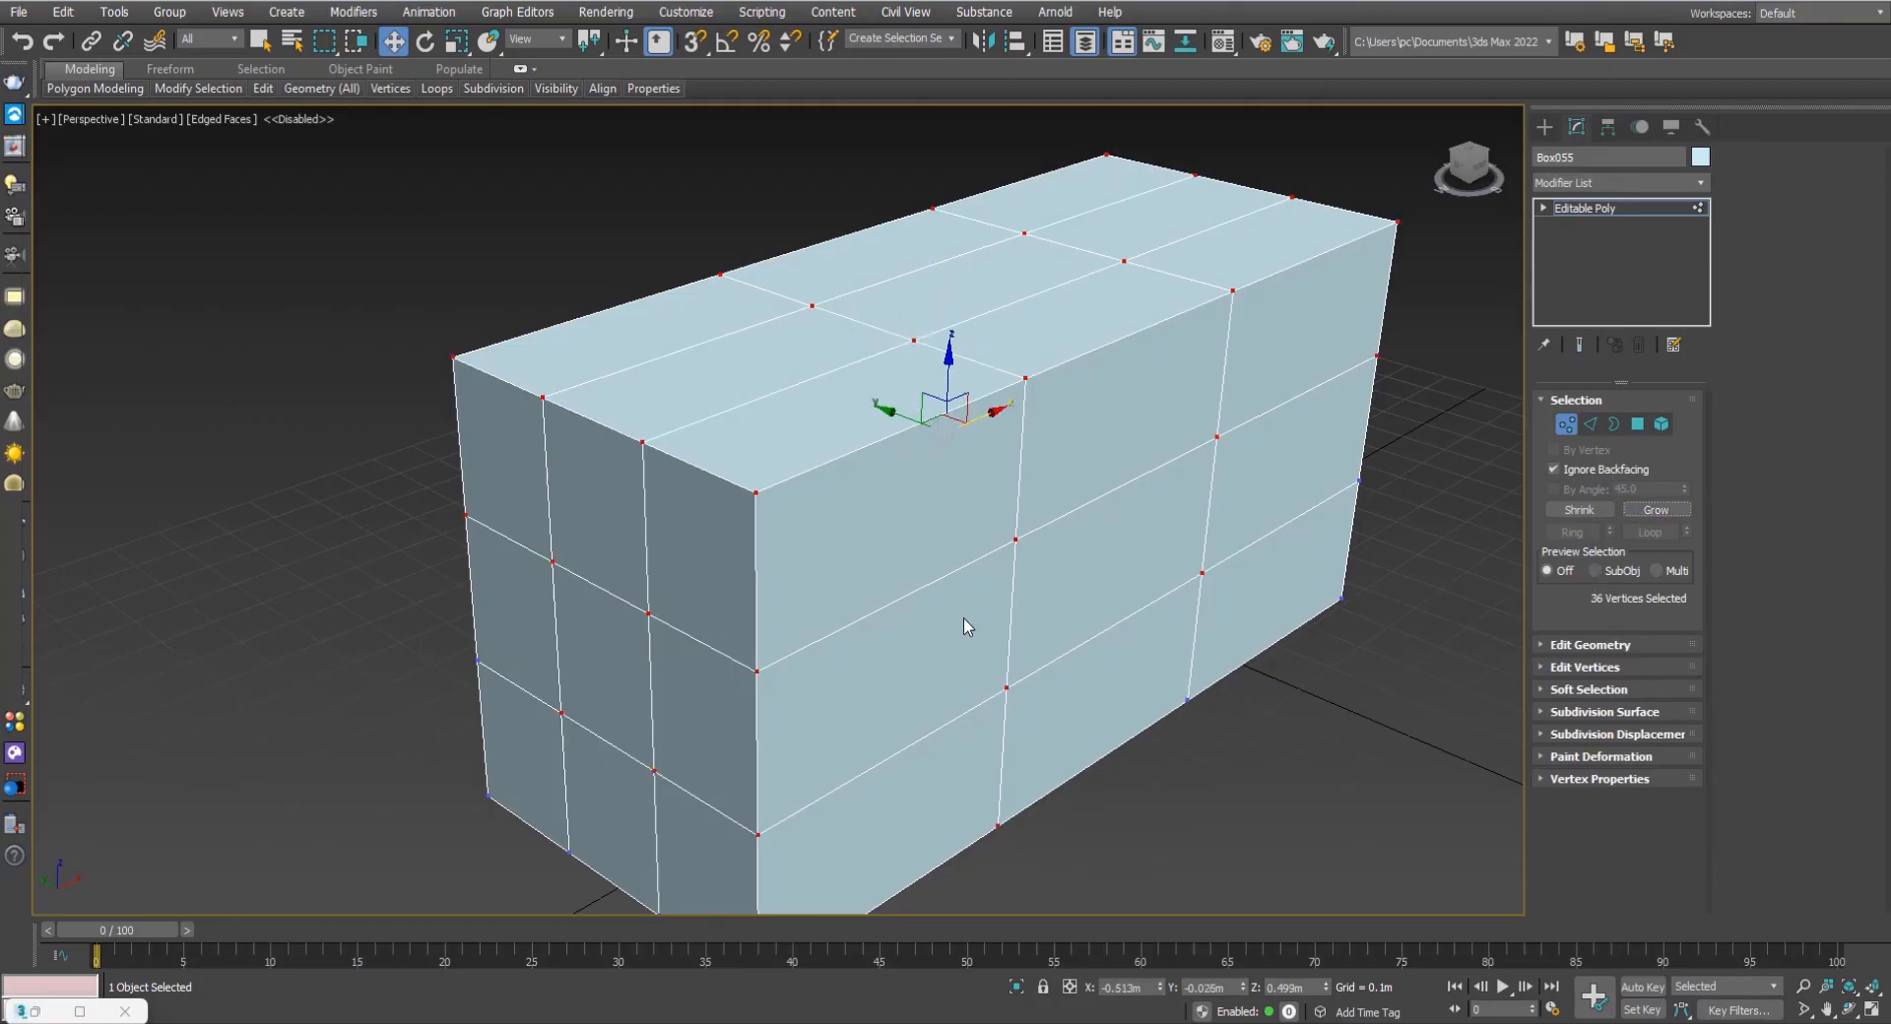
# Shrink the vertex selection until only the starting top-face vertex remains selected.
pyautogui.click(1579, 509)
pyautogui.click(1579, 509)
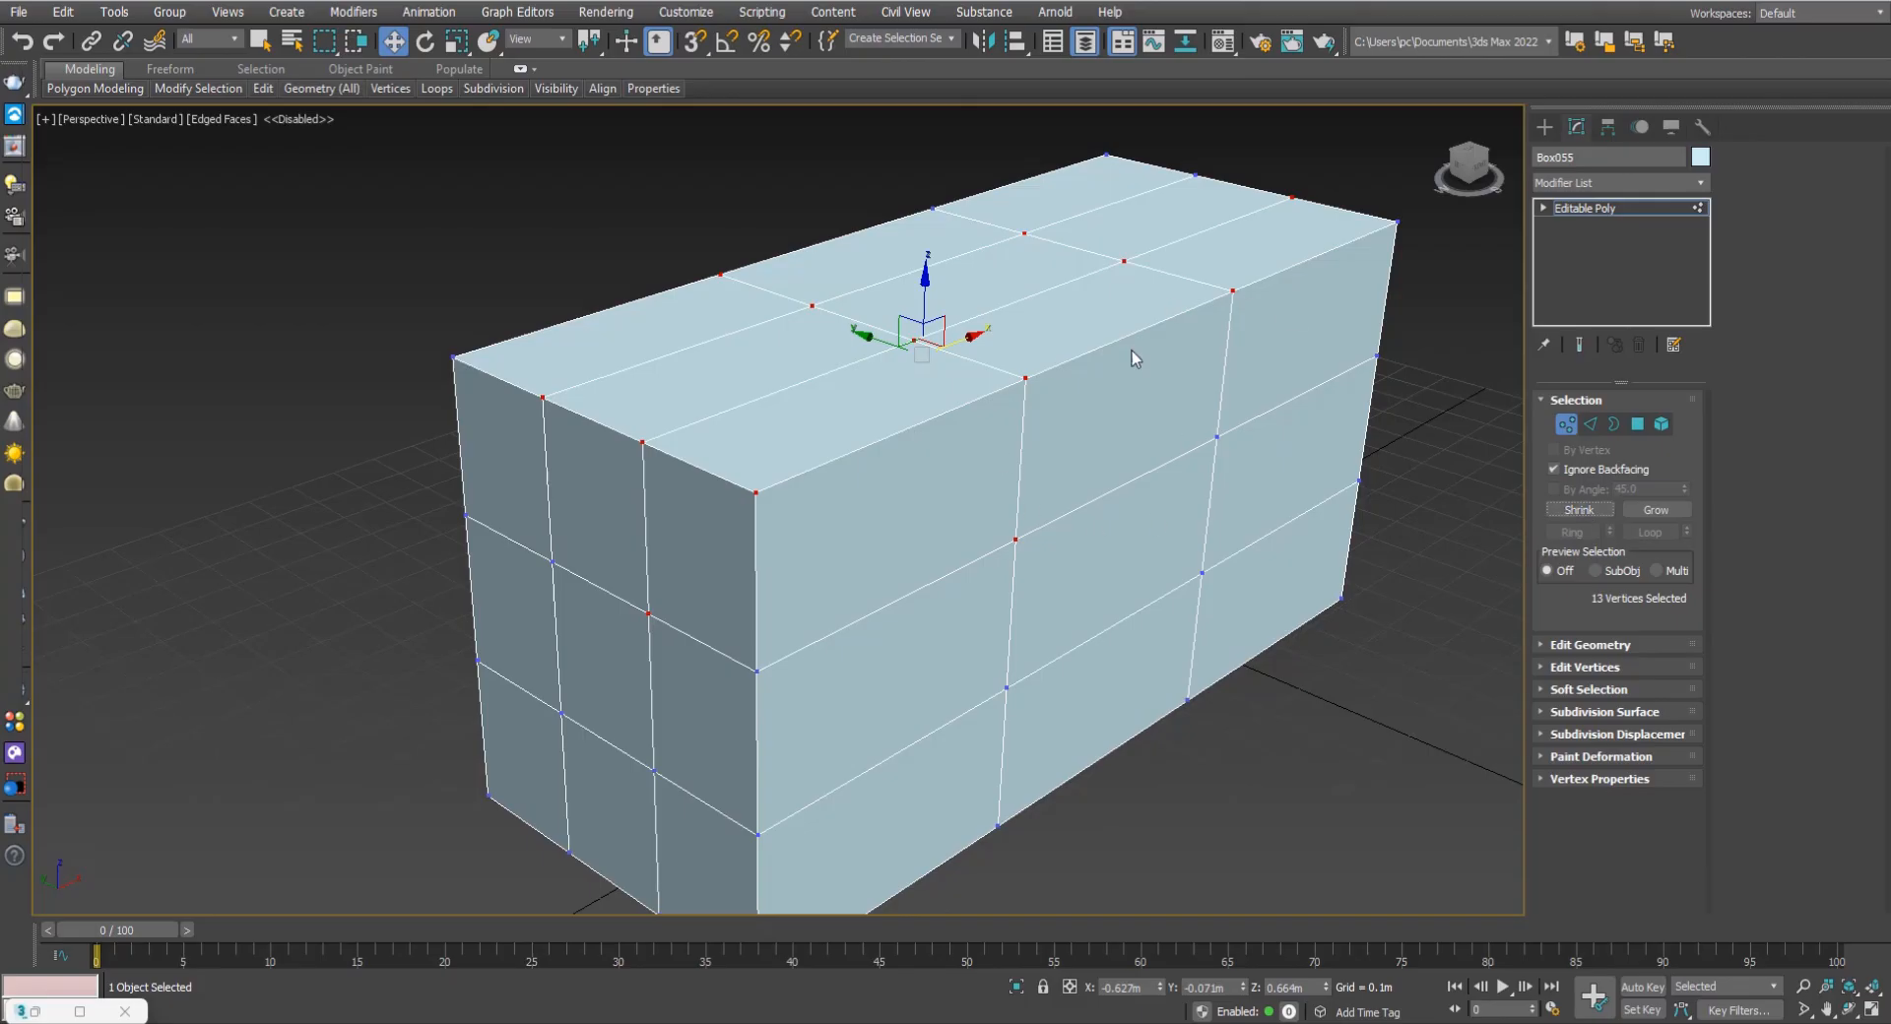
pyautogui.click(1563, 510)
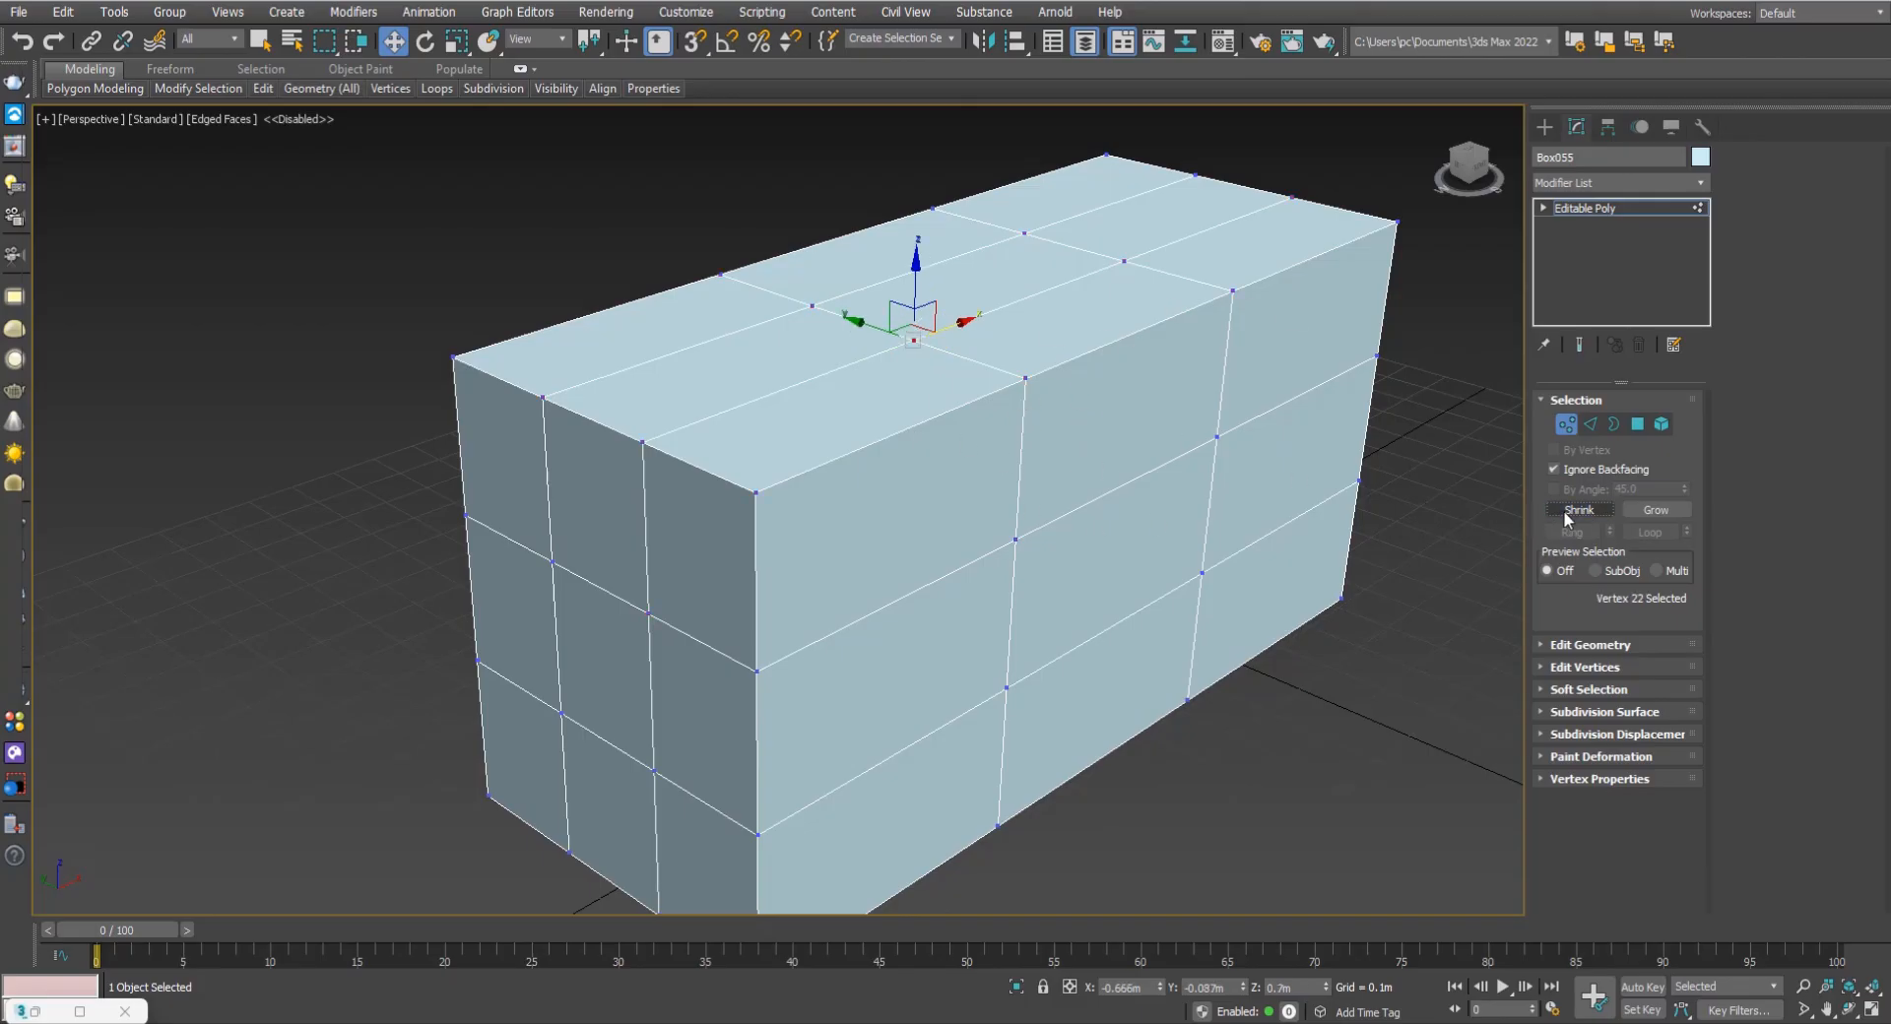
# At Edge sub-object level, select the middle segment of the long top edge, try moving it along Y, and undo the move.
pyautogui.click(1588, 423)
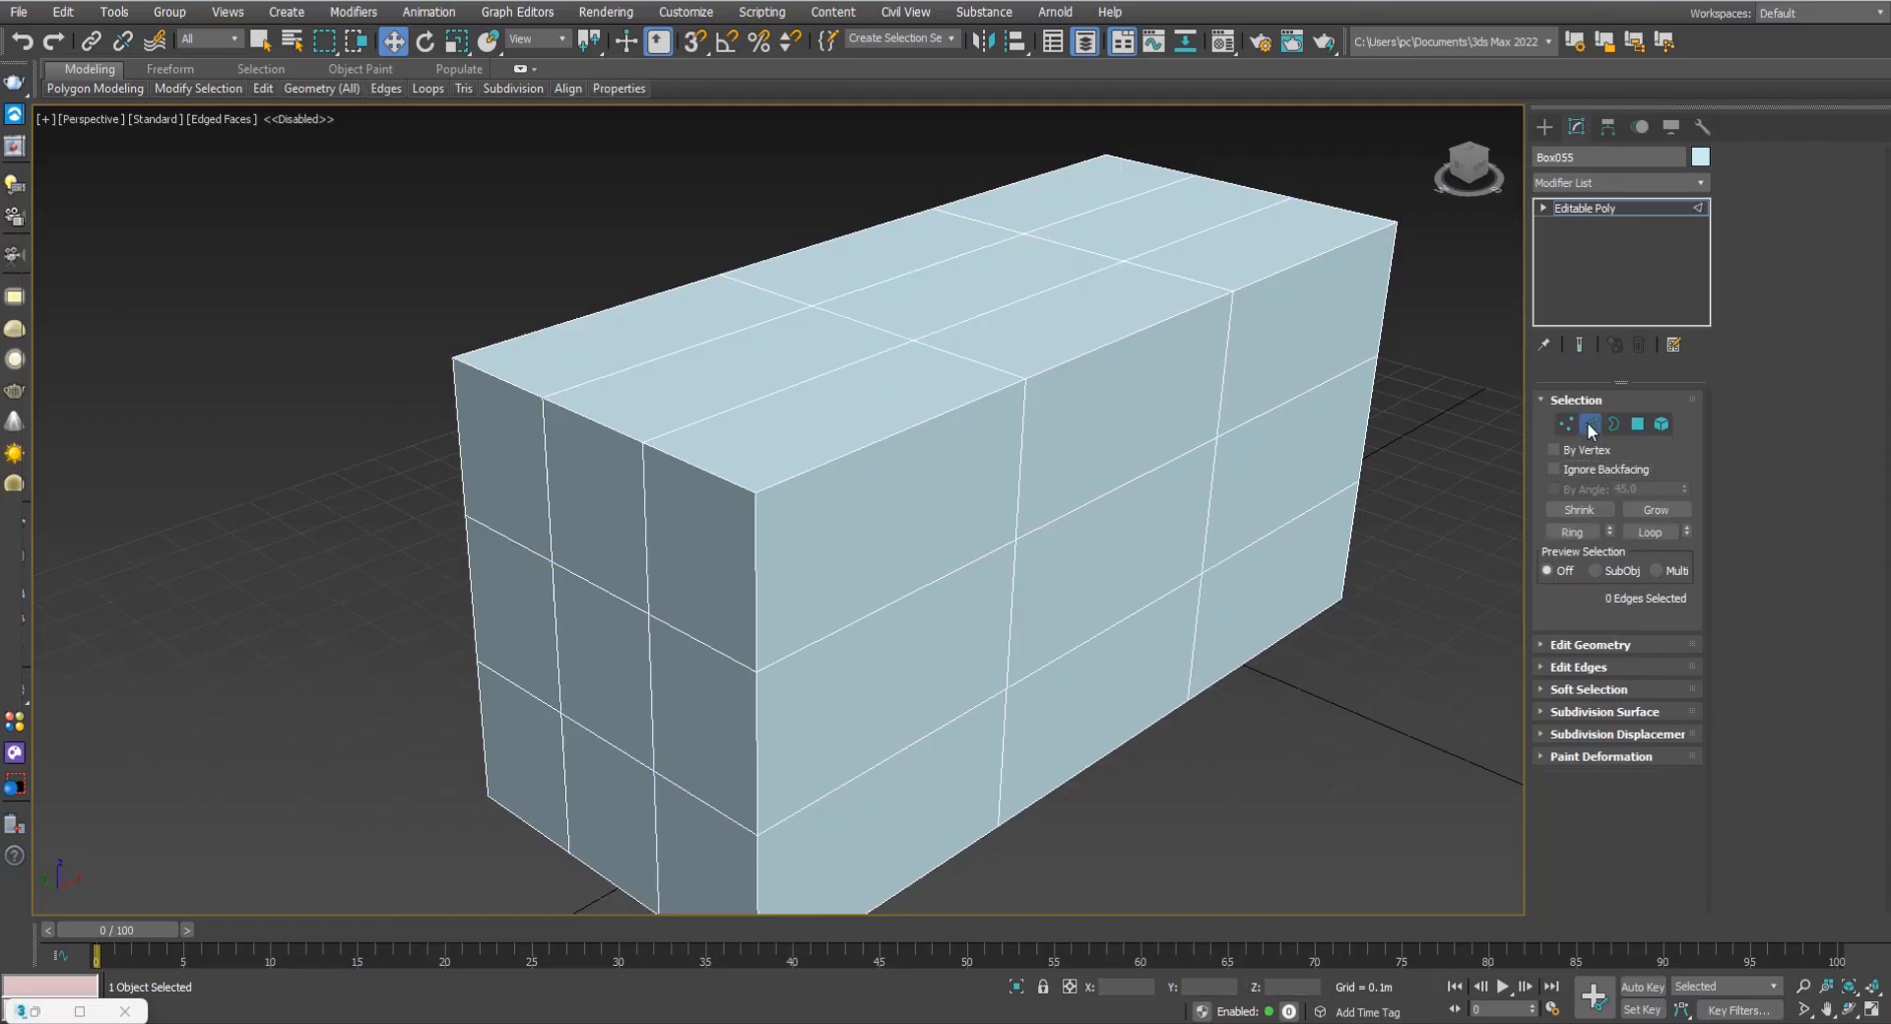
pyautogui.click(1080, 362)
pyautogui.moveTo(1106, 388); pyautogui.dragTo(1019, 379, button='middle')
pyautogui.moveTo(1025, 379)
pyautogui.mouseDown()
pyautogui.moveTo(971, 380)
pyautogui.moveTo(993, 391)
pyautogui.mouseUp()
pyautogui.hotkey('ctrl', 'z')
# Add the other two segments of the long top edge to the selection and move all three inward along Y.
pyautogui.keyDown('ctrl'); pyautogui.click(916, 457); pyautogui.keyUp('ctrl')
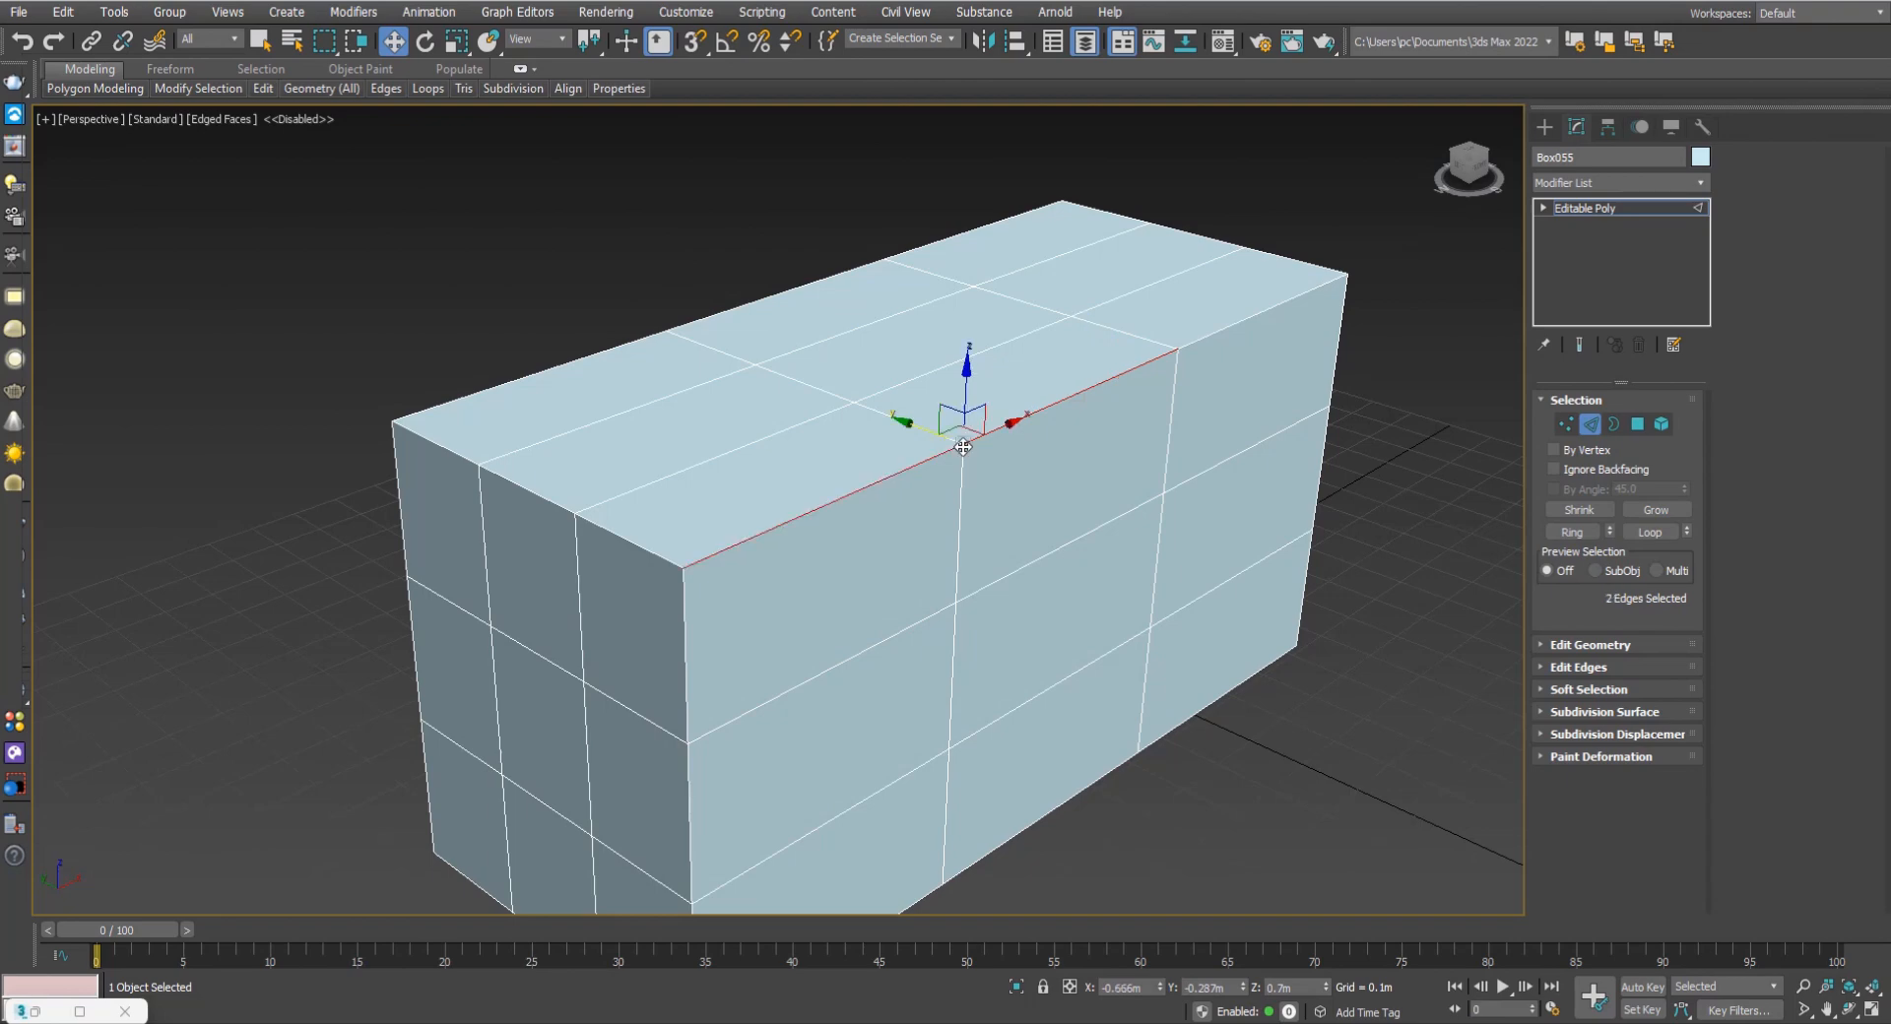
pyautogui.keyDown('ctrl'); pyautogui.click(1244, 320); pyautogui.keyUp('ctrl')
pyautogui.keyDown('alt'); pyautogui.moveTo(1061, 448); pyautogui.dragTo(1024, 396, button='middle'); pyautogui.keyUp('alt')
pyautogui.moveTo(1019, 392); pyautogui.dragTo(968, 401)
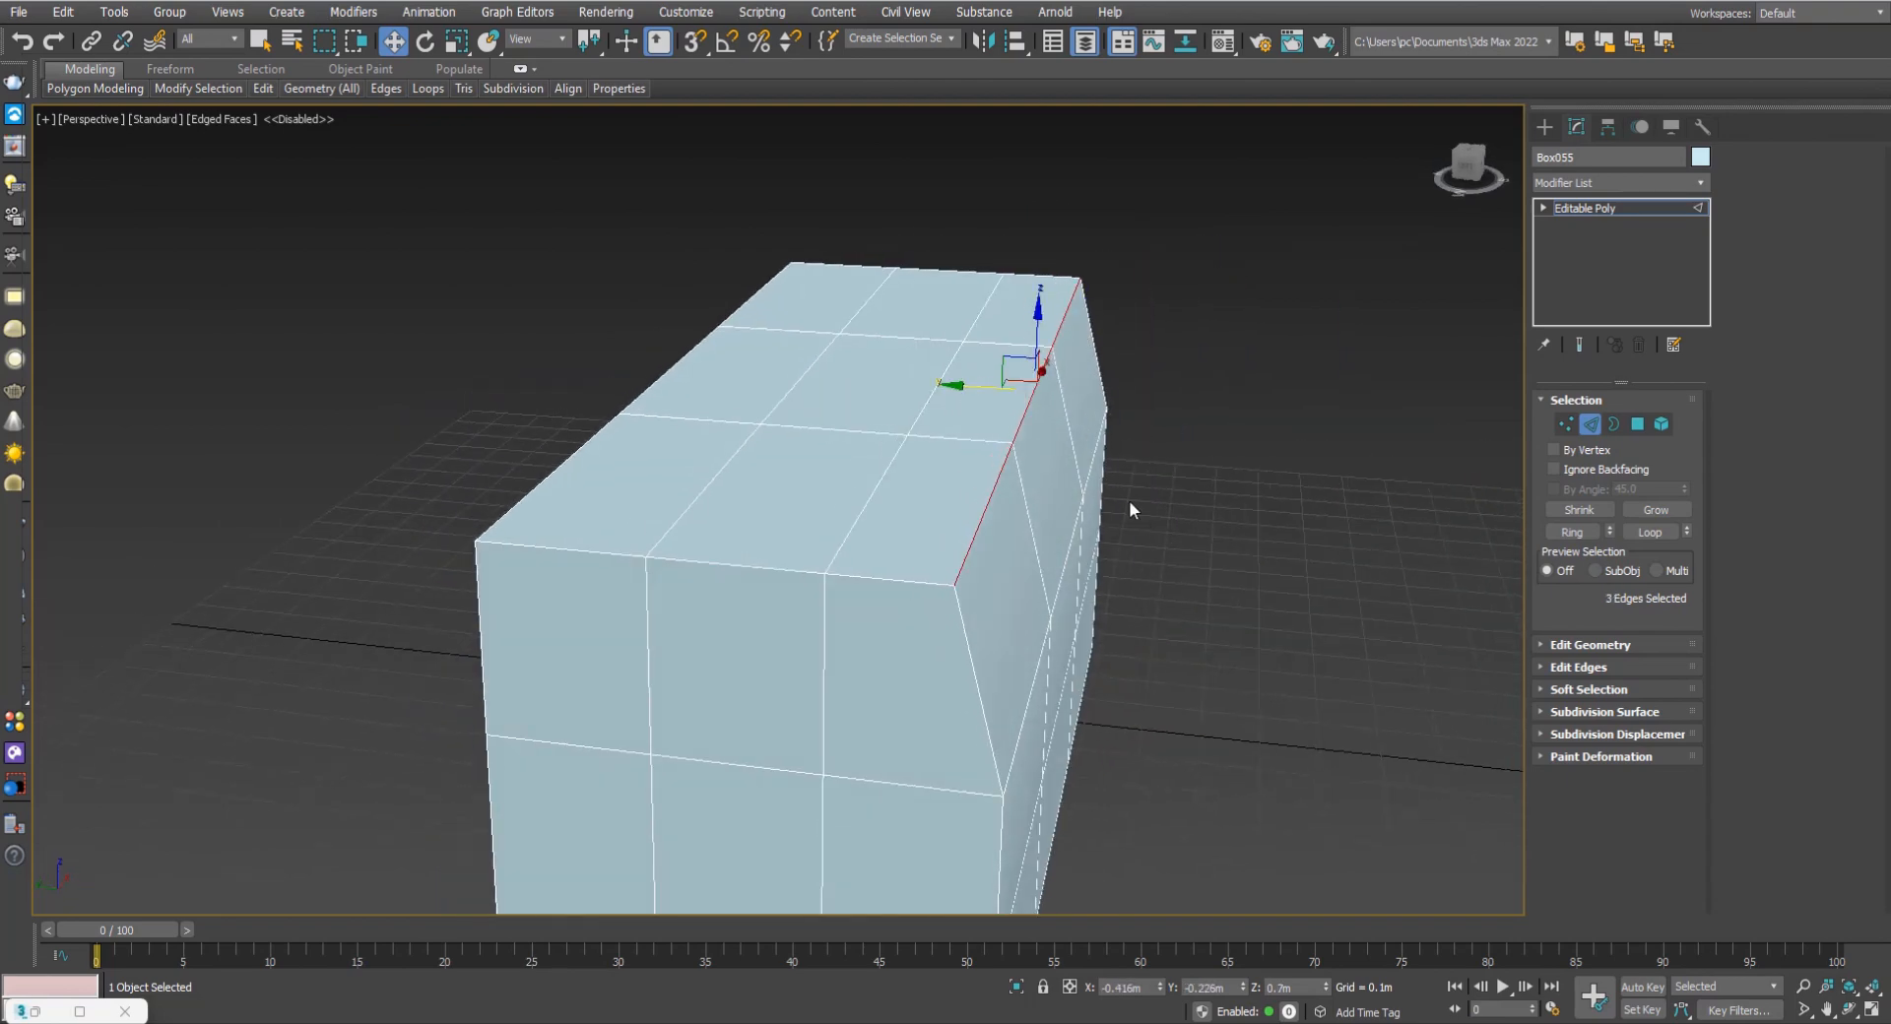
pyautogui.moveTo(1243, 518)
pyautogui.keyDown('alt'); pyautogui.mouseDown(button='middle')
pyautogui.moveTo(1071, 525)
pyautogui.moveTo(1219, 538)
pyautogui.mouseUp(button='middle'); pyautogui.keyUp('alt')
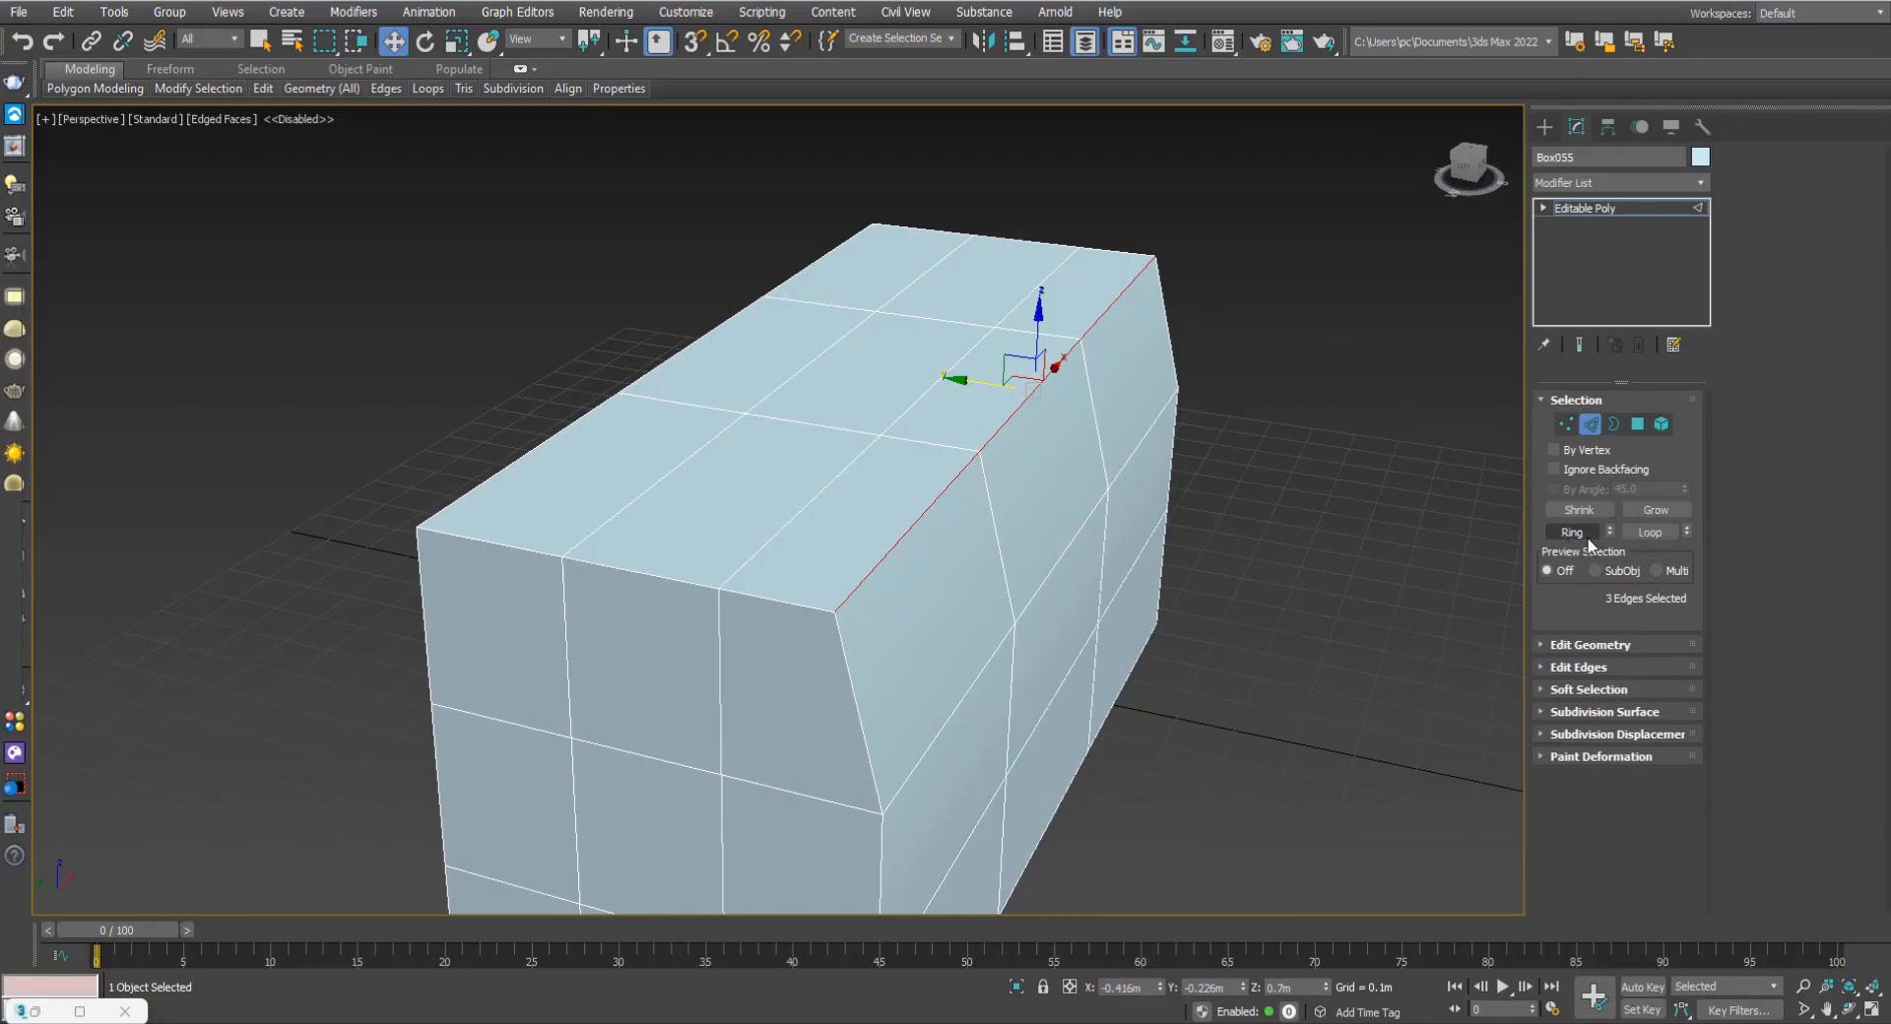
pyautogui.moveTo(1100, 565)
pyautogui.keyDown('alt'); pyautogui.mouseDown(button='middle')
pyautogui.moveTo(1060, 565)
pyautogui.moveTo(1121, 560)
pyautogui.mouseUp(button='middle'); pyautogui.keyUp('alt')
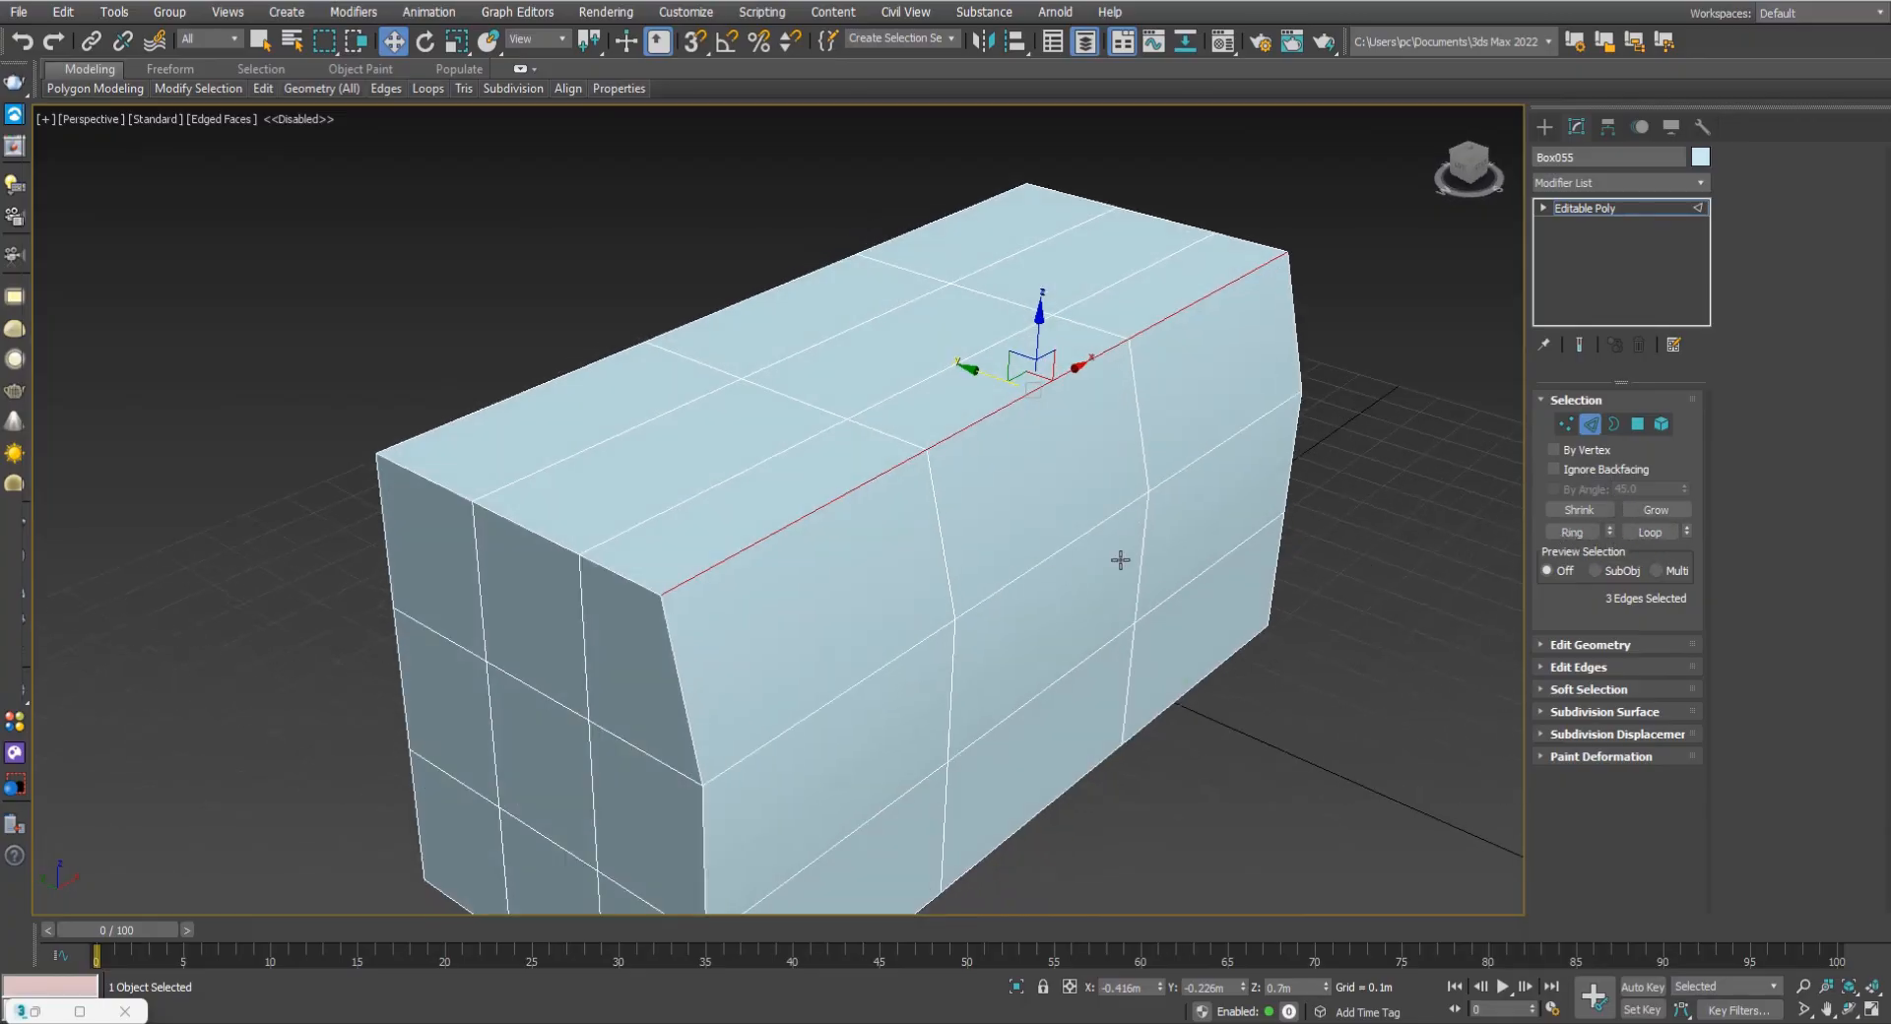
# Select an upper vertical edge on the slanted long side and extend it to the full edge loop around the box.
pyautogui.click(934, 525)
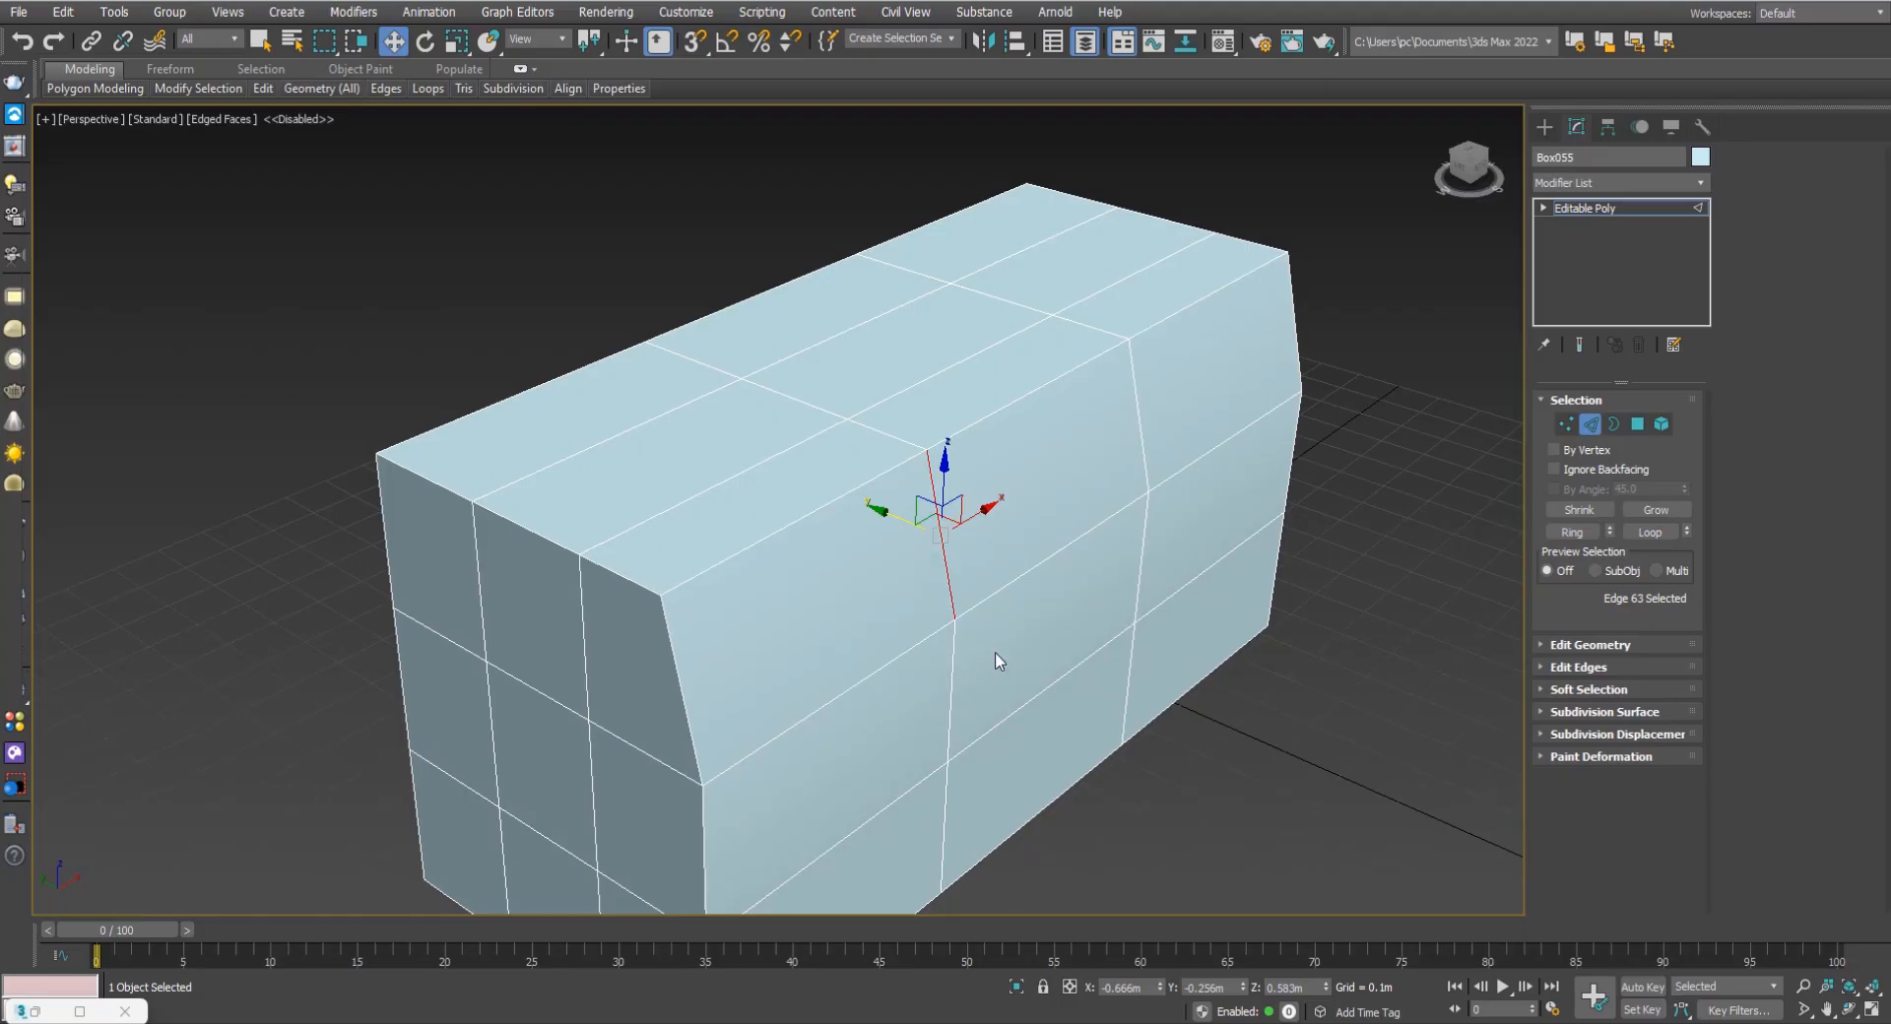
pyautogui.moveTo(957, 767); pyautogui.dragTo(961, 702, button='middle')
pyautogui.click(1651, 532)
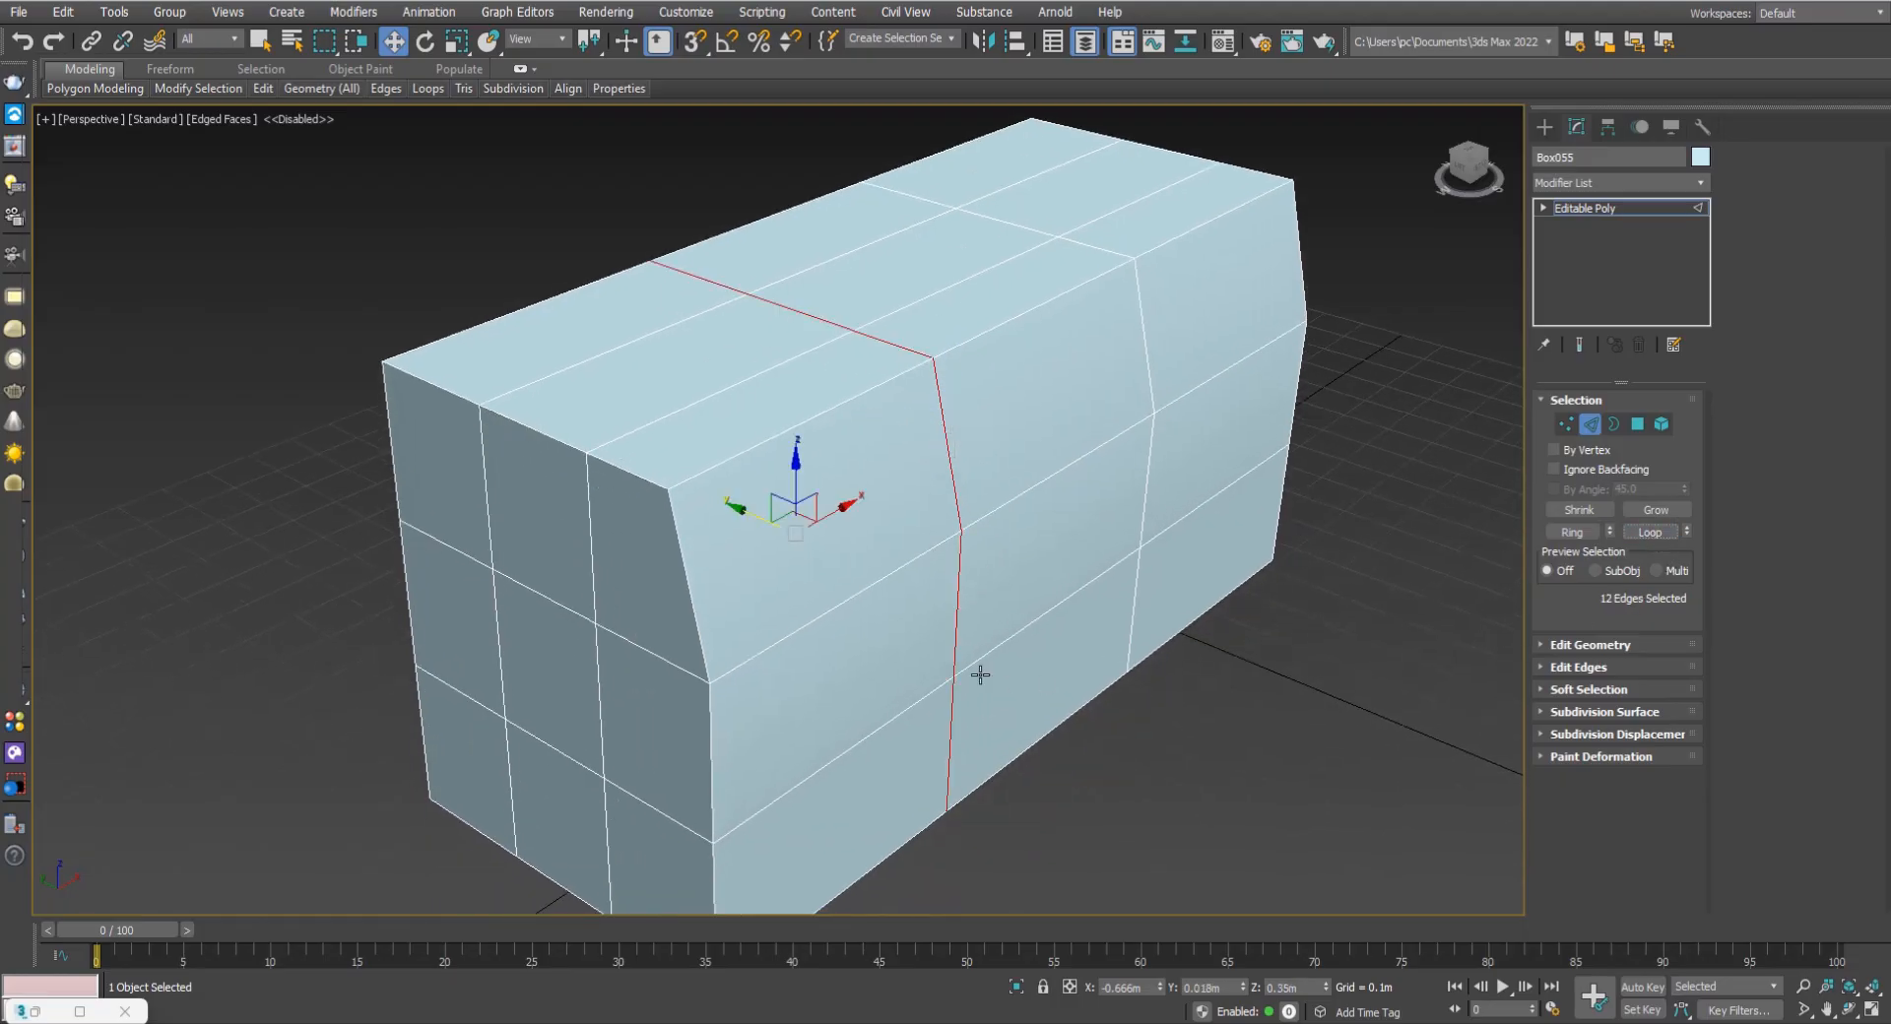
pyautogui.keyDown('alt'); pyautogui.moveTo(1076, 469); pyautogui.dragTo(1350, 491, button='middle'); pyautogui.keyUp('alt')
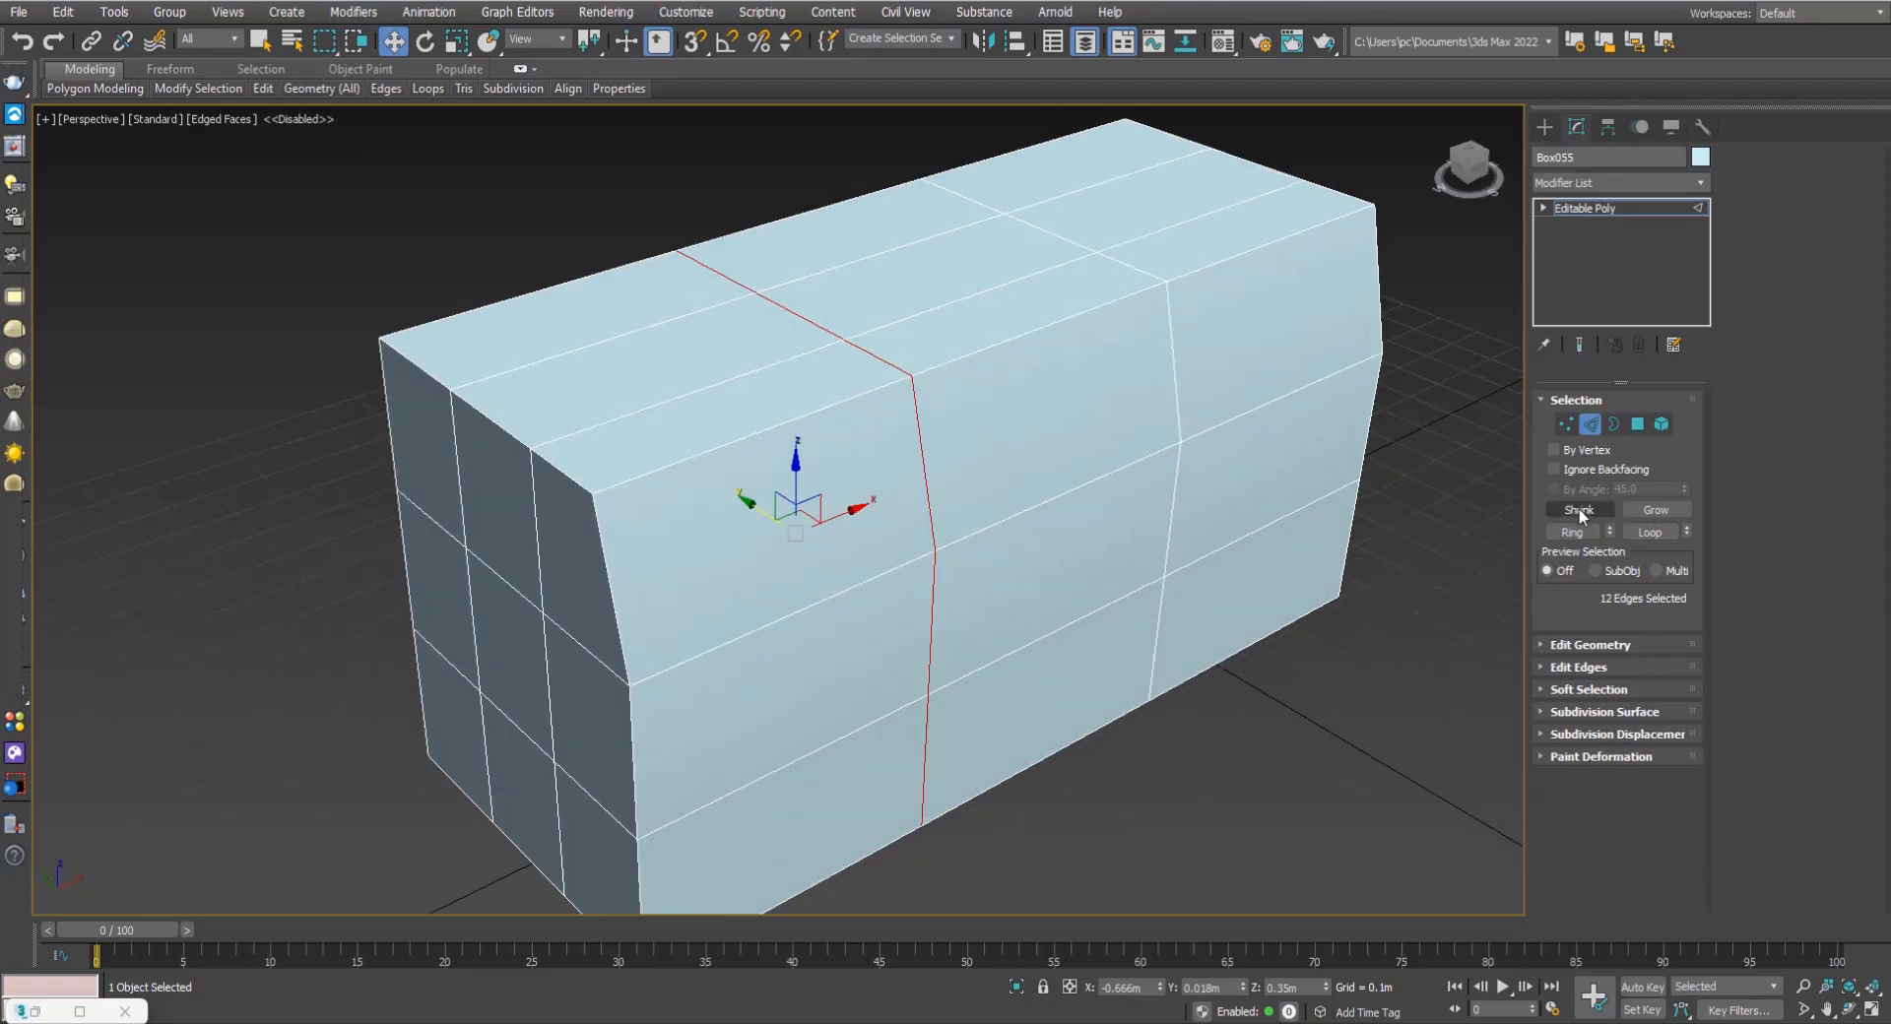
# Select the same upper vertical edge again and extend it to its edge ring around the box.
pyautogui.click(928, 453)
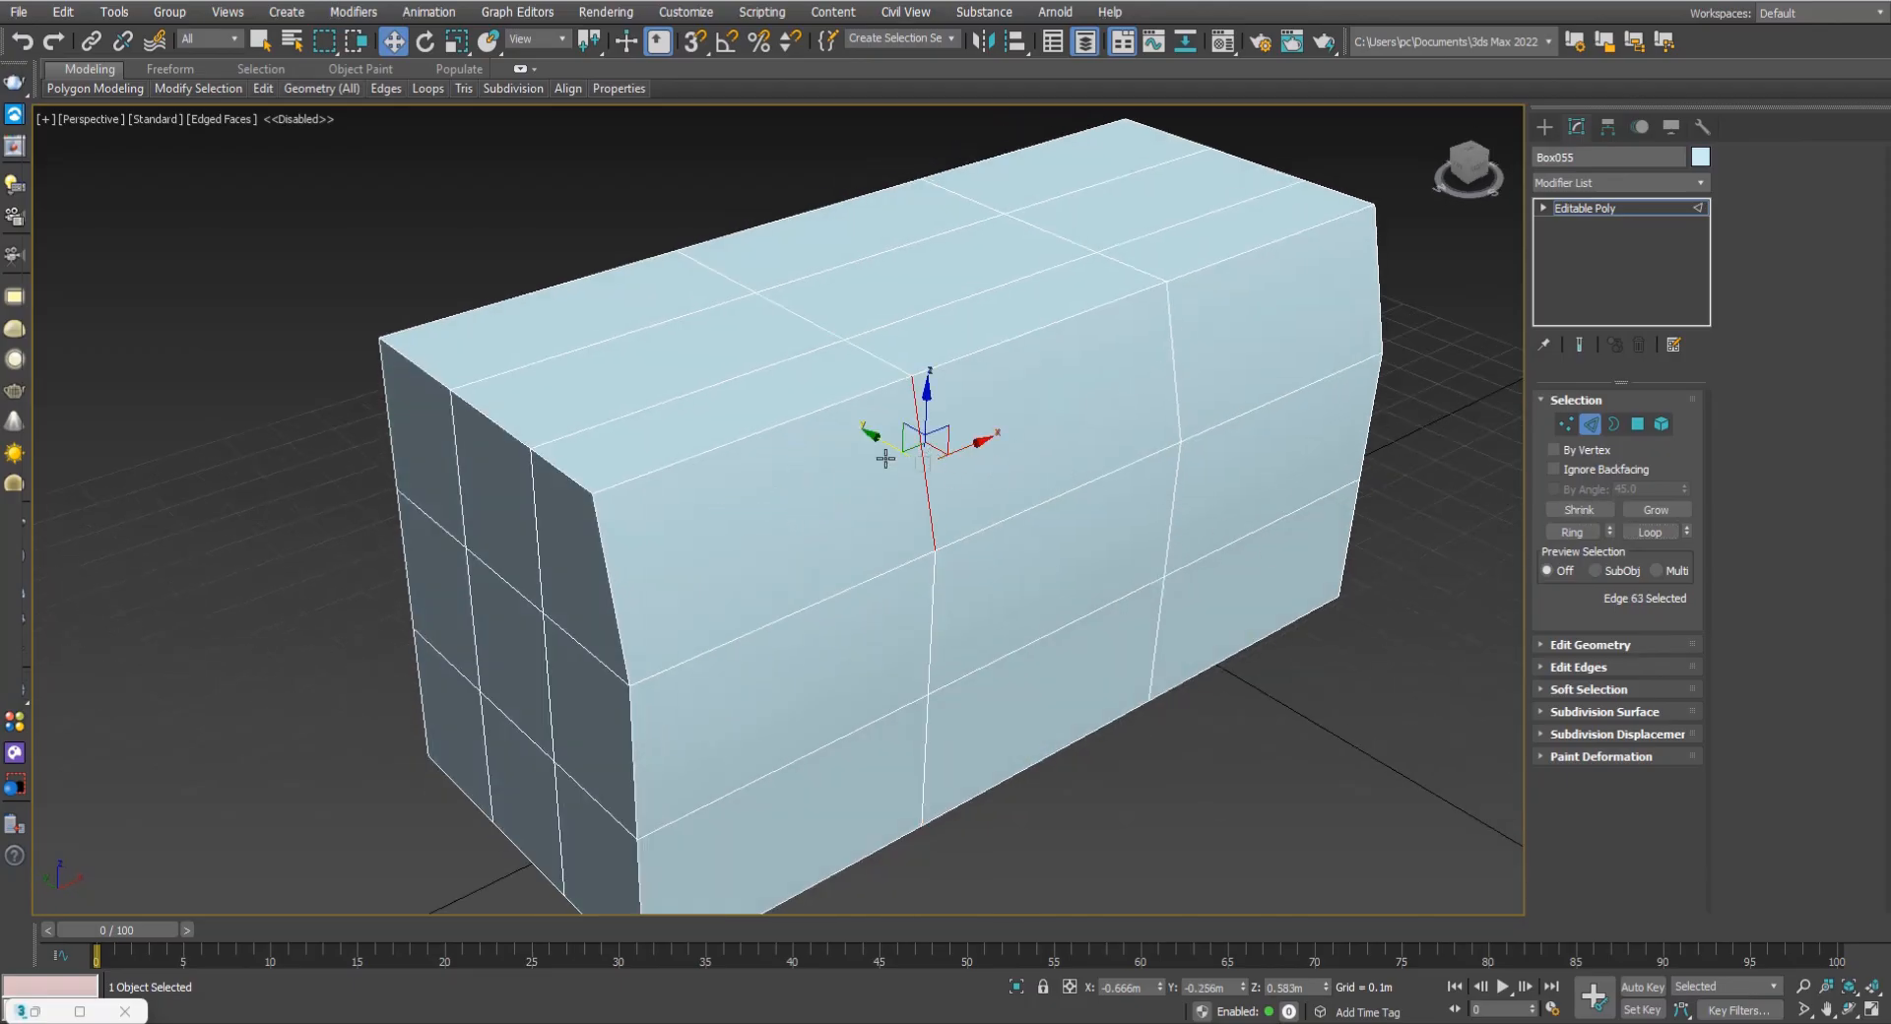
pyautogui.click(1572, 532)
pyautogui.keyDown('alt'); pyautogui.moveTo(987, 541); pyautogui.dragTo(1160, 431, button='middle'); pyautogui.keyUp('alt')
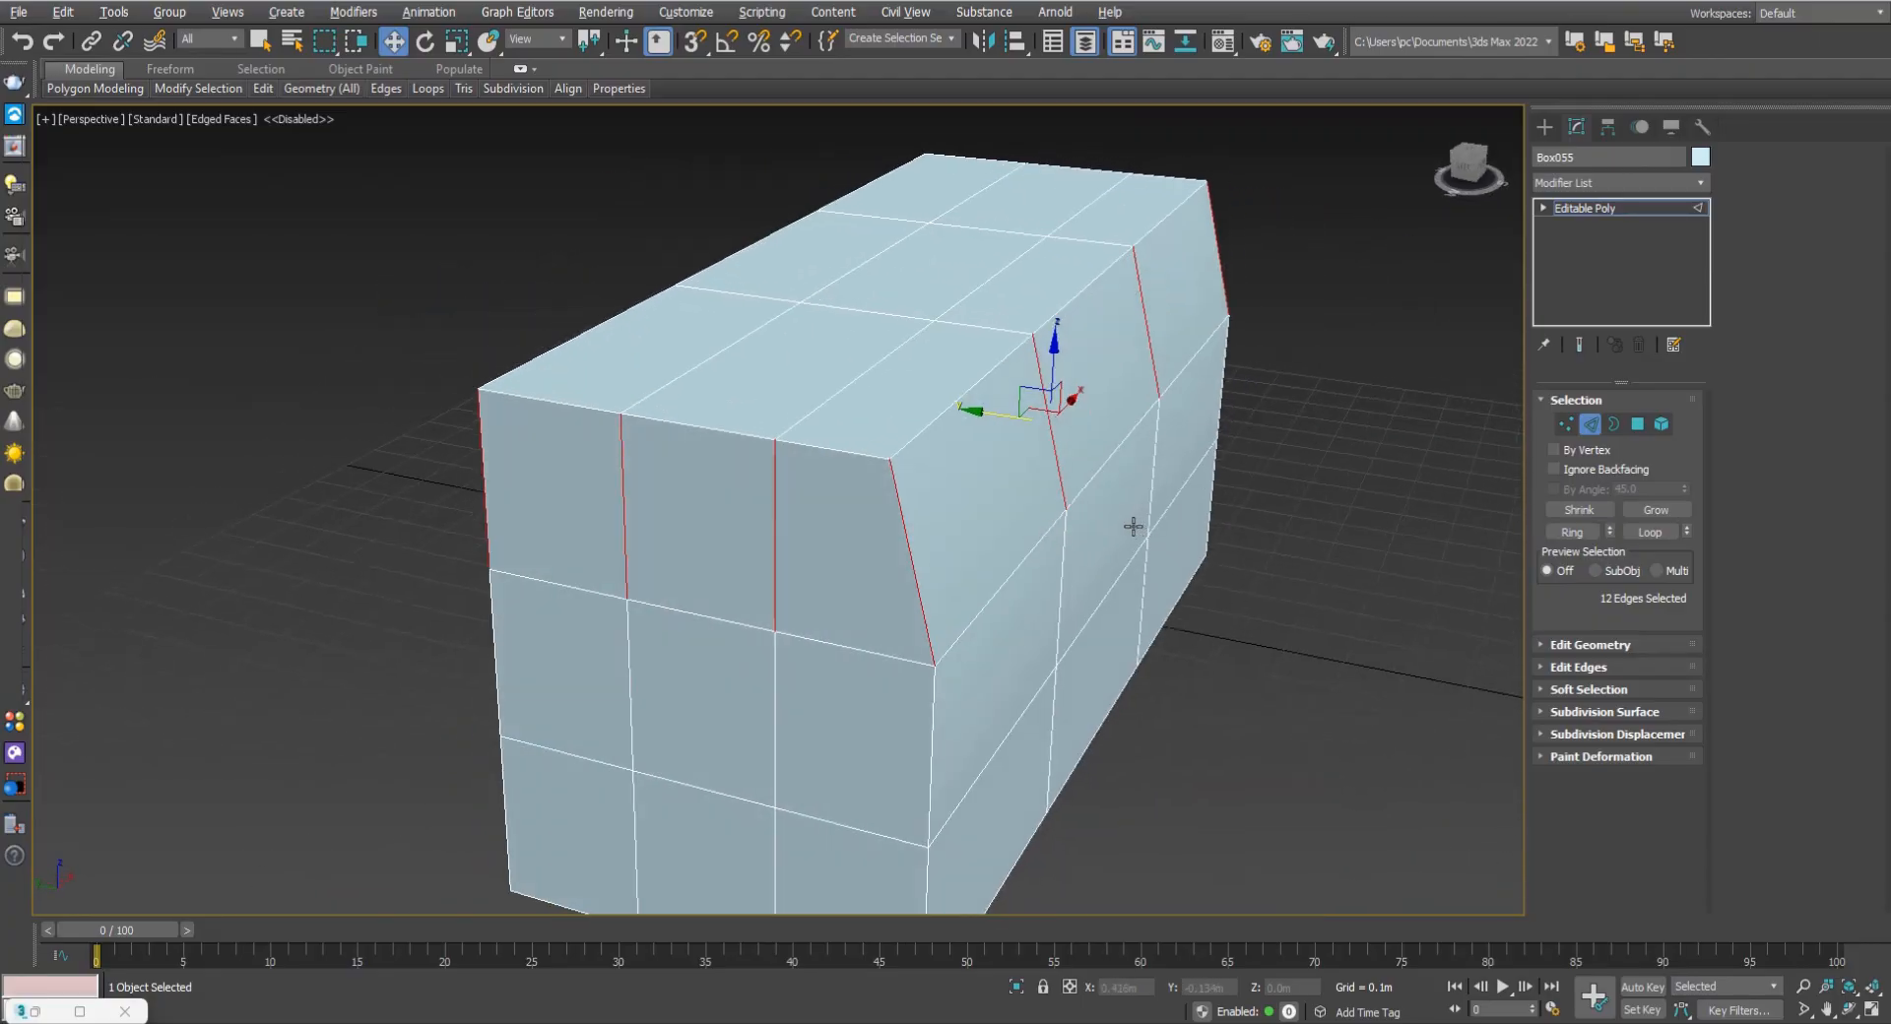
pyautogui.keyDown('alt'); pyautogui.moveTo(1127, 523); pyautogui.dragTo(1055, 523, button='middle'); pyautogui.keyUp('alt')
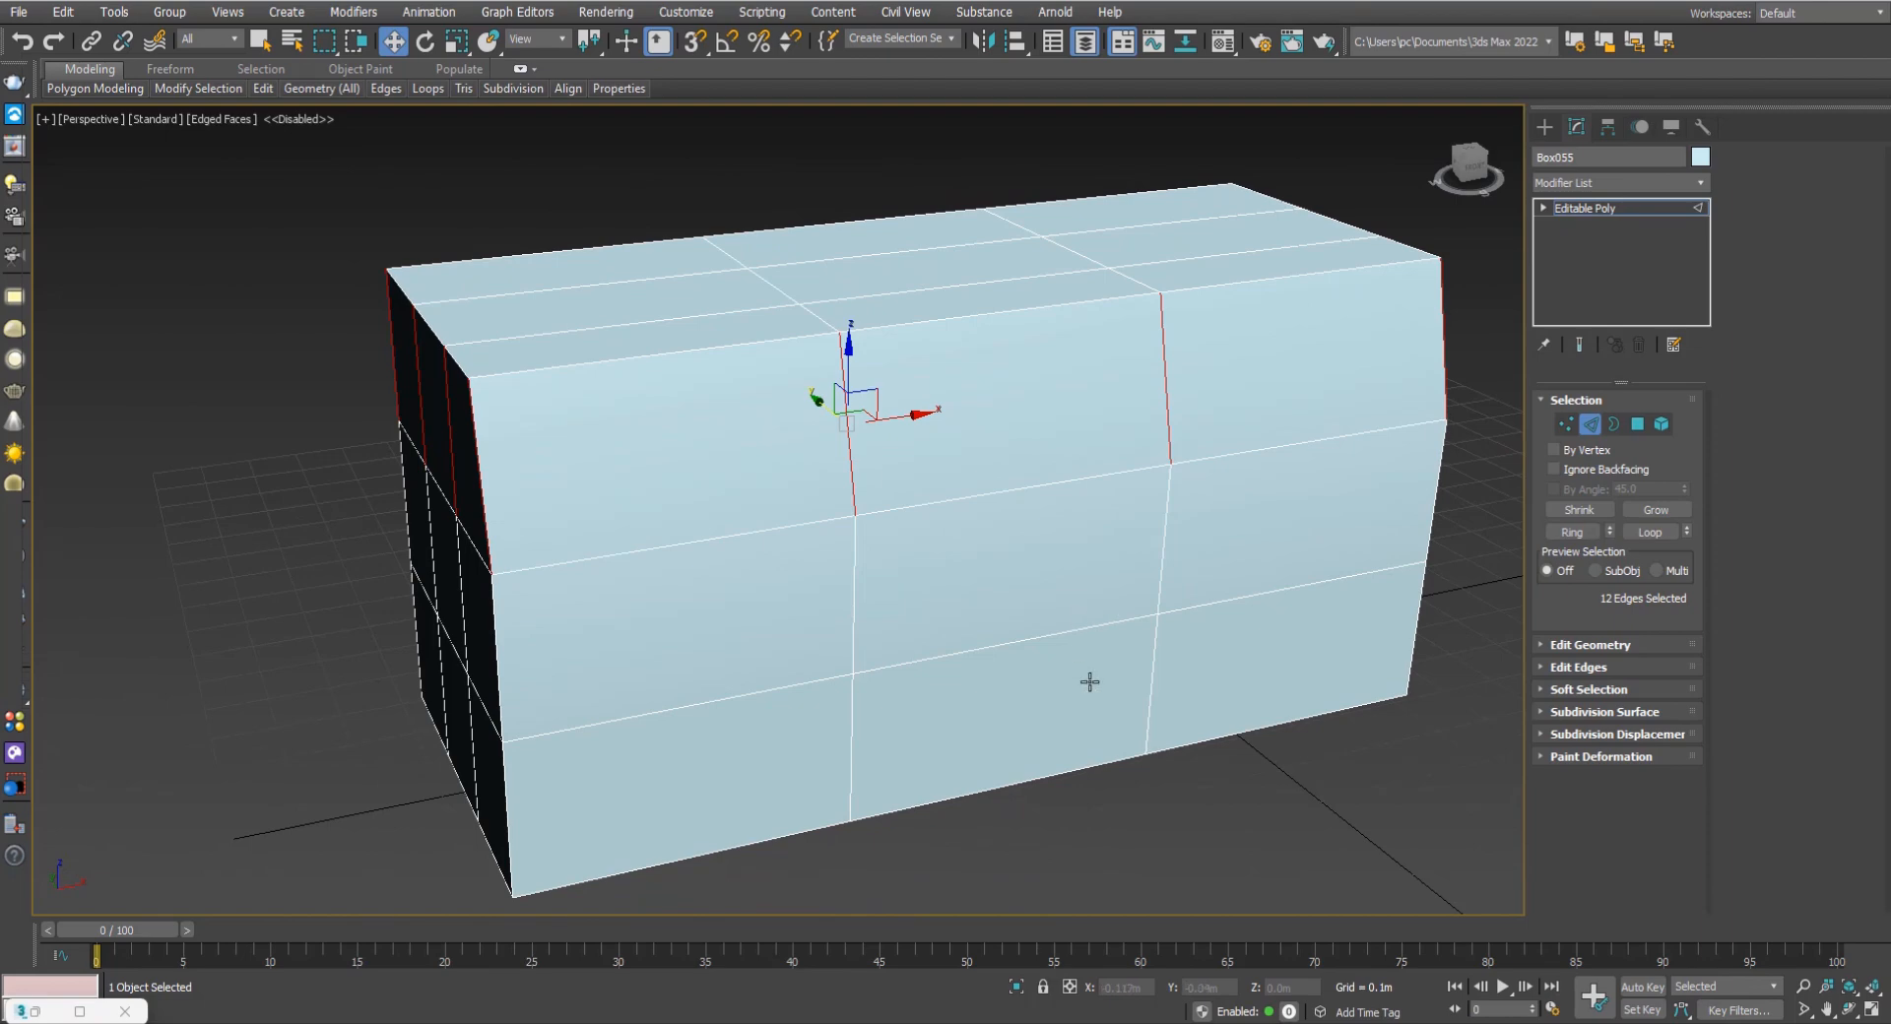
# At Polygon sub-object level, try moving the top face's centre polygon upward along Z, and undo the move.
pyautogui.click(1635, 426)
pyautogui.keyDown('alt'); pyautogui.moveTo(845, 433); pyautogui.dragTo(917, 462, button='middle'); pyautogui.keyUp('alt')
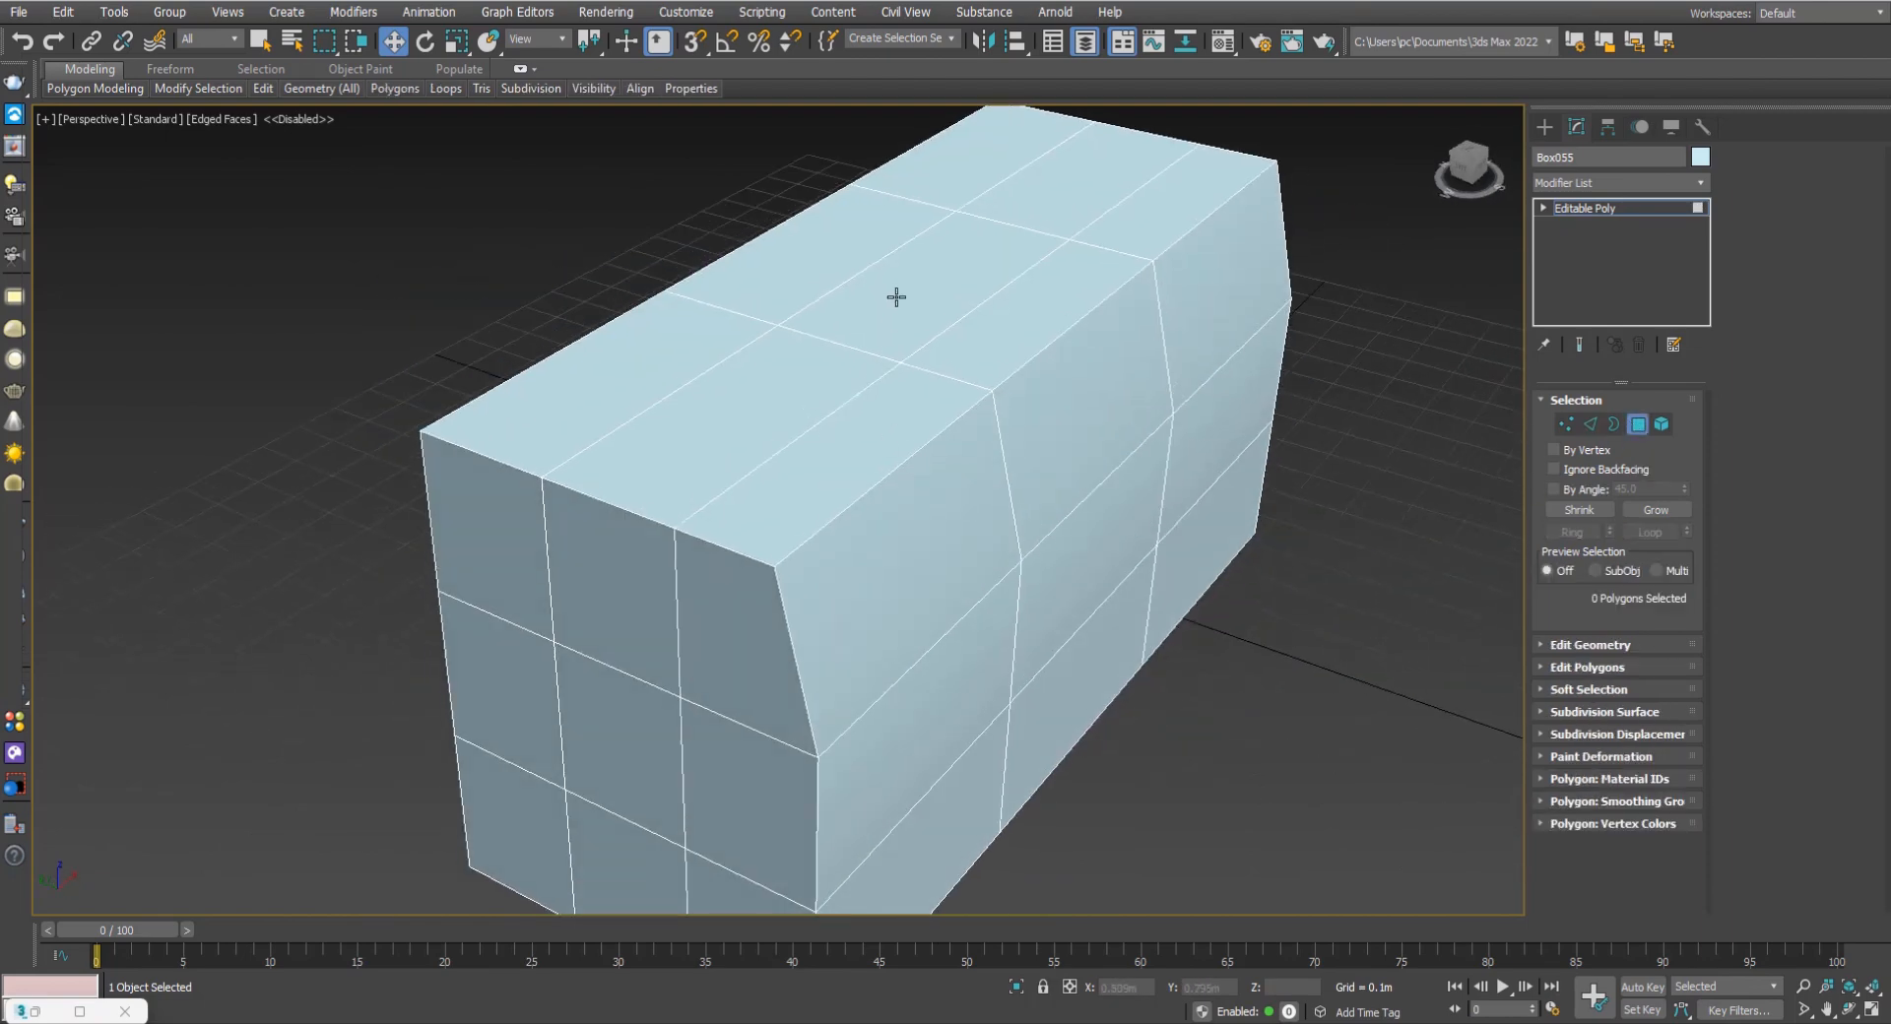
pyautogui.click(896, 299)
pyautogui.moveTo(921, 330); pyautogui.dragTo(916, 341, button='middle')
pyautogui.scroll(3, 916, 342)
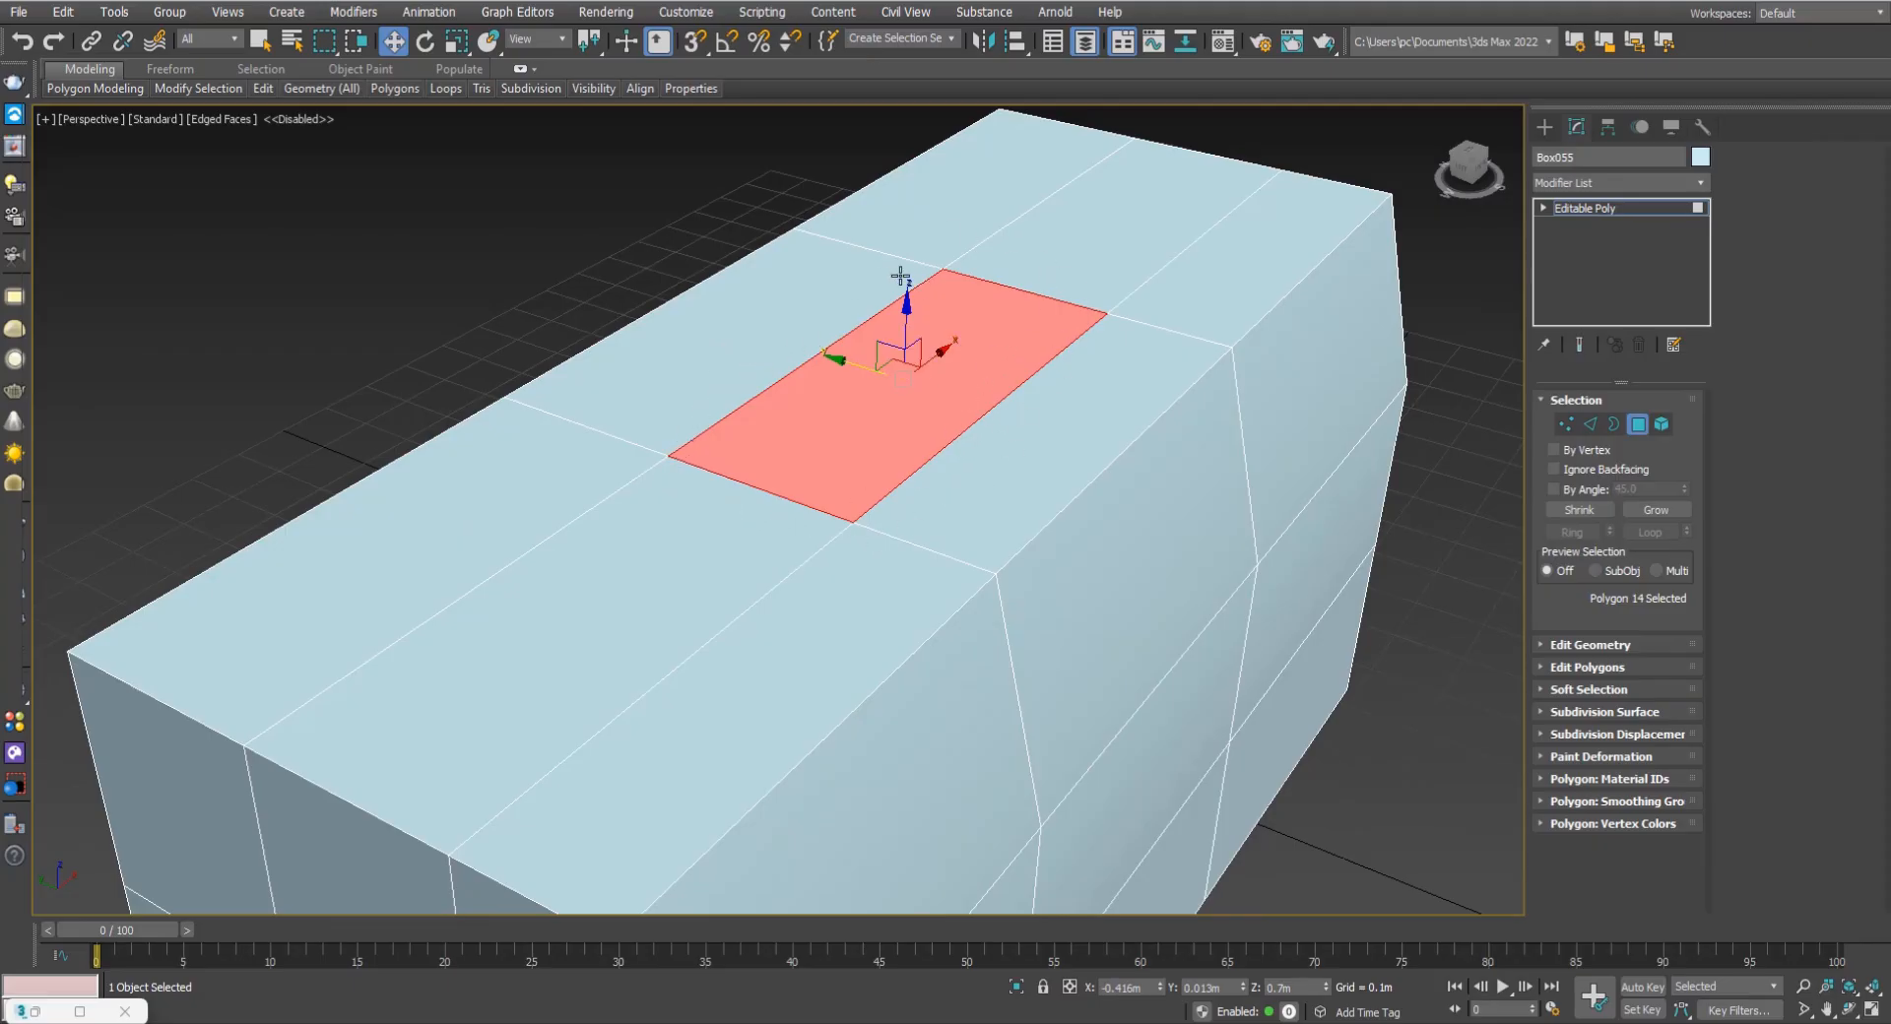
pyautogui.keyDown('alt'); pyautogui.moveTo(933, 443); pyautogui.dragTo(876, 364, button='middle'); pyautogui.keyUp('alt')
pyautogui.moveTo(873, 323); pyautogui.dragTo(847, 243)
pyautogui.keyDown('alt'); pyautogui.moveTo(924, 382); pyautogui.dragTo(852, 366, button='middle'); pyautogui.keyUp('alt')
pyautogui.hotkey('ctrl', 'z')
pyautogui.moveTo(1001, 486); pyautogui.dragTo(952, 469, button='middle')
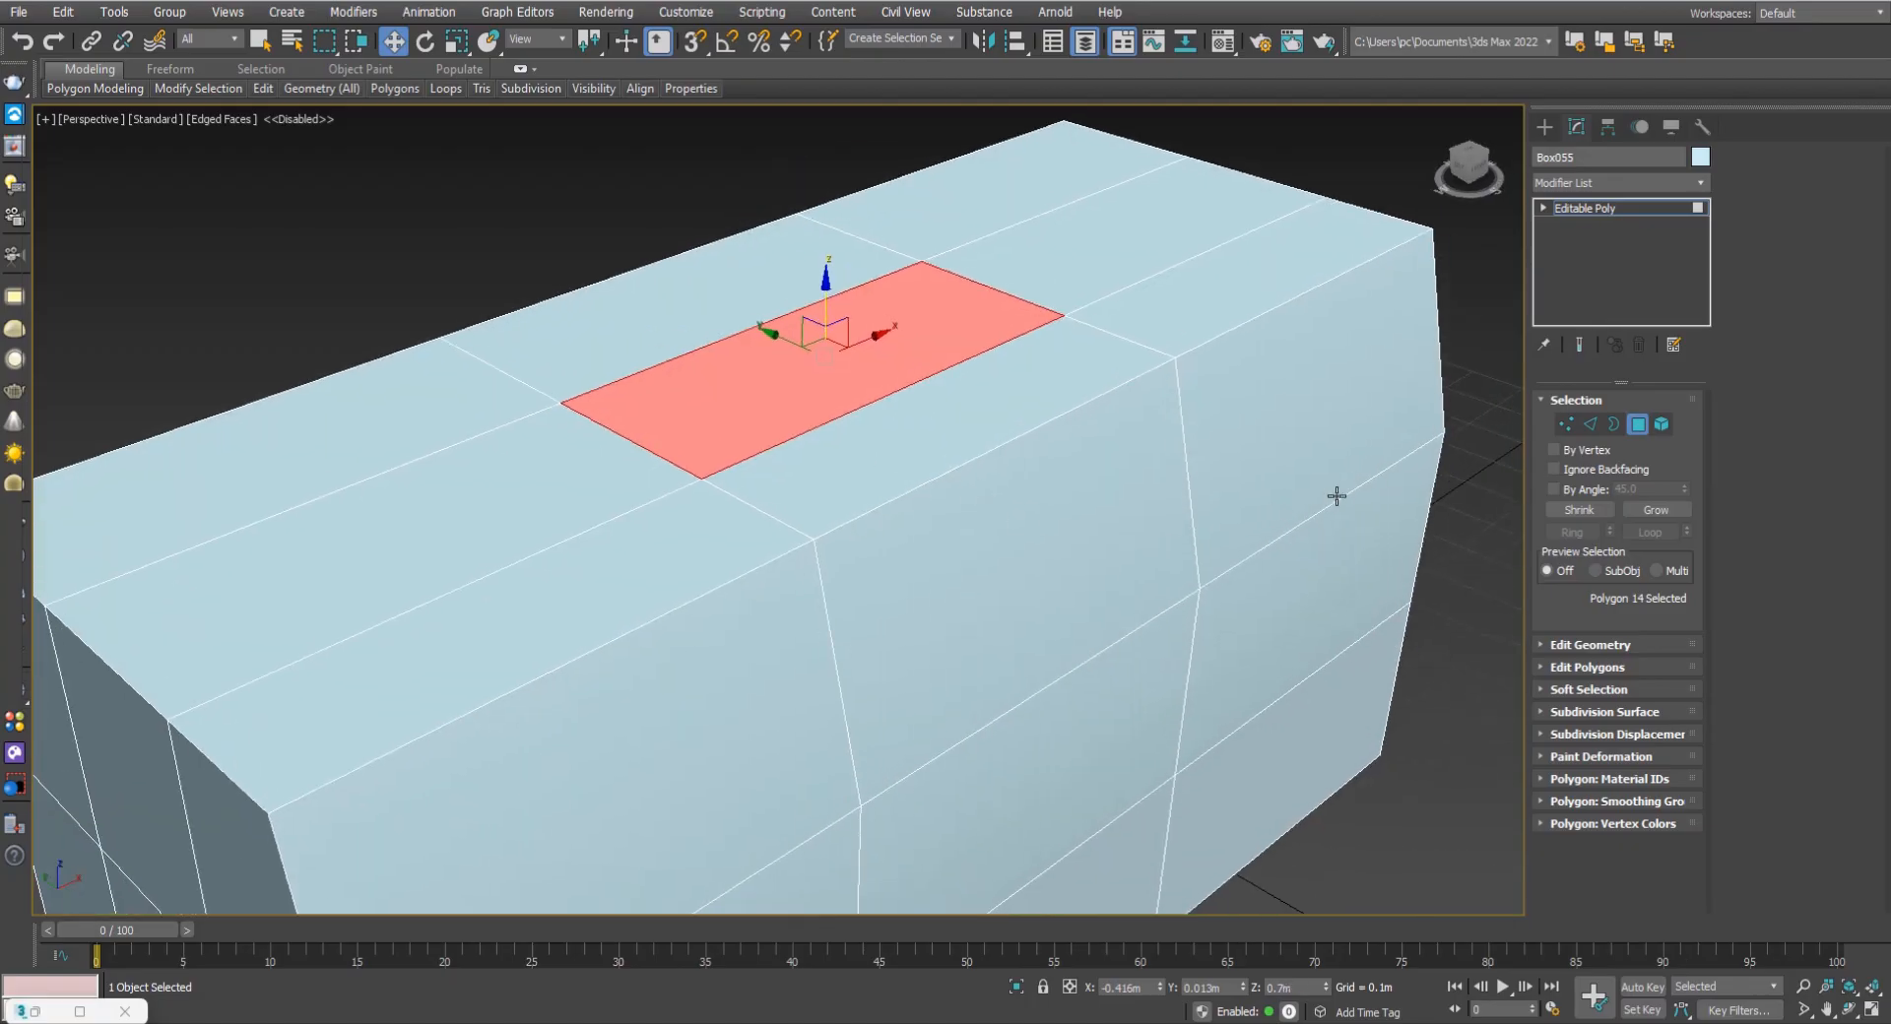
# Switch to Border sub-object level and try window-selecting borders on the closed box.
pyautogui.click(1617, 428)
pyautogui.moveTo(951, 580); pyautogui.dragTo(926, 508, button='middle')
pyautogui.scroll(-5, 926, 506)
pyautogui.click(1297, 731)
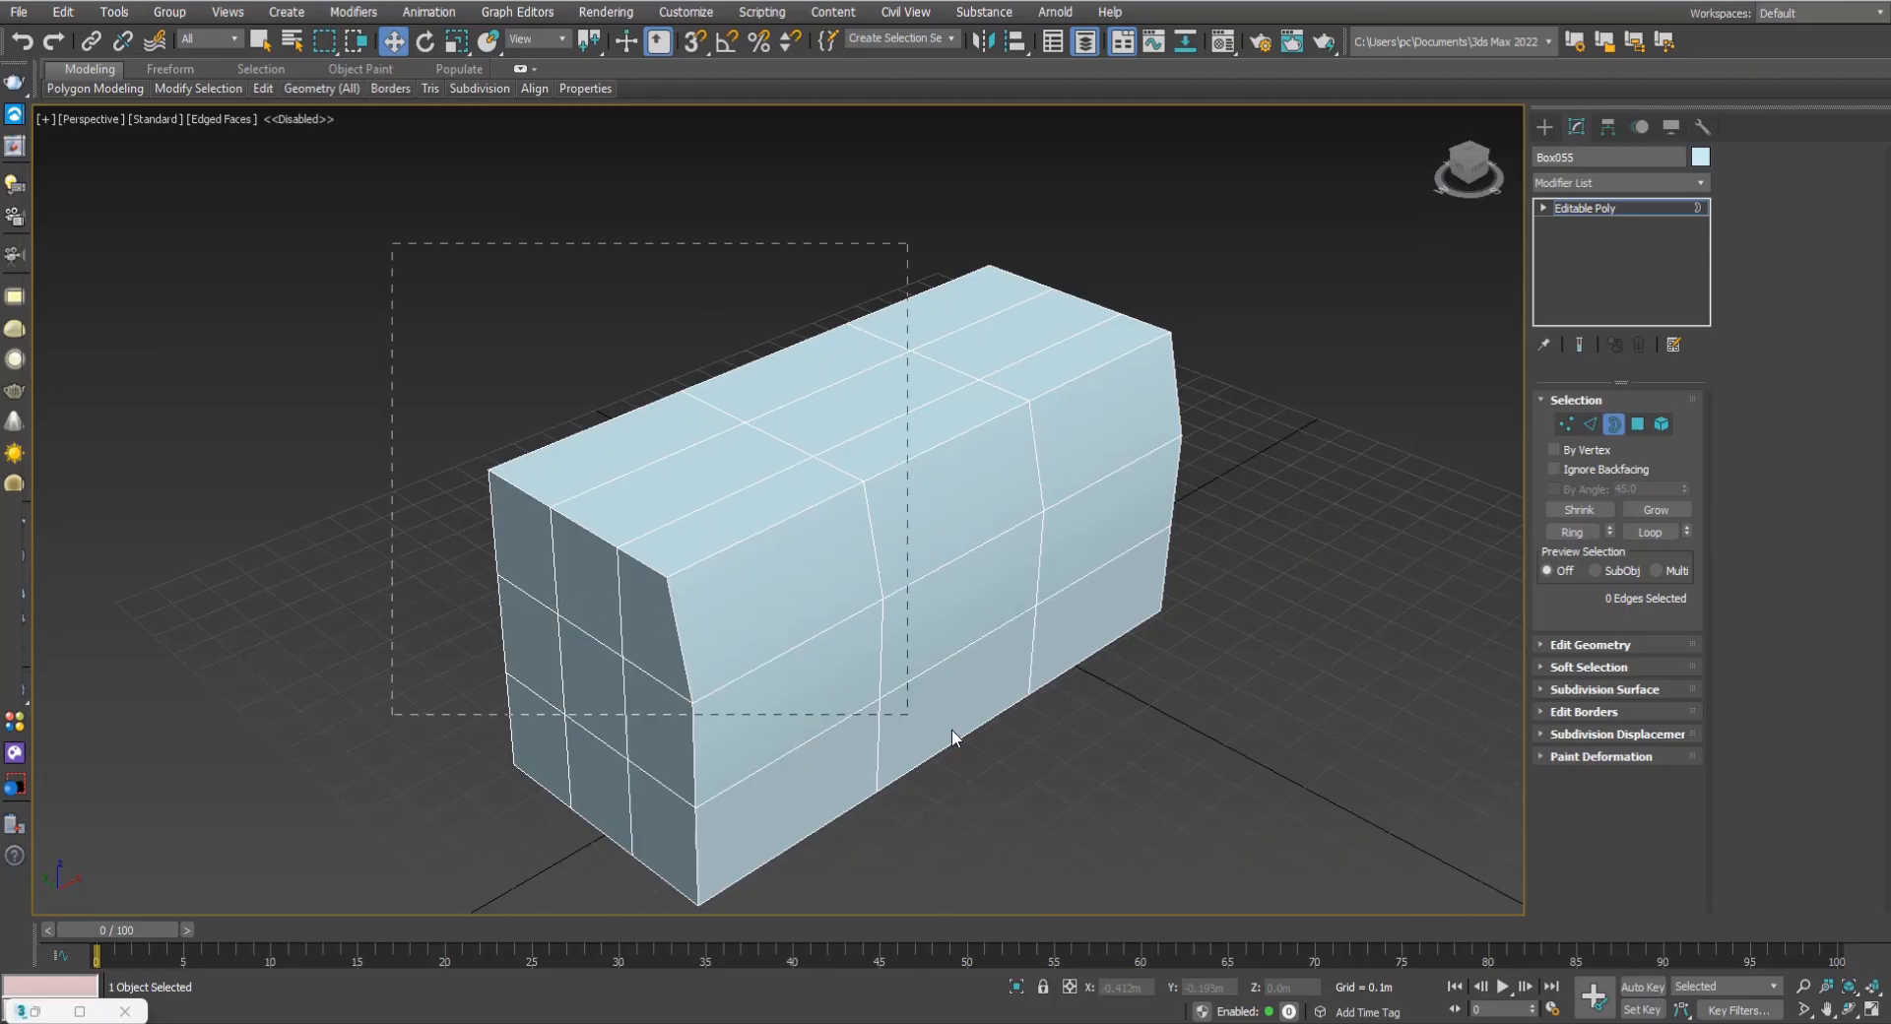
pyautogui.moveTo(1258, 825); pyautogui.dragTo(1291, 840)
pyautogui.moveTo(1144, 794); pyautogui.dragTo(1172, 762, button='middle')
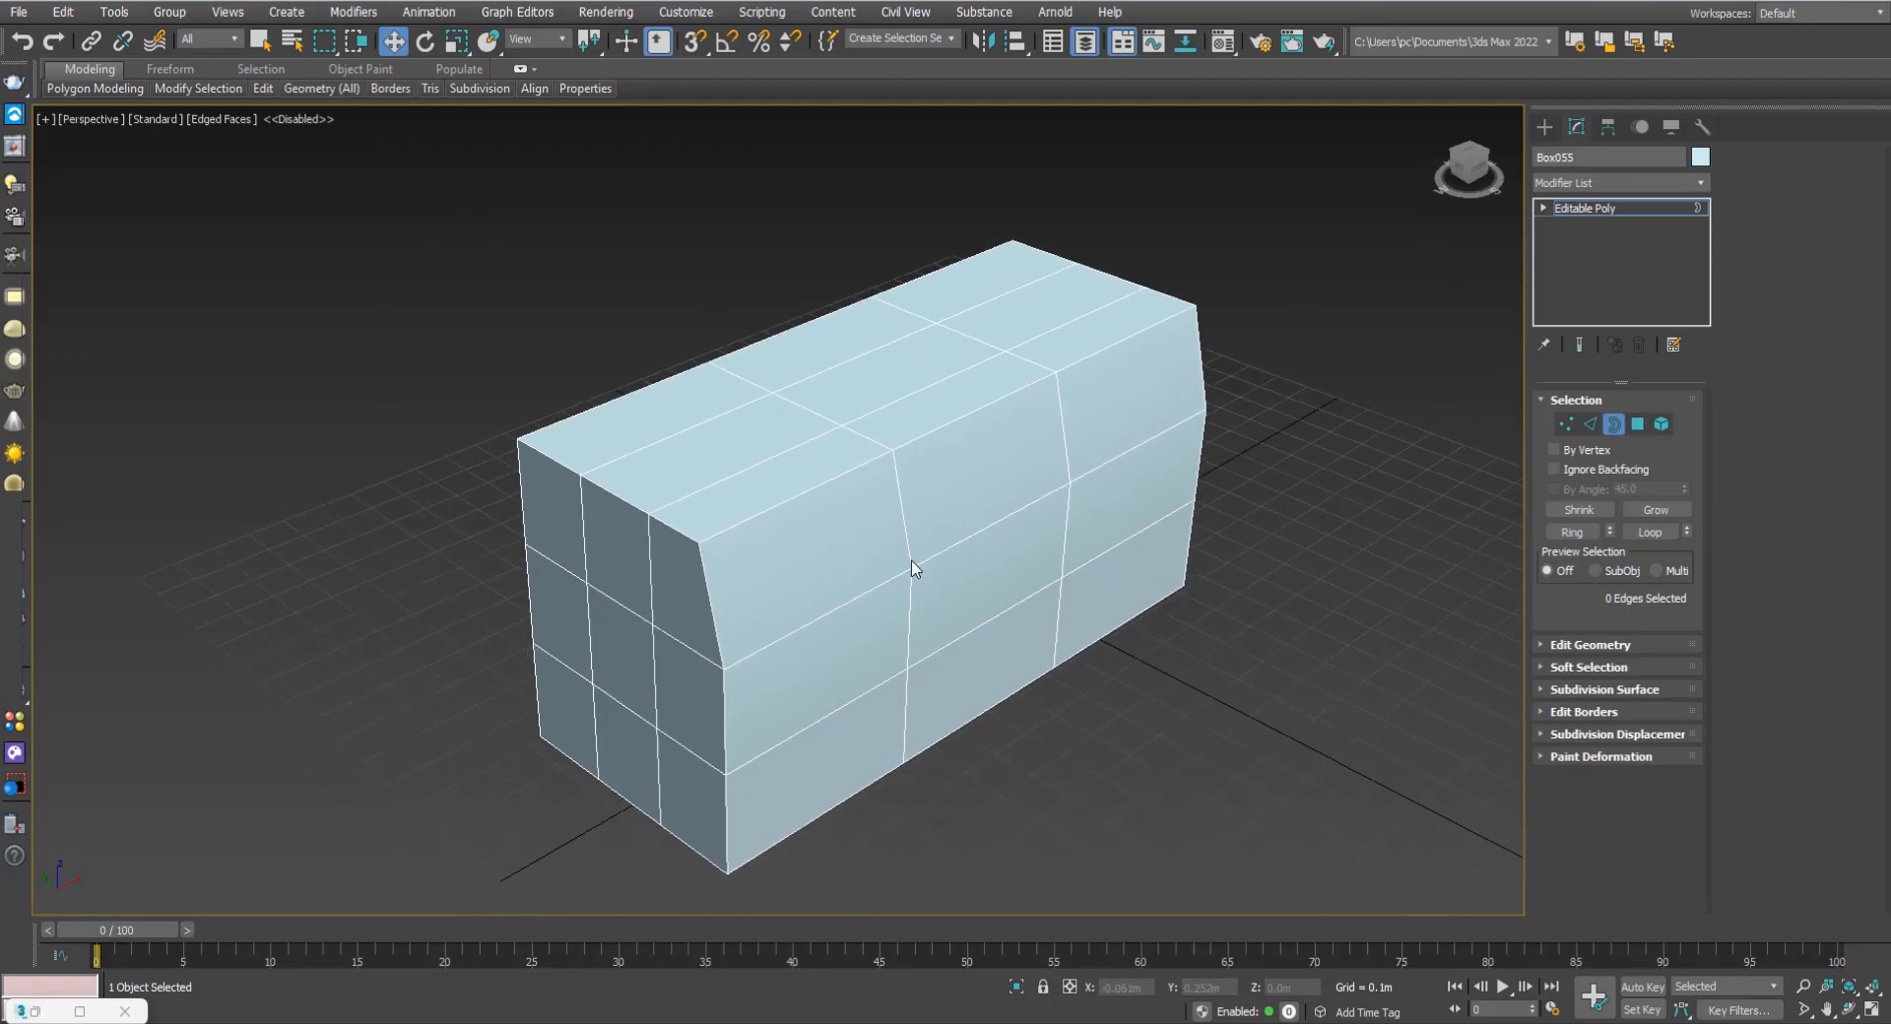
# Return to Polygon sub-object level and delete the centre polygon of the long side to open a hole.
pyautogui.click(1637, 424)
pyautogui.click(877, 380)
pyautogui.scroll(3, 983, 640)
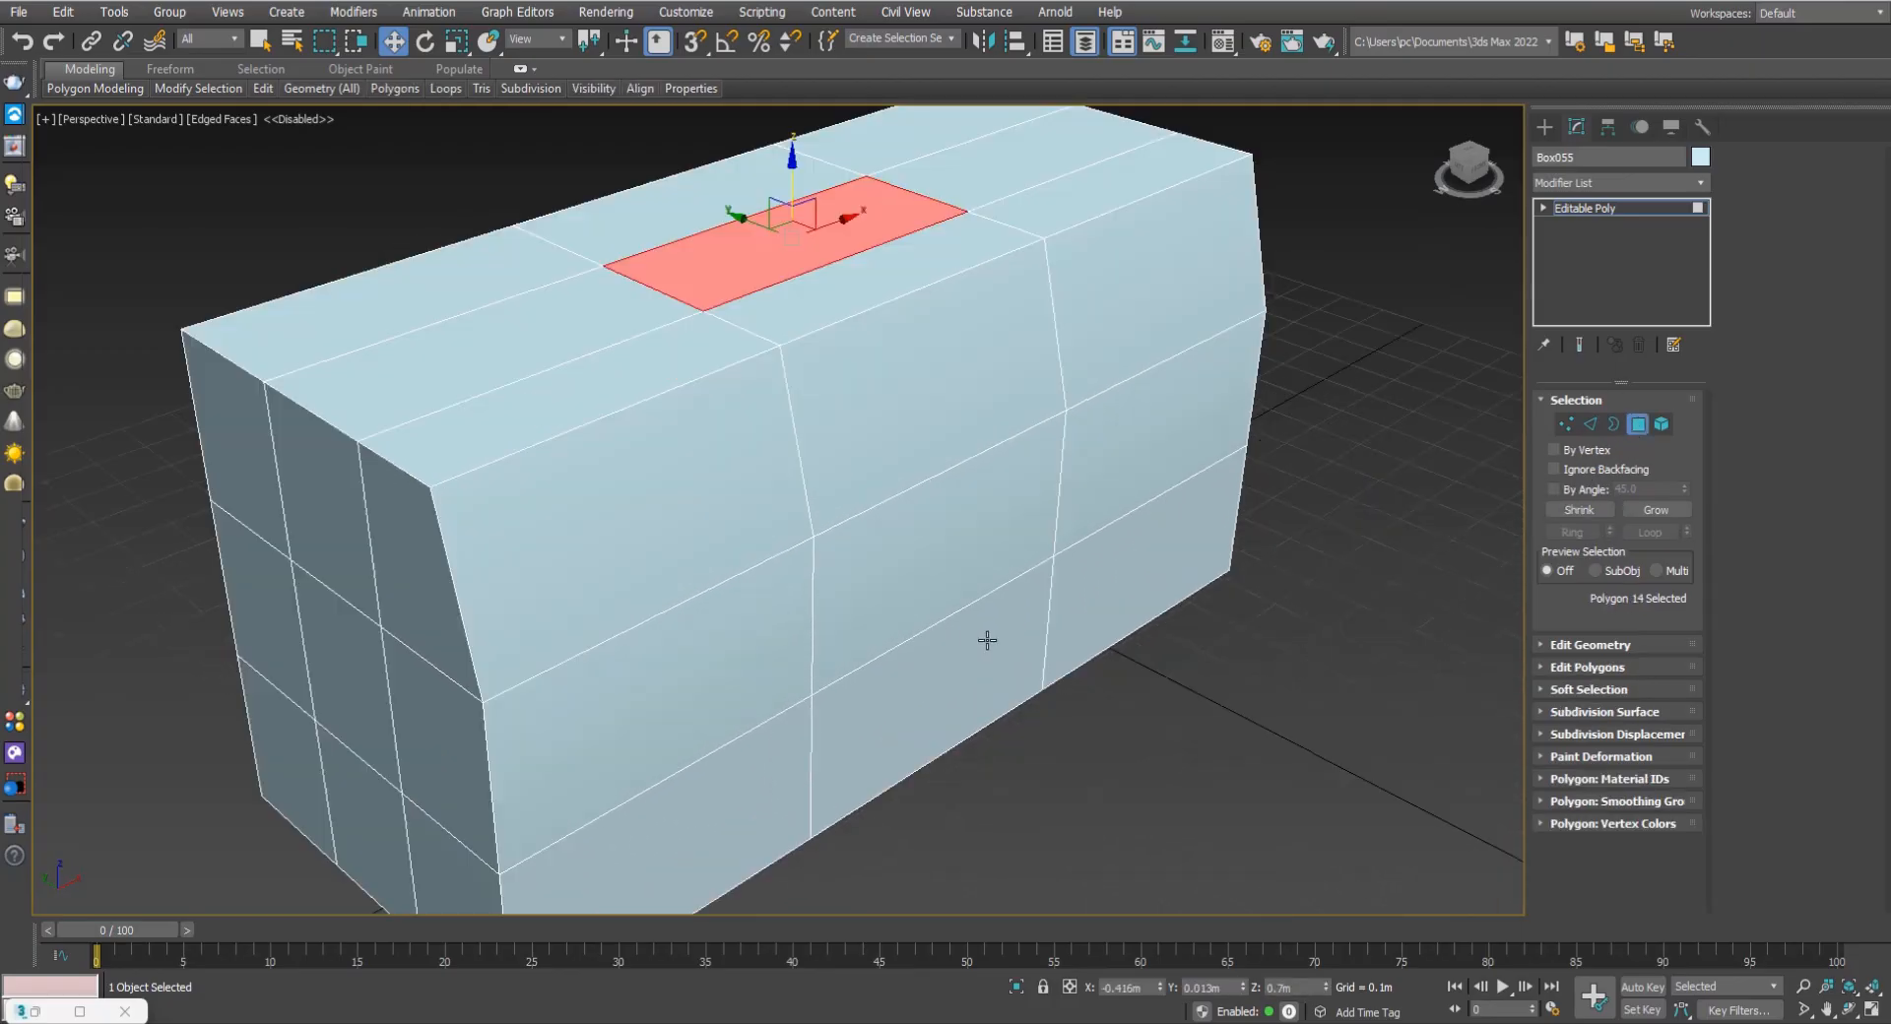
pyautogui.moveTo(828, 519); pyautogui.dragTo(1078, 638, button='middle')
pyautogui.click(930, 657)
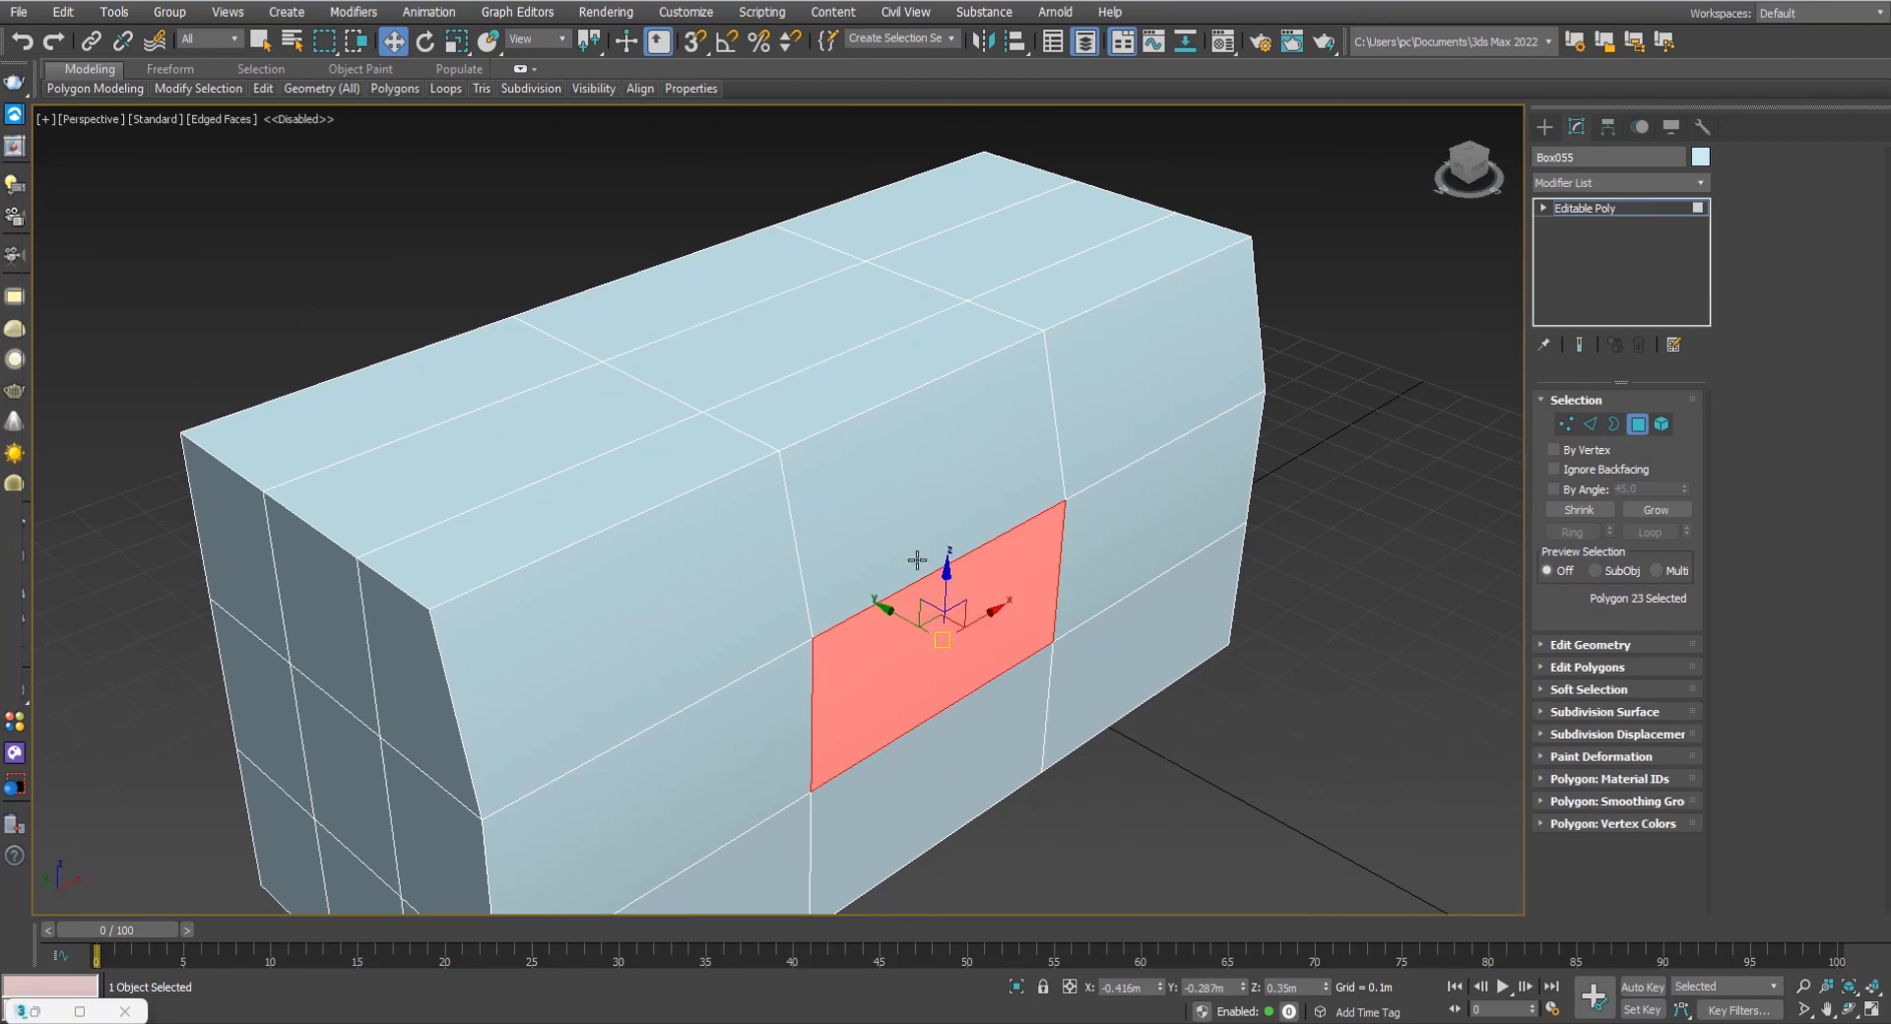
pyautogui.press('Delete')
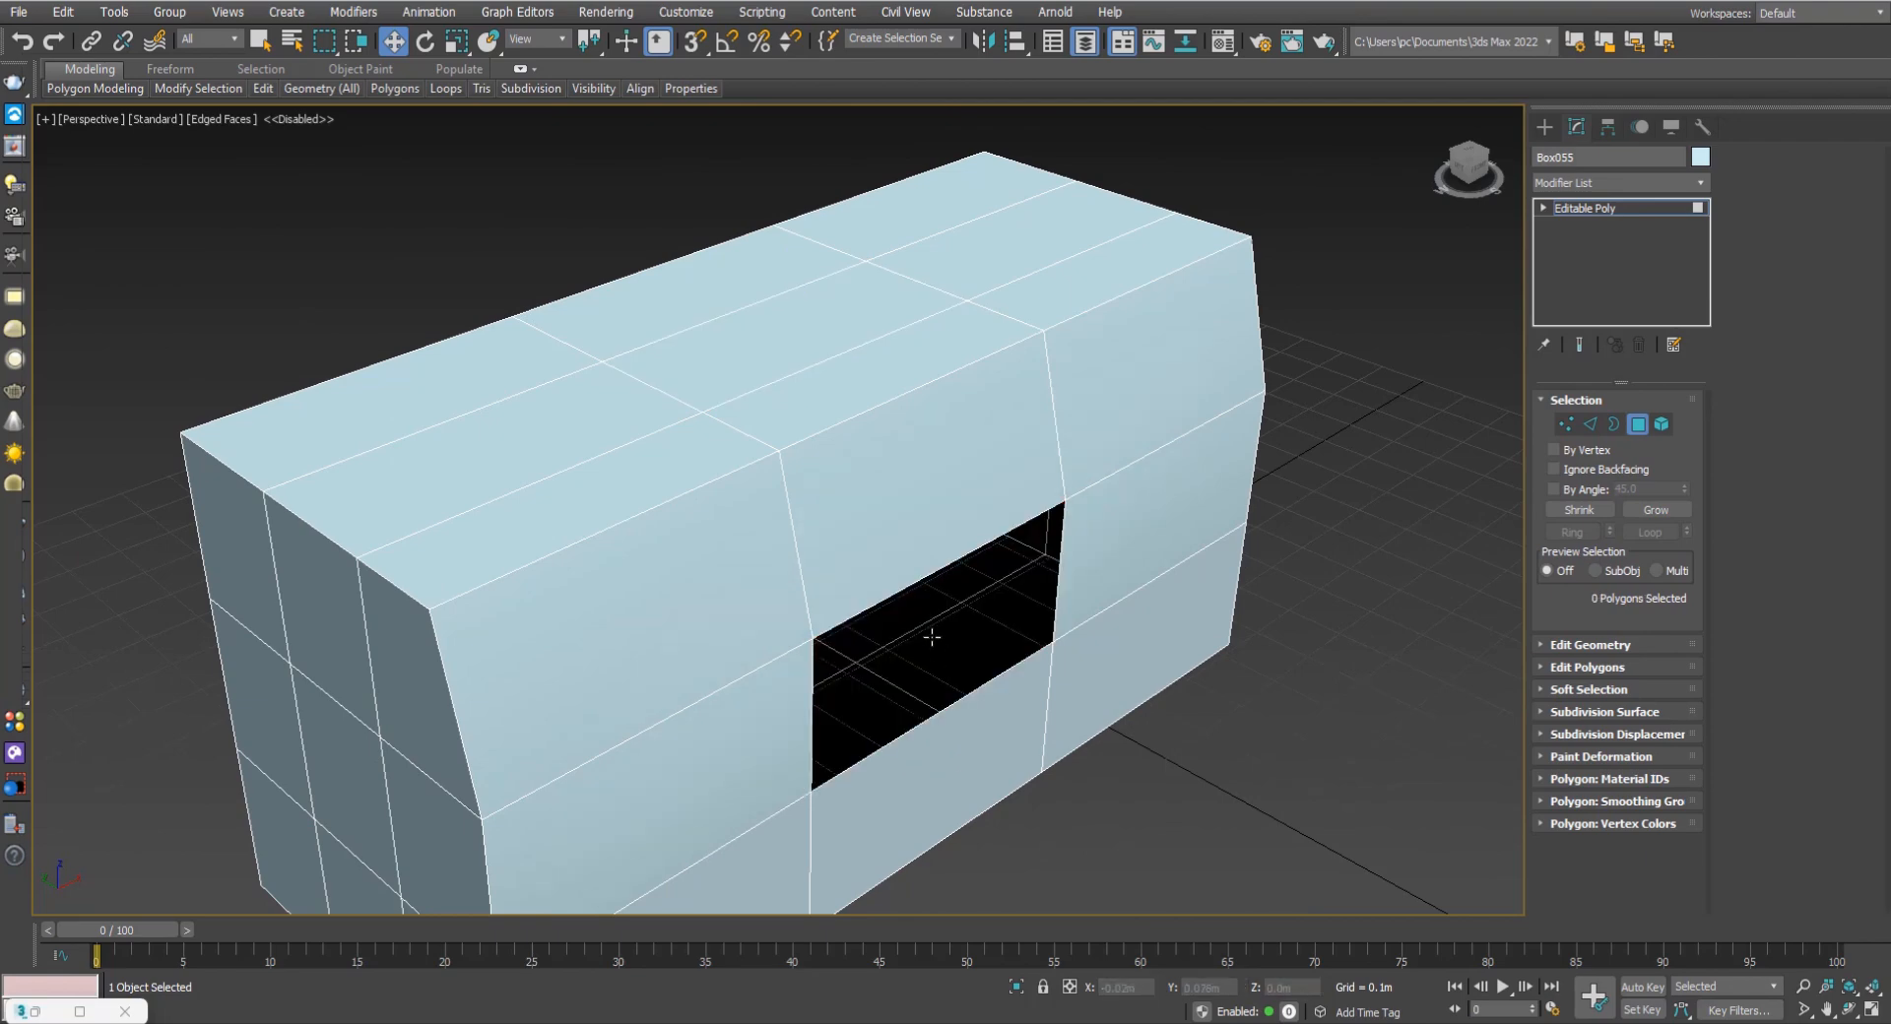
pyautogui.moveTo(964, 575); pyautogui.dragTo(995, 532, button='middle')
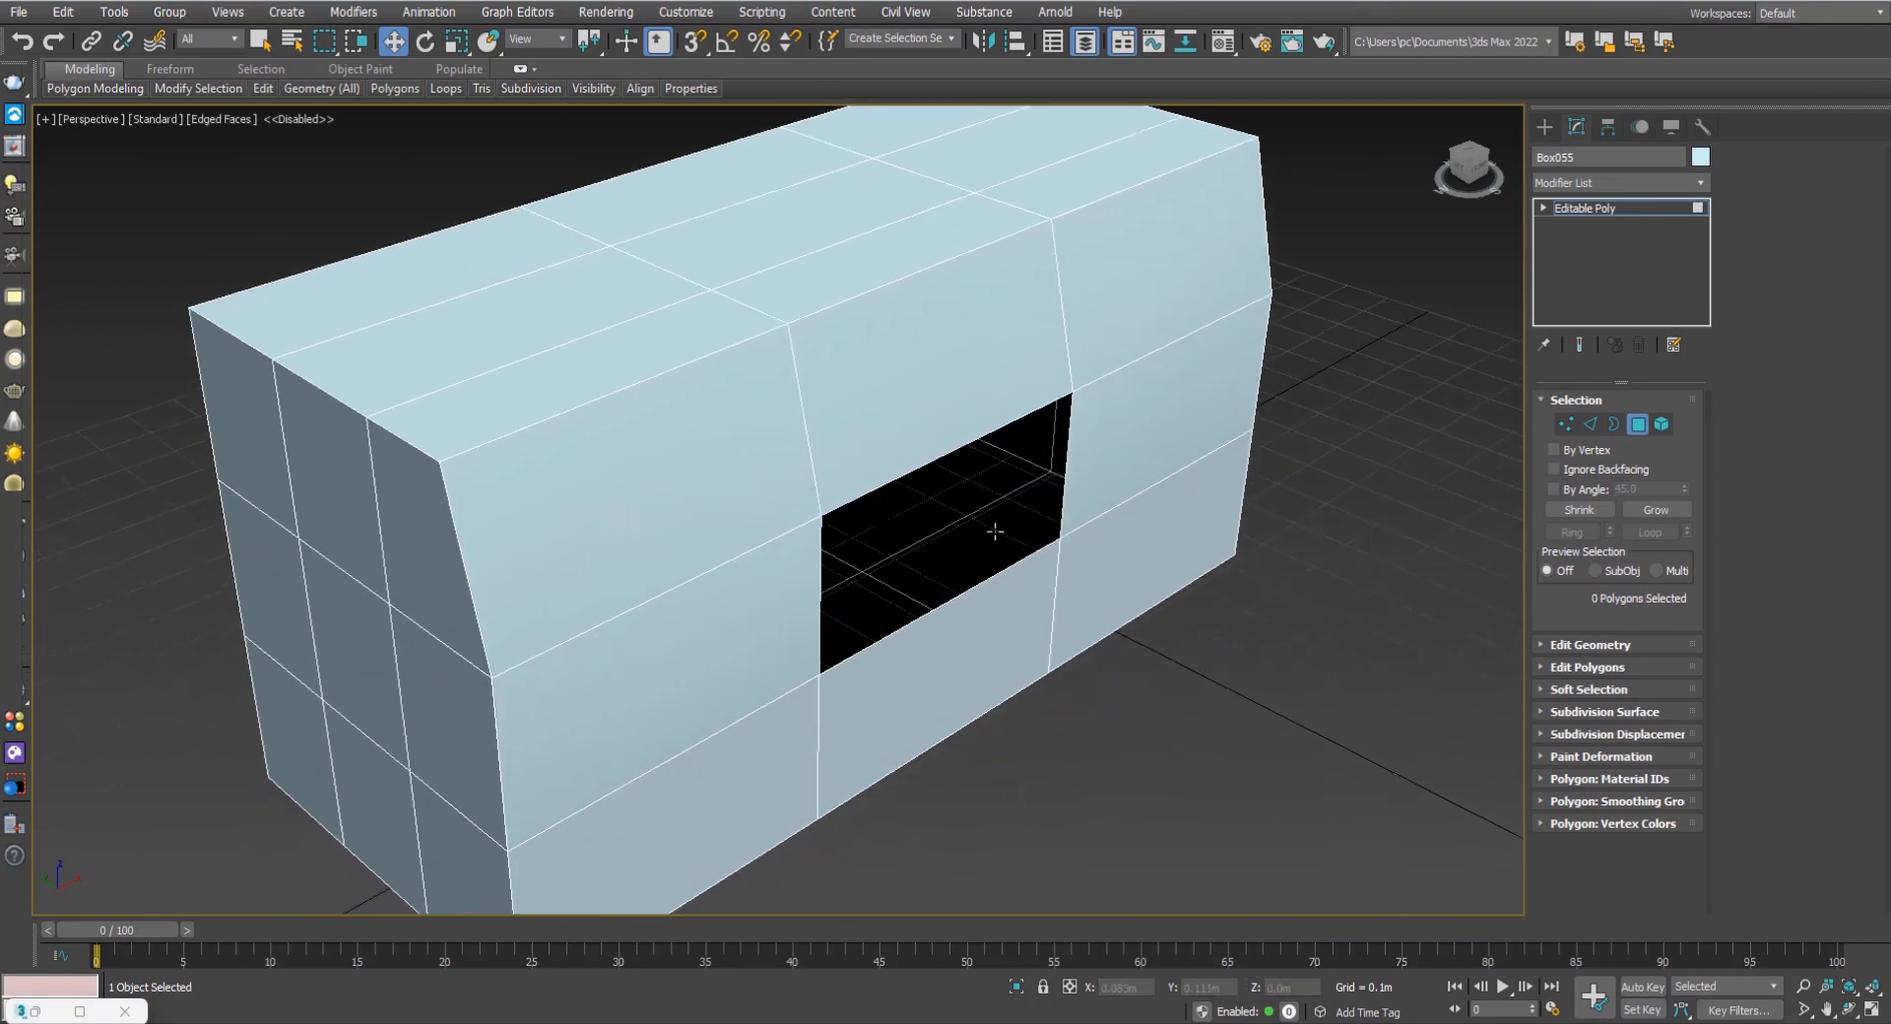
# Switch to Border sub-object level and select the open border around the hole in the box's long side.
pyautogui.click(1614, 424)
pyautogui.scroll(3, 962, 434)
pyautogui.click(964, 438)
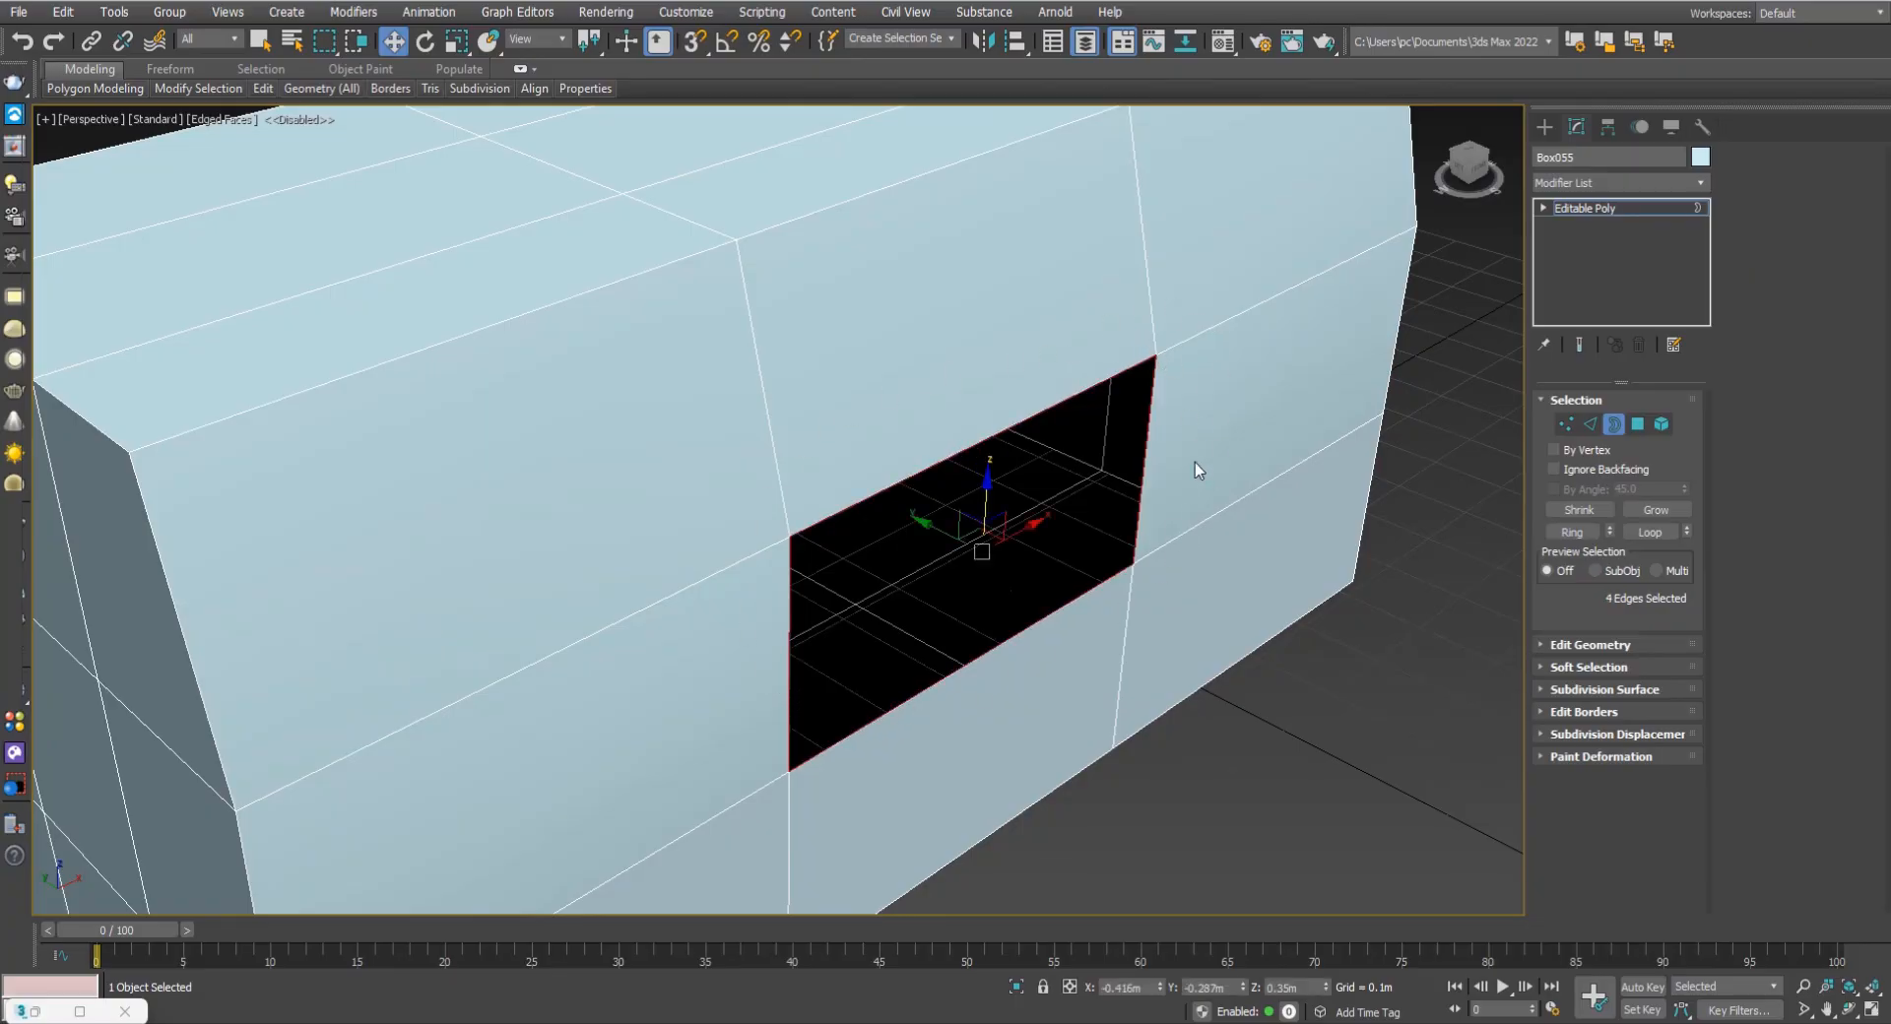
pyautogui.keyDown('alt'); pyautogui.moveTo(986, 594); pyautogui.dragTo(1078, 582, button='middle'); pyautogui.keyUp('alt')
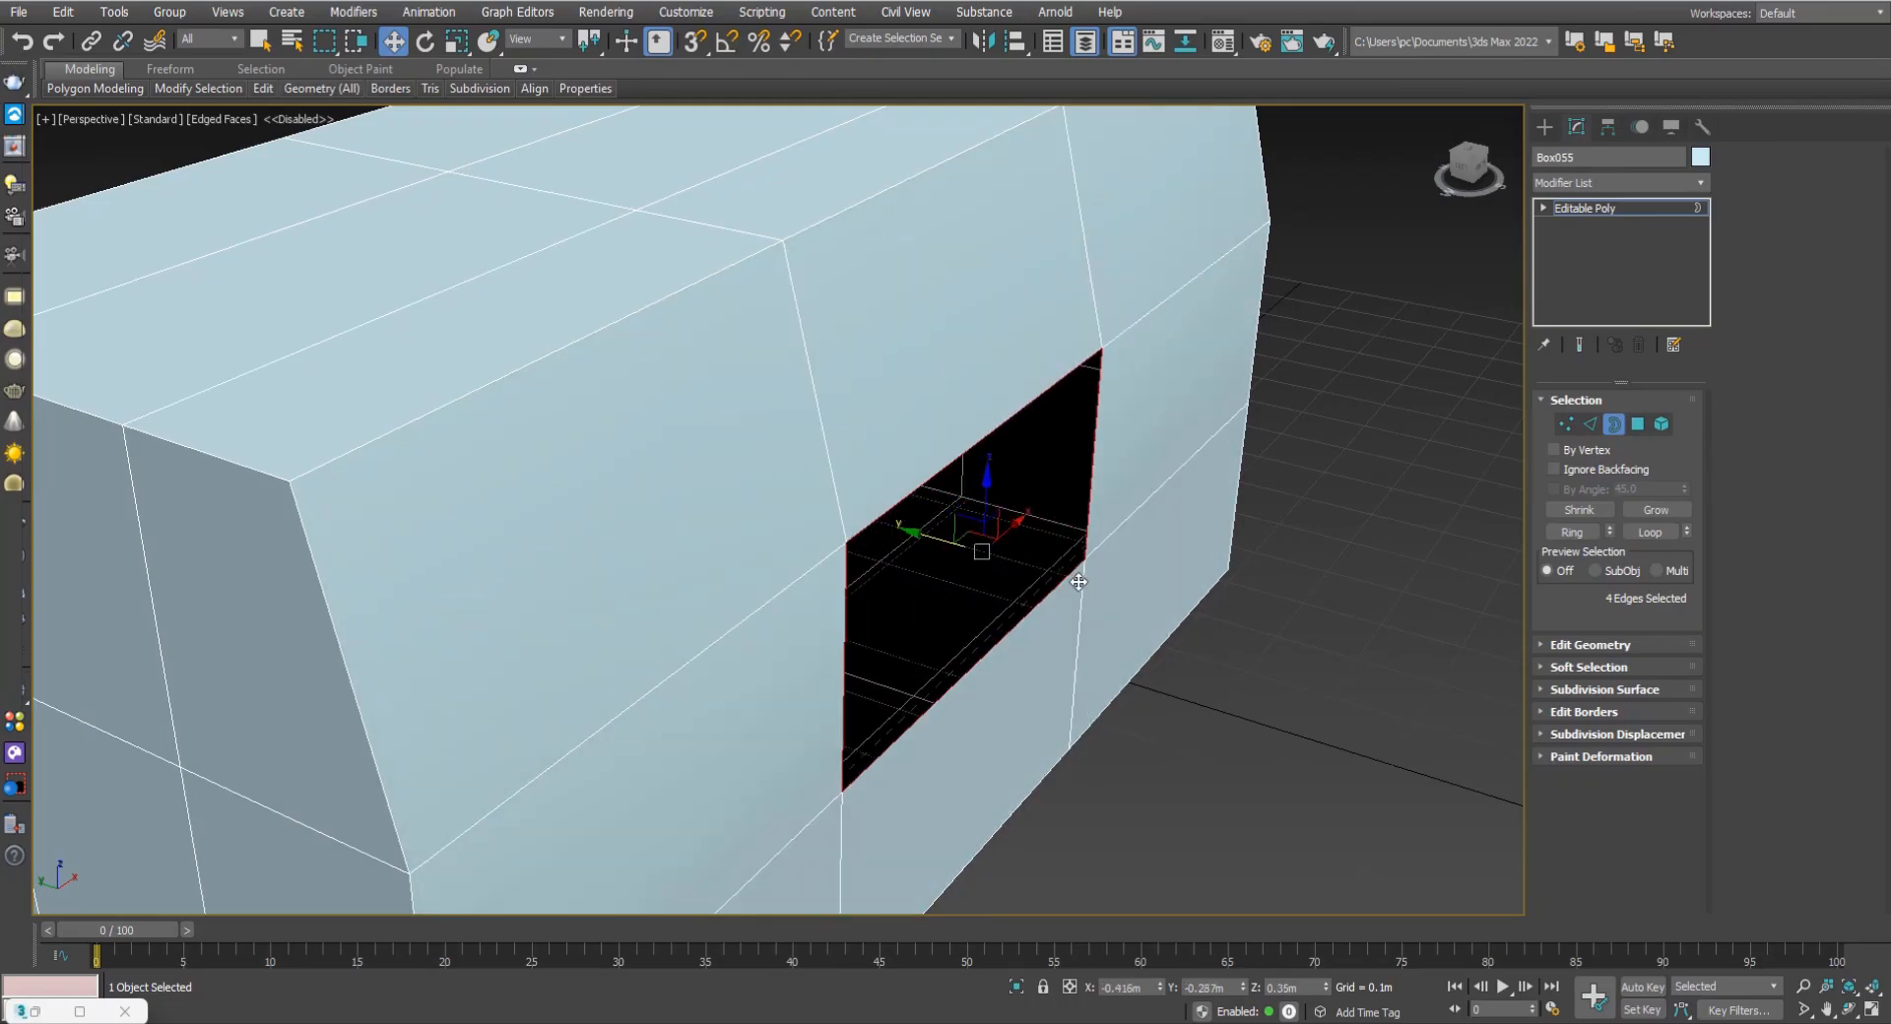
# Undo the border selection and the polygon deletion to close the hole in the long side.
pyautogui.hotkey('ctrl', 'z')
pyautogui.hotkey('ctrl', 'z')
pyautogui.moveTo(1267, 618); pyautogui.dragTo(1167, 586, button='middle')
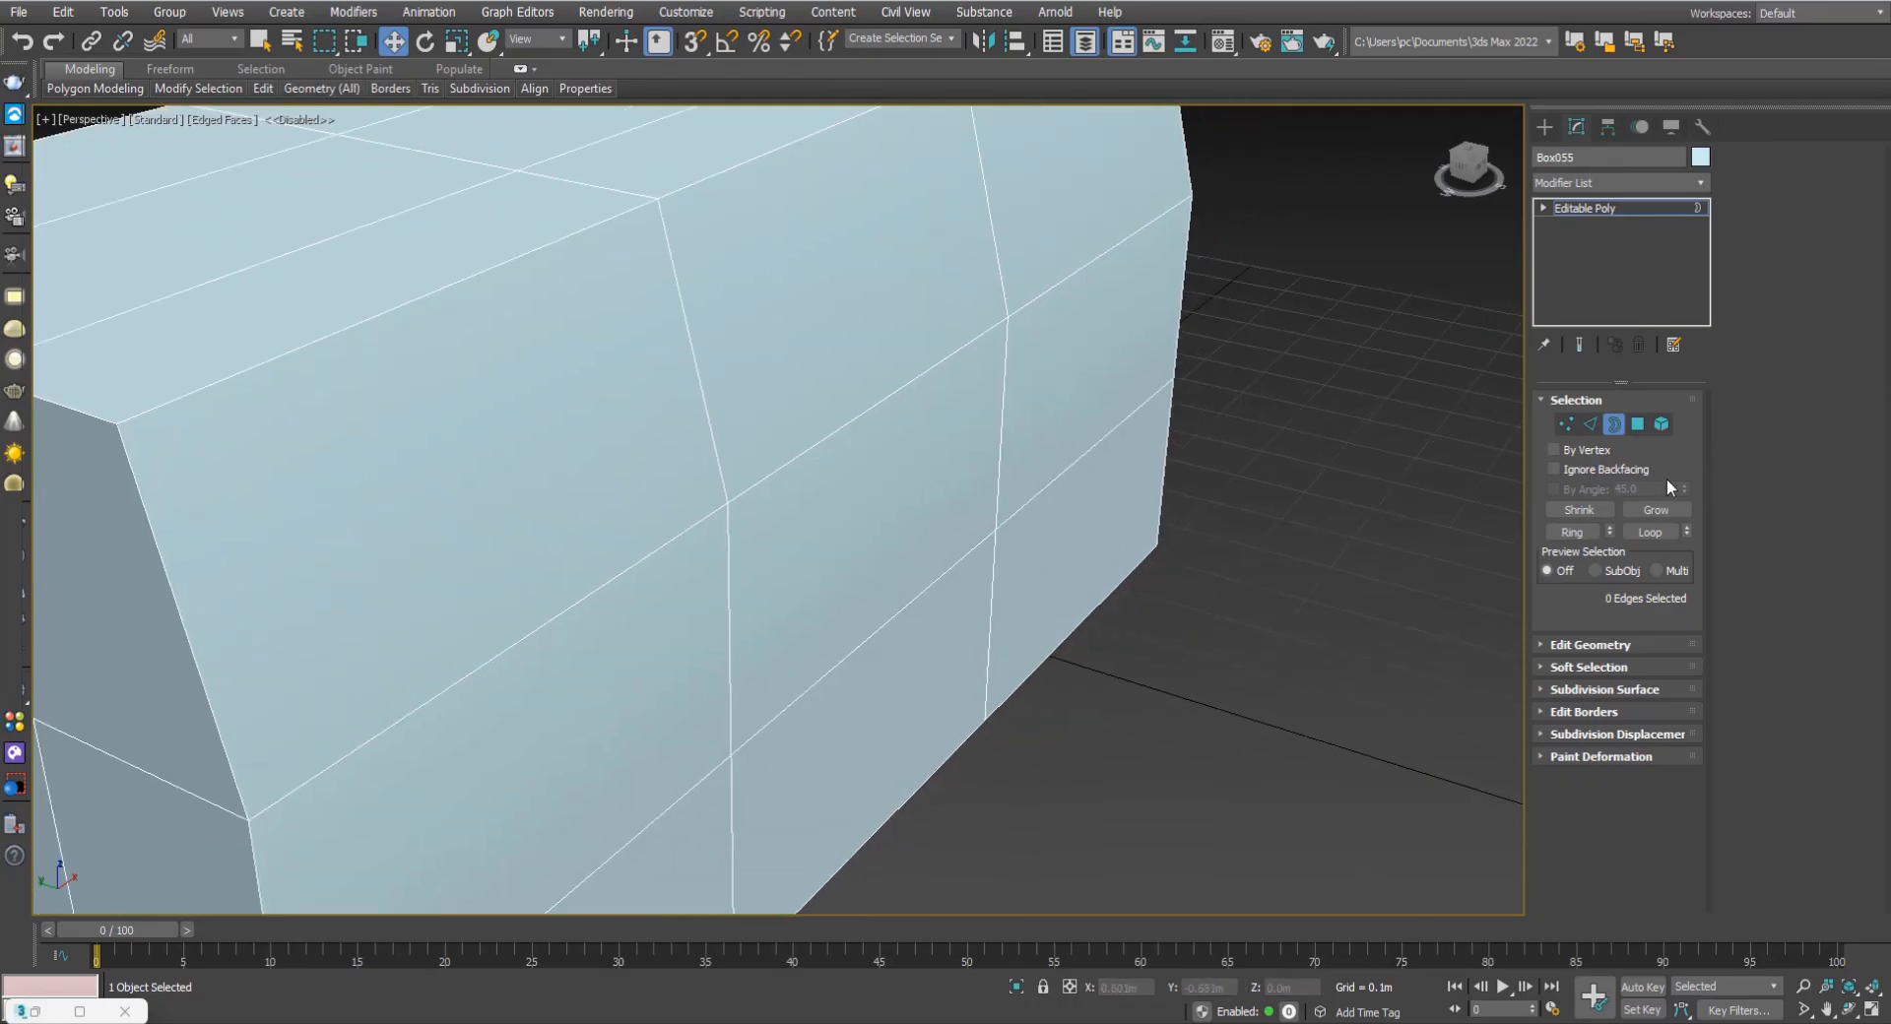
# Switch to Element sub-object level and select the entire box as one element.
pyautogui.click(1662, 425)
pyautogui.click(1322, 553)
pyautogui.click(1026, 511)
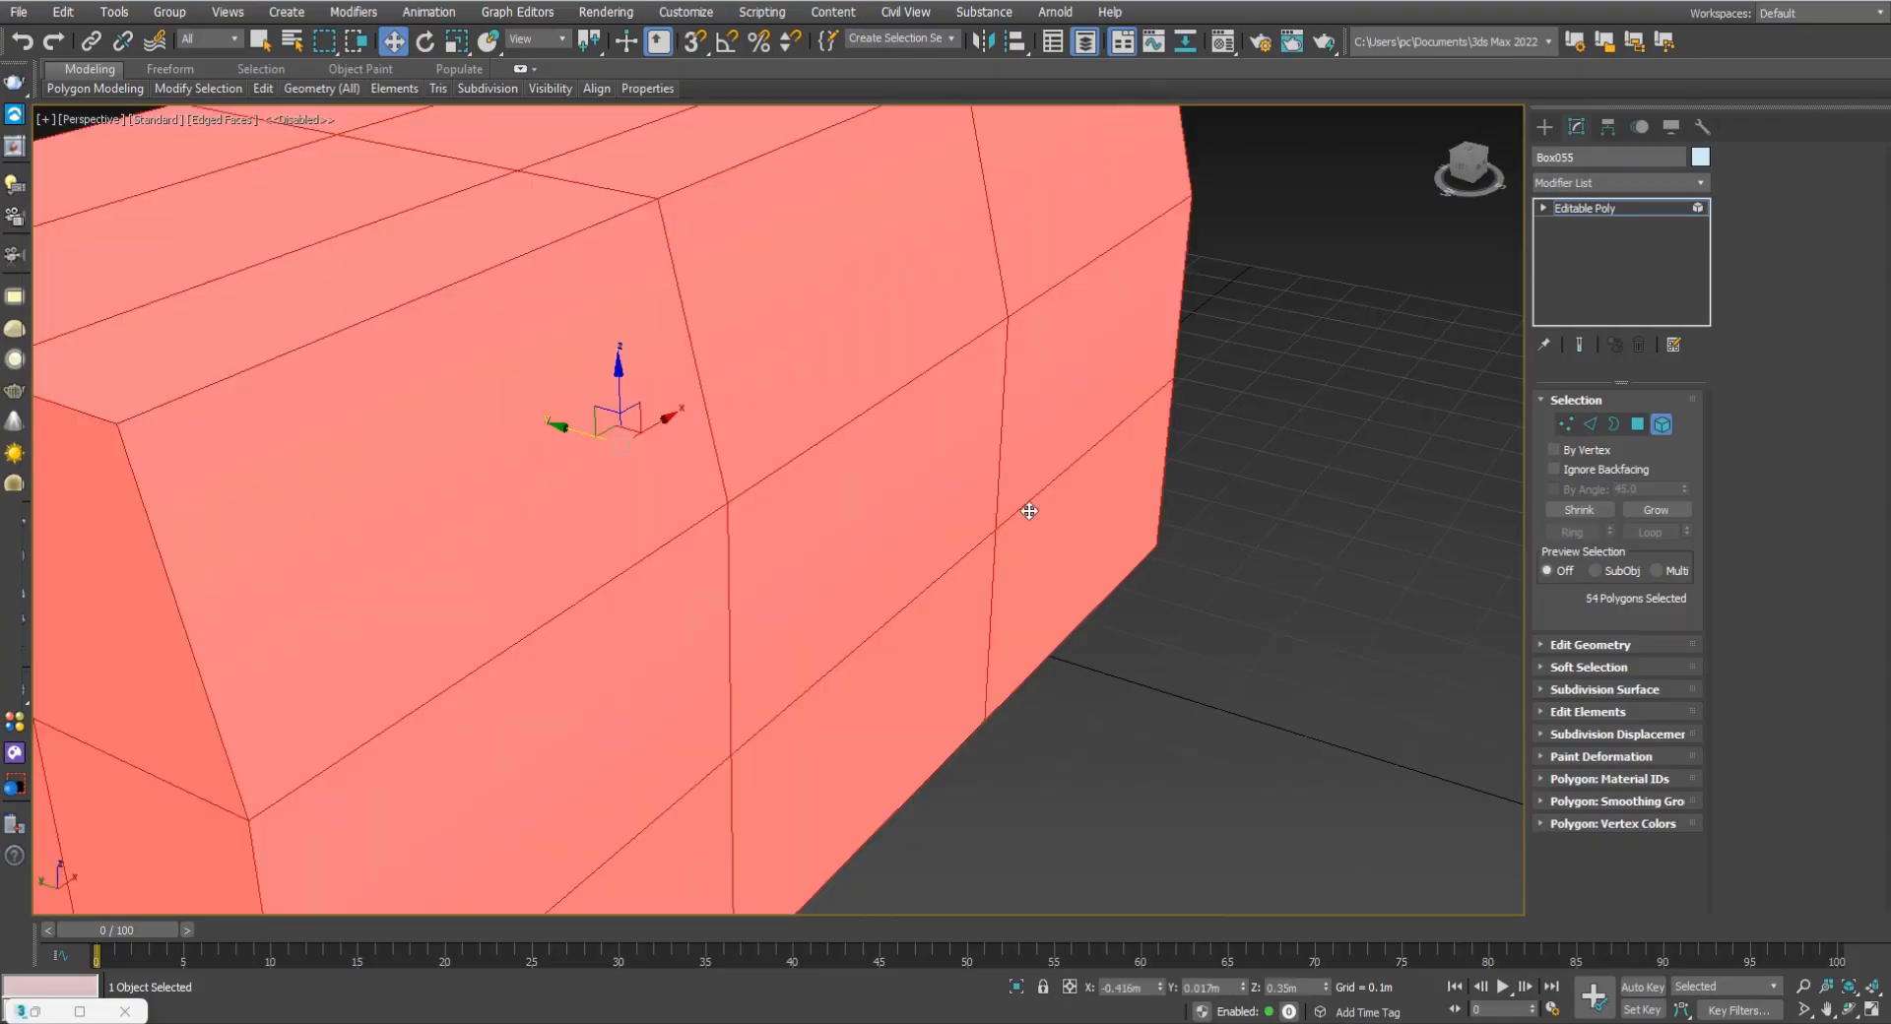
pyautogui.scroll(-5, 560, 543)
pyautogui.keyDown('alt'); pyautogui.moveTo(560, 543); pyautogui.dragTo(688, 537, button='middle'); pyautogui.keyUp('alt')
pyautogui.scroll(2, 635, 529)
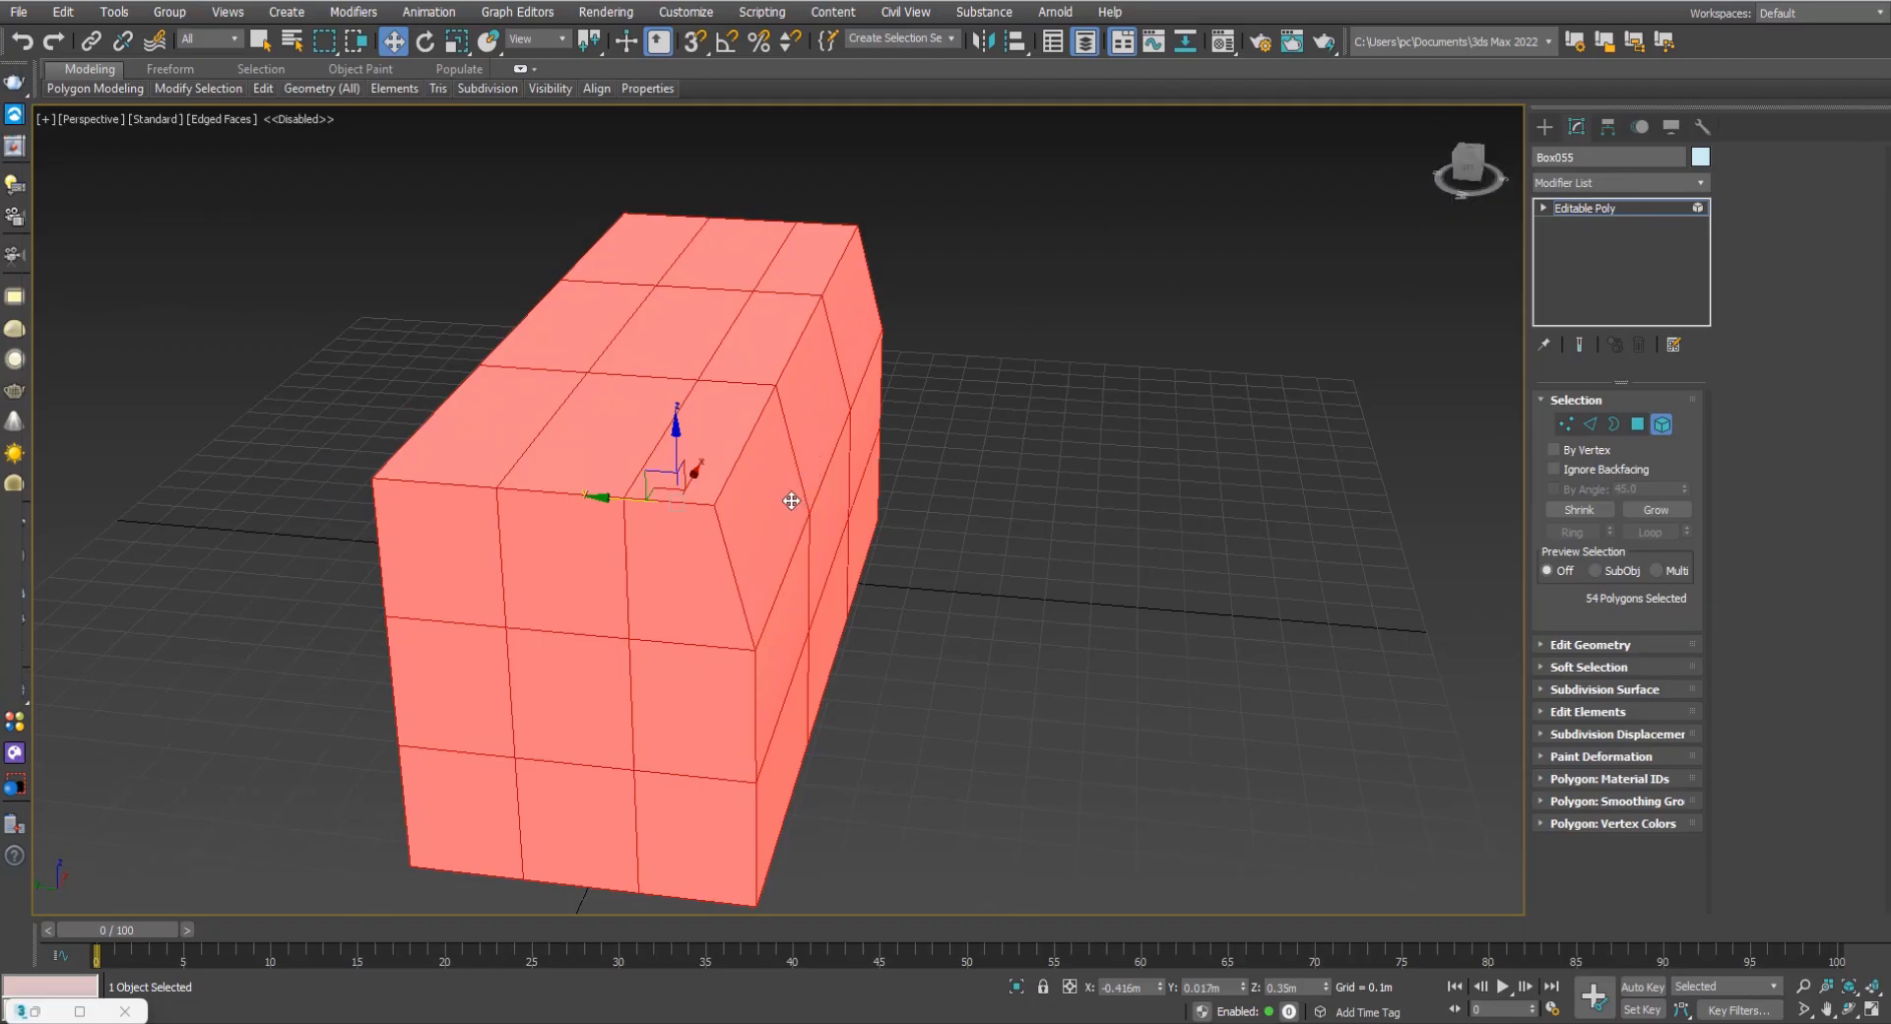
pyautogui.click(1216, 533)
pyautogui.click(798, 561)
pyautogui.moveTo(799, 560); pyautogui.dragTo(858, 485, button='middle')
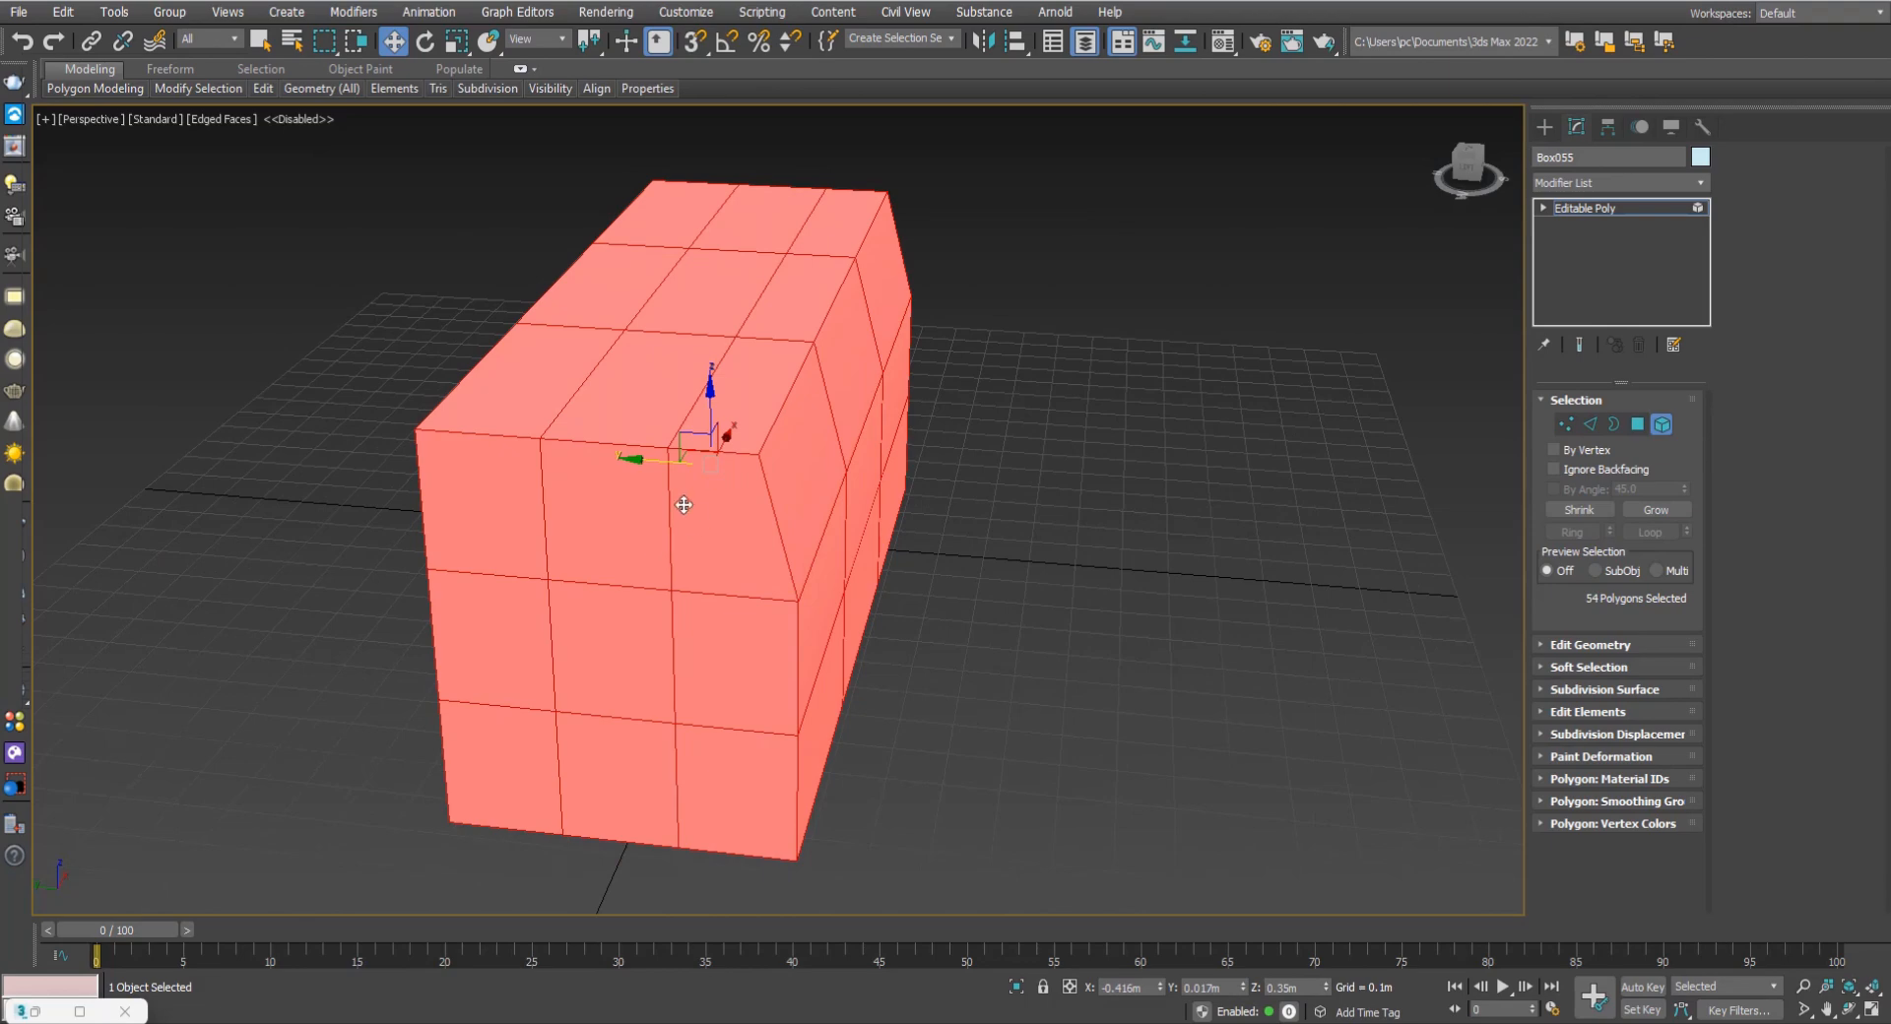
# Clone the selected box element along Y, using Clone To Element so the copy stays in the same object.
pyautogui.keyDown('shift'); pyautogui.moveTo(645, 461); pyautogui.dragTo(904, 504); pyautogui.keyUp('shift')
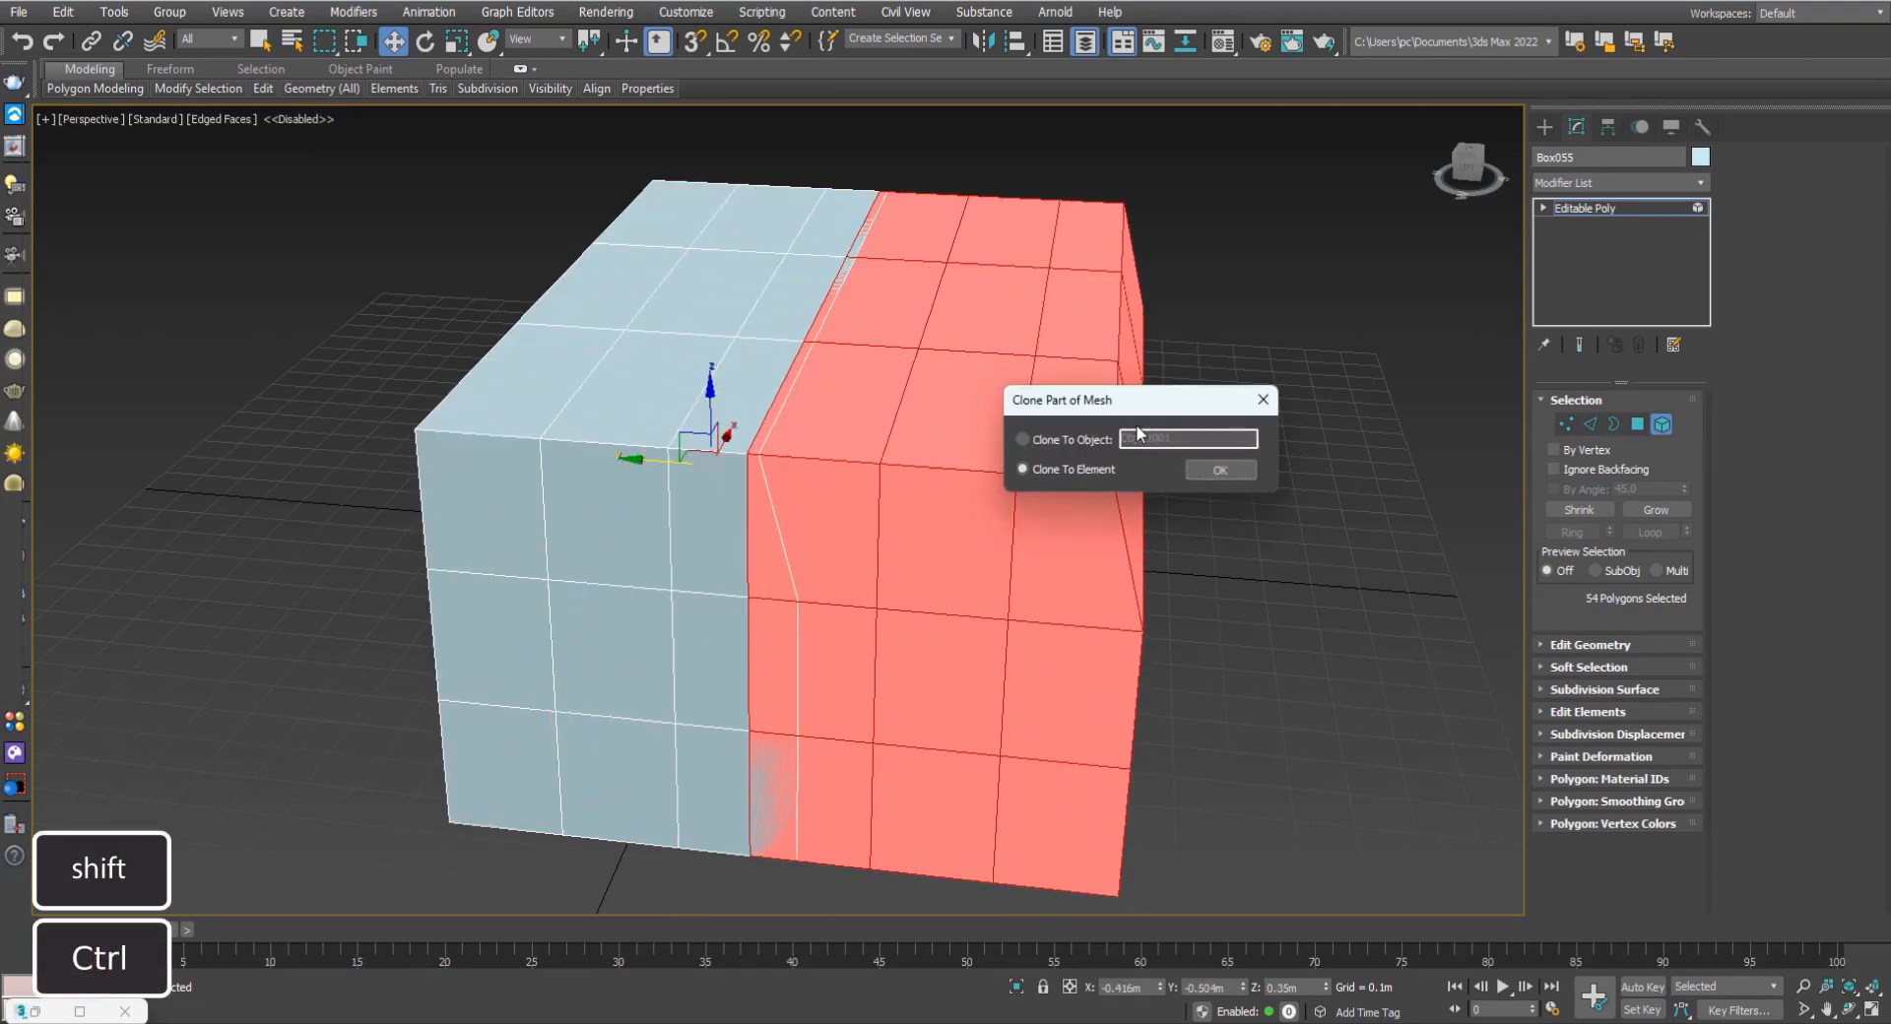
pyautogui.moveTo(1096, 403); pyautogui.dragTo(1151, 399)
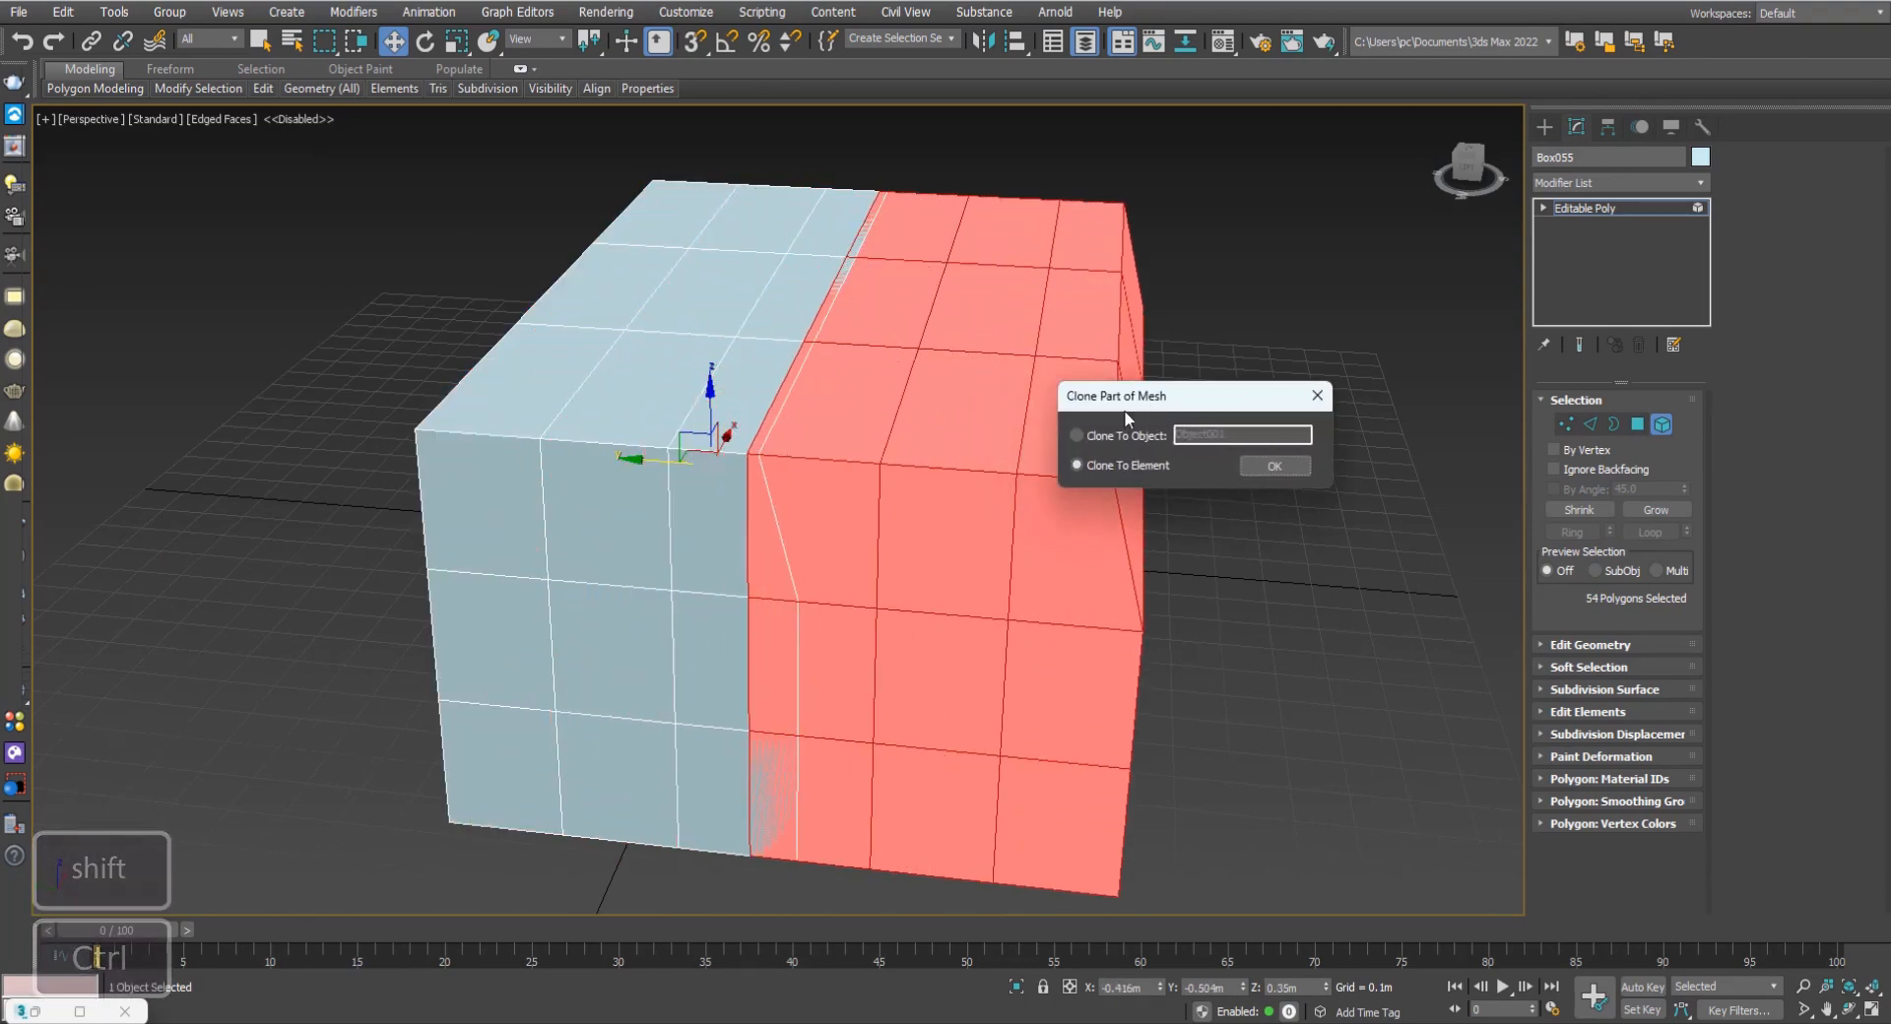
pyautogui.click(1098, 467)
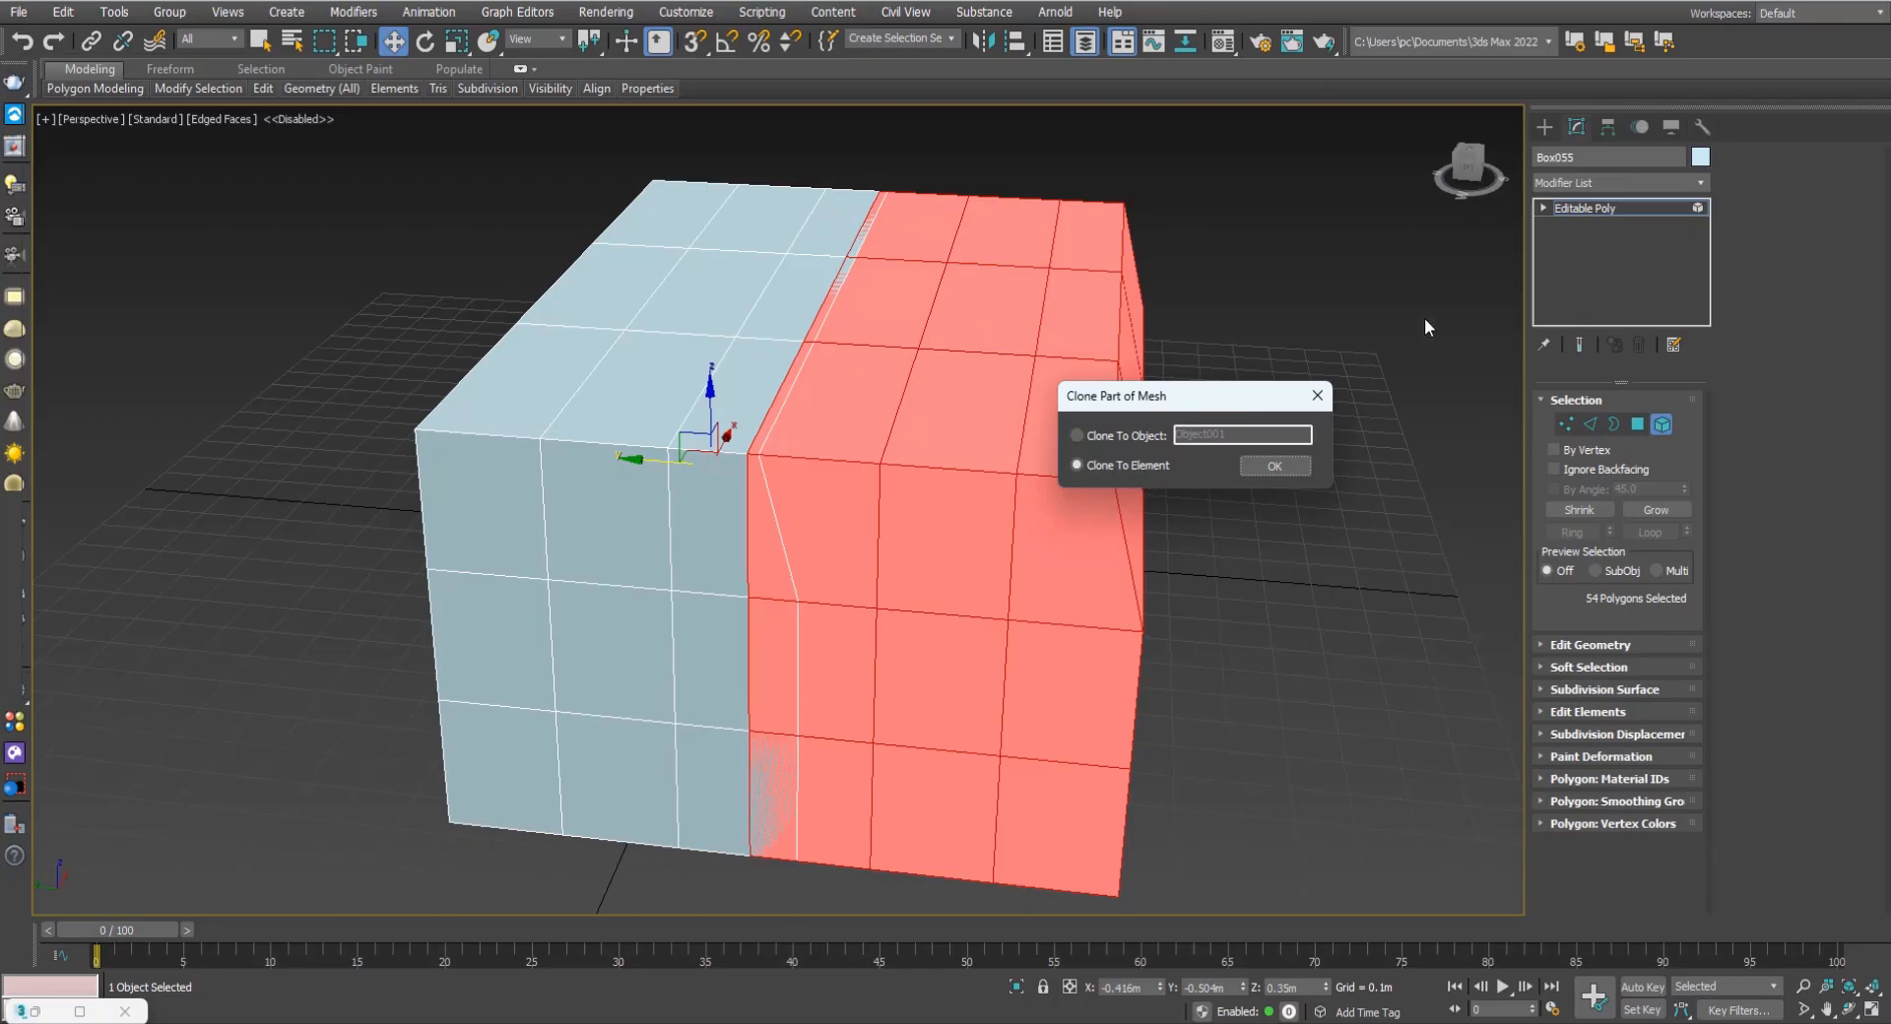
pyautogui.moveTo(1158, 405); pyautogui.dragTo(1164, 414)
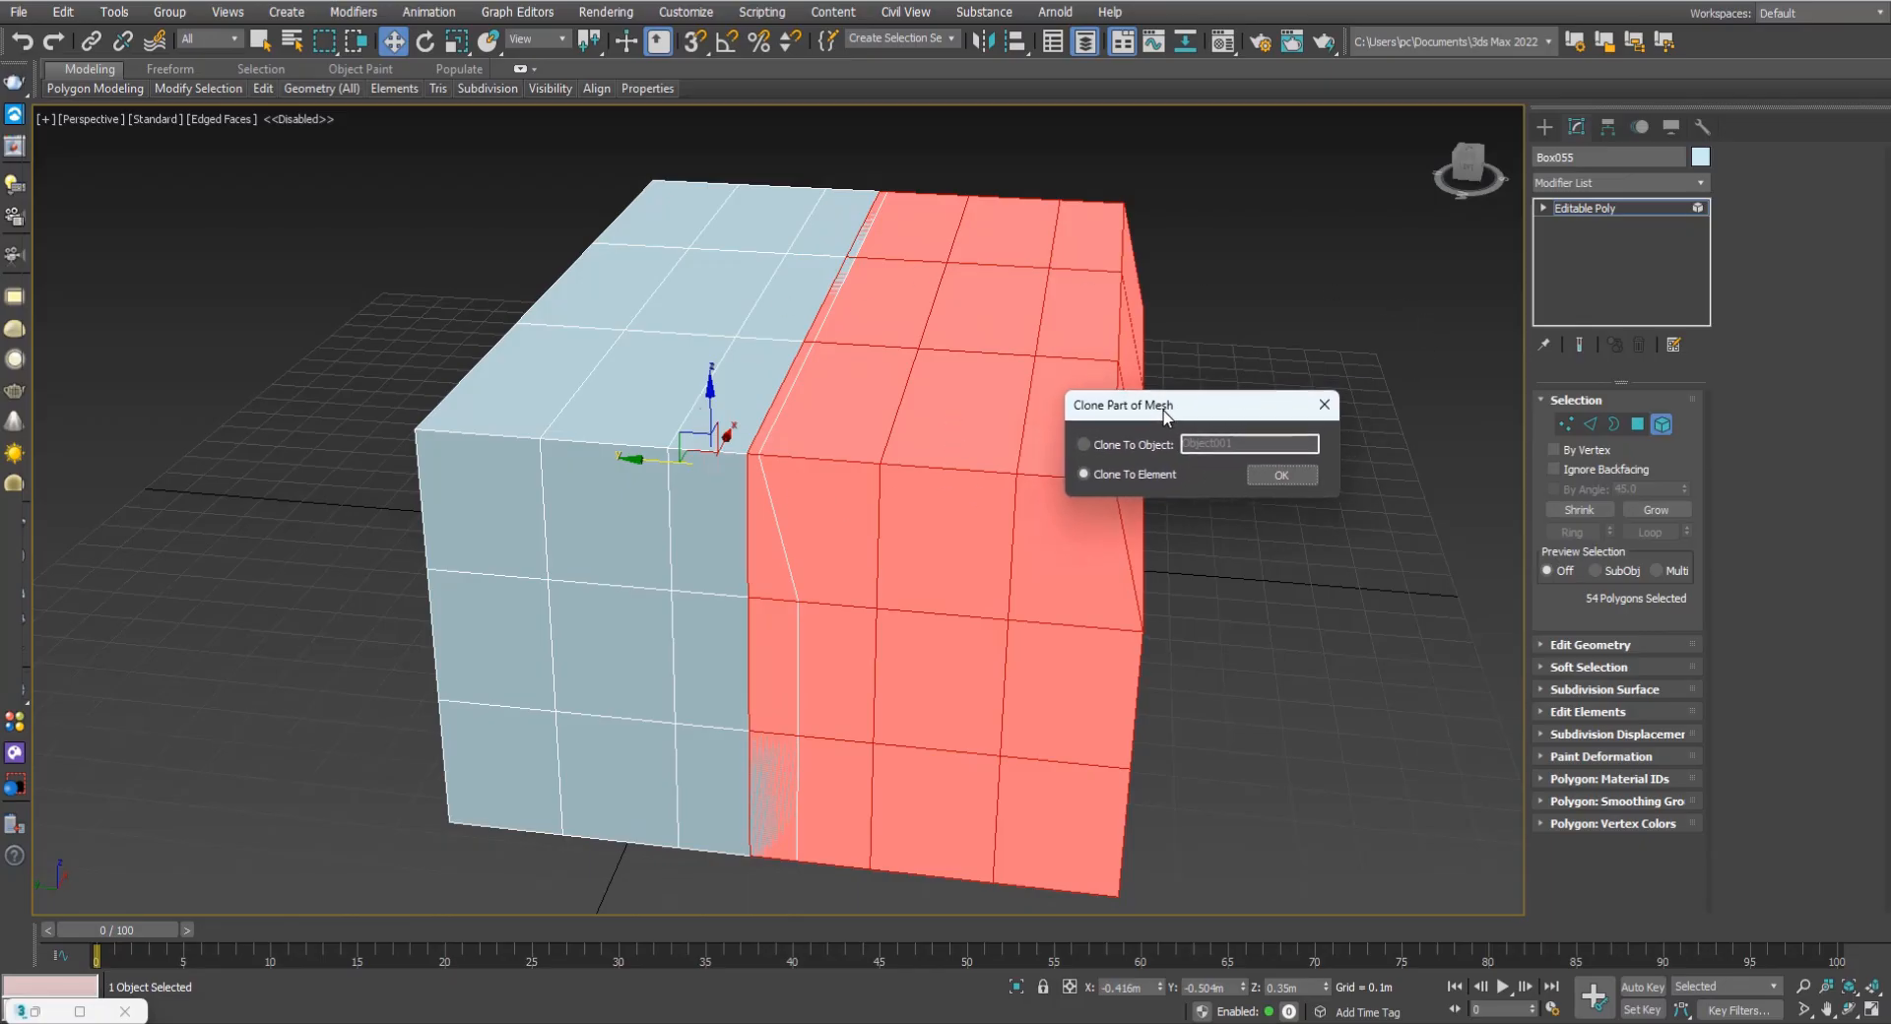
pyautogui.click(1091, 446)
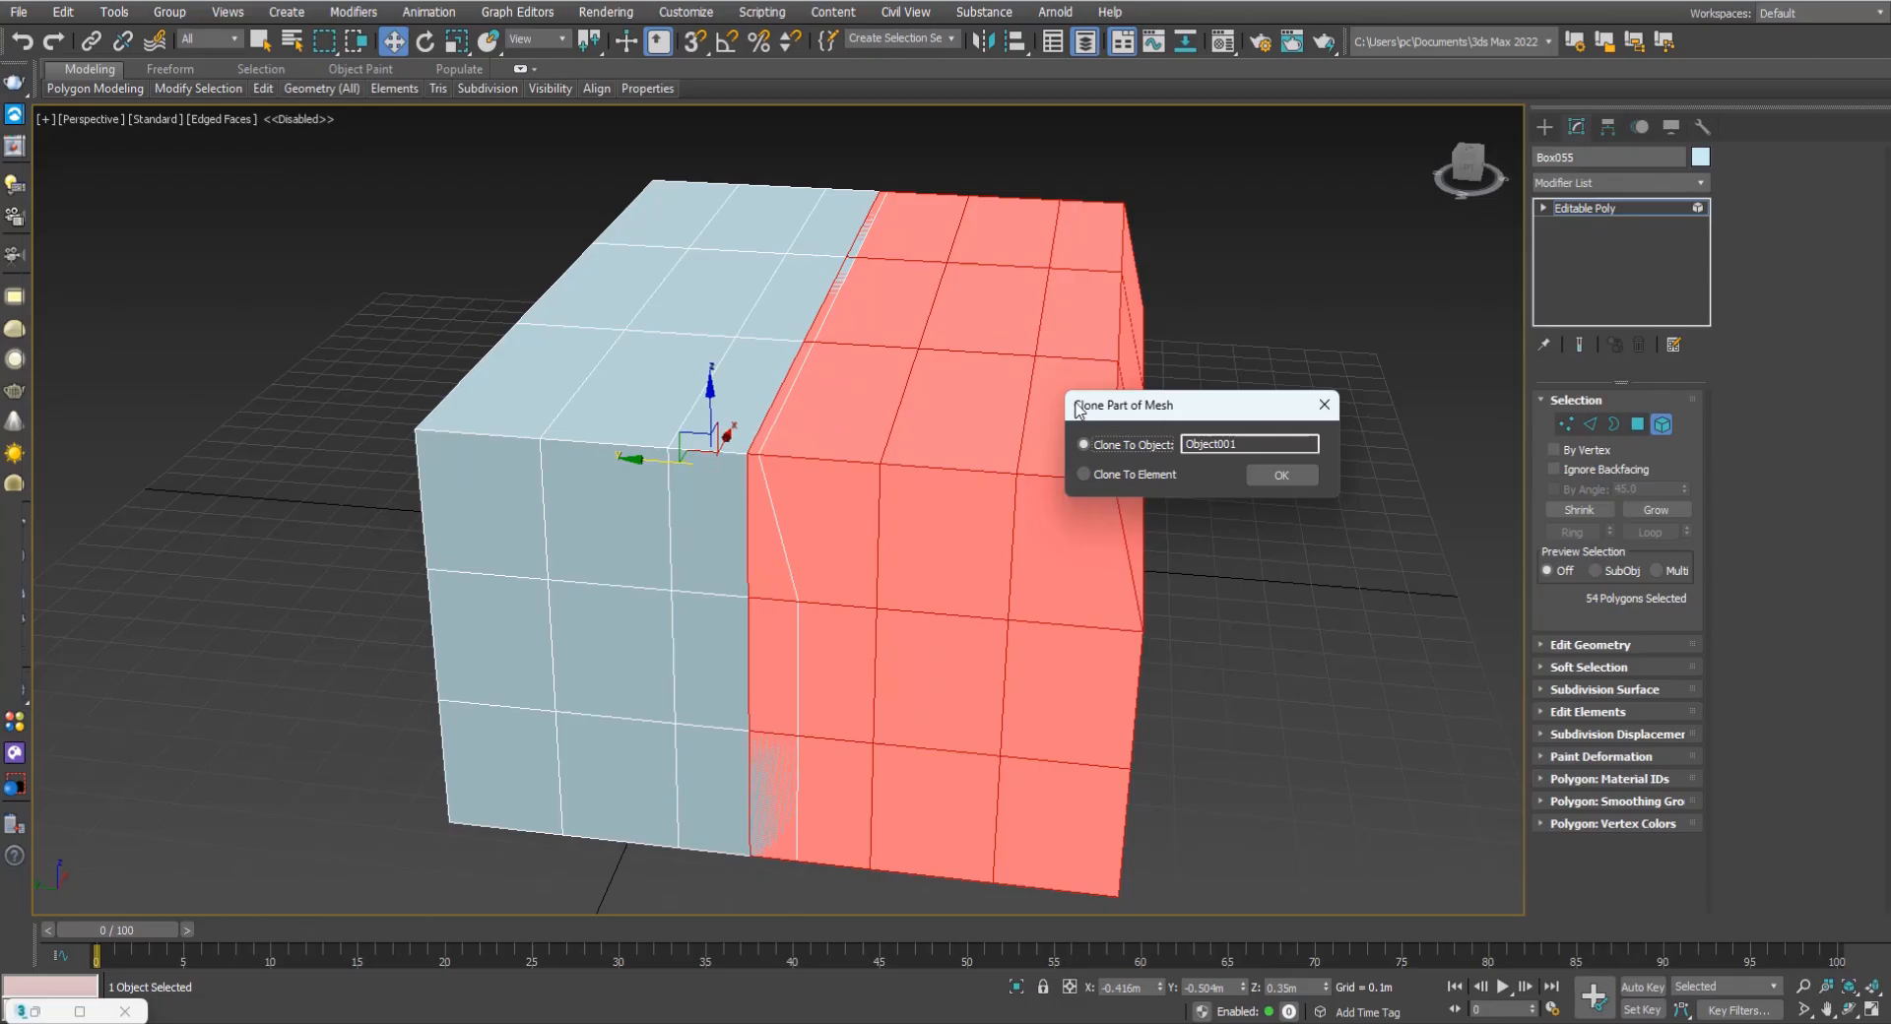
pyautogui.moveTo(1077, 409); pyautogui.dragTo(971, 409)
pyautogui.click(1029, 475)
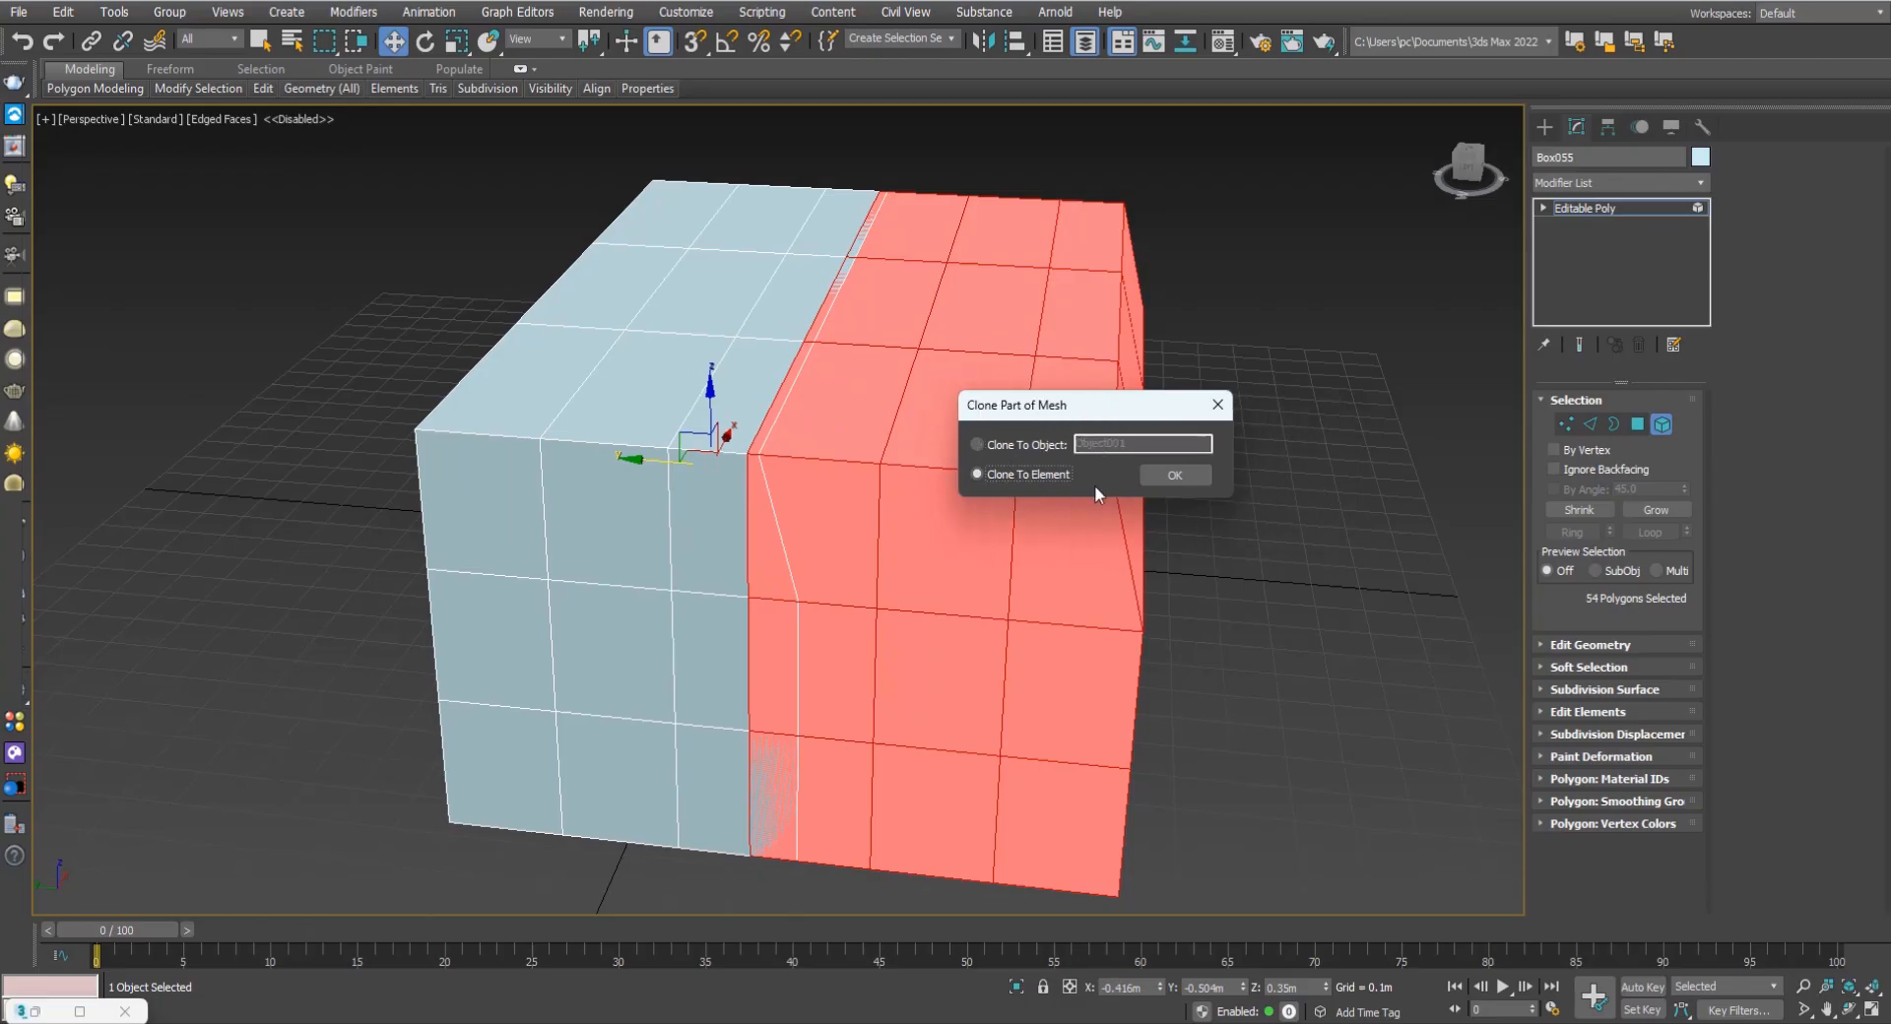
pyautogui.click(1178, 478)
pyautogui.moveTo(932, 514); pyautogui.dragTo(1132, 558, button='middle')
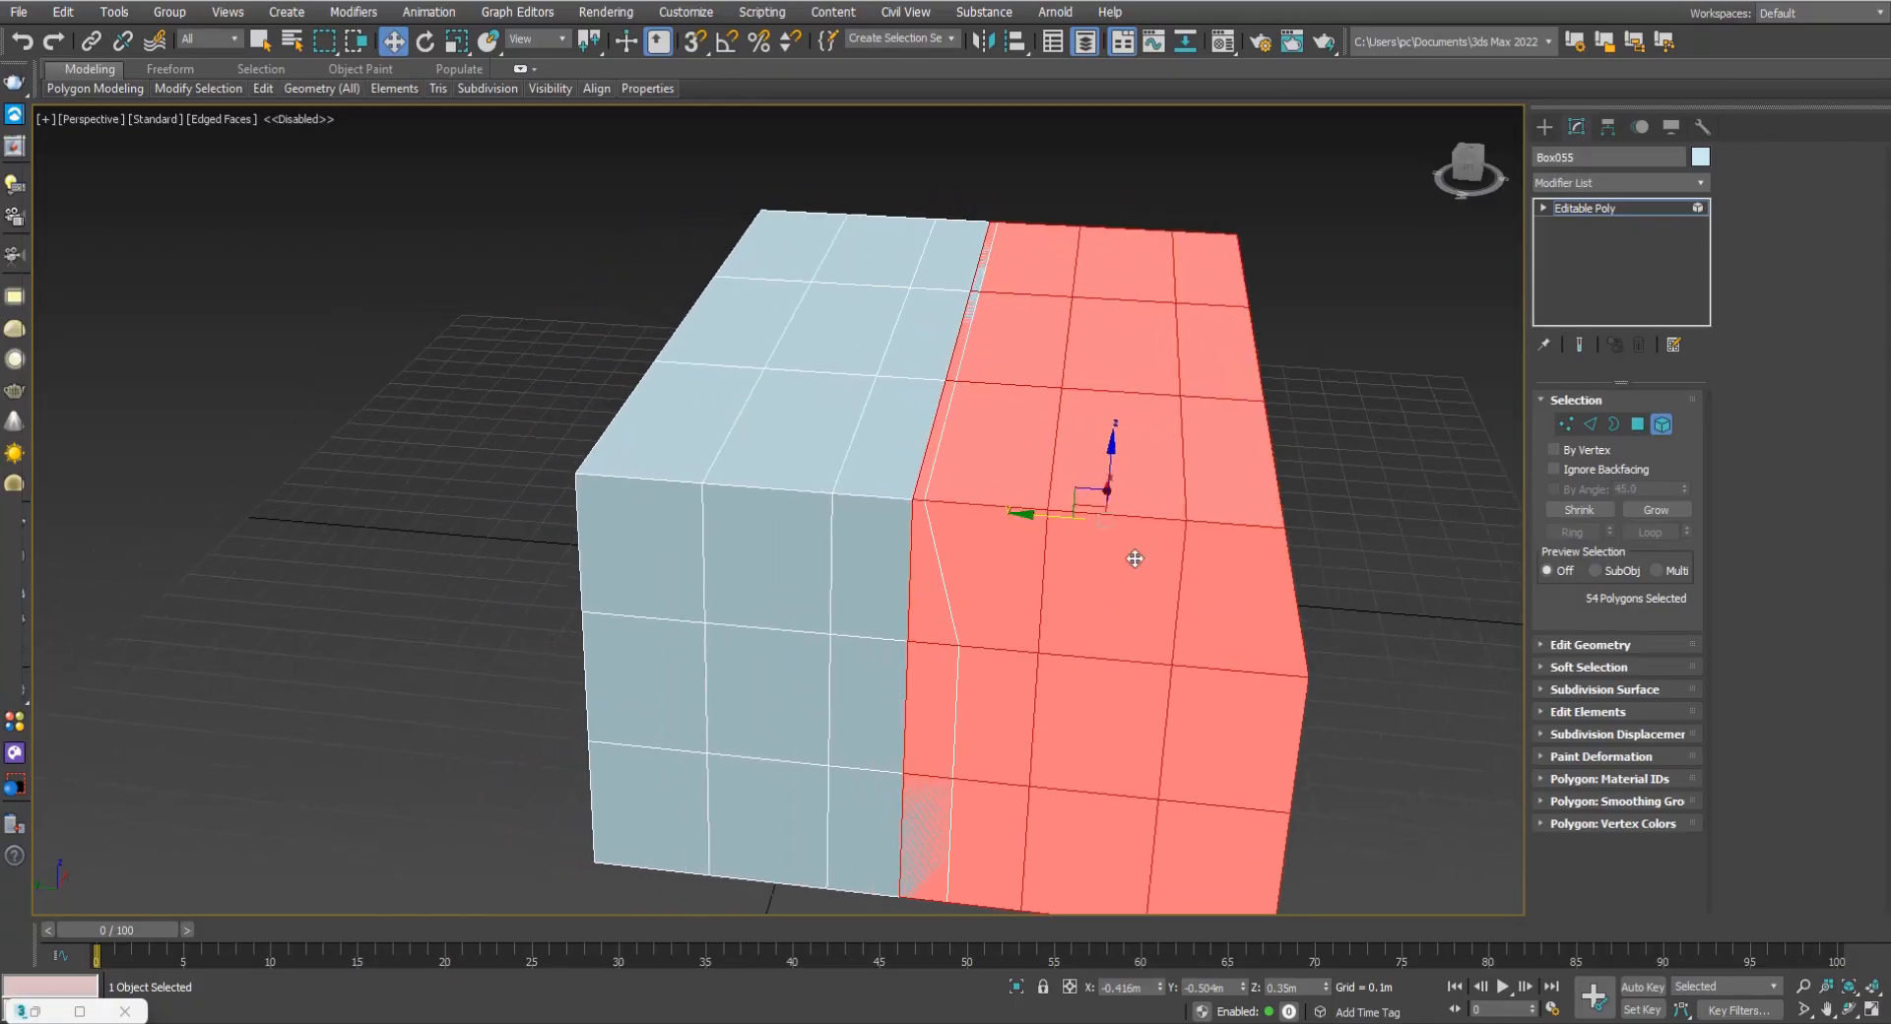
# At Polygon sub-object level, select the original box's upper row on the end face and the top-face strip beside the clone.
pyautogui.click(1641, 424)
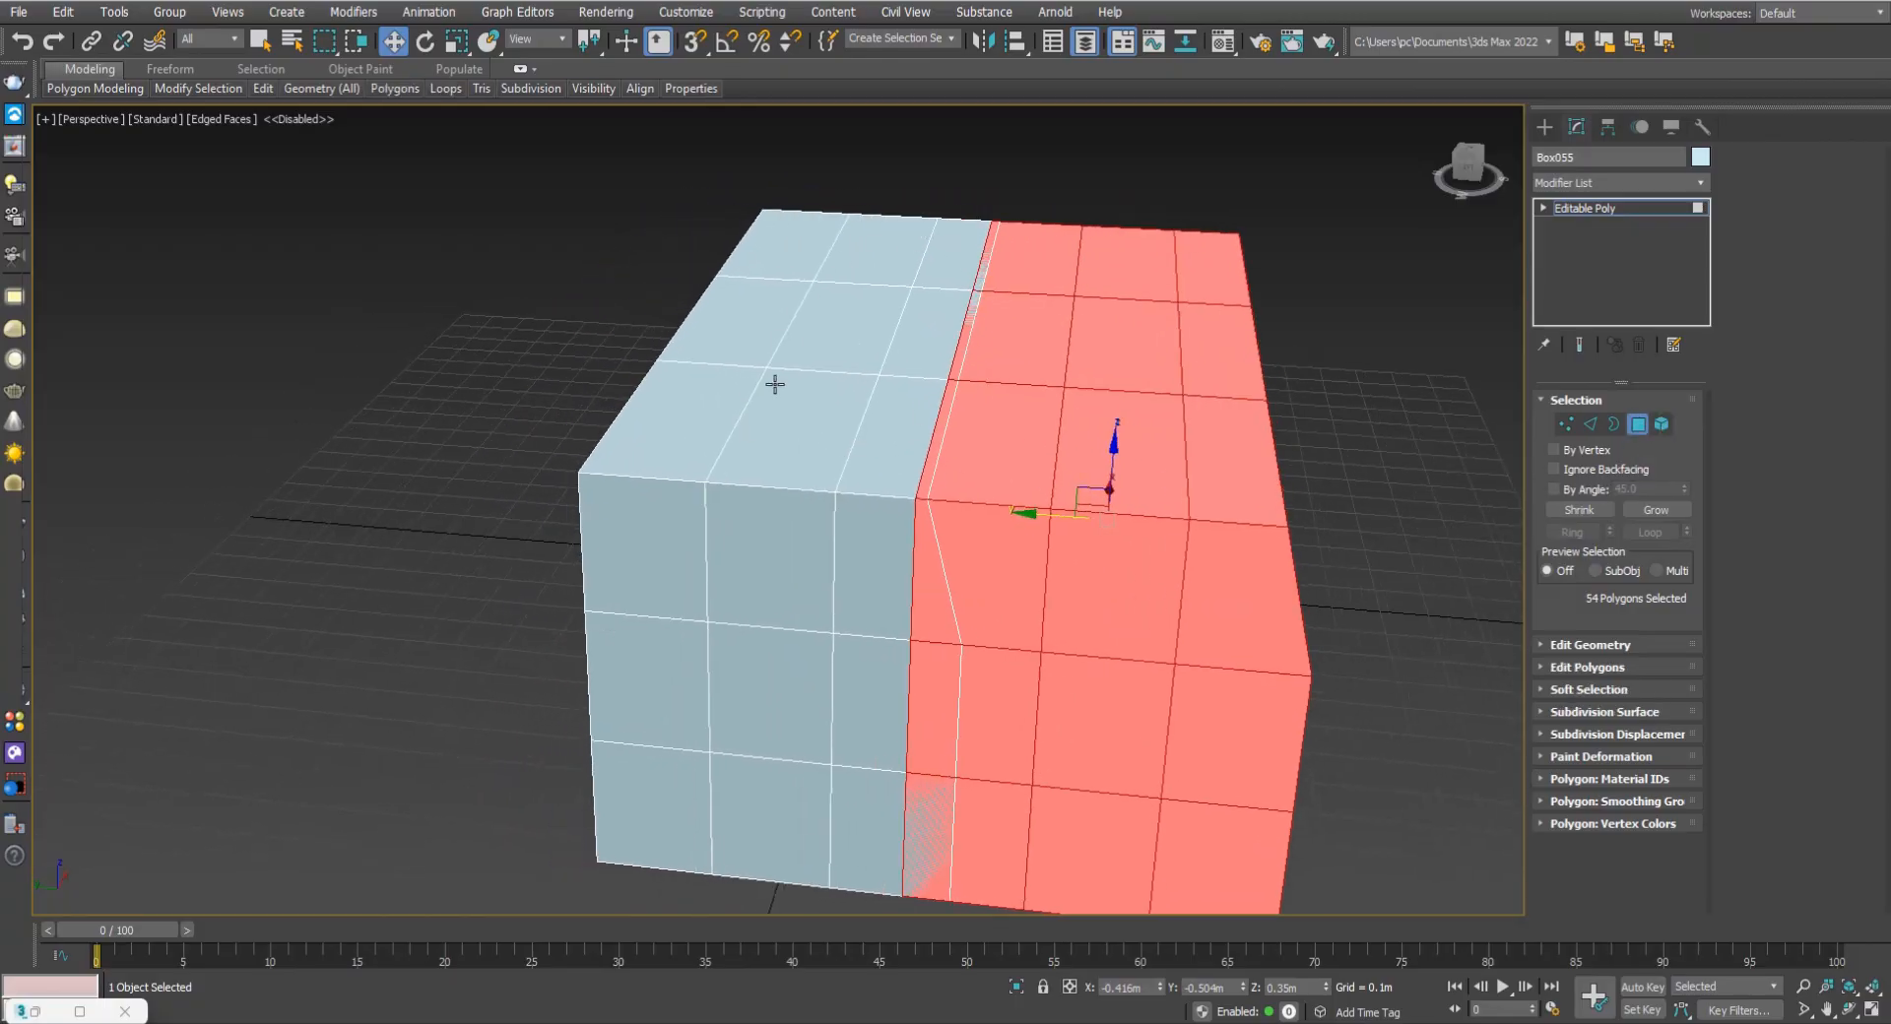
pyautogui.click(873, 507)
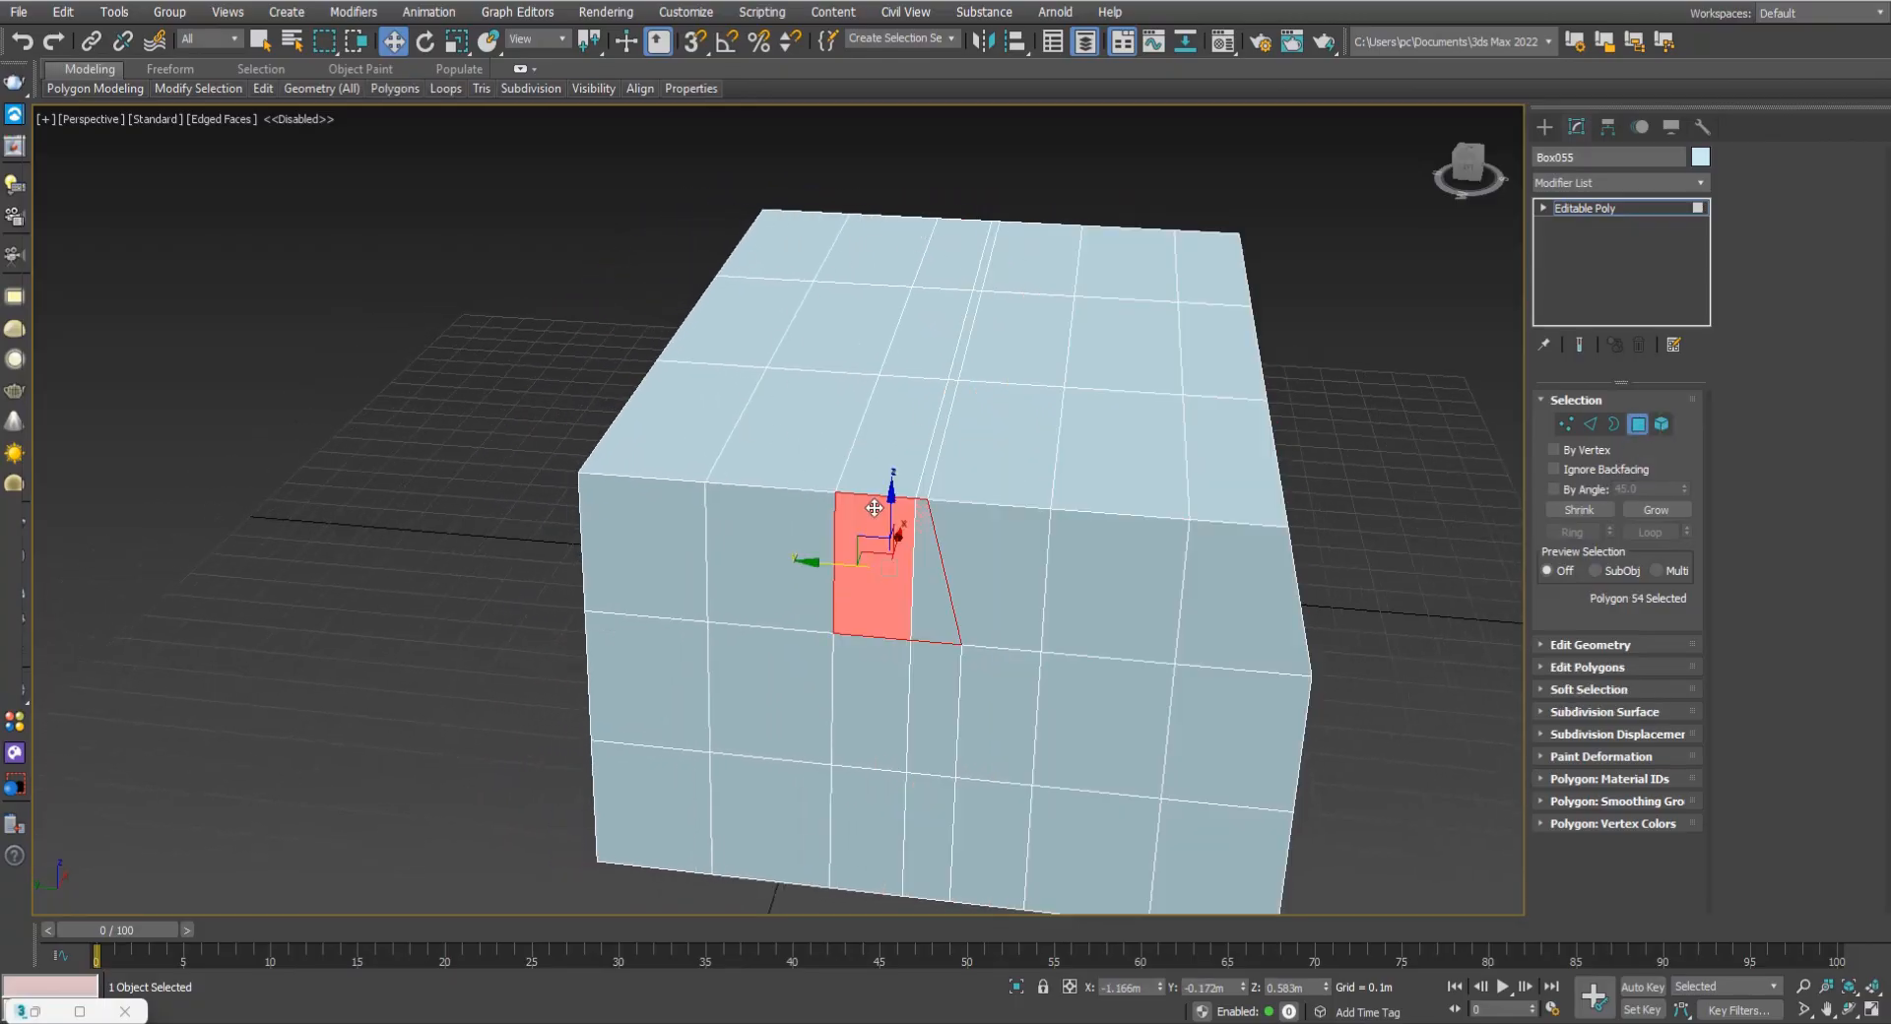
pyautogui.keyDown('ctrl'); pyautogui.click(887, 452); pyautogui.keyUp('ctrl')
pyautogui.keyDown('ctrl'); pyautogui.click(918, 335); pyautogui.keyUp('ctrl')
pyautogui.keyDown('ctrl'); pyautogui.click(955, 254); pyautogui.keyUp('ctrl')
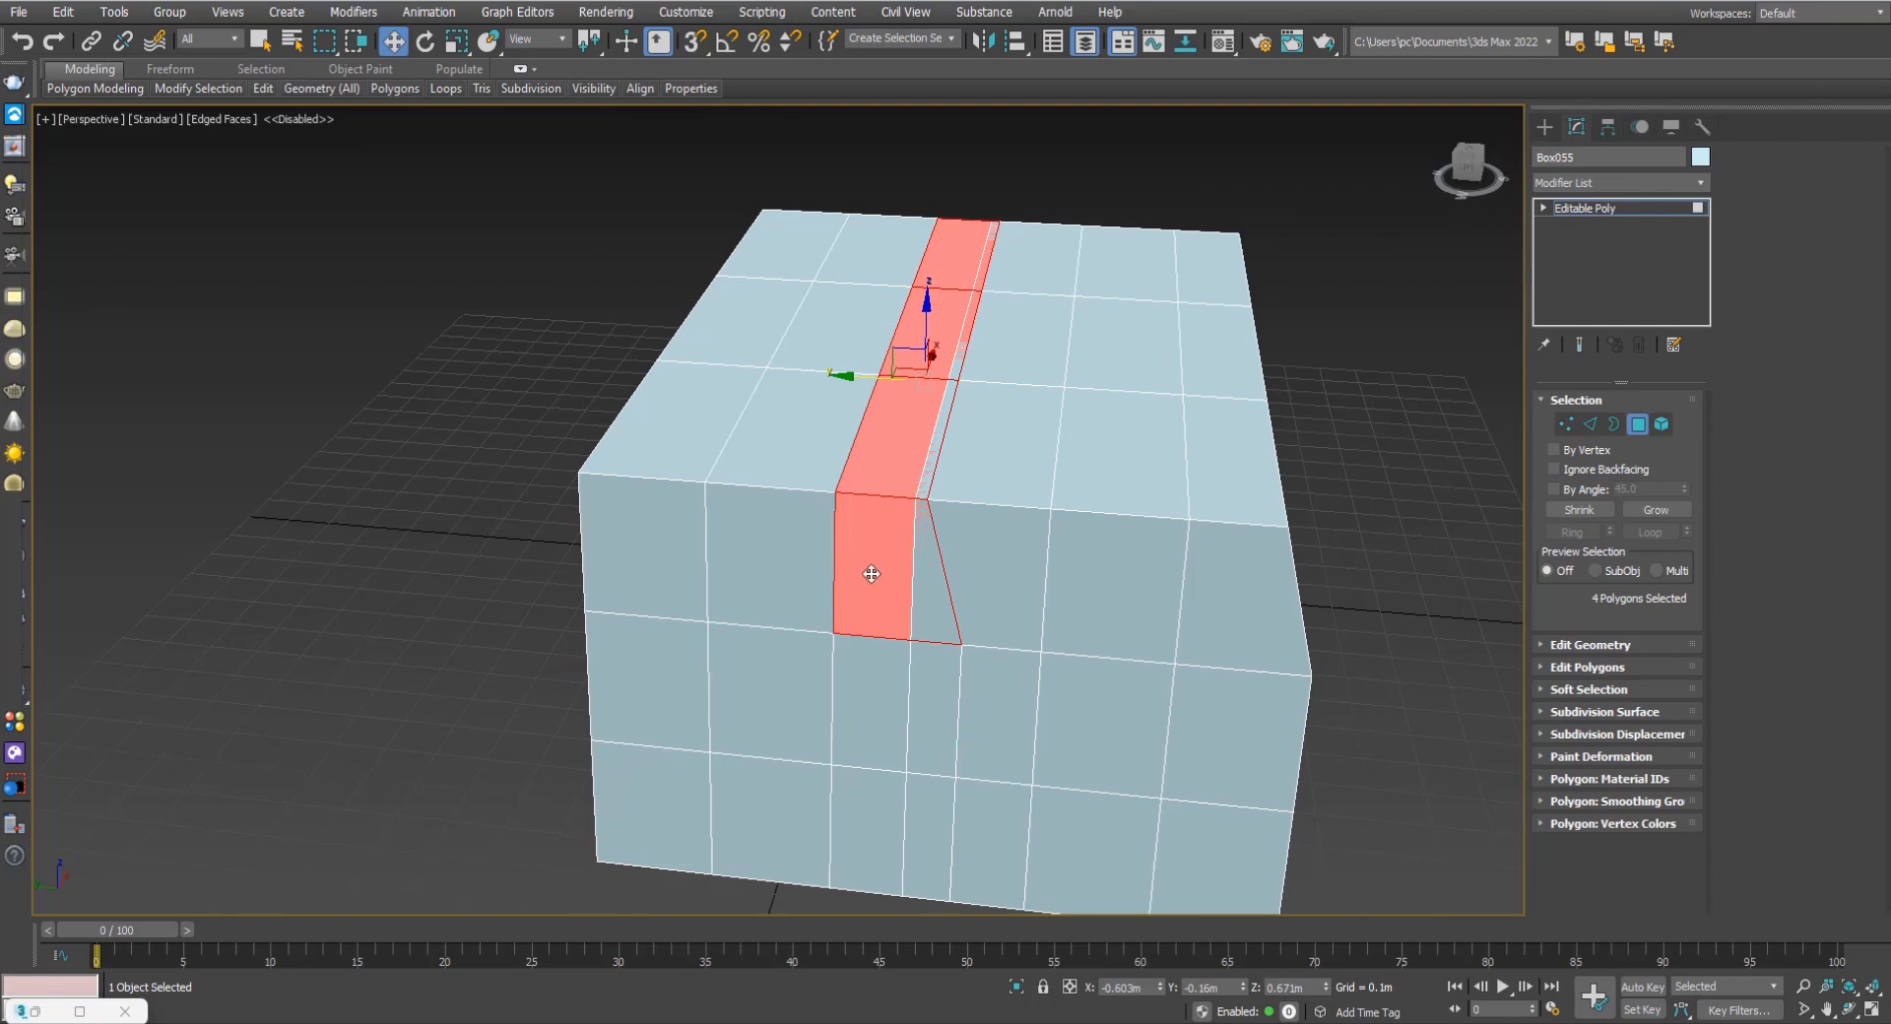
pyautogui.keyDown('ctrl'); pyautogui.click(783, 612); pyautogui.keyUp('ctrl')
pyautogui.keyDown('ctrl'); pyautogui.click(587, 603); pyautogui.keyUp('ctrl')
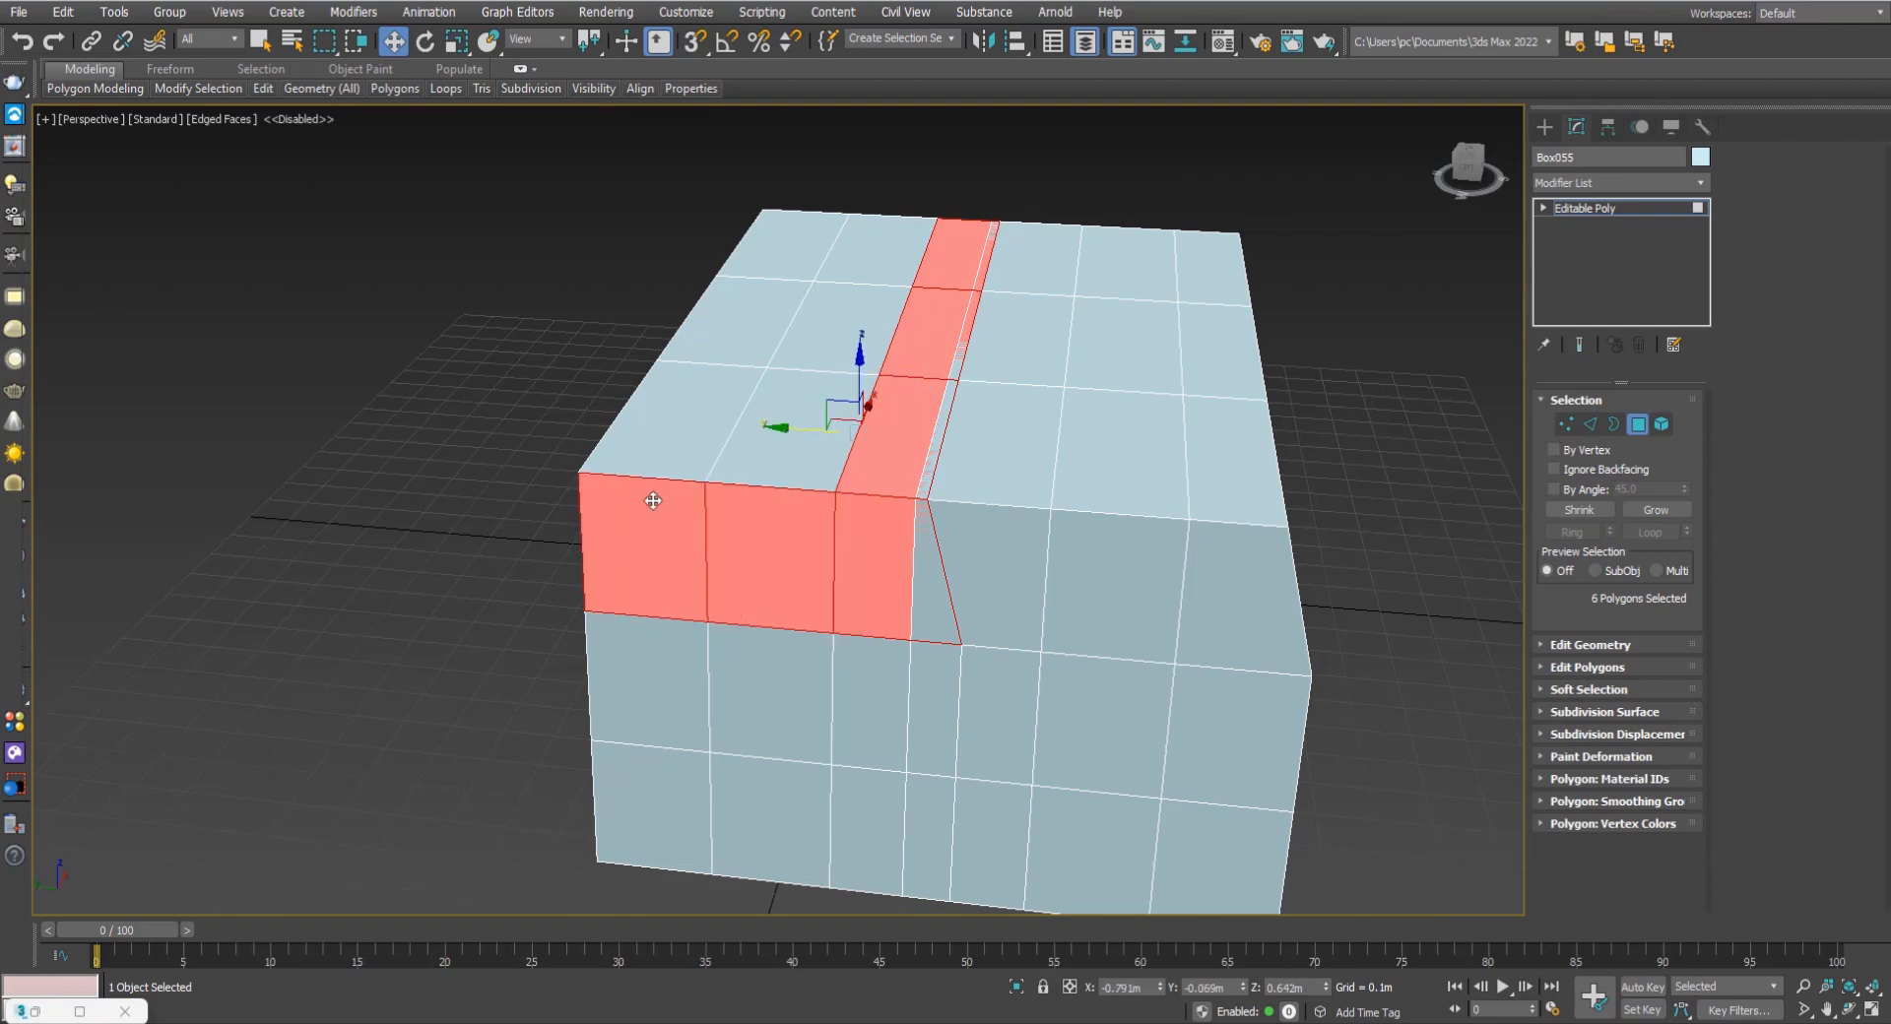
# Add the original box's six remaining top polygons, try moving the selection along Y away from the clone, and undo the move.
pyautogui.keyDown('ctrl'); pyautogui.click(711, 419); pyautogui.keyUp('ctrl')
pyautogui.keyDown('ctrl'); pyautogui.click(802, 448); pyautogui.keyUp('ctrl')
pyautogui.keyDown('ctrl'); pyautogui.click(845, 338); pyautogui.keyUp('ctrl')
pyautogui.keyDown('ctrl'); pyautogui.click(716, 315); pyautogui.keyUp('ctrl')
pyautogui.keyDown('ctrl'); pyautogui.click(789, 246); pyautogui.keyUp('ctrl')
pyautogui.keyDown('ctrl'); pyautogui.click(873, 247); pyautogui.keyUp('ctrl')
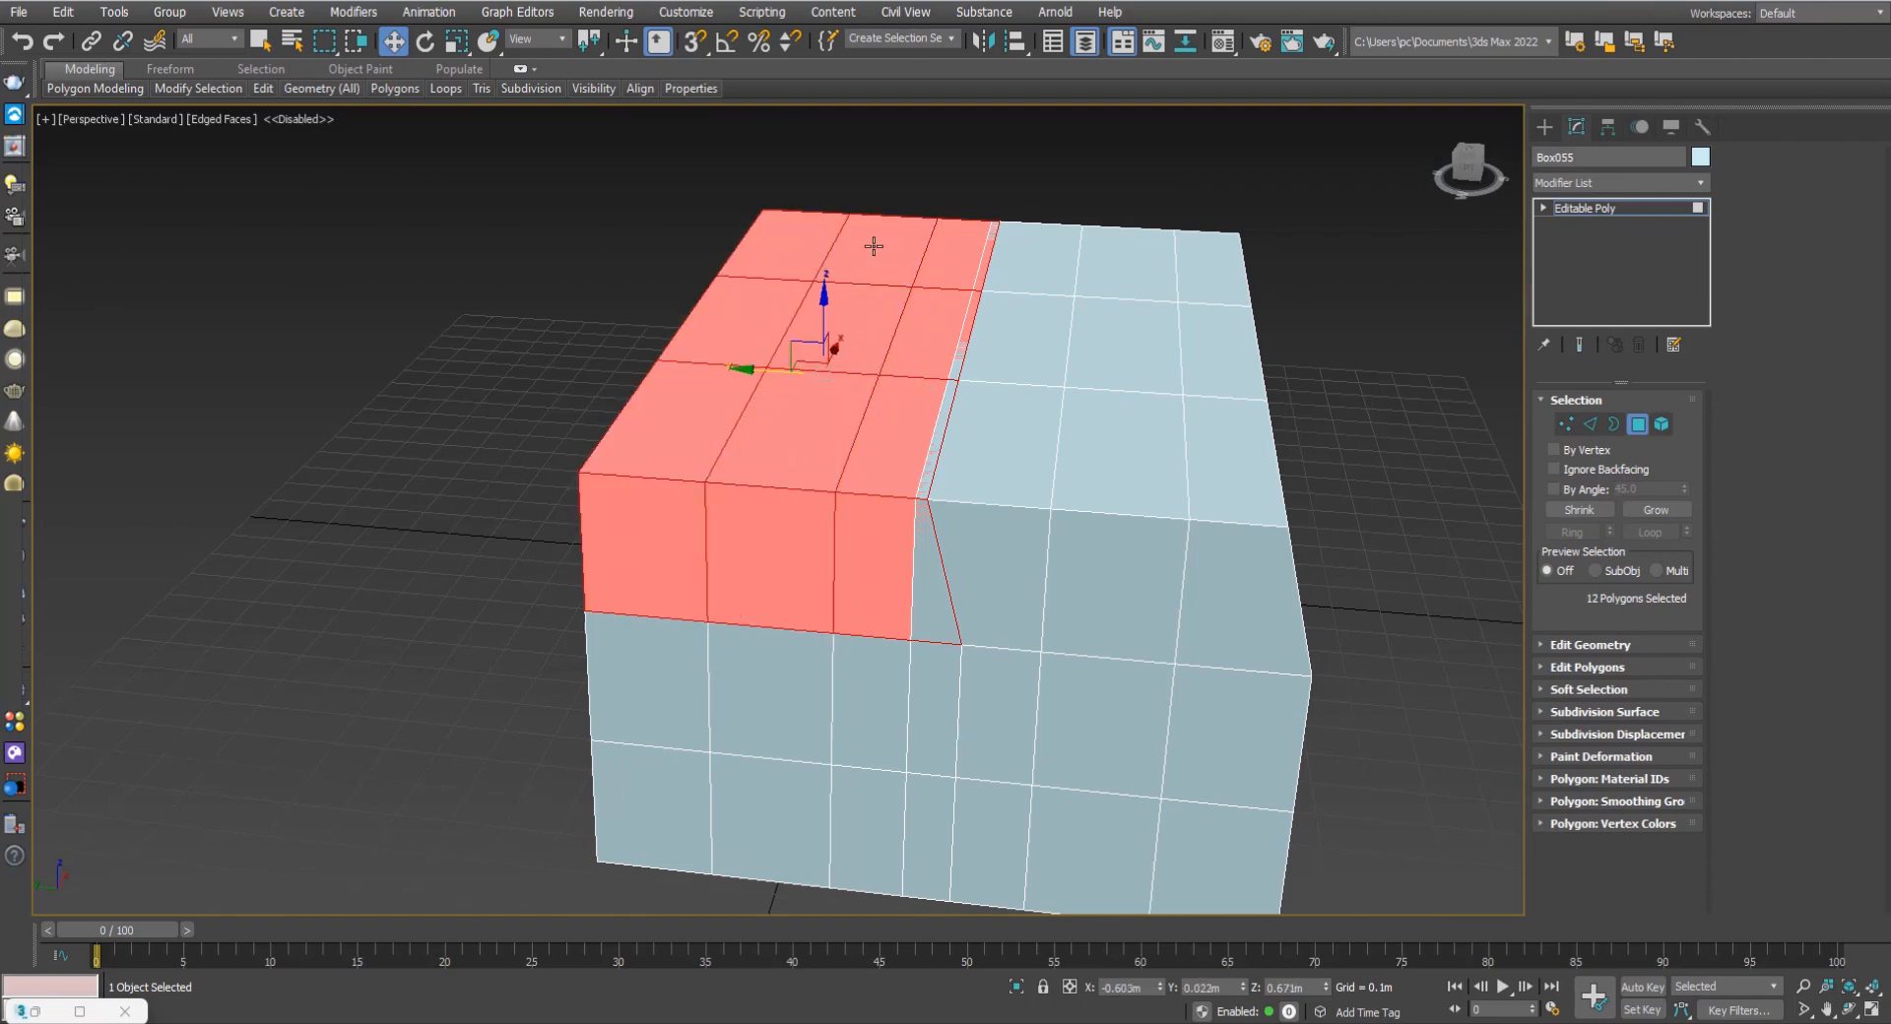
pyautogui.keyDown('alt'); pyautogui.moveTo(793, 572); pyautogui.dragTo(810, 571, button='middle'); pyautogui.keyUp('alt')
pyautogui.moveTo(766, 373); pyautogui.dragTo(711, 388)
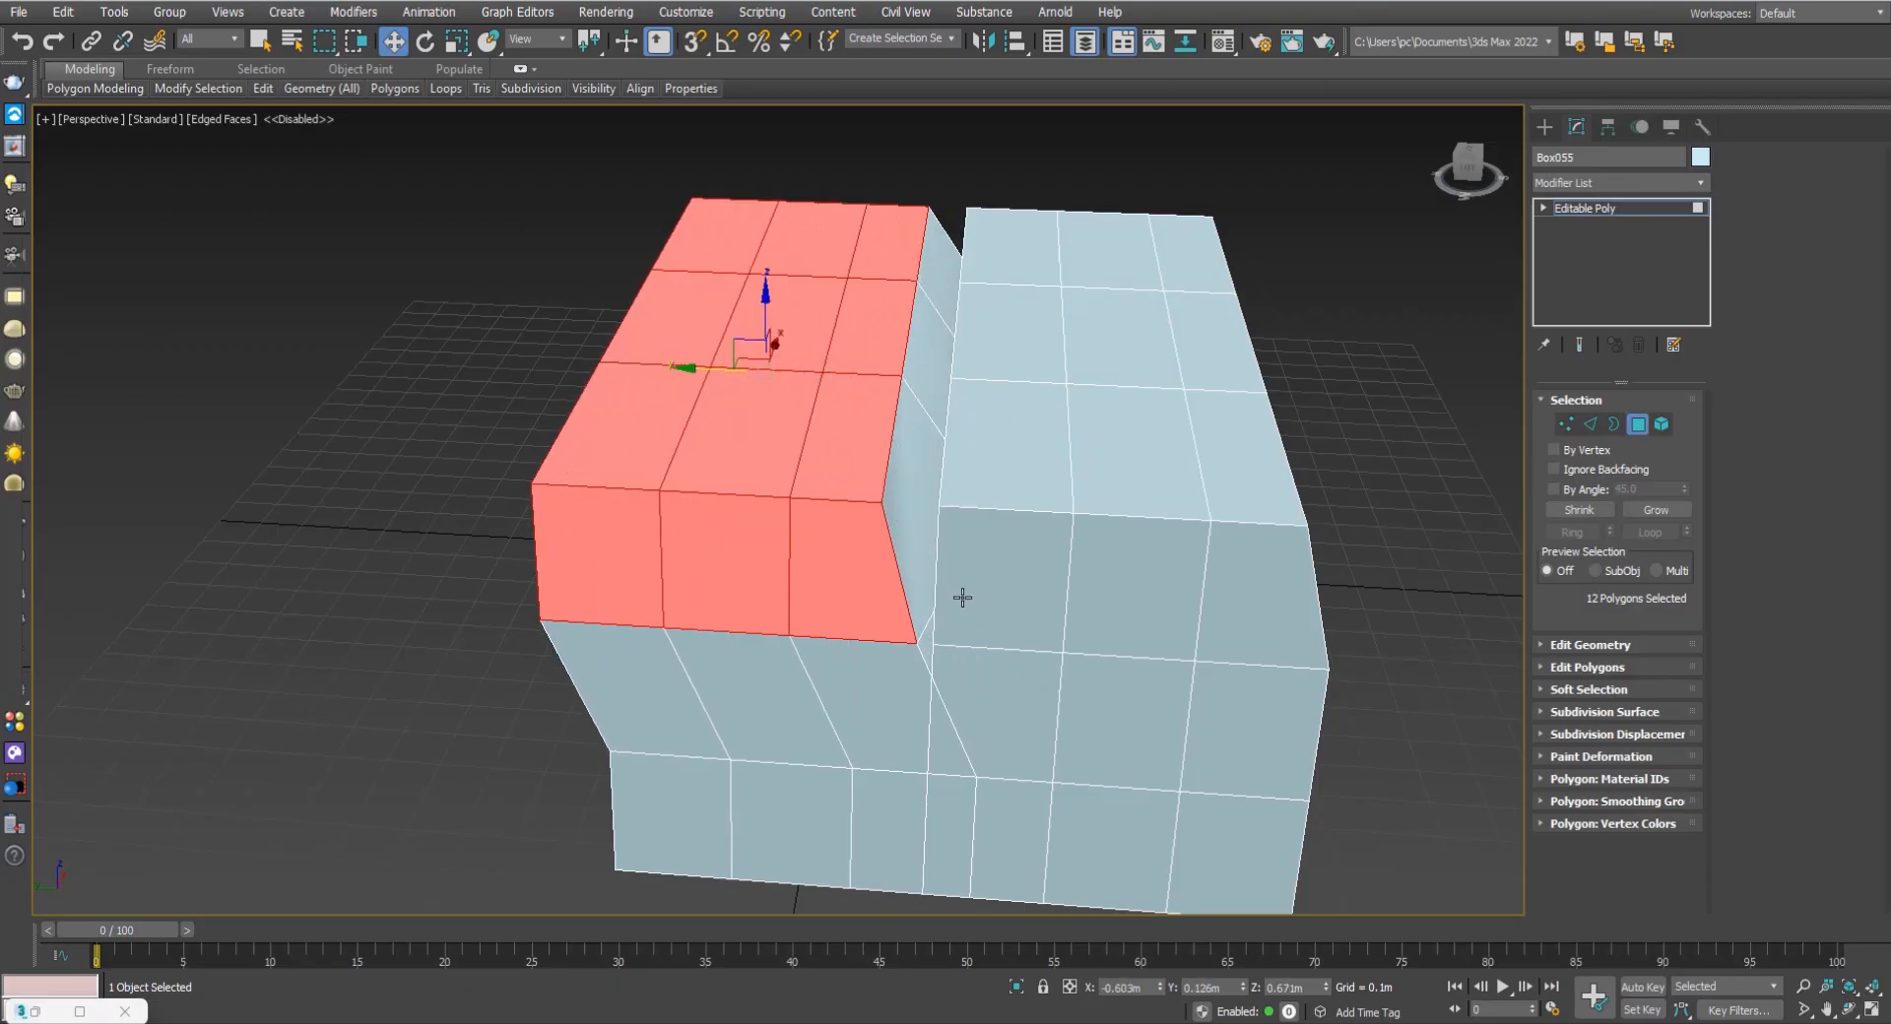
pyautogui.hotkey('ctrl', 'z')
# At Element sub-object level, select the original box and move it about 0.28 m along Y away from the clone.
pyautogui.click(1661, 424)
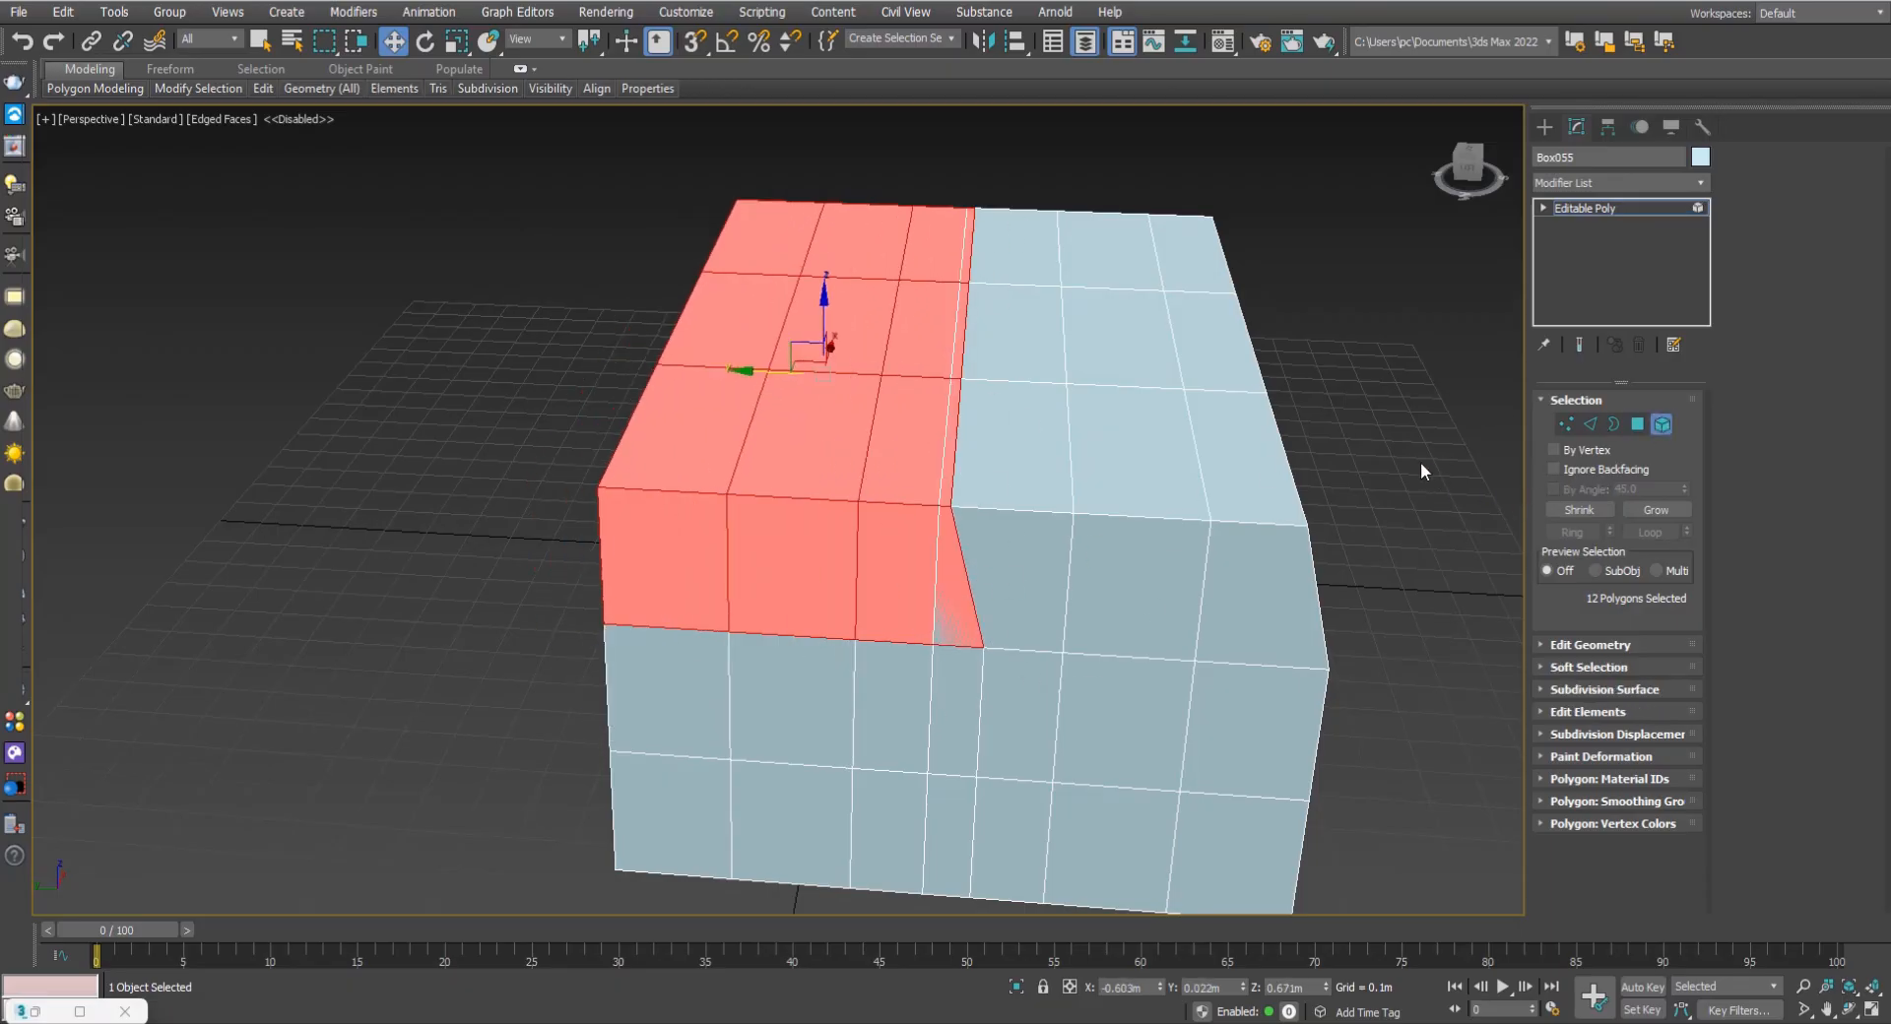
pyautogui.click(748, 465)
pyautogui.moveTo(828, 584); pyautogui.dragTo(893, 527, button='middle')
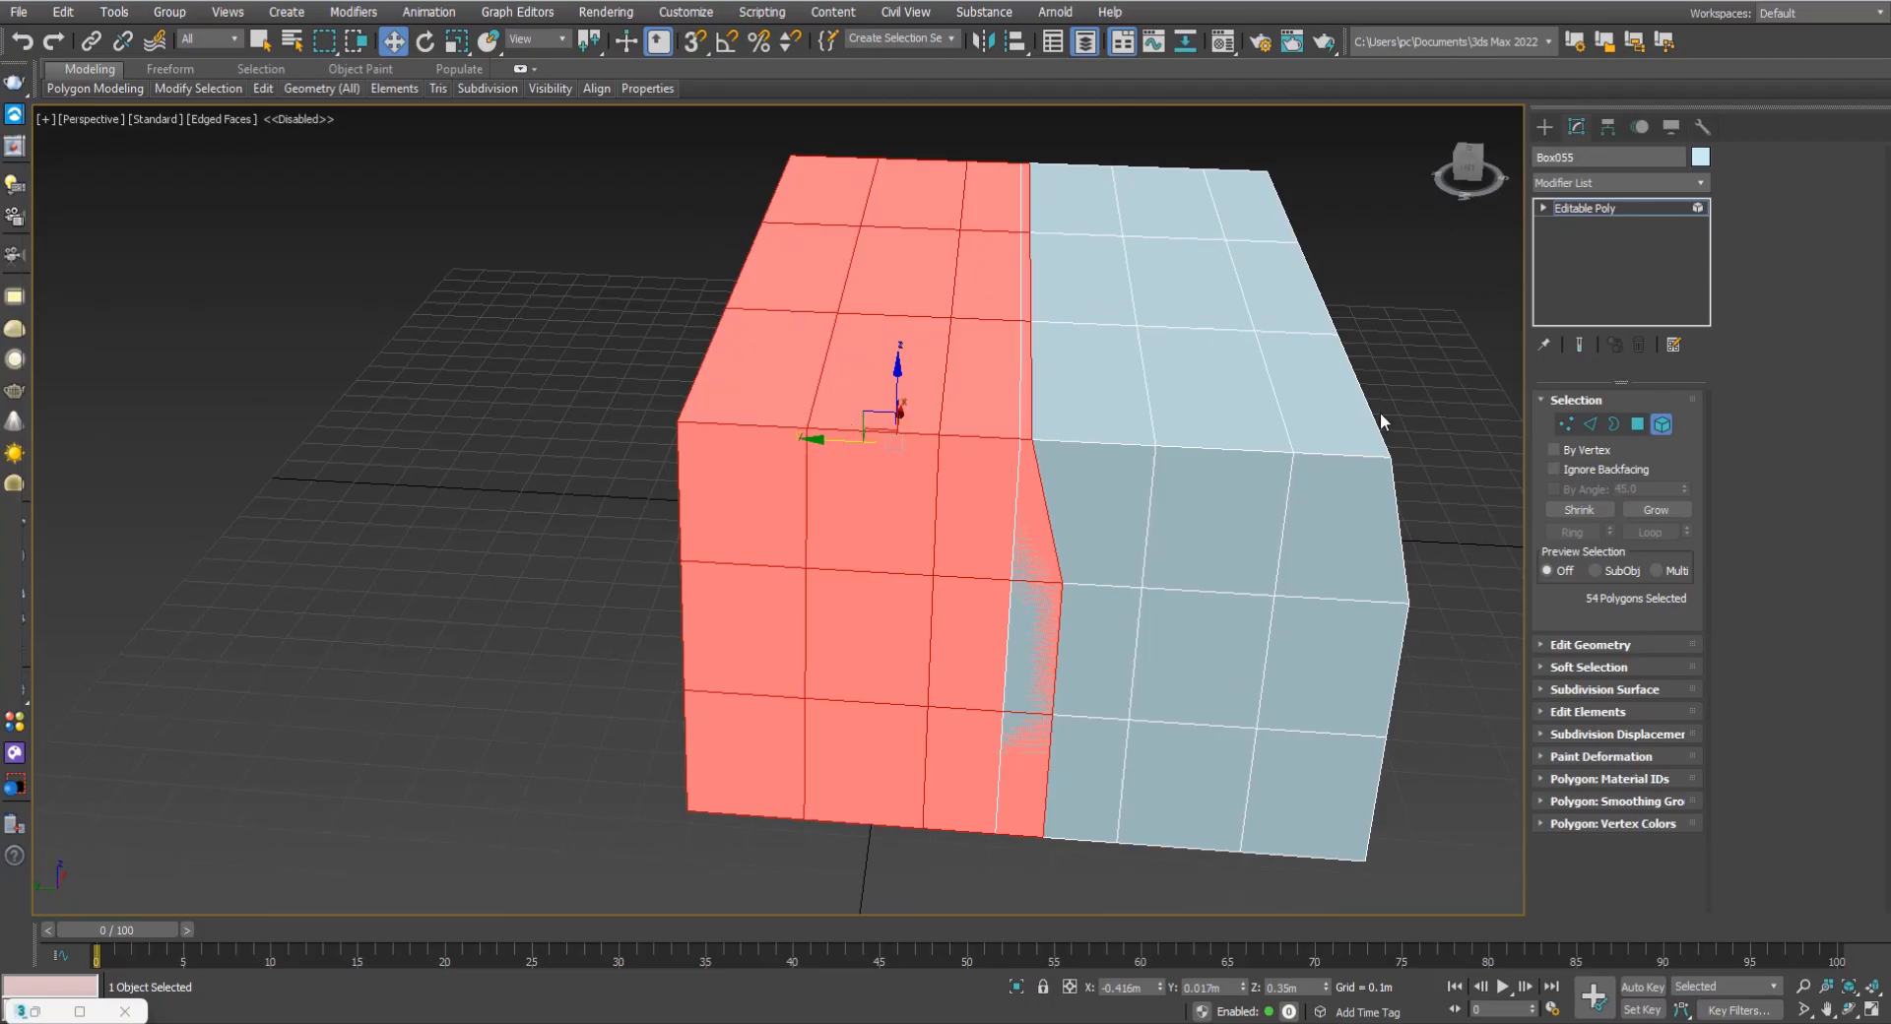
pyautogui.moveTo(842, 438); pyautogui.dragTo(702, 458)
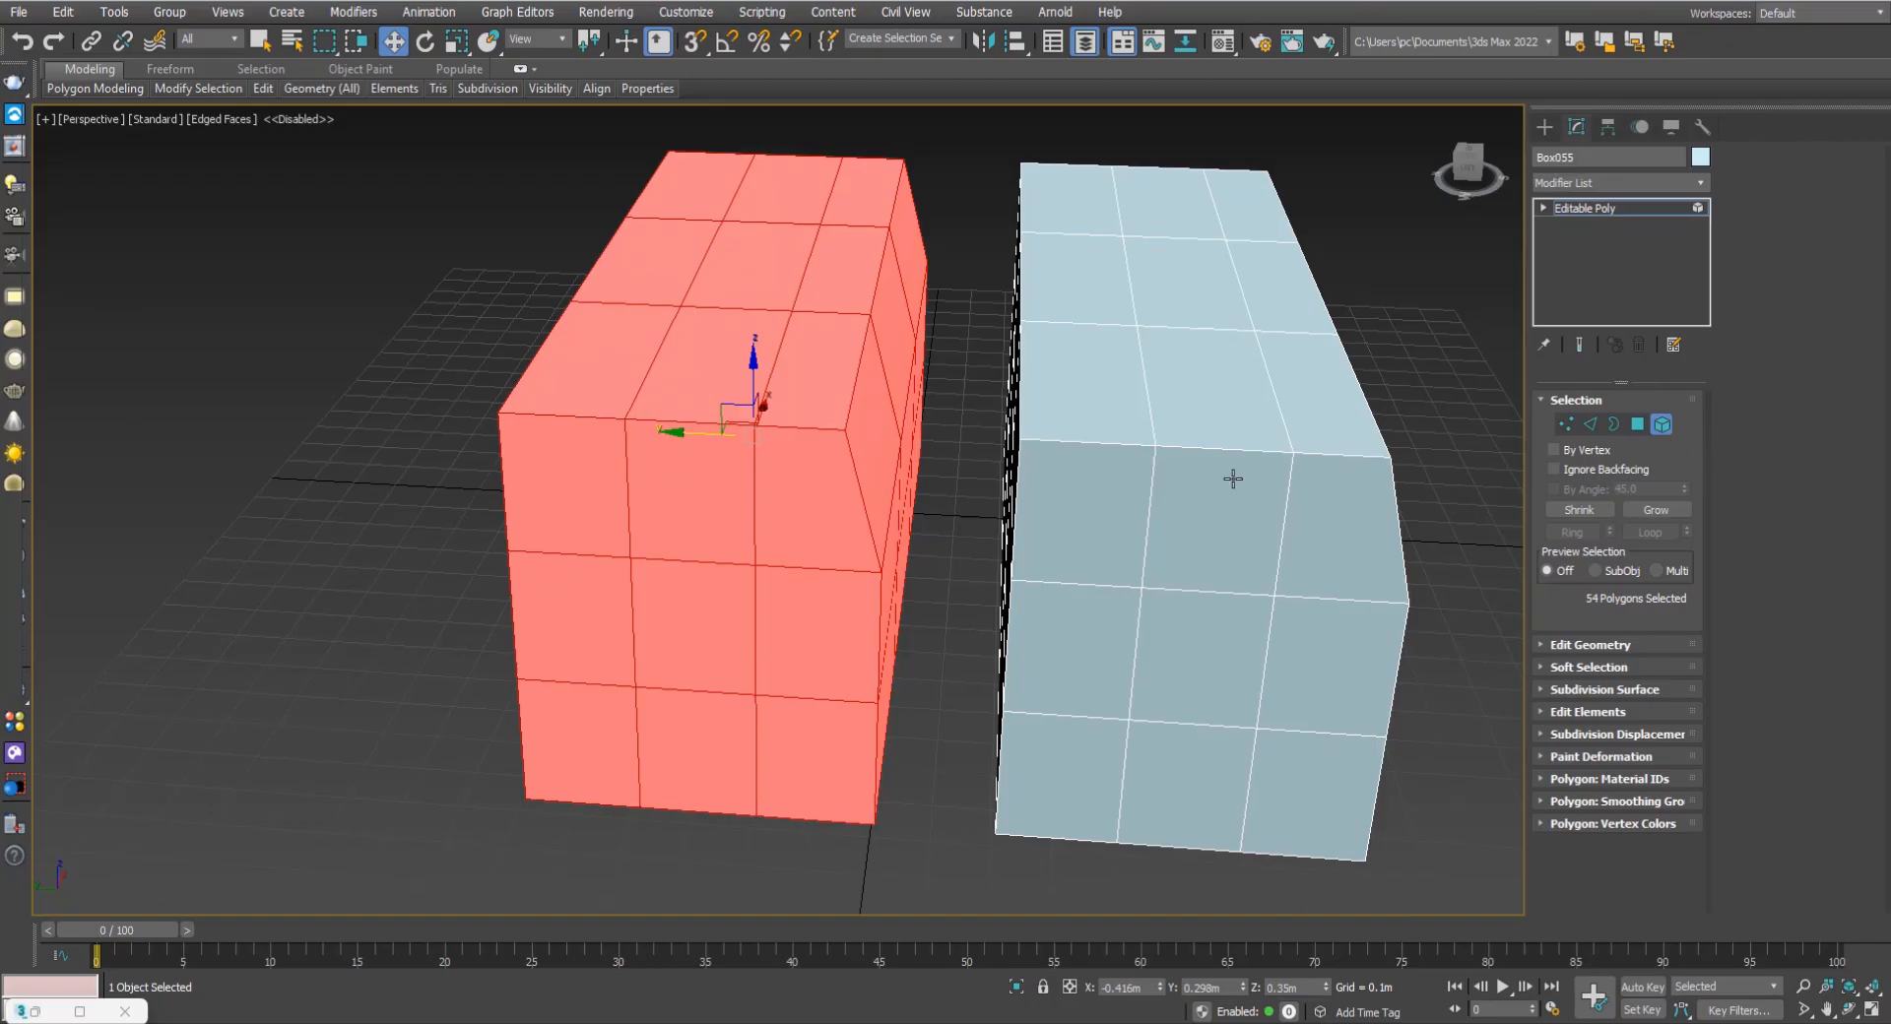
# Select the cloned box element, delete it, and leave Element sub-object level.
pyautogui.click(1660, 424)
pyautogui.keyDown('alt'); pyautogui.moveTo(1171, 508); pyautogui.dragTo(1162, 517, button='middle'); pyautogui.keyUp('alt')
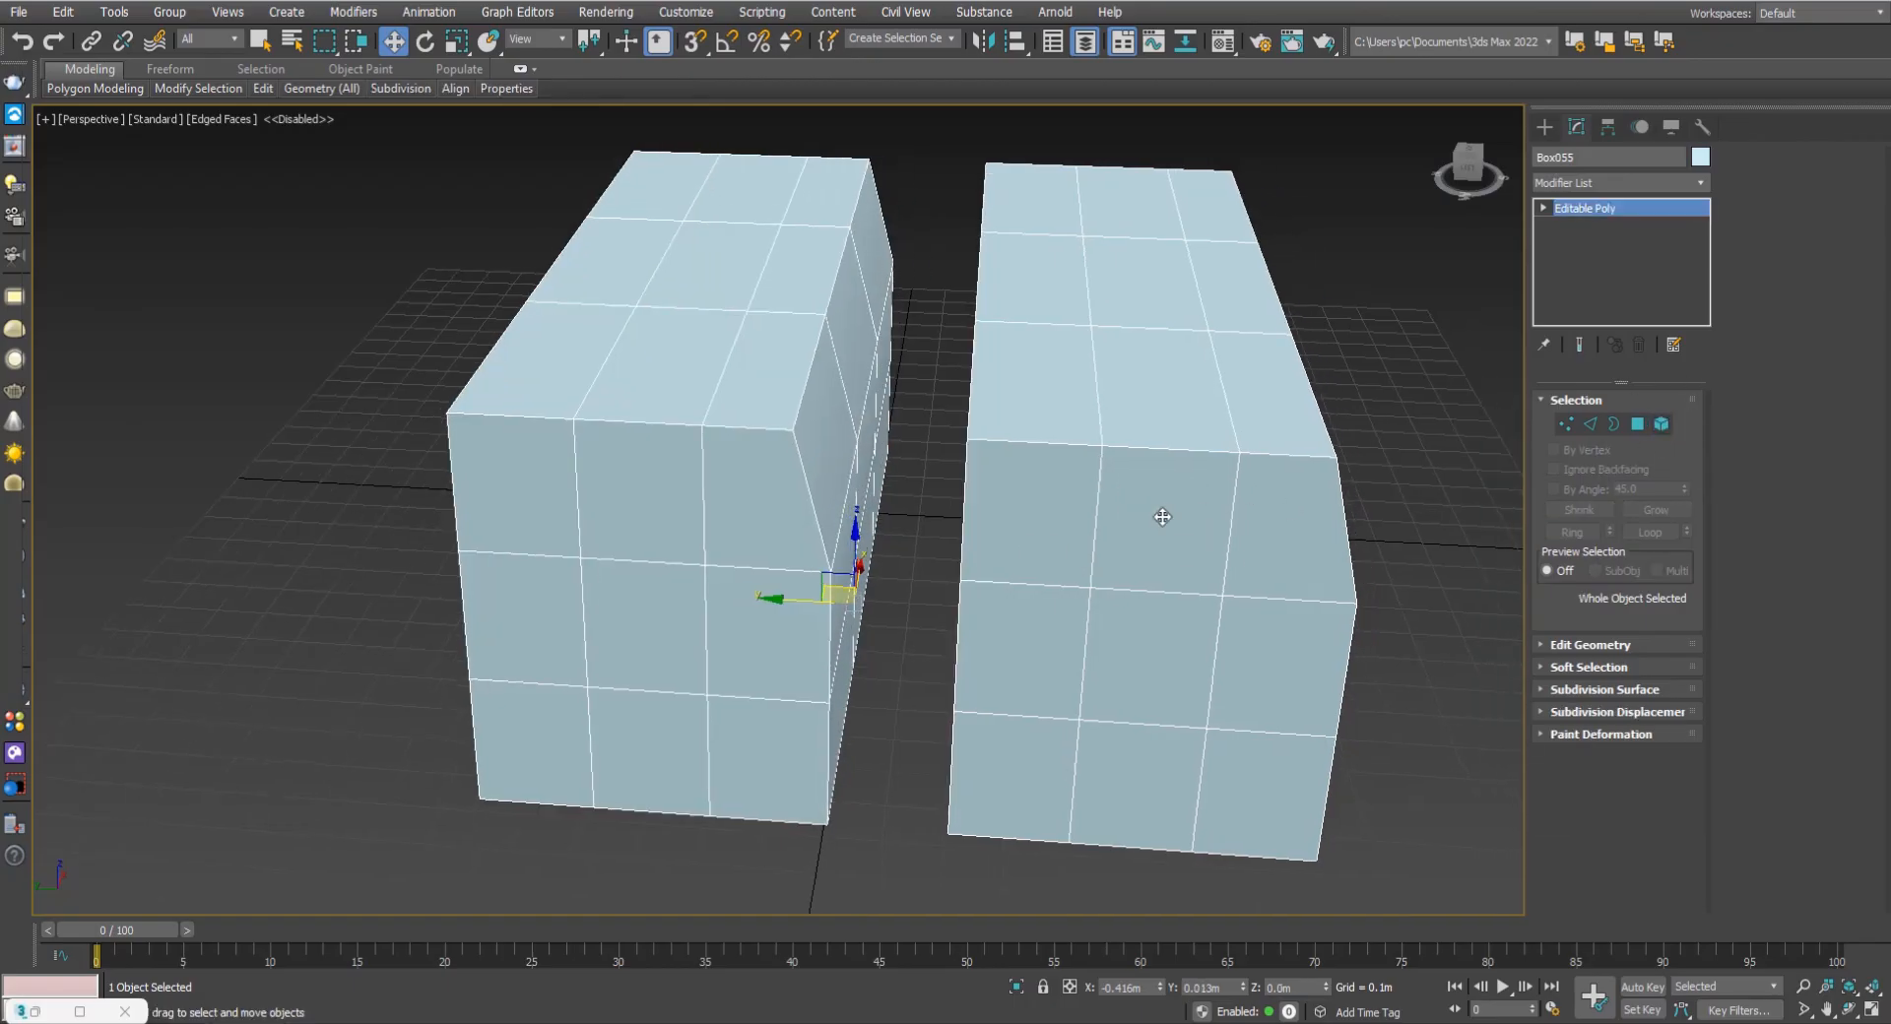
pyautogui.click(1660, 424)
pyautogui.click(1254, 515)
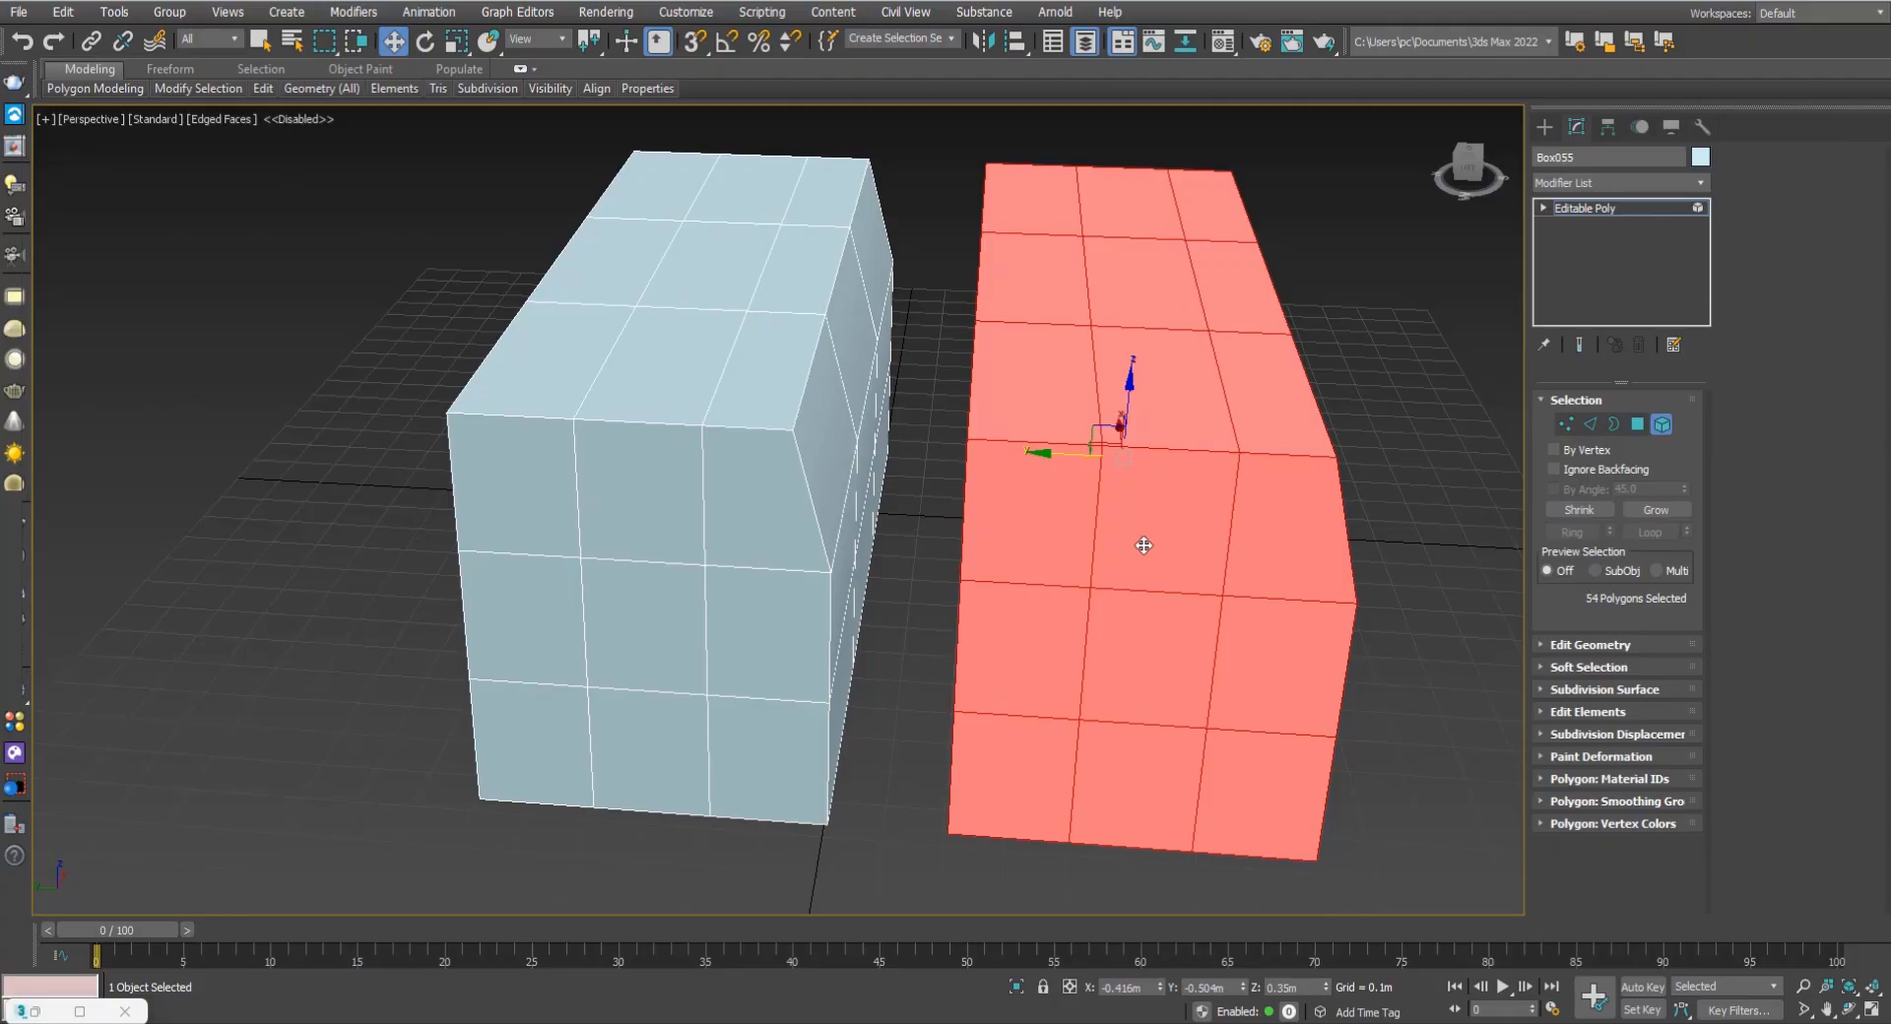
pyautogui.press('Delete')
pyautogui.click(1661, 424)
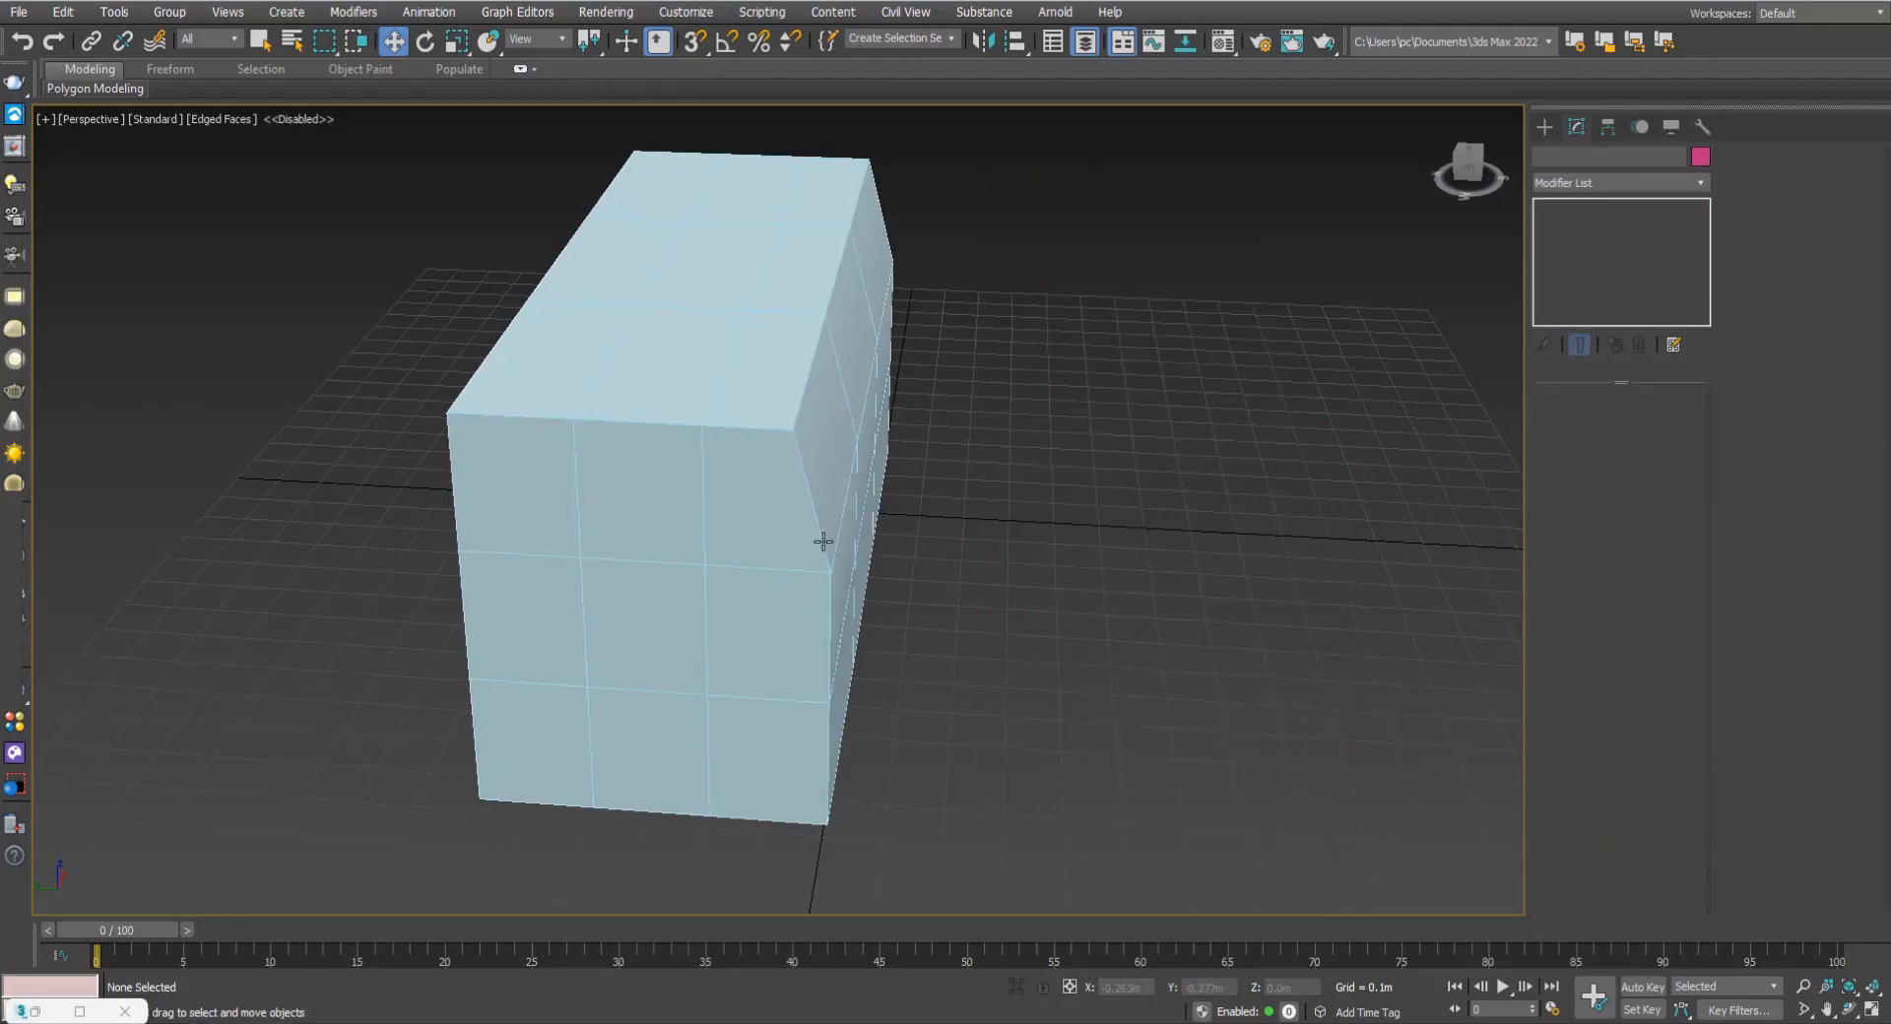
pyautogui.keyDown('alt'); pyautogui.moveTo(945, 581); pyautogui.dragTo(1031, 588, button='middle'); pyautogui.keyUp('alt')
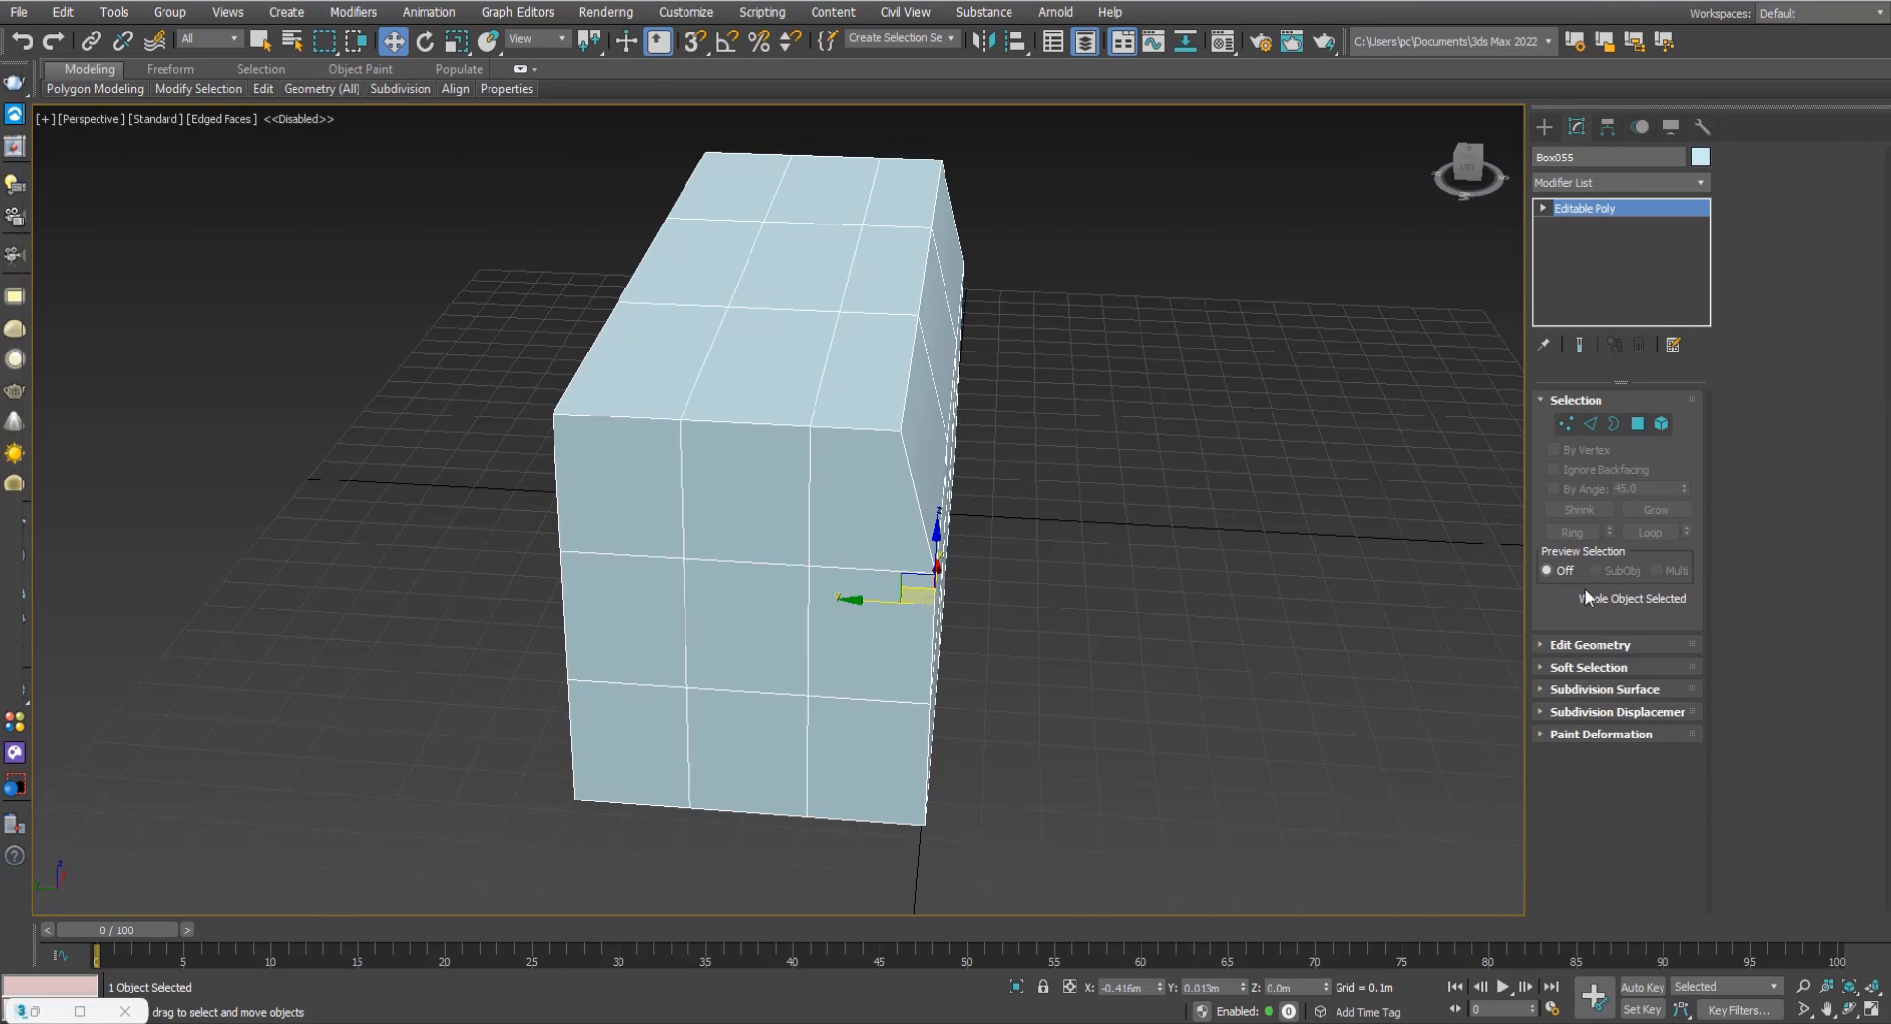
# Examine the Edit Geometry commands available for the whole object, and restore the Selection settings.
pyautogui.click(1549, 402)
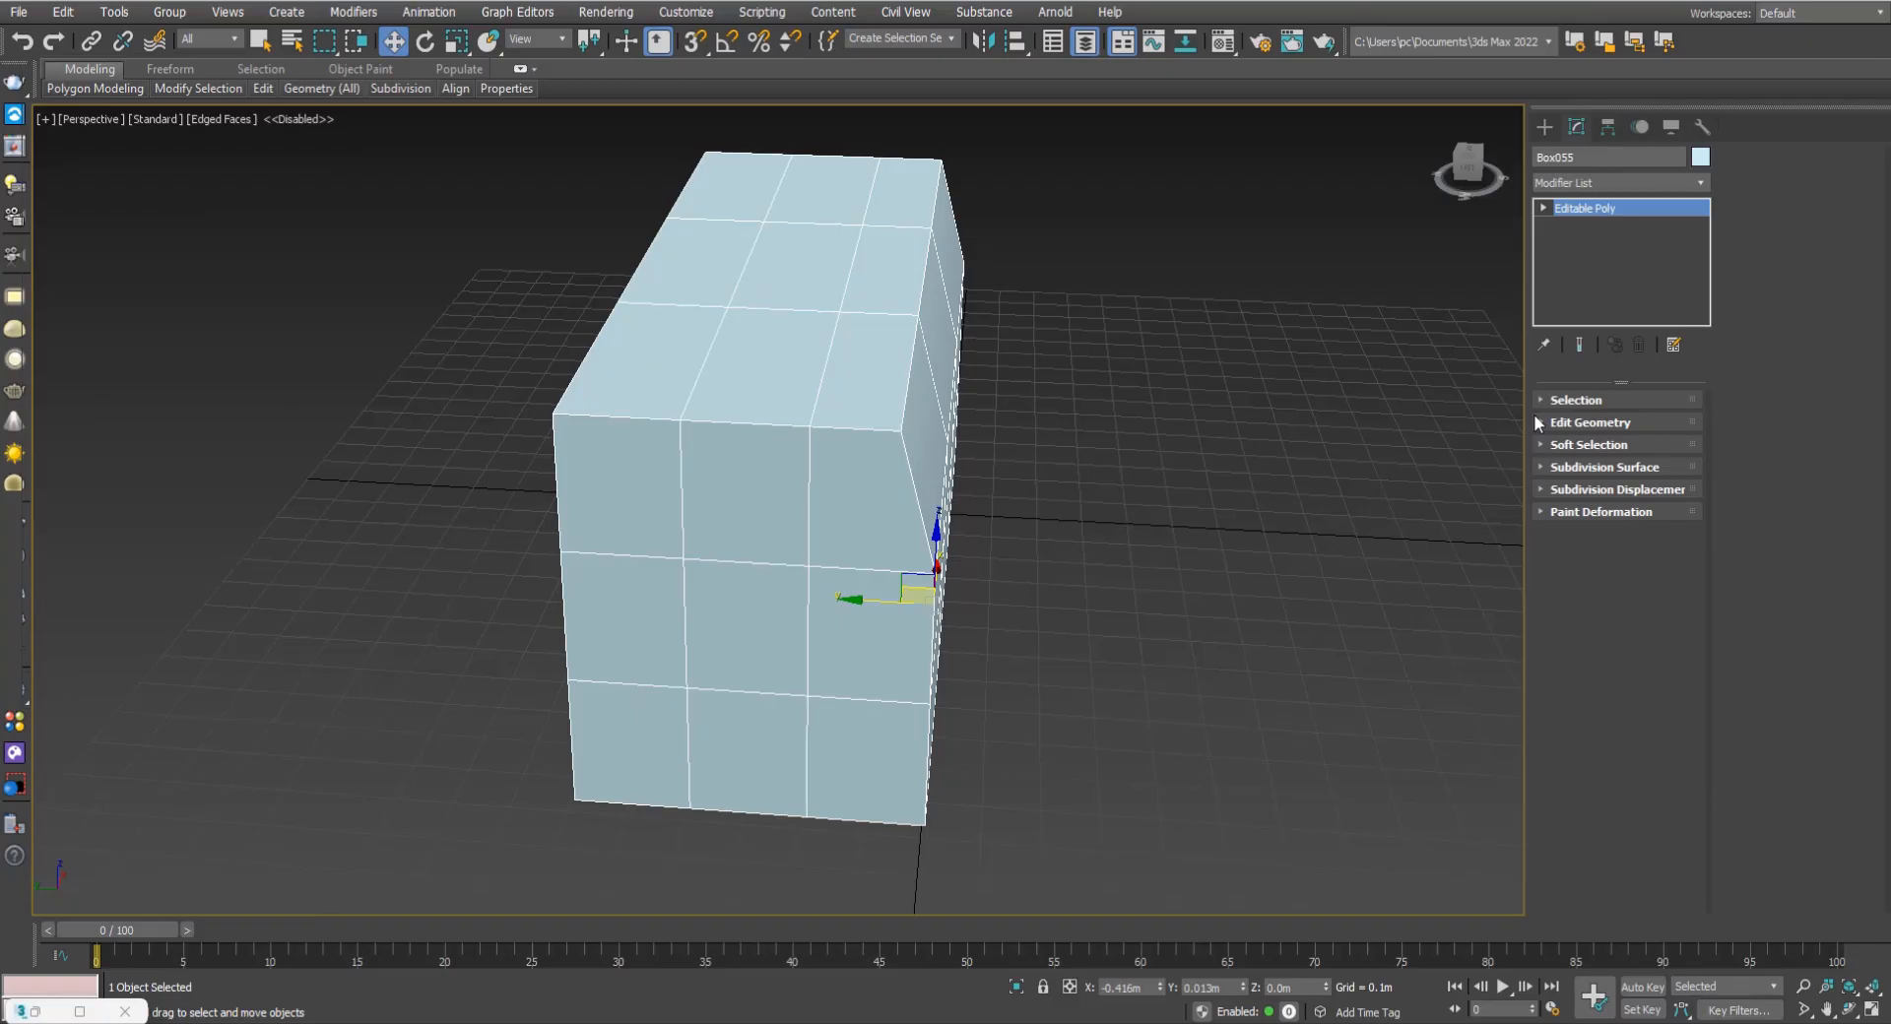
pyautogui.click(1592, 423)
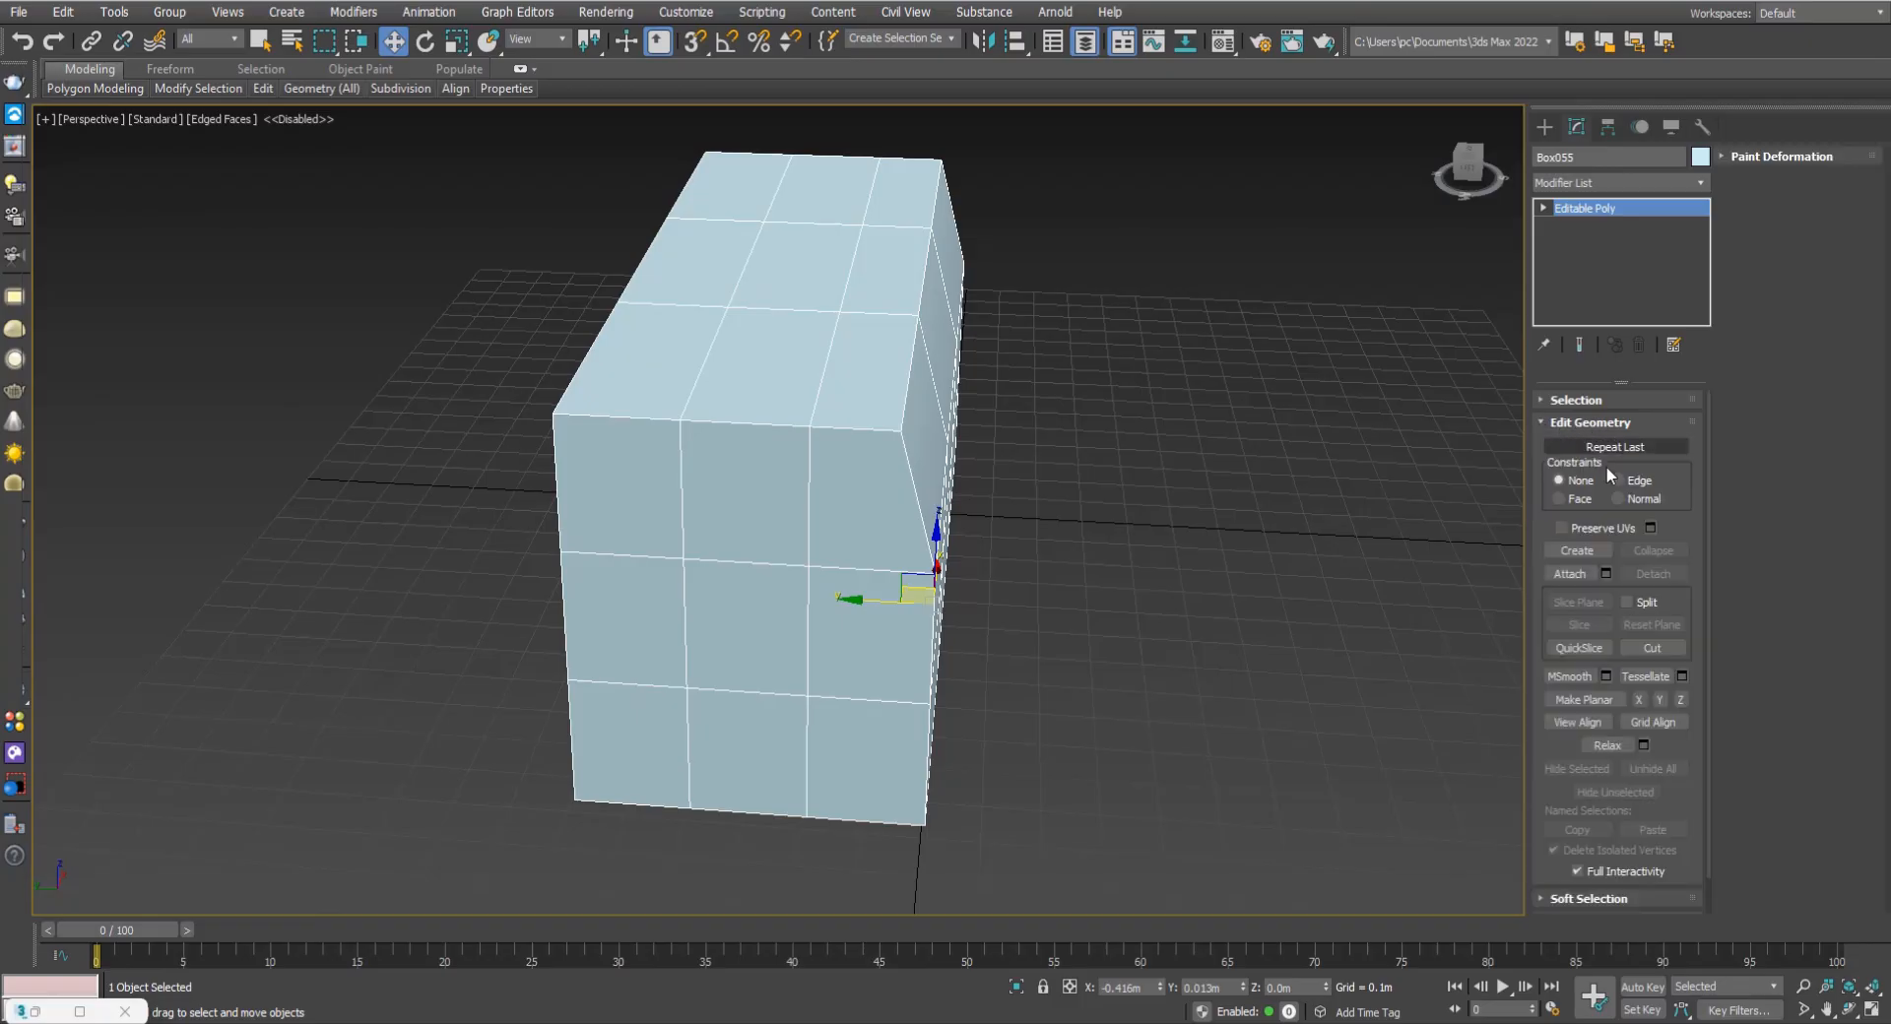
pyautogui.moveTo(1684, 514)
pyautogui.mouseDown()
pyautogui.moveTo(1688, 479)
pyautogui.moveTo(1691, 532)
pyautogui.mouseUp()
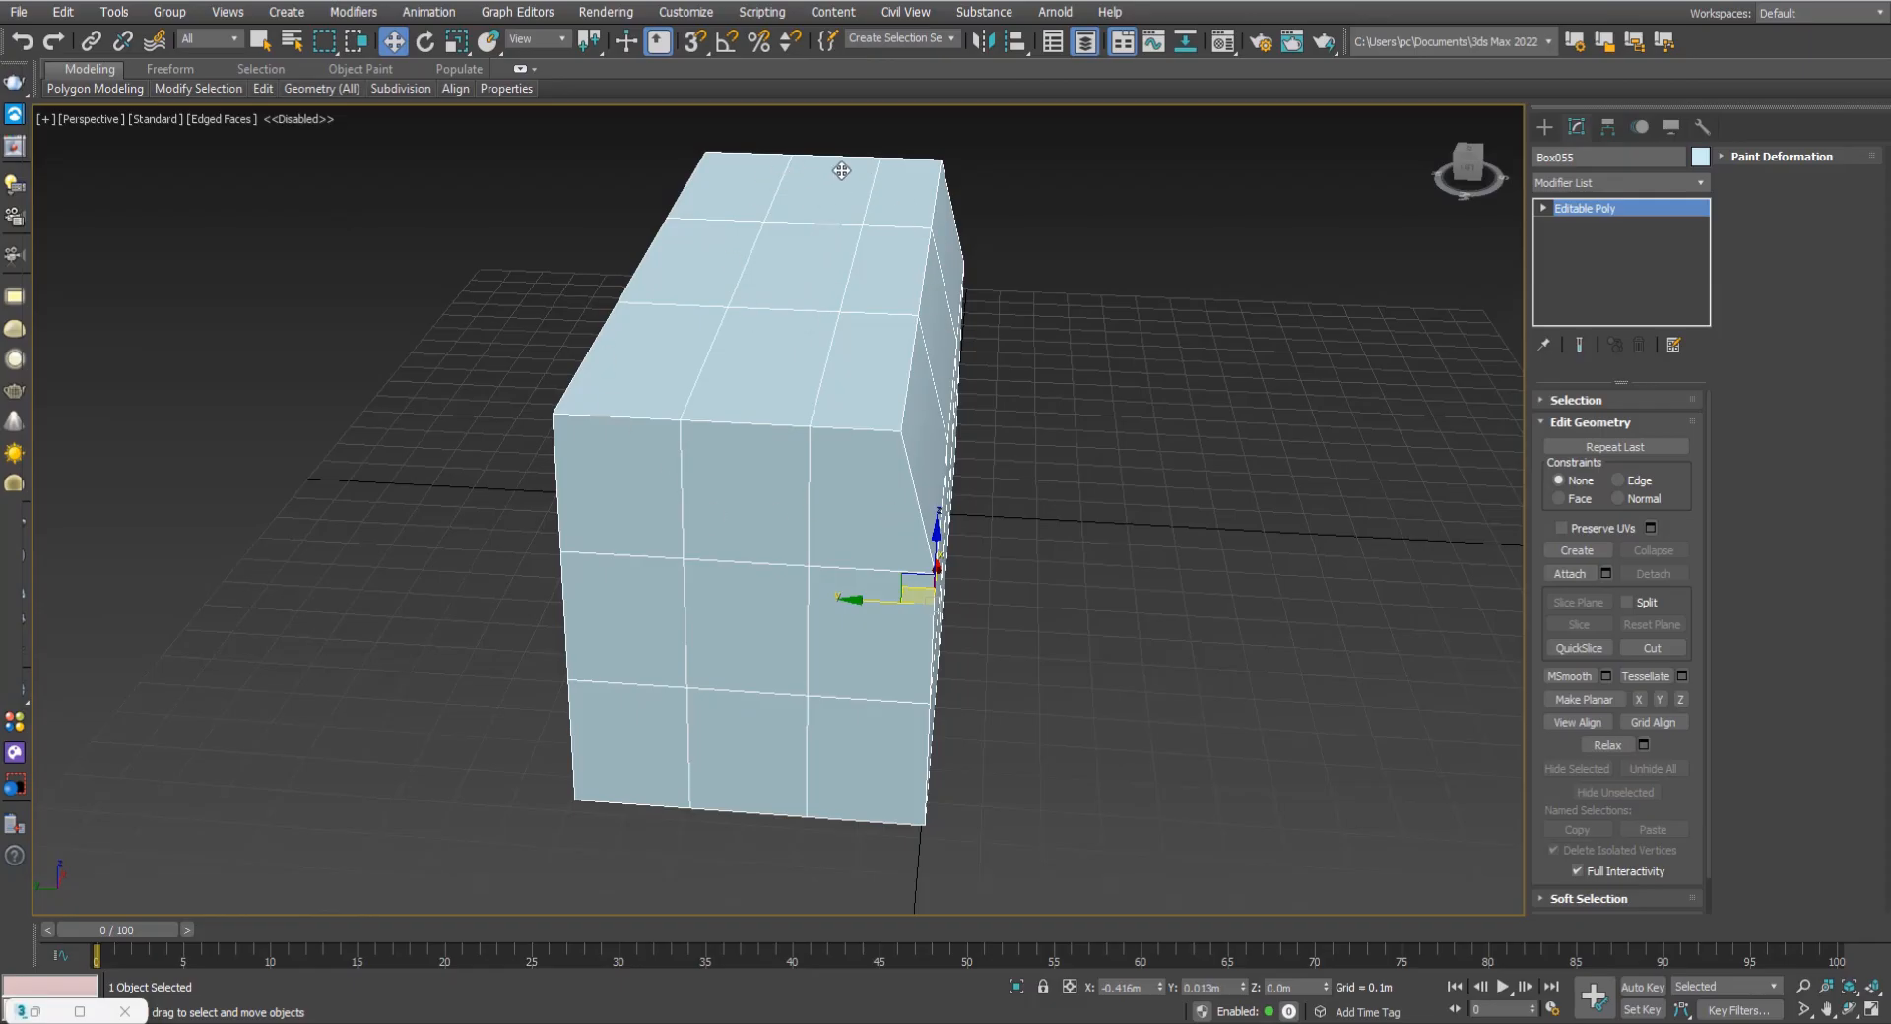
pyautogui.click(1617, 424)
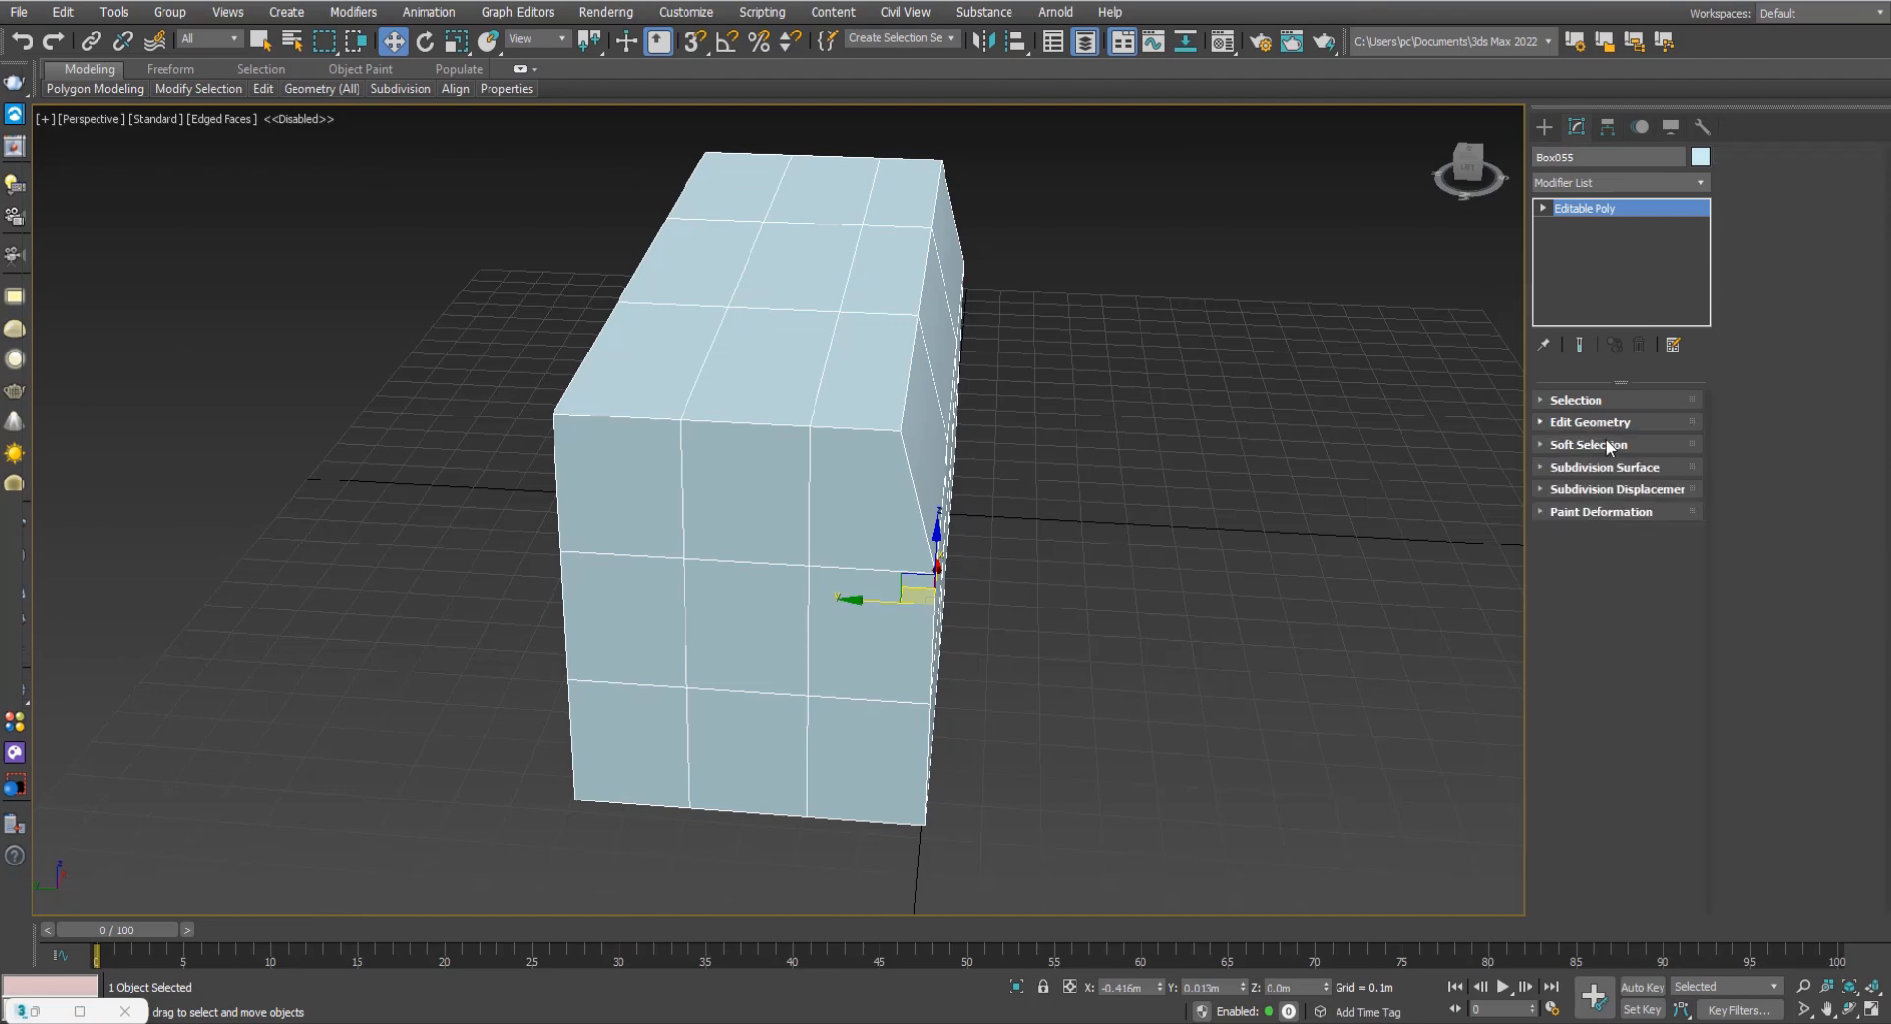
pyautogui.click(1565, 408)
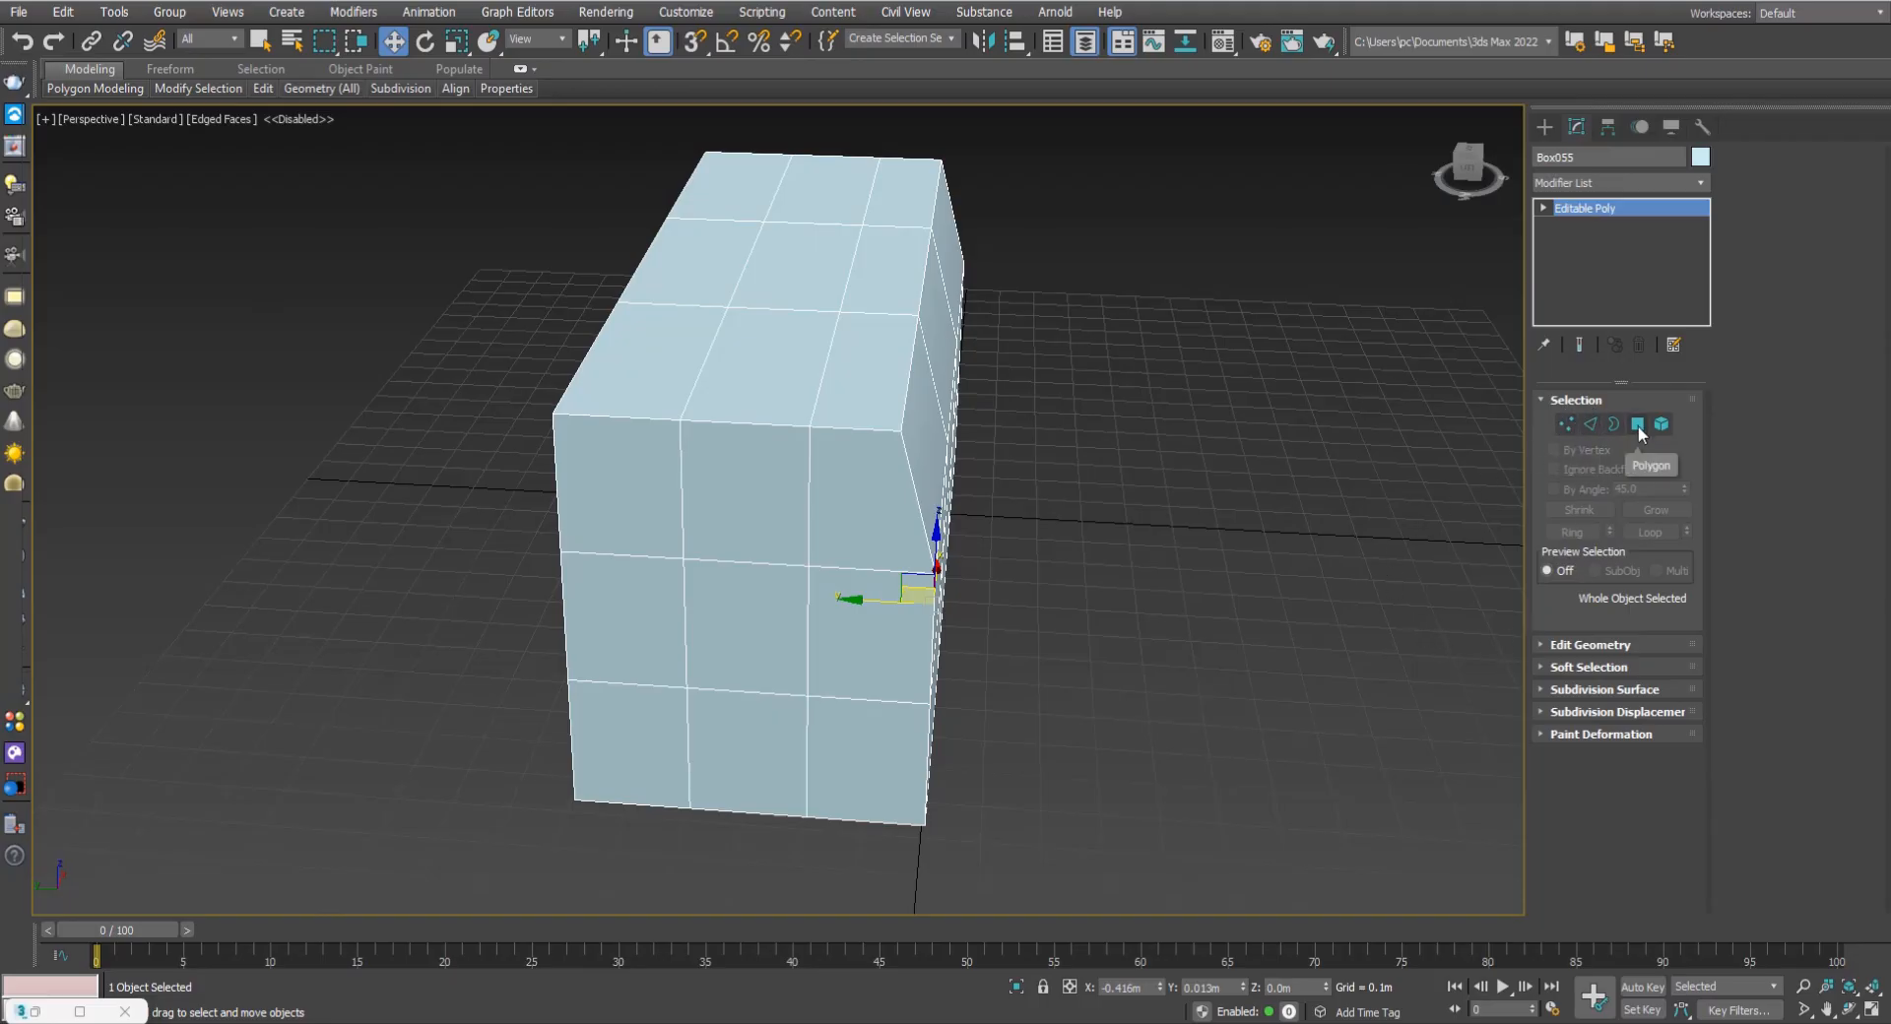
# Examine the Edit Vertices commands at Vertex sub-object level and the Edit Edges commands at Edge level.
pyautogui.click(1568, 424)
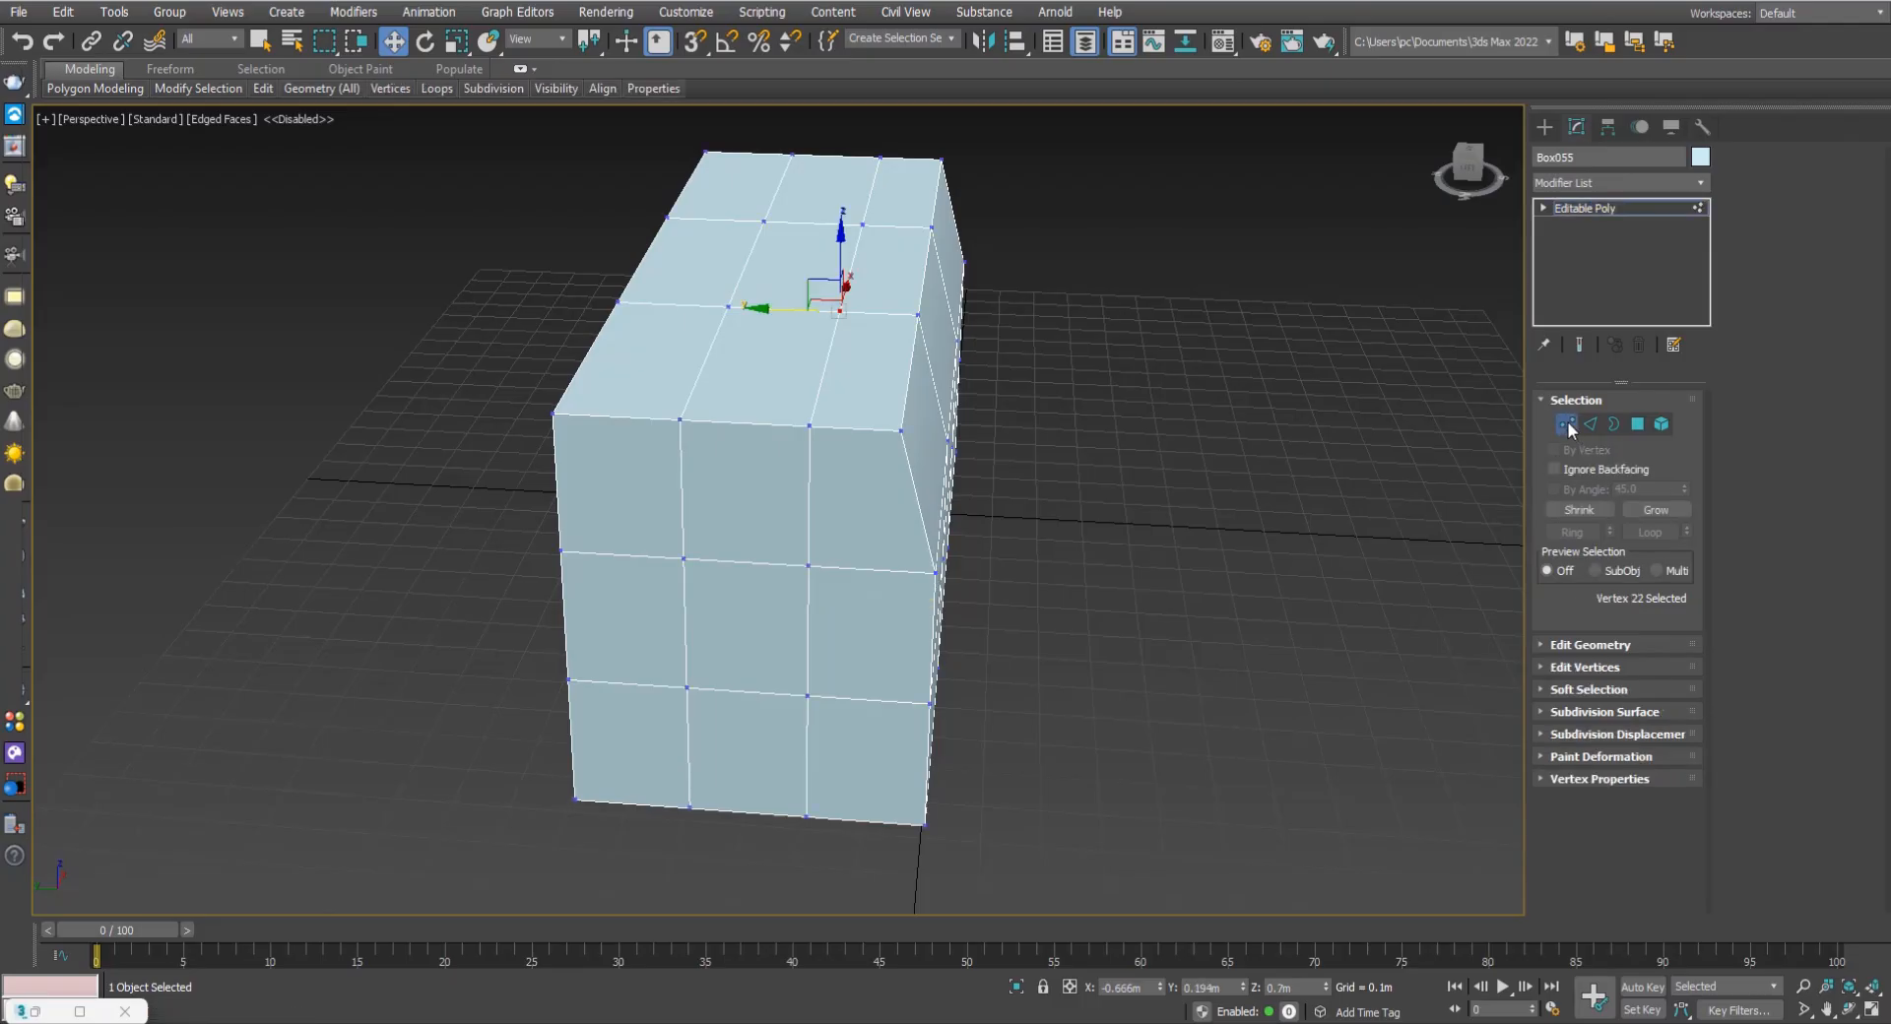
pyautogui.click(1587, 669)
pyautogui.scroll(-2, 1661, 623)
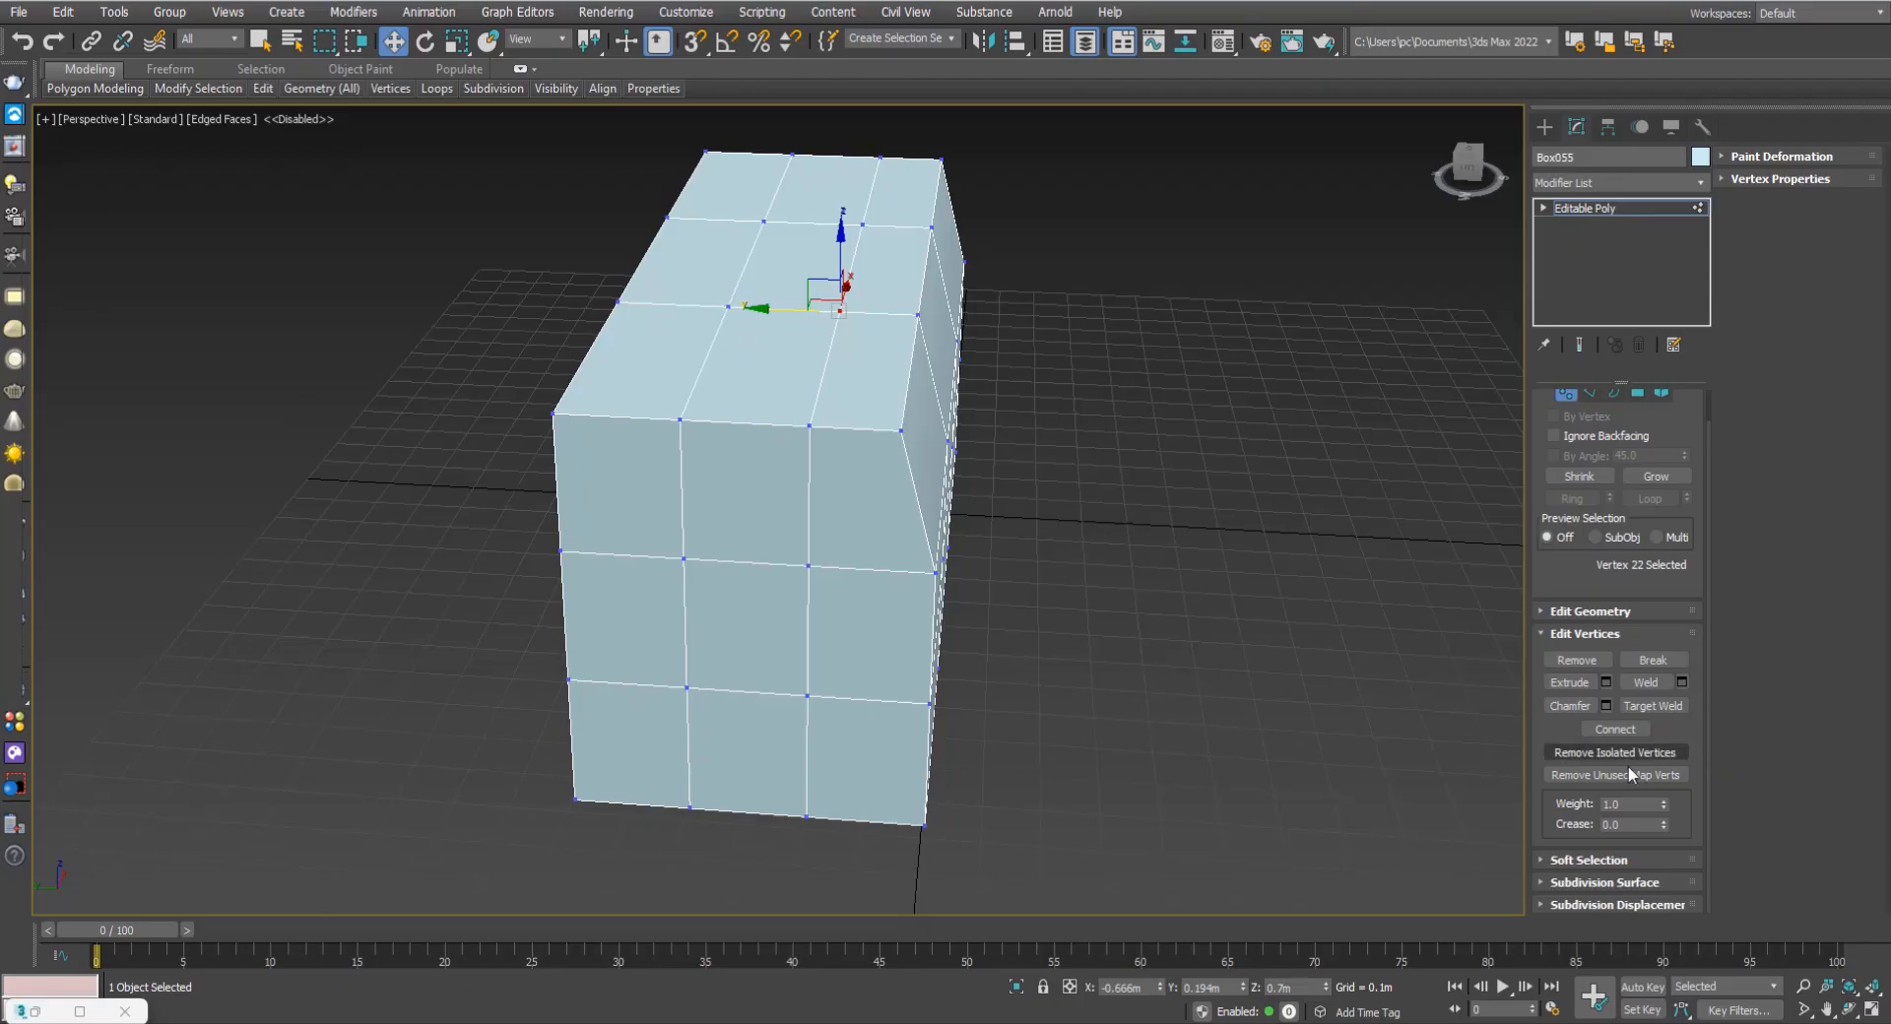
pyautogui.scroll(2, 1579, 421)
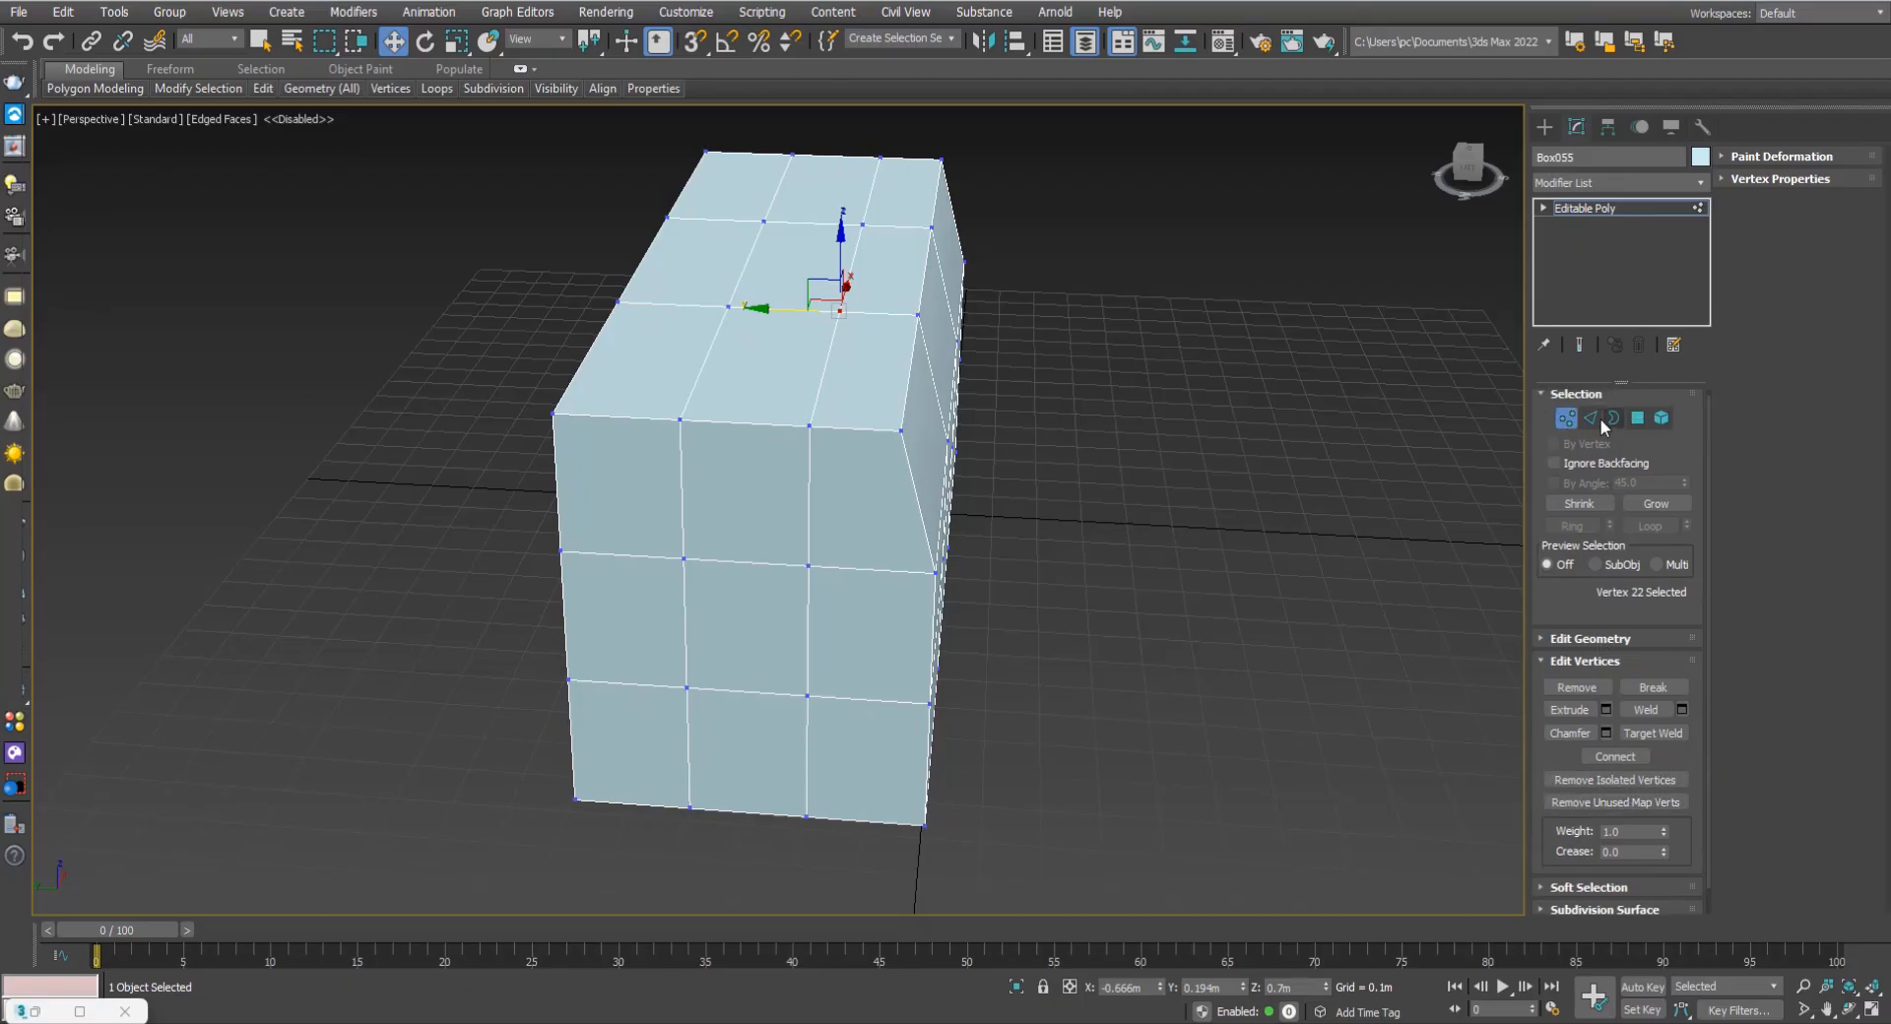
pyautogui.click(1589, 419)
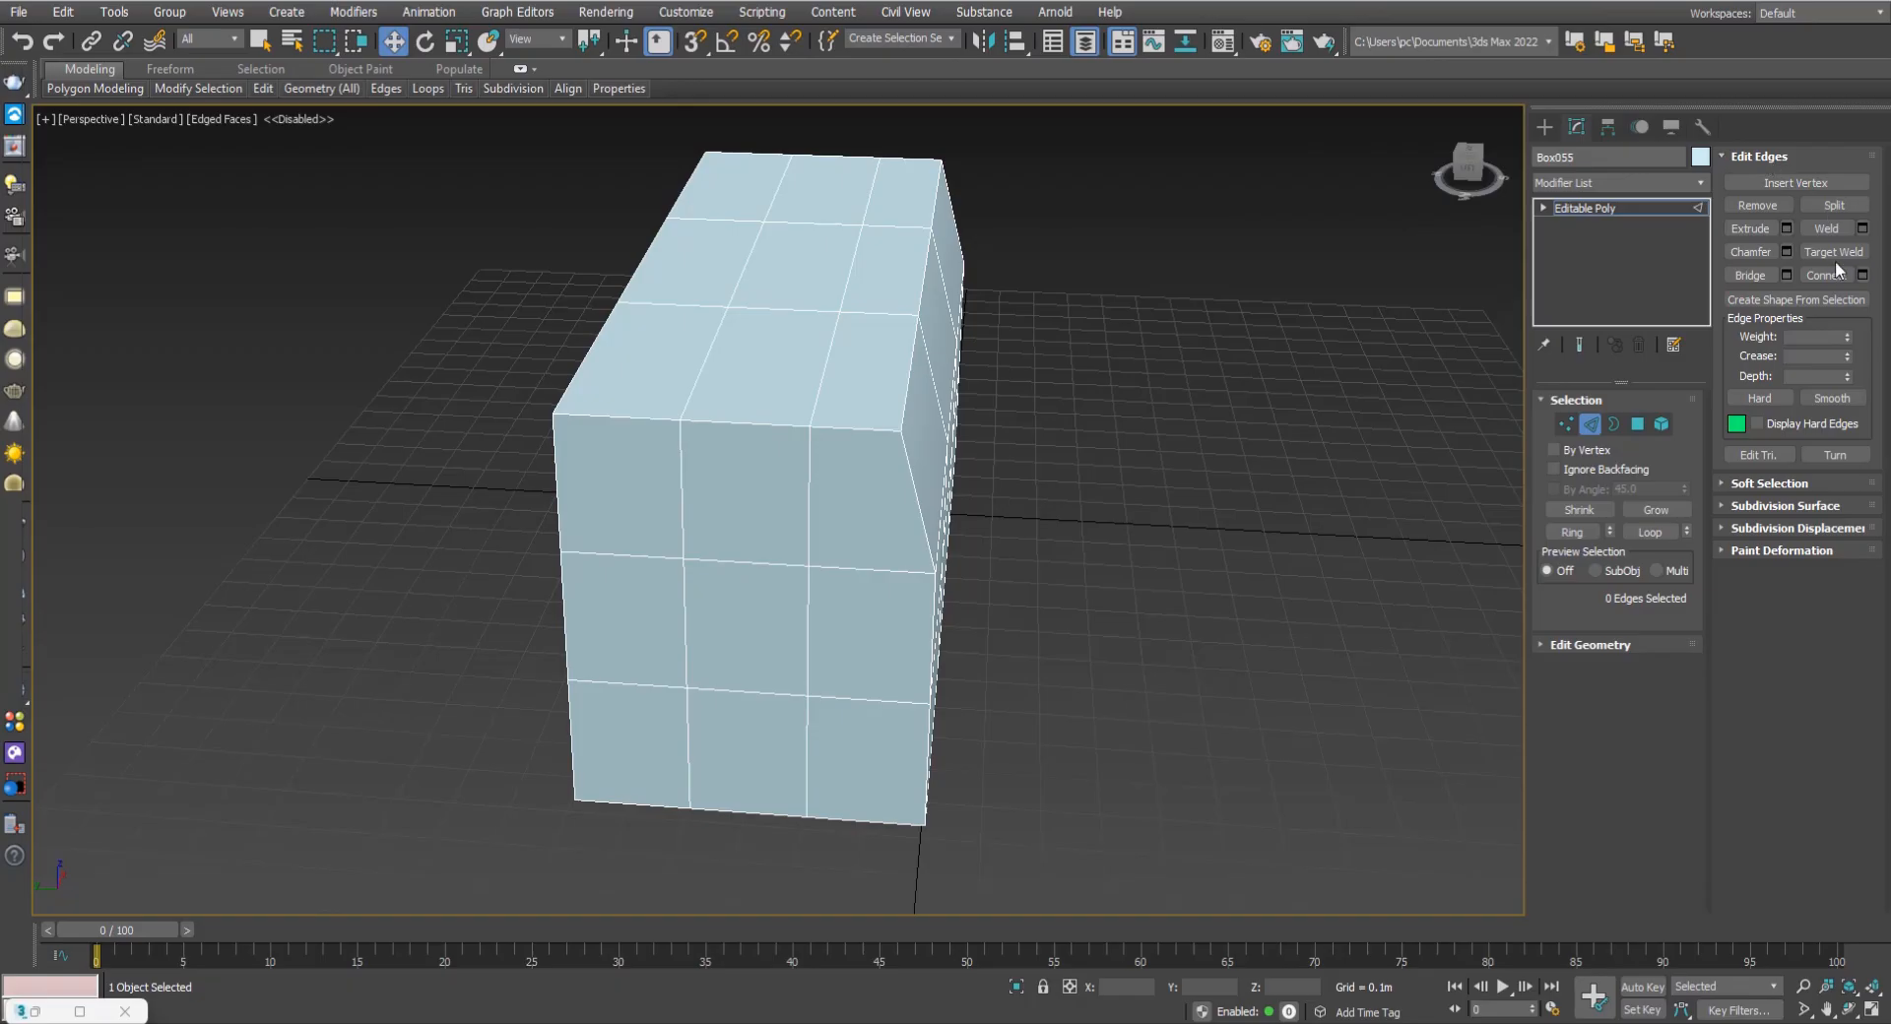
# Select single edges on the box's top, and examine the Edit Polygons commands at Polygon sub-object level.
pyautogui.click(898, 350)
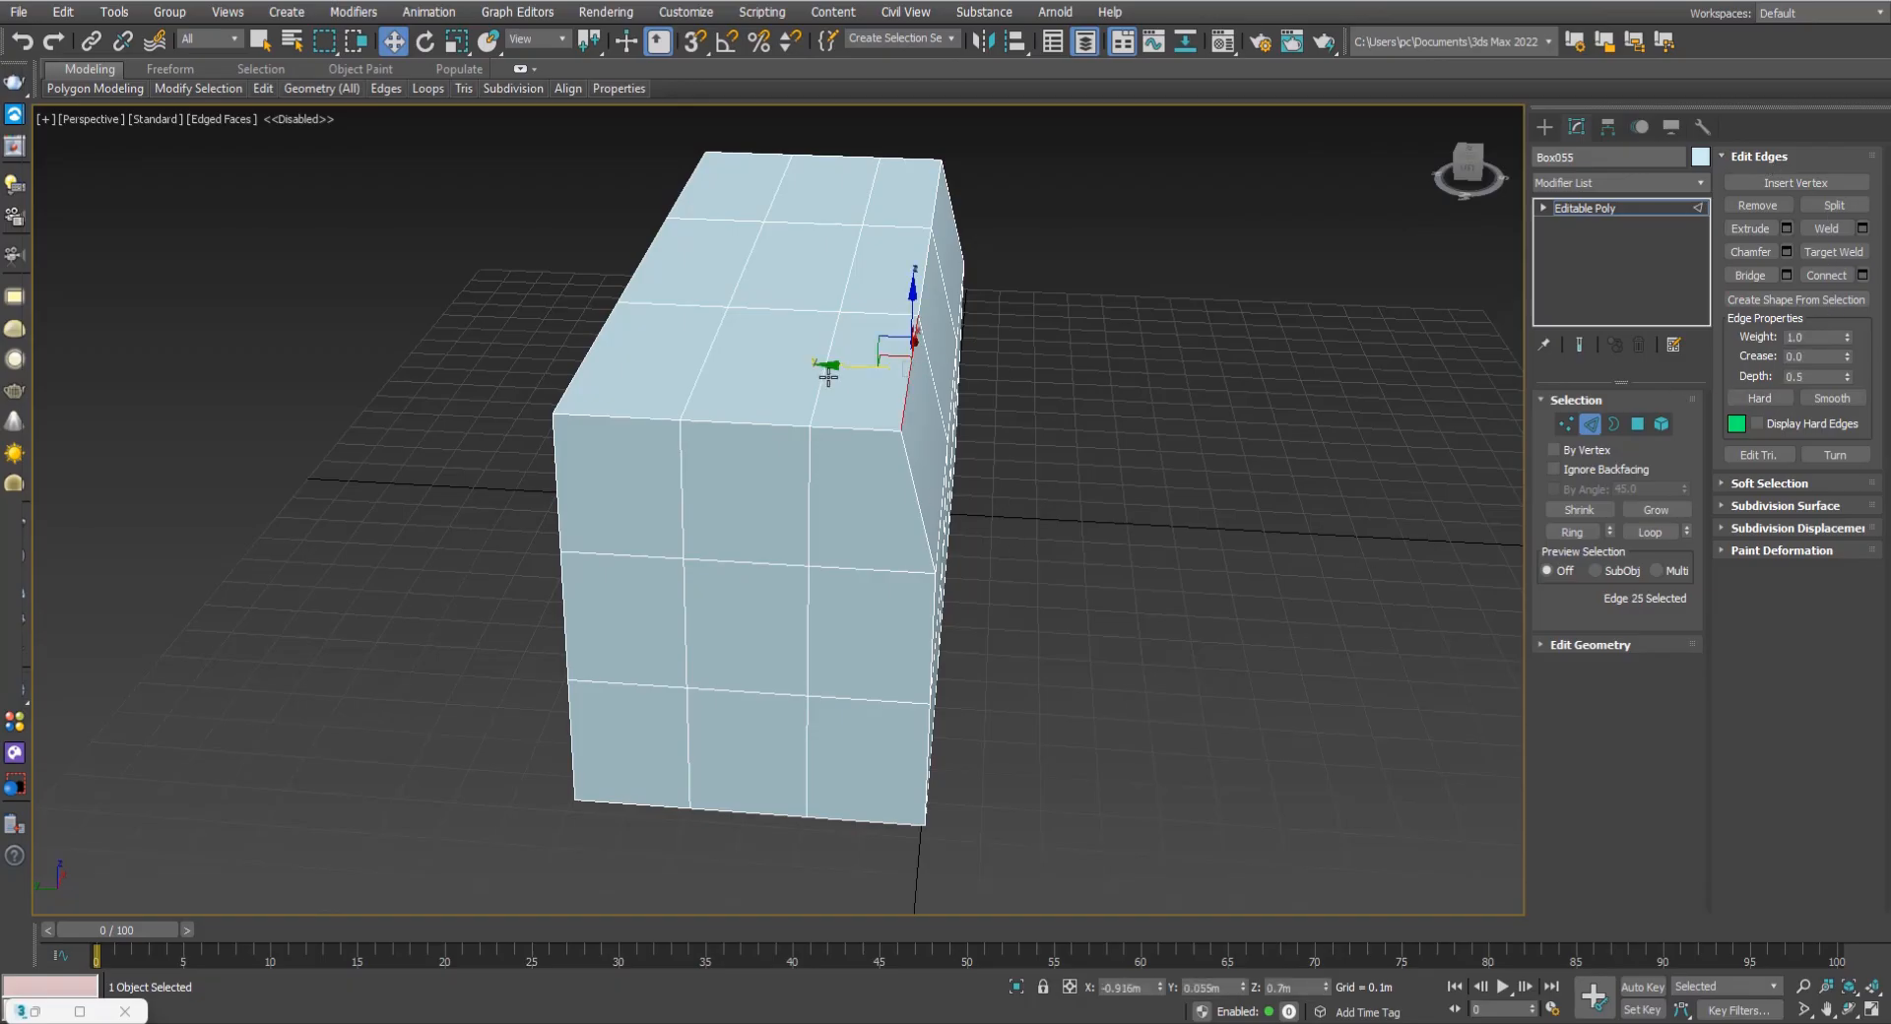
pyautogui.click(805, 394)
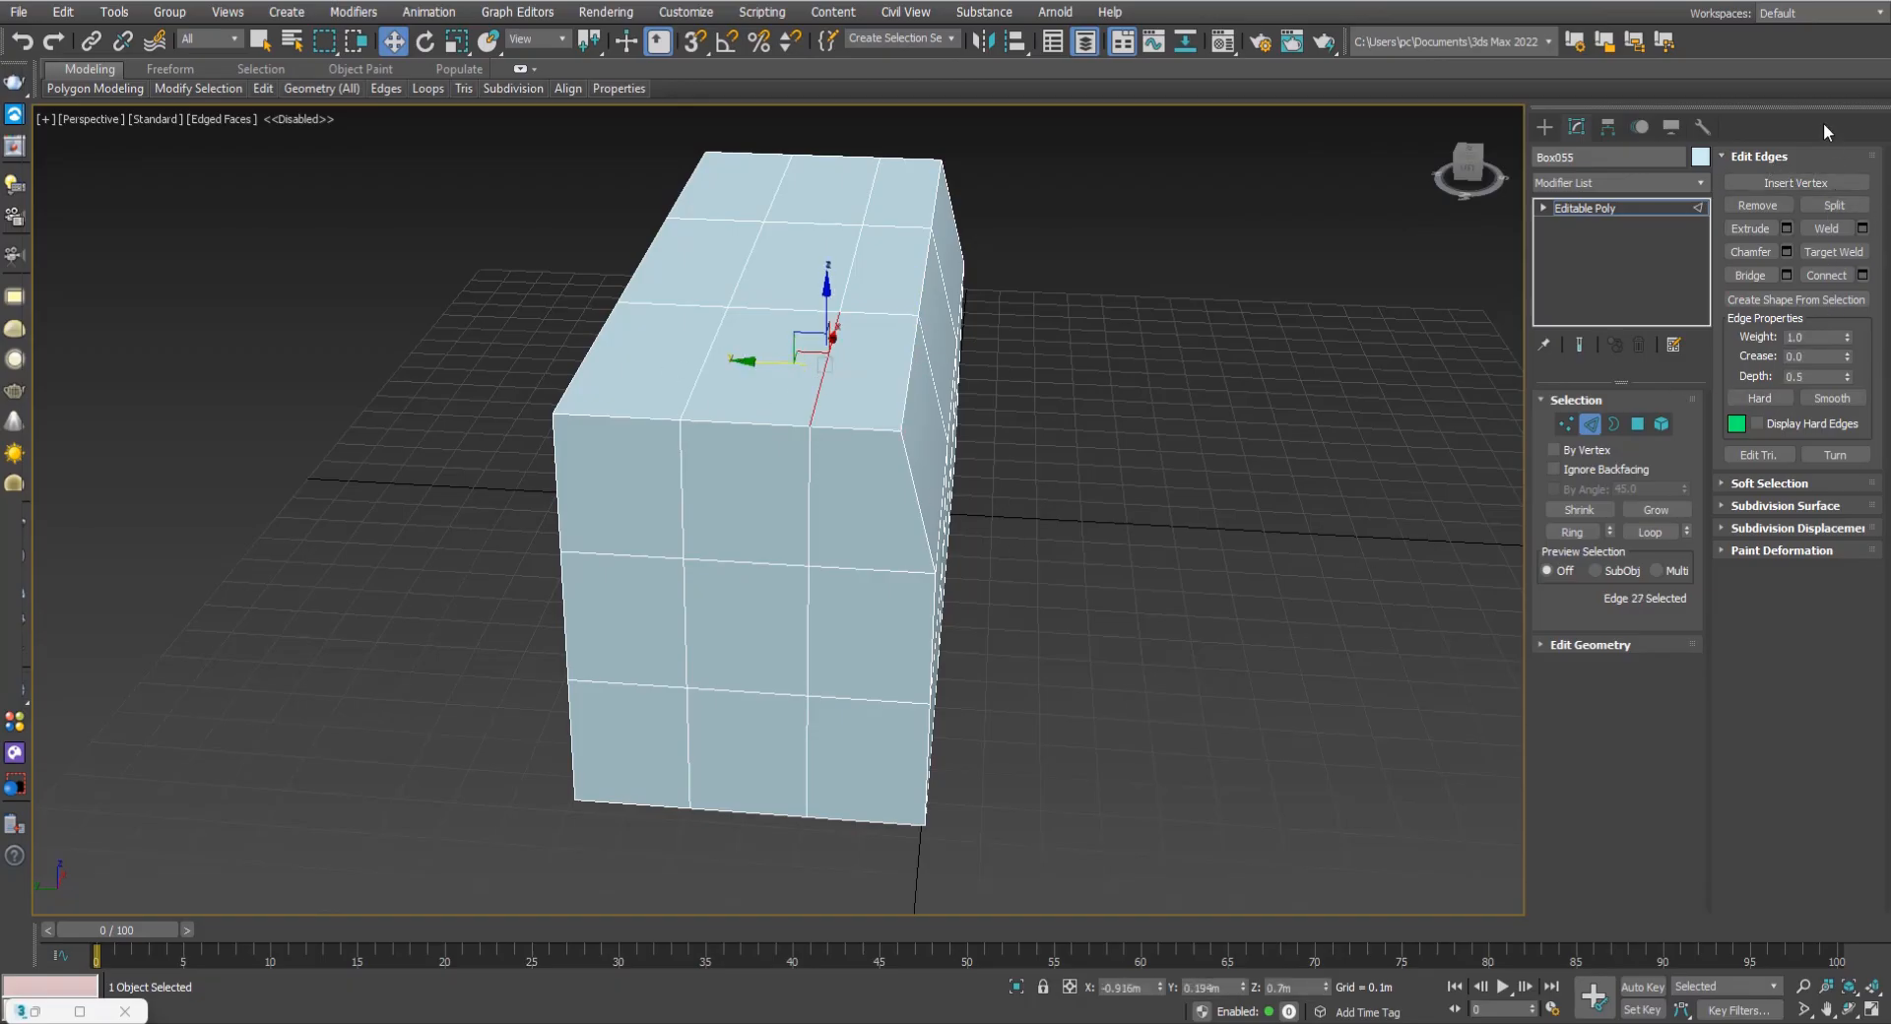
pyautogui.click(1637, 425)
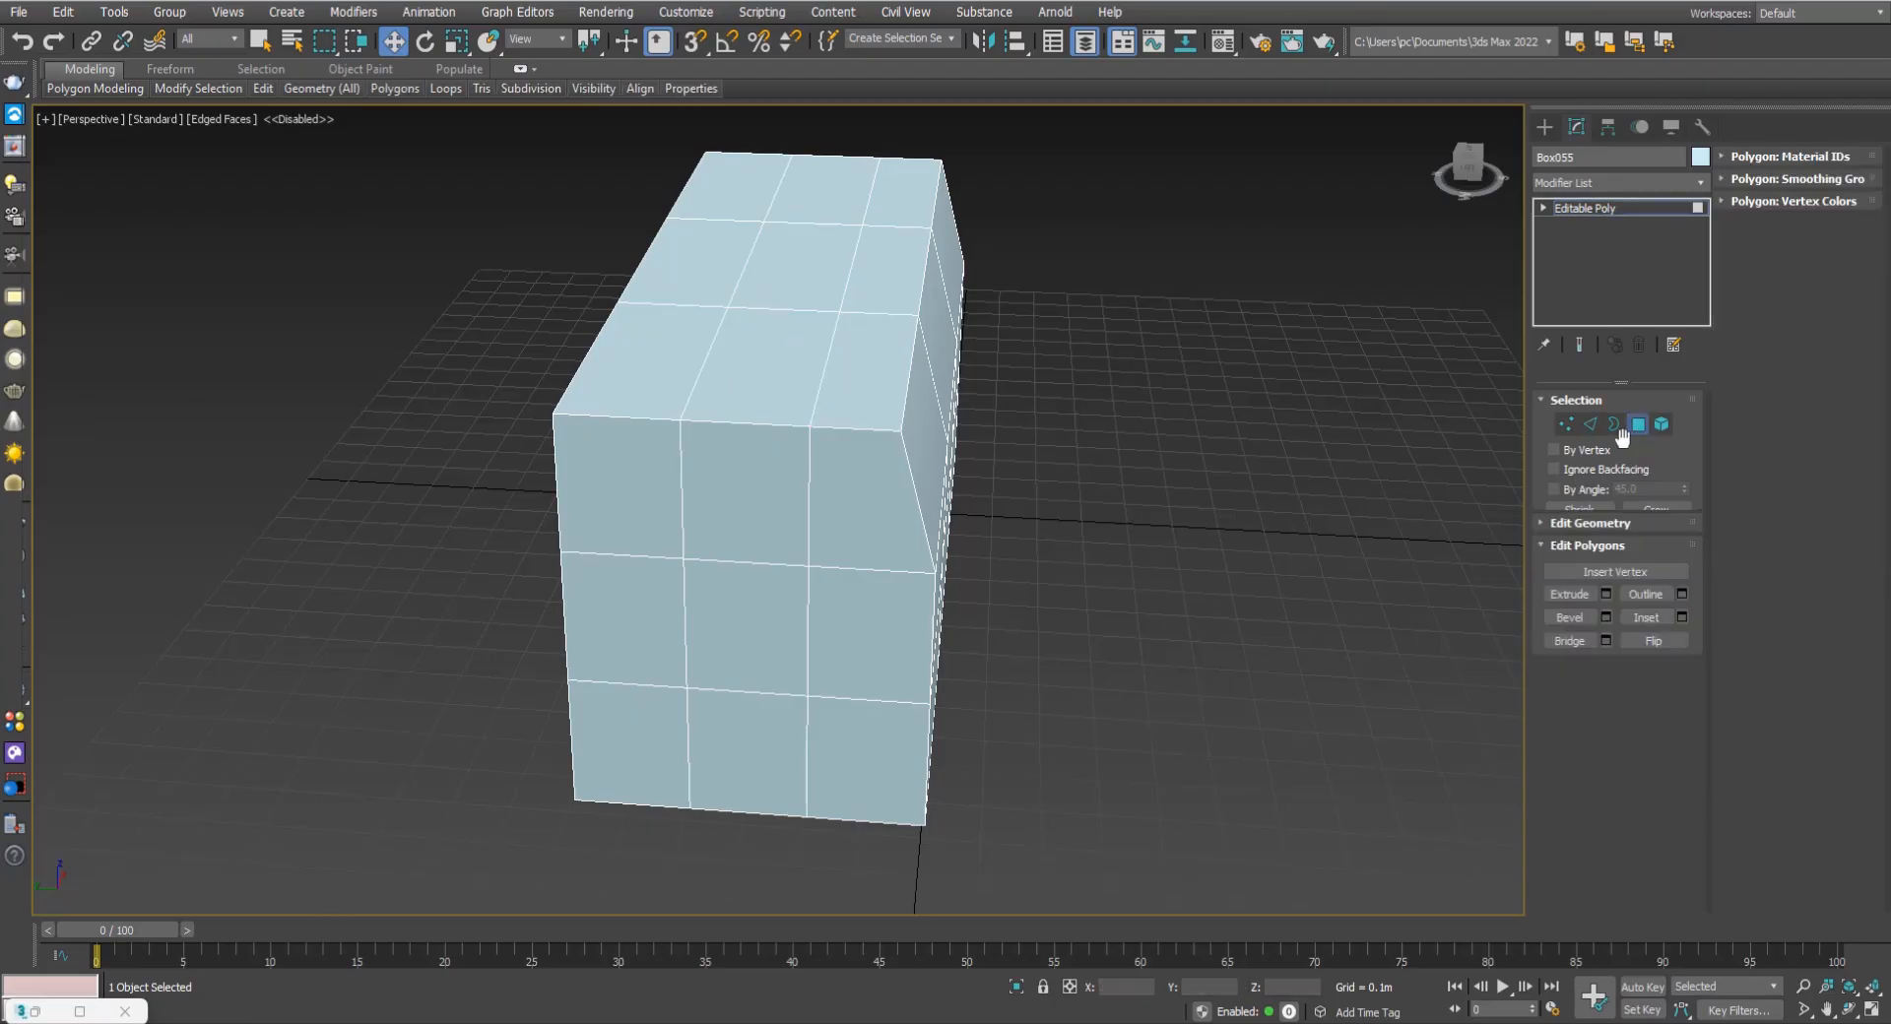
pyautogui.scroll(-1, 1593, 611)
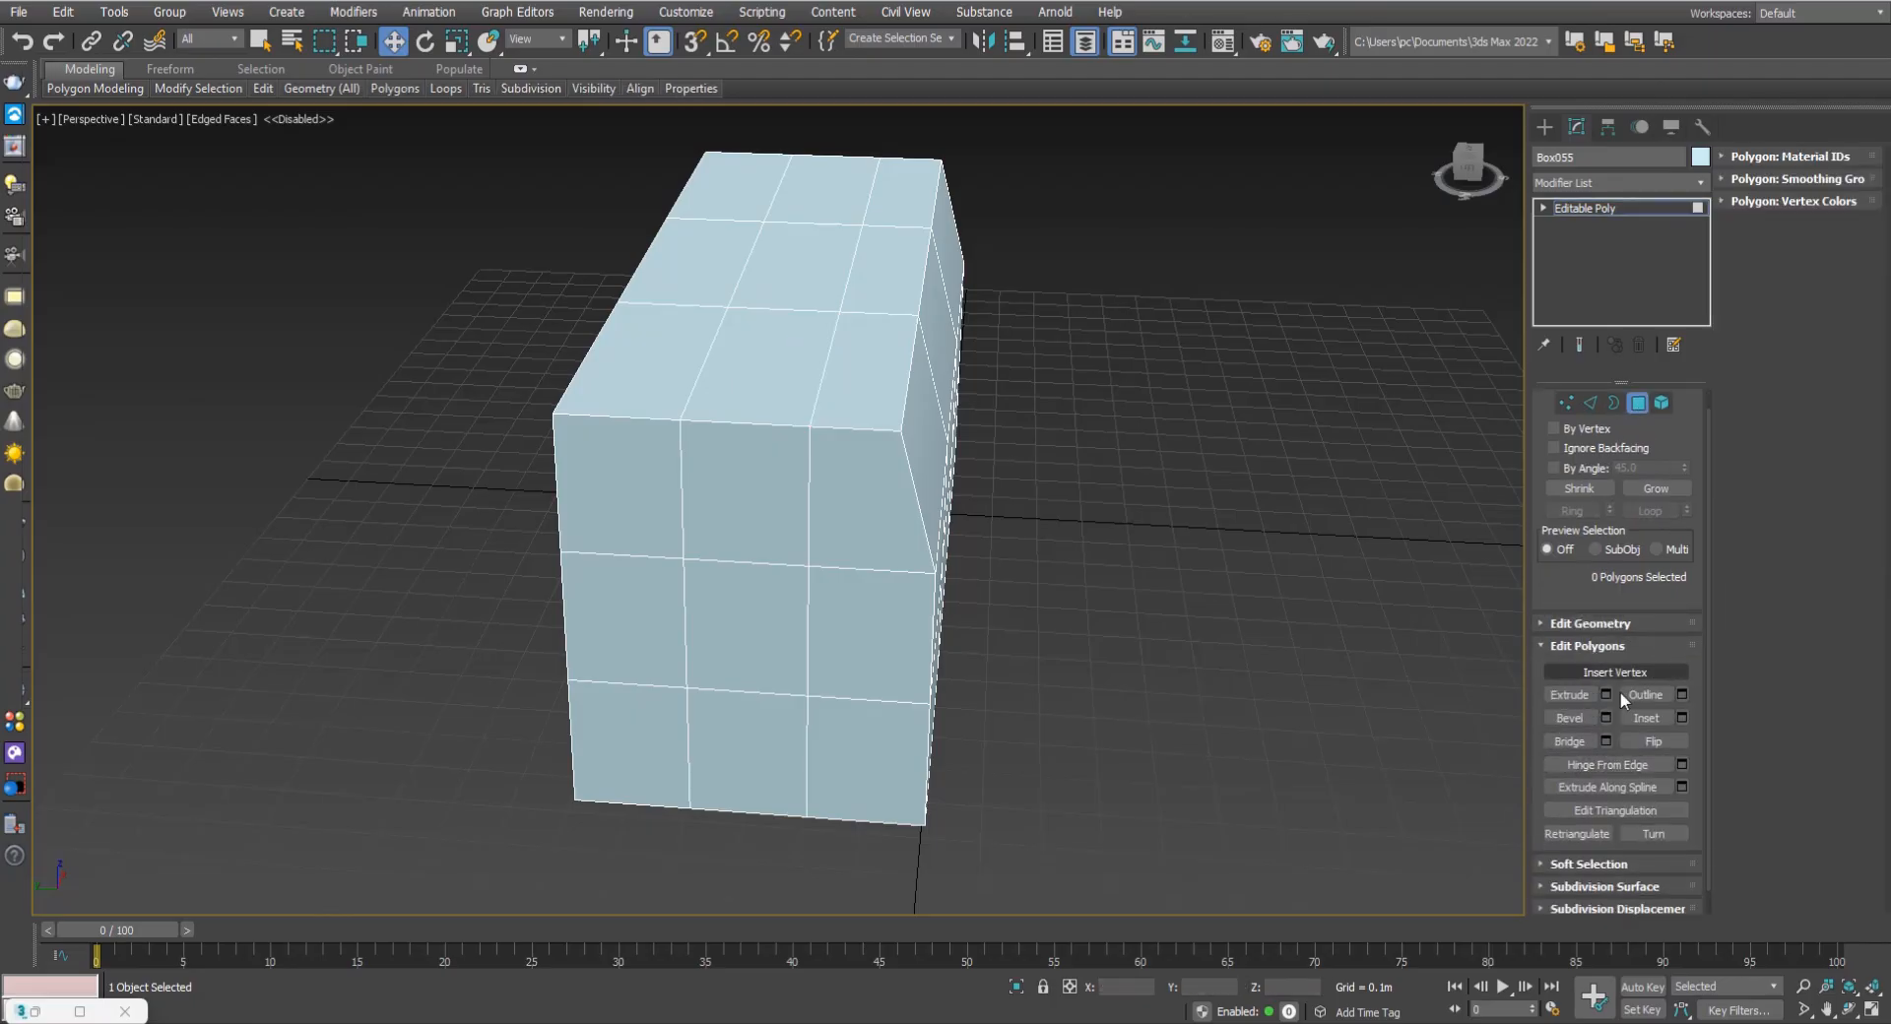
pyautogui.scroll(1, 1567, 581)
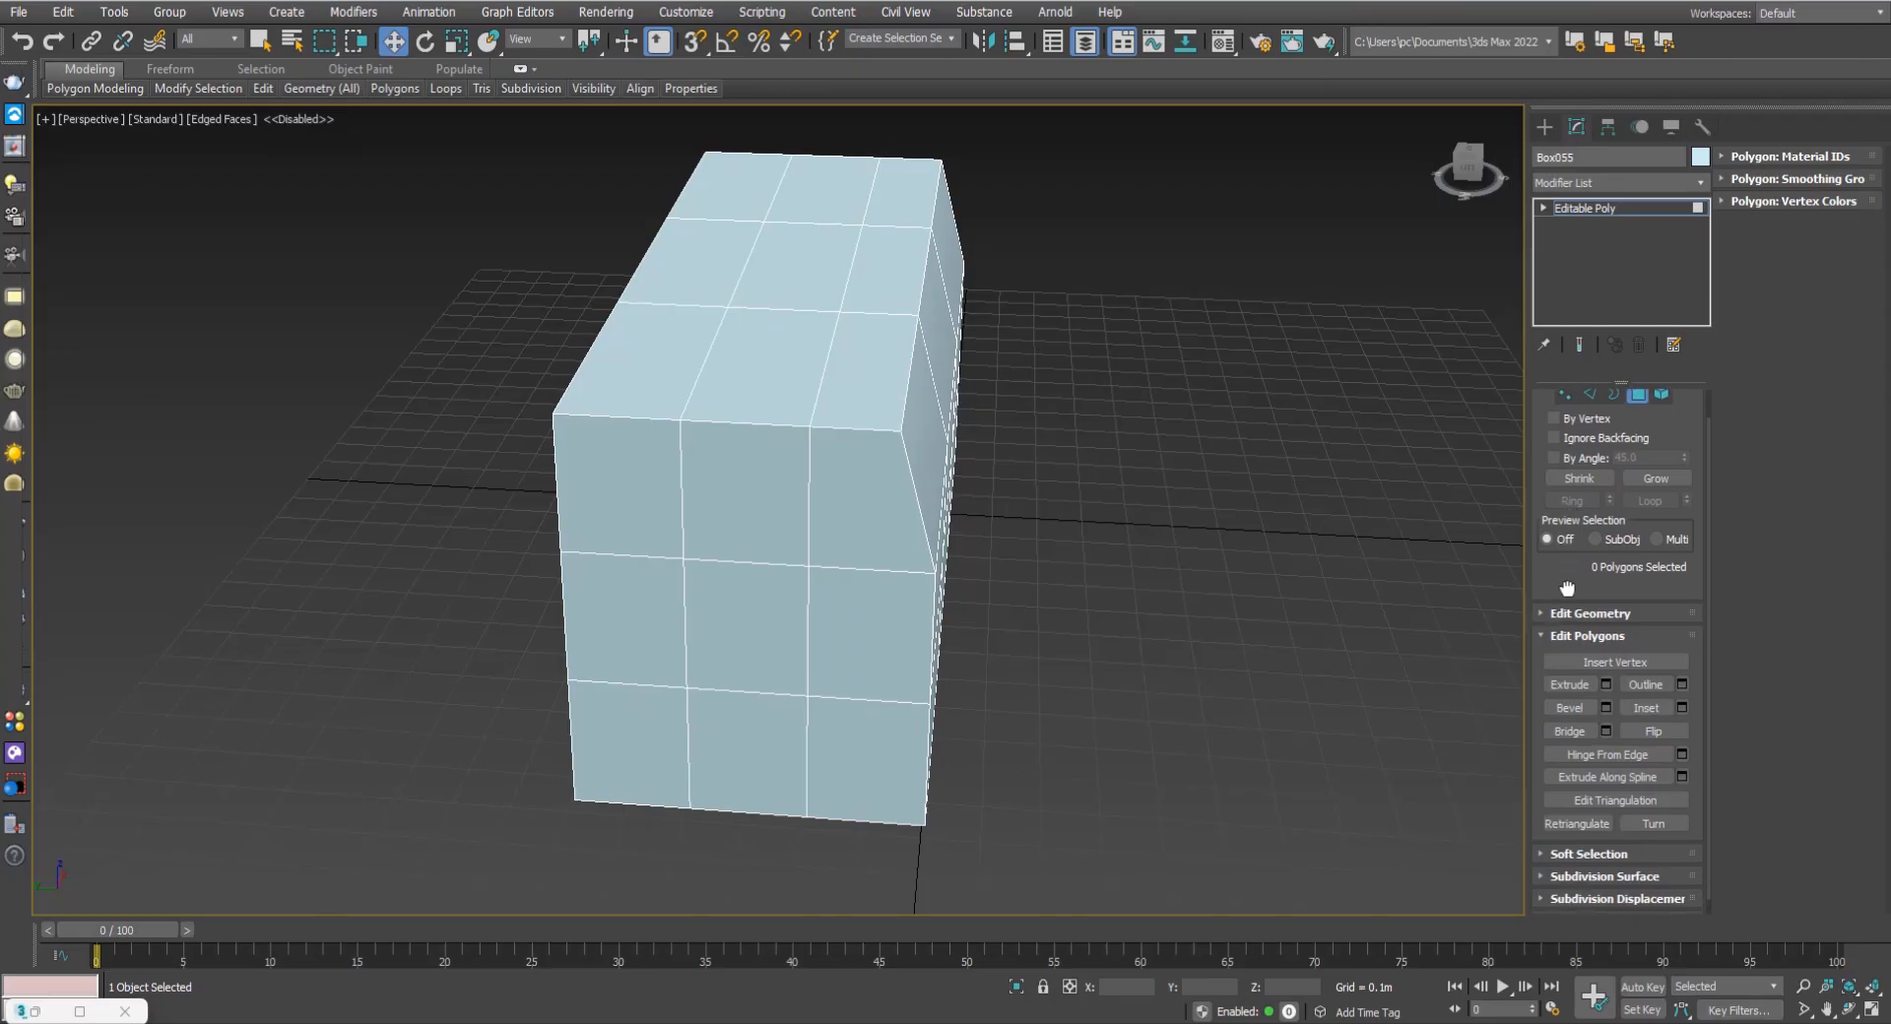
# Compare the command rollouts offered at Vertex and Polygon sub-object levels, collapsing and reopening the Selection settings.
pyautogui.click(1580, 662)
pyautogui.click(1566, 405)
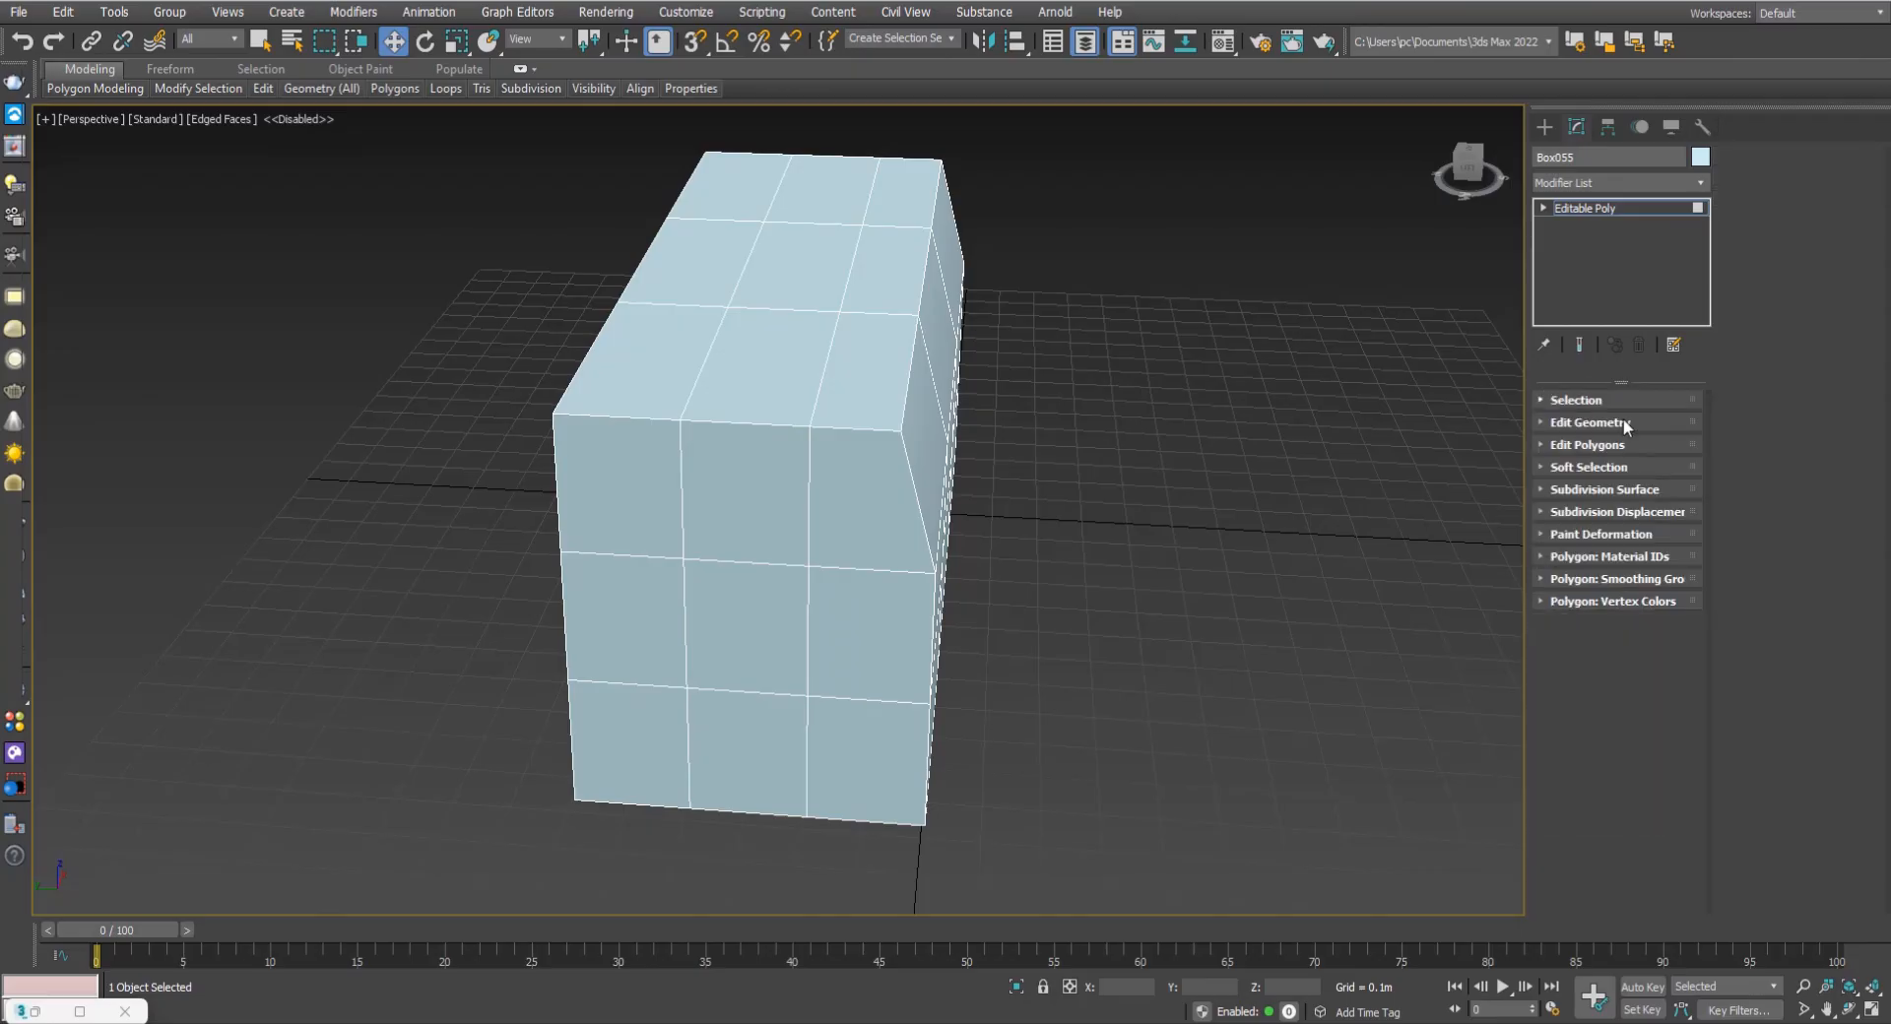
pyautogui.click(1566, 400)
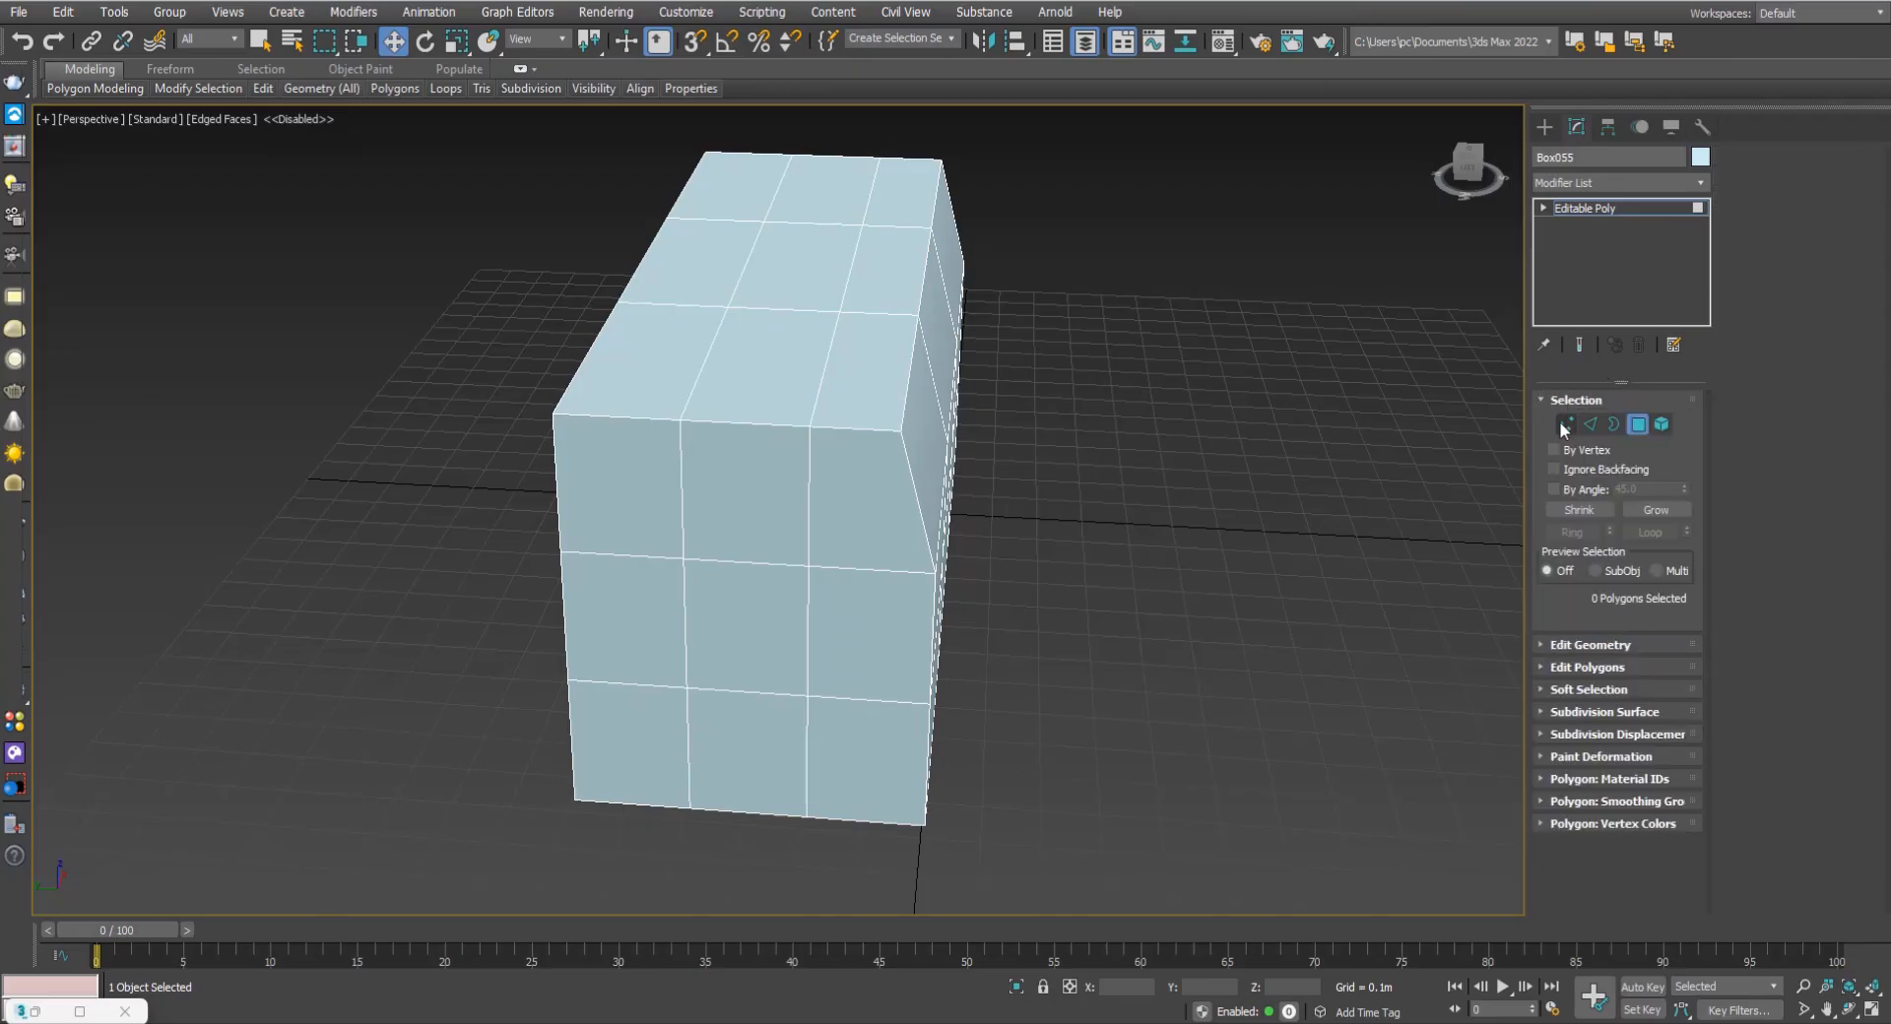
pyautogui.click(1590, 423)
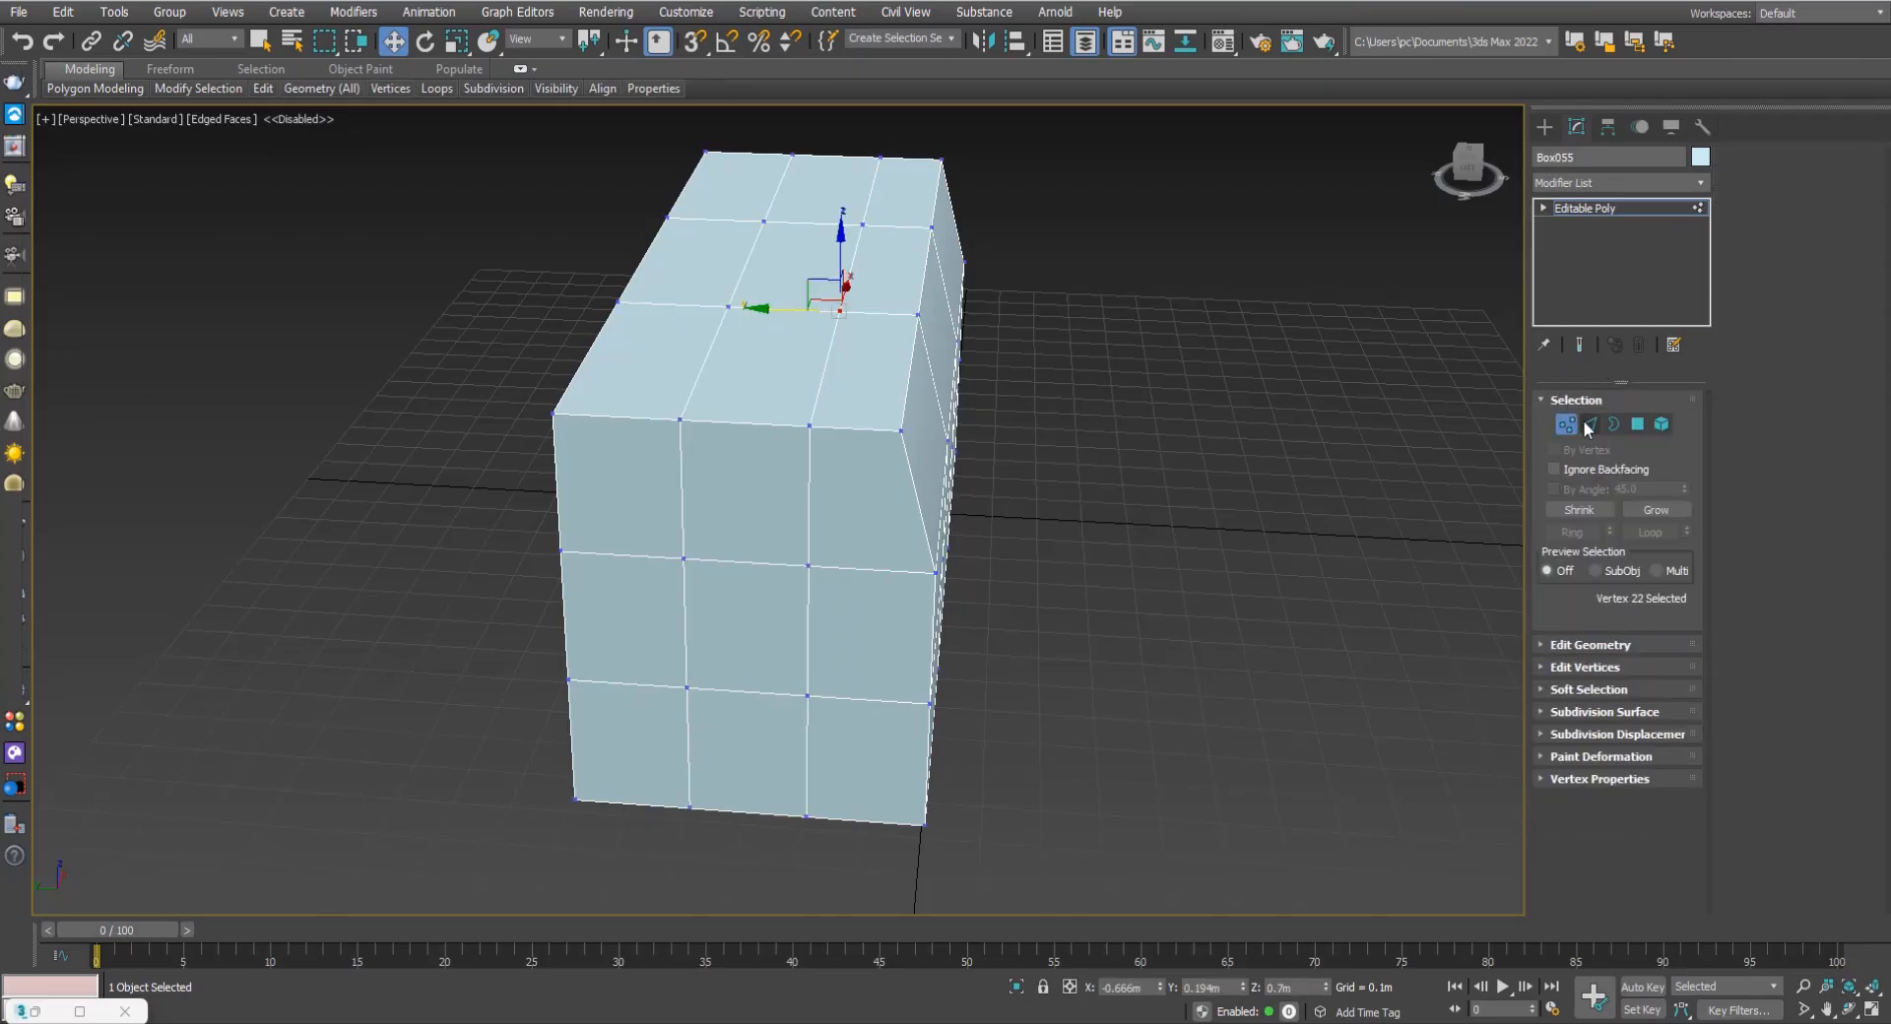
pyautogui.click(1639, 424)
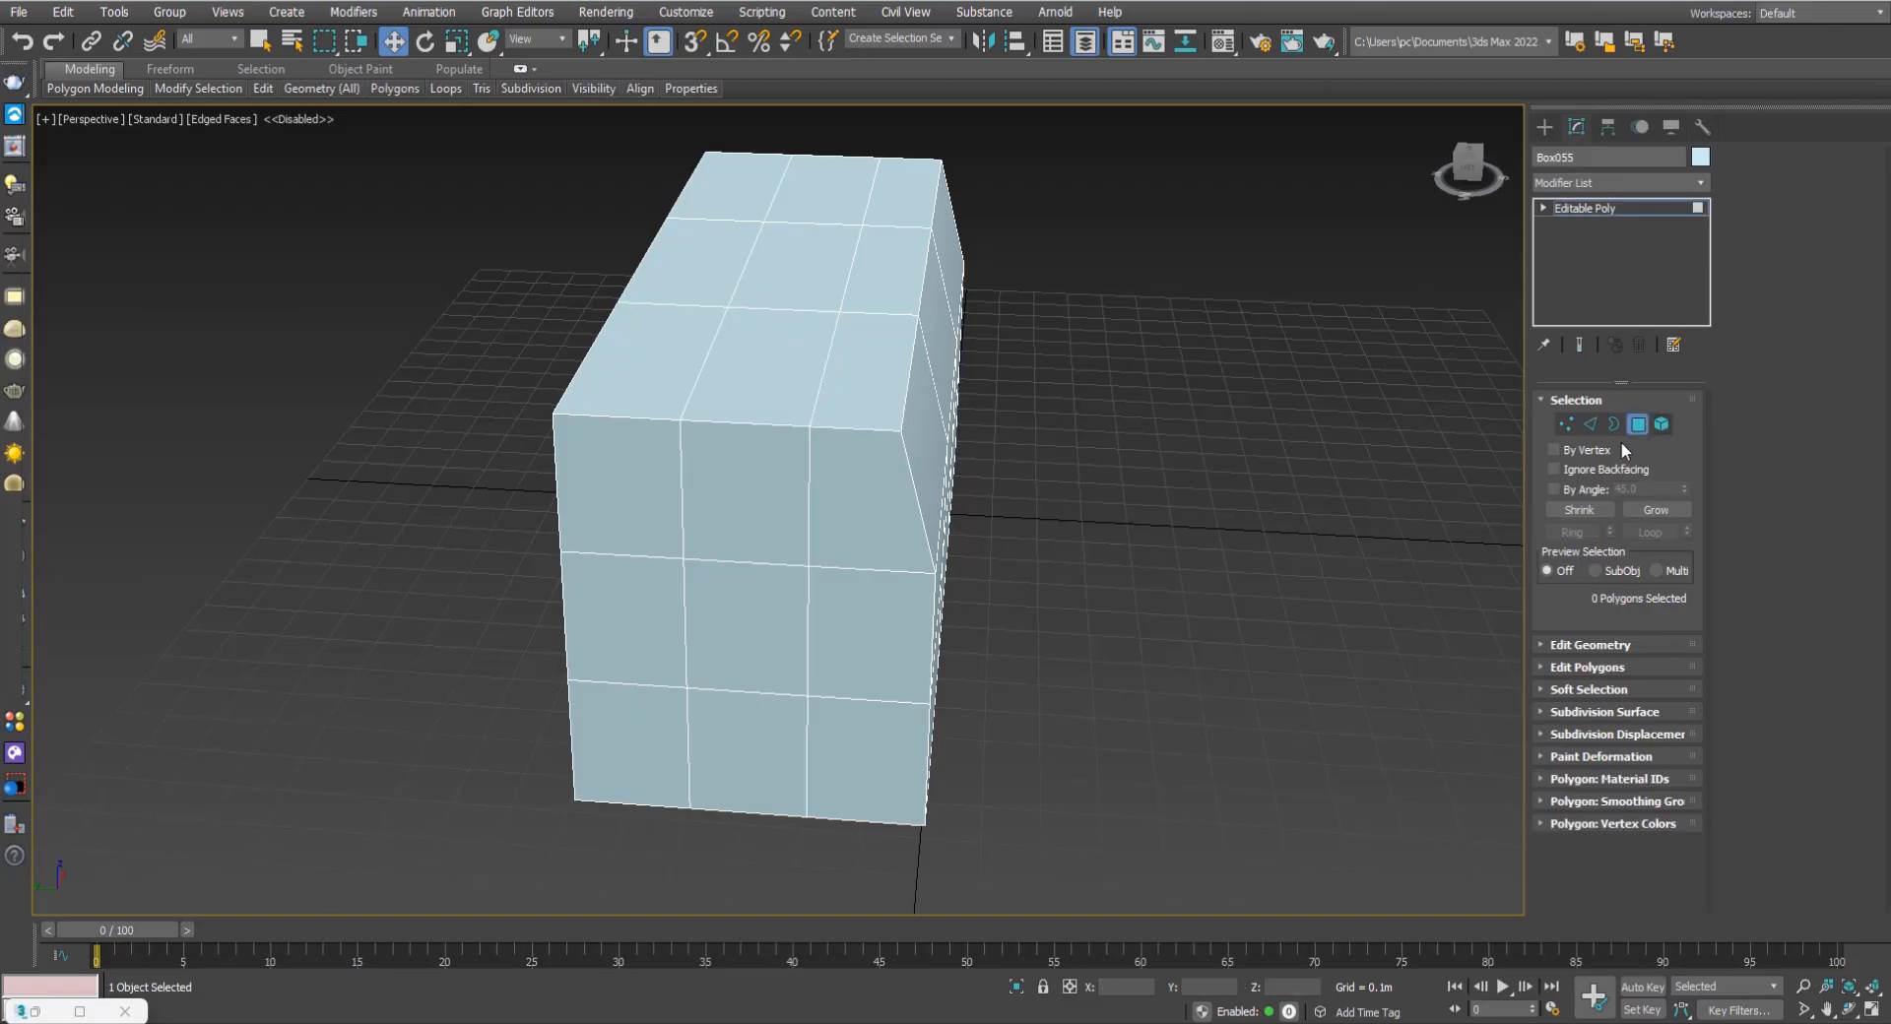
pyautogui.click(1566, 400)
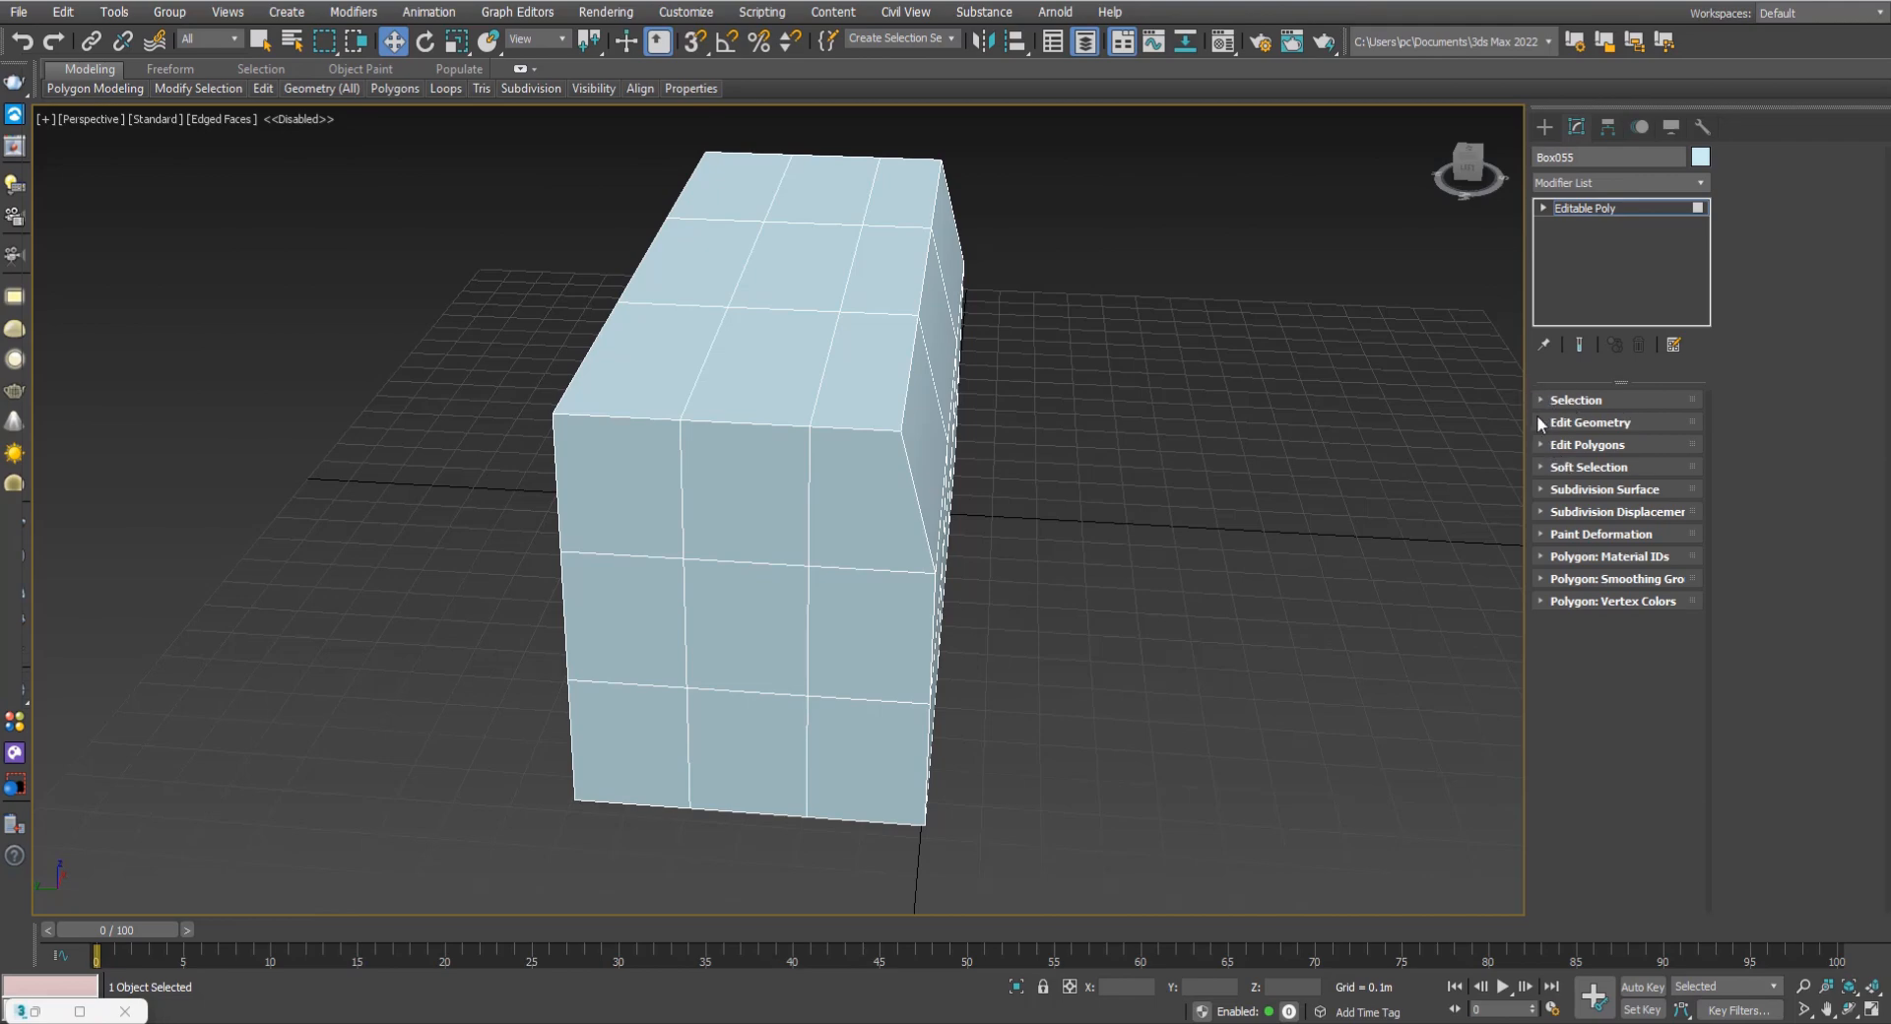
pyautogui.click(1612, 402)
pyautogui.click(1591, 400)
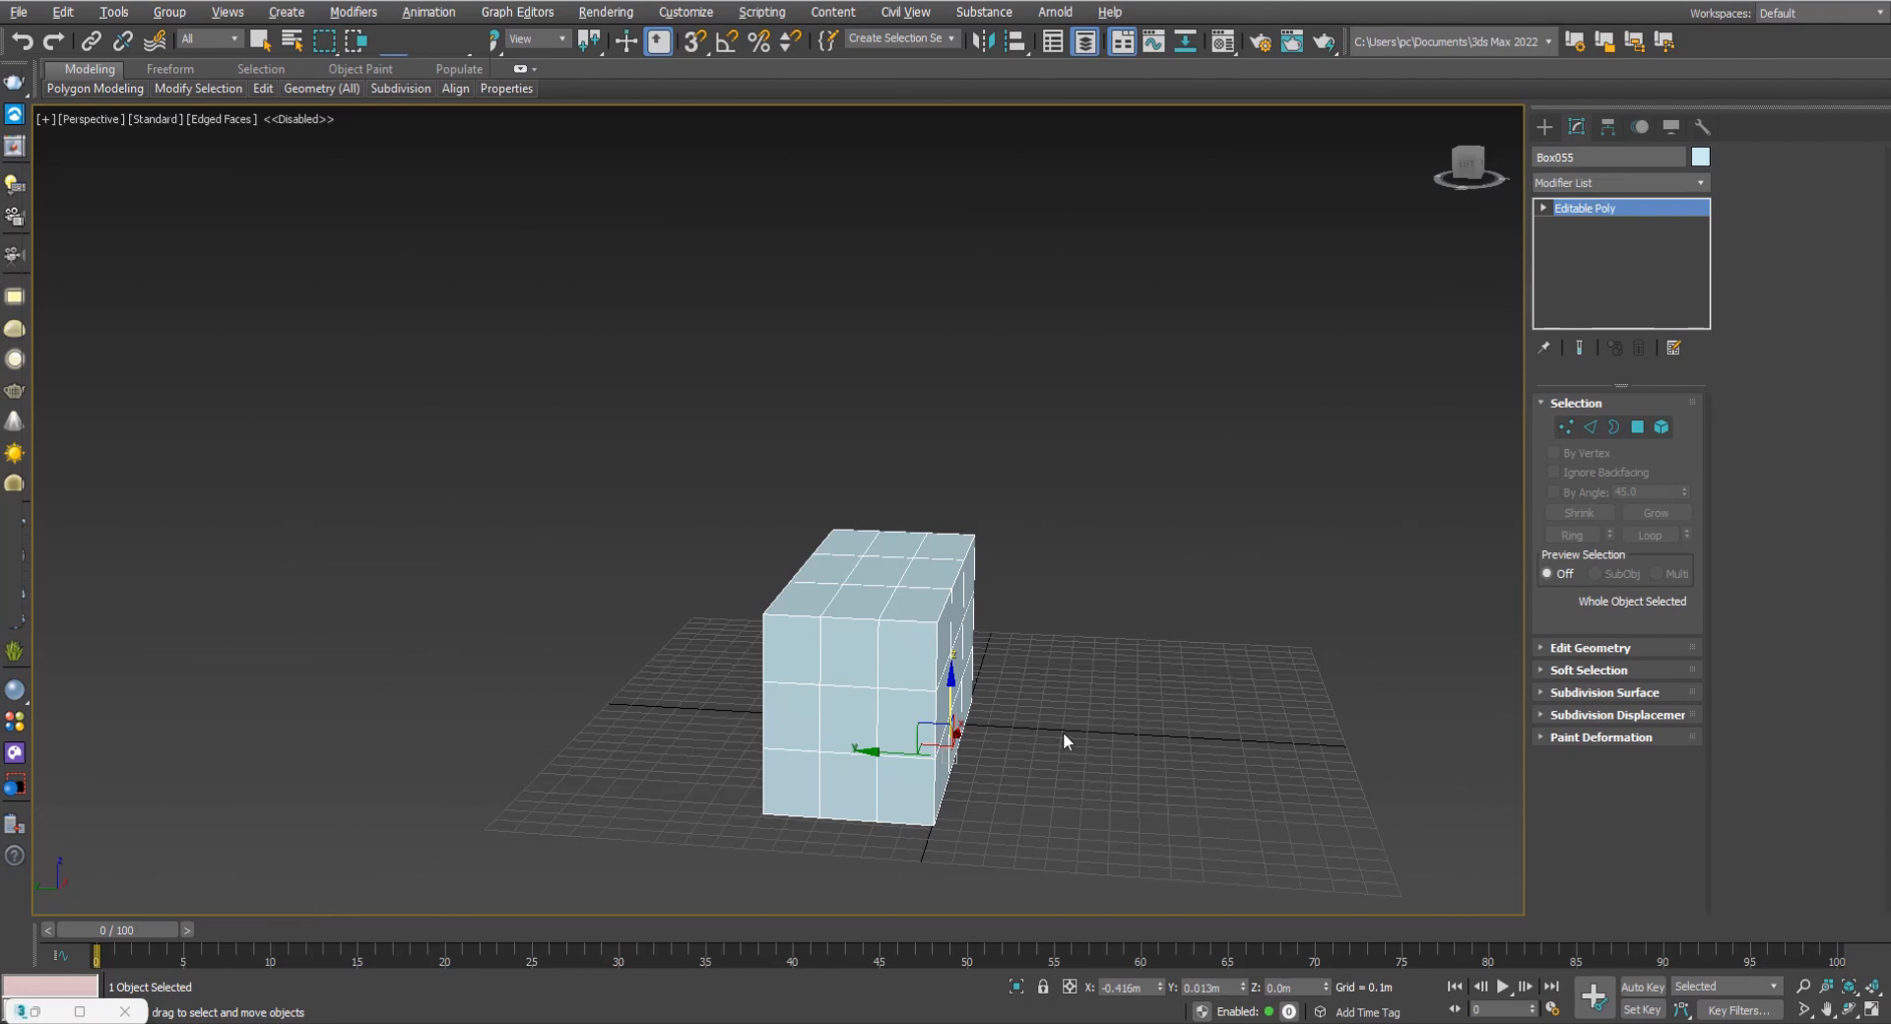
# Clone the whole box 0.7 m upward along Z as a single Copy.
pyautogui.keyDown('alt'); pyautogui.moveTo(1063, 739); pyautogui.dragTo(957, 701, button='middle'); pyautogui.keyUp('alt')
pyautogui.keyDown('shift'); pyautogui.moveTo(952, 705); pyautogui.dragTo(965, 521); pyautogui.keyUp('shift')
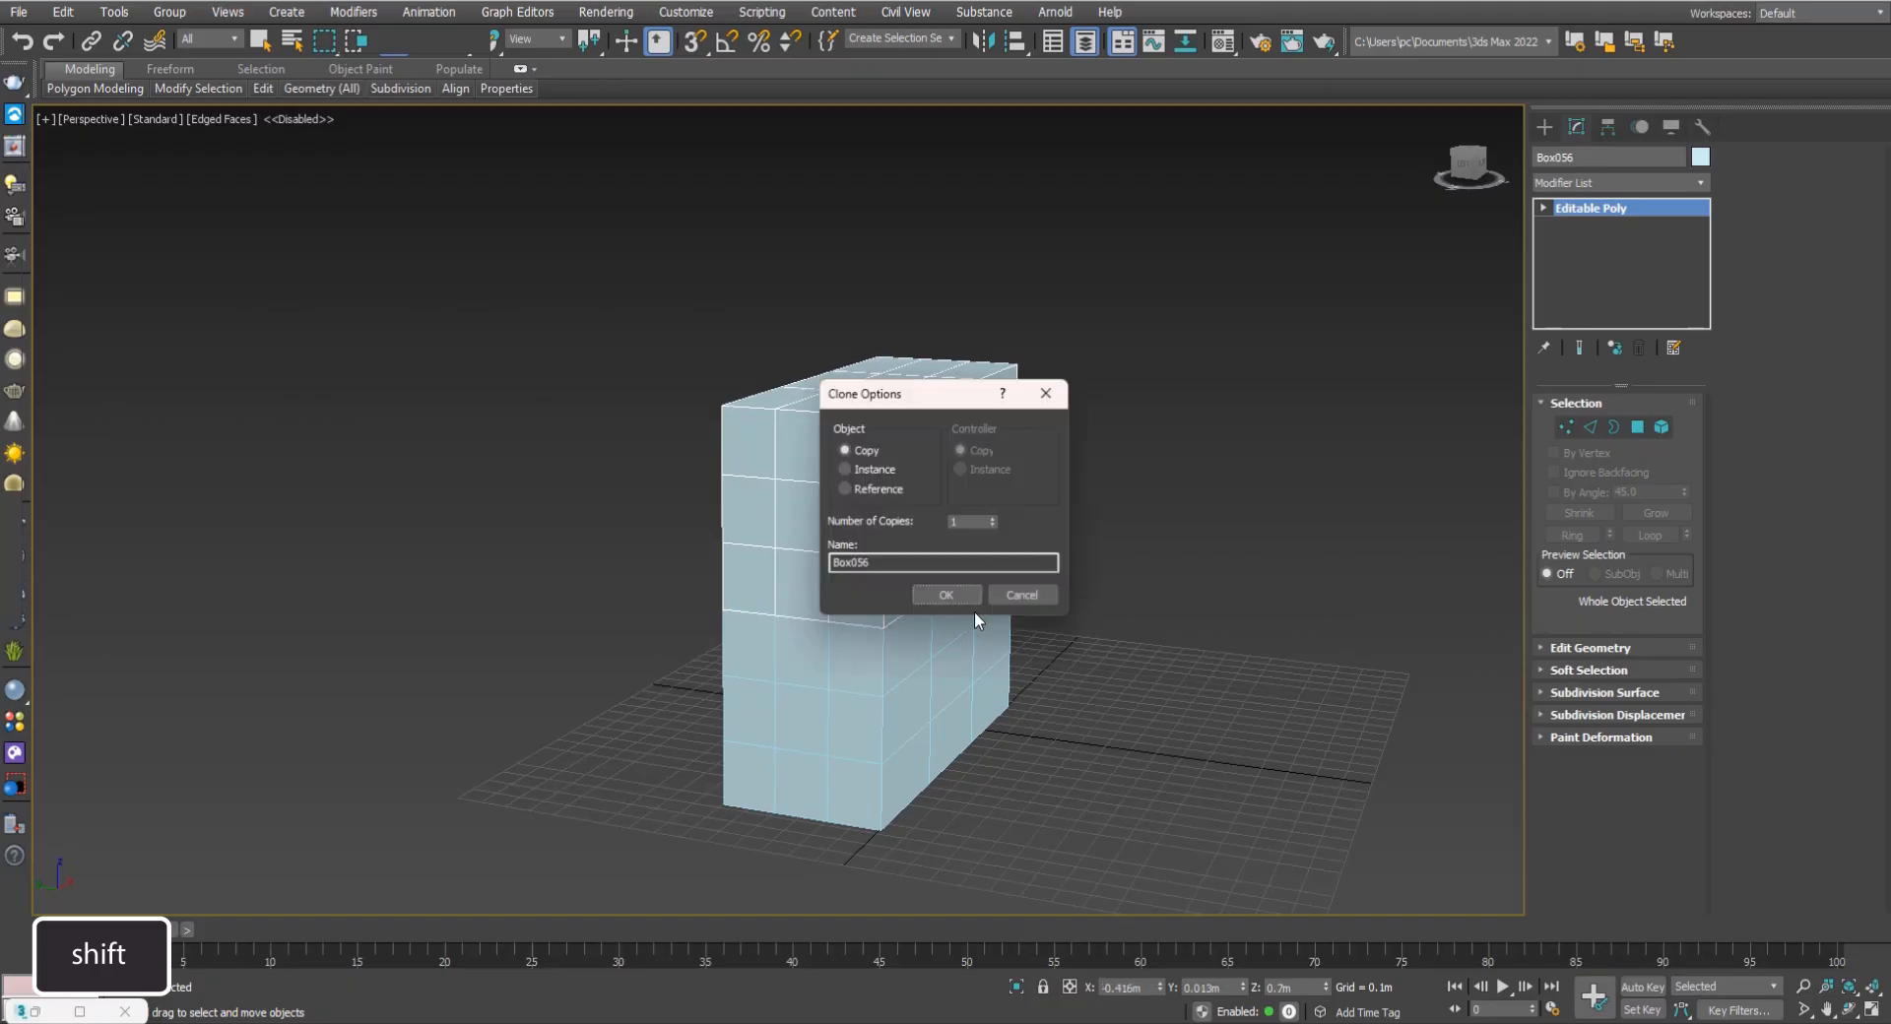
pyautogui.click(960, 597)
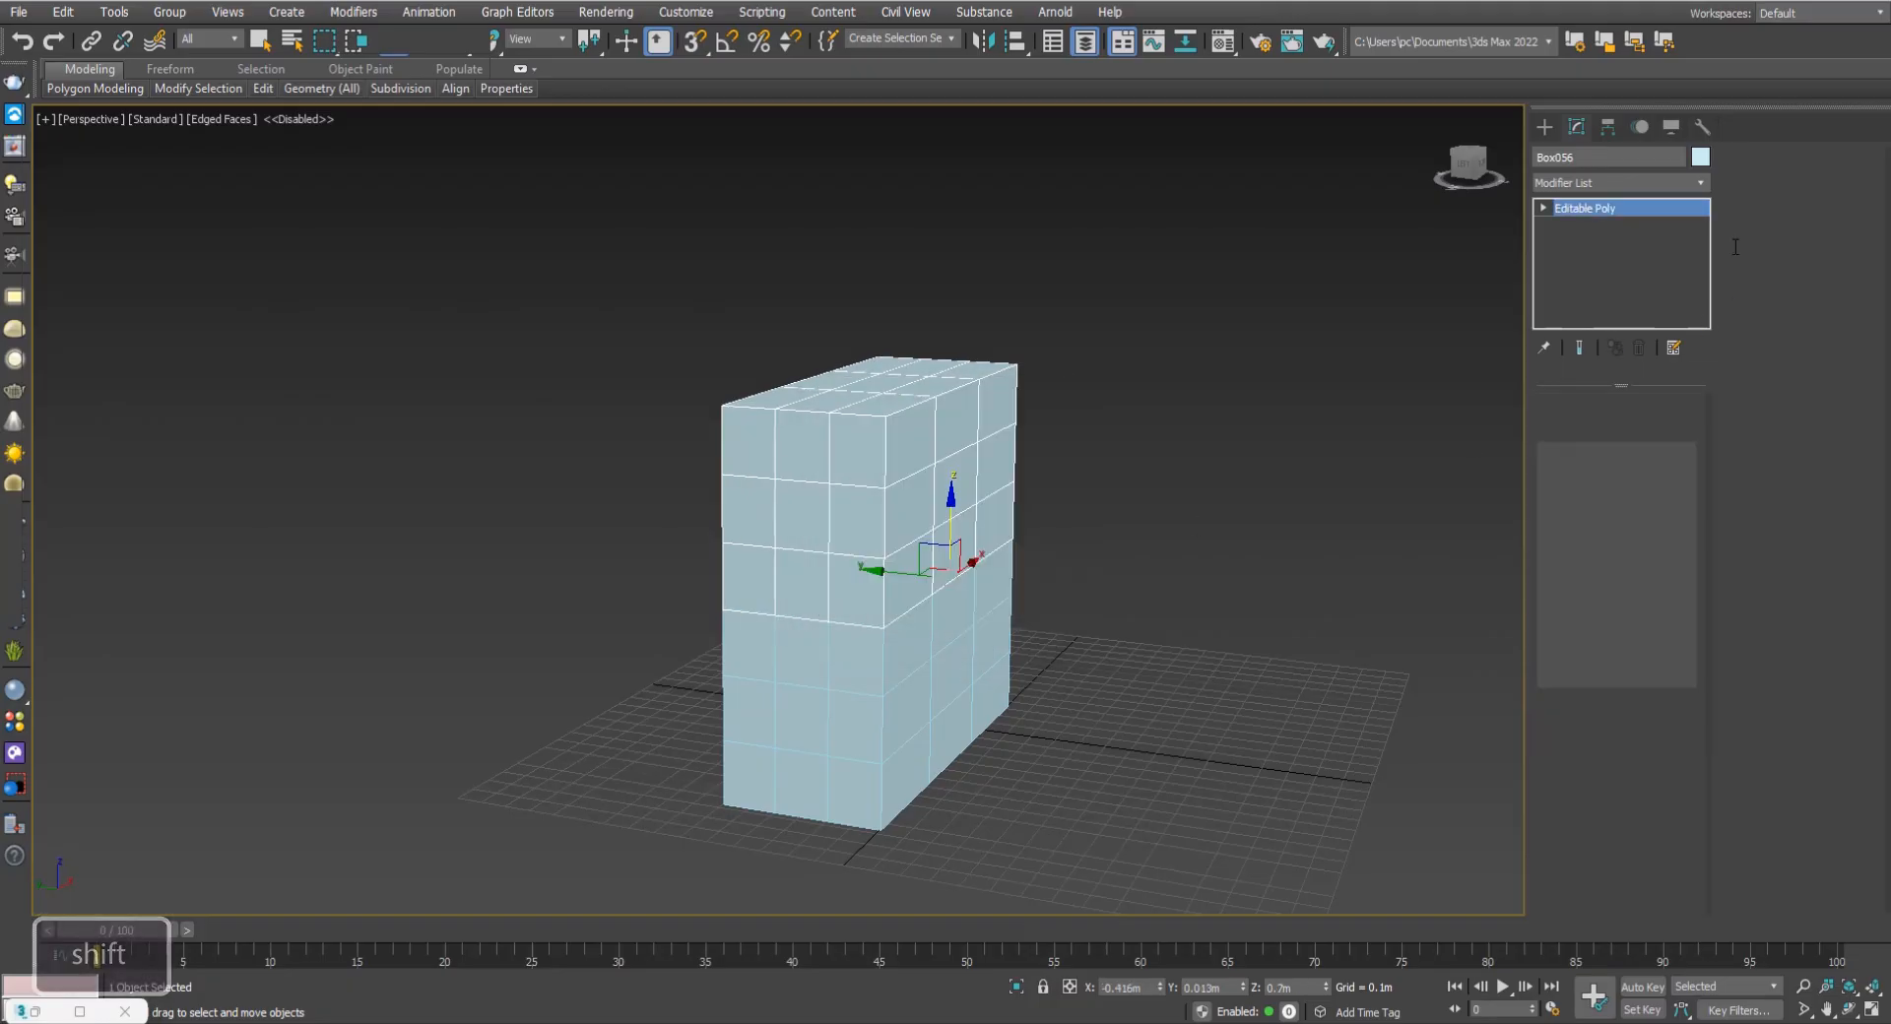
# Set the upper box's object color to orange and leave that box selected.
pyautogui.click(1700, 156)
pyautogui.click(838, 496)
pyautogui.click(813, 496)
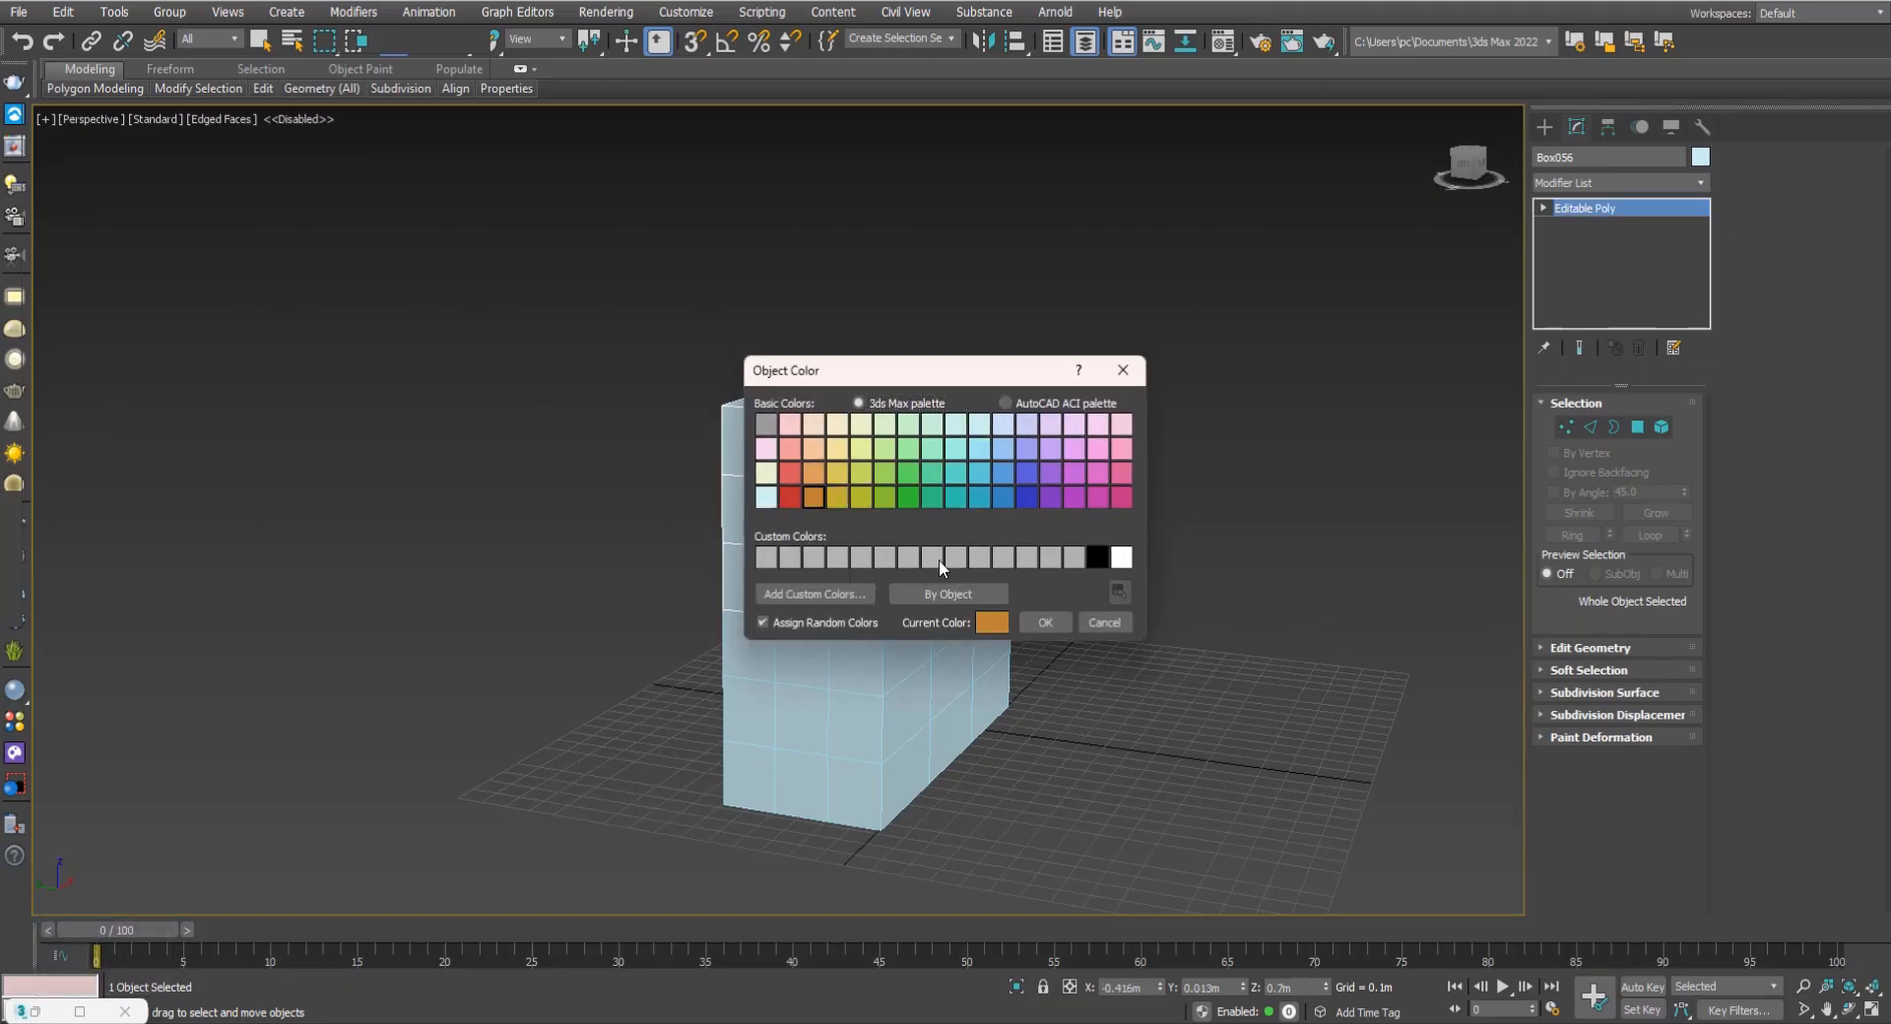
pyautogui.click(1043, 624)
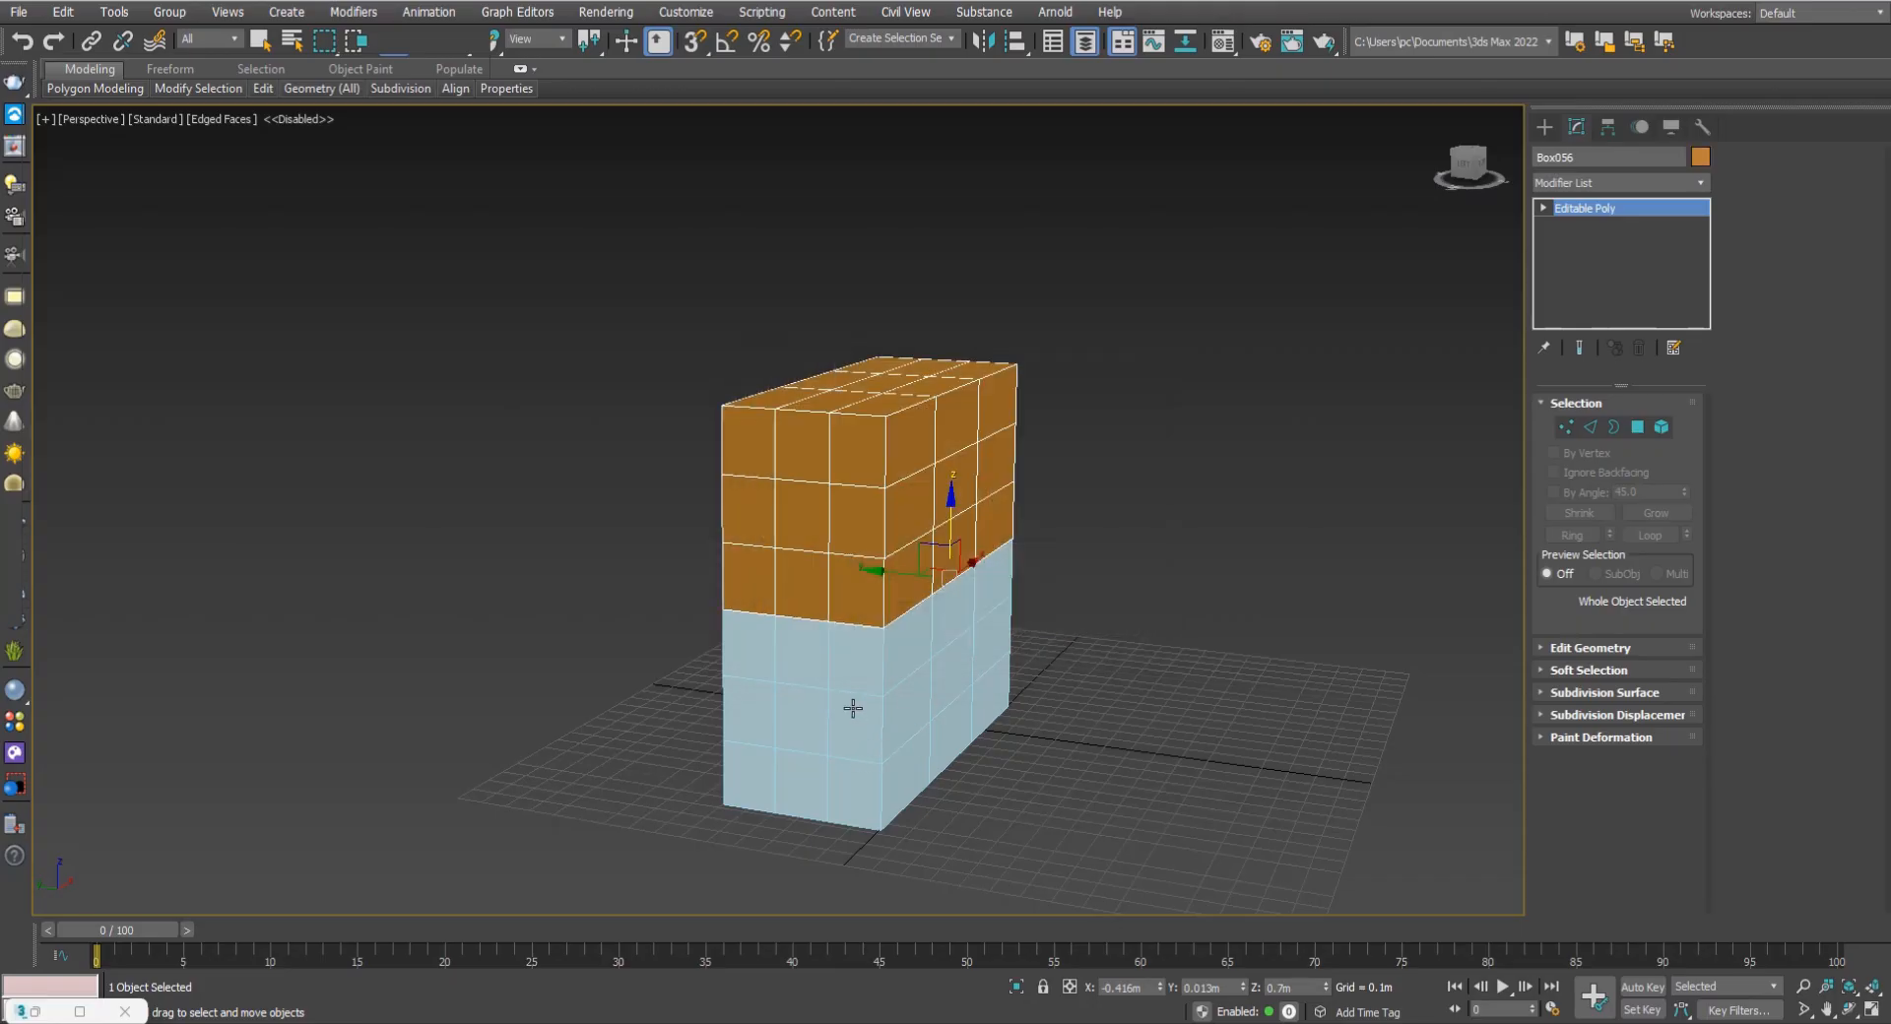
pyautogui.click(852, 708)
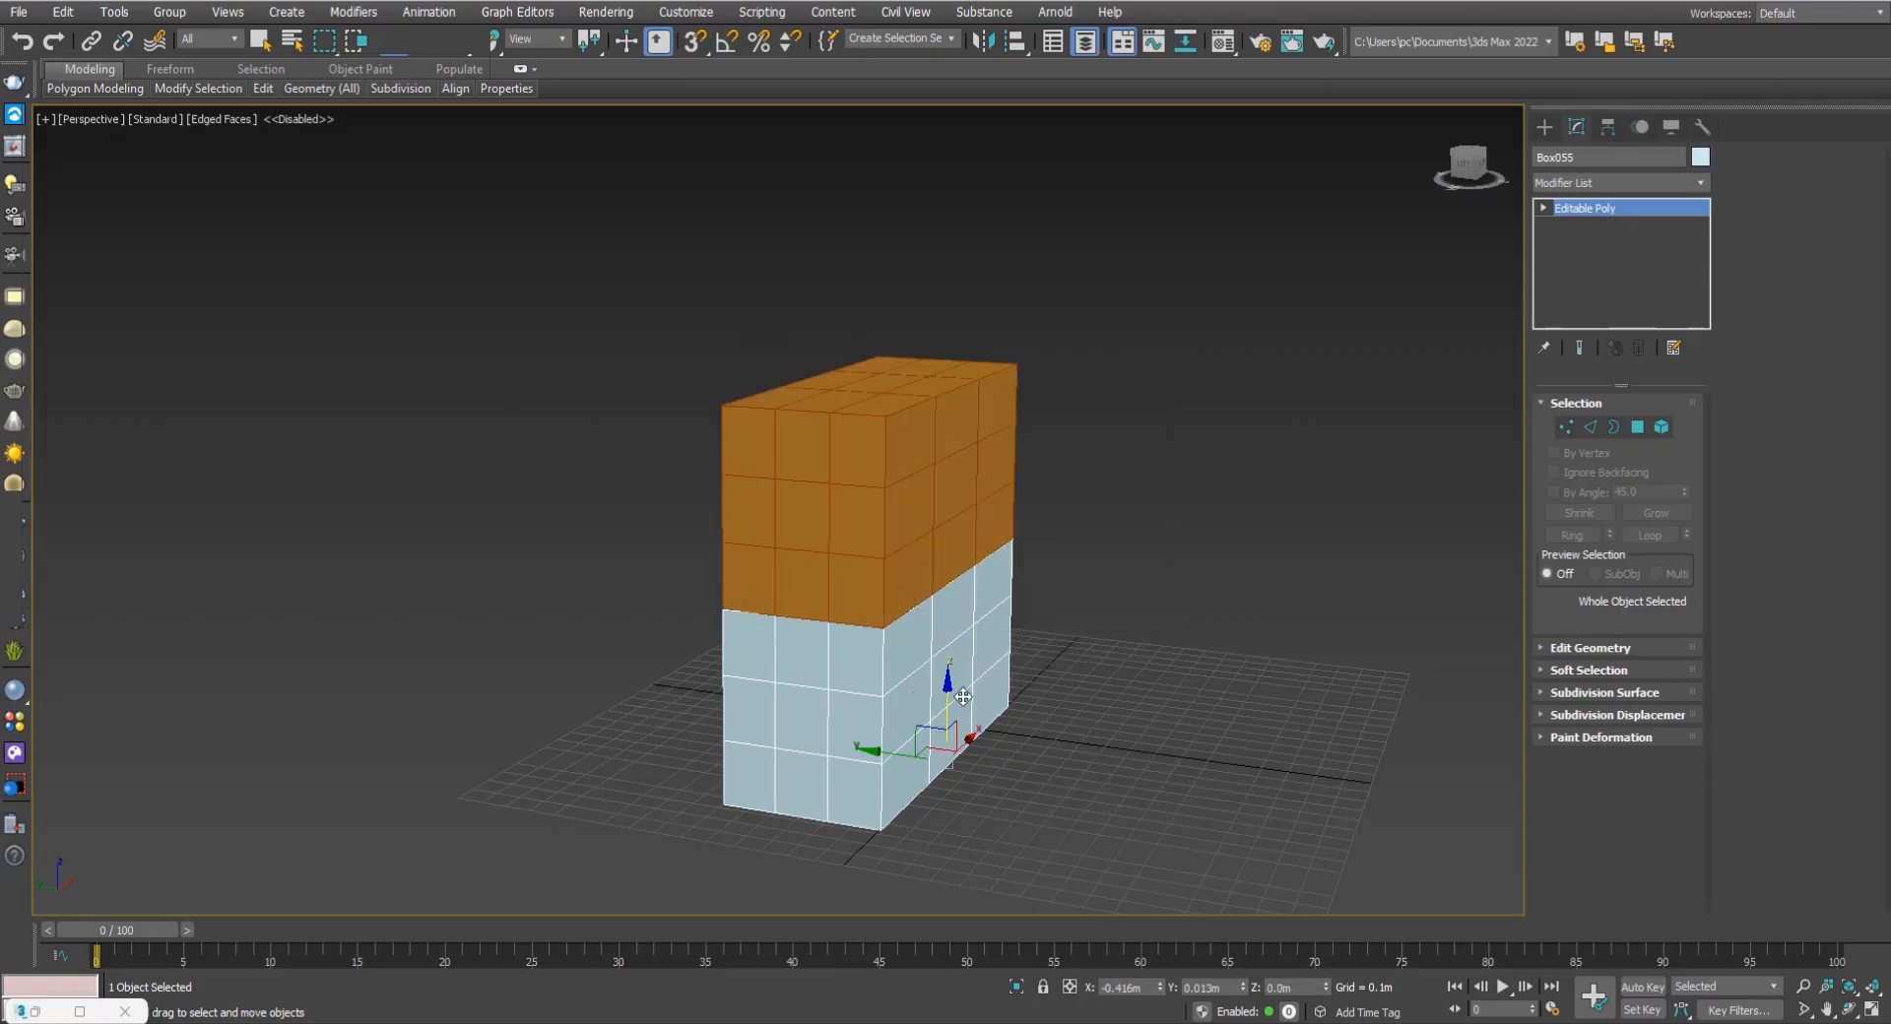
pyautogui.click(915, 558)
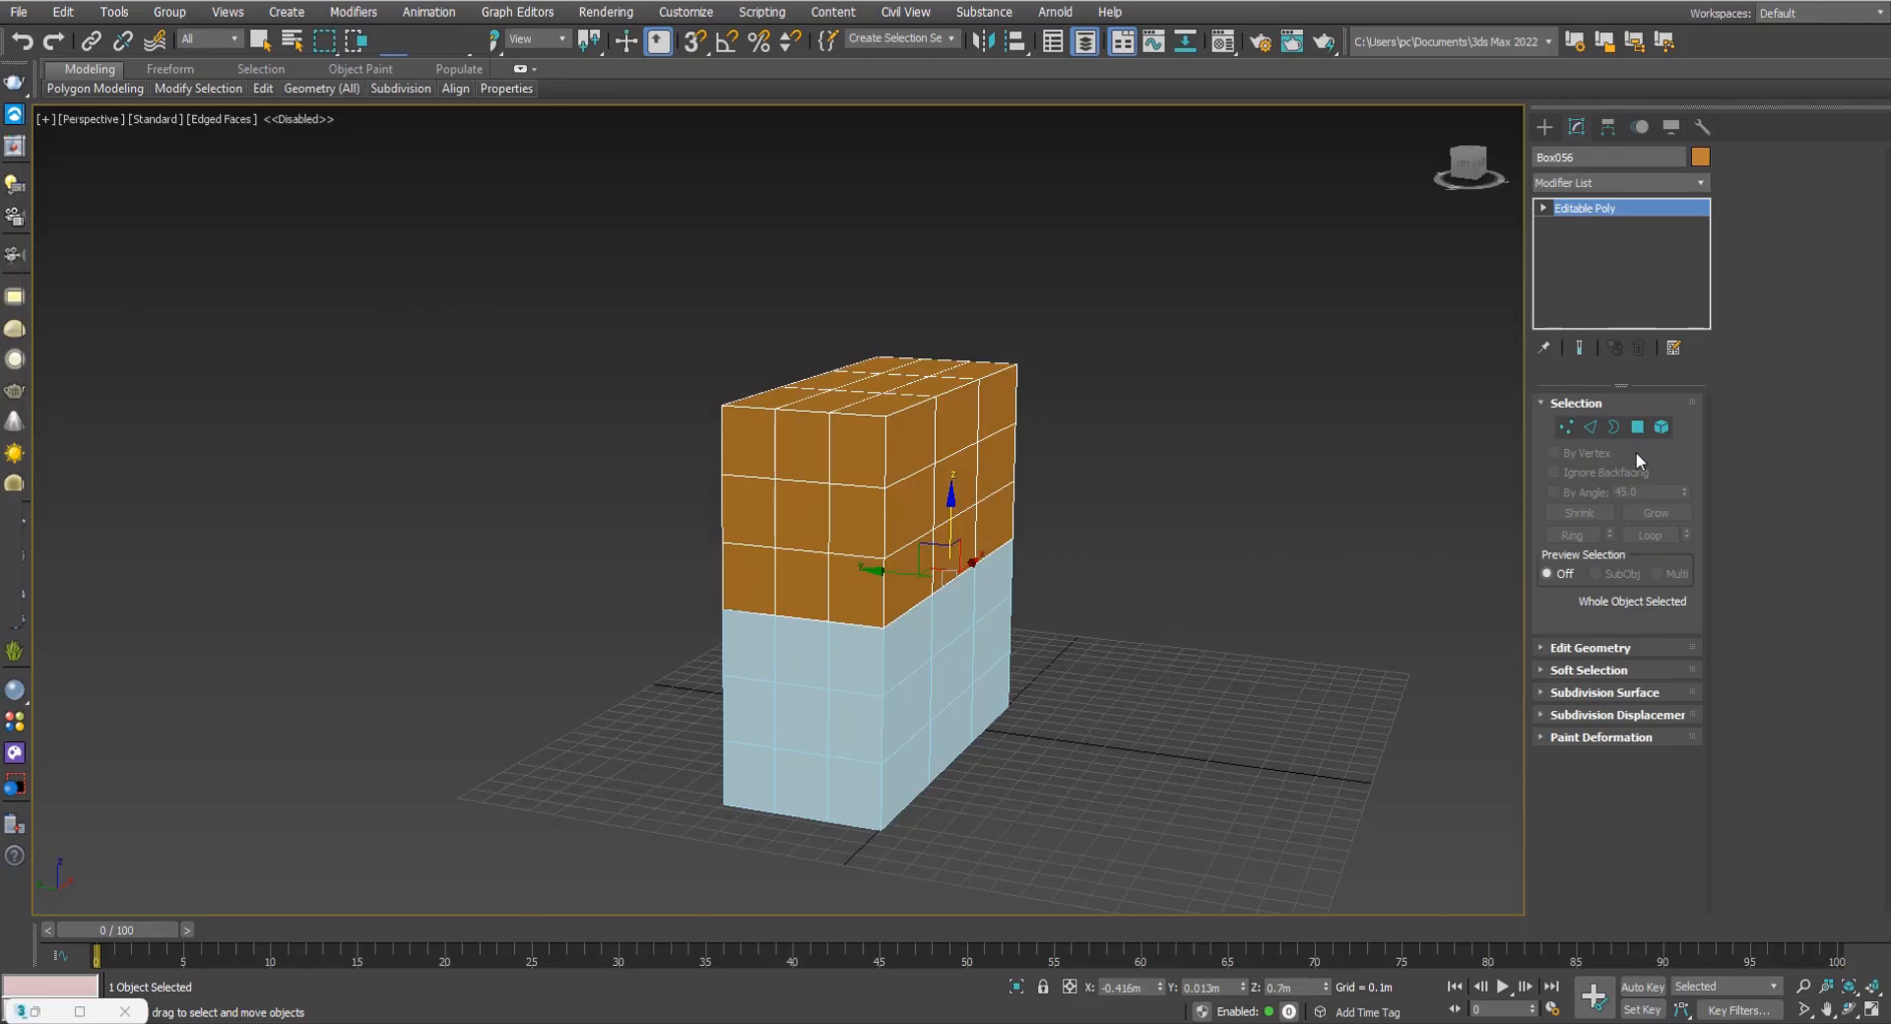
# At Edge sub-object level, select the two horizontal edge loops running around the orange box's sides.
pyautogui.click(1591, 426)
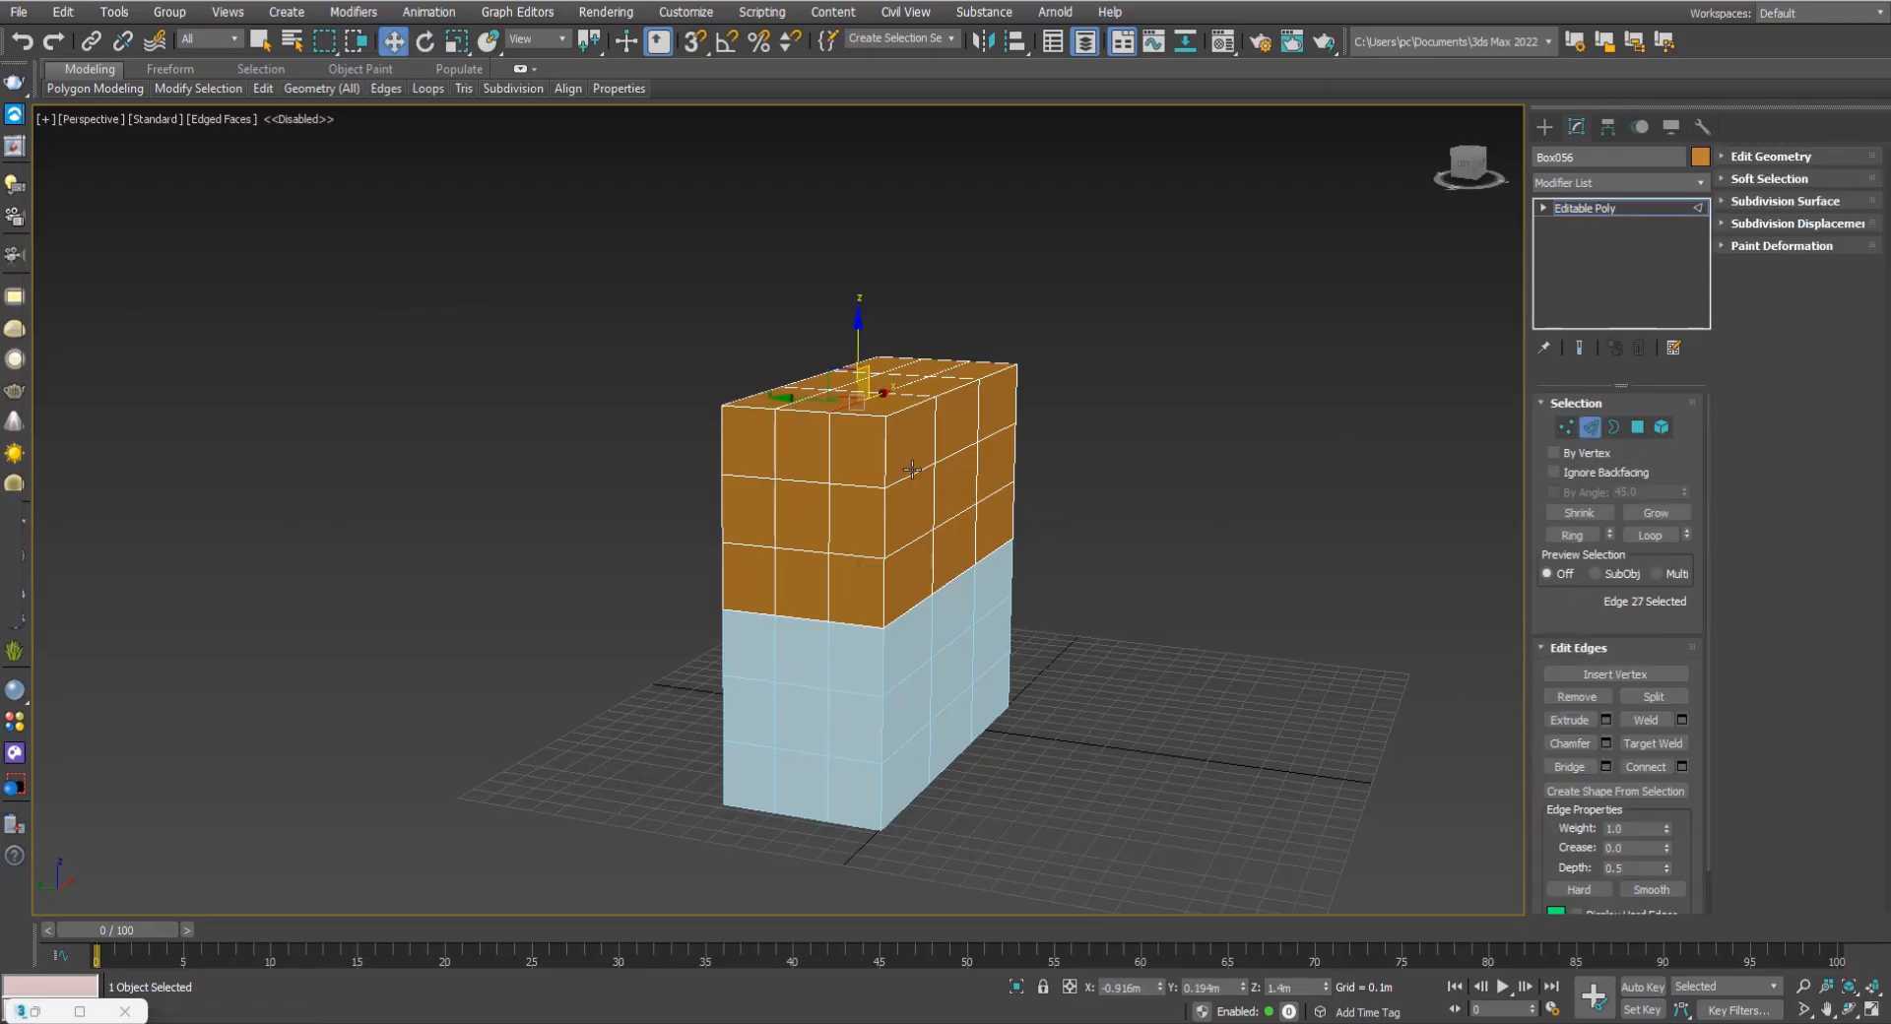
pyautogui.click(907, 534)
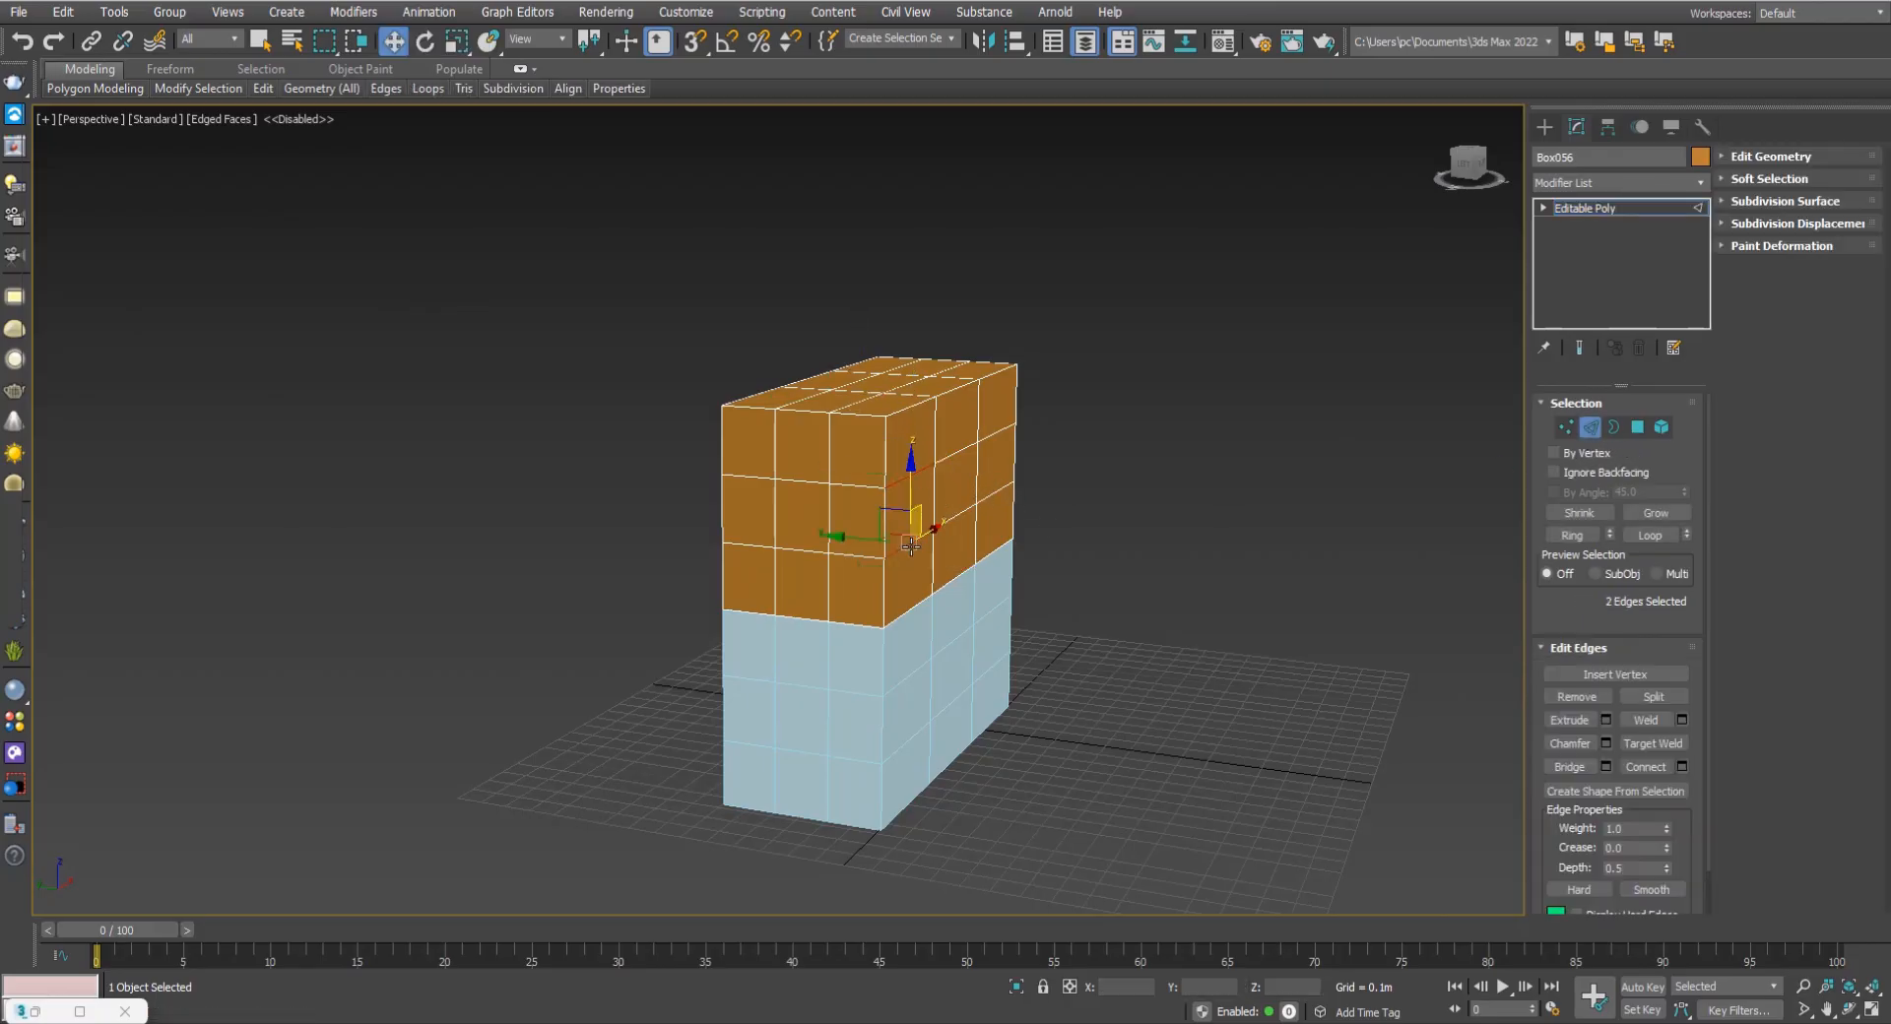
pyautogui.click(1657, 538)
pyautogui.keyDown('alt'); pyautogui.moveTo(1118, 401); pyautogui.dragTo(1067, 387, button='middle'); pyautogui.keyUp('alt')
pyautogui.scroll(3, 877, 511)
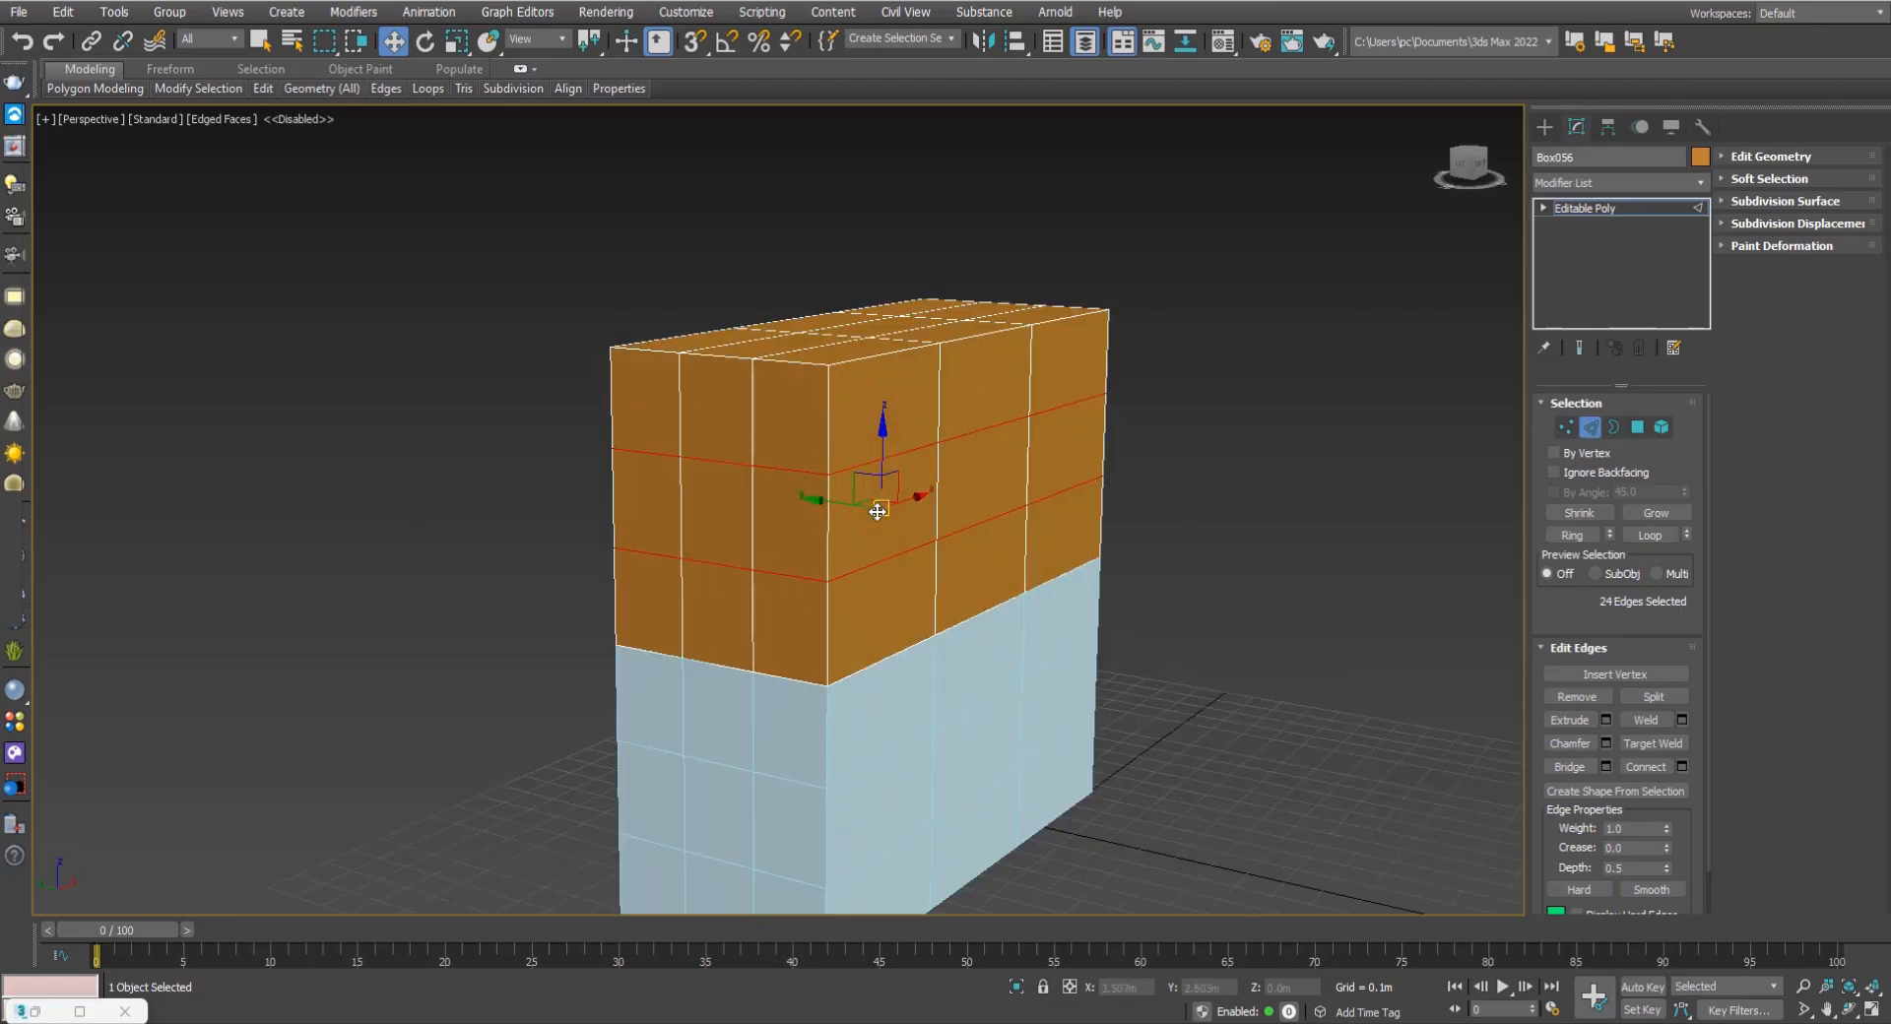
# Remove the two horizontal edge loops without their vertices, inspect the vertices at Vertex level, and undo the removal.
pyautogui.press('BackSpace')
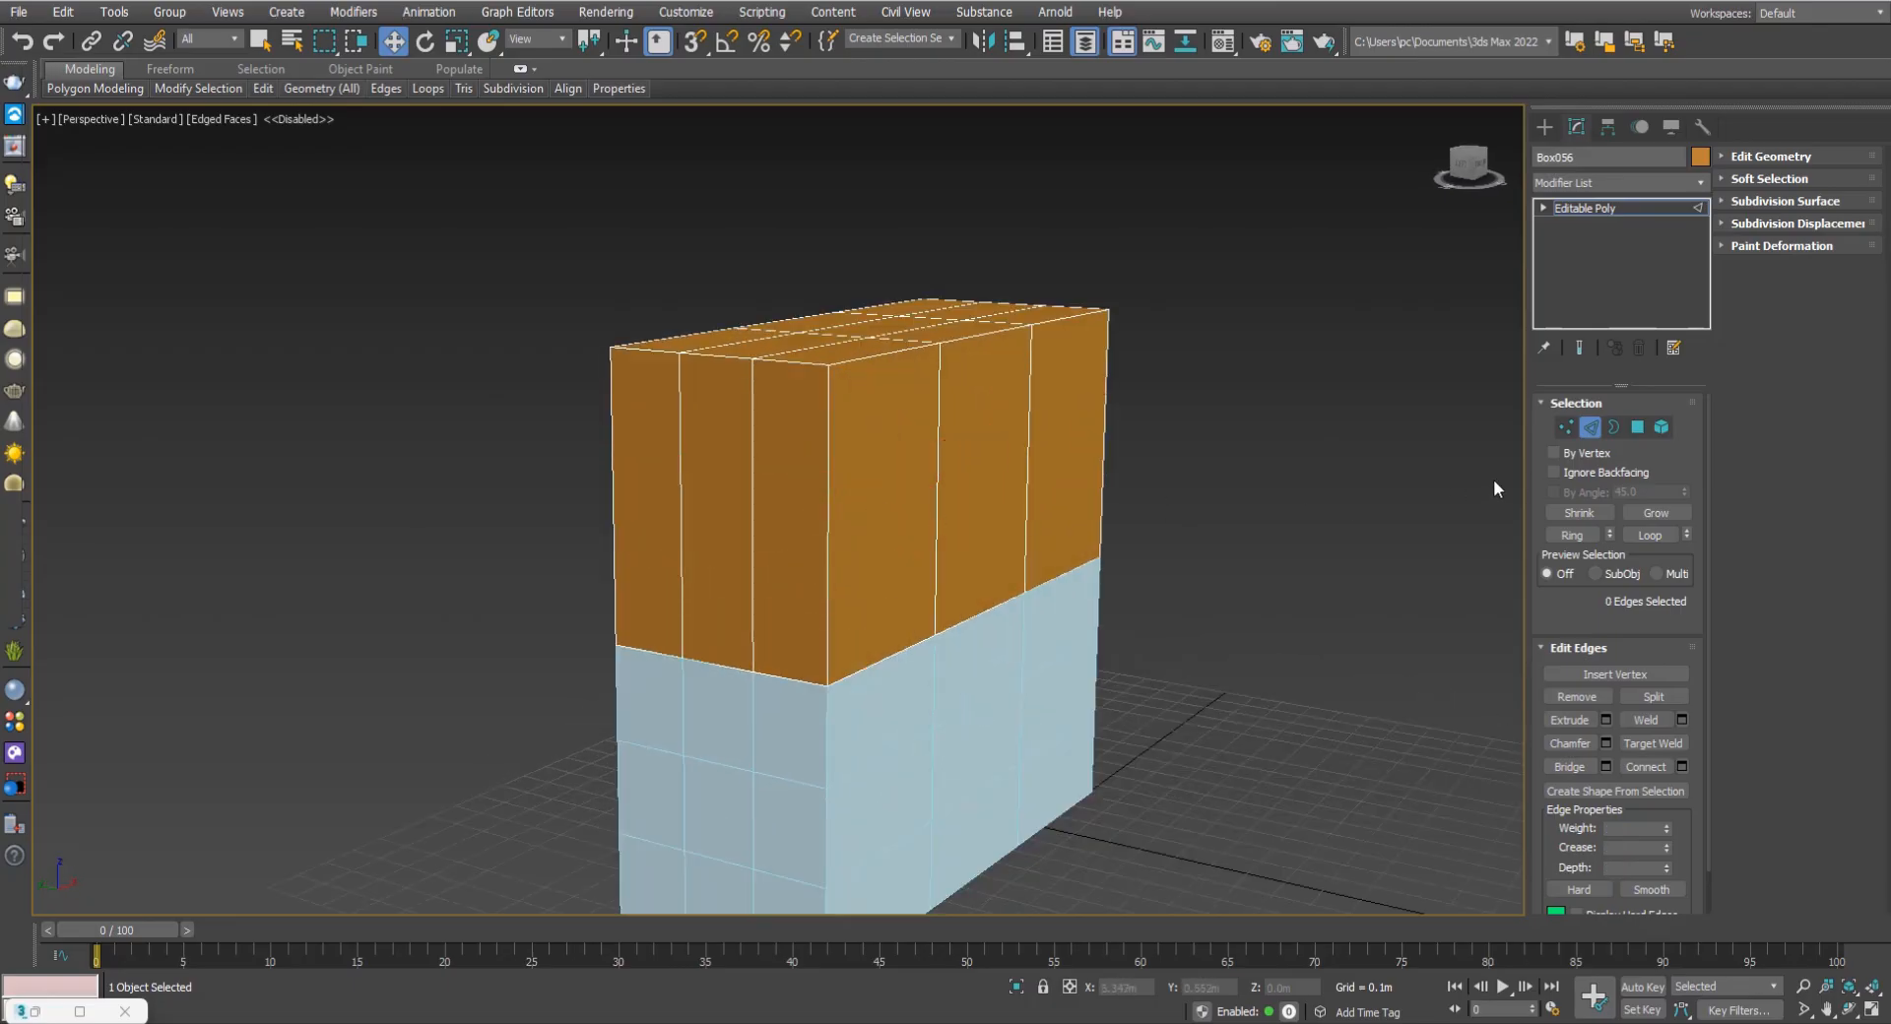
pyautogui.click(1567, 427)
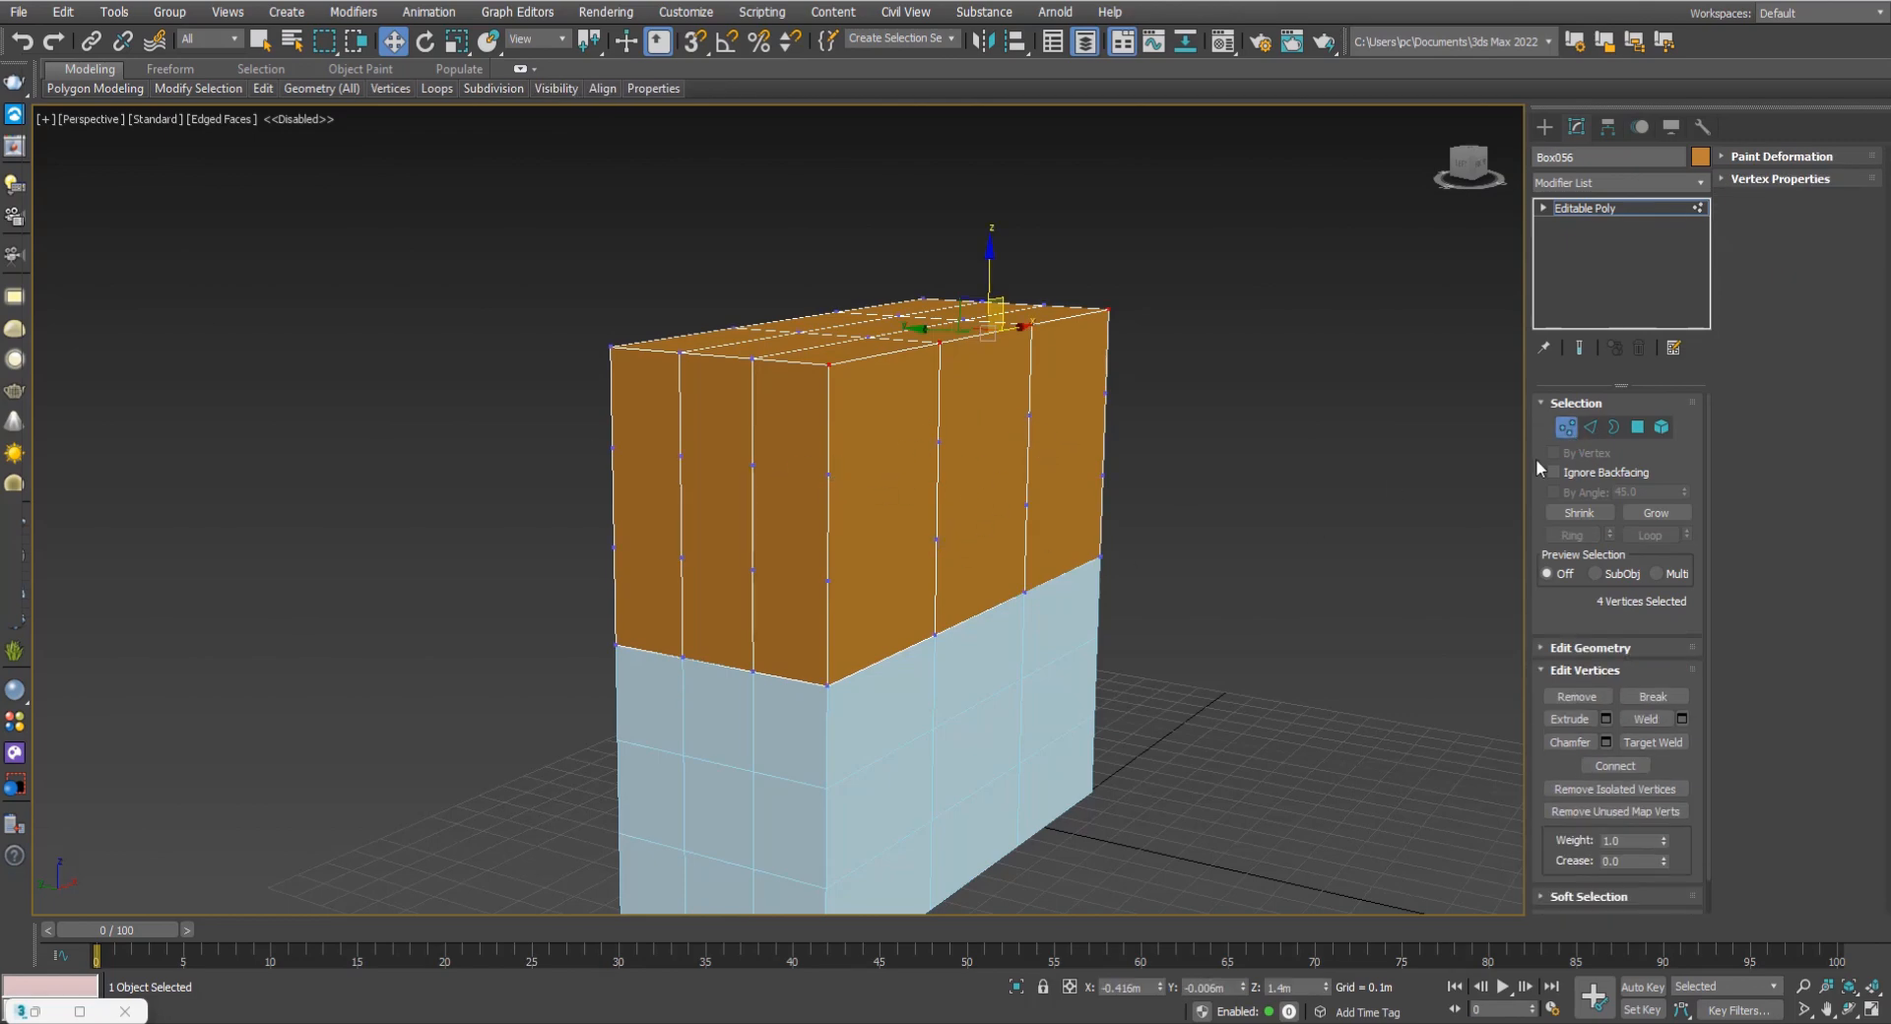
pyautogui.click(1591, 427)
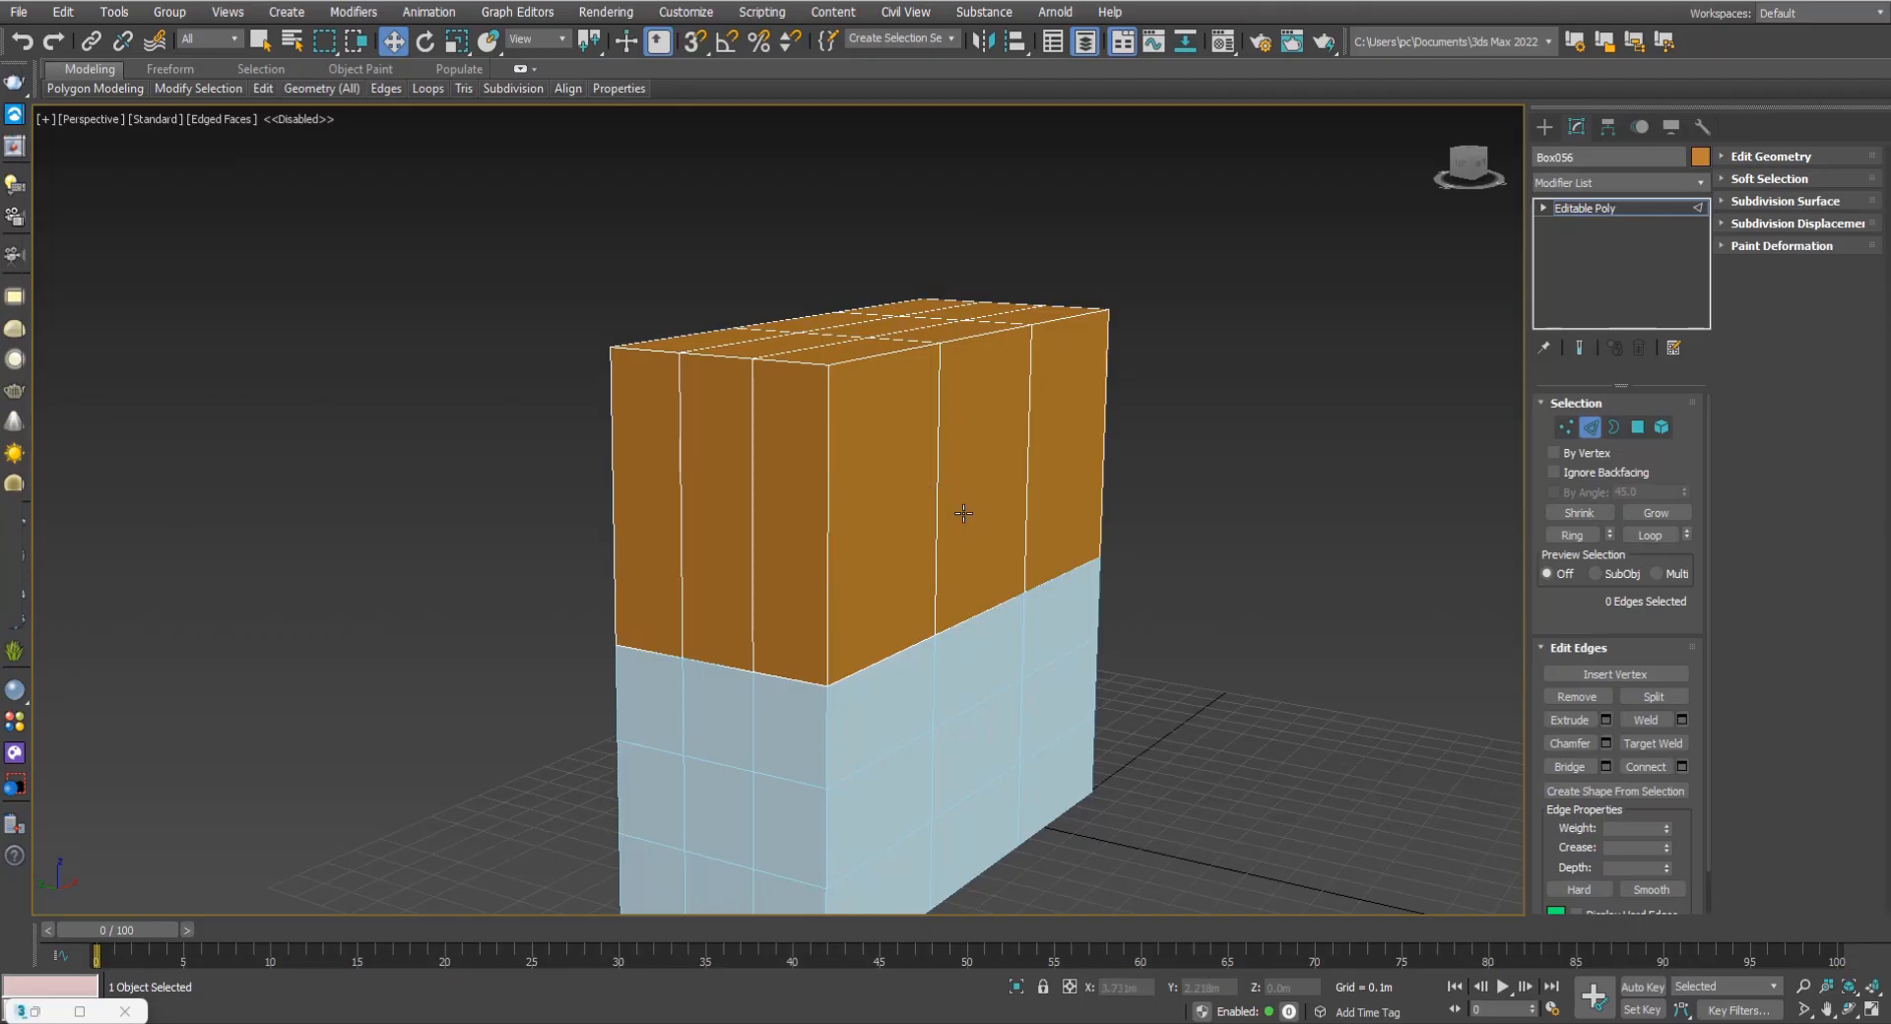
pyautogui.hotkey('ctrl', 'z')
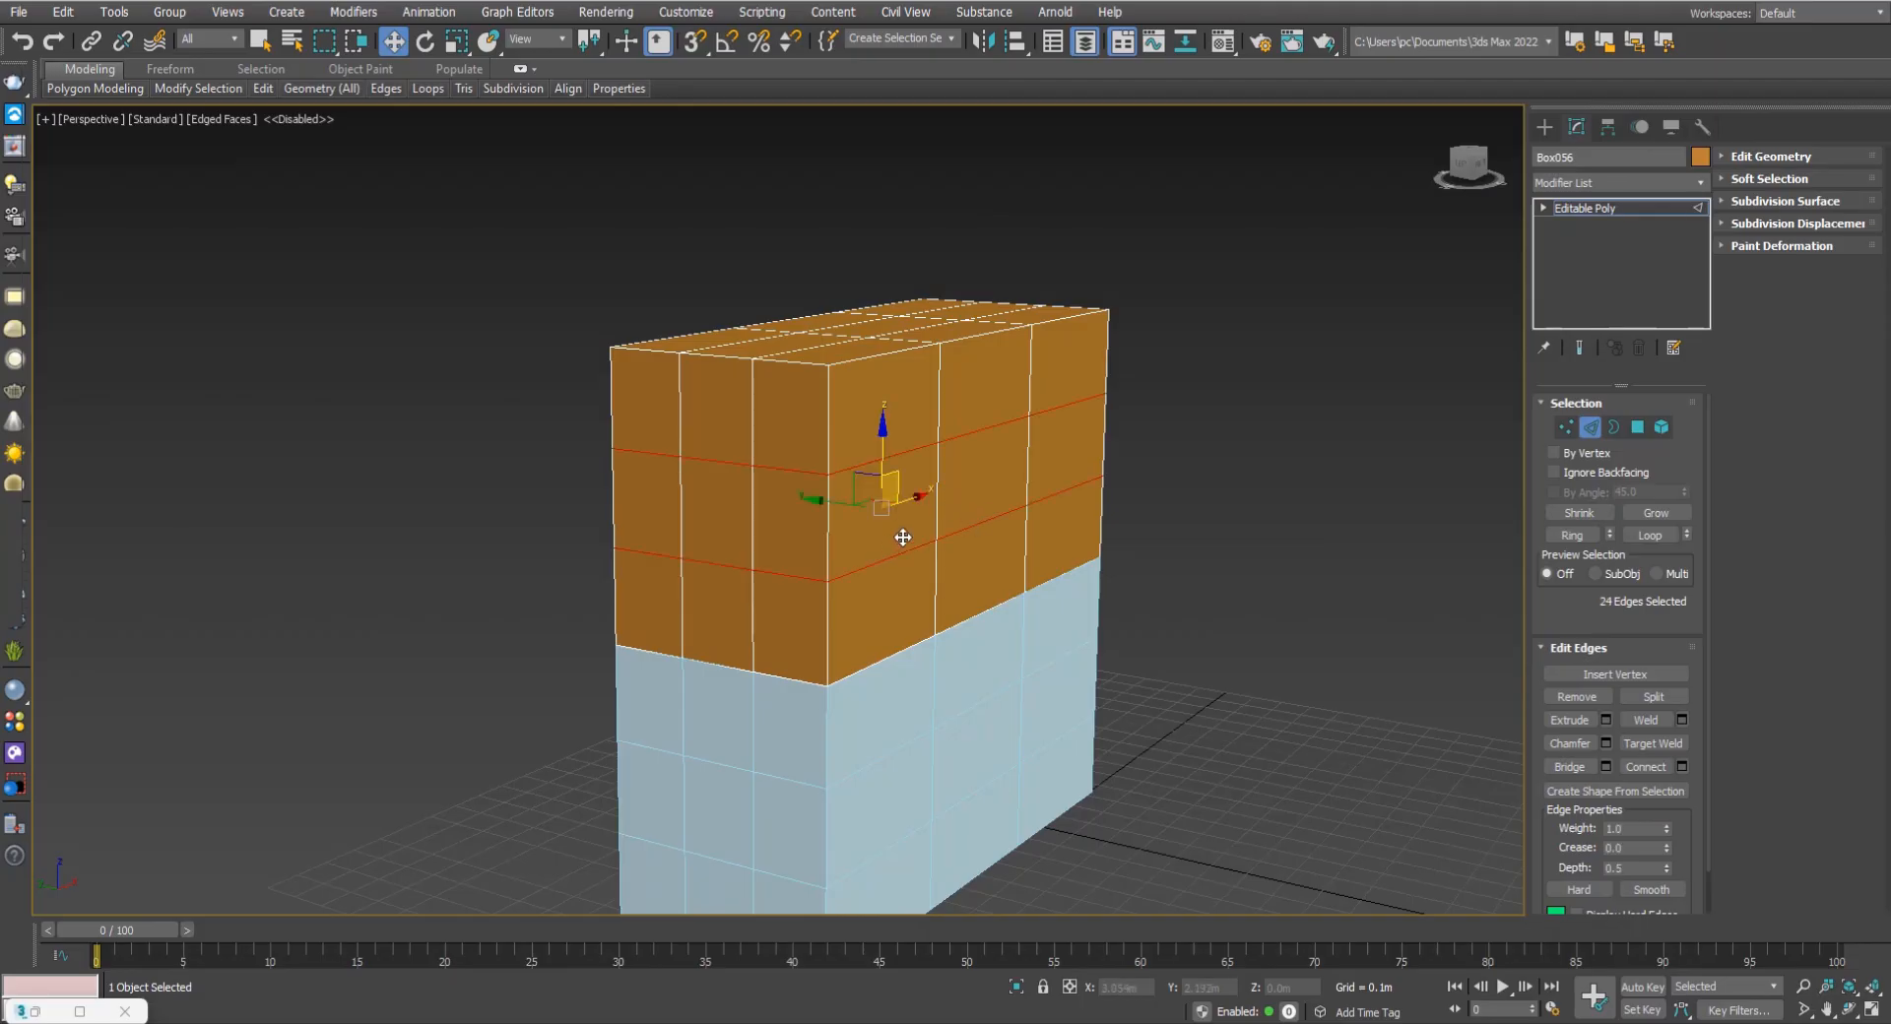
# Remove the two horizontal edge loops of the orange box together with their vertices.
pyautogui.hotkey('ctrl', 'BackSpace')
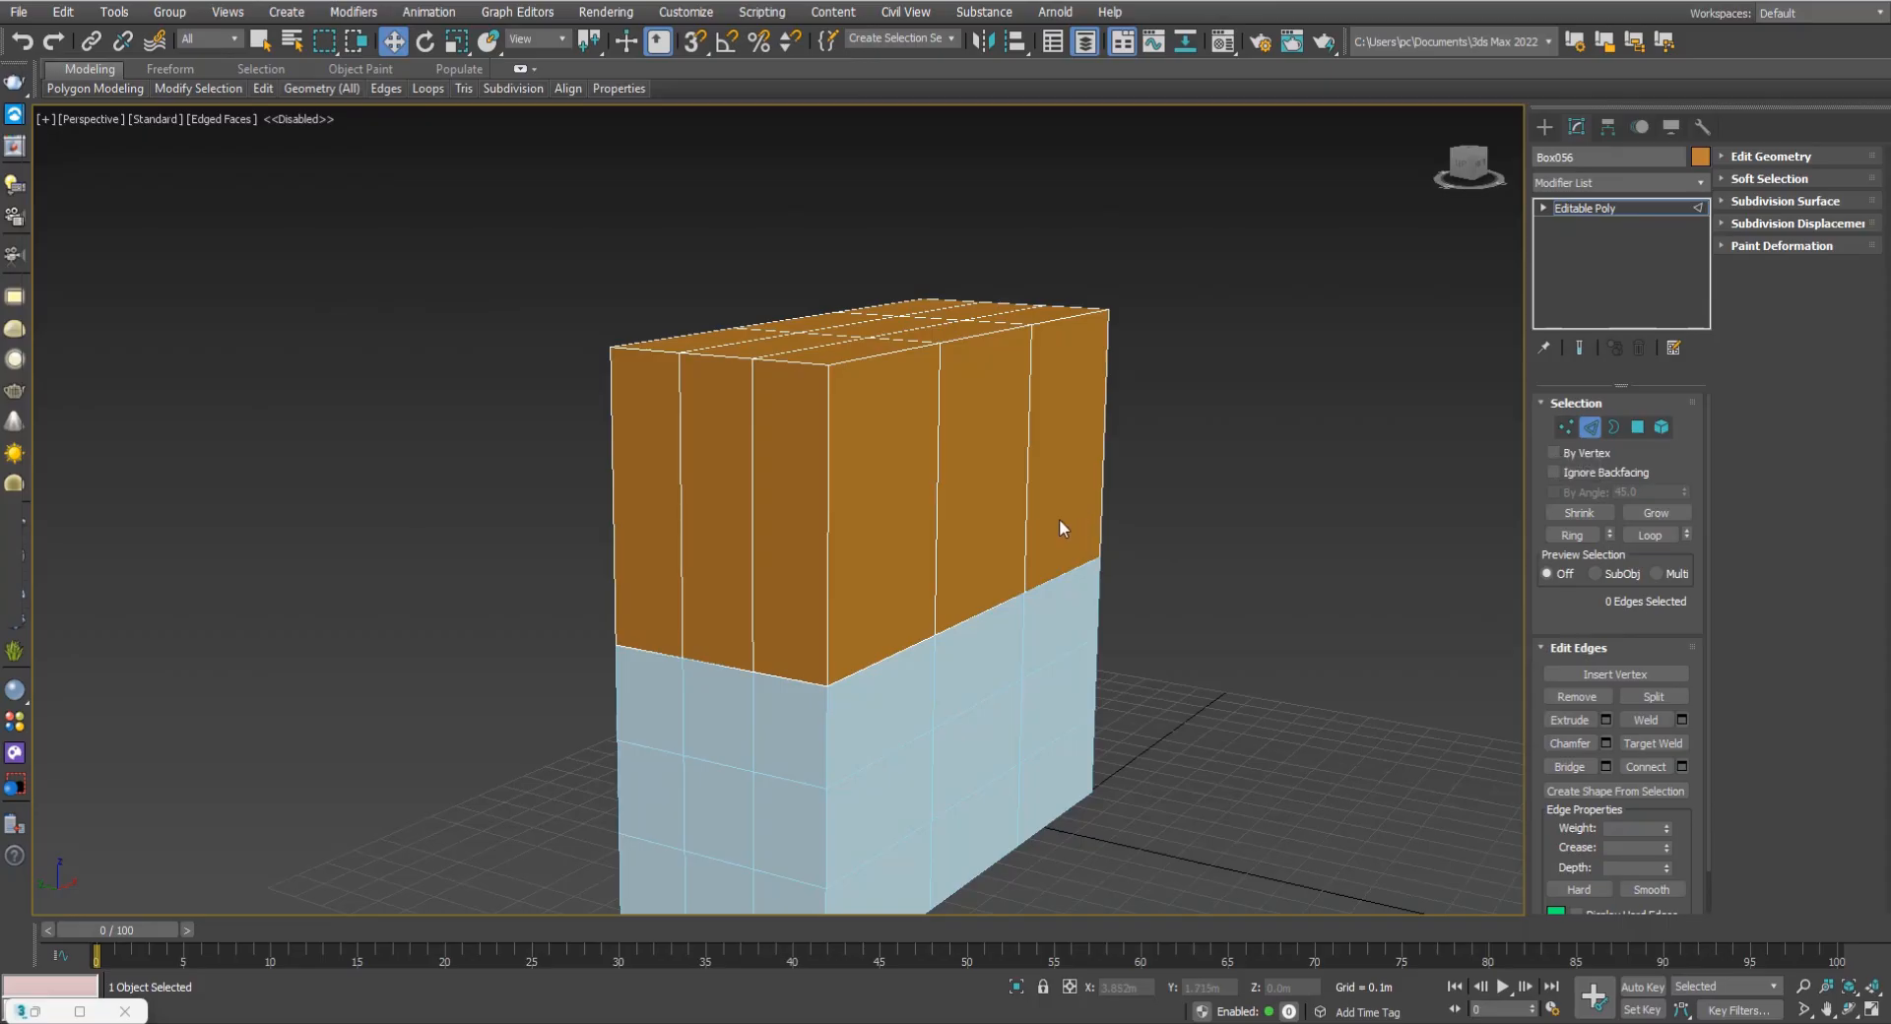
pyautogui.keyDown('alt'); pyautogui.moveTo(916, 523); pyautogui.dragTo(938, 523, button='middle'); pyautogui.keyUp('alt')
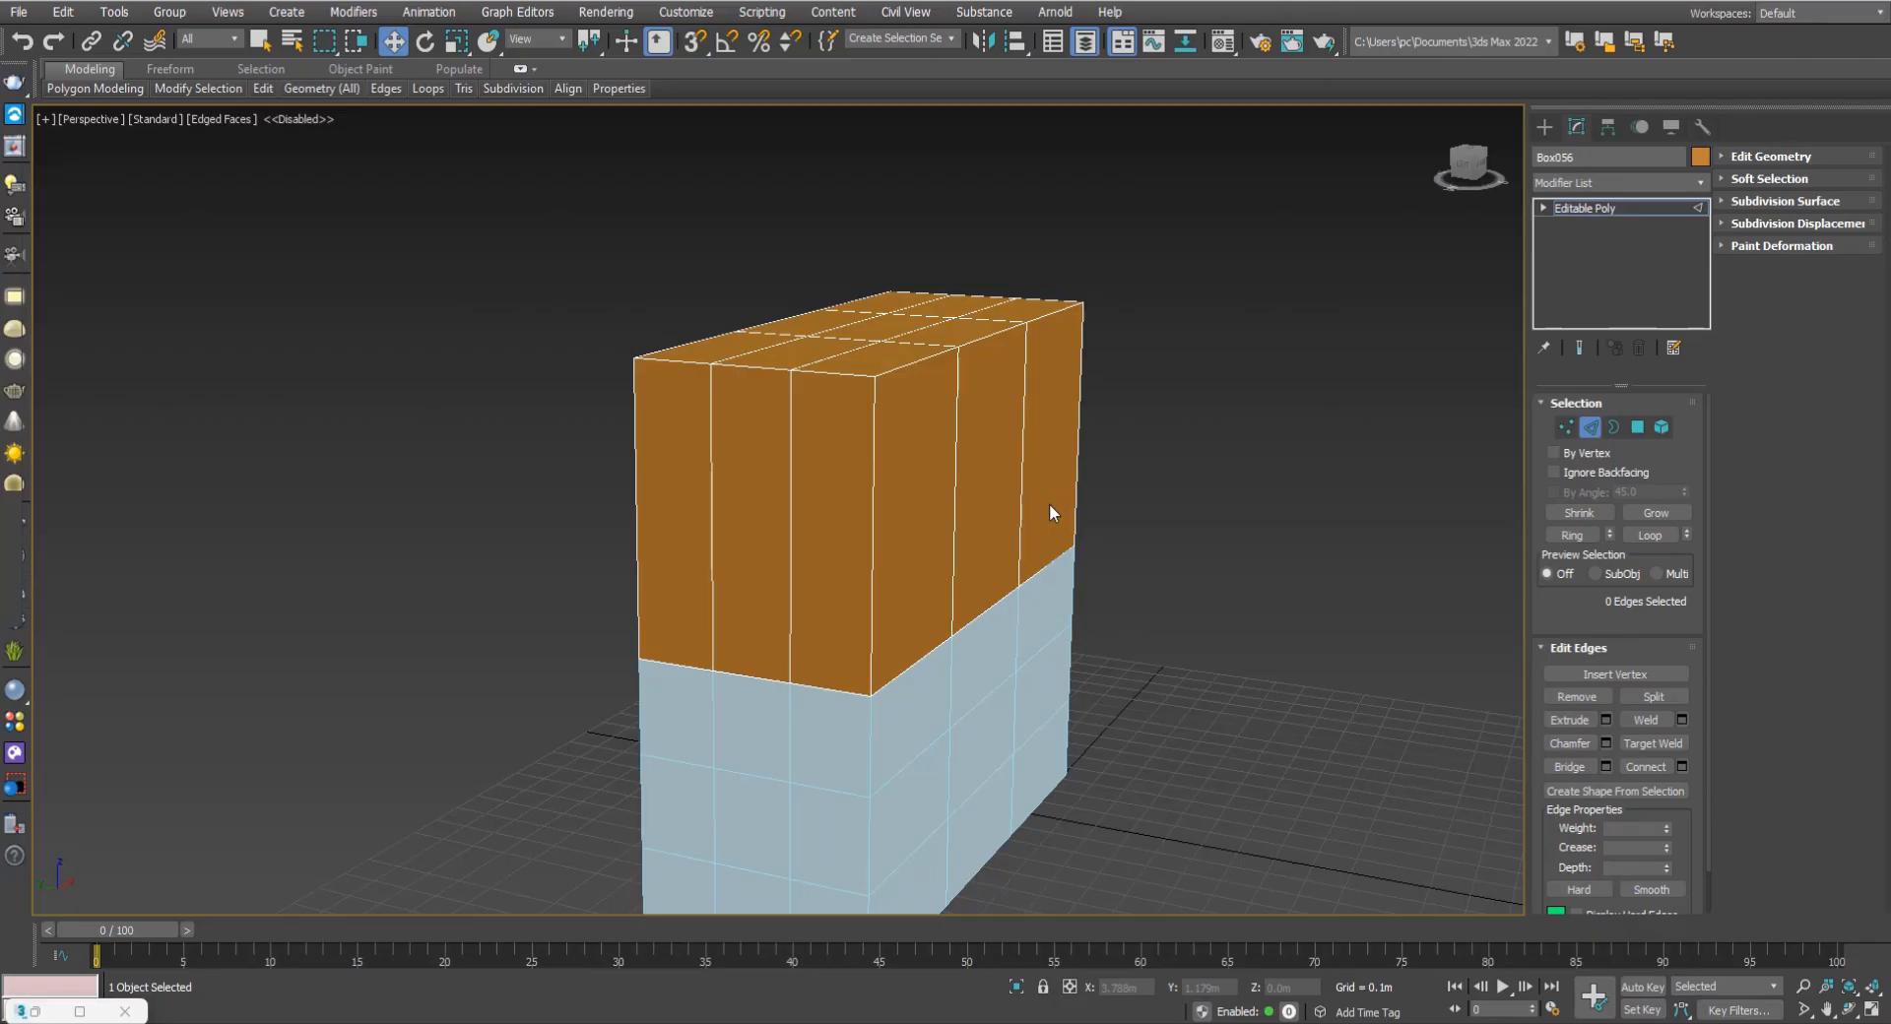
pyautogui.keyDown('alt'); pyautogui.moveTo(1131, 548); pyautogui.dragTo(1148, 517, button='middle'); pyautogui.keyUp('alt')
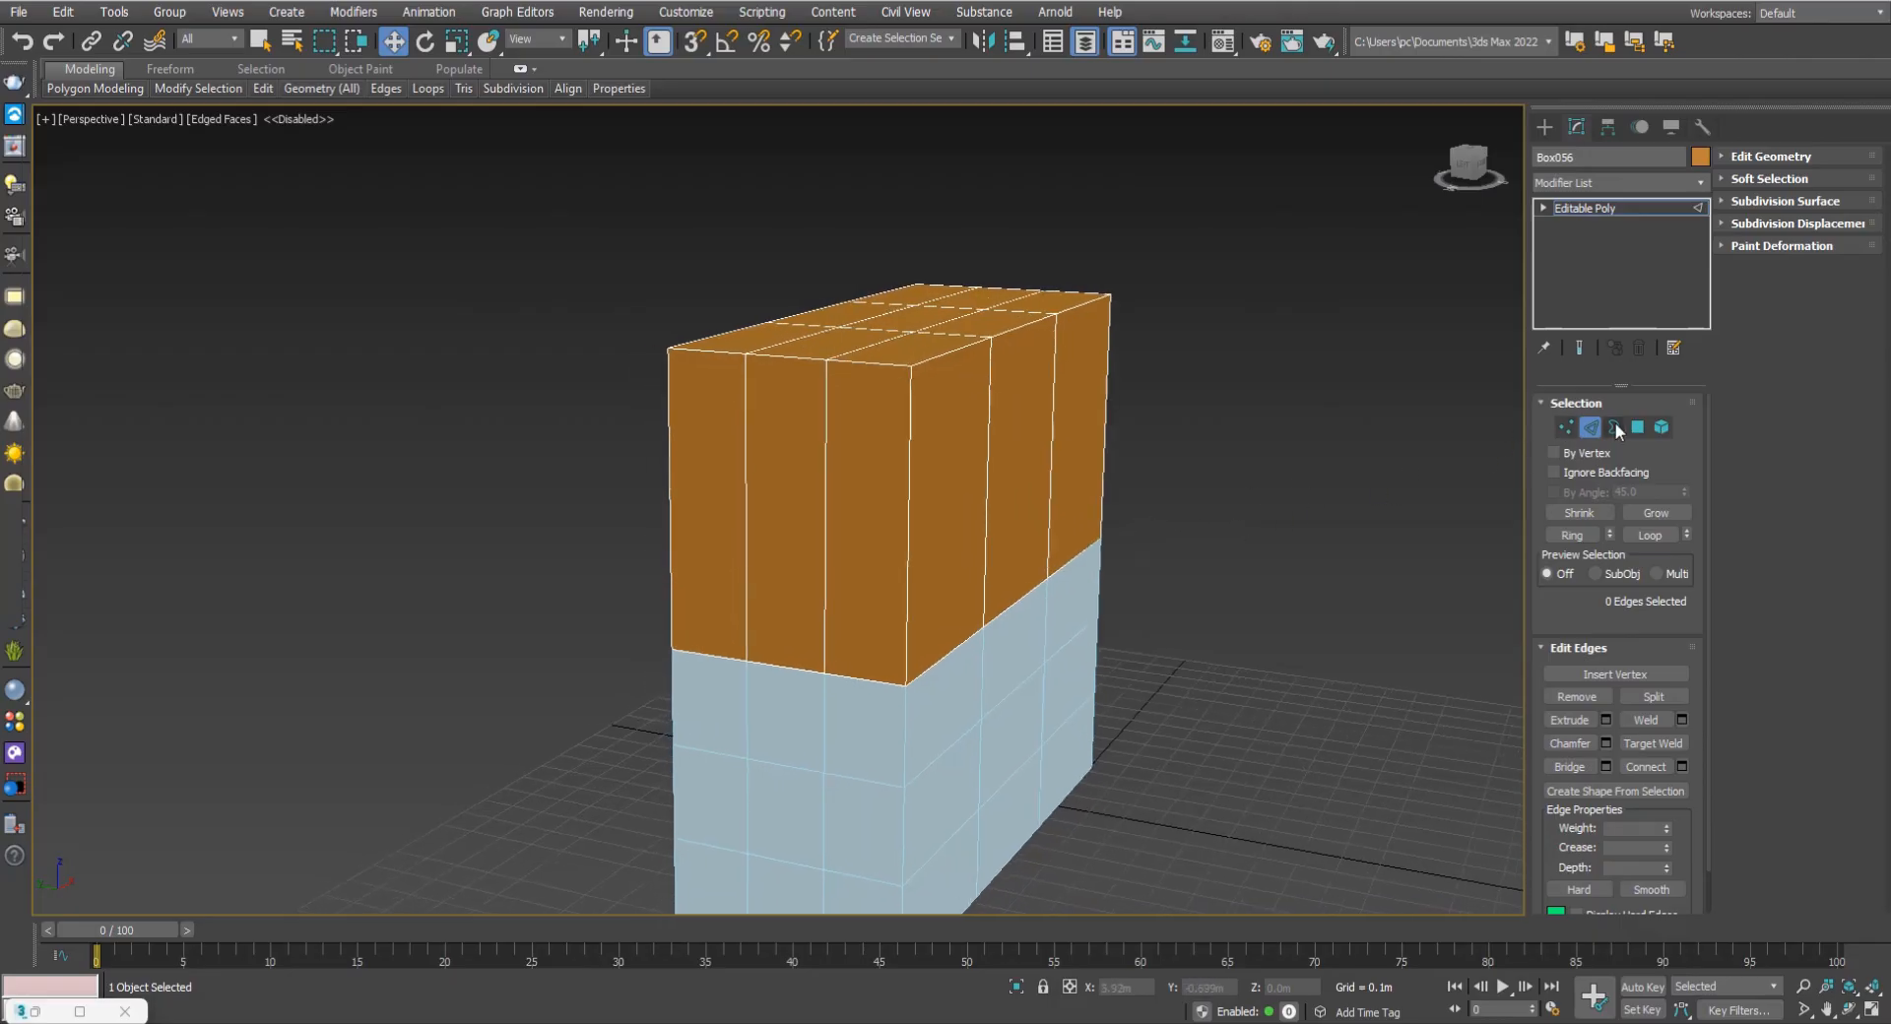
# Select the orange box's middle top polygon, grow the selection over the whole top, and move it about 0.675 m down along Z.
pyautogui.click(1636, 428)
pyautogui.click(911, 320)
pyautogui.keyDown('alt'); pyautogui.moveTo(912, 321); pyautogui.dragTo(925, 352, button='middle'); pyautogui.keyUp('alt')
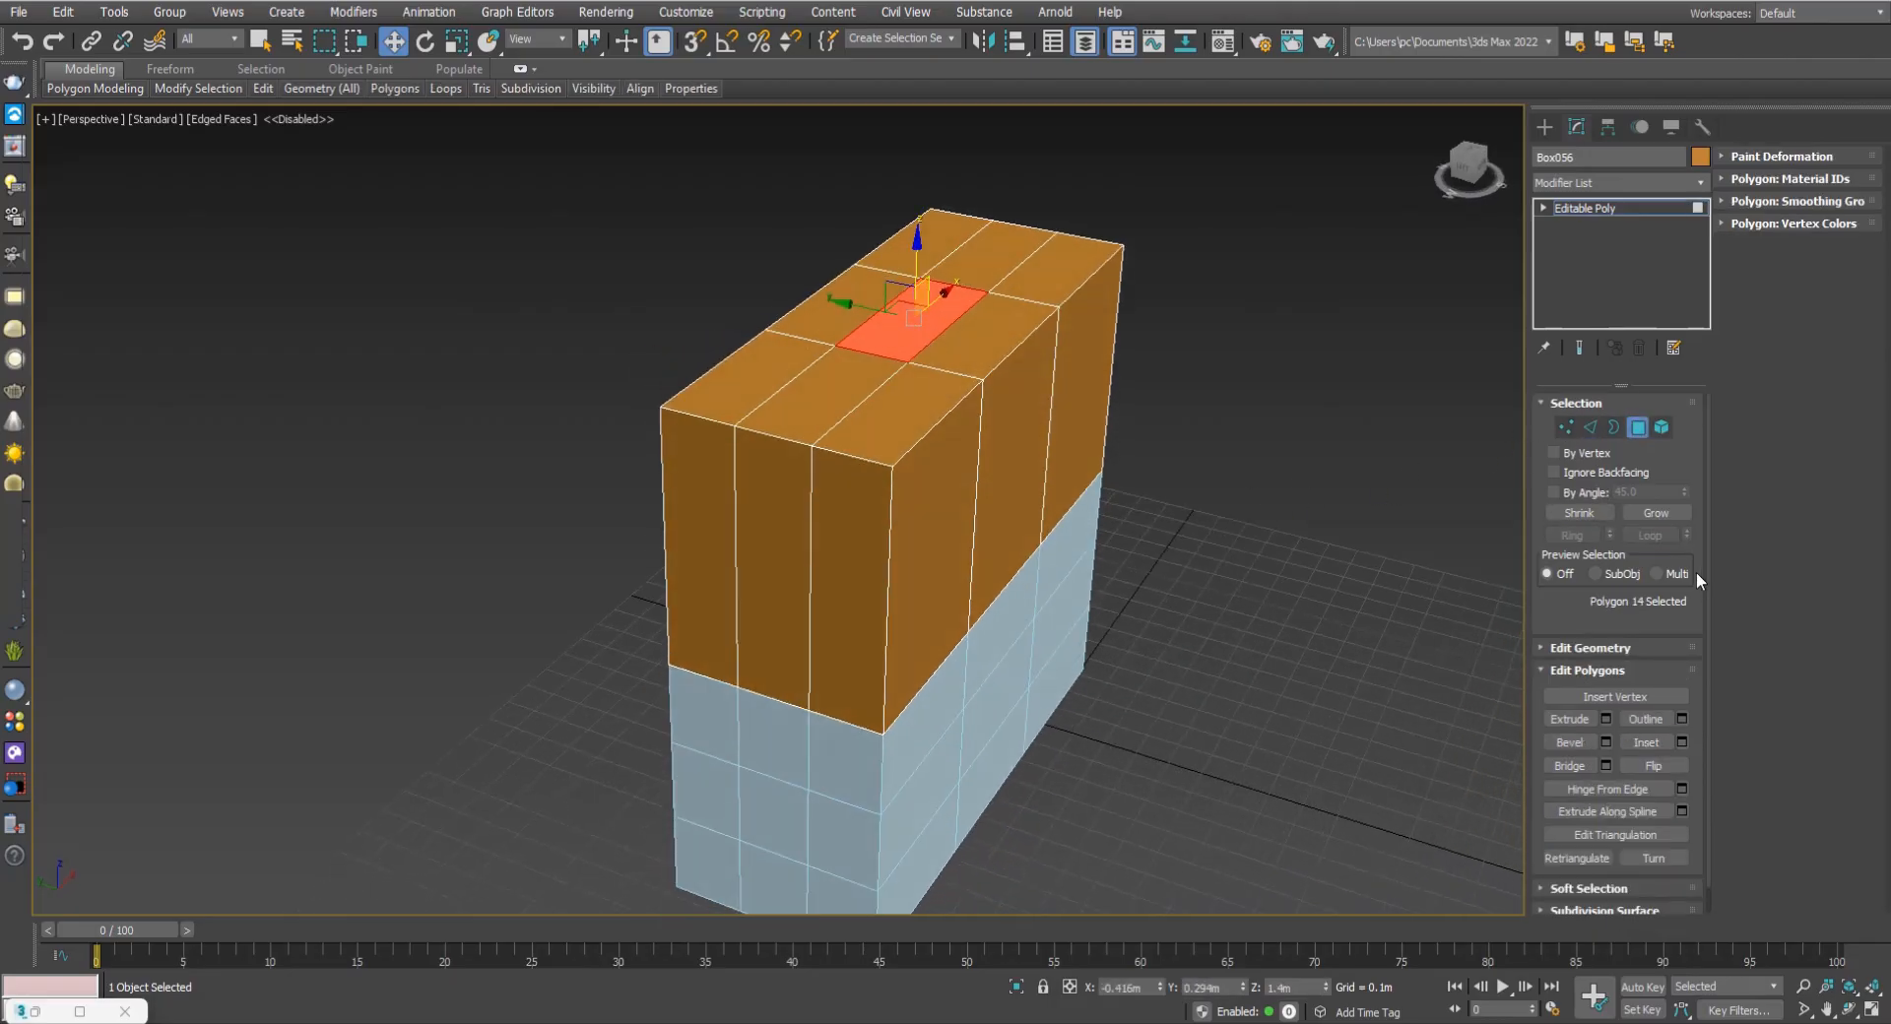
pyautogui.click(1648, 512)
pyautogui.moveTo(916, 246); pyautogui.dragTo(914, 516)
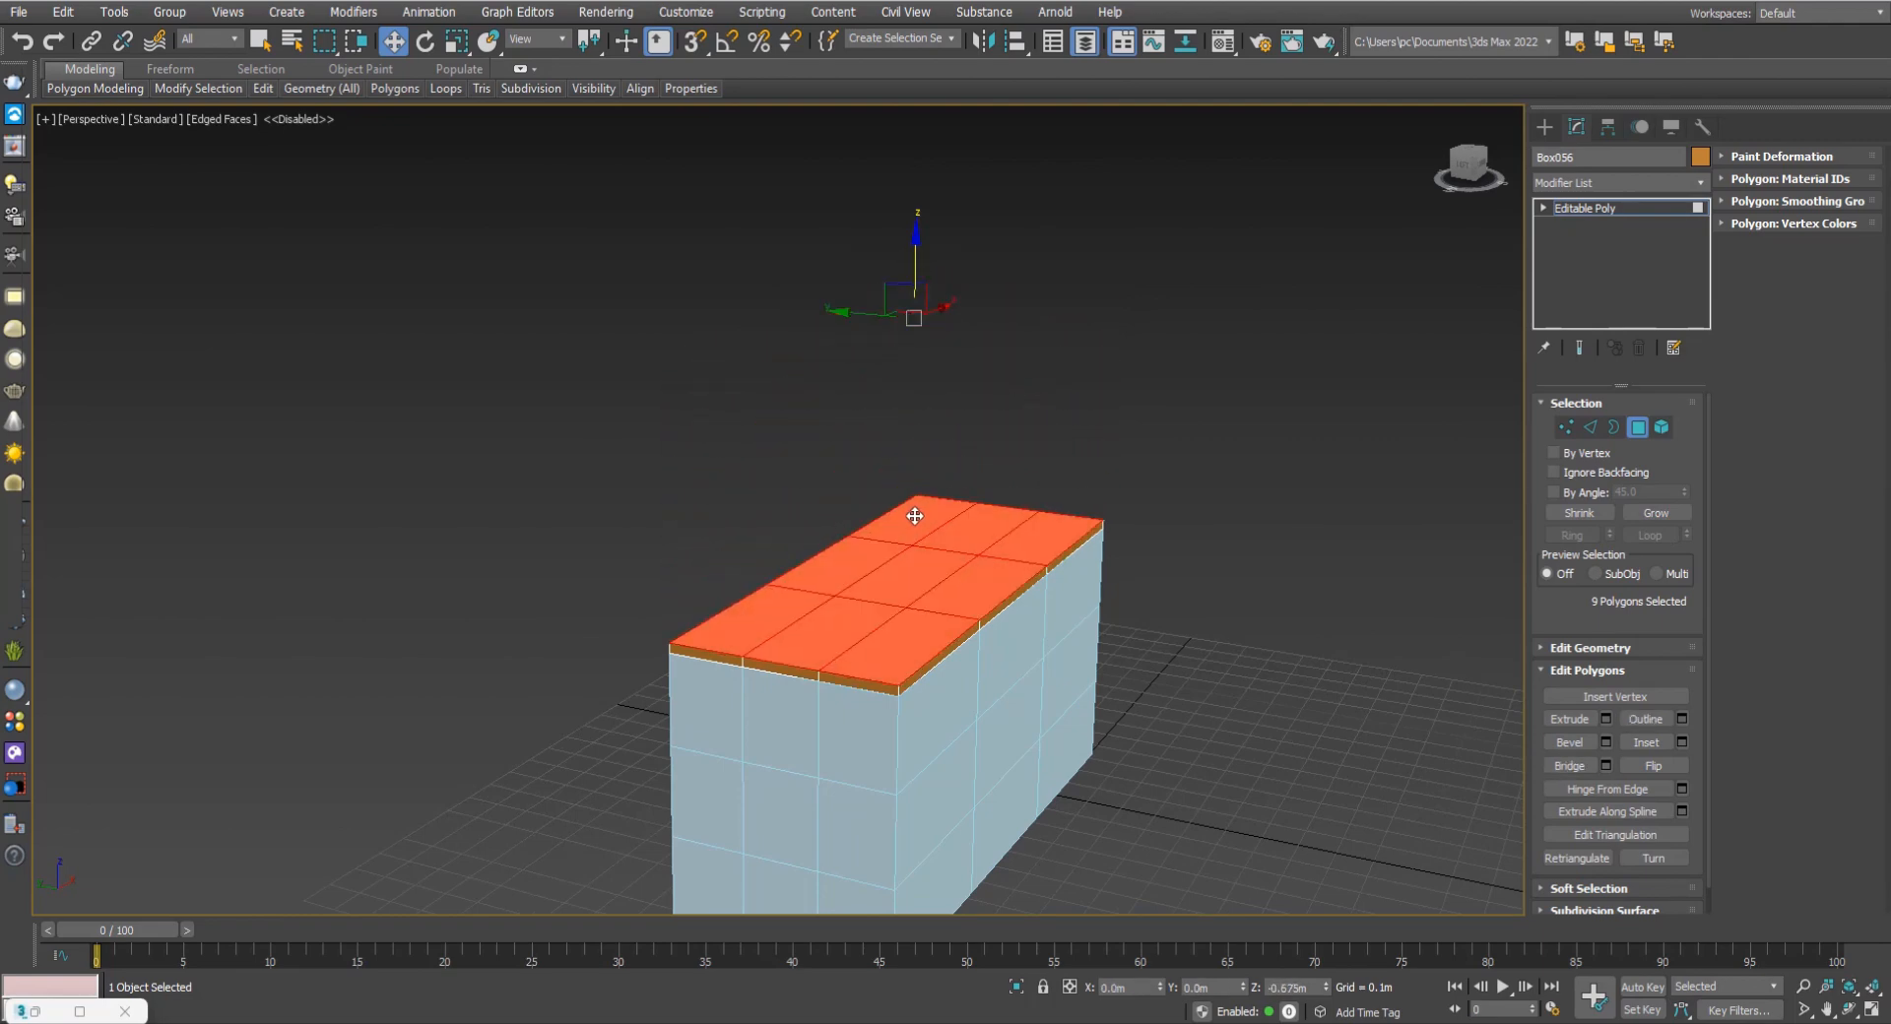
# Select the six thin side polygons along two adjacent sides of the orange tabletop slab.
pyautogui.moveTo(936, 622); pyautogui.dragTo(1044, 551, button='middle')
pyautogui.scroll(2, 954, 577)
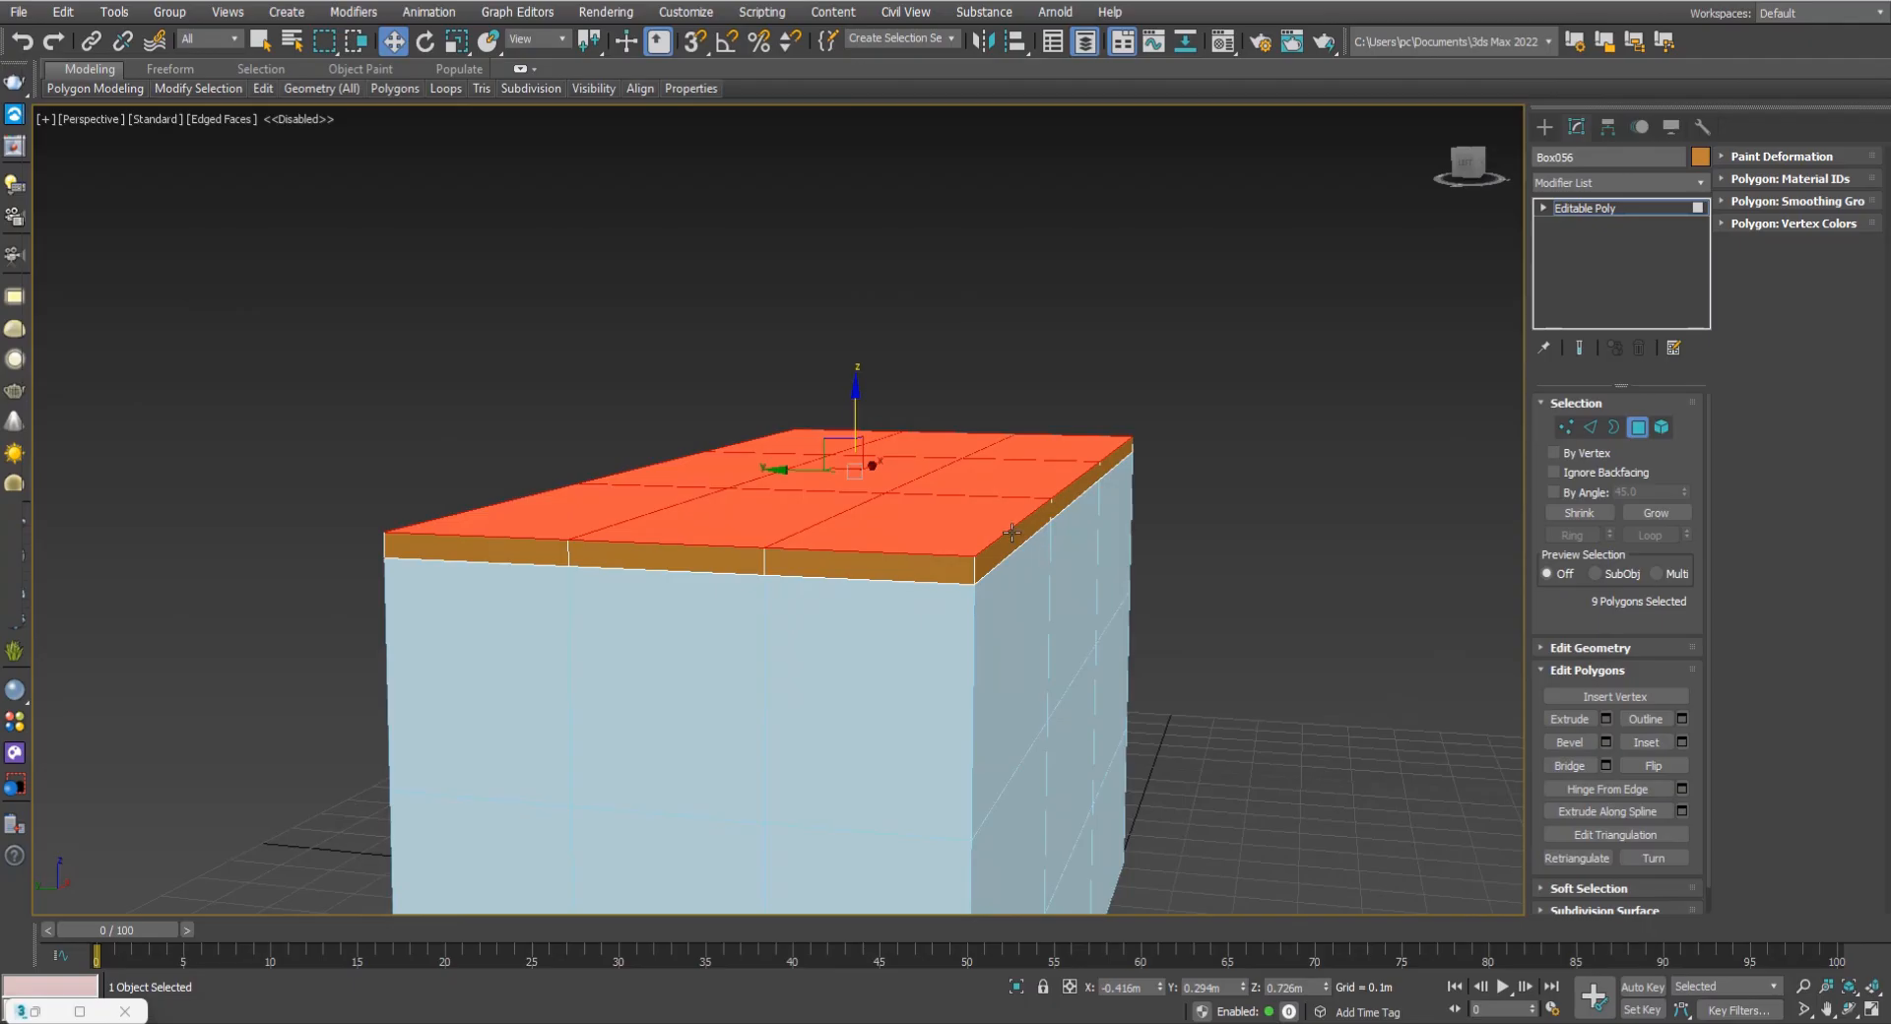
pyautogui.click(1026, 533)
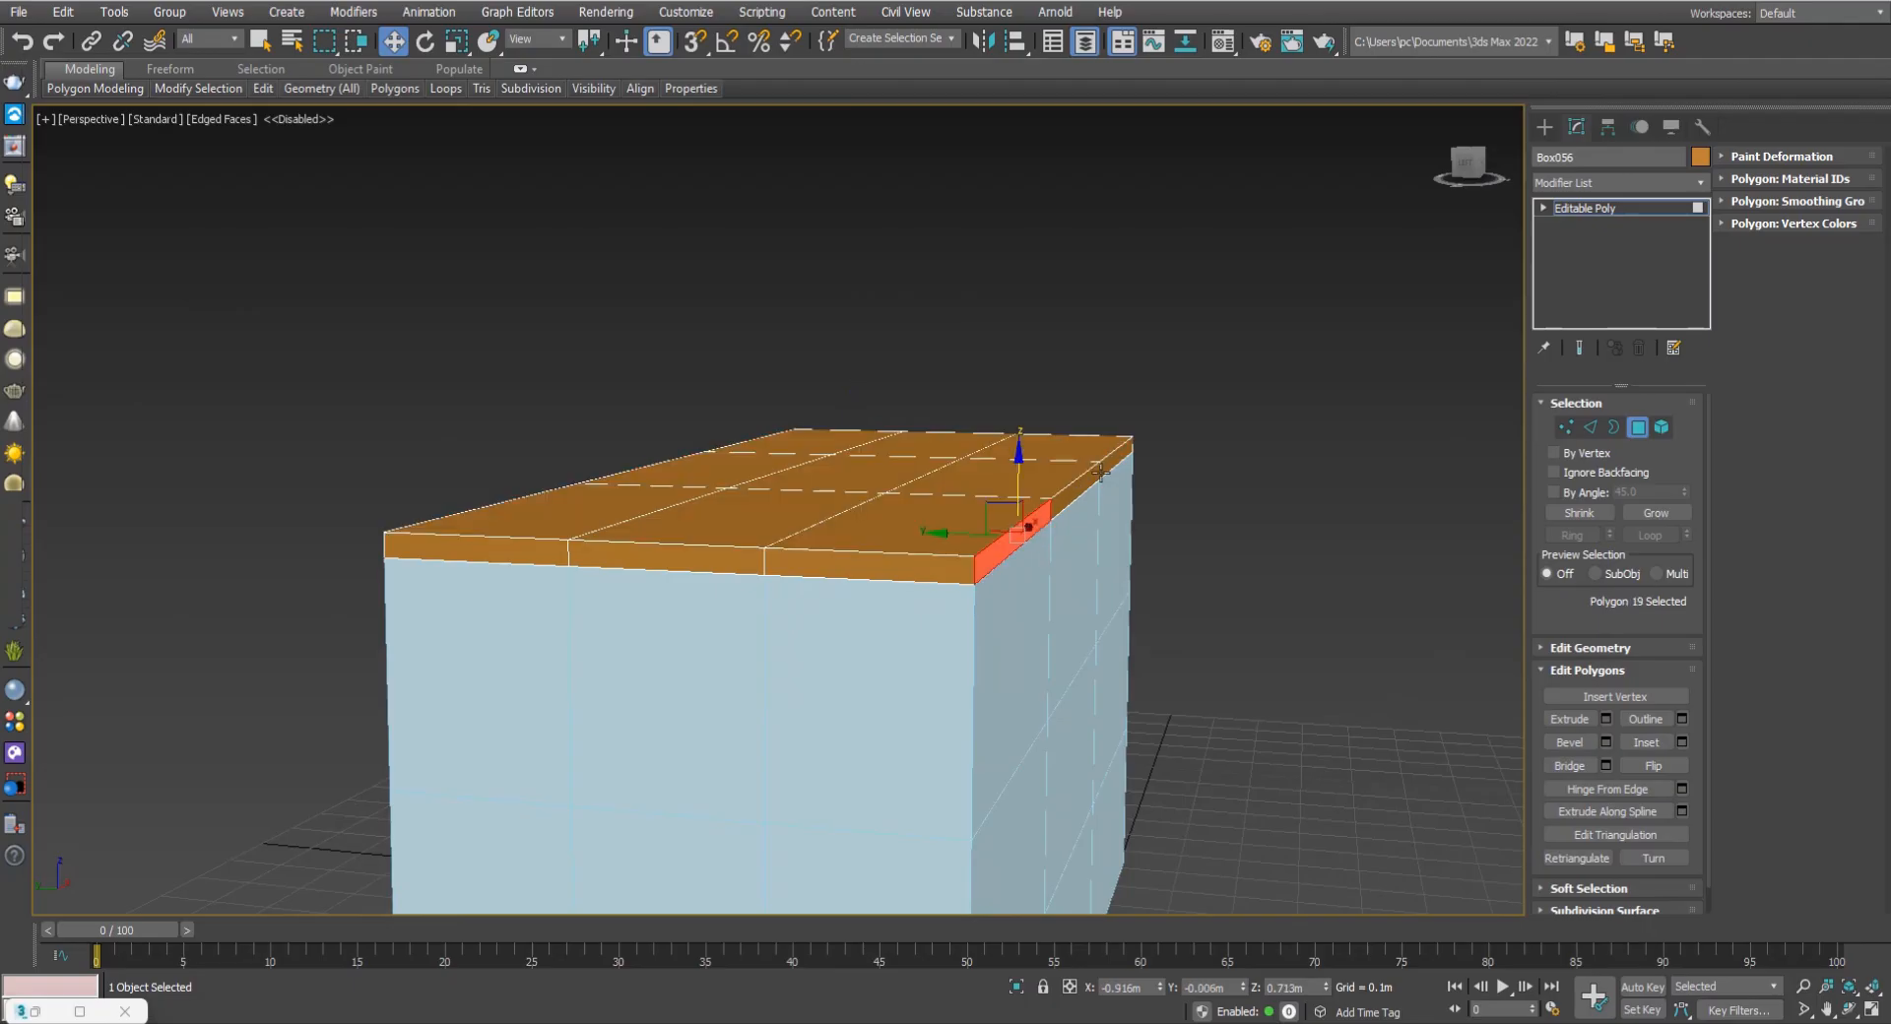
pyautogui.keyDown('alt'); pyautogui.moveTo(686, 570); pyautogui.dragTo(1067, 515, button='middle'); pyautogui.keyUp('alt')
pyautogui.keyDown('ctrl'); pyautogui.click(1088, 504); pyautogui.keyUp('ctrl')
pyautogui.keyDown('ctrl'); pyautogui.click(1137, 492); pyautogui.keyUp('ctrl')
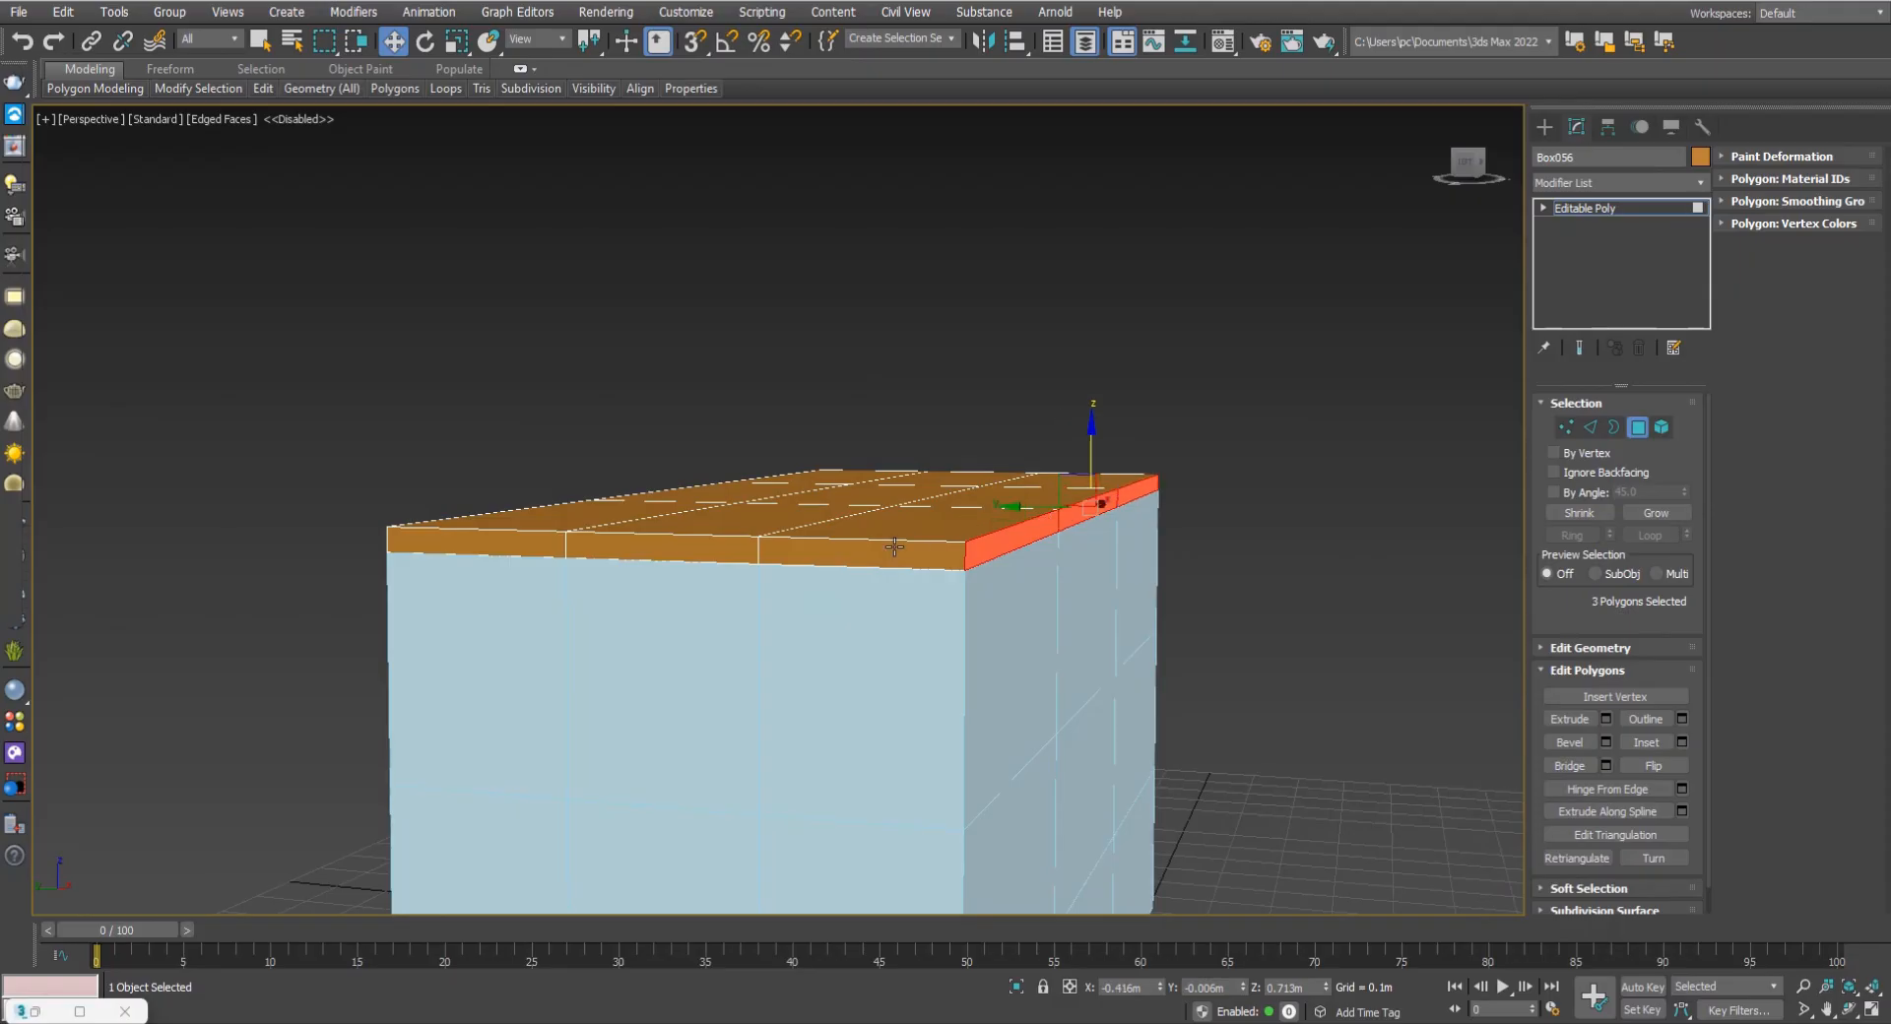
pyautogui.keyDown('ctrl'); pyautogui.click(861, 553); pyautogui.keyUp('ctrl')
pyautogui.keyDown('ctrl'); pyautogui.click(662, 548); pyautogui.keyUp('ctrl')
pyautogui.keyDown('ctrl'); pyautogui.click(520, 541); pyautogui.keyUp('ctrl')
# Add the six side polygons on the slab's remaining two sides to the selection, covering its full perimeter.
pyautogui.keyDown('alt'); pyautogui.moveTo(520, 541); pyautogui.dragTo(662, 561, button='middle'); pyautogui.keyUp('alt')
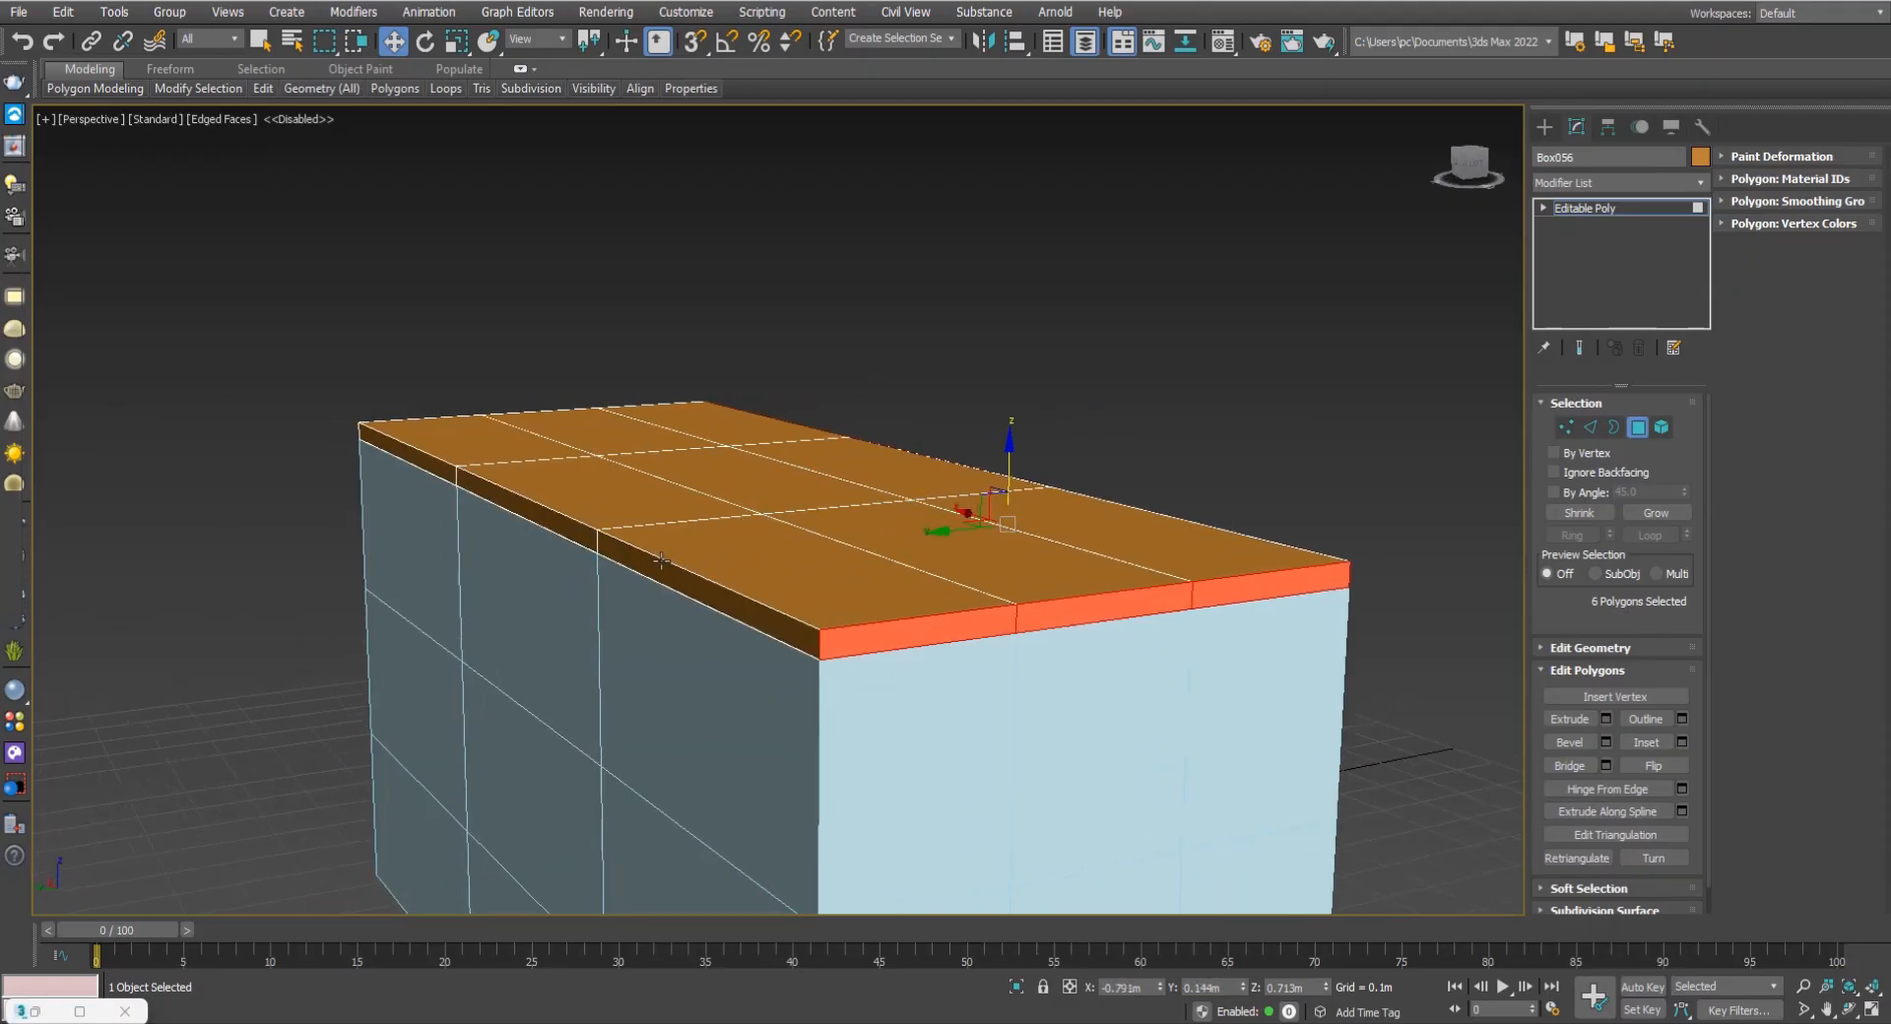
pyautogui.keyDown('ctrl'); pyautogui.click(663, 562); pyautogui.keyUp('ctrl')
pyautogui.keyDown('ctrl'); pyautogui.click(527, 510); pyautogui.keyUp('ctrl')
pyautogui.keyDown('ctrl'); pyautogui.click(394, 437); pyautogui.keyUp('ctrl')
pyautogui.keyDown('alt'); pyautogui.moveTo(422, 482); pyautogui.dragTo(399, 721, button='middle'); pyautogui.keyUp('alt')
pyautogui.keyDown('ctrl'); pyautogui.click(295, 686); pyautogui.keyUp('ctrl')
pyautogui.keyDown('ctrl'); pyautogui.click(285, 682); pyautogui.keyUp('ctrl')
pyautogui.keyDown('ctrl'); pyautogui.click(189, 658); pyautogui.keyUp('ctrl')
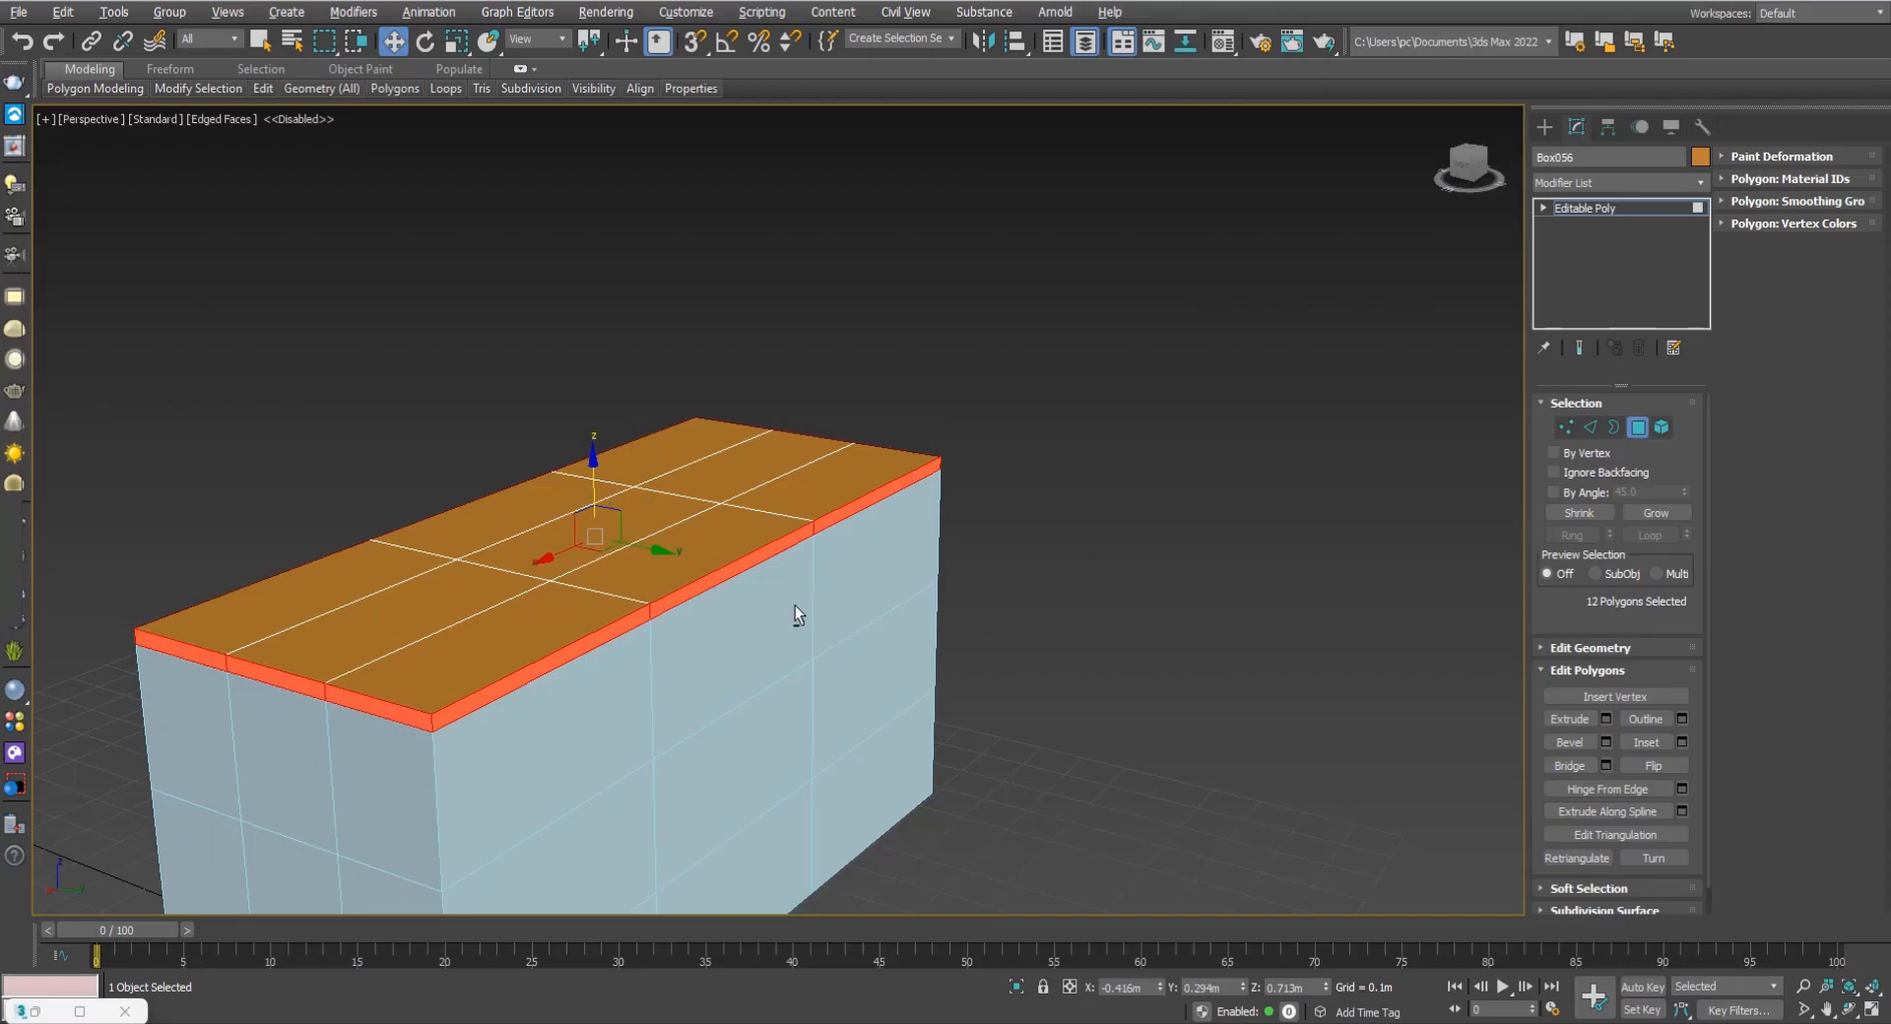
pyautogui.keyDown('alt'); pyautogui.moveTo(795, 605); pyautogui.dragTo(540, 580, button='middle'); pyautogui.keyUp('alt')
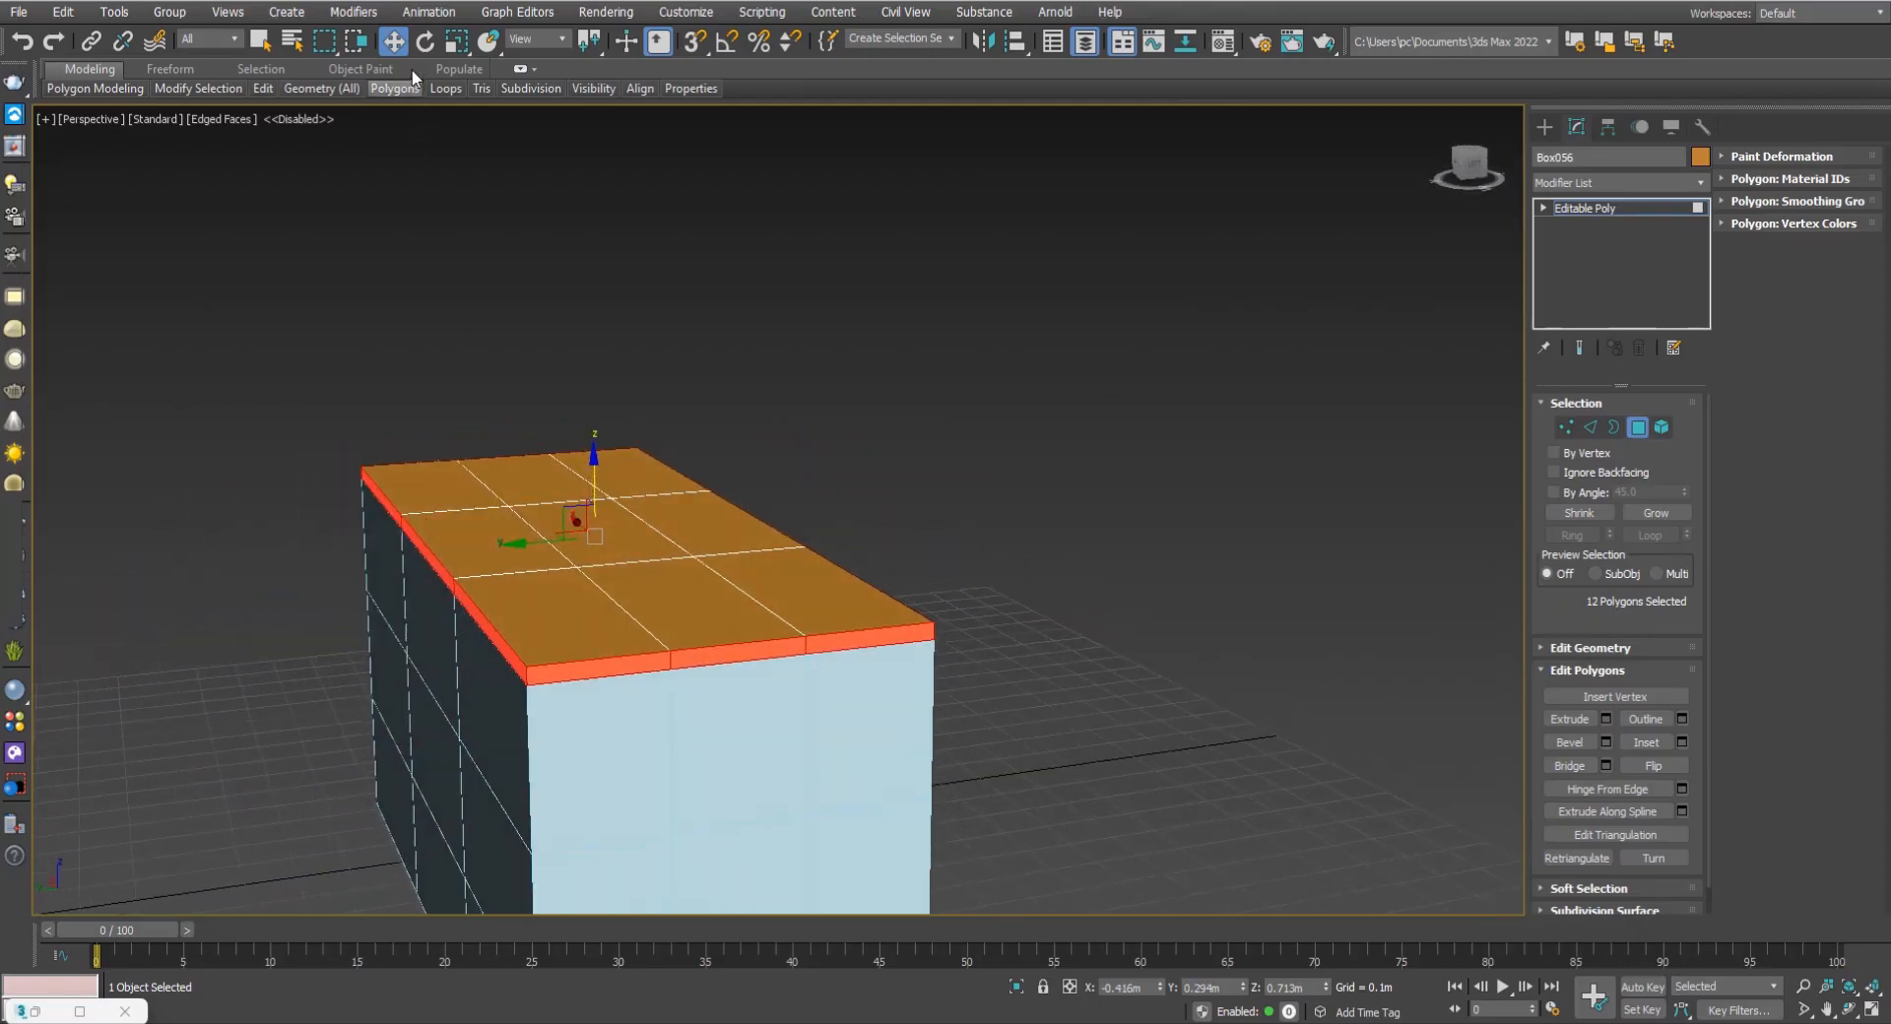
# Try to scale the slab's selected perimeter polygons outward to about 112% so the tabletop overhangs the blue box.
pyautogui.click(456, 46)
pyautogui.keyDown('alt'); pyautogui.moveTo(763, 547); pyautogui.dragTo(644, 524, button='middle'); pyautogui.keyUp('alt')
pyautogui.moveTo(588, 524); pyautogui.dragTo(589, 511)
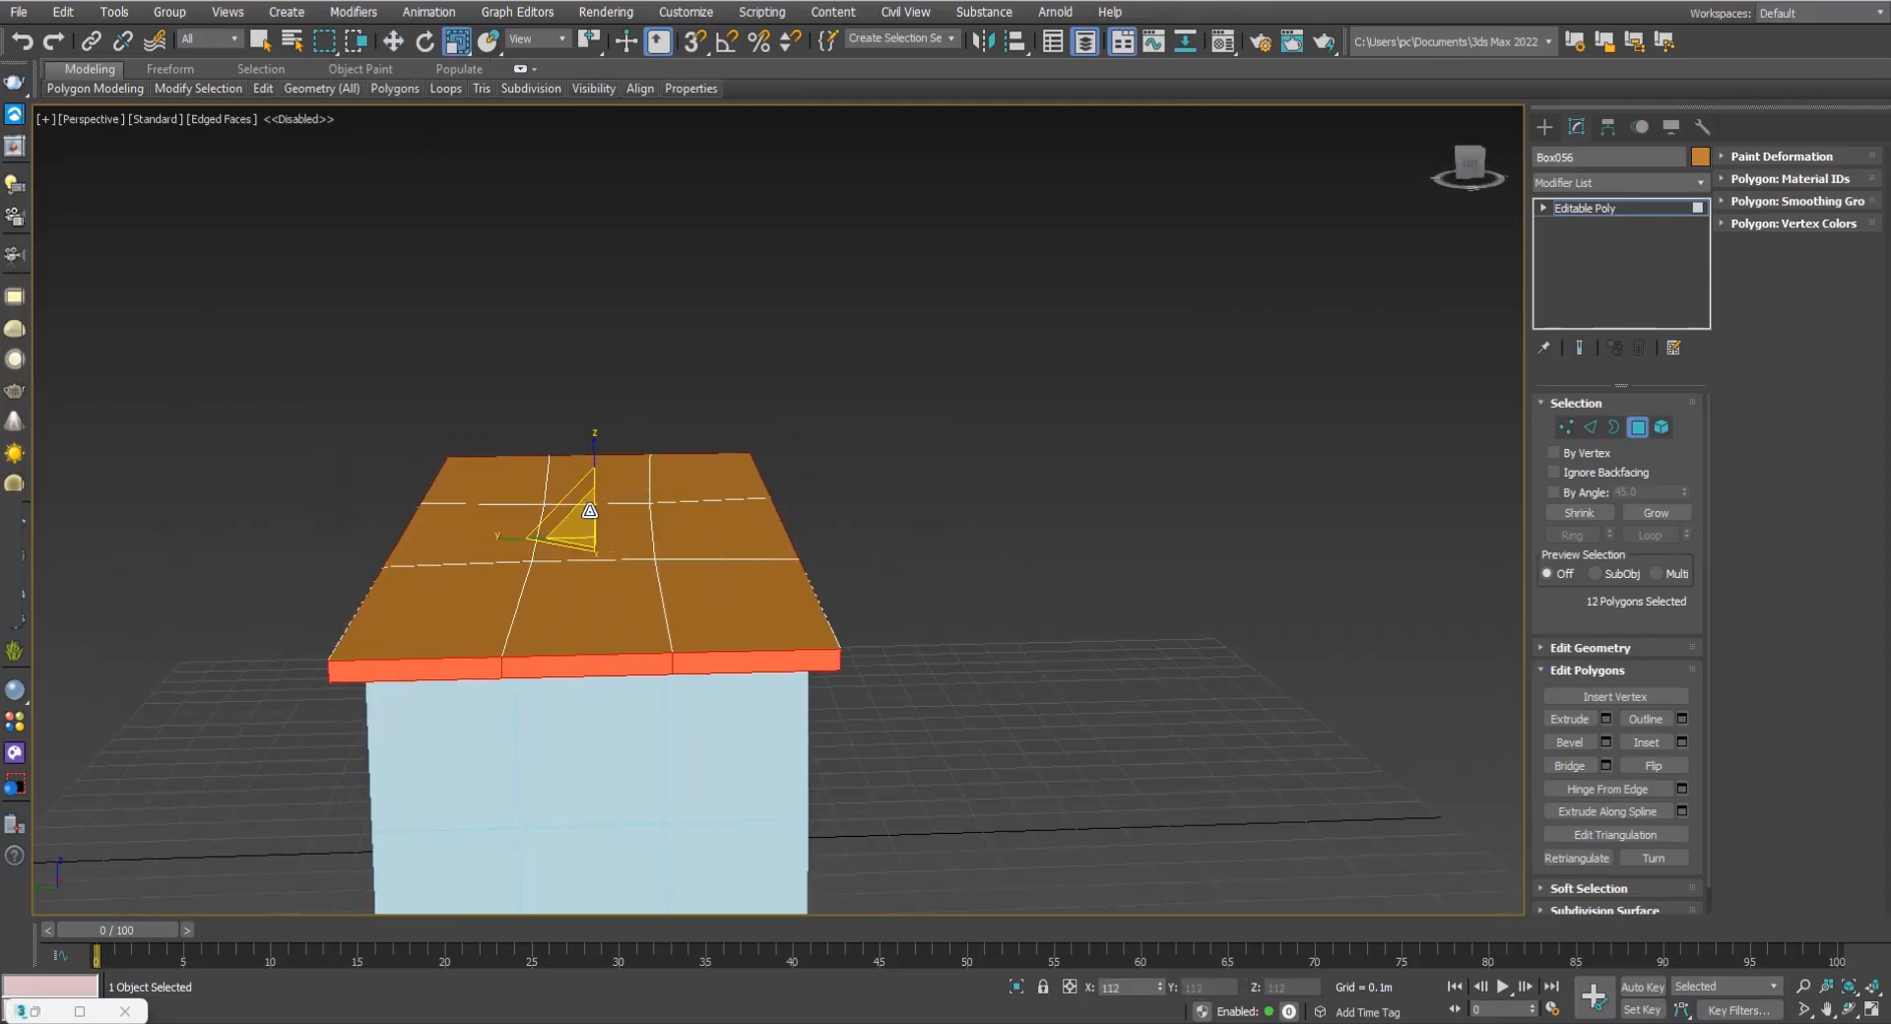
pyautogui.keyDown('alt'); pyautogui.moveTo(640, 603); pyautogui.dragTo(601, 300, button='middle'); pyautogui.keyUp('alt')
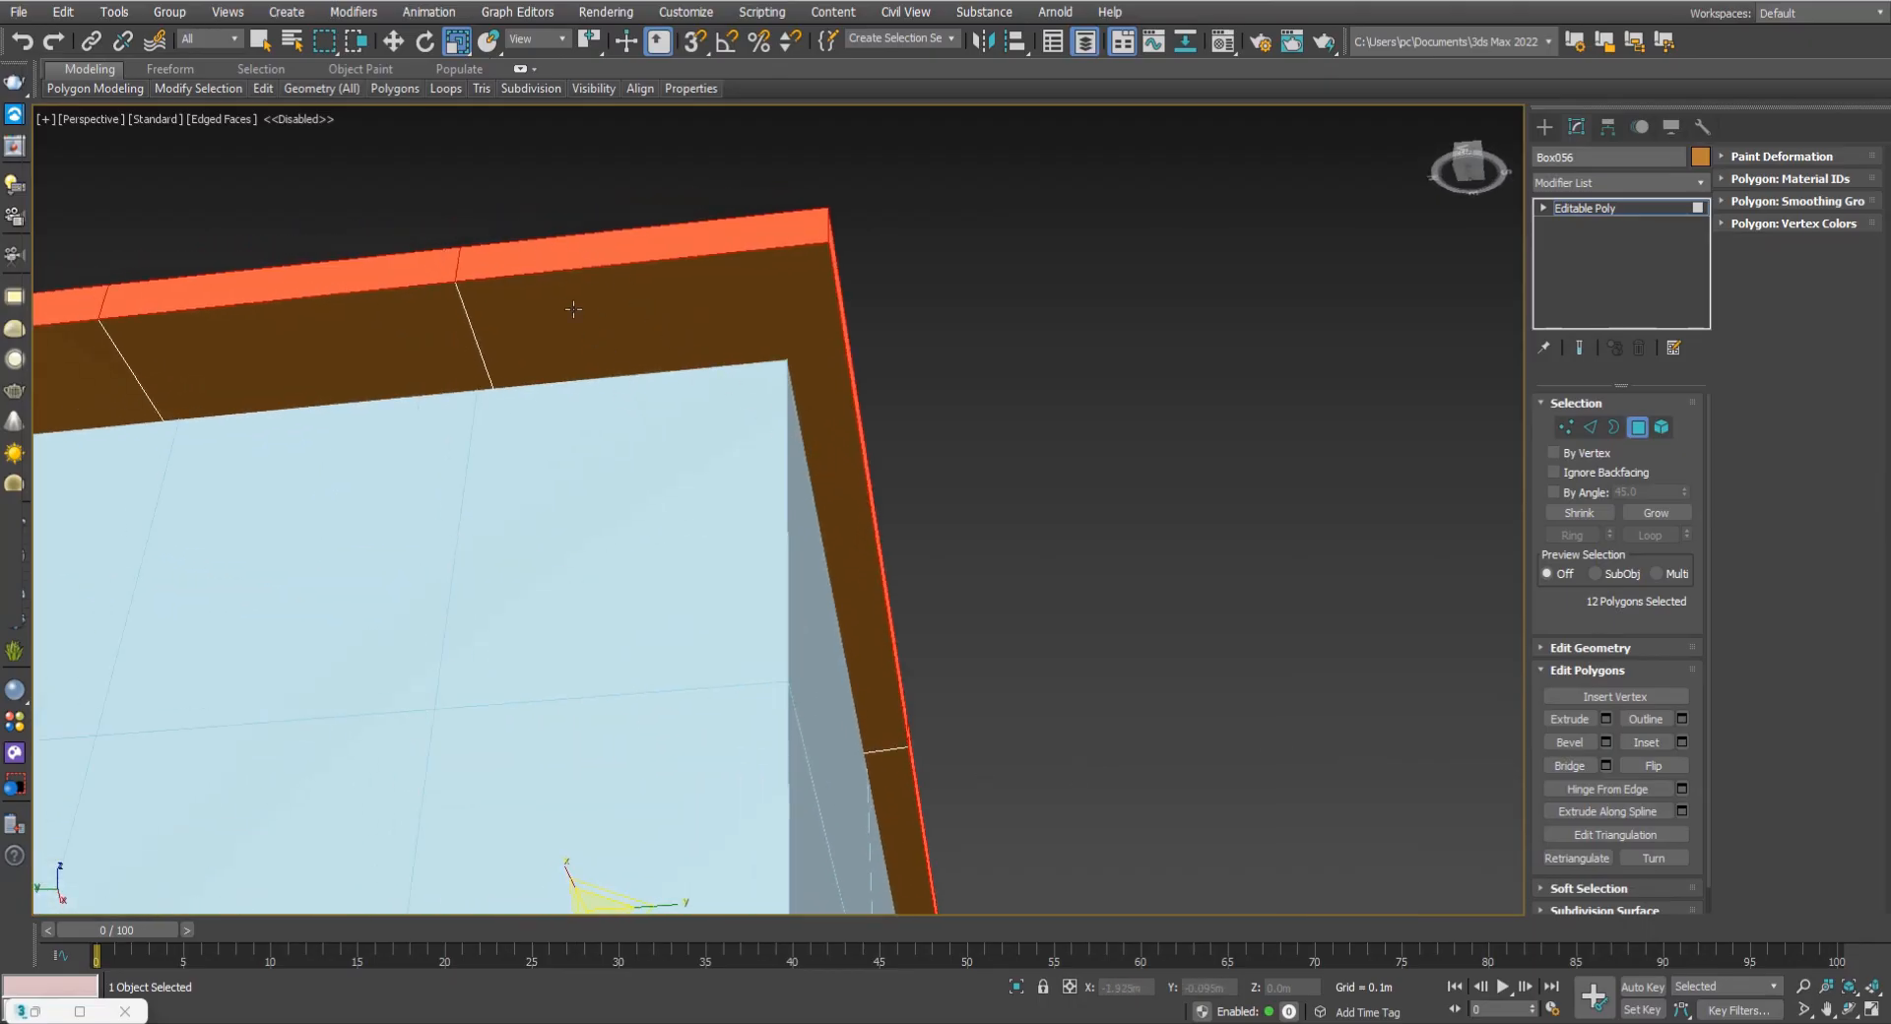
pyautogui.keyDown('alt'); pyautogui.moveTo(631, 341); pyautogui.dragTo(947, 548, button='middle'); pyautogui.keyUp('alt')
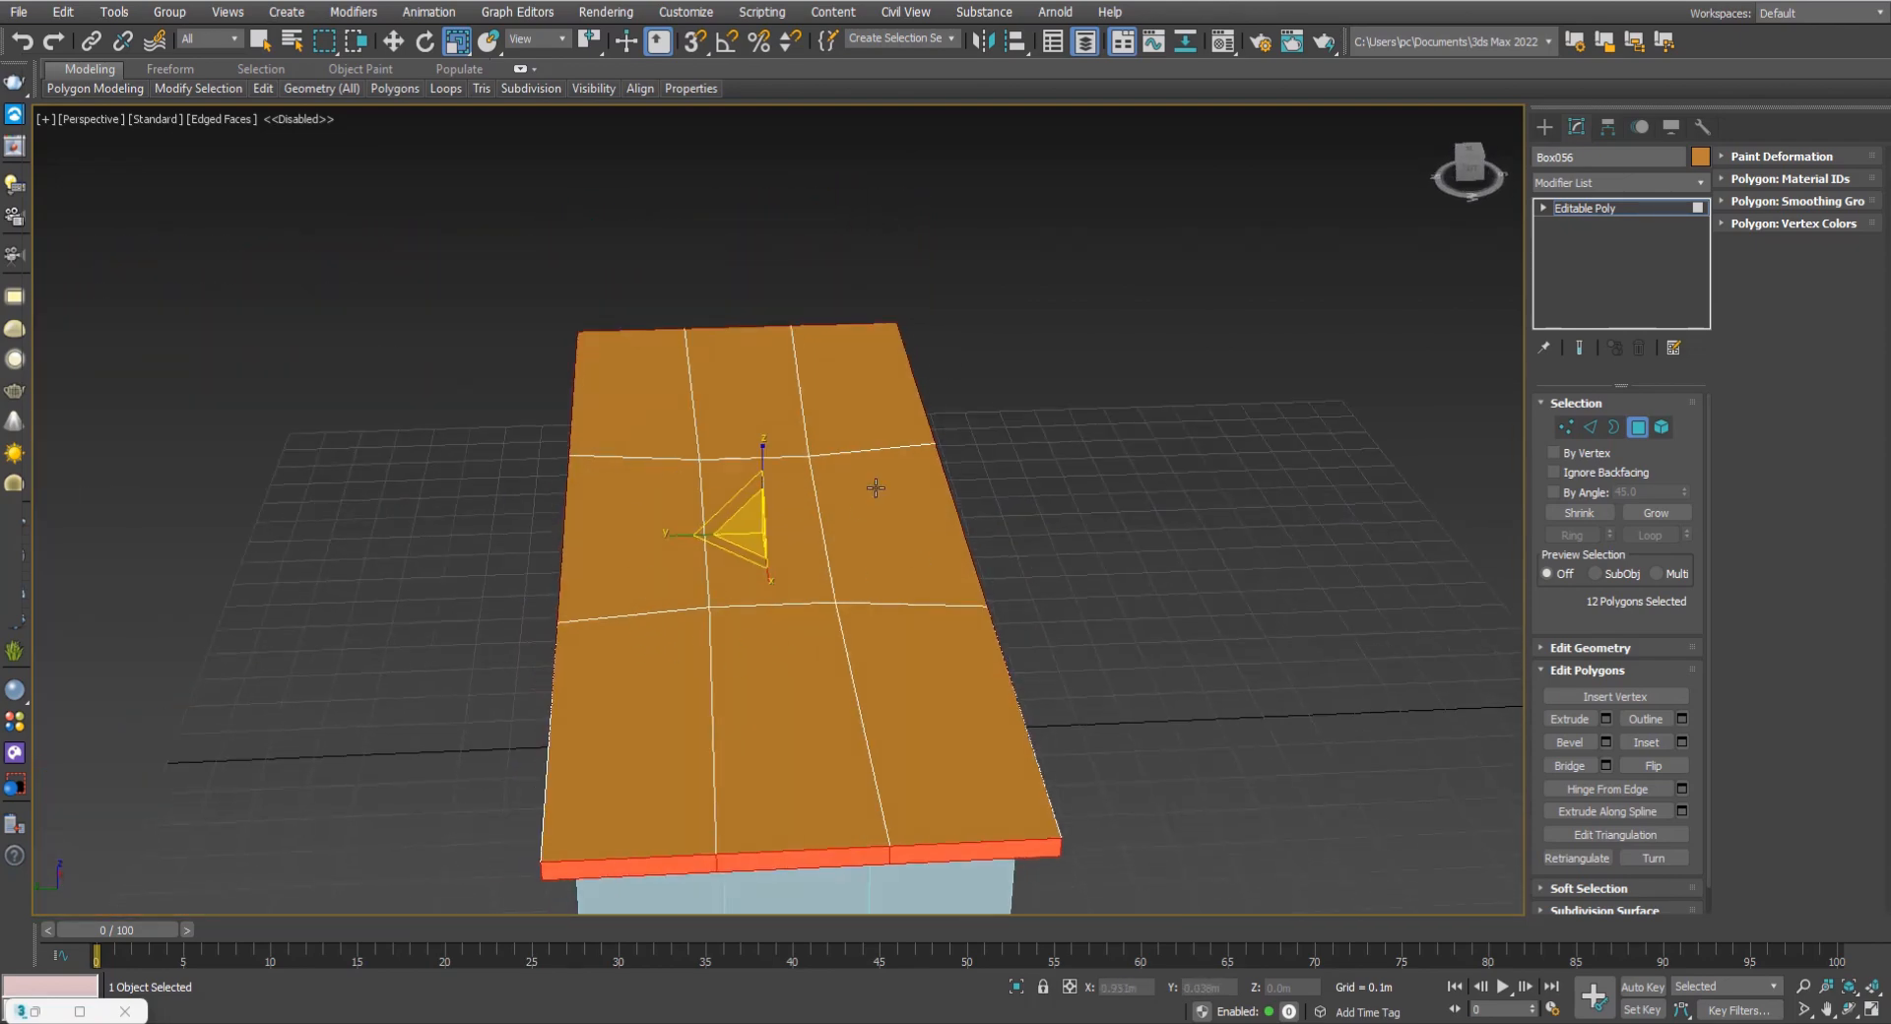
pyautogui.keyDown('alt'); pyautogui.moveTo(907, 634); pyautogui.dragTo(825, 462, button='middle'); pyautogui.keyUp('alt')
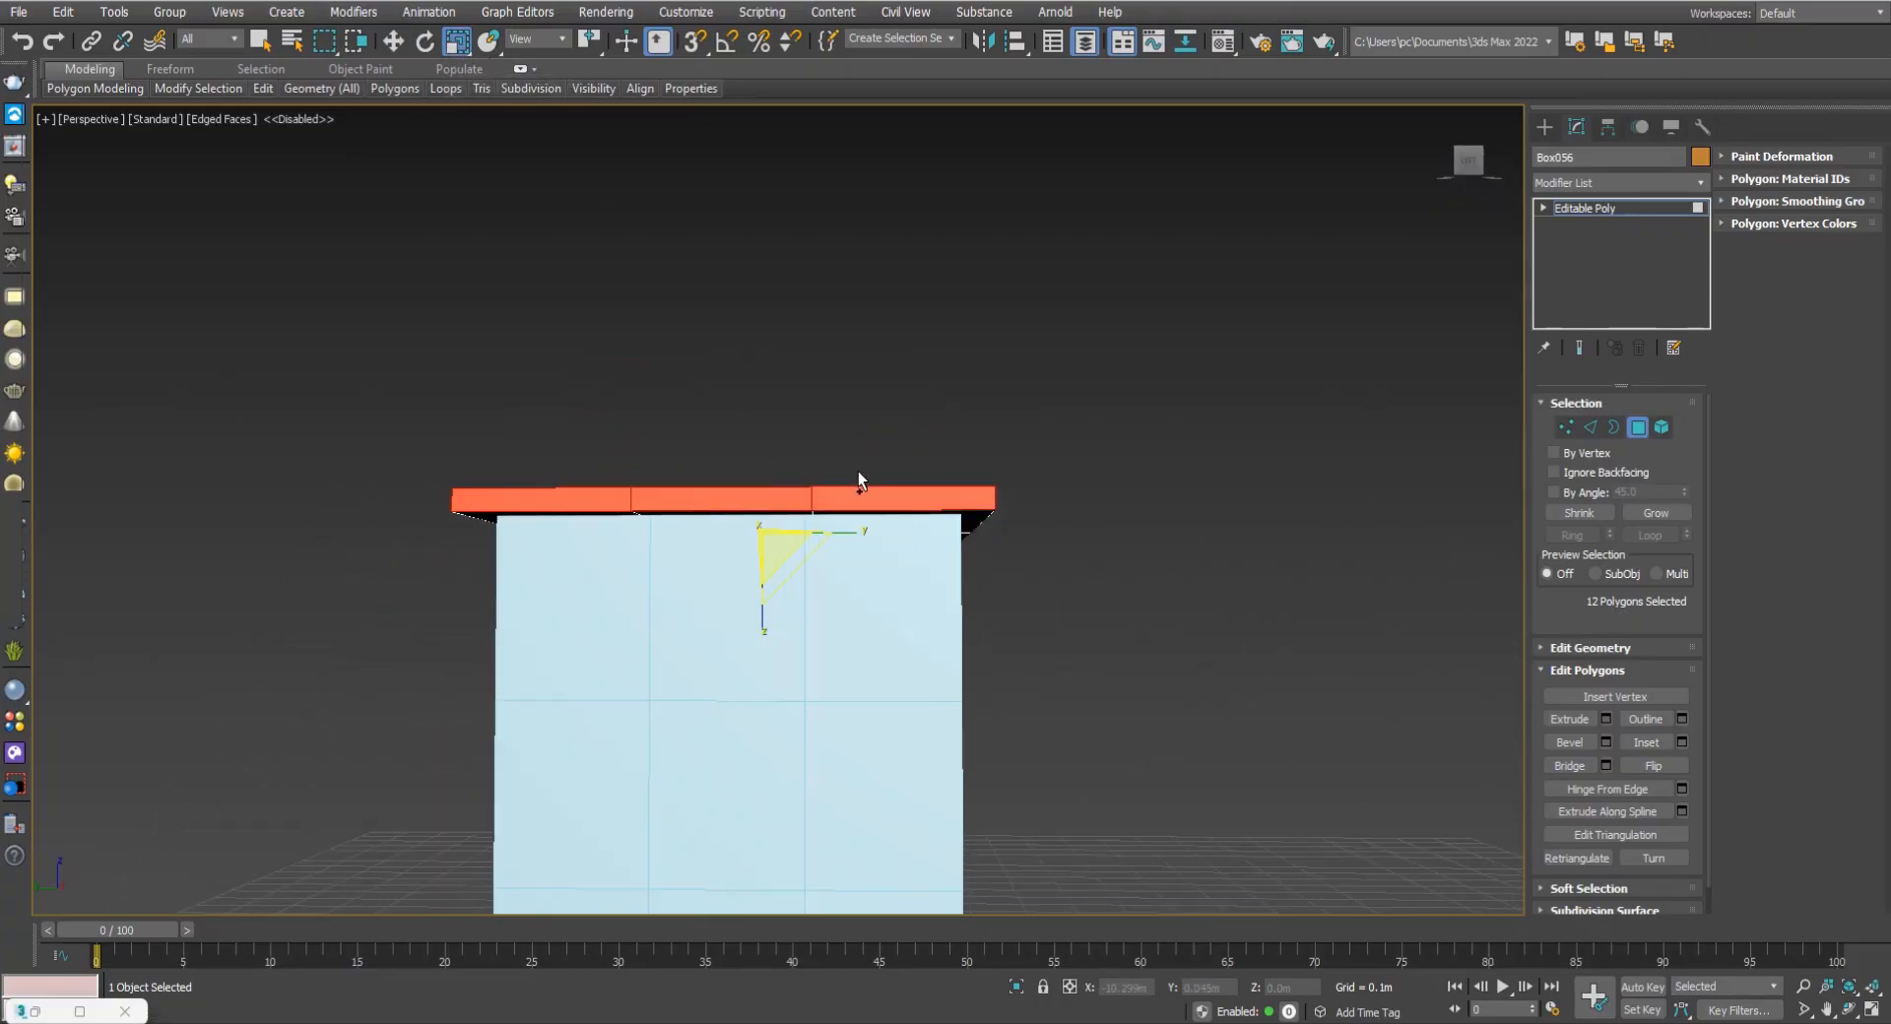
pyautogui.keyDown('alt'); pyautogui.moveTo(885, 437); pyautogui.dragTo(877, 608, button='middle'); pyautogui.keyUp('alt')
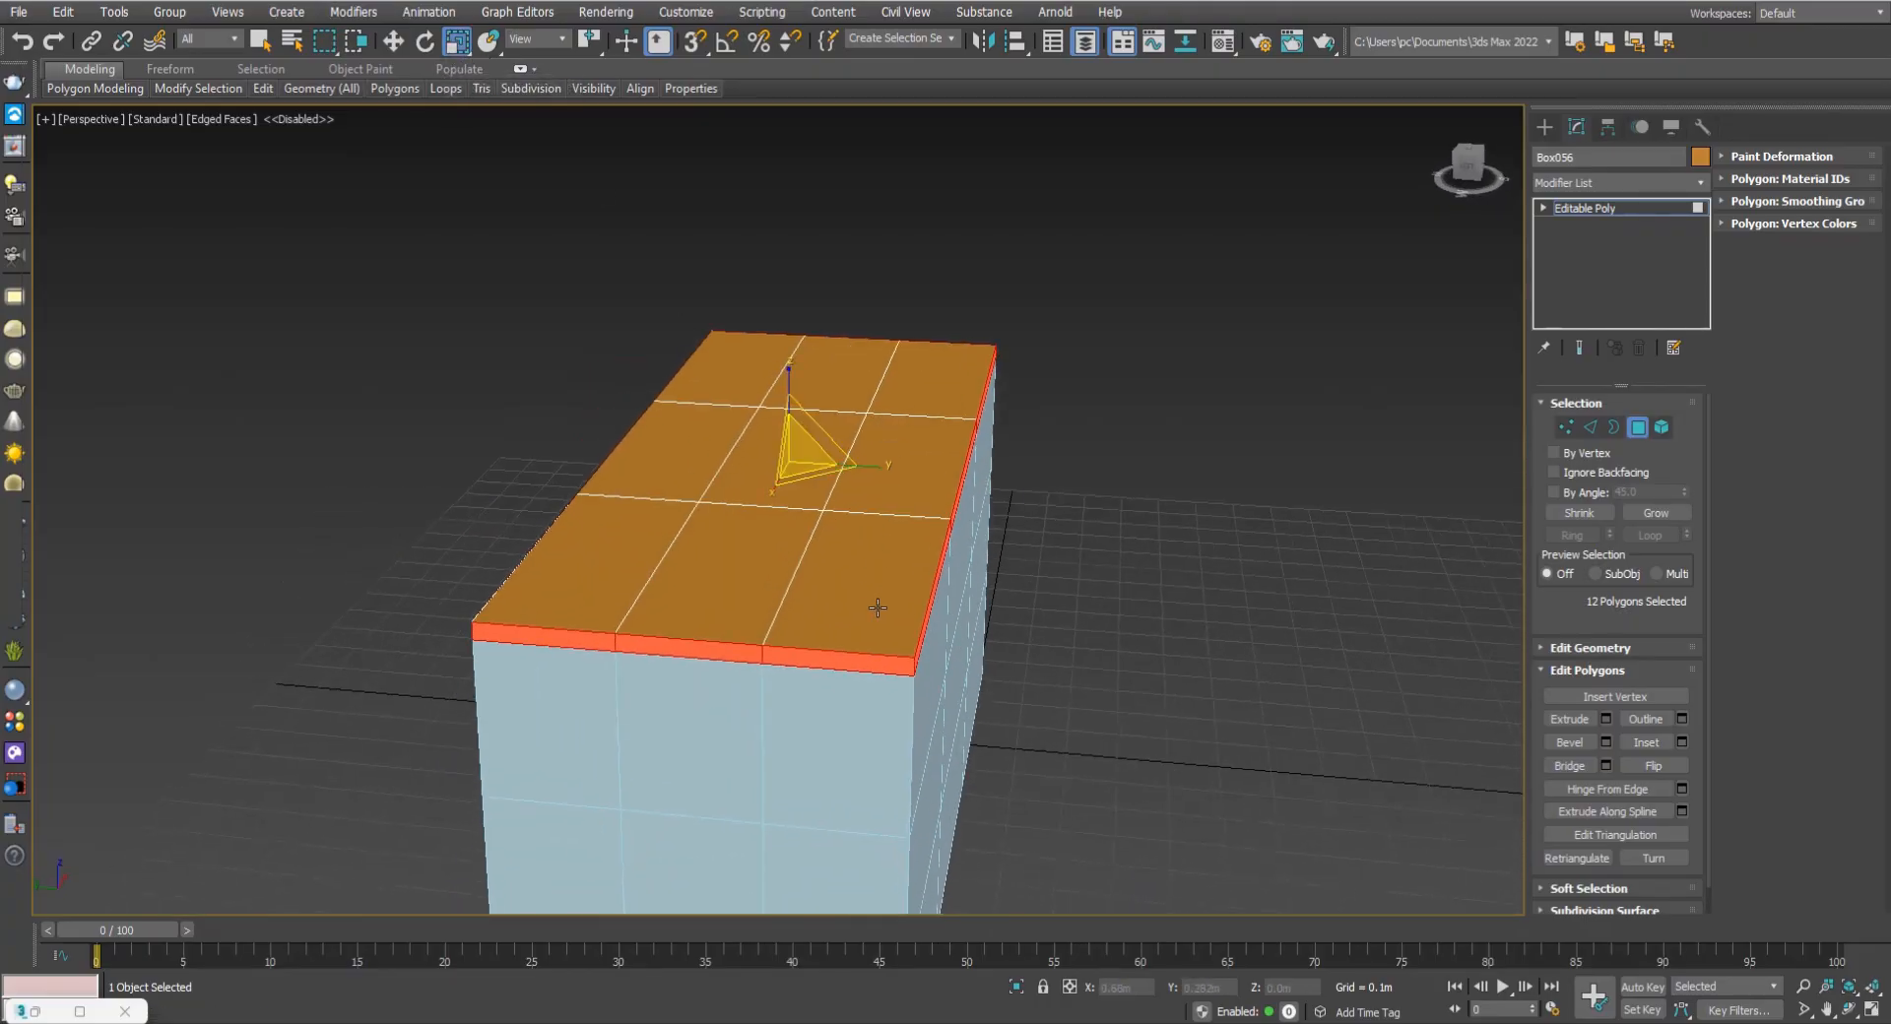
# Extrude the slab's 12 perimeter side polygons outward by Local Normal with a height of about 0.045 m.
pyautogui.click(1608, 718)
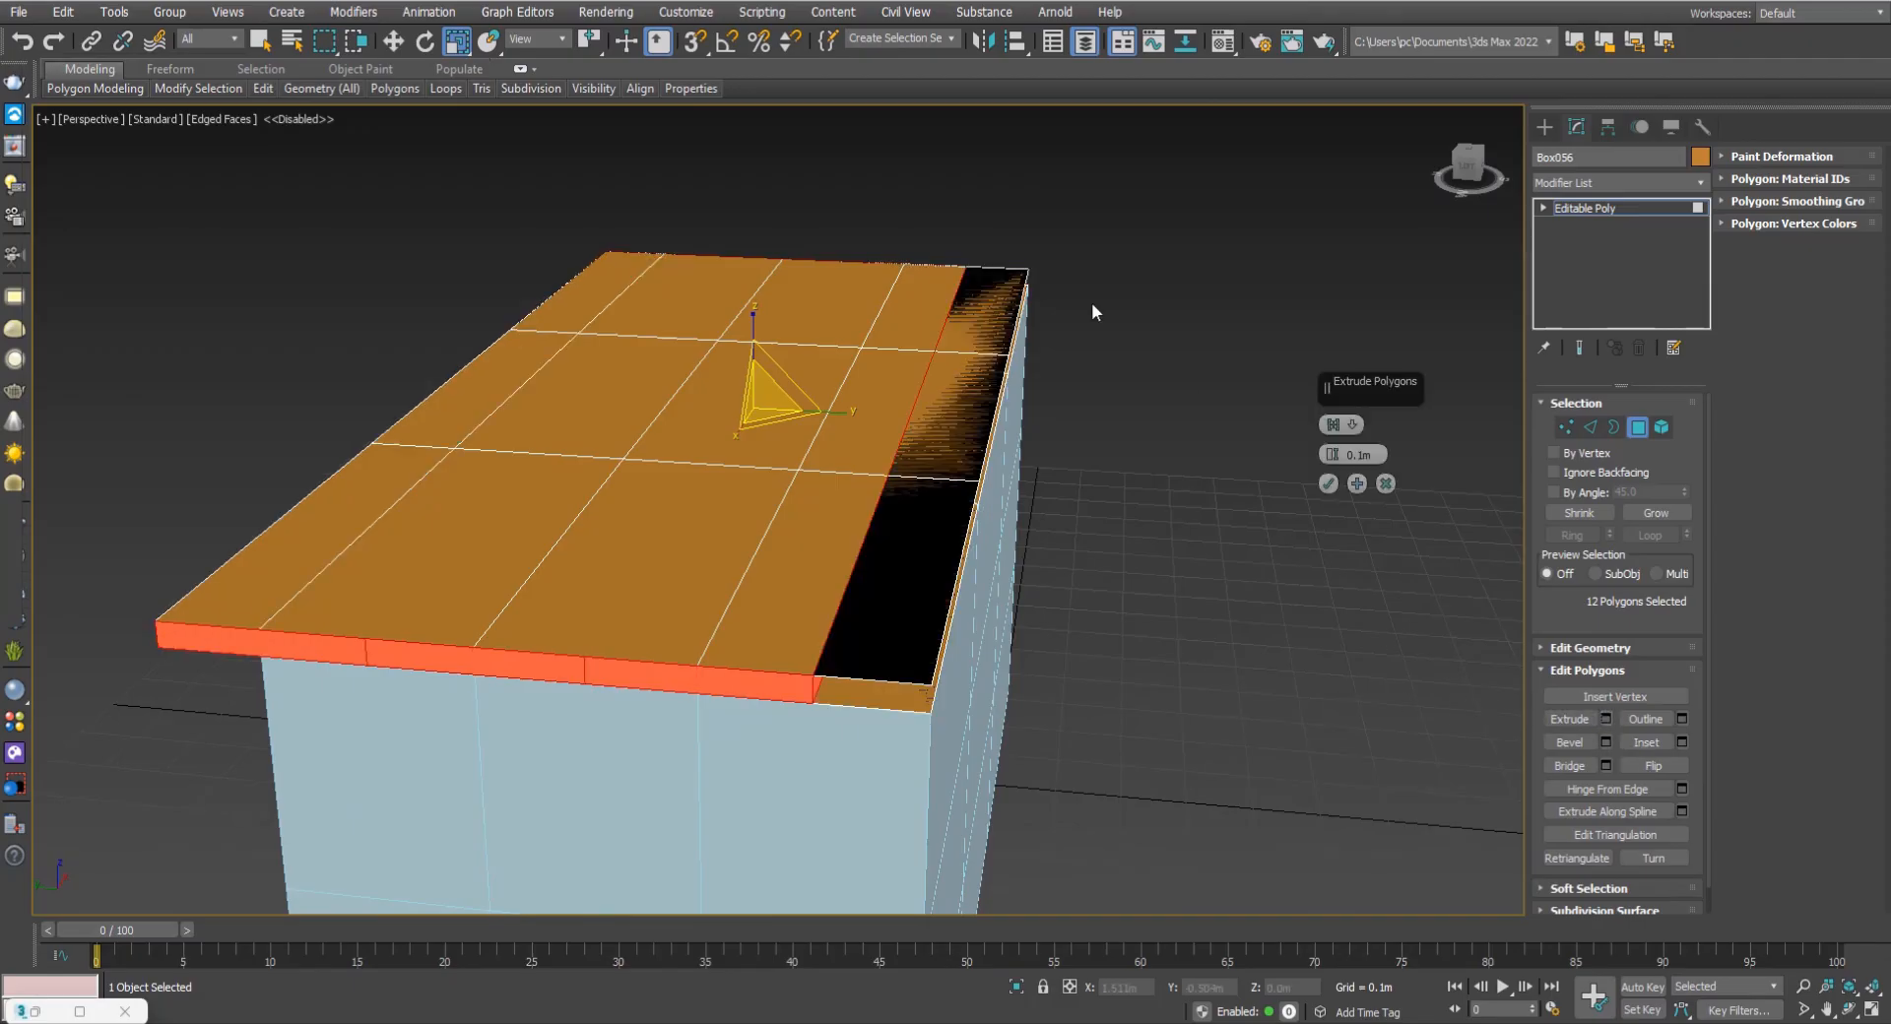
pyautogui.keyDown('alt'); pyautogui.moveTo(1019, 553); pyautogui.dragTo(1023, 655, button='middle'); pyautogui.keyUp('alt')
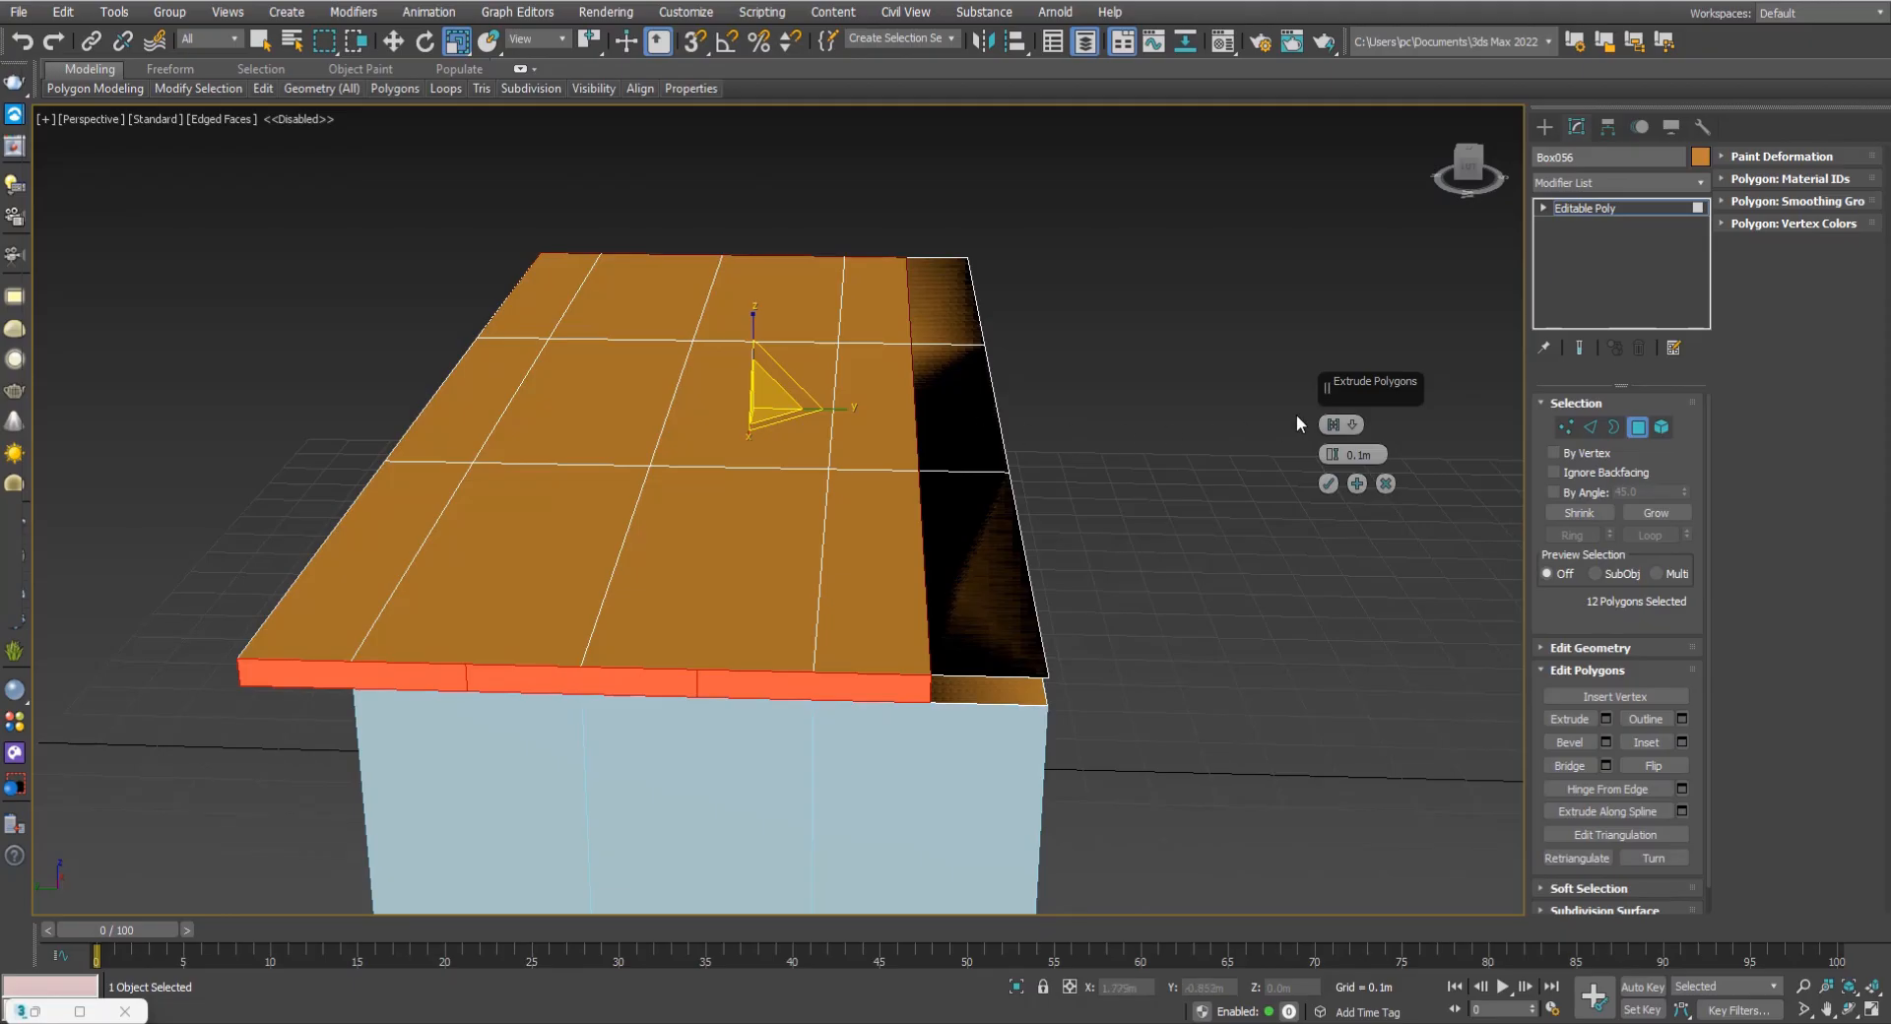
pyautogui.click(1355, 425)
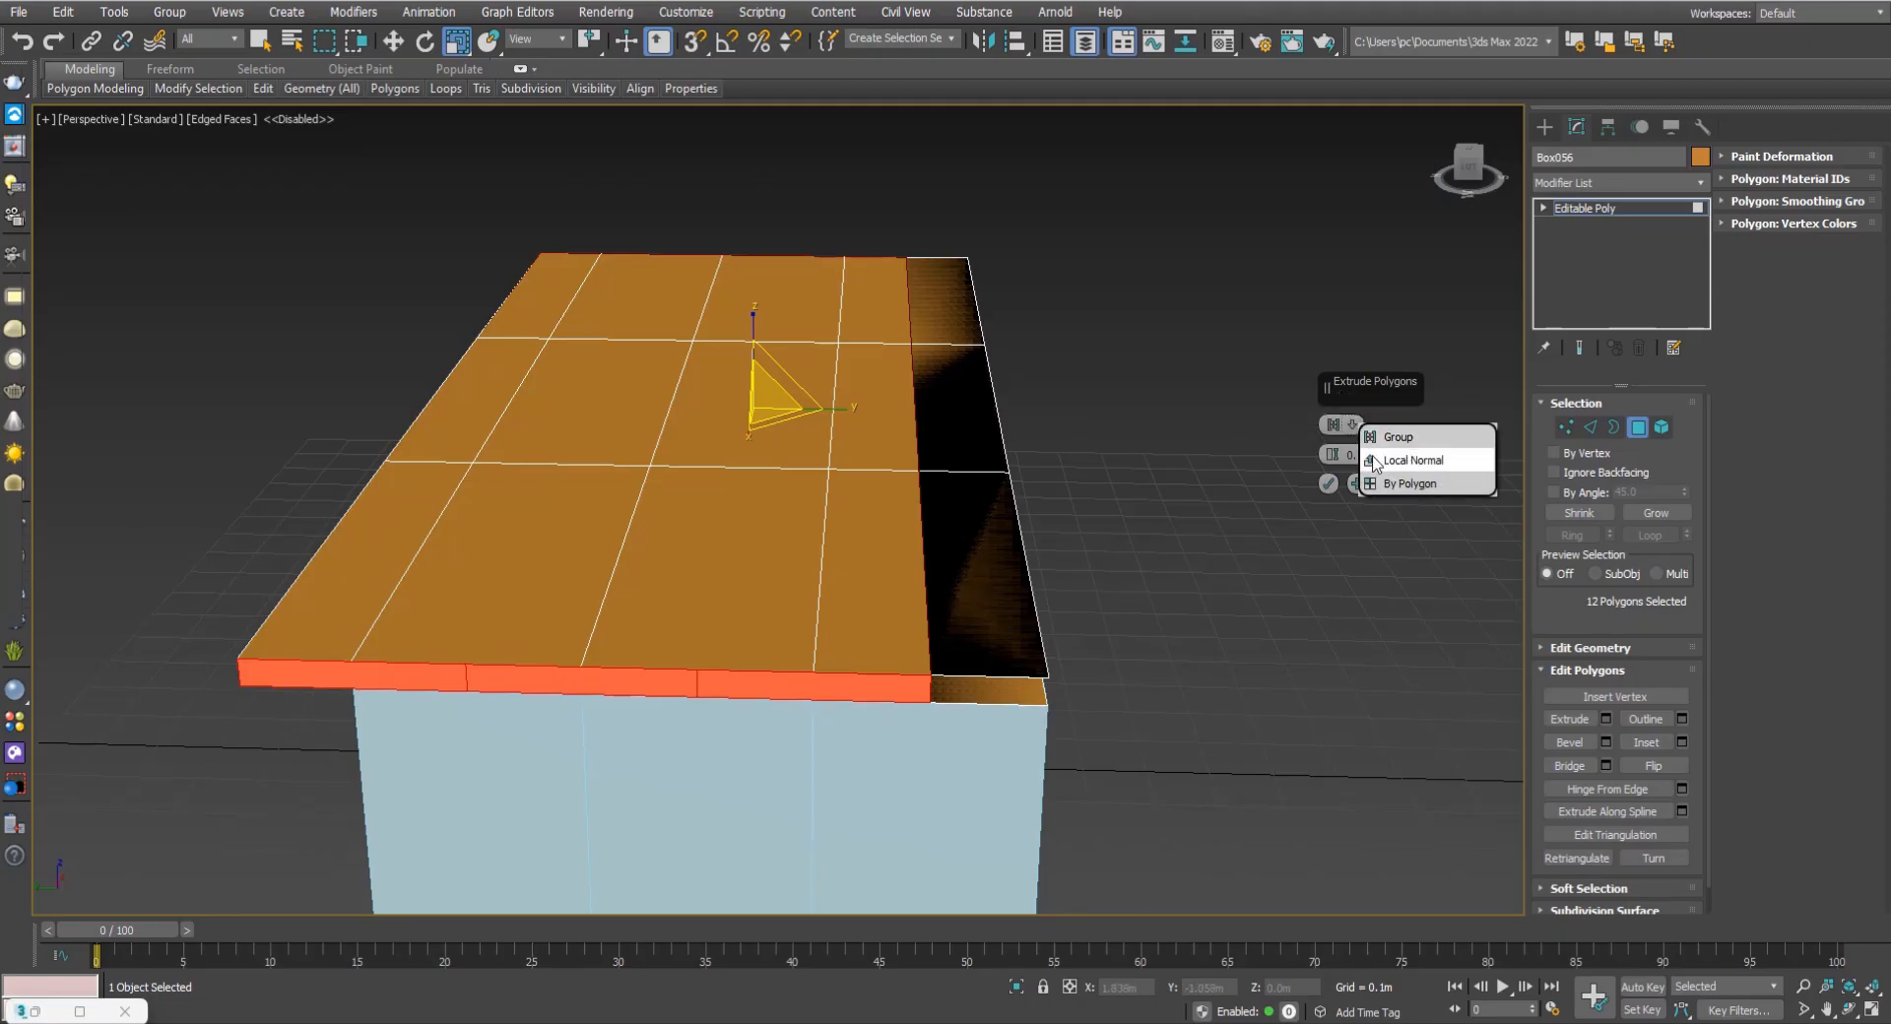
pyautogui.click(1393, 470)
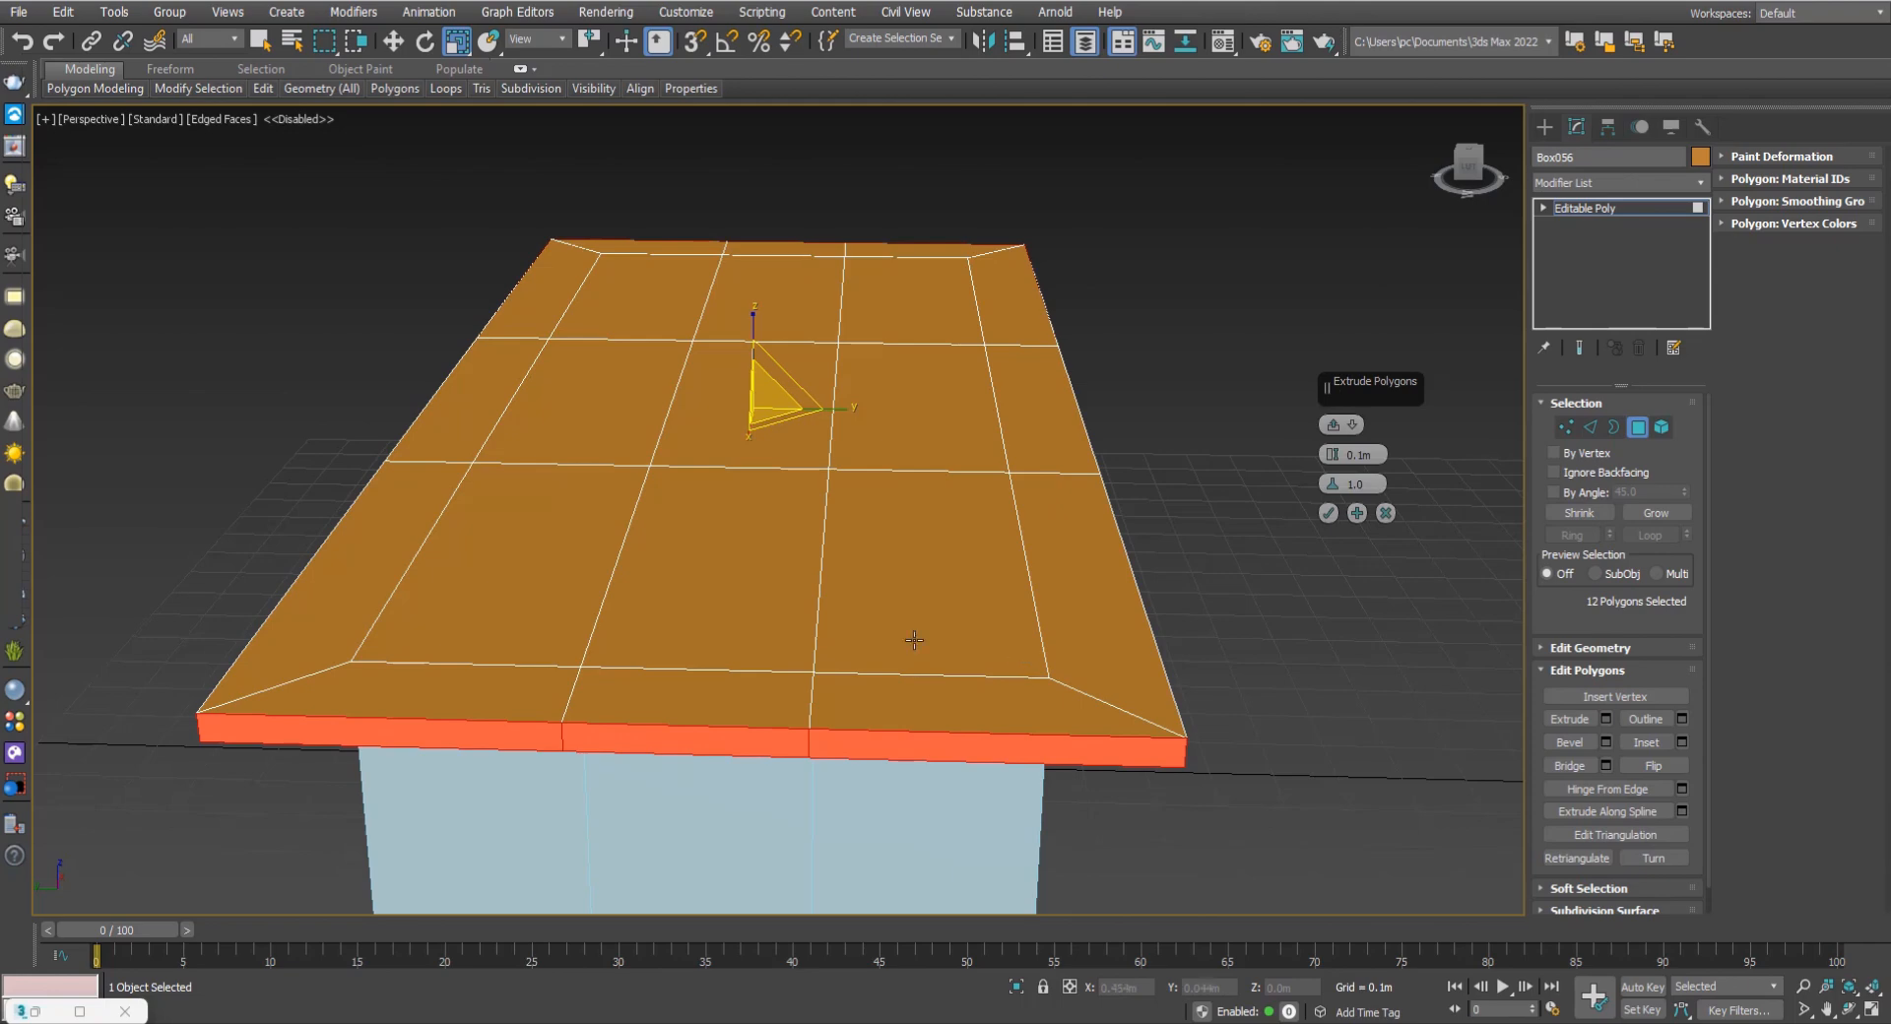
pyautogui.keyDown('alt'); pyautogui.moveTo(927, 623); pyautogui.dragTo(740, 349, button='middle'); pyautogui.keyUp('alt')
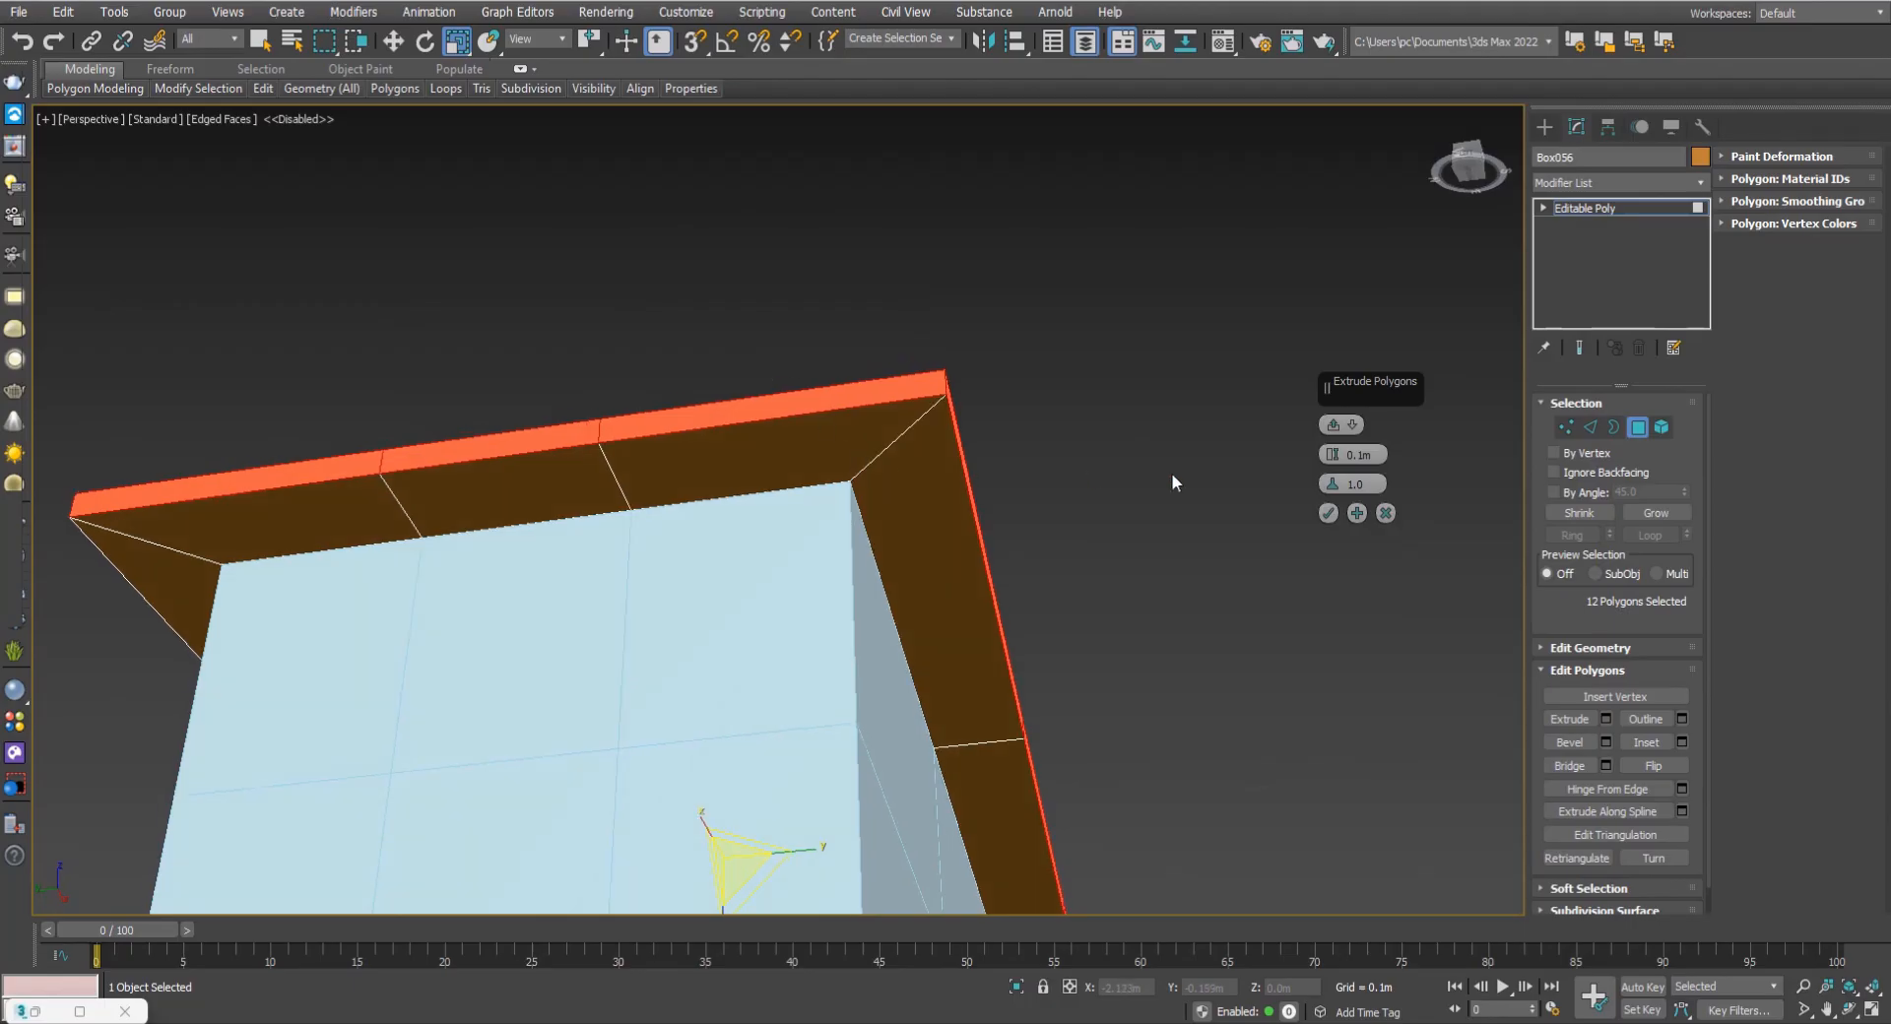
pyautogui.moveTo(1332, 456); pyautogui.dragTo(1332, 516)
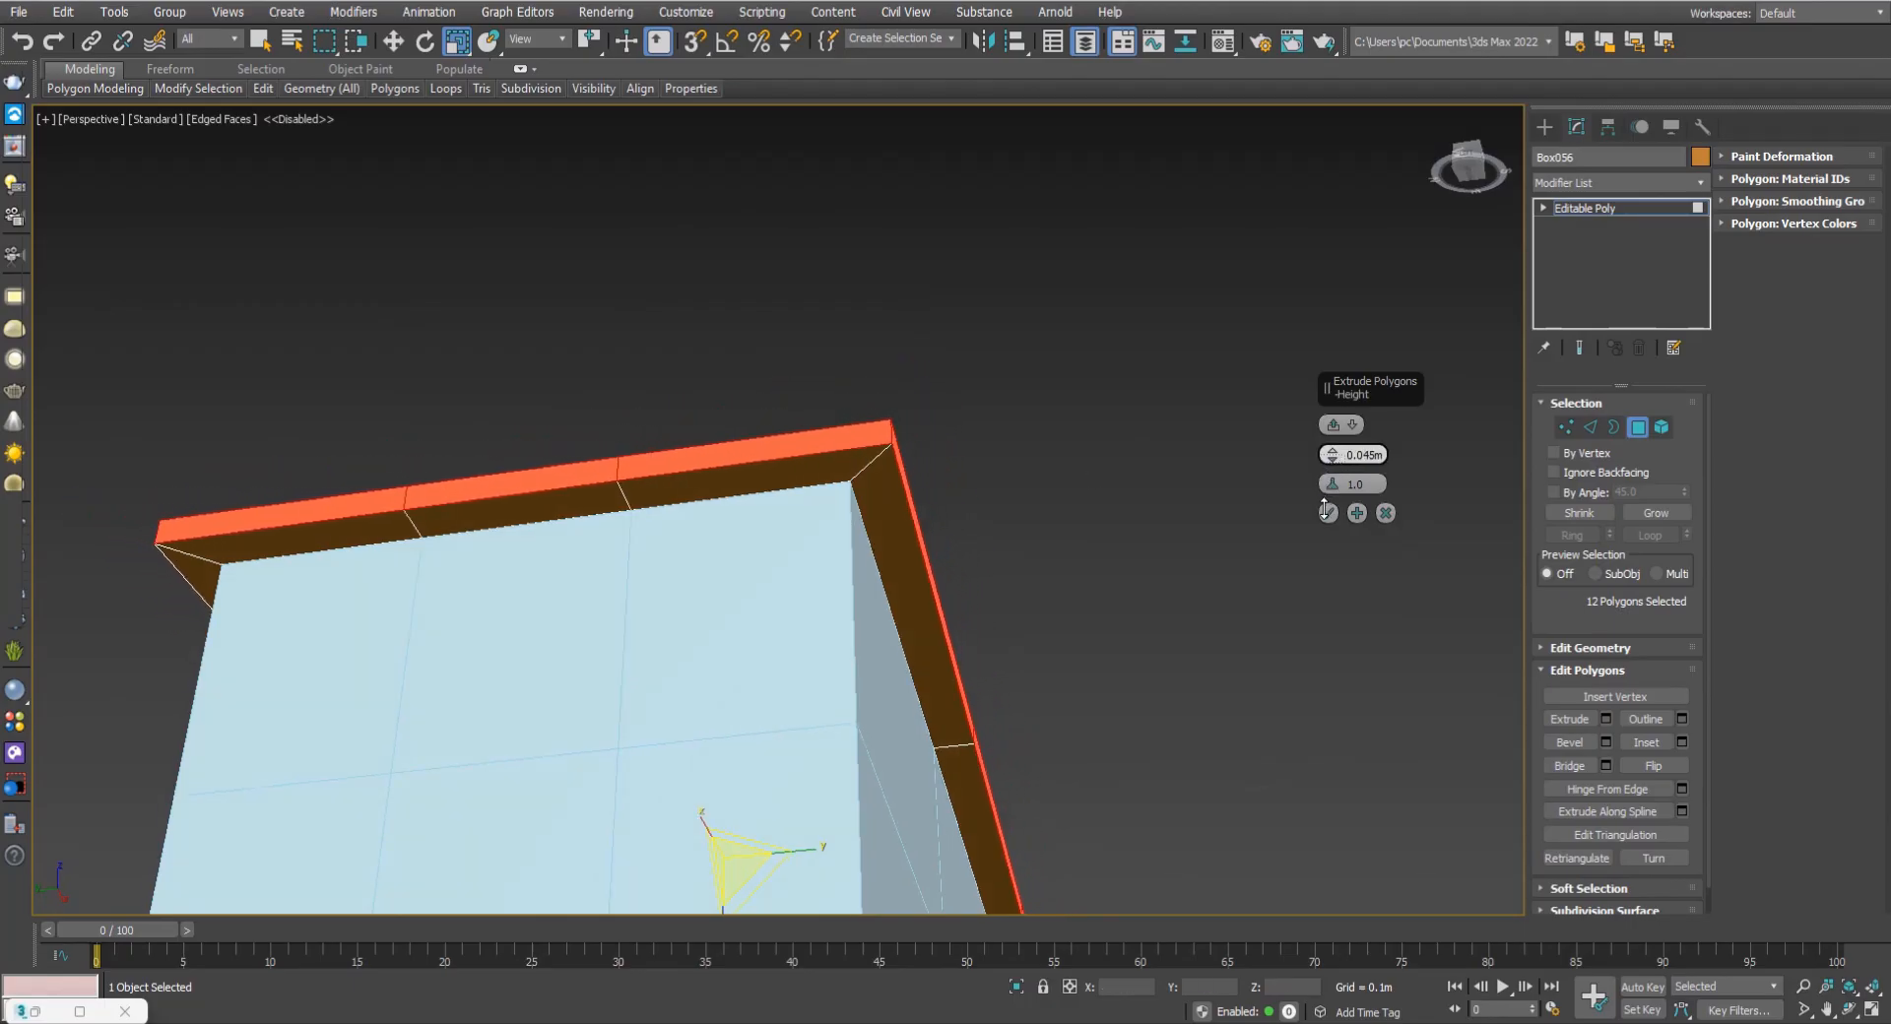
pyautogui.click(1331, 516)
# Hide Box055 in the magida layer so the tabletop's underside is exposed.
pyautogui.keyDown('alt'); pyautogui.moveTo(1103, 473); pyautogui.dragTo(870, 582, button='middle'); pyautogui.keyUp('alt')
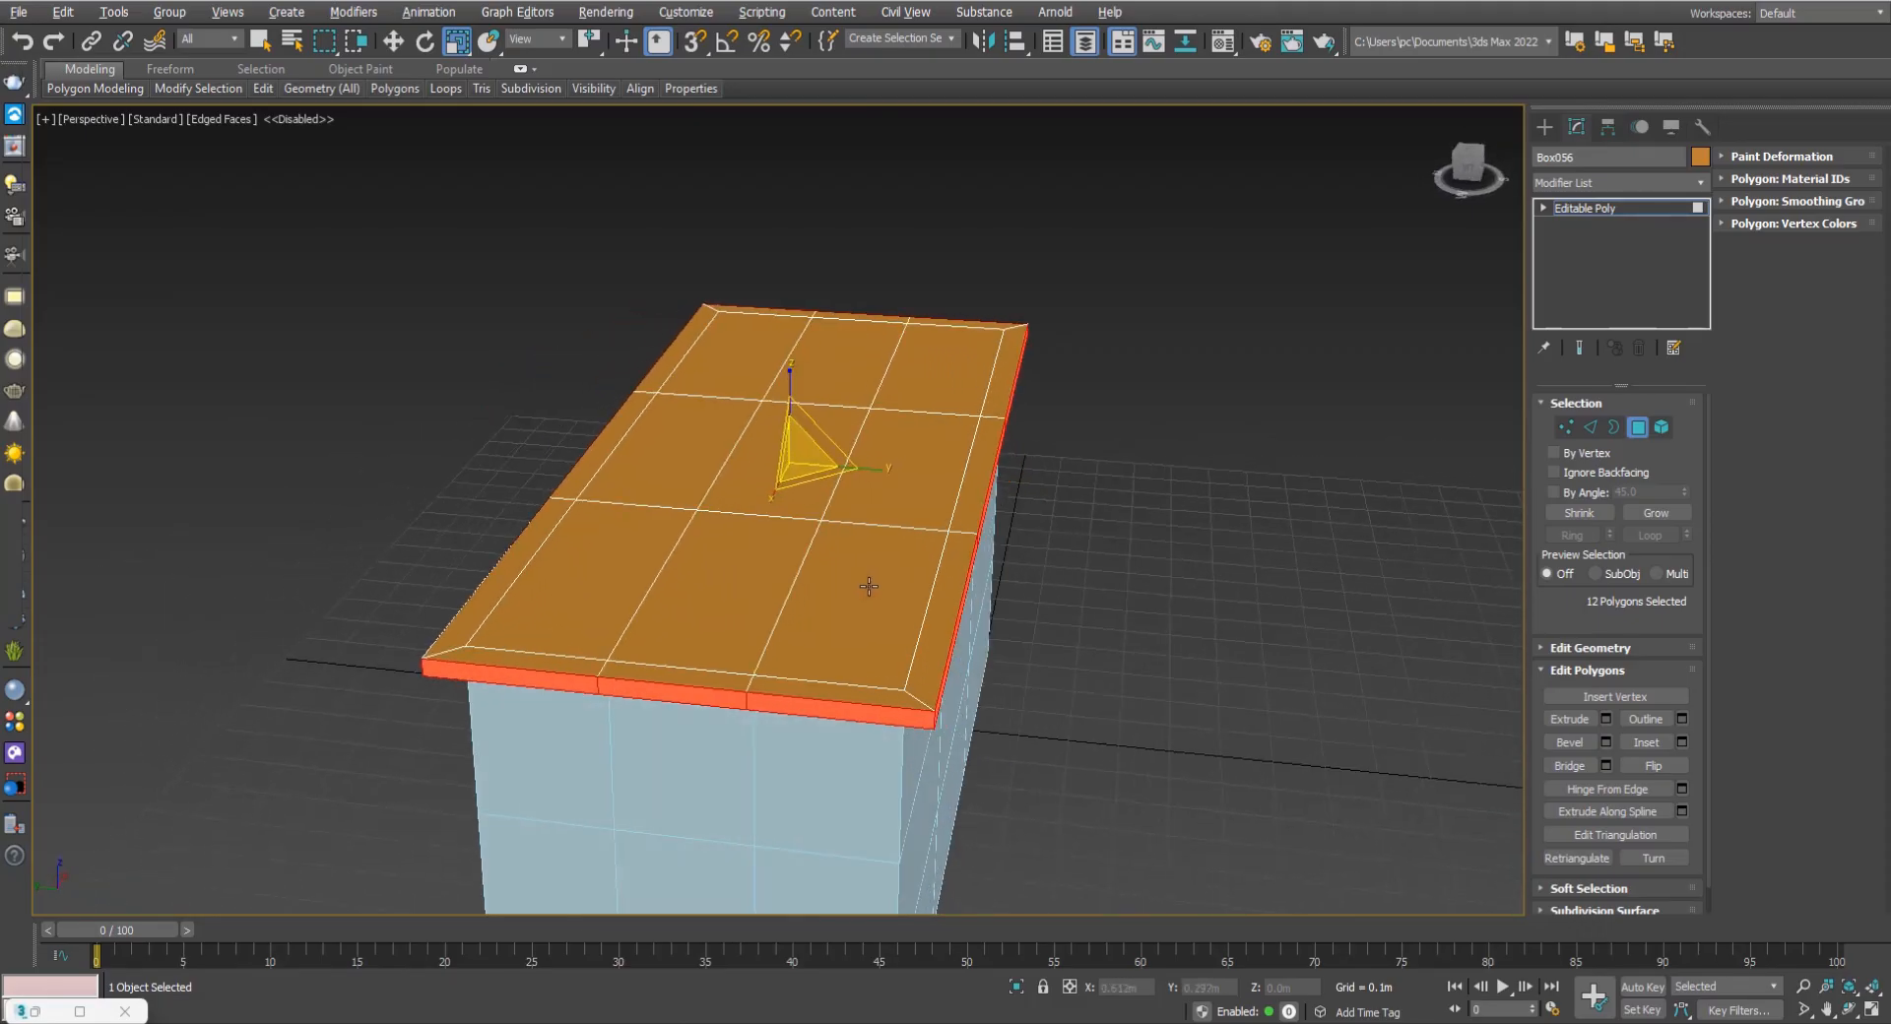
pyautogui.moveTo(1055, 563)
pyautogui.keyDown('alt'); pyautogui.mouseDown(button='middle')
pyautogui.moveTo(1034, 558)
pyautogui.moveTo(1073, 558)
pyautogui.mouseUp(button='middle'); pyautogui.keyUp('alt')
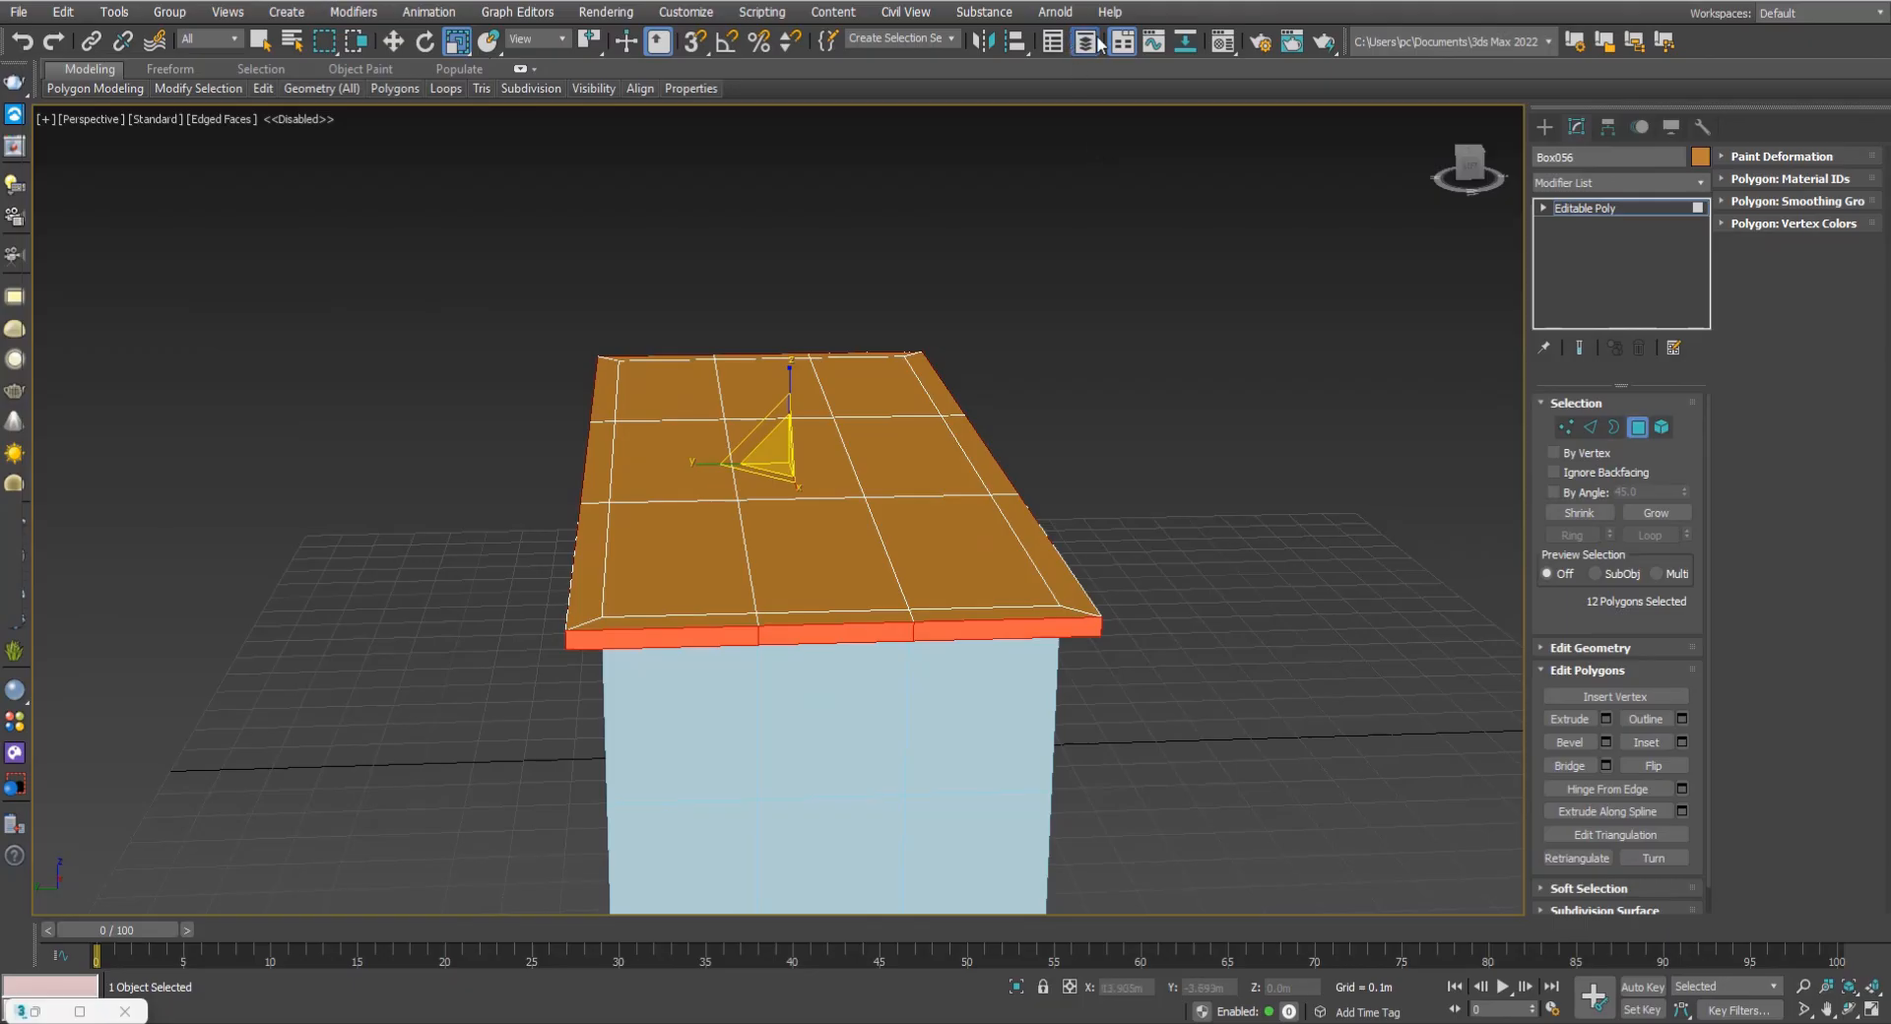
pyautogui.keyDown('alt'); pyautogui.moveTo(954, 652); pyautogui.dragTo(939, 611, button='middle'); pyautogui.keyUp('alt')
pyautogui.keyDown('alt'); pyautogui.moveTo(702, 450); pyautogui.dragTo(735, 418, button='middle'); pyautogui.keyUp('alt')
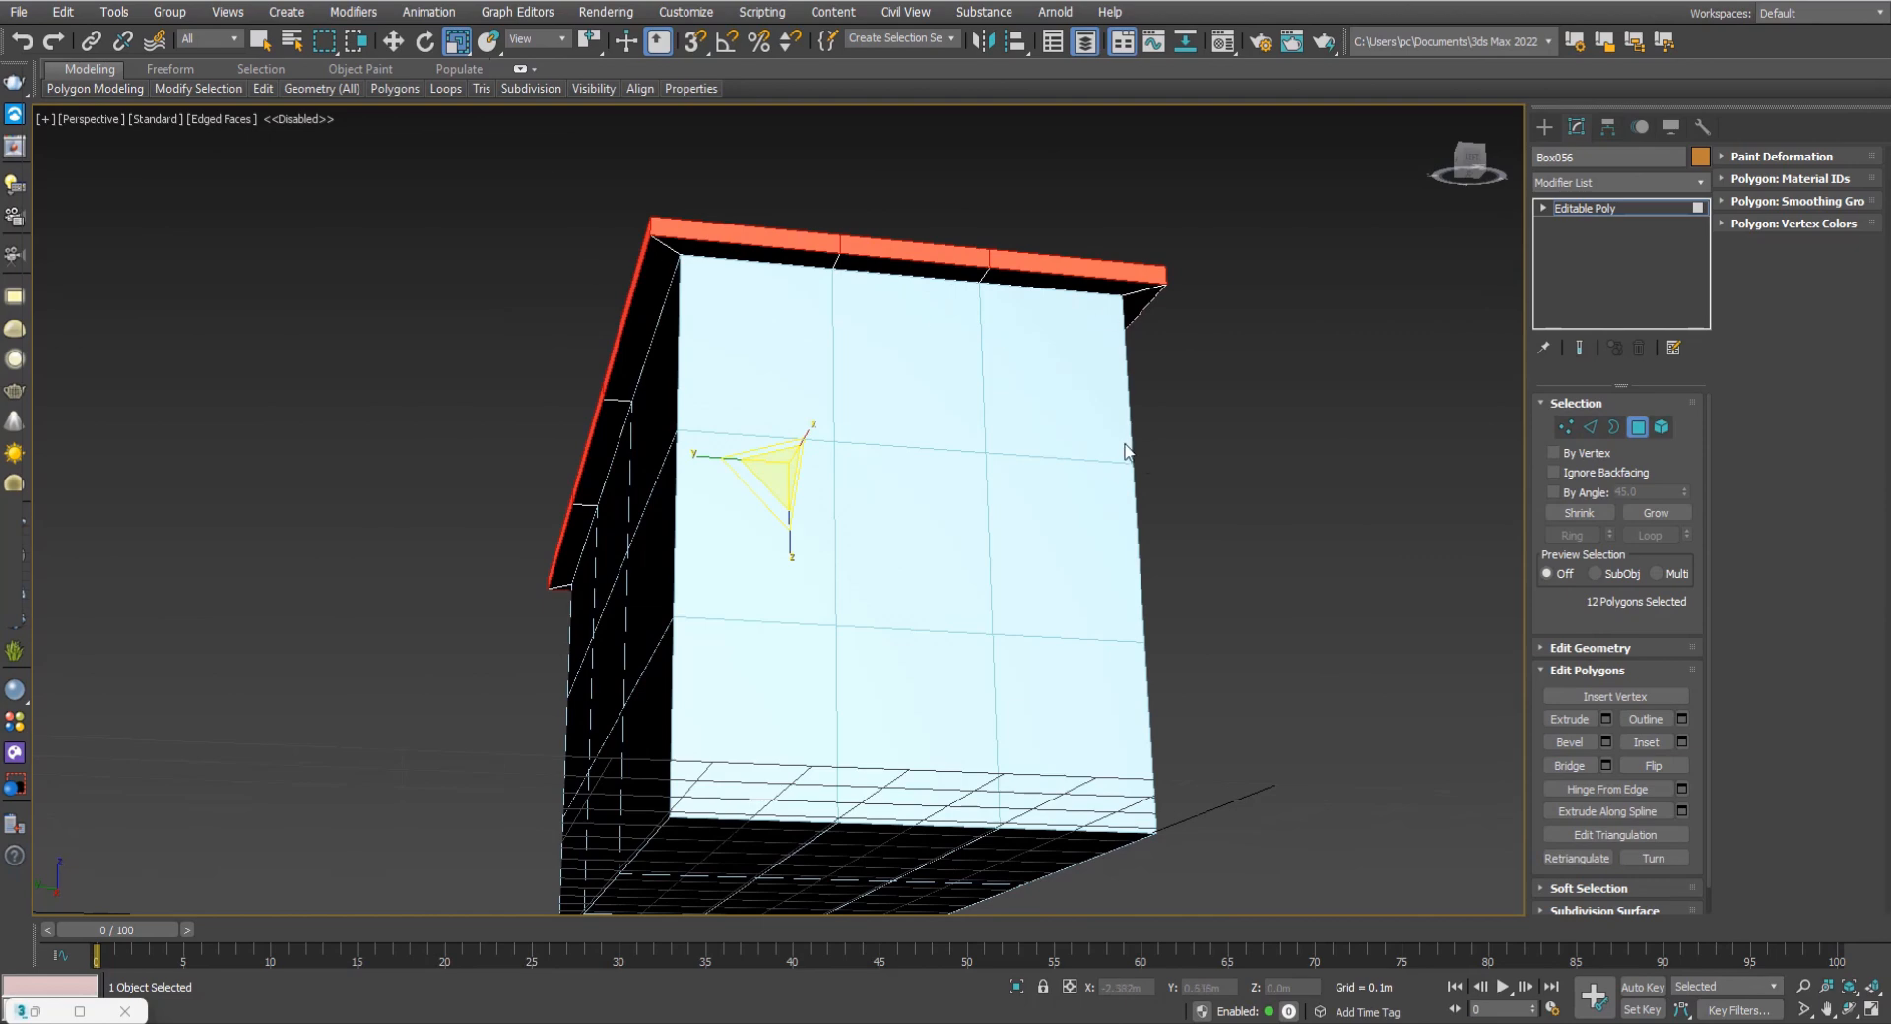
pyautogui.keyDown('alt'); pyautogui.moveTo(1129, 453); pyautogui.dragTo(1070, 477, button='middle'); pyautogui.keyUp('alt')
pyautogui.click(1086, 43)
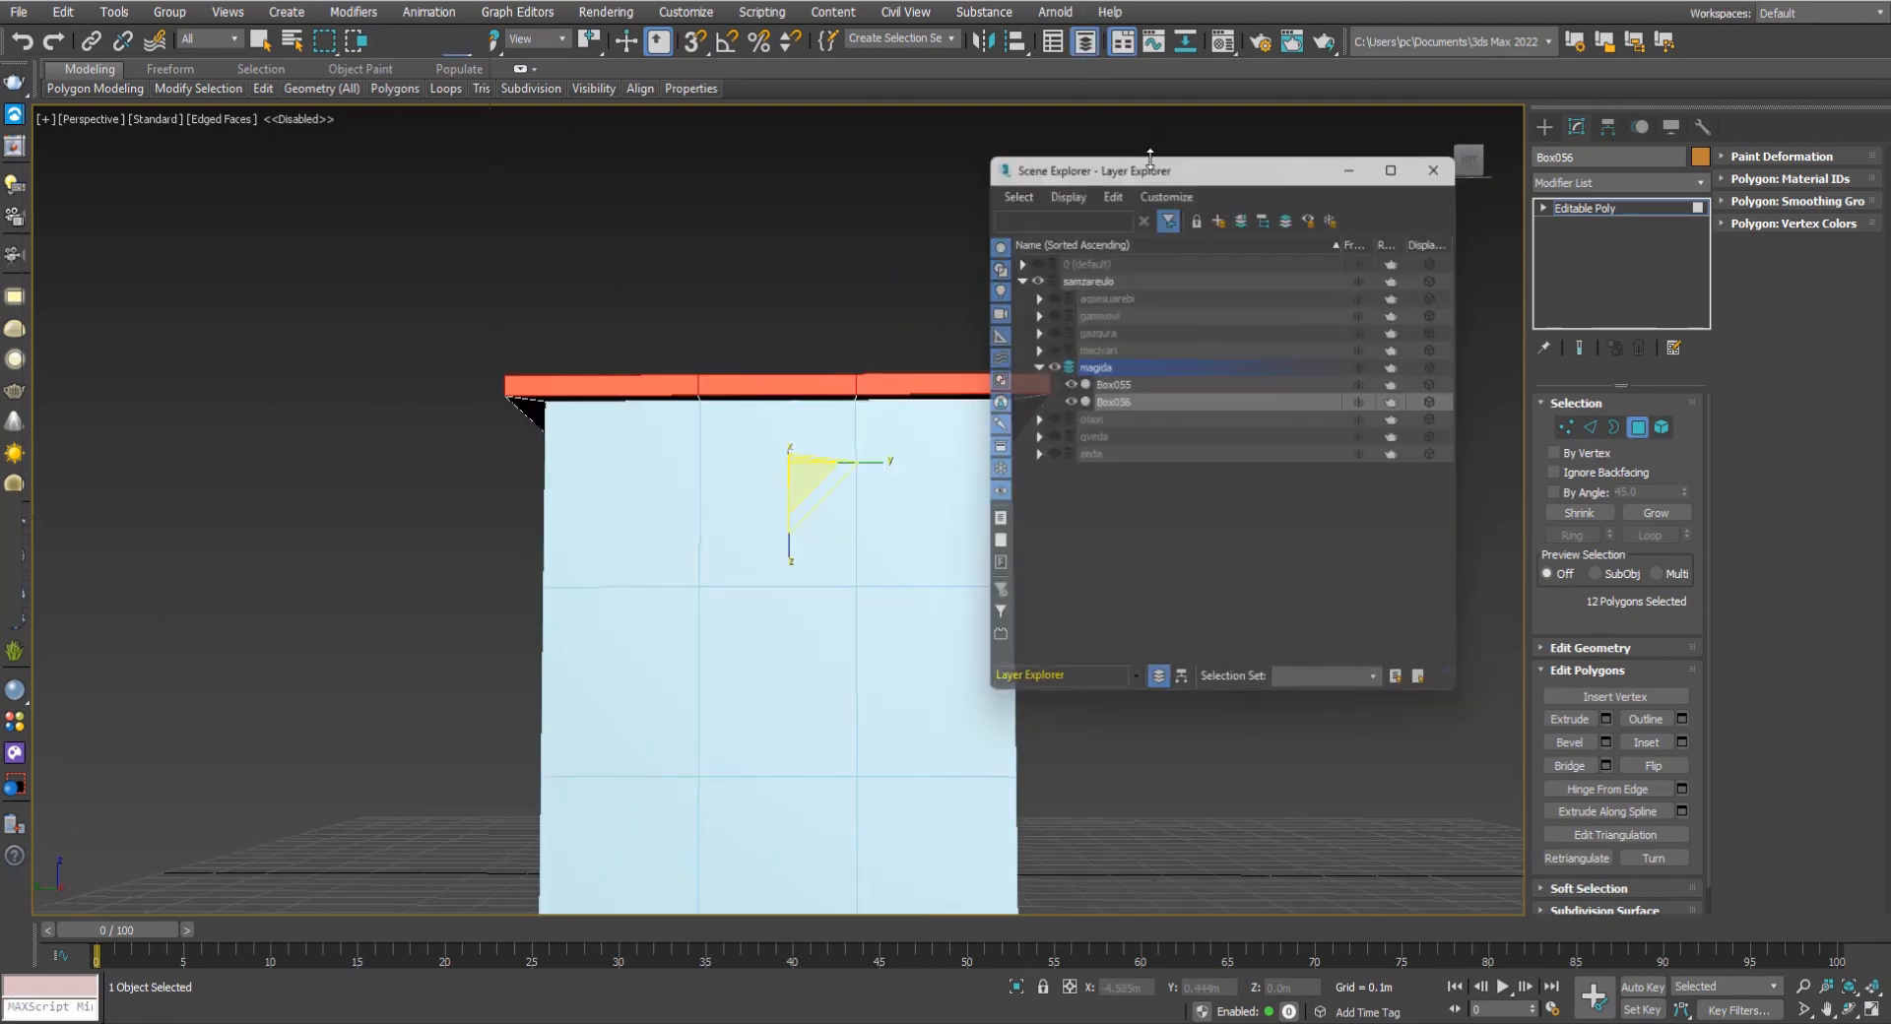
pyautogui.click(1066, 383)
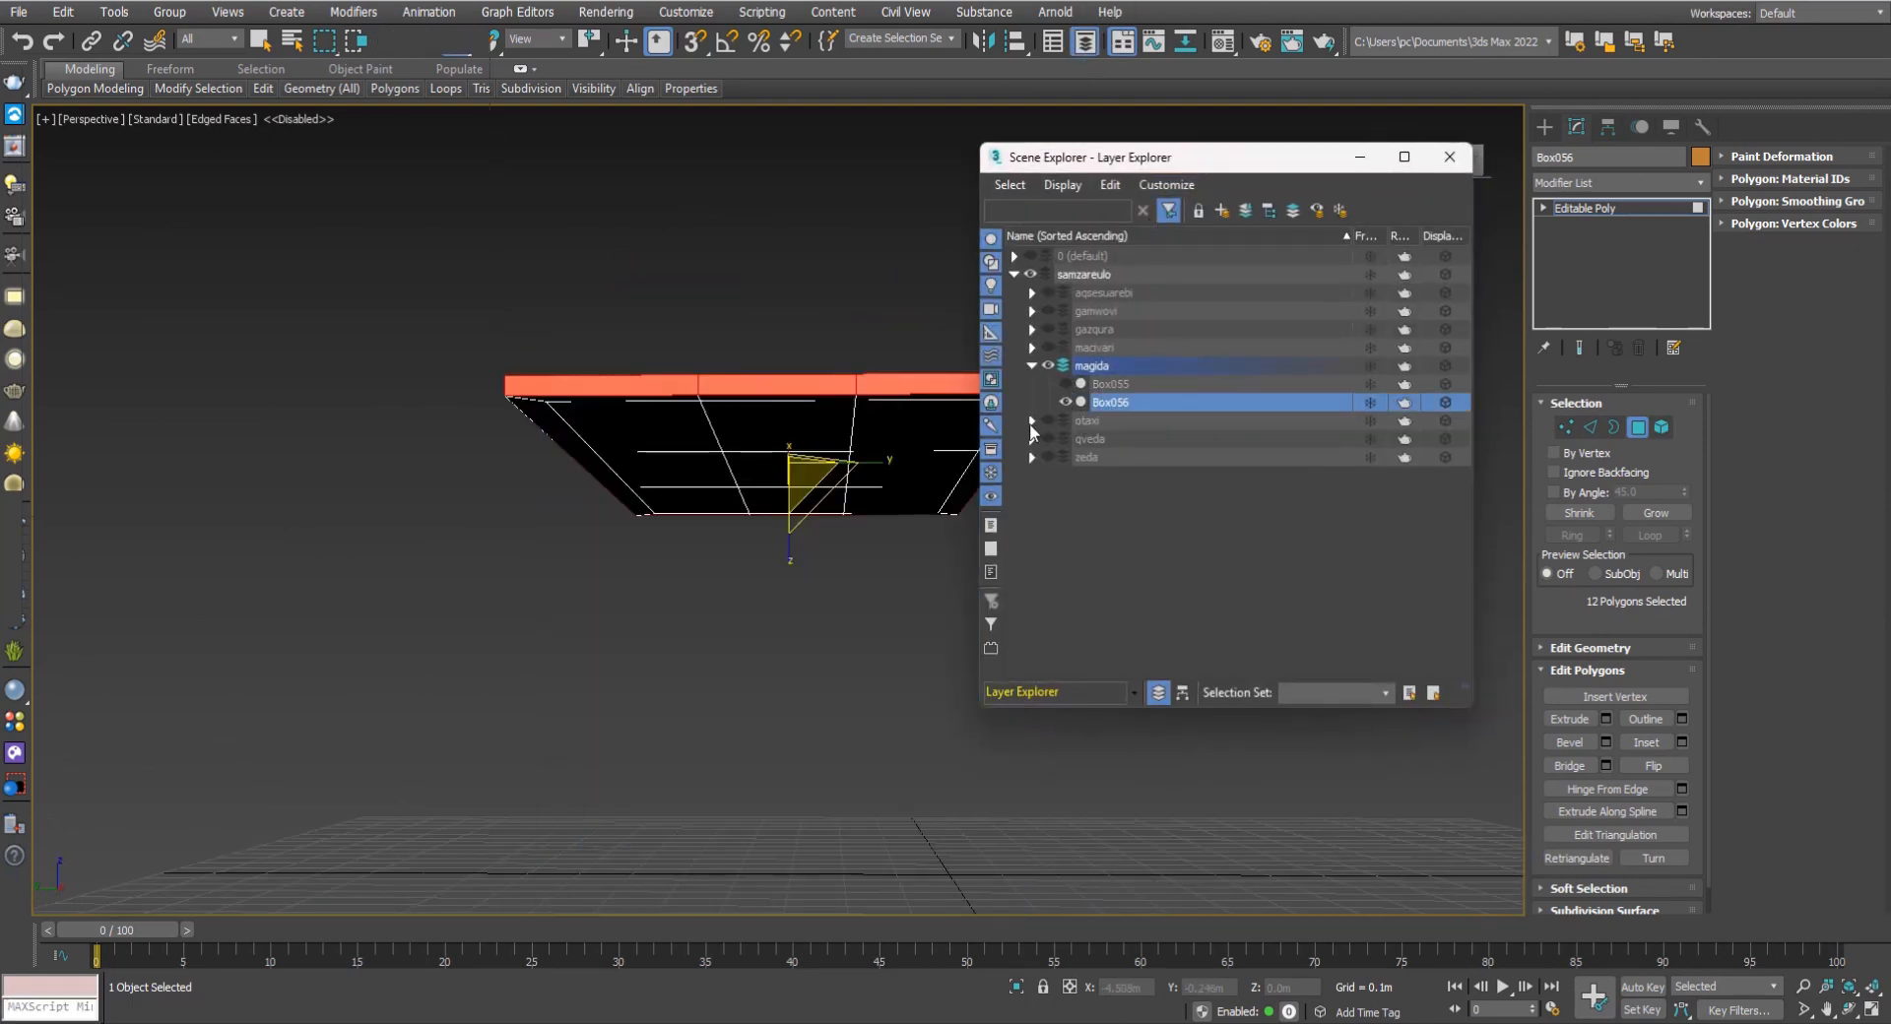
pyautogui.click(1360, 160)
pyautogui.keyDown('alt'); pyautogui.moveTo(1069, 374); pyautogui.dragTo(1063, 417, button='middle'); pyautogui.keyUp('alt')
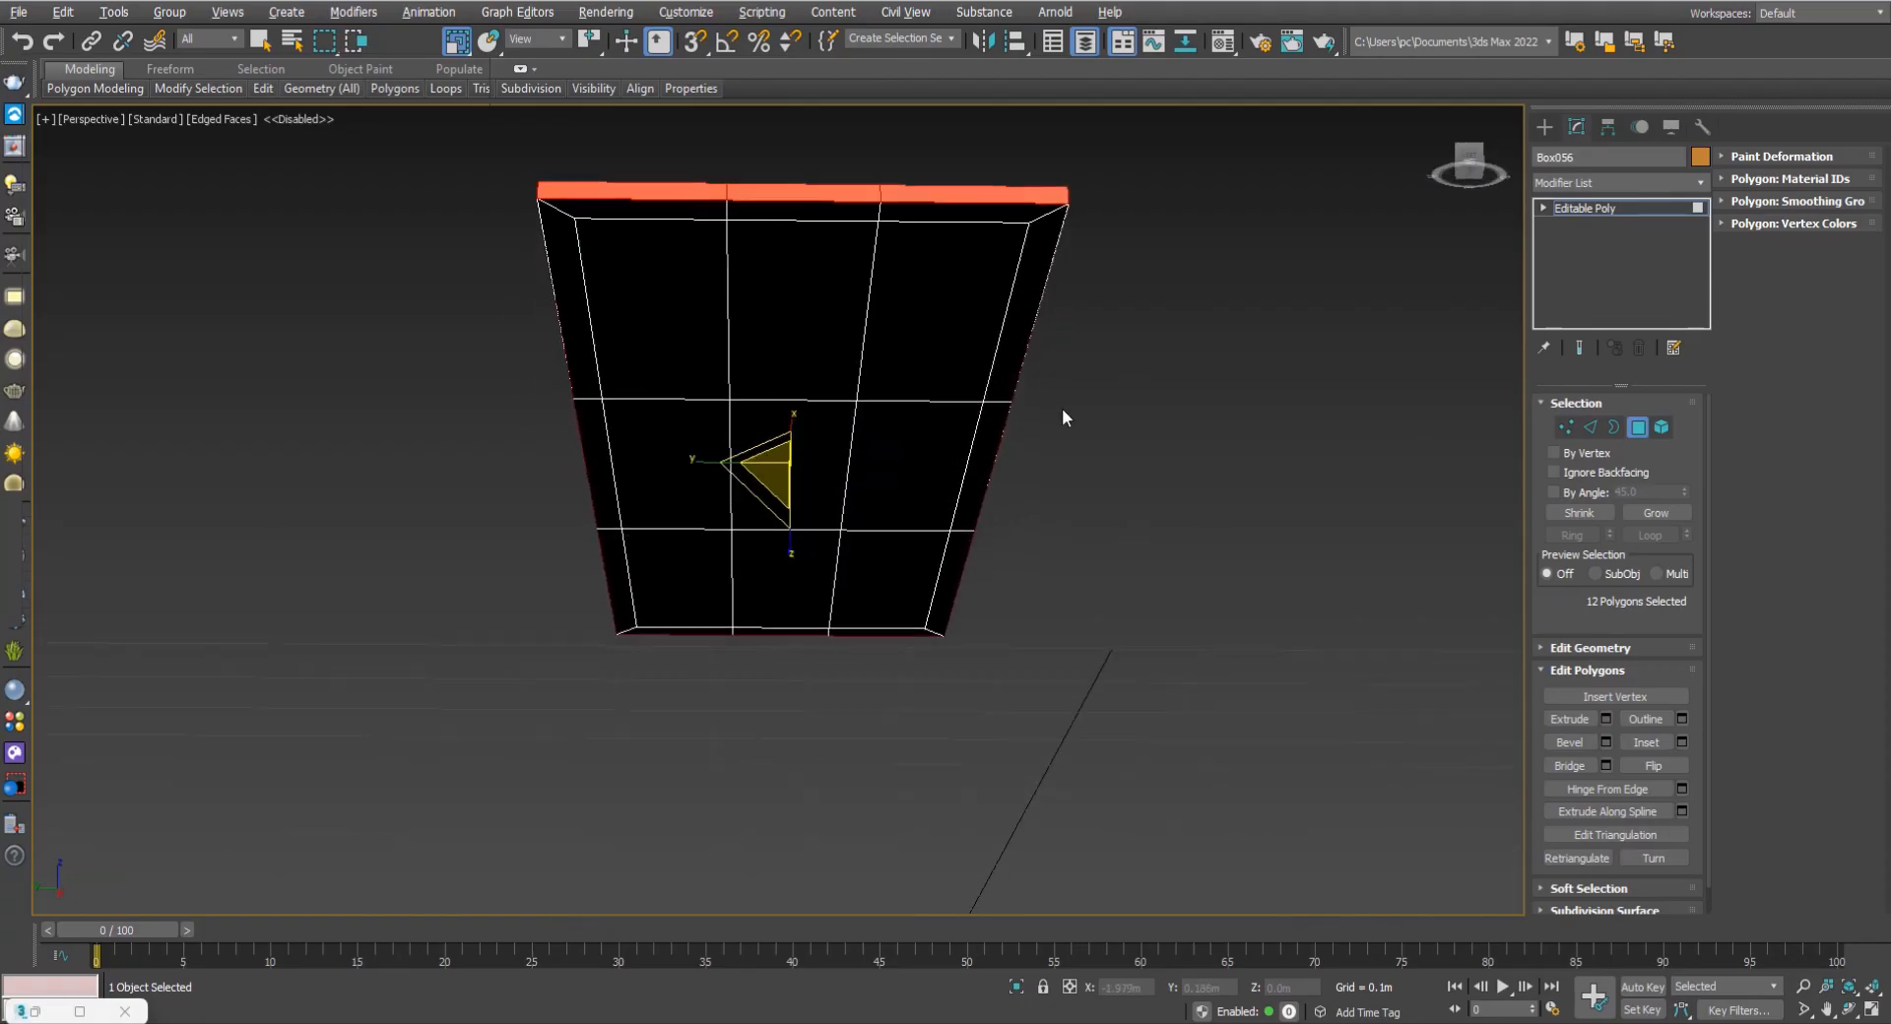
# Select the middle polygon on the tabletop's underside and grow the selection to the nine inner polygons.
pyautogui.scroll(4, 738, 451)
pyautogui.click(802, 477)
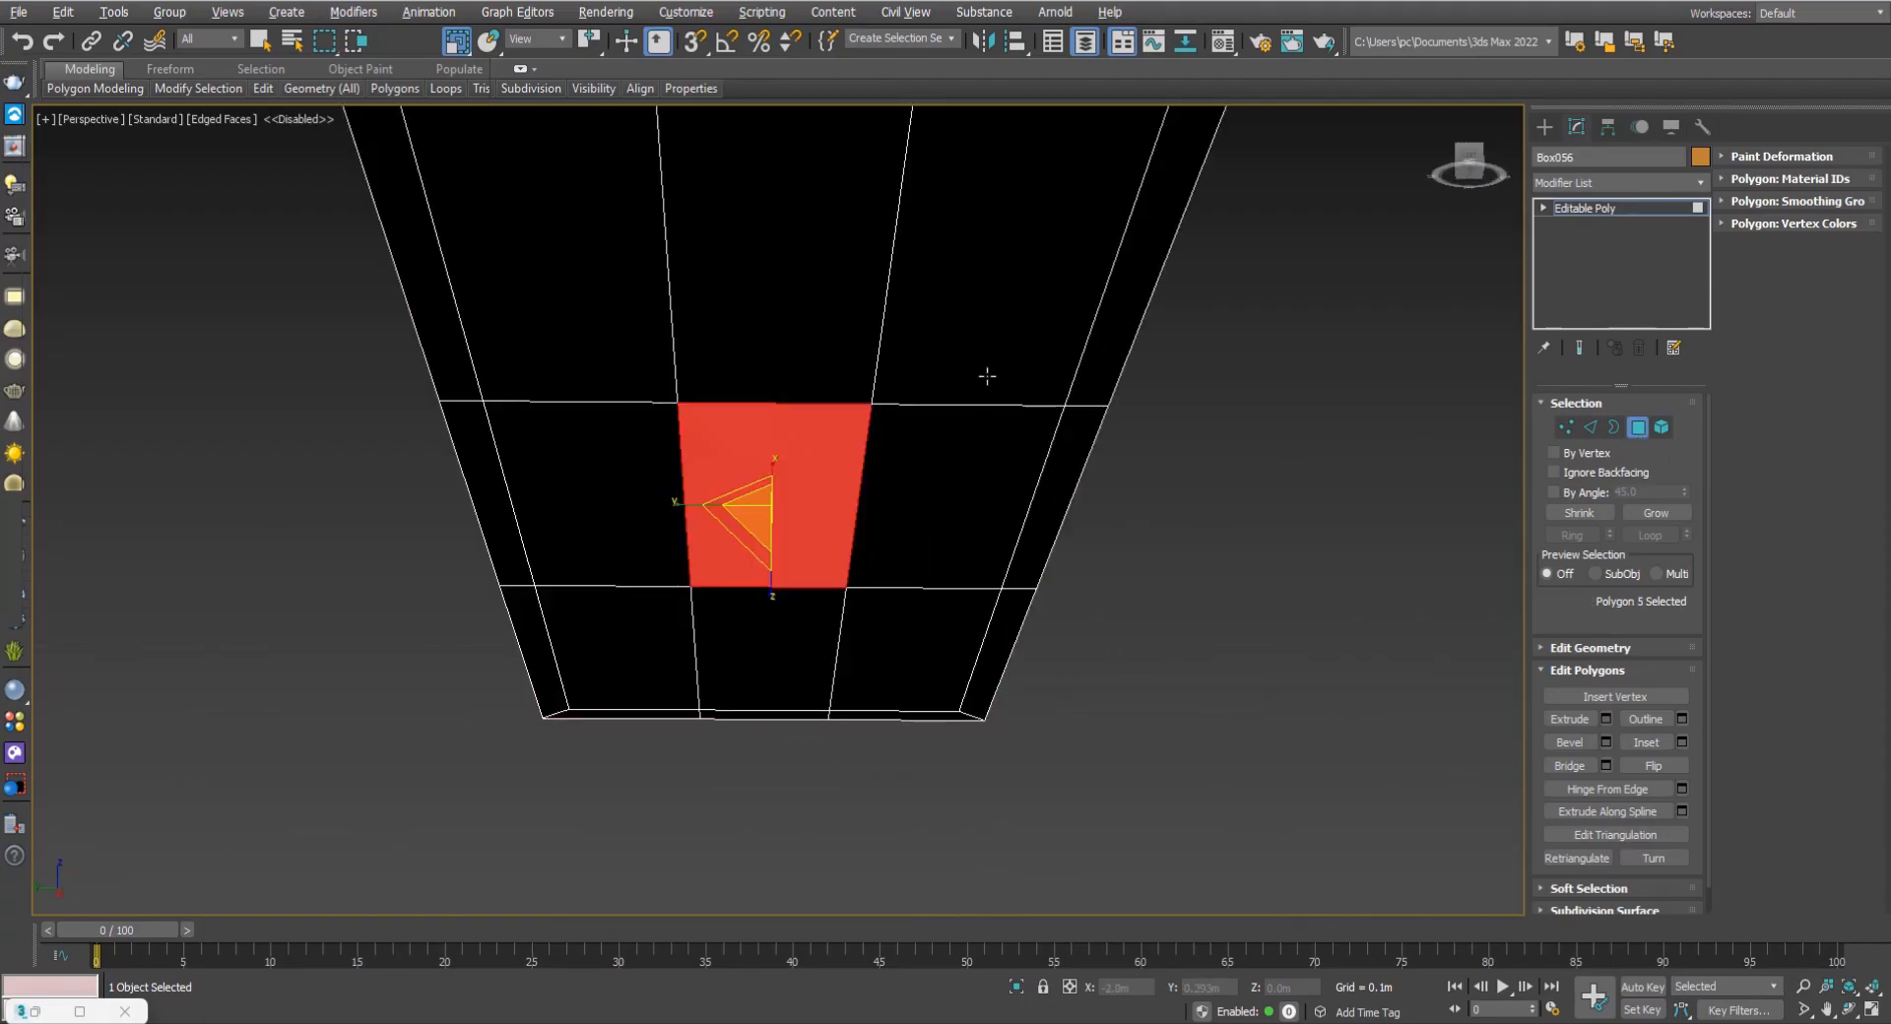
pyautogui.keyDown('alt'); pyautogui.moveTo(811, 491); pyautogui.dragTo(791, 539, button='middle'); pyautogui.keyUp('alt')
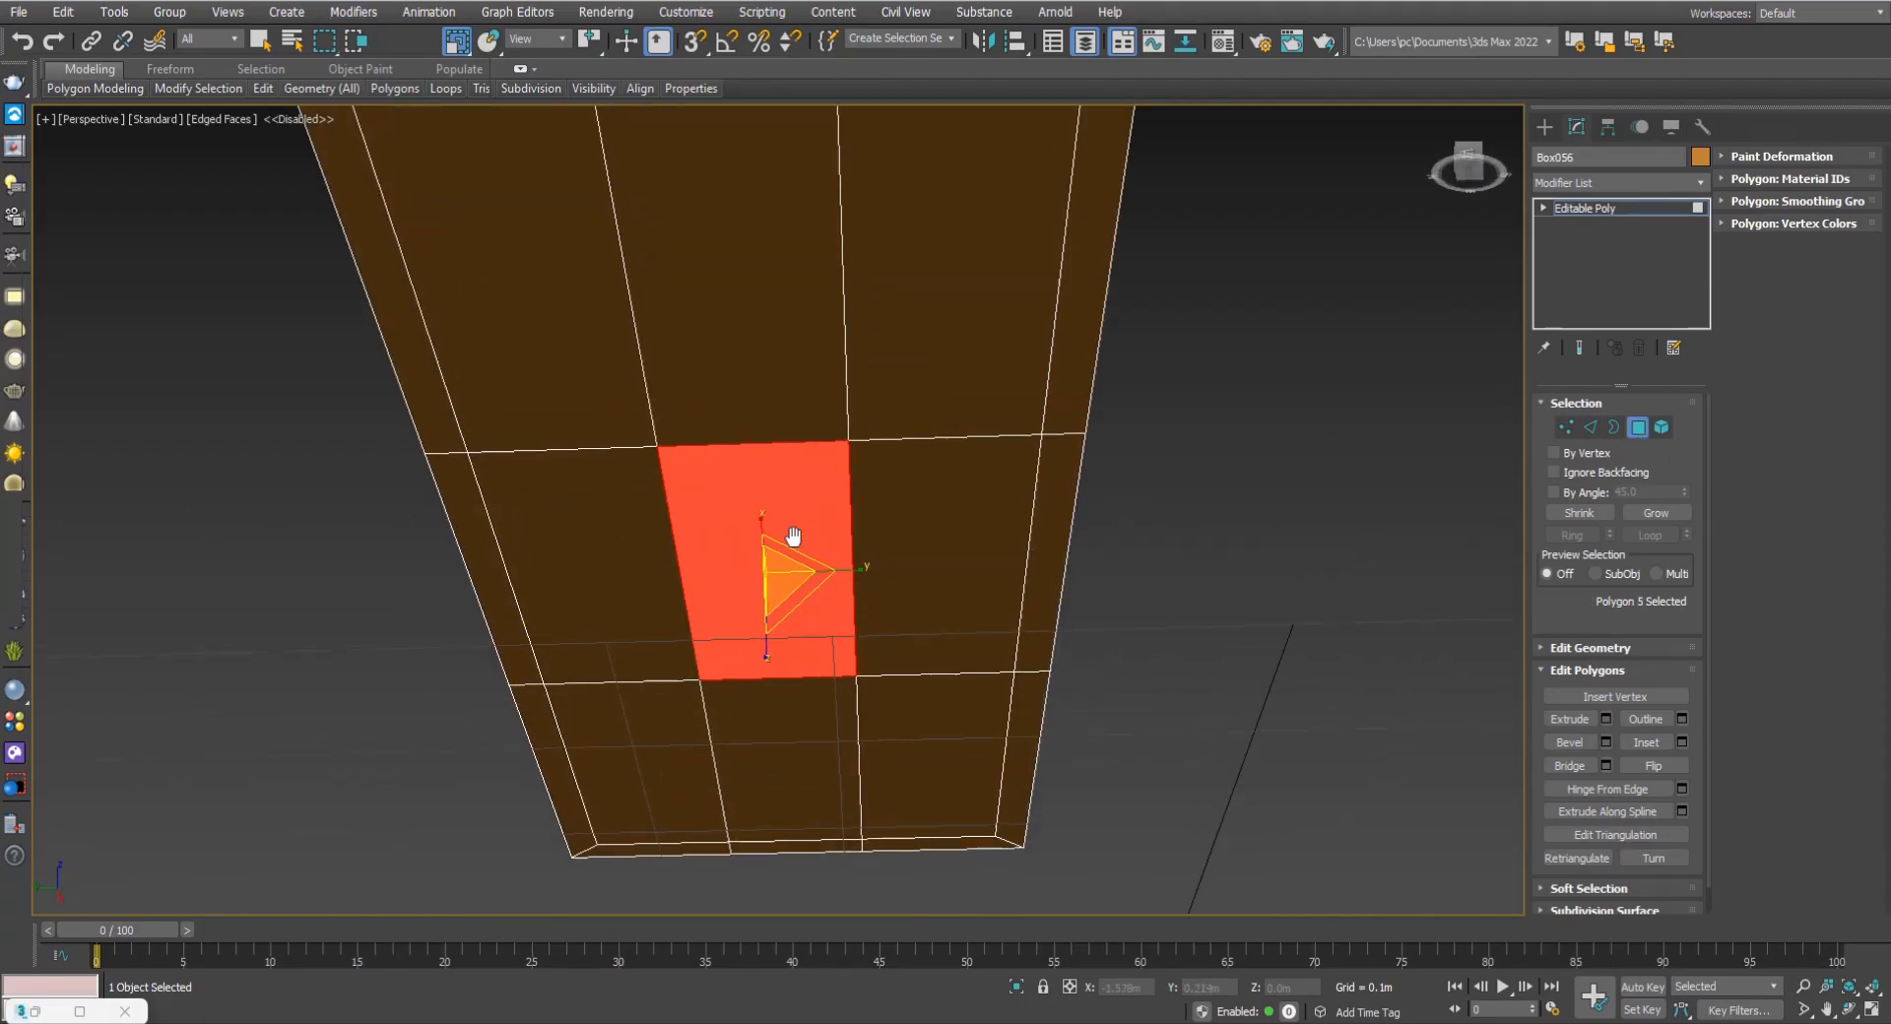
pyautogui.click(1665, 512)
pyautogui.moveTo(1102, 405); pyautogui.dragTo(1094, 504, button='middle')
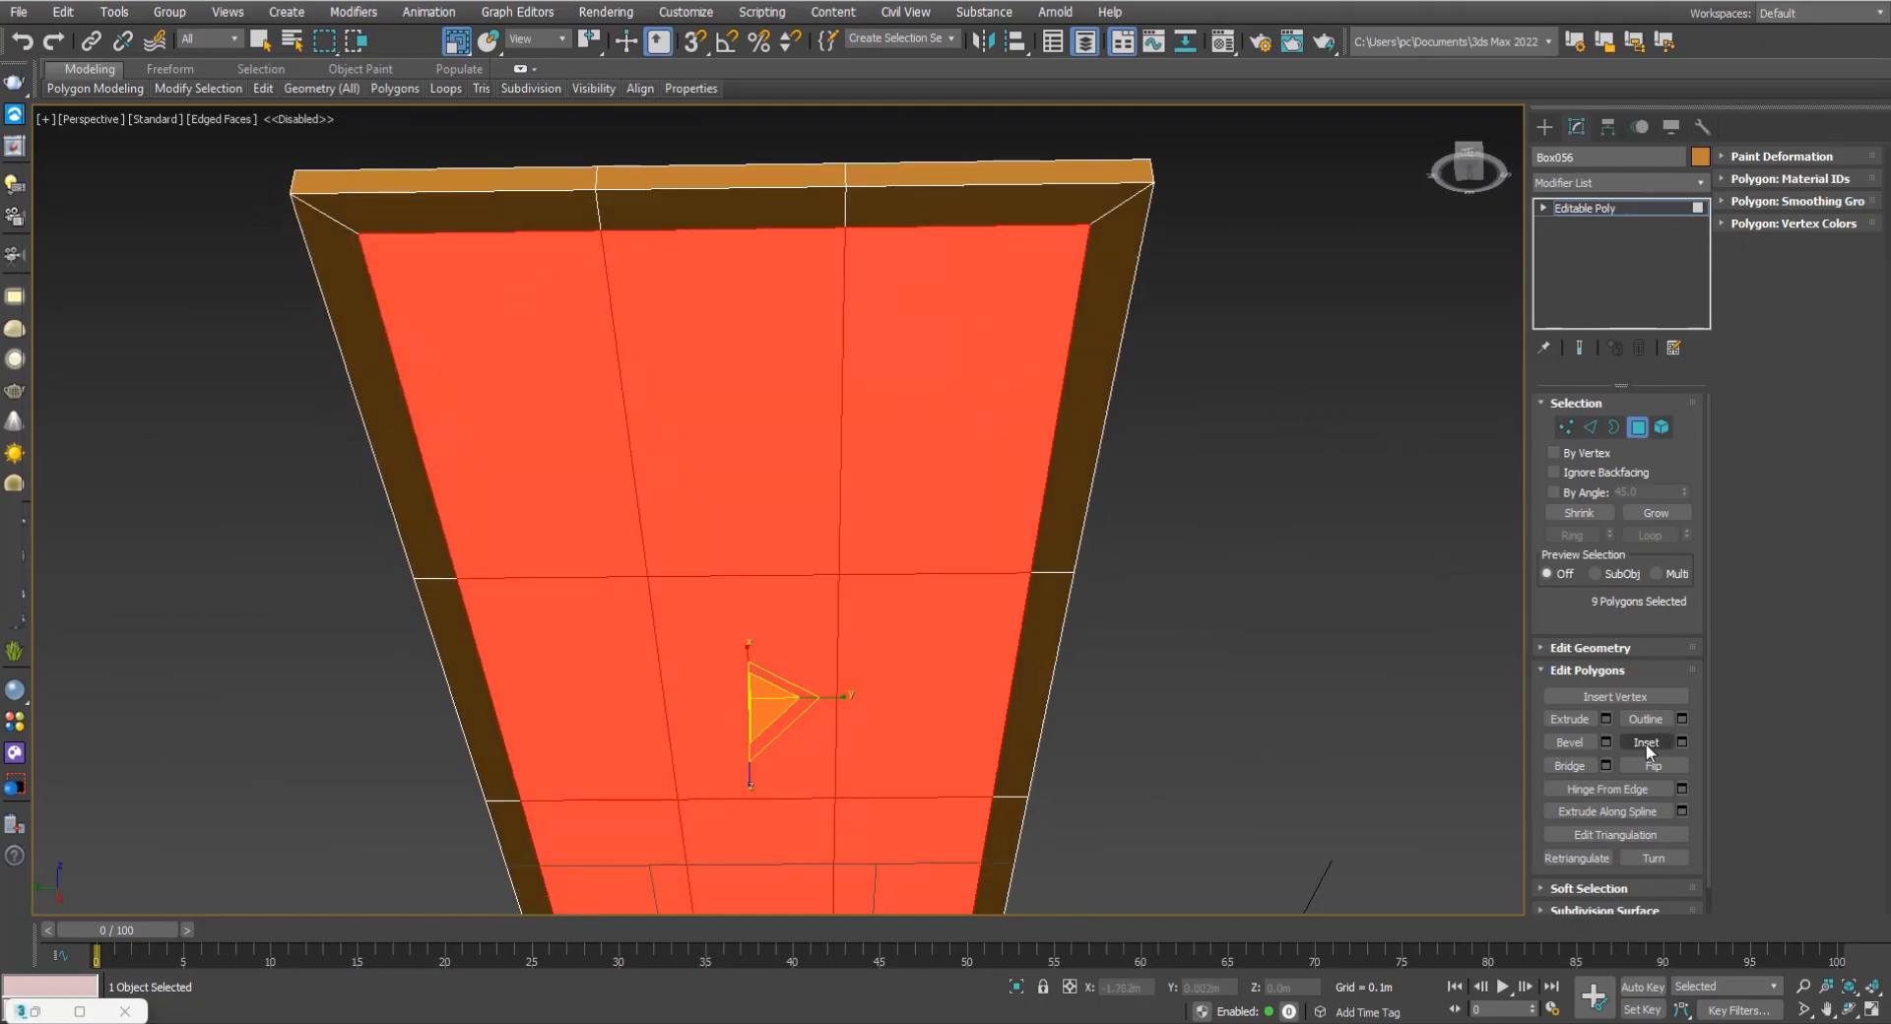
# Inset the nine selected underside polygons as a group by 0.023 m.
pyautogui.click(1682, 742)
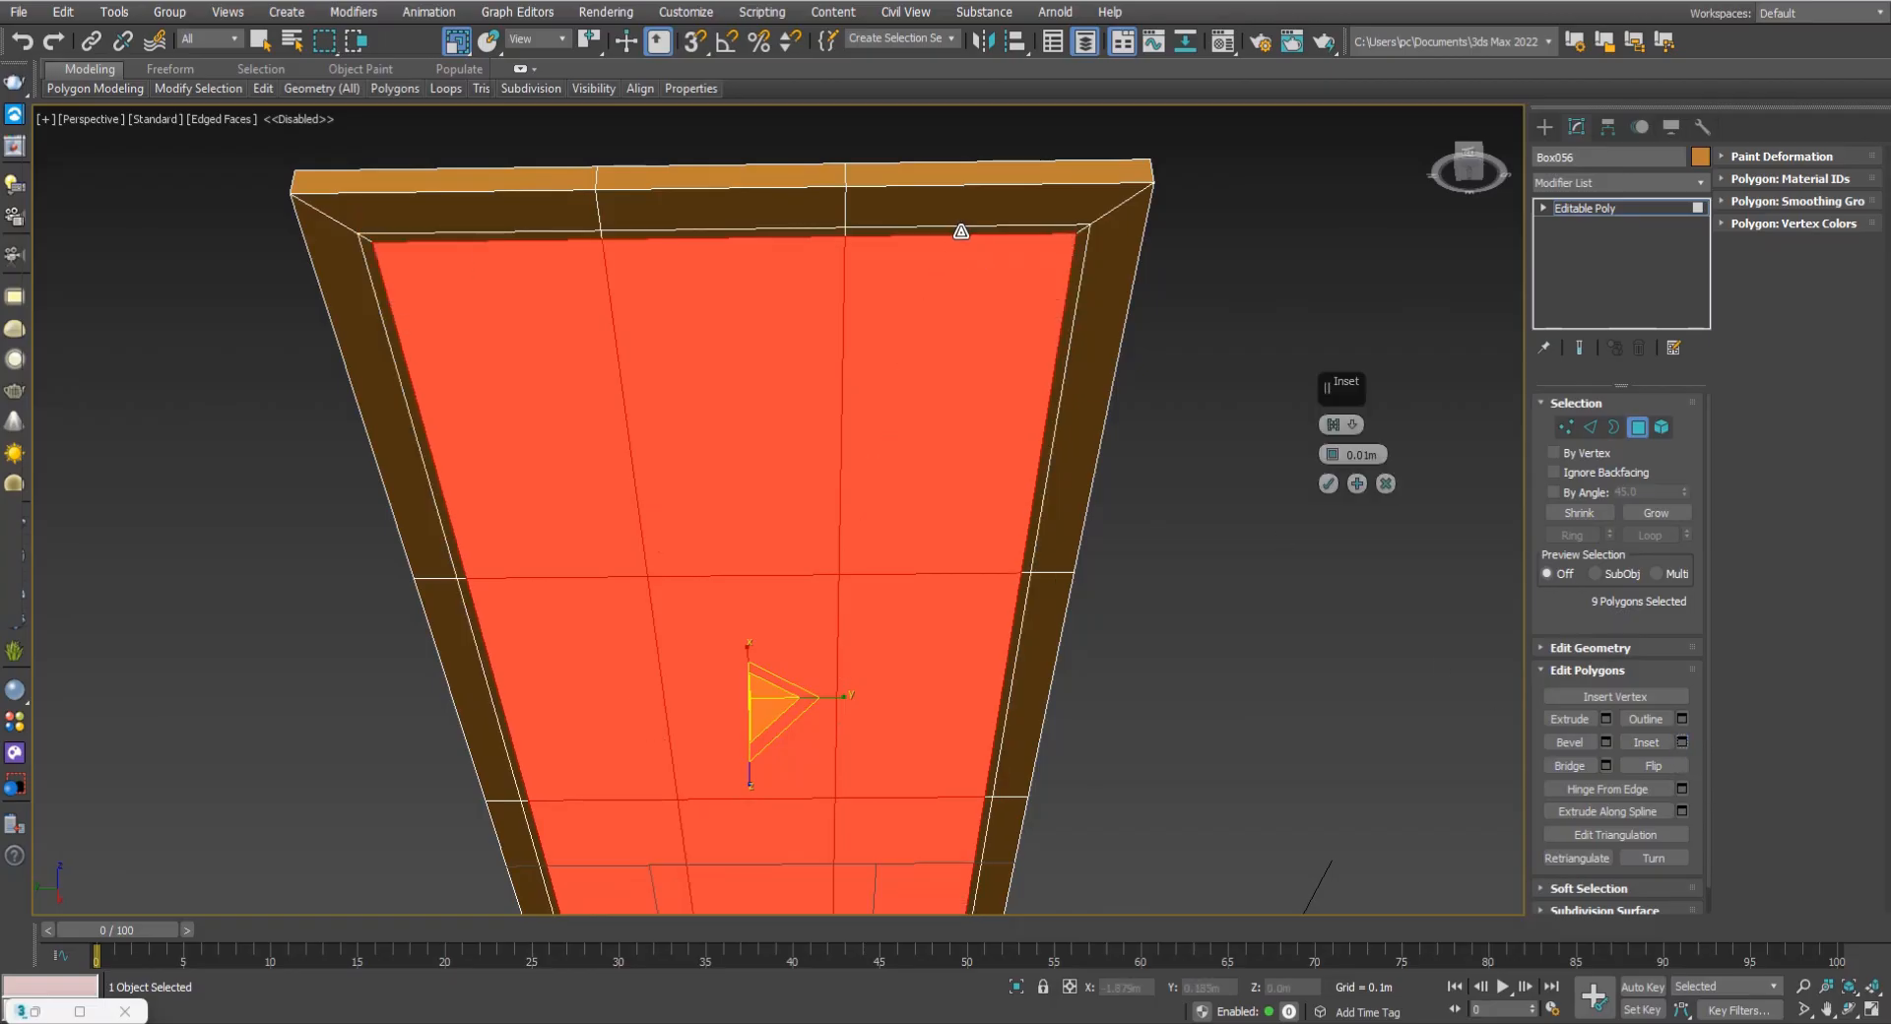
pyautogui.scroll(4, 1055, 283)
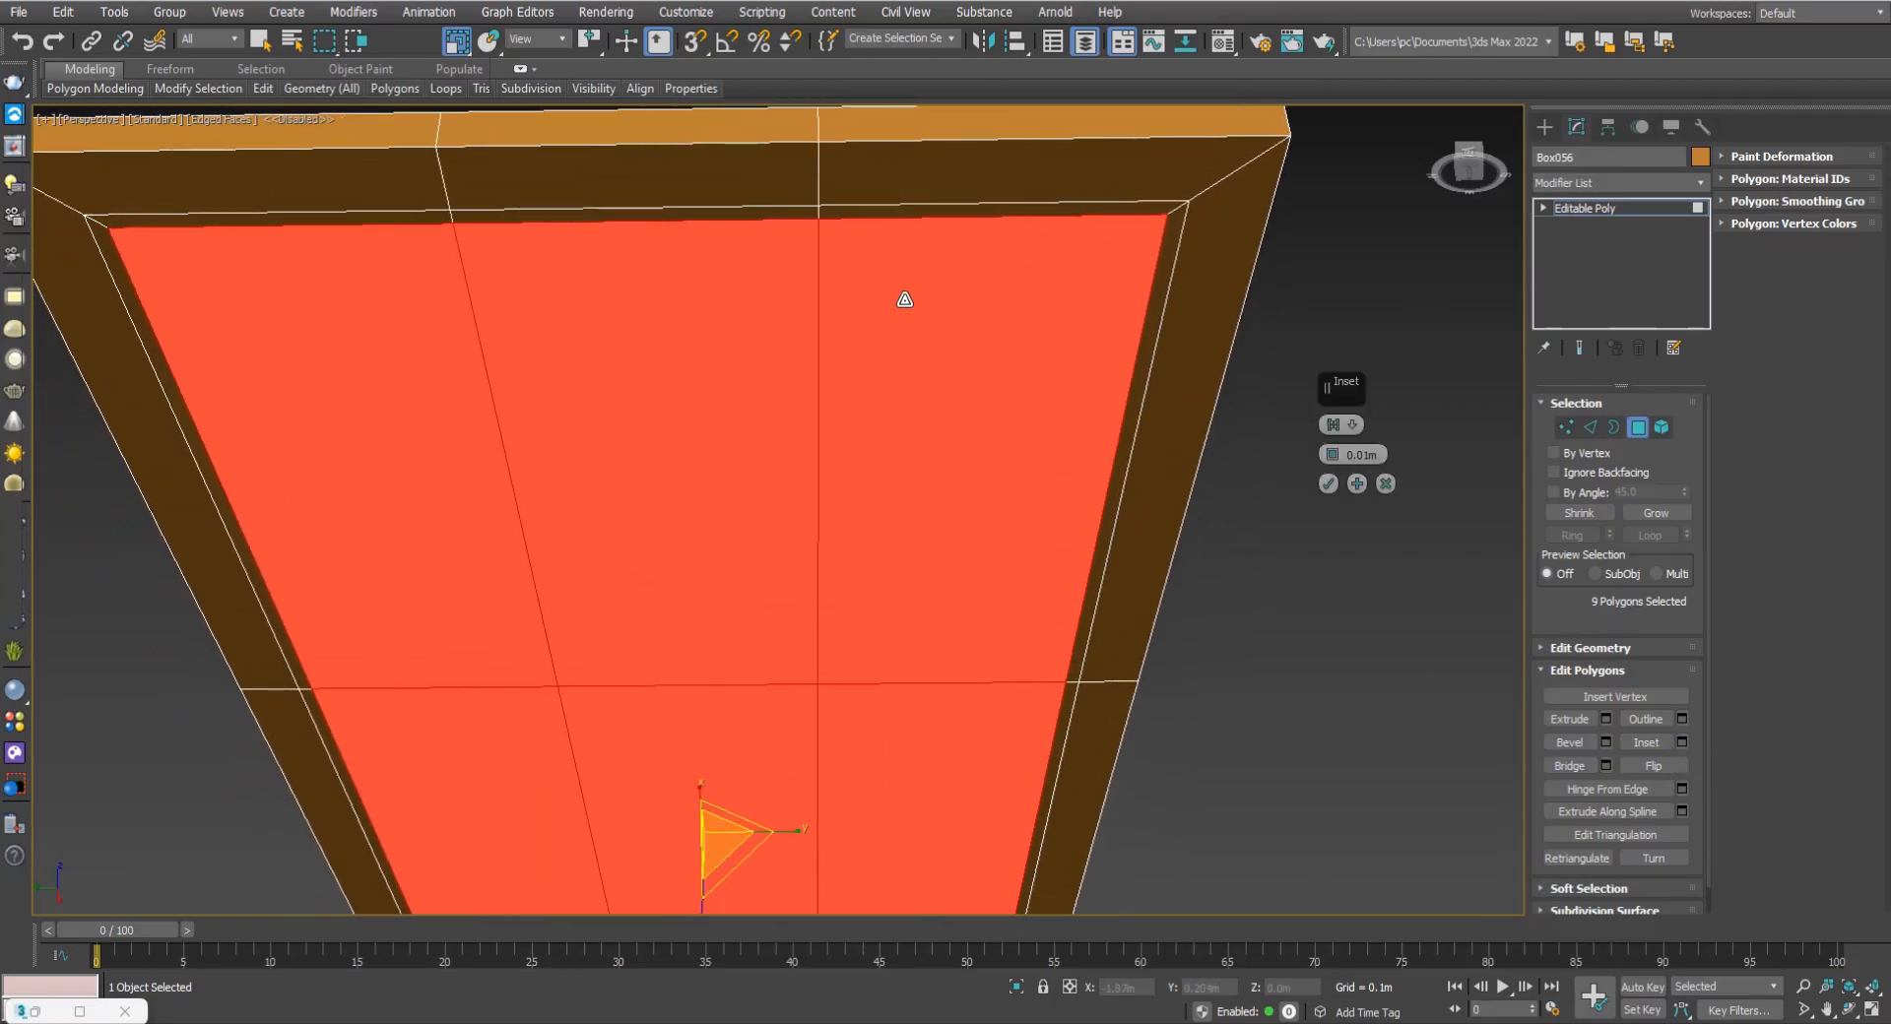
pyautogui.scroll(2, 1083, 290)
pyautogui.scroll(-5, 1266, 400)
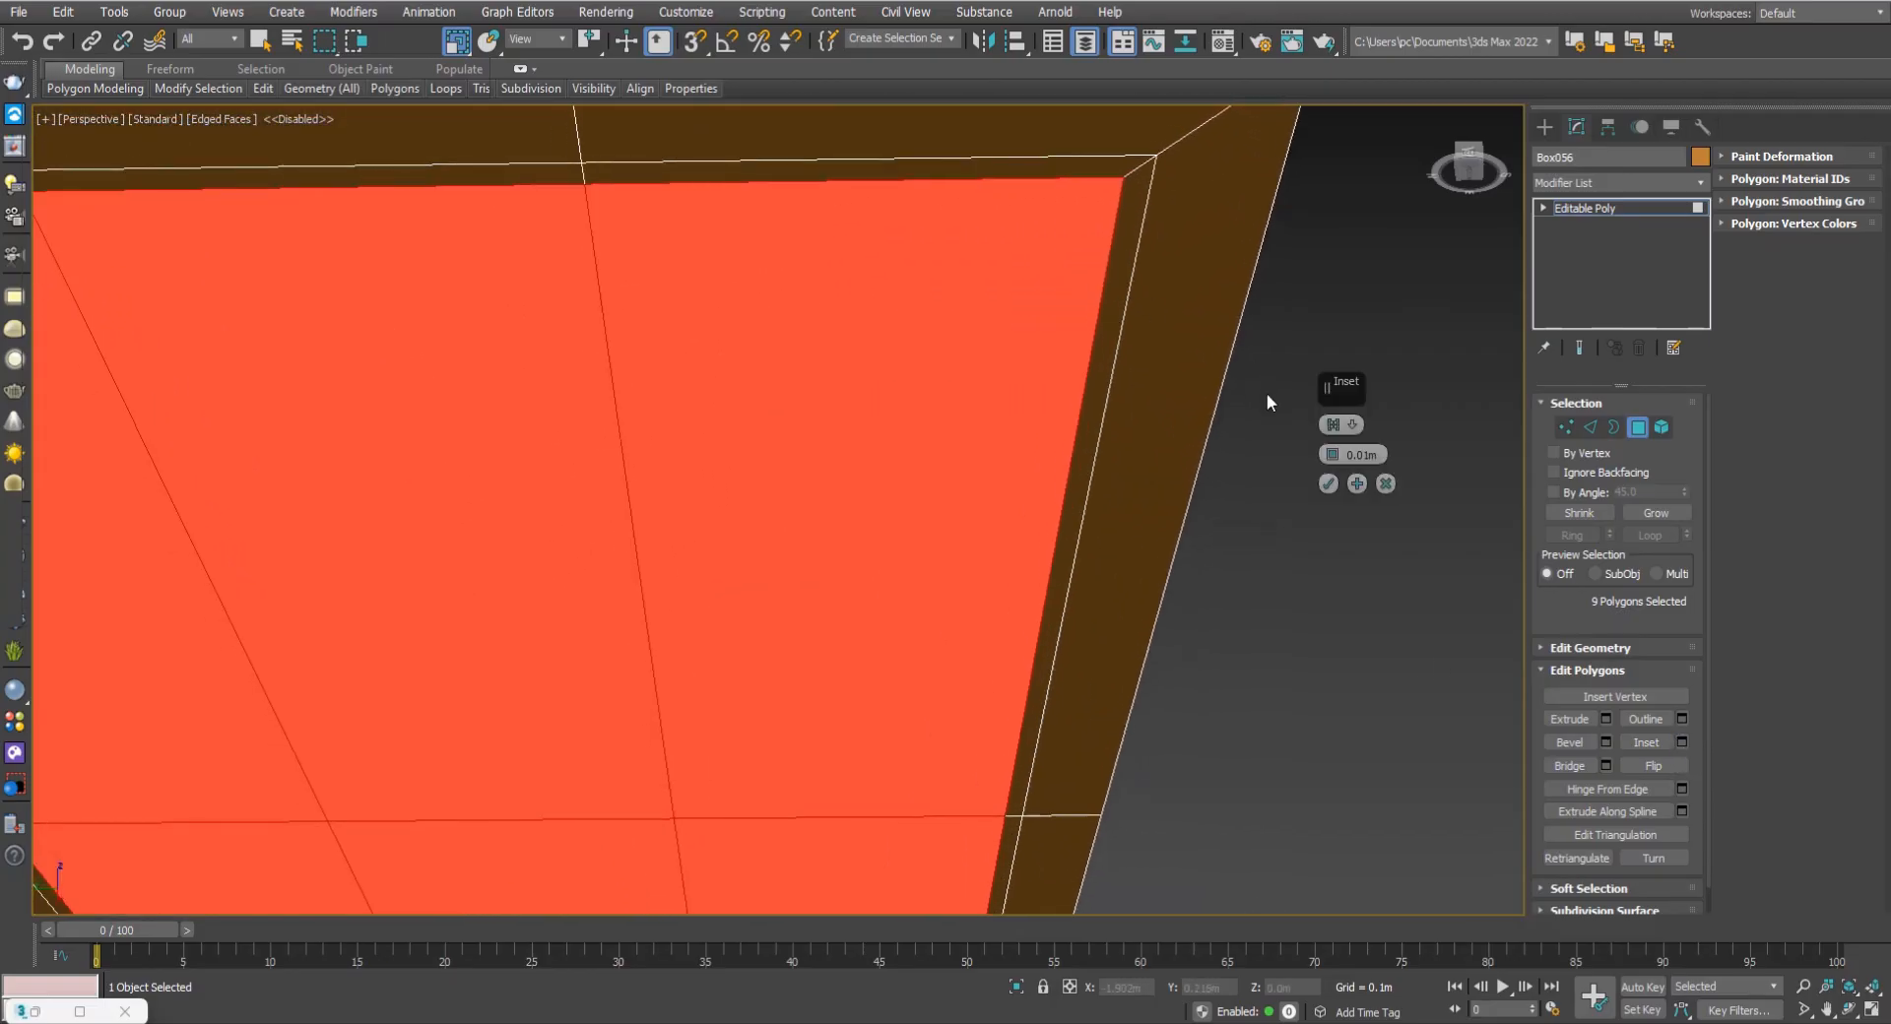
pyautogui.moveTo(1332, 458); pyautogui.dragTo(1338, 434)
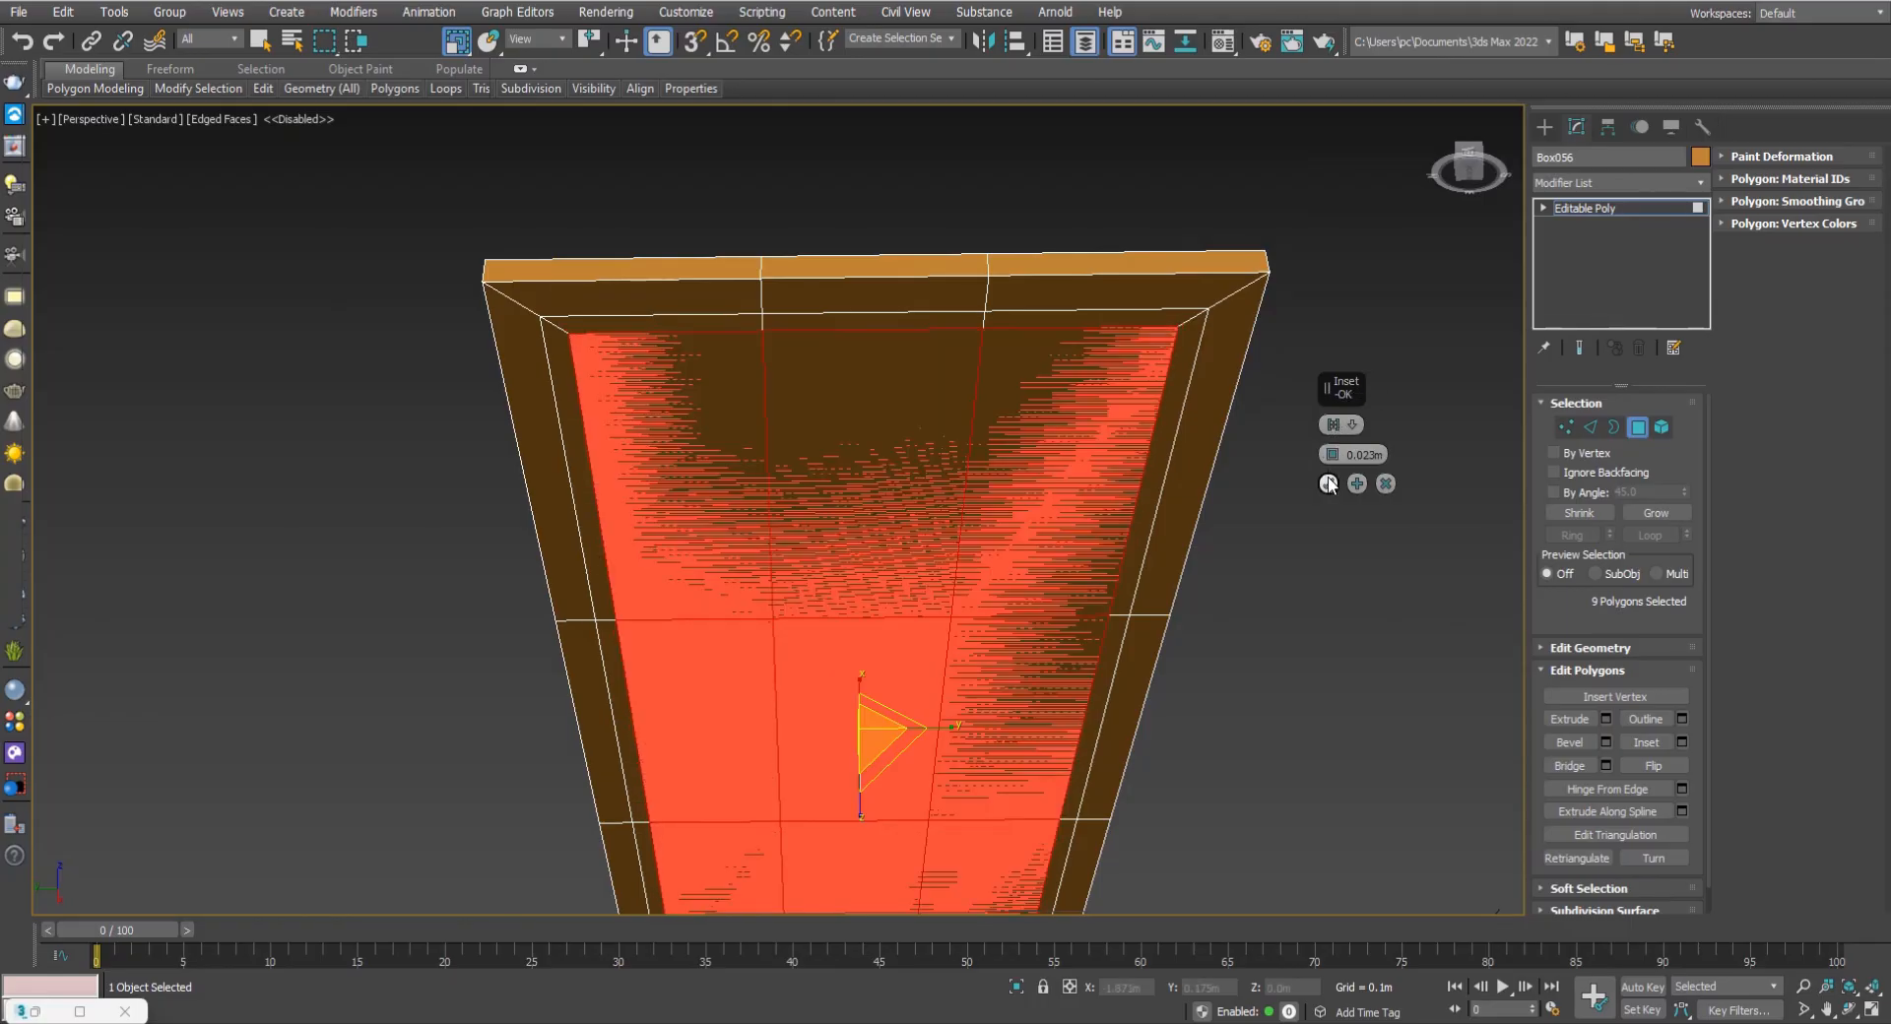
pyautogui.click(1328, 484)
# Select six polygons of the narrow inset border on the underside one at a time.
pyautogui.scroll(6, 1121, 402)
pyautogui.click(1119, 403)
pyautogui.click(922, 296)
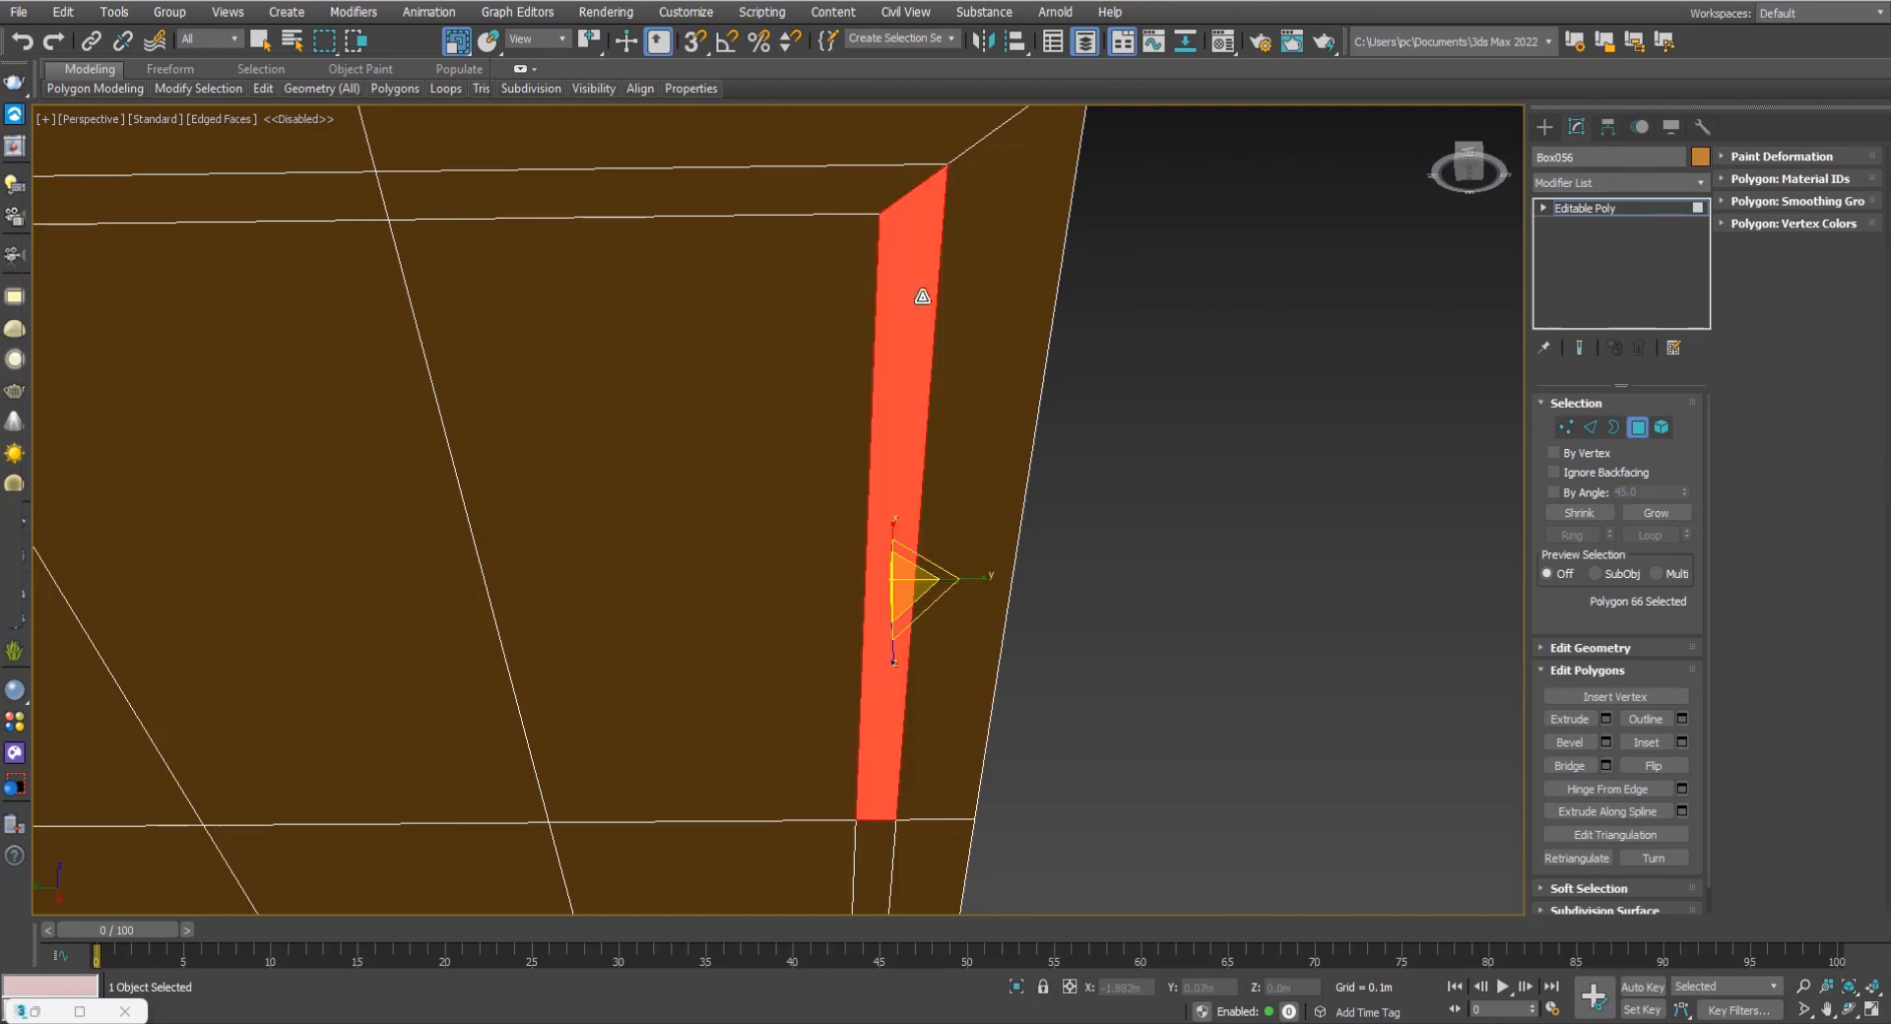
pyautogui.scroll(-1, 838, 186)
pyautogui.keyDown('ctrl'); pyautogui.click(751, 210); pyautogui.keyUp('ctrl')
pyautogui.scroll(-3, 766, 233)
pyautogui.keyDown('ctrl'); pyautogui.click(766, 233); pyautogui.keyUp('ctrl')
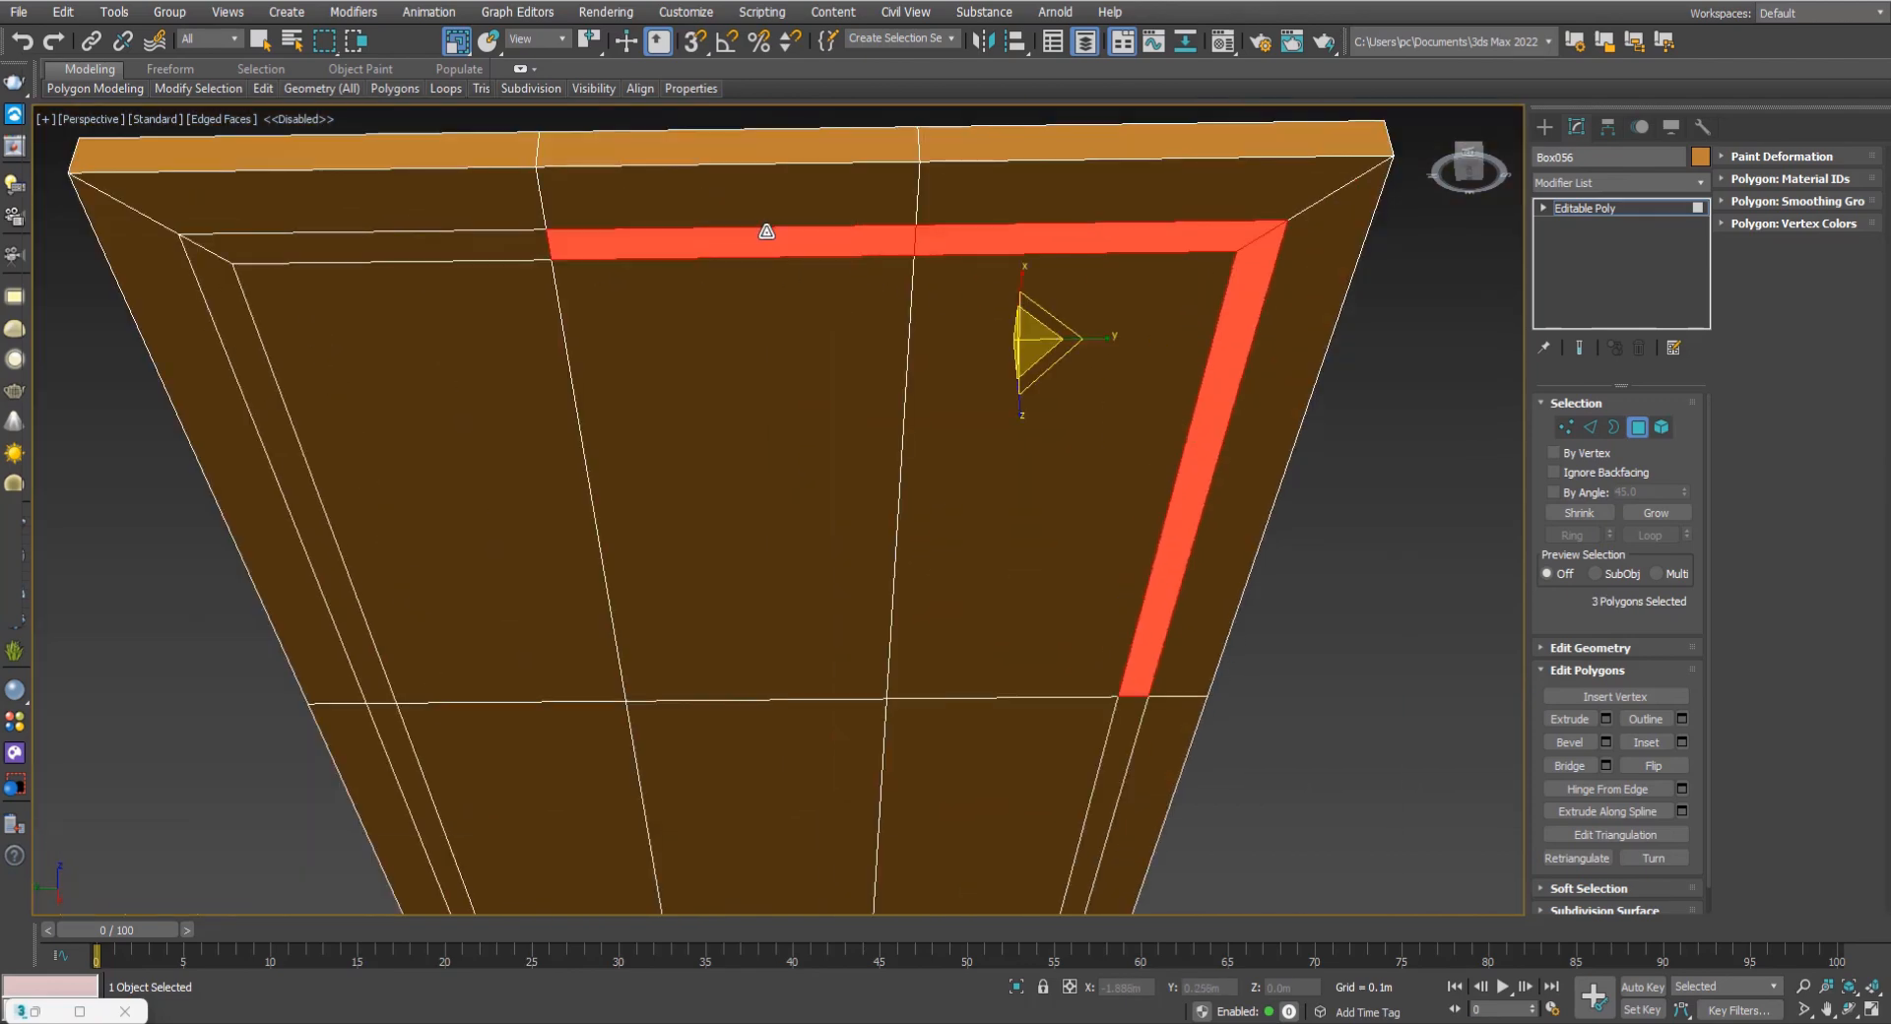
pyautogui.keyDown('ctrl'); pyautogui.click(517, 243); pyautogui.keyUp('ctrl')
pyautogui.keyDown('ctrl'); pyautogui.click(274, 463); pyautogui.keyUp('ctrl')
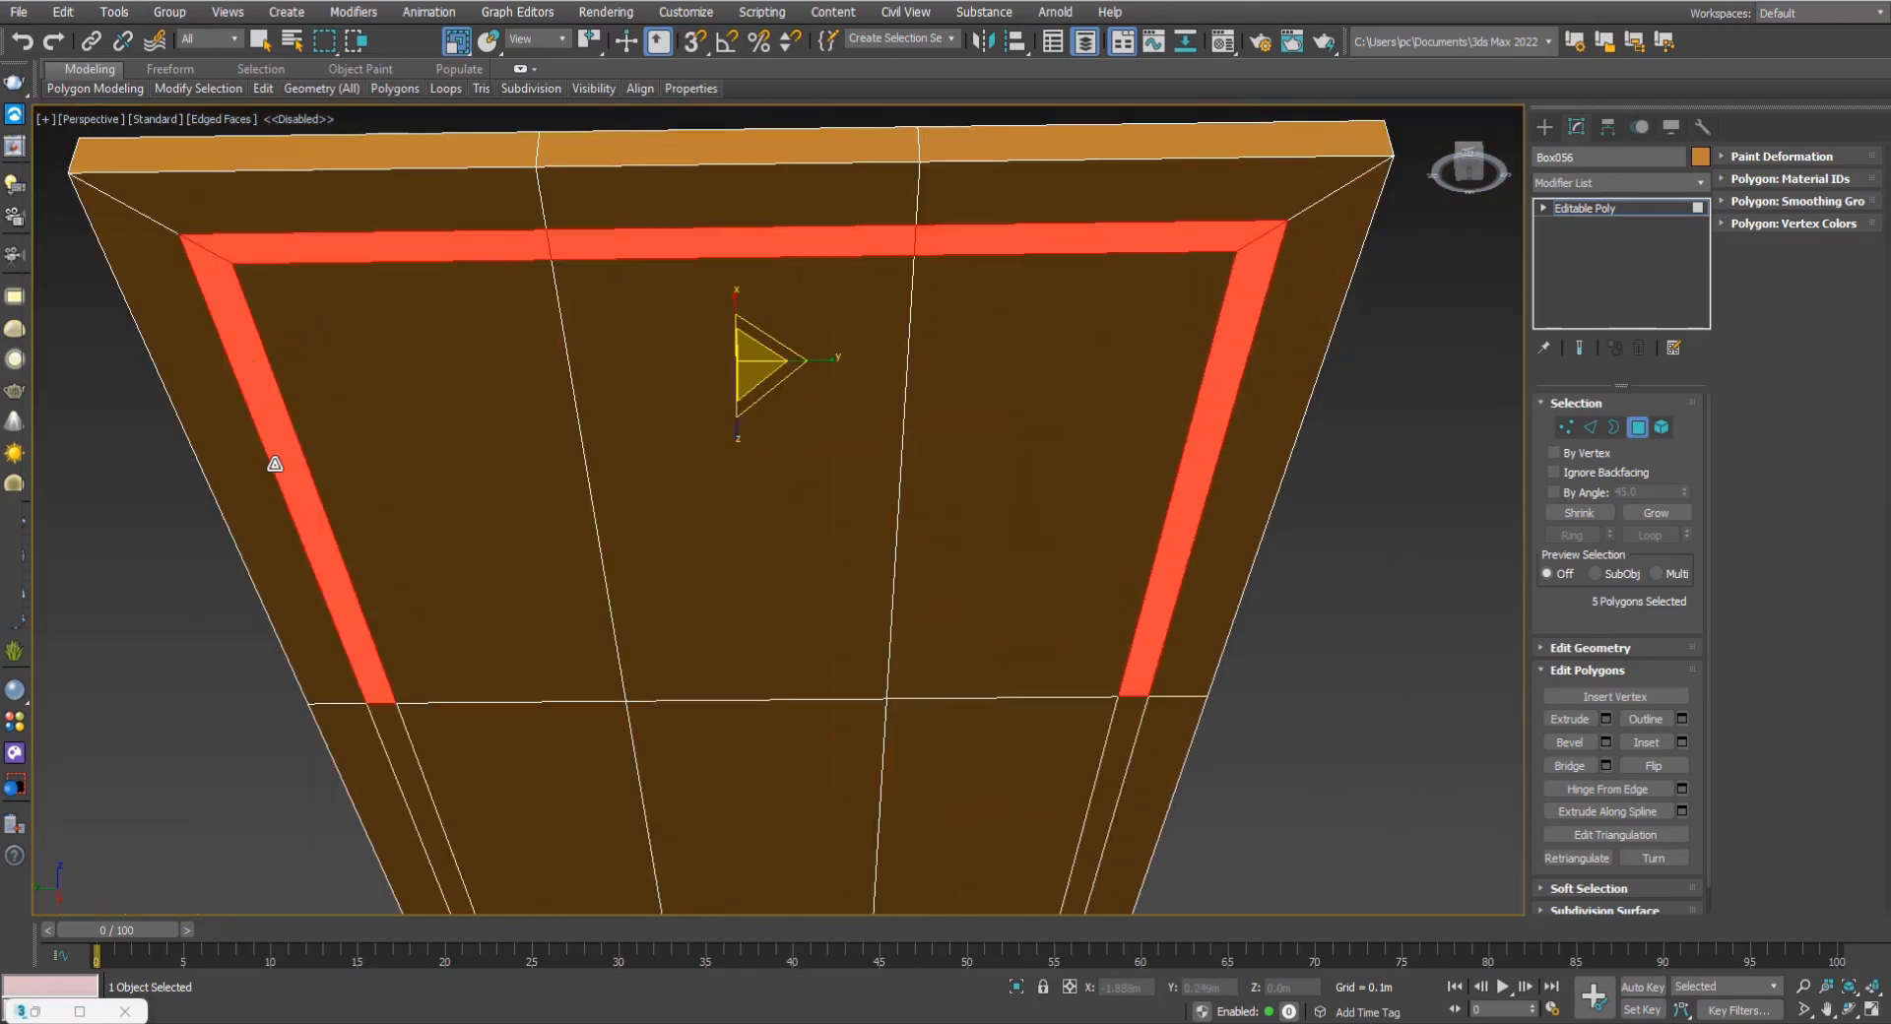
pyautogui.keyDown('ctrl'); pyautogui.click(390, 734); pyautogui.keyUp('ctrl')
pyautogui.moveTo(1111, 563); pyautogui.dragTo(1014, 593, button='middle')
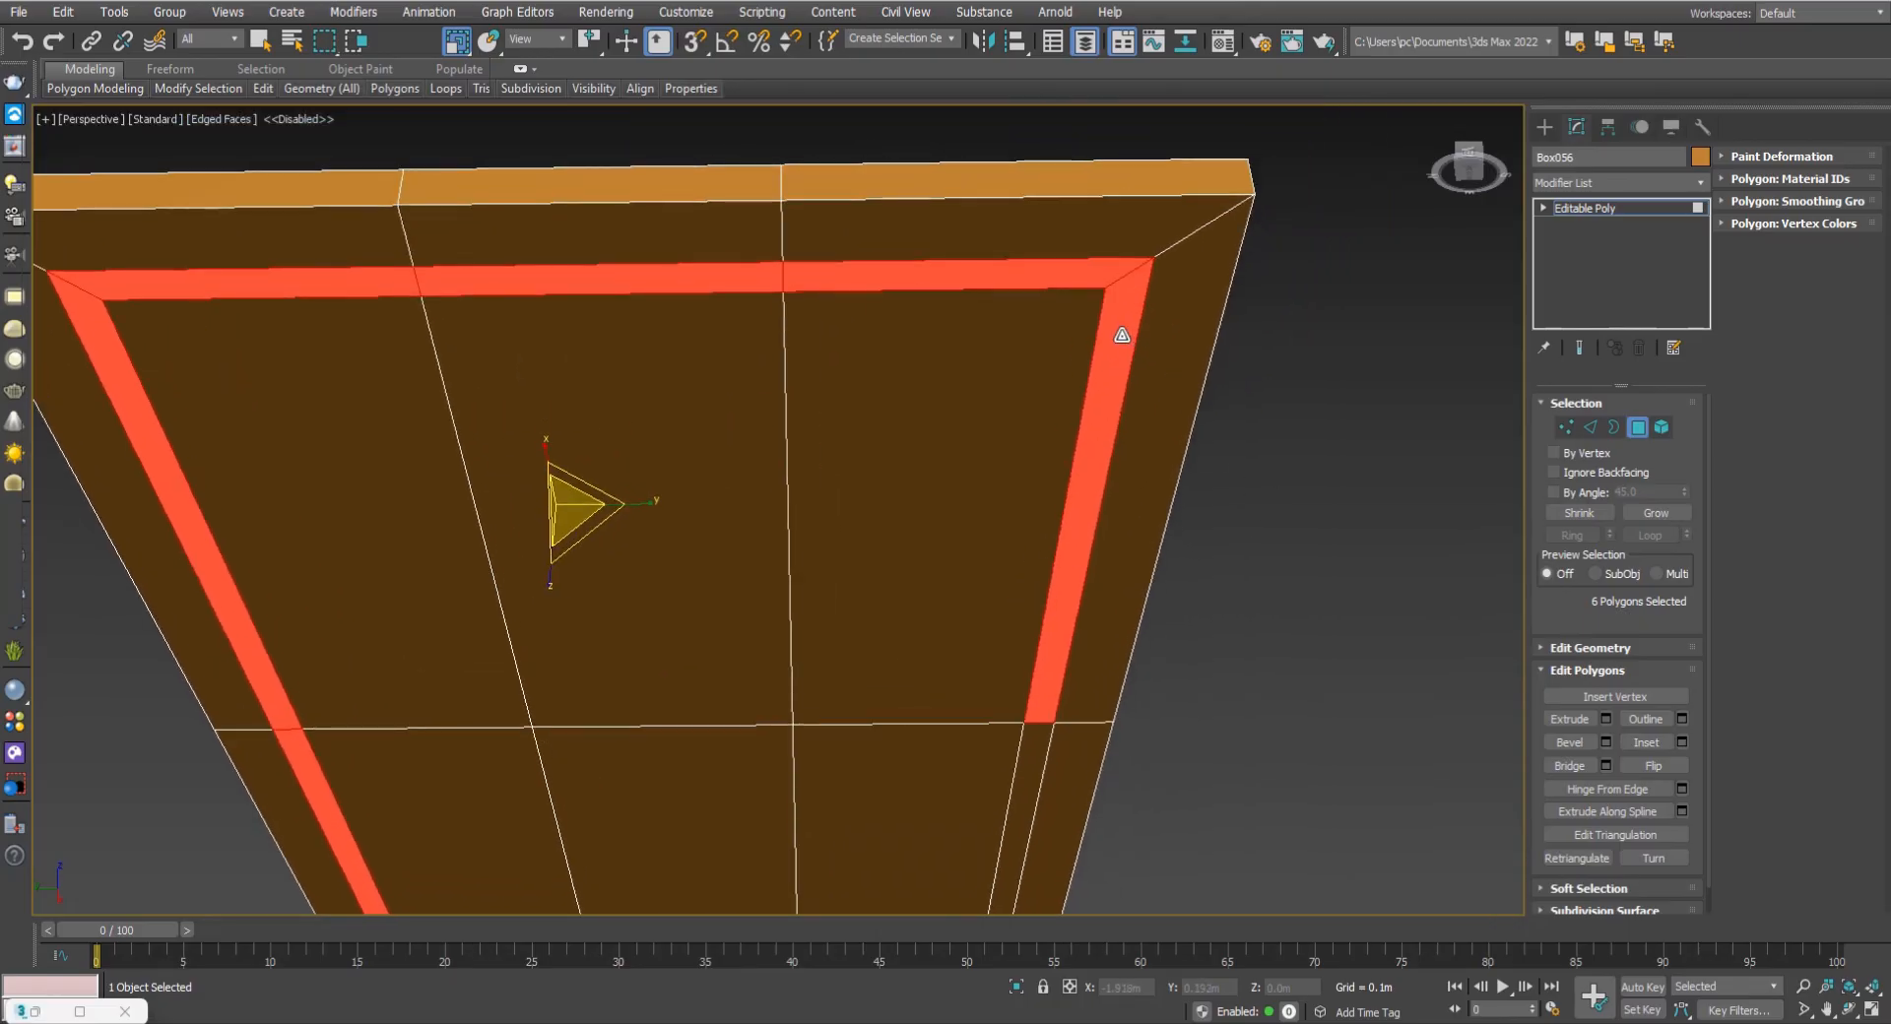
# Select the complete 12-polygon loop of the narrow inset border from two adjacent corner polygons.
pyautogui.click(1243, 365)
pyautogui.click(1117, 347)
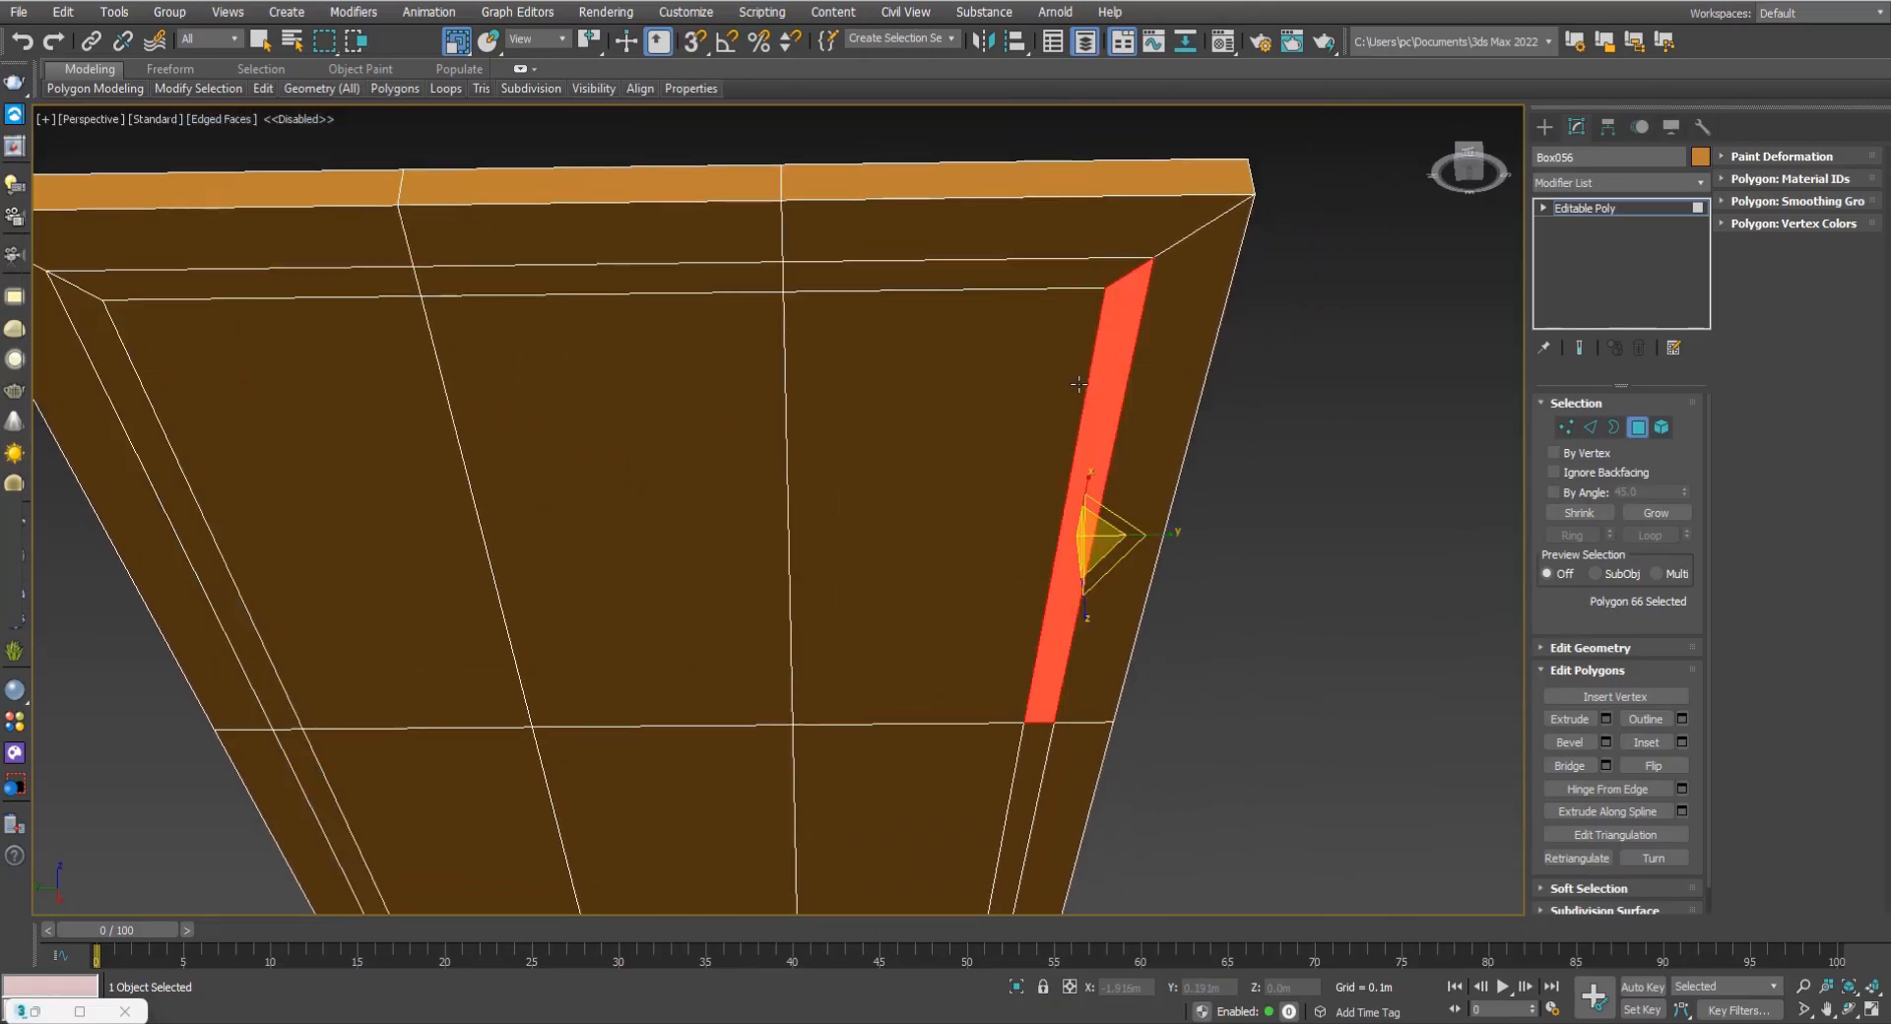
pyautogui.keyDown('ctrl'); pyautogui.doubleClick(1006, 273); pyautogui.keyUp('ctrl')
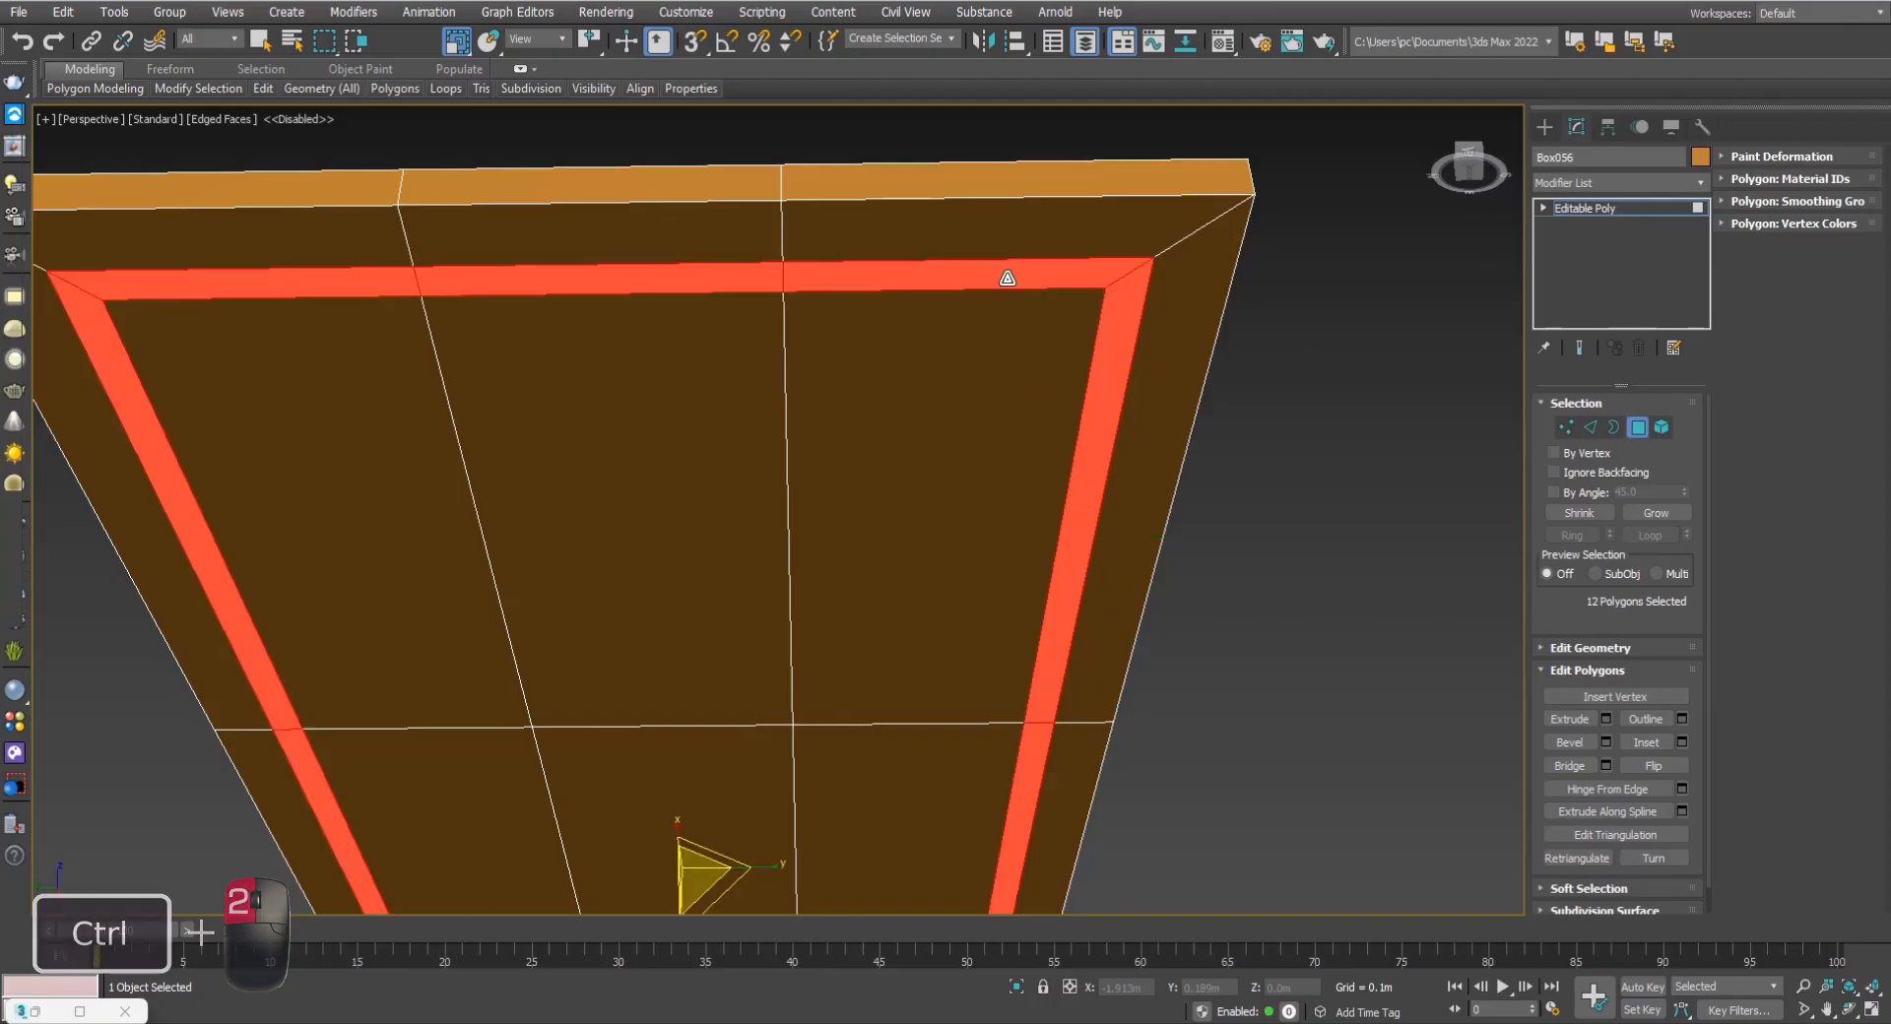
pyautogui.scroll(-5, 1005, 276)
pyautogui.moveTo(1052, 551); pyautogui.dragTo(1058, 438, button='middle')
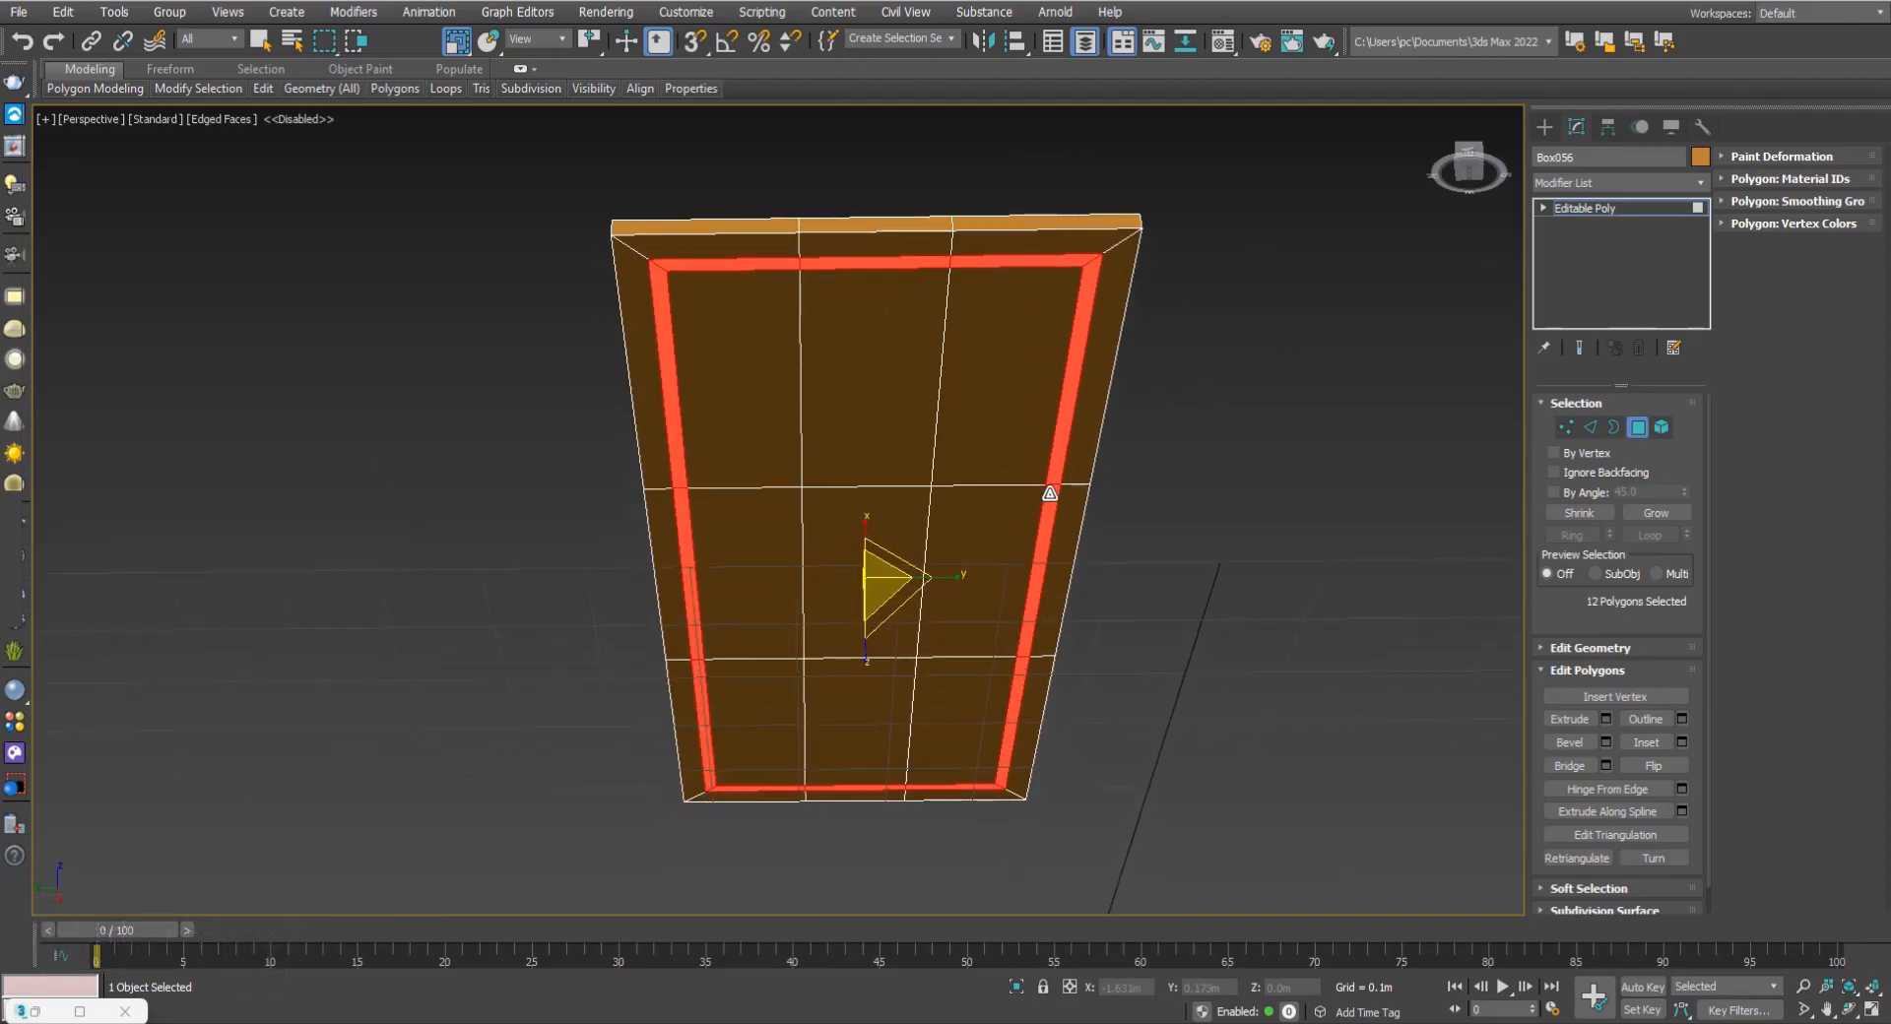
# Extrude the selected underside border downward by Local Normal with a height of about 0.079 m to form the table apron.
pyautogui.keyDown('alt'); pyautogui.moveTo(1087, 467); pyautogui.dragTo(1089, 377, button='middle'); pyautogui.keyUp('alt')
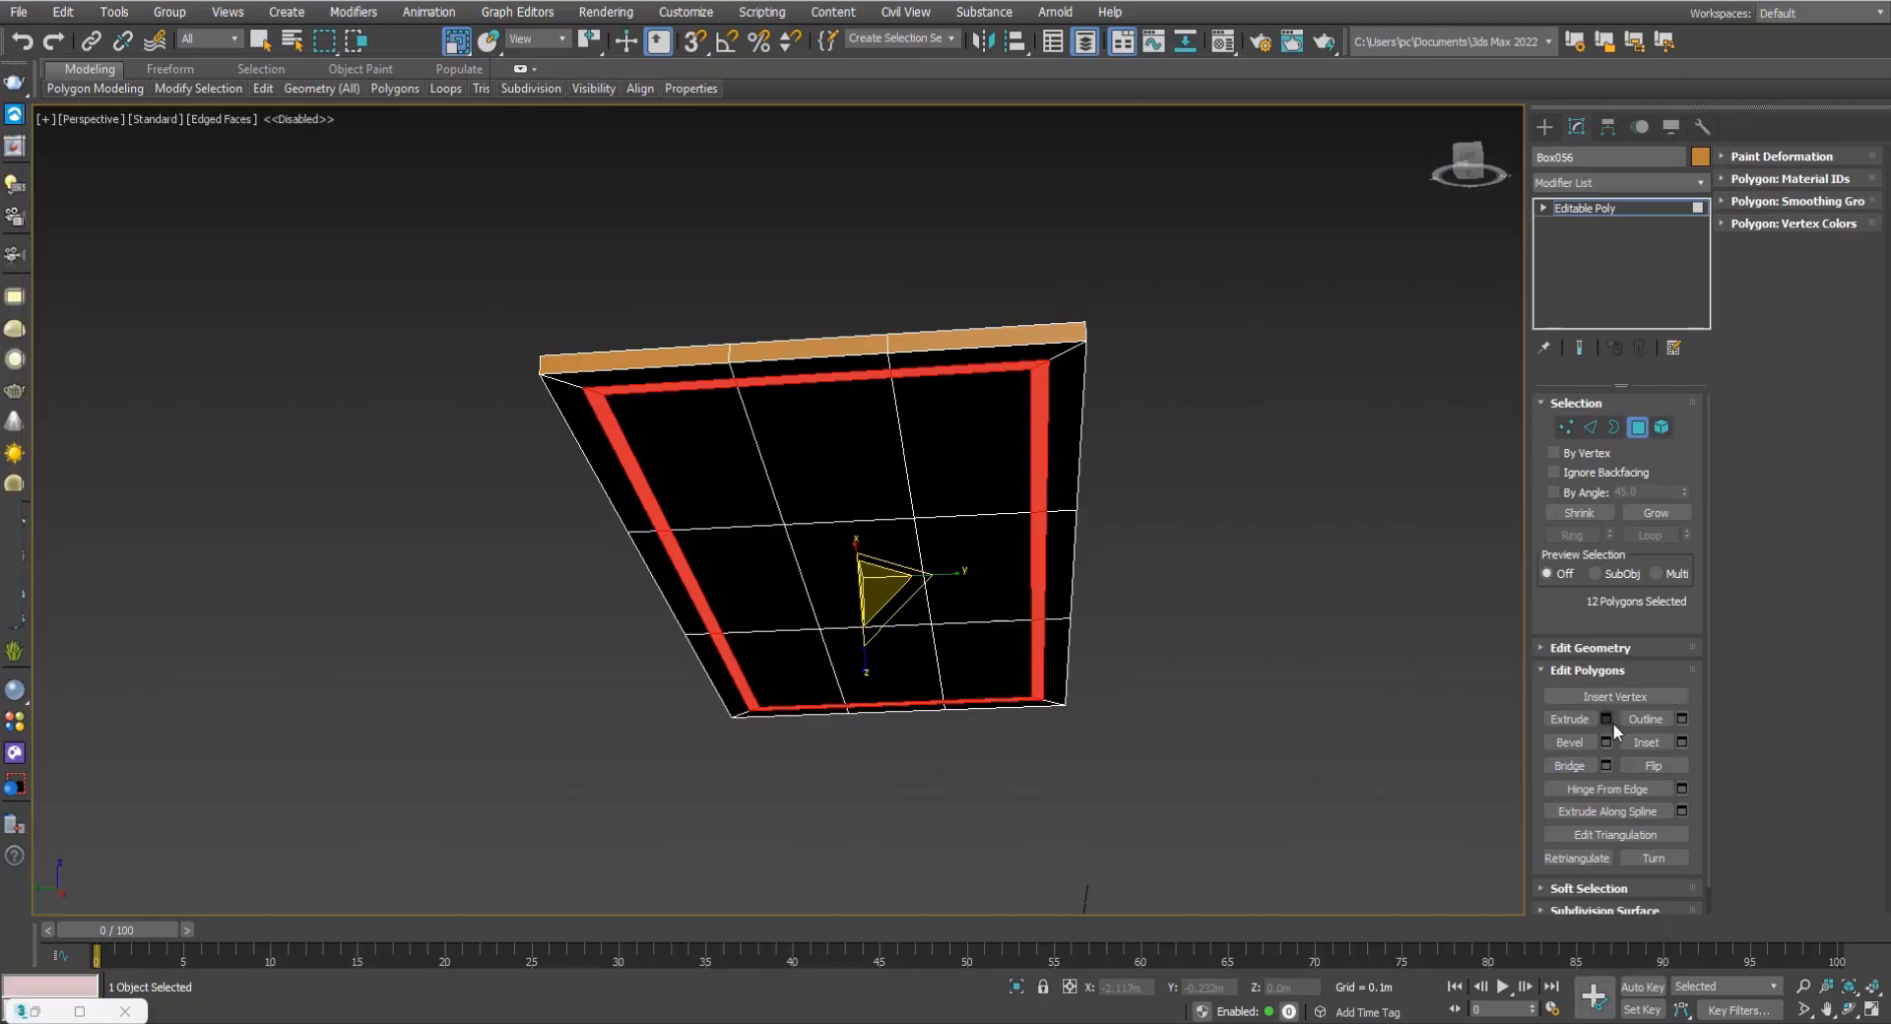
pyautogui.click(1607, 720)
pyautogui.scroll(3, 1059, 536)
pyautogui.keyDown('alt'); pyautogui.moveTo(1063, 522); pyautogui.dragTo(1094, 566, button='middle'); pyautogui.keyUp('alt')
pyautogui.scroll(-3, 1090, 553)
pyautogui.moveTo(1339, 455); pyautogui.dragTo(1341, 414)
pyautogui.keyDown('alt'); pyautogui.moveTo(715, 636); pyautogui.dragTo(926, 609, button='middle'); pyautogui.keyUp('alt')
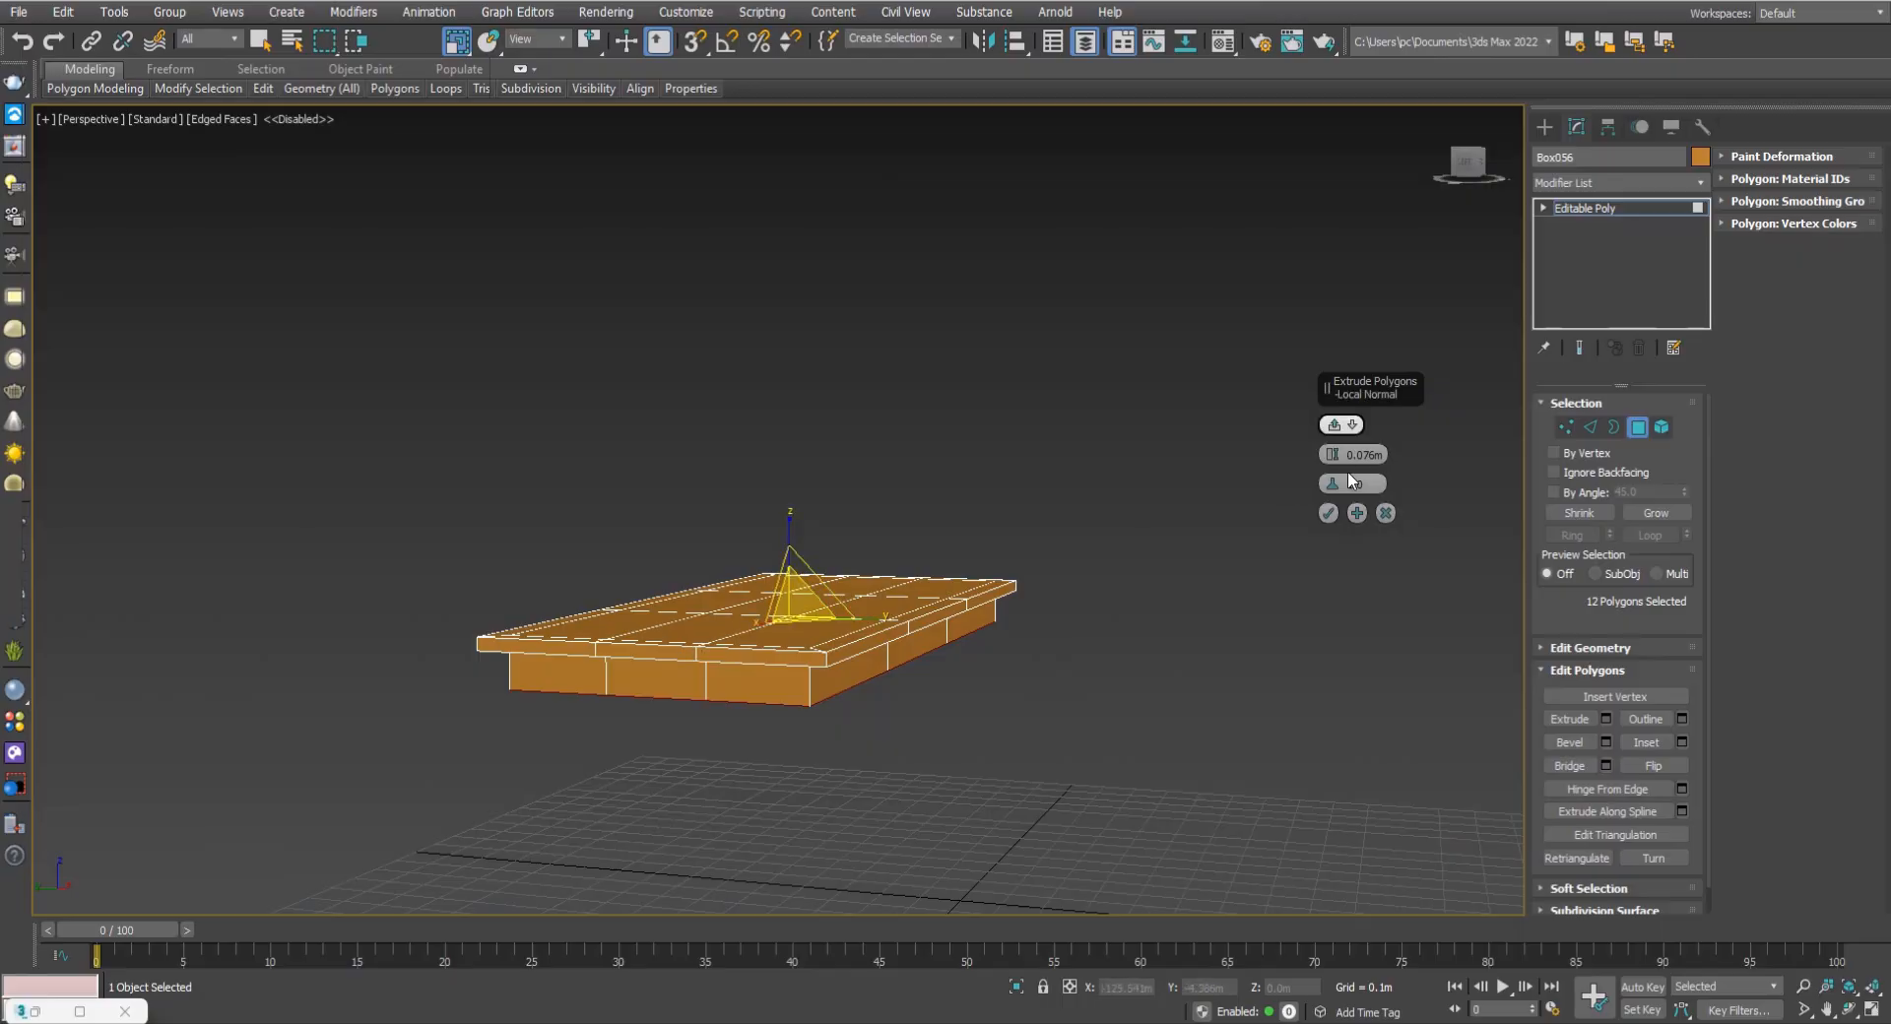
pyautogui.moveTo(1336, 458); pyautogui.dragTo(1338, 445)
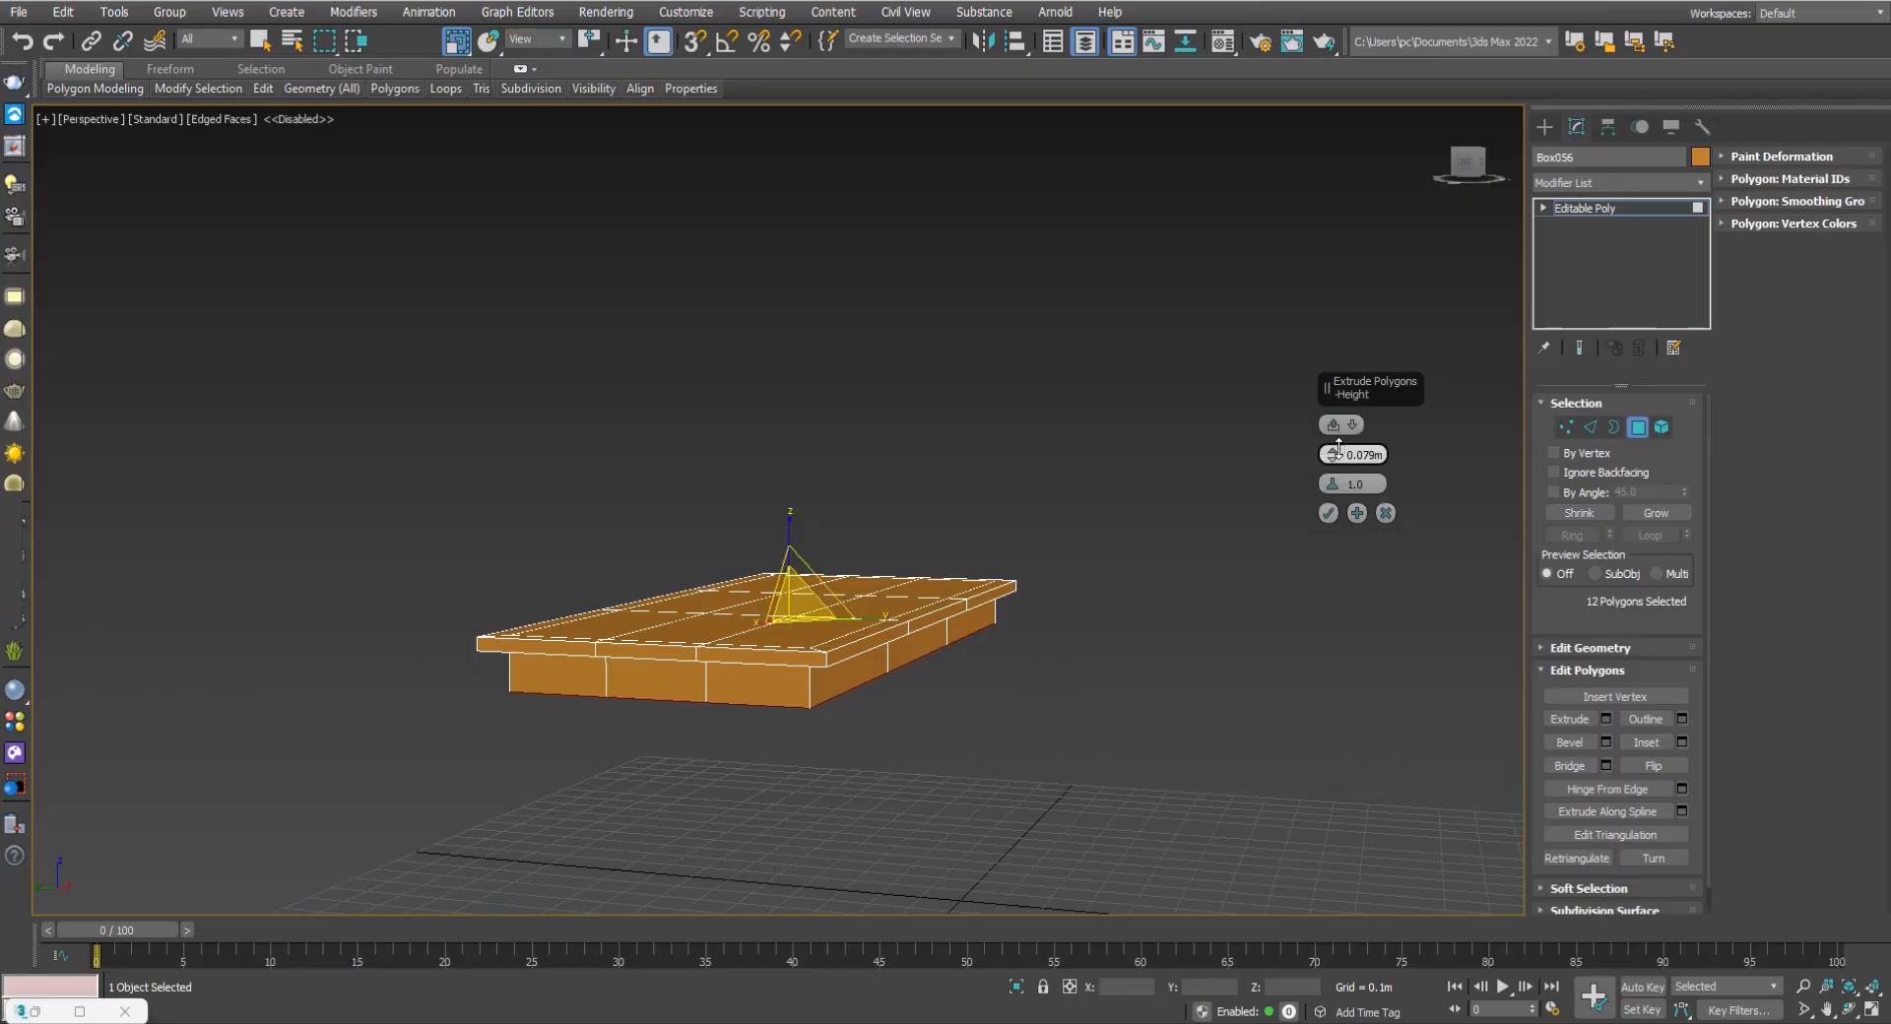
pyautogui.keyDown('alt'); pyautogui.moveTo(1000, 590); pyautogui.dragTo(1294, 682, button='middle'); pyautogui.keyUp('alt')
pyautogui.scroll(4, 1092, 561)
pyautogui.click(1328, 513)
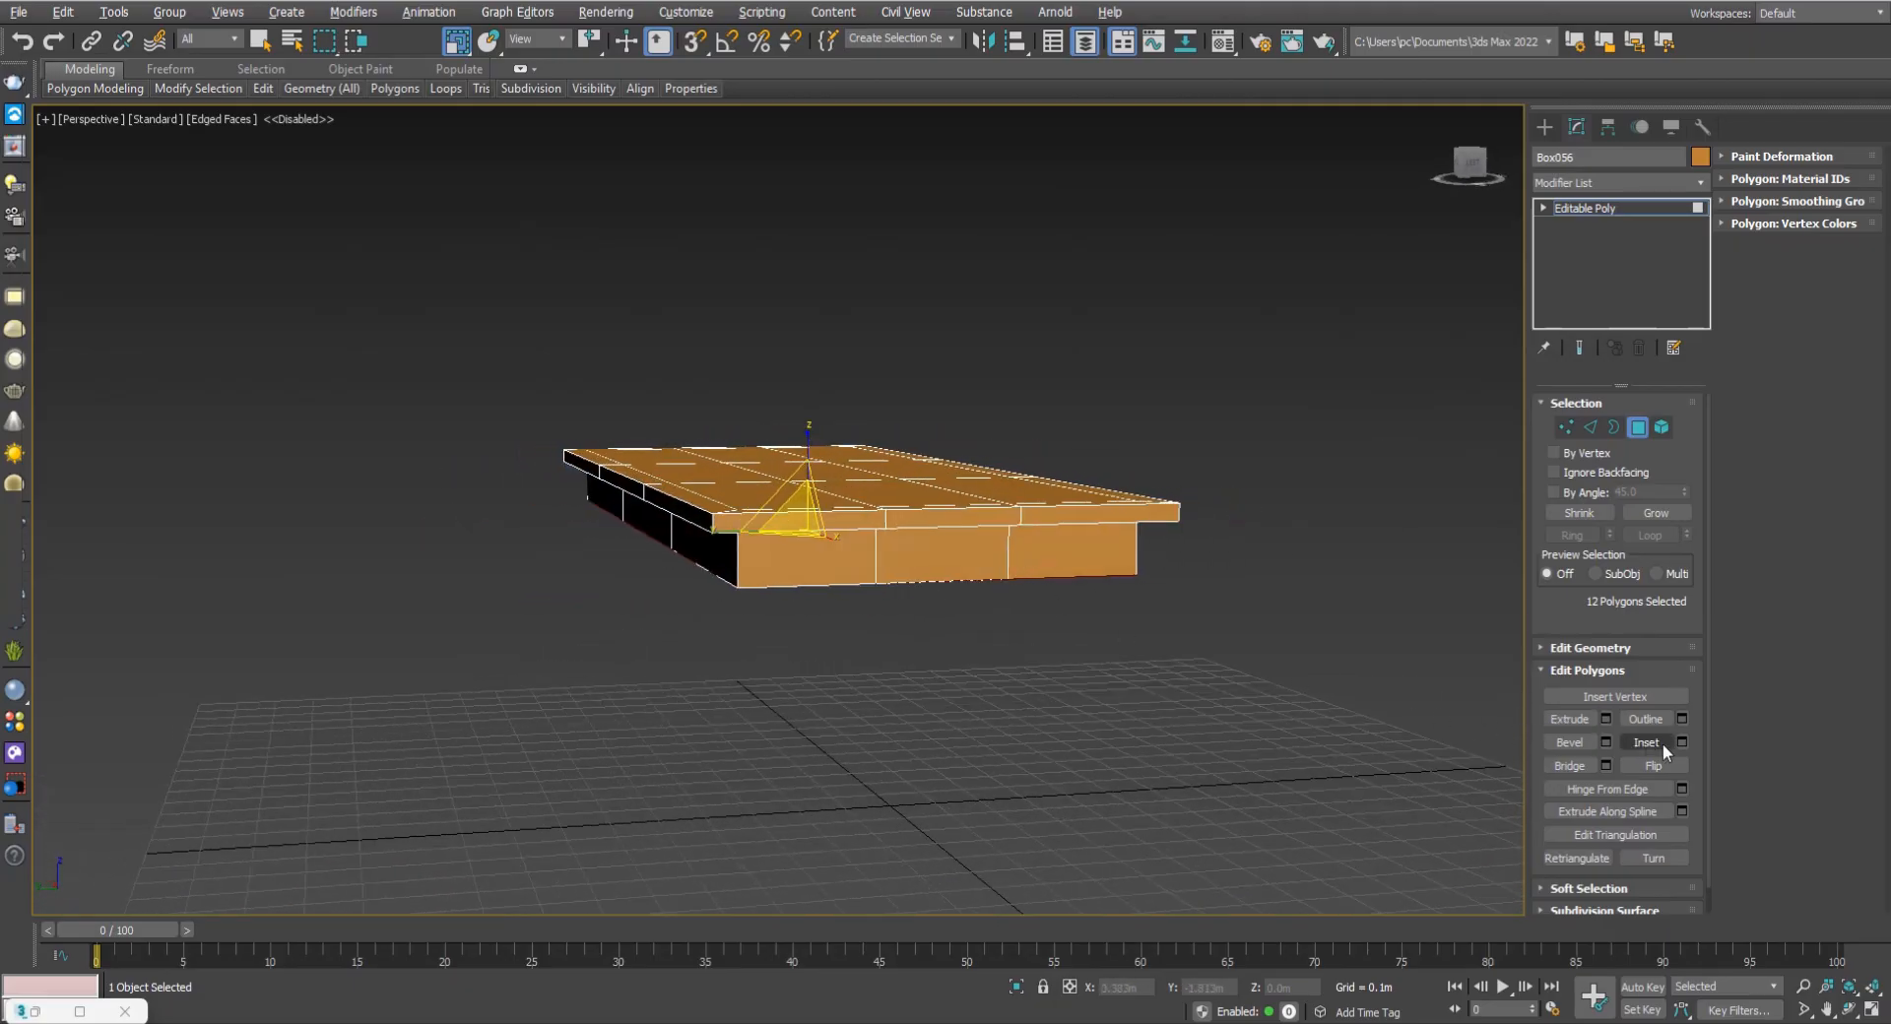
# Select all 21 polygons of the tabletop's upper surface by growing the selection twice from the central polygon.
pyautogui.keyDown('alt'); pyautogui.moveTo(1006, 495); pyautogui.dragTo(985, 516, button='middle'); pyautogui.keyUp('alt')
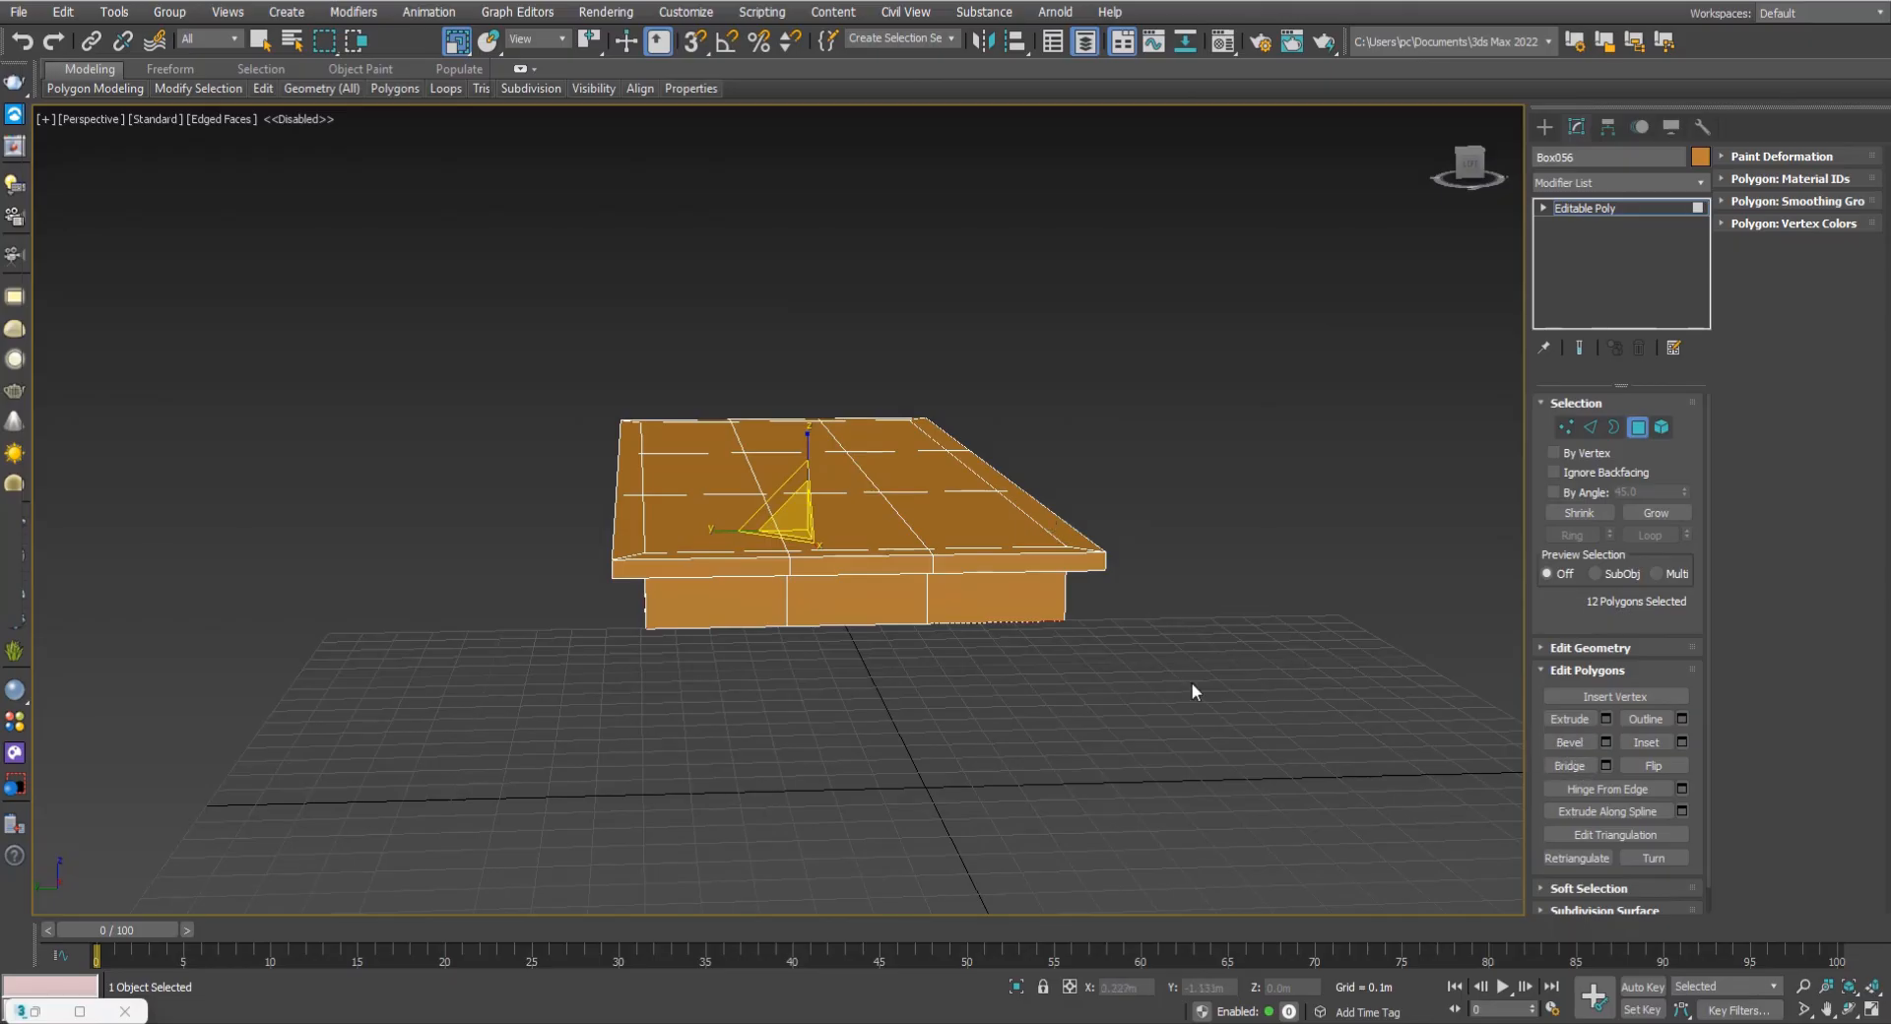
pyautogui.keyDown('alt'); pyautogui.moveTo(931, 520); pyautogui.dragTo(932, 532, button='middle'); pyautogui.keyUp('alt')
pyautogui.scroll(3, 933, 532)
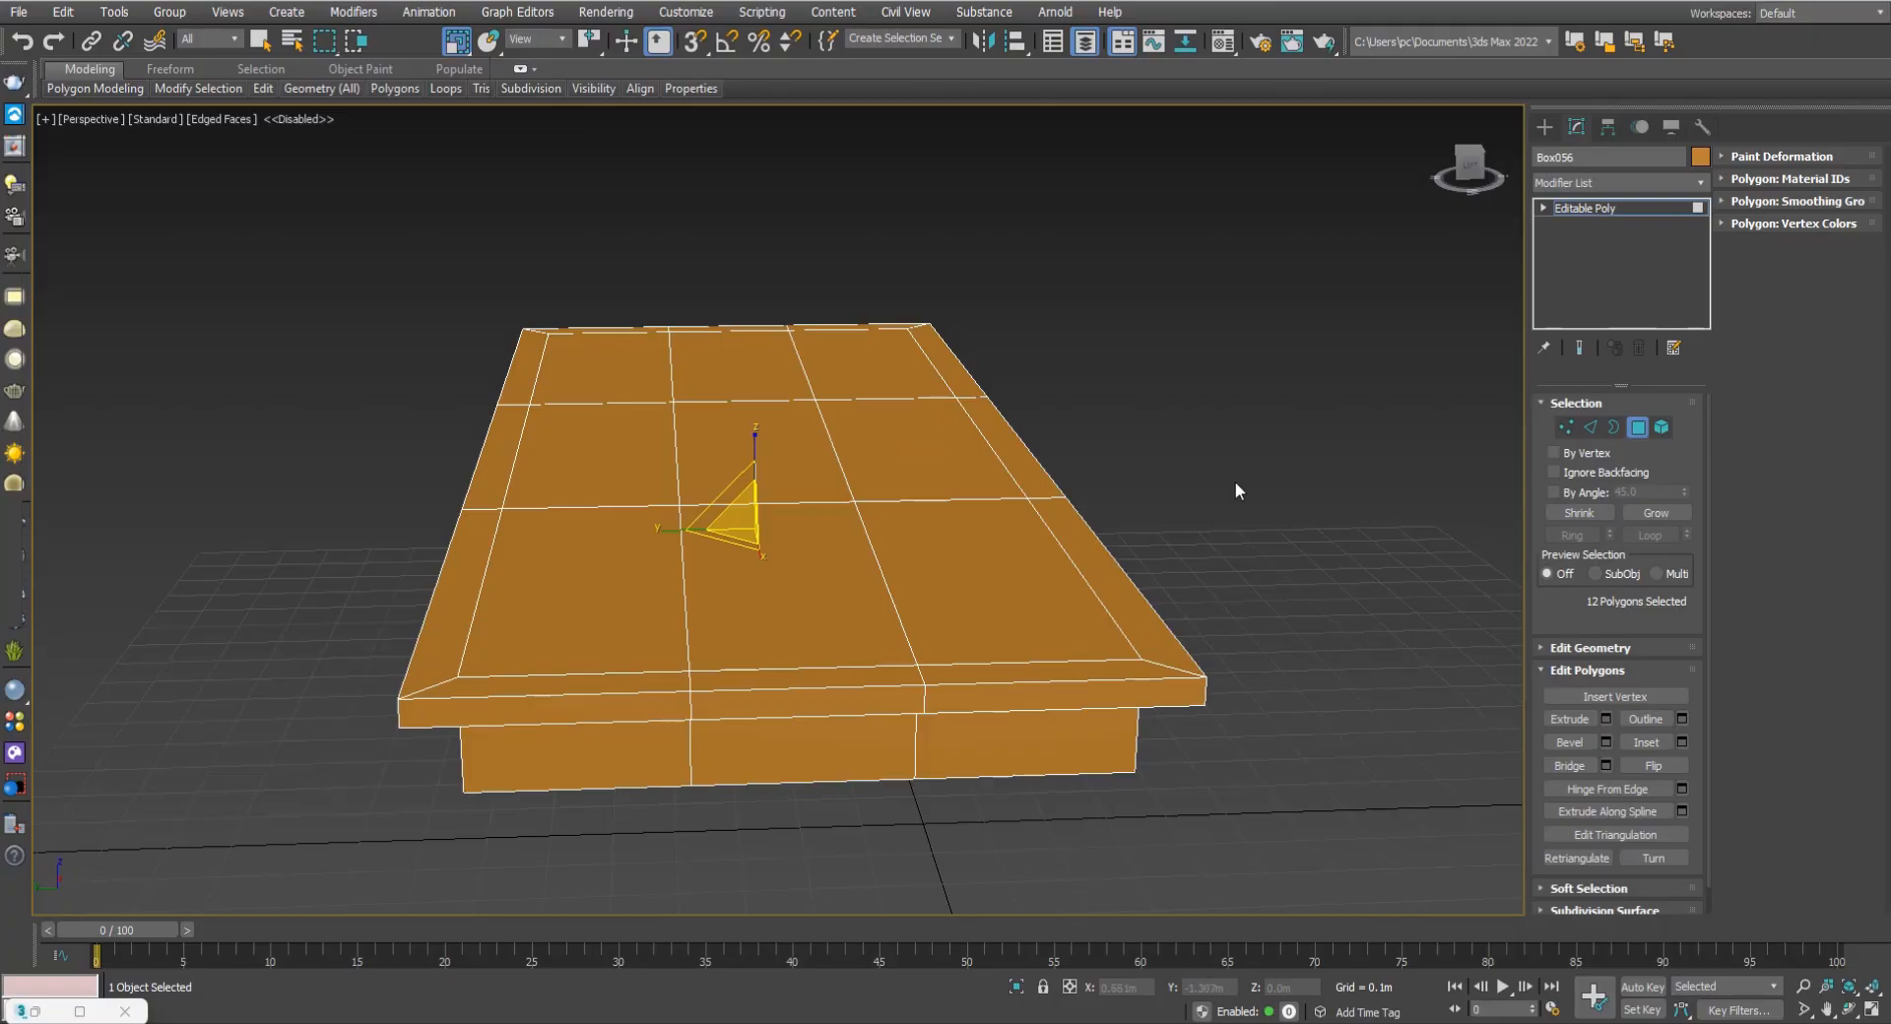
pyautogui.click(773, 438)
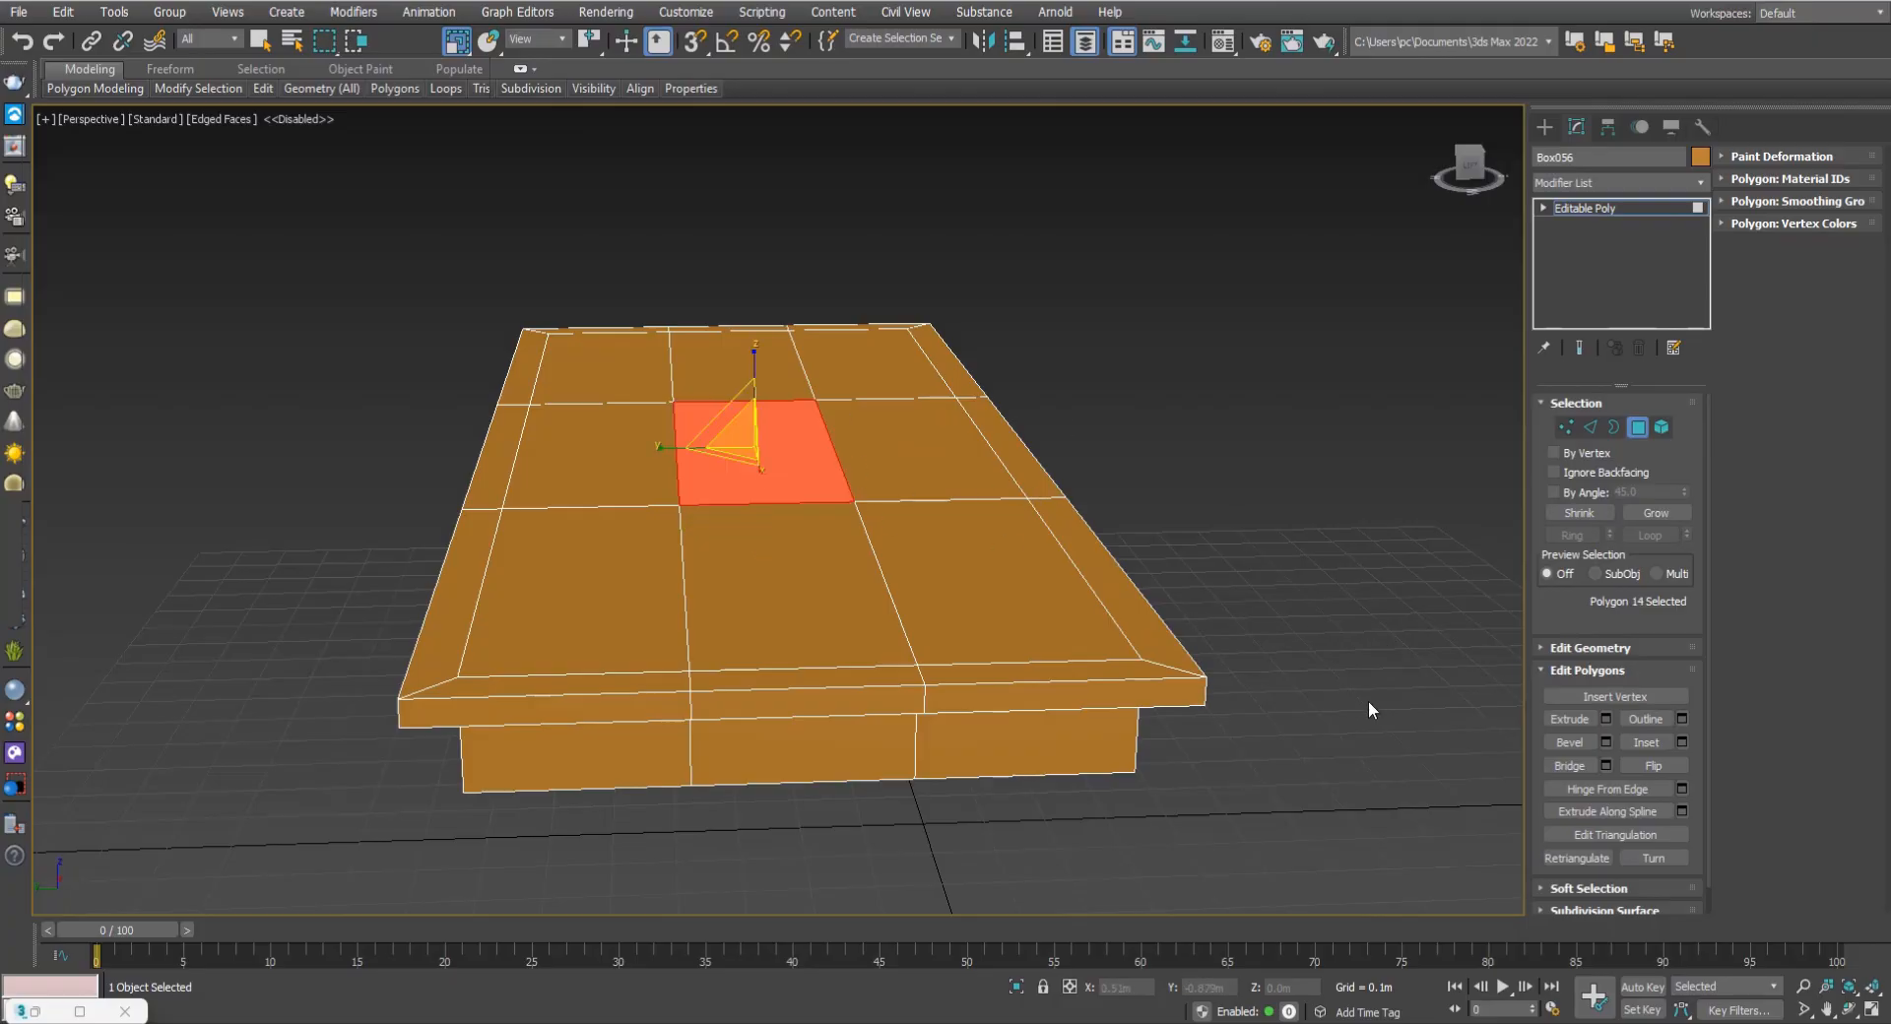
pyautogui.click(1668, 512)
pyautogui.click(1668, 512)
# Bevel the selected top polygons with a height of 0.019 m and an outline of -0.017 m, and exit polygon editing.
pyautogui.click(1605, 741)
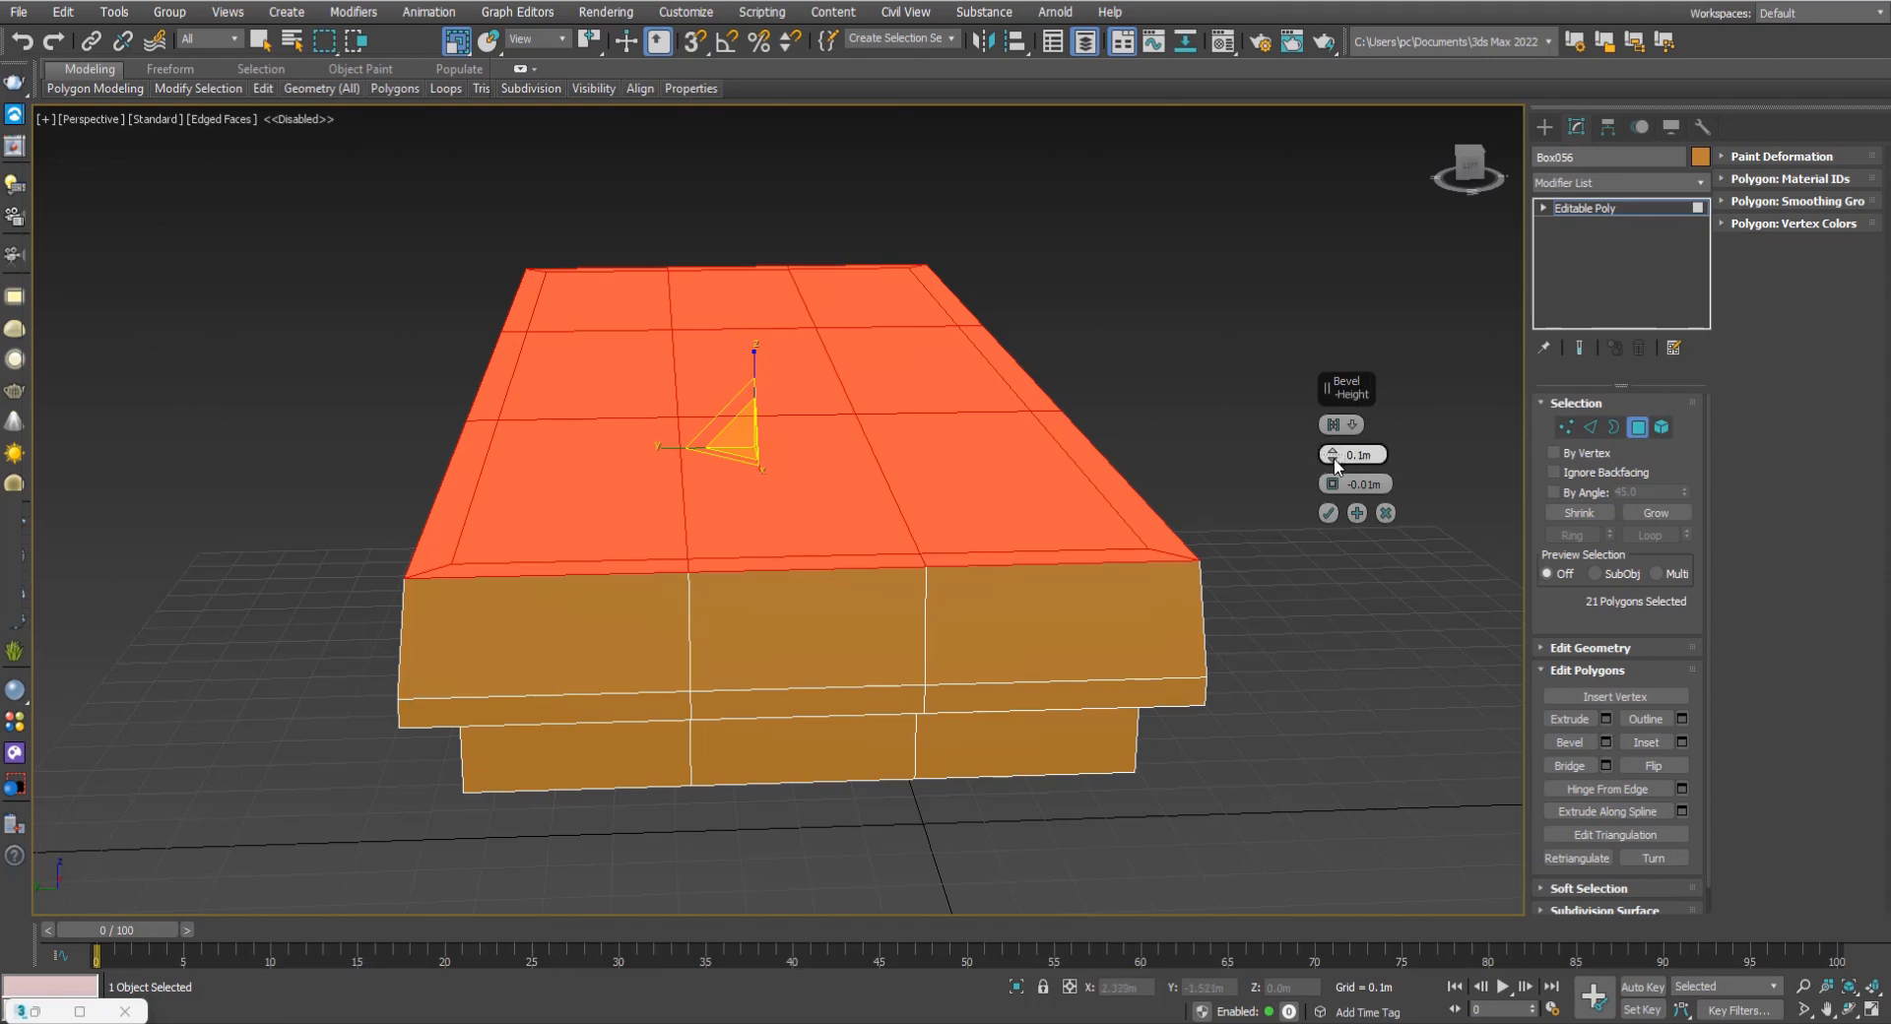
pyautogui.moveTo(1334, 458); pyautogui.dragTo(1327, 524)
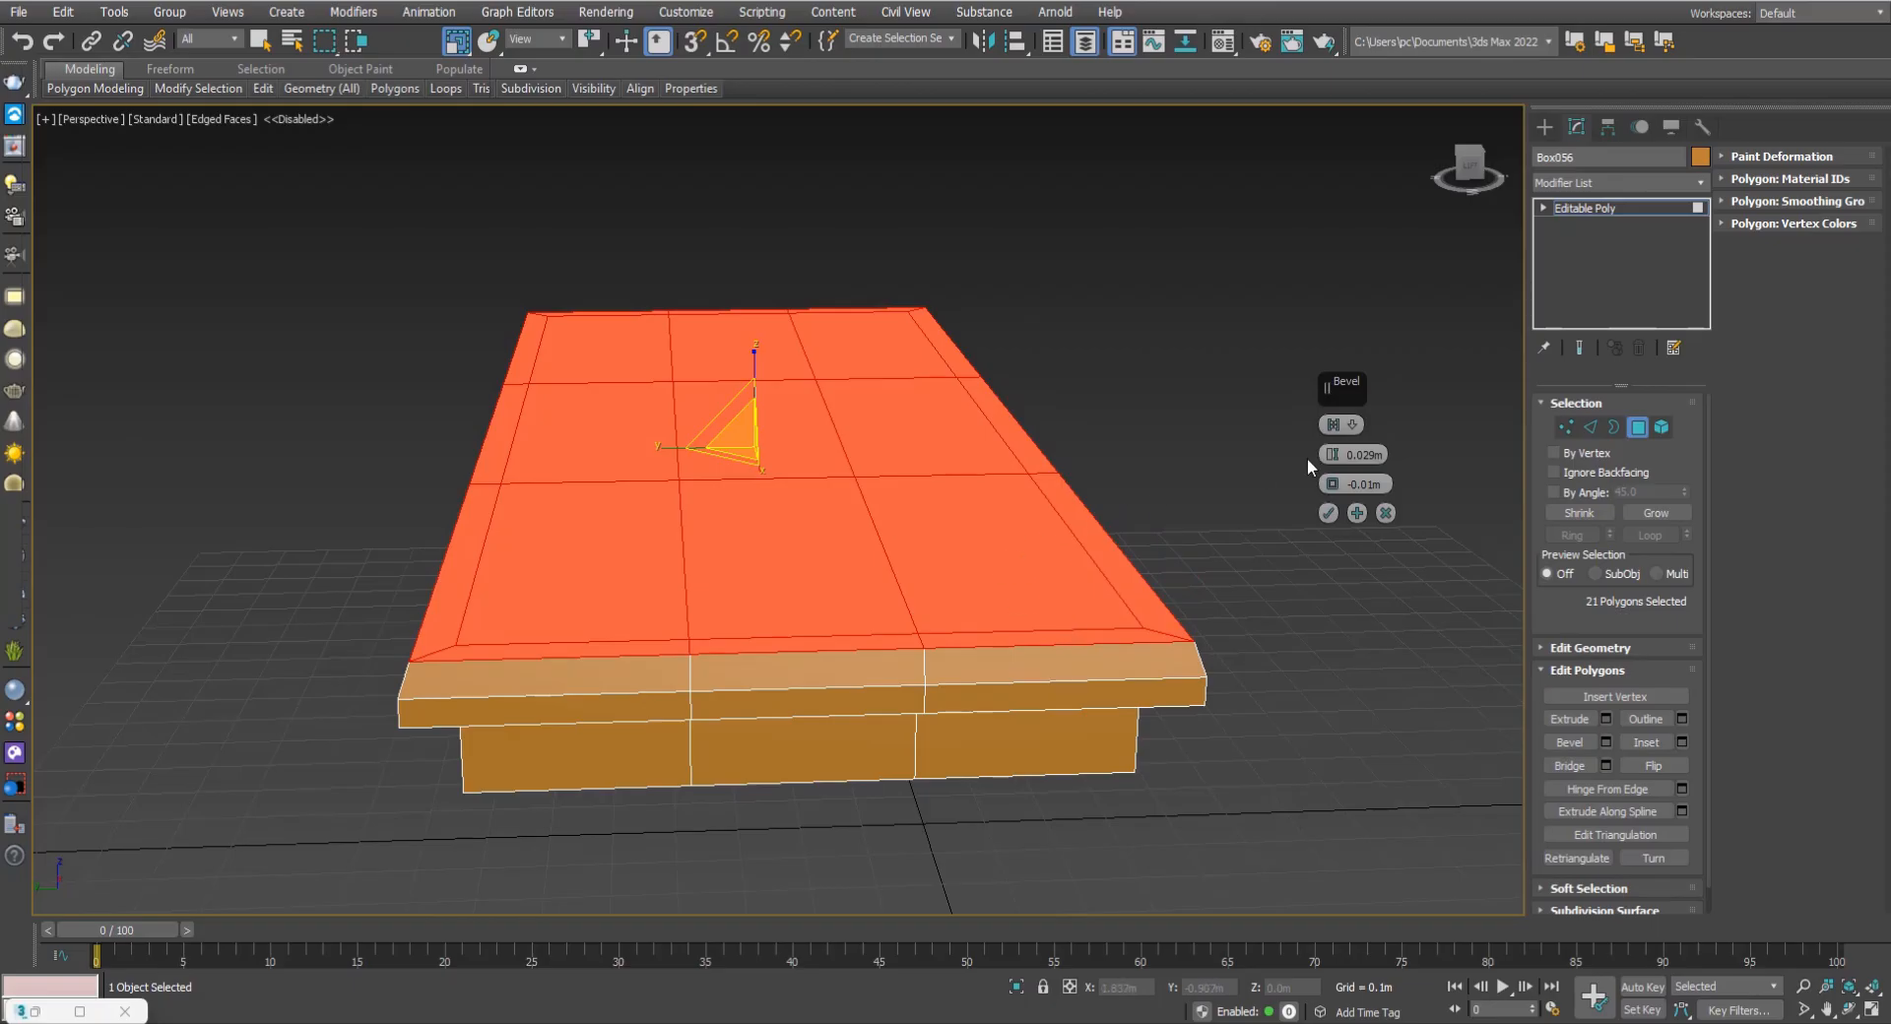
pyautogui.moveTo(1332, 465)
pyautogui.mouseDown()
pyautogui.moveTo(1316, 506)
pyautogui.moveTo(1346, 457)
pyautogui.moveTo(1338, 496)
pyautogui.moveTo(1334, 466)
pyautogui.mouseUp()
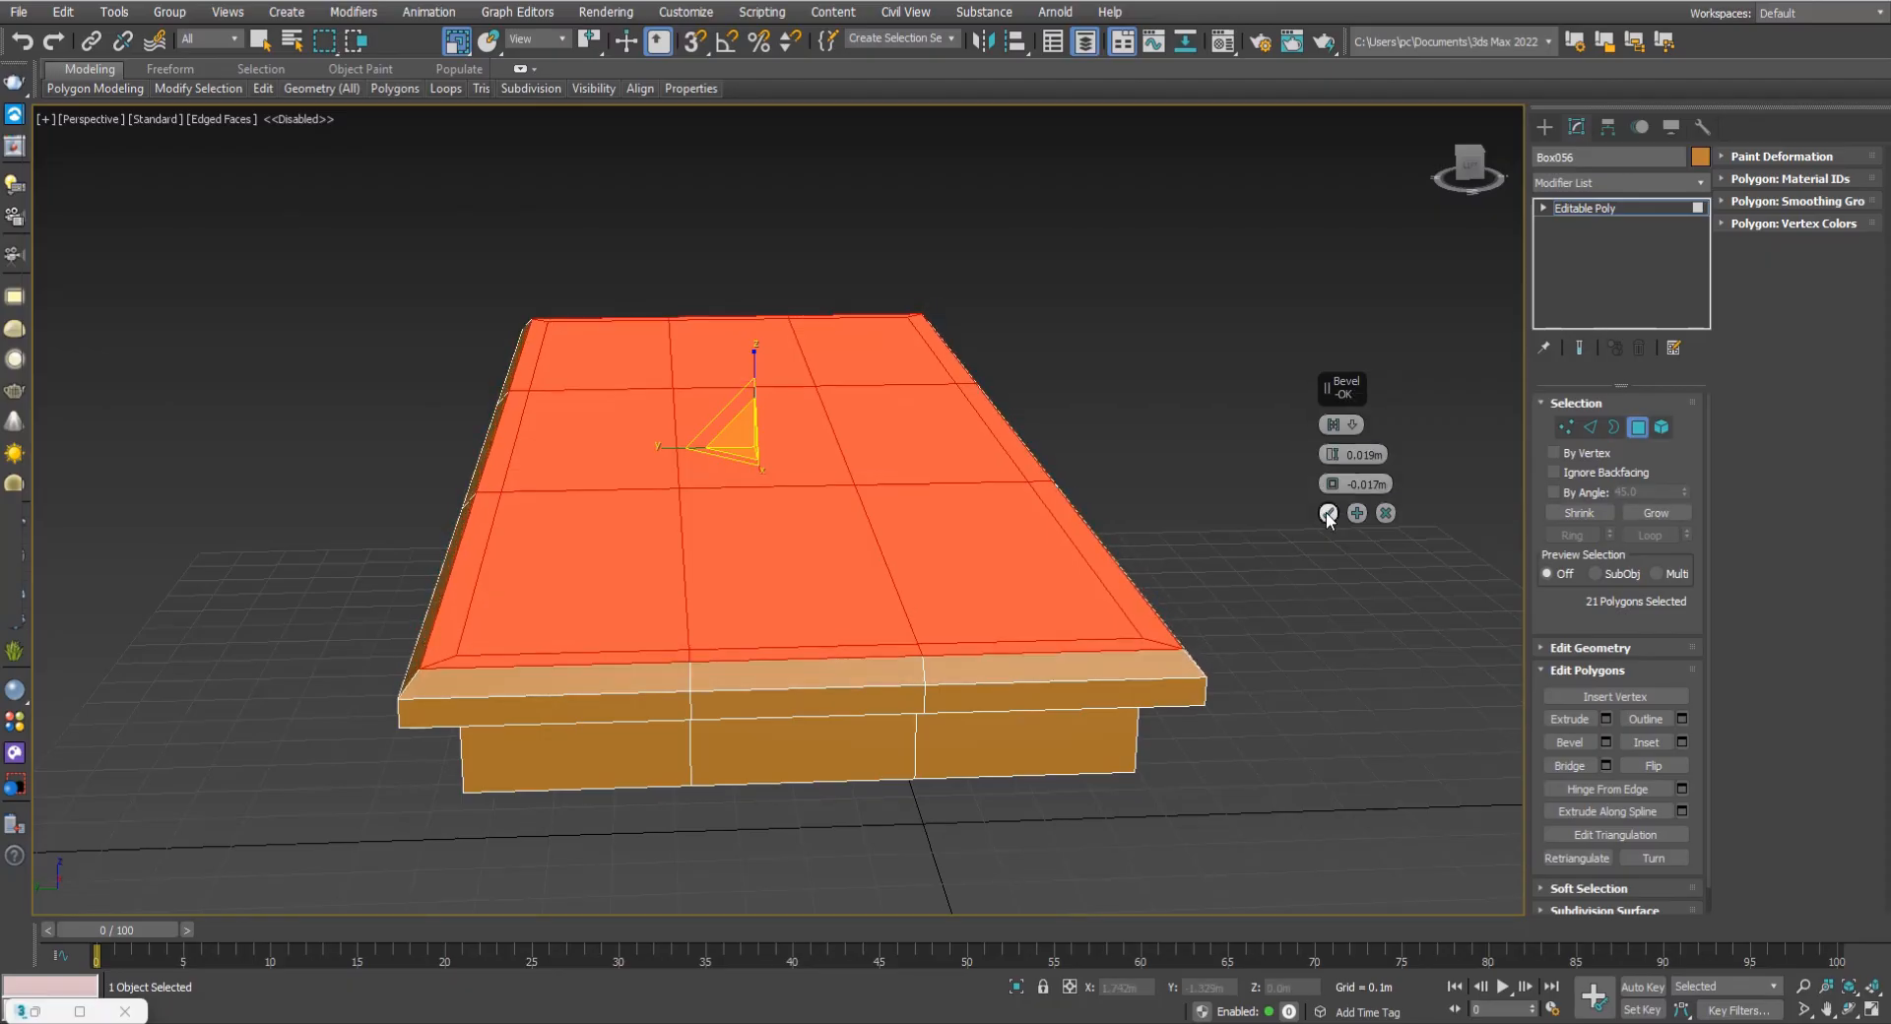
pyautogui.click(1327, 515)
pyautogui.click(1636, 430)
pyautogui.scroll(-3, 1182, 552)
pyautogui.keyDown('alt'); pyautogui.moveTo(1168, 552); pyautogui.dragTo(1529, 515, button='middle'); pyautogui.keyUp('alt')
pyautogui.click(1636, 429)
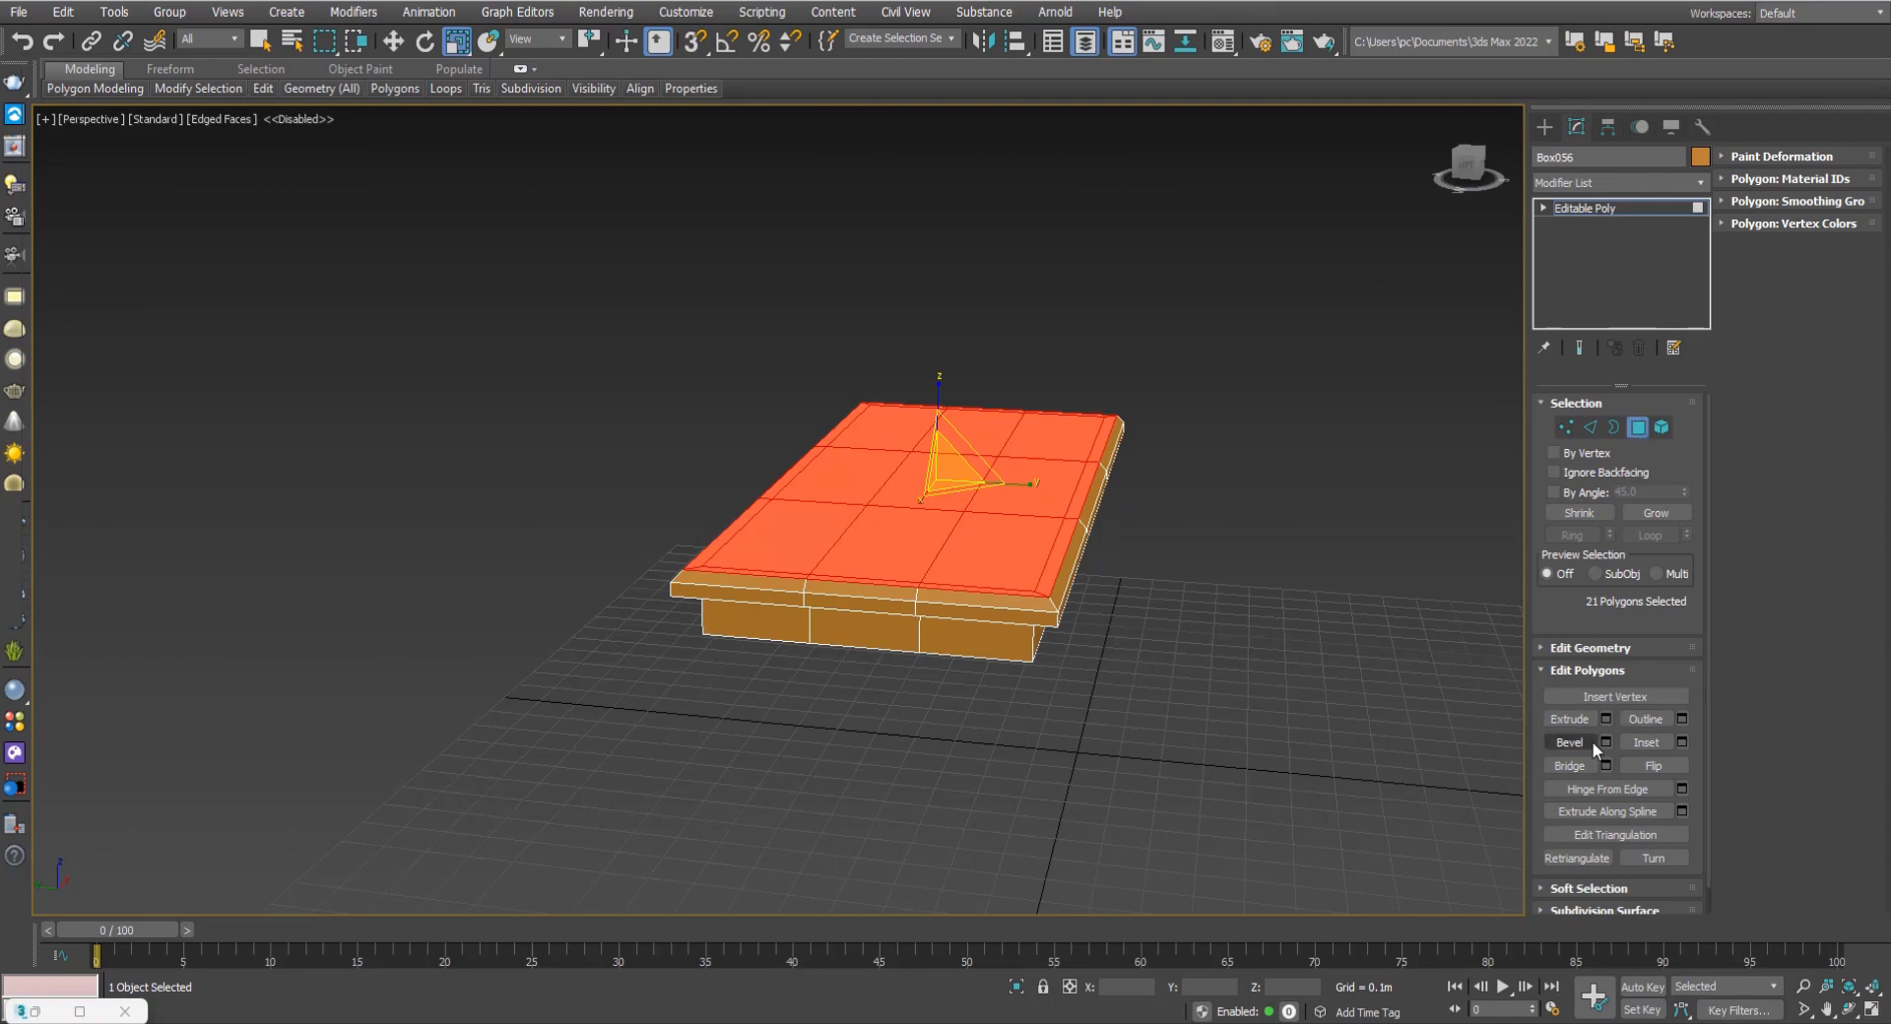
pyautogui.moveTo(942, 518)
pyautogui.keyDown('alt'); pyautogui.mouseDown(button='middle')
pyautogui.moveTo(1039, 518)
pyautogui.moveTo(924, 516)
pyautogui.mouseUp(button='middle'); pyautogui.keyUp('alt')
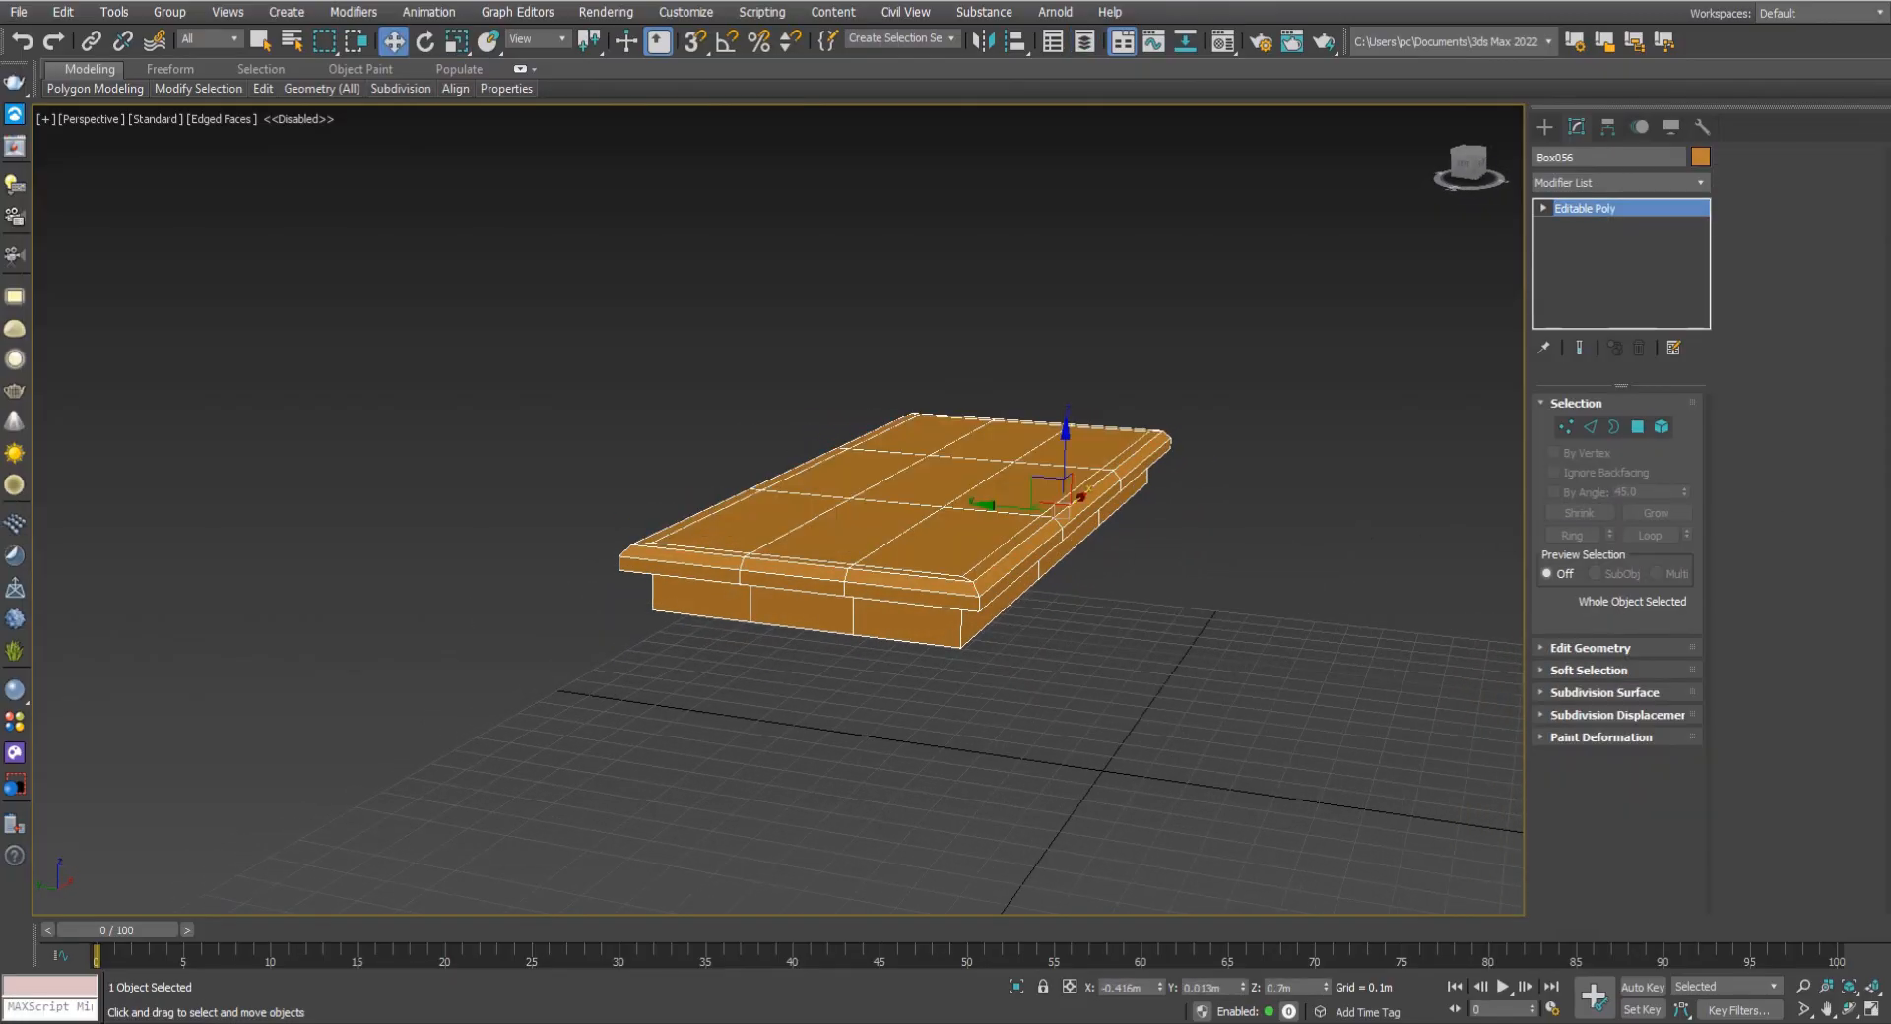
# Create a box on the grid near the table for a leg, about 0.091 by 0.096 m and 0.227 m high.
pyautogui.click(1544, 127)
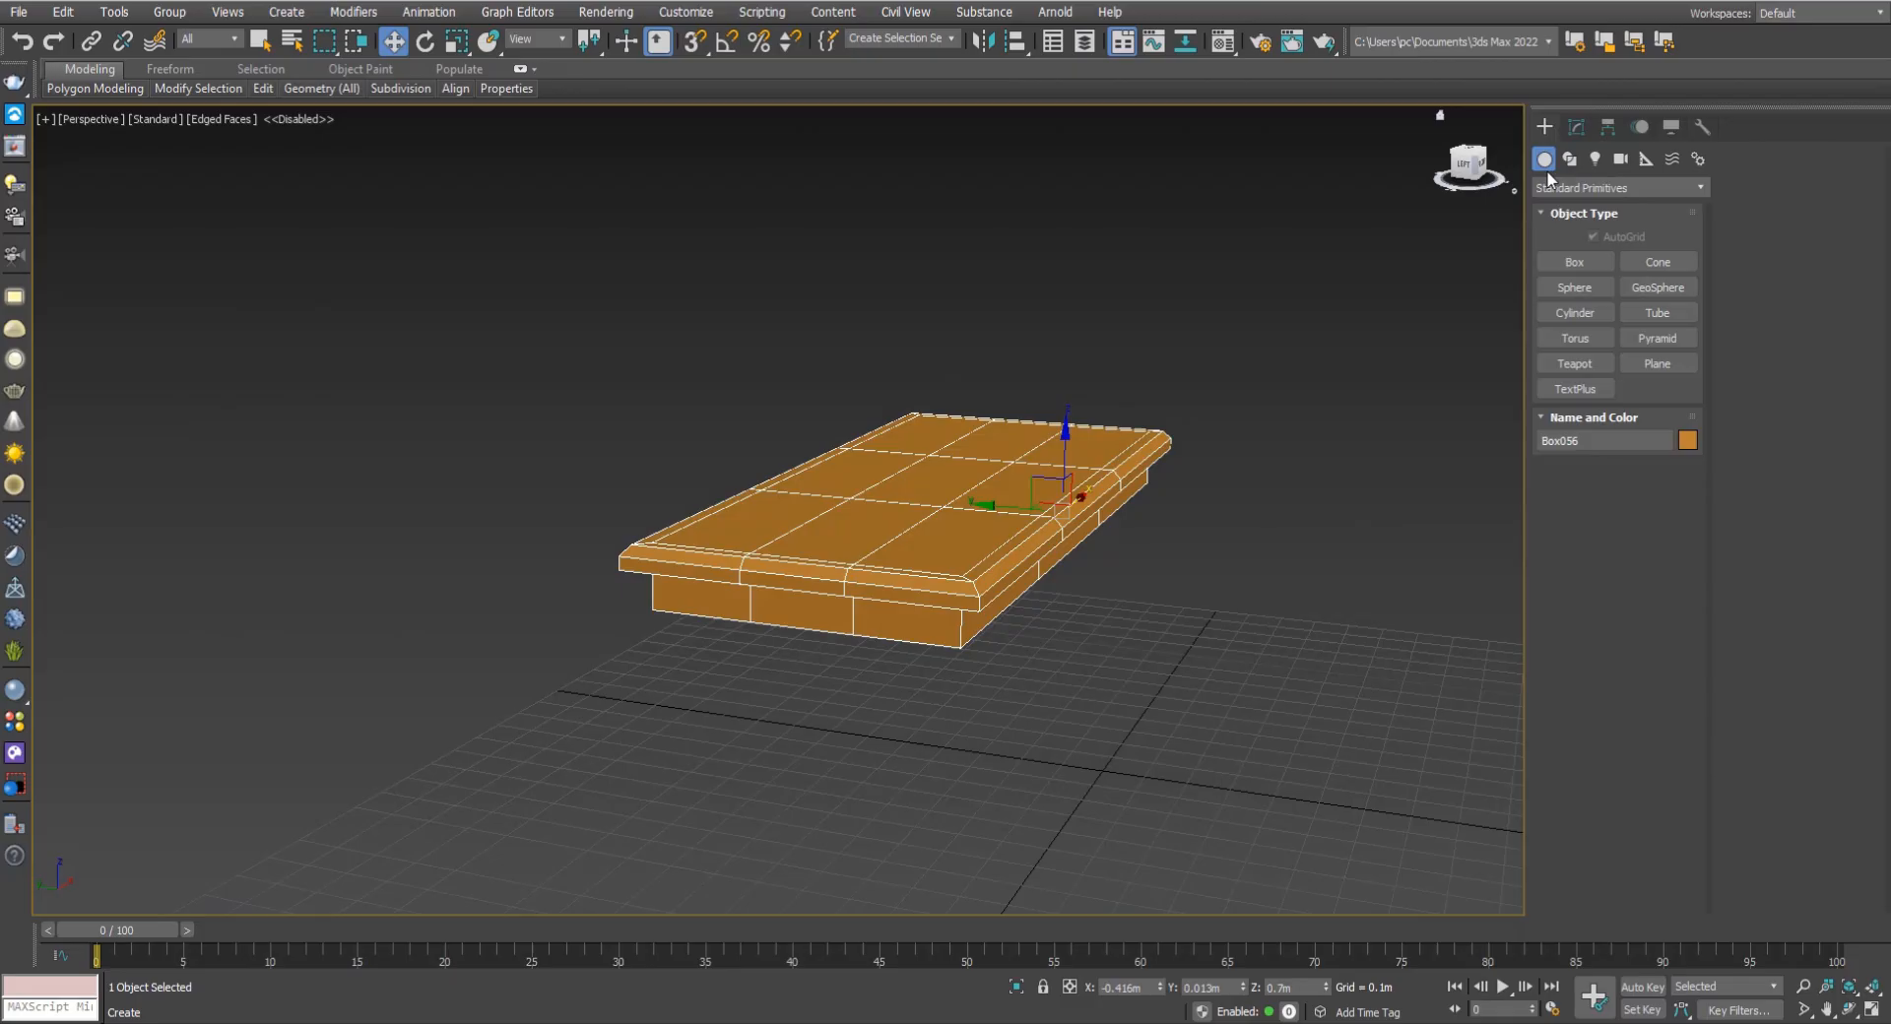
pyautogui.click(1574, 263)
pyautogui.moveTo(912, 806); pyautogui.dragTo(931, 835)
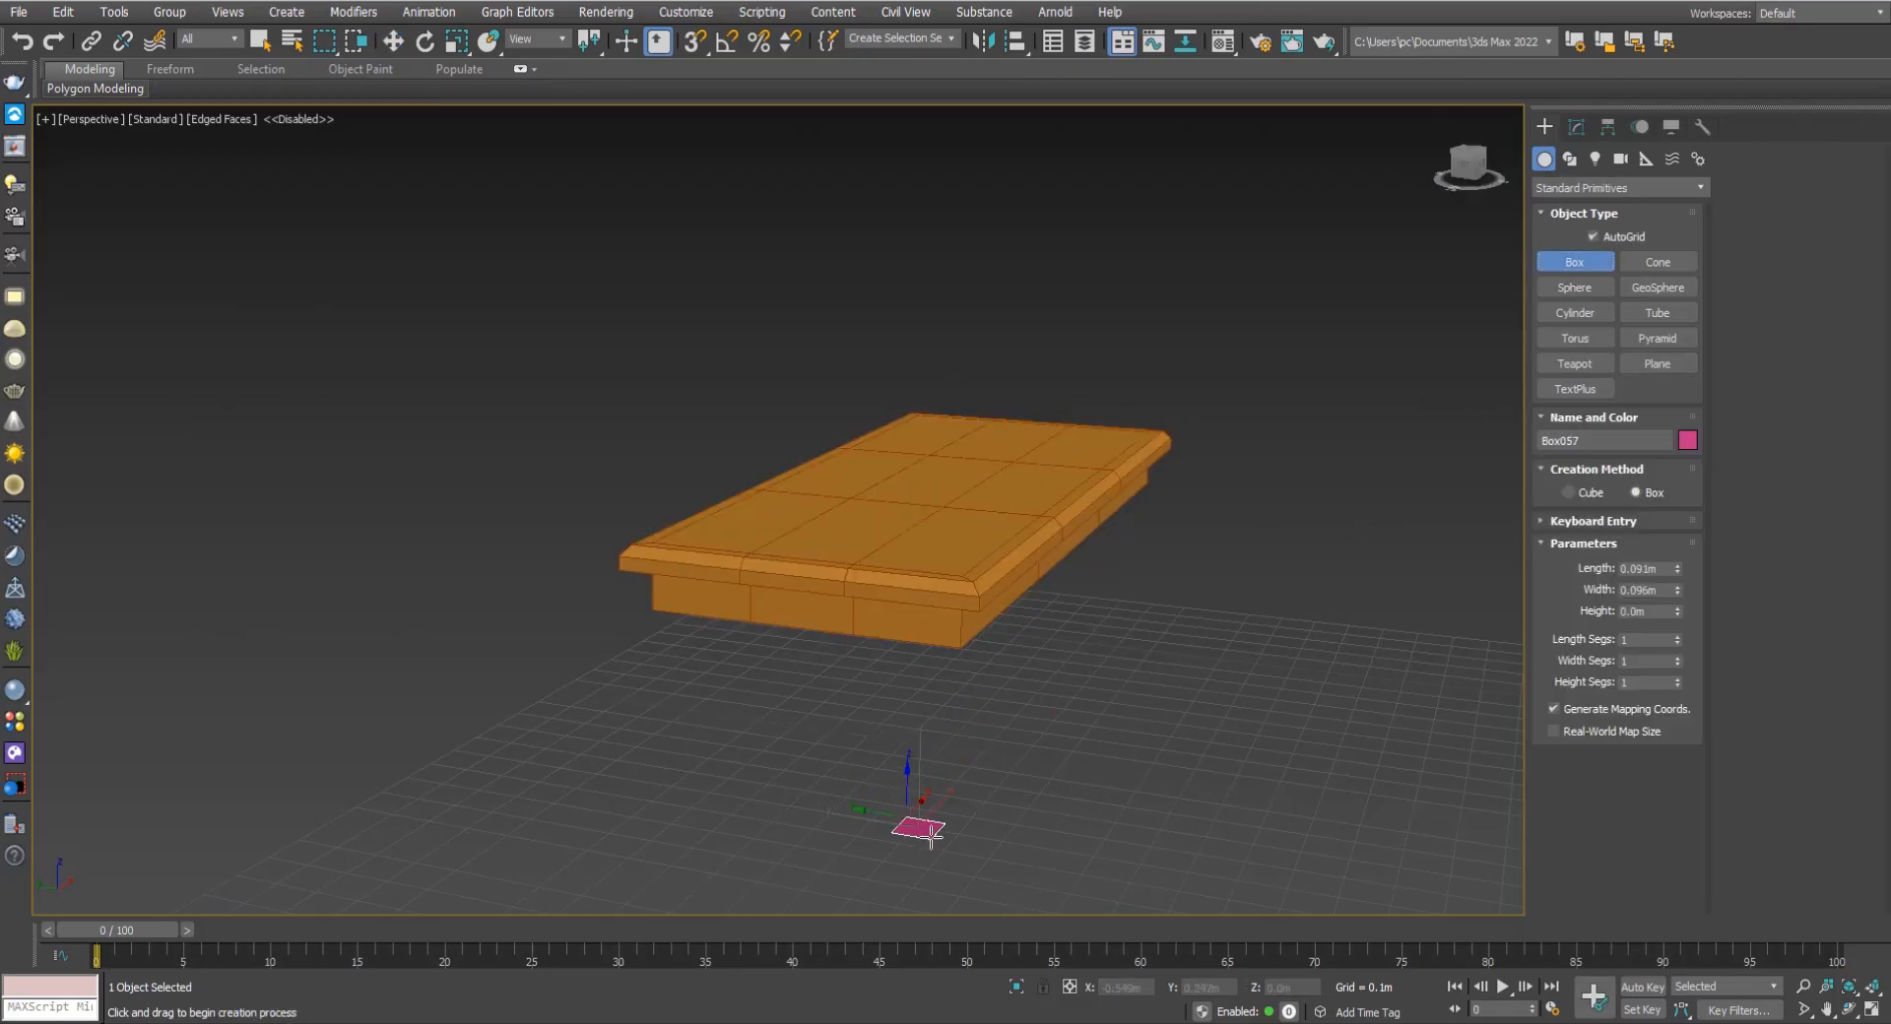
pyautogui.click(917, 730)
pyautogui.press('w')
pyautogui.click(1576, 127)
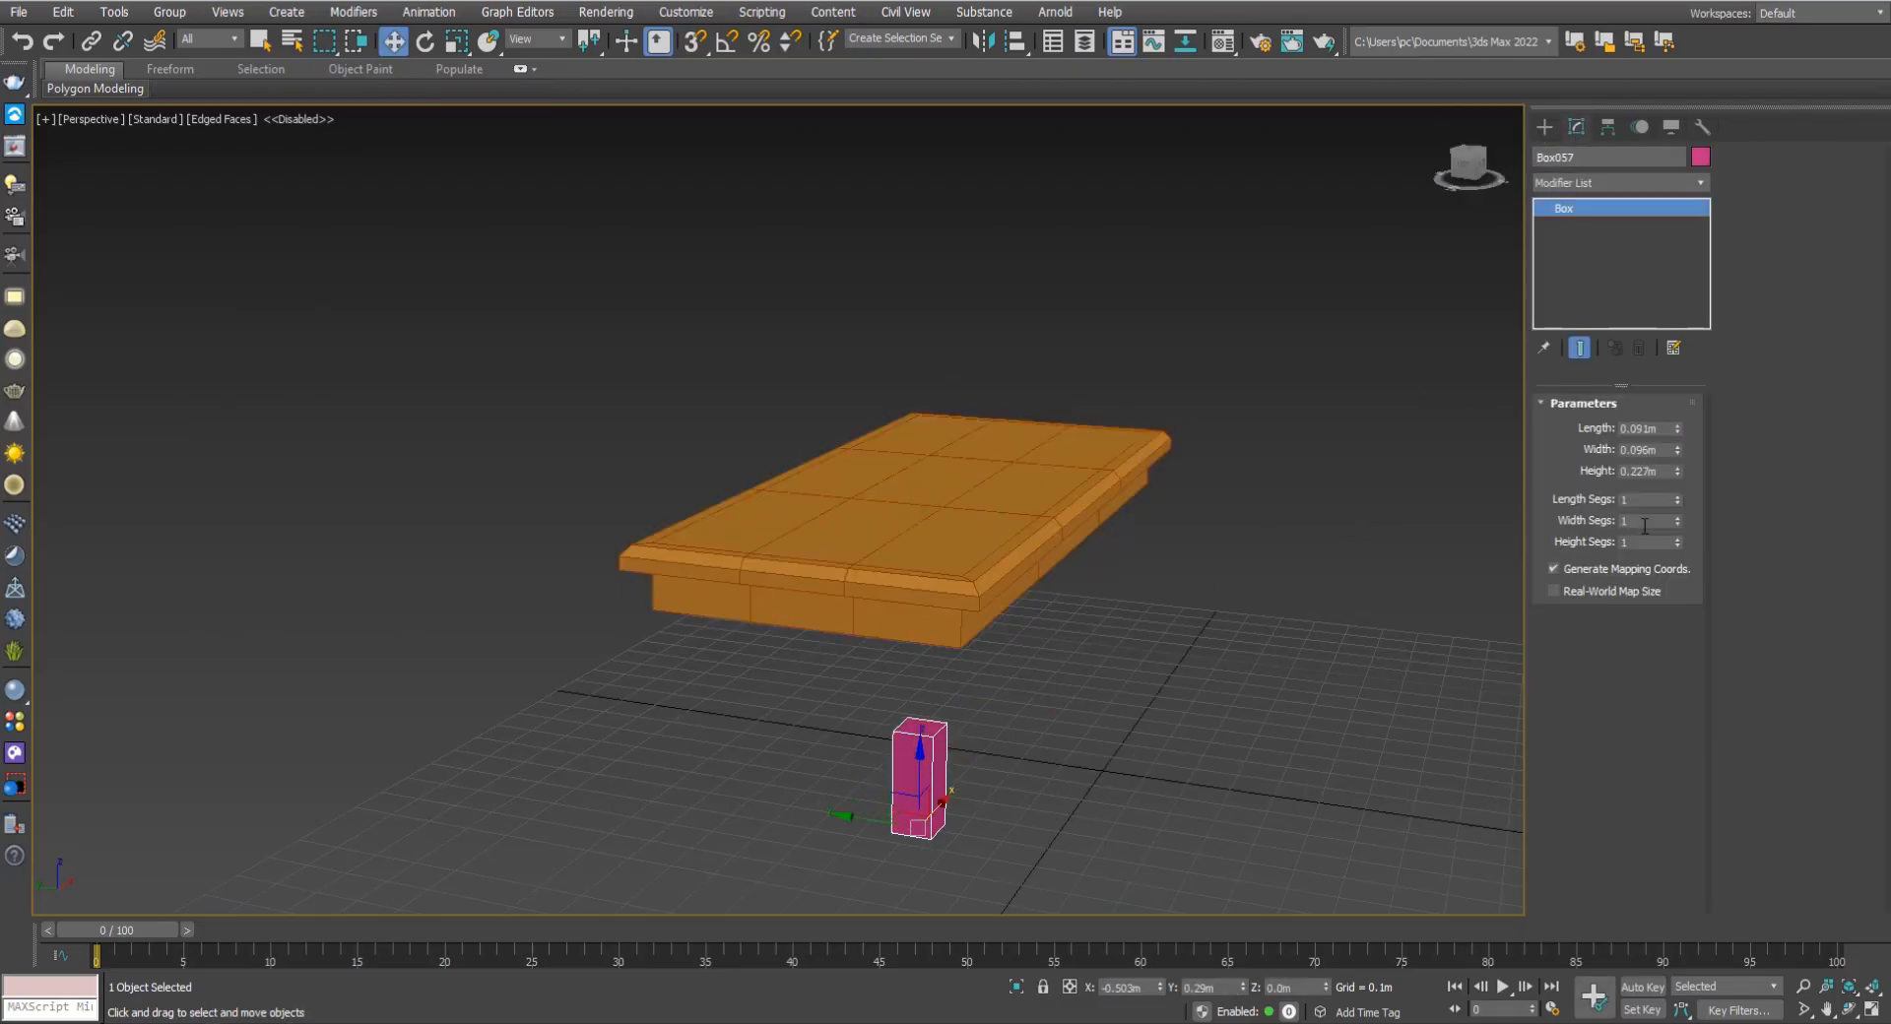
# Set the leg box's height to 0.7 m and both its width and length to 0.06 m.
pyautogui.doubleClick(1662, 471)
pyautogui.press('Return')
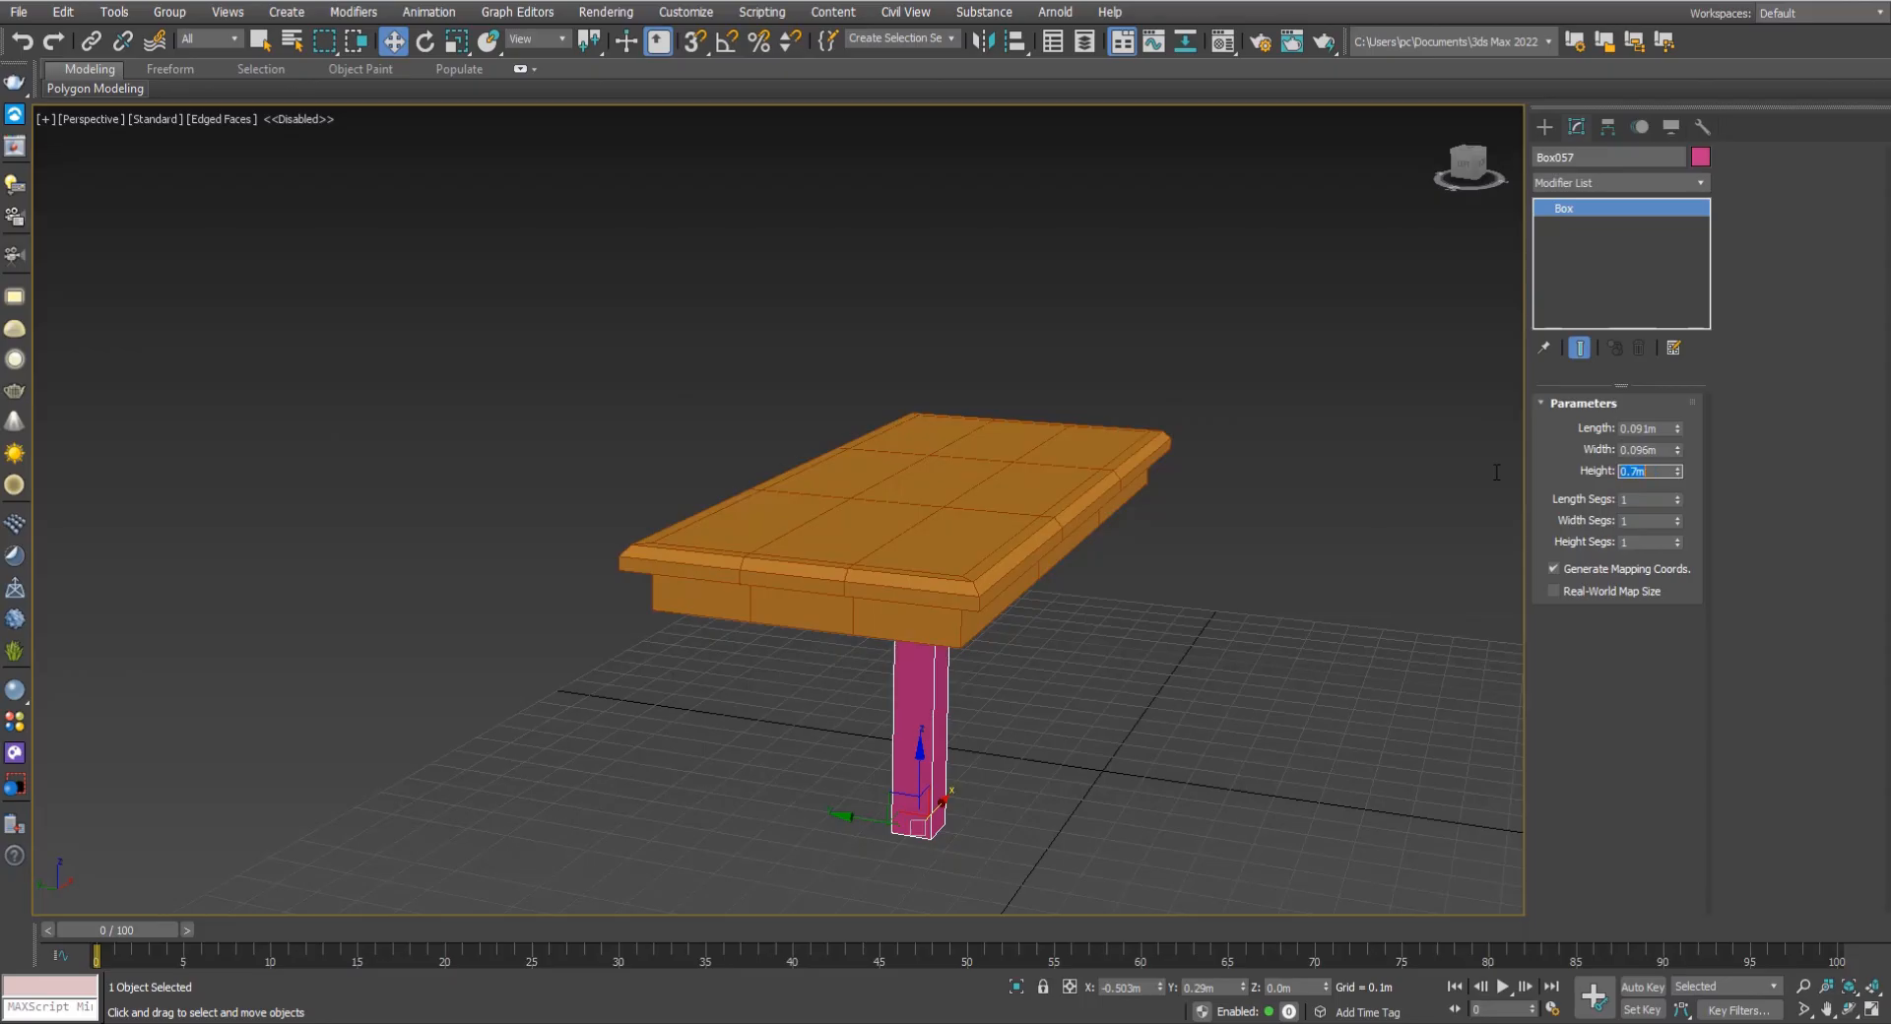
pyautogui.hotkey('shift', 'Tab')
pyautogui.press('Return')
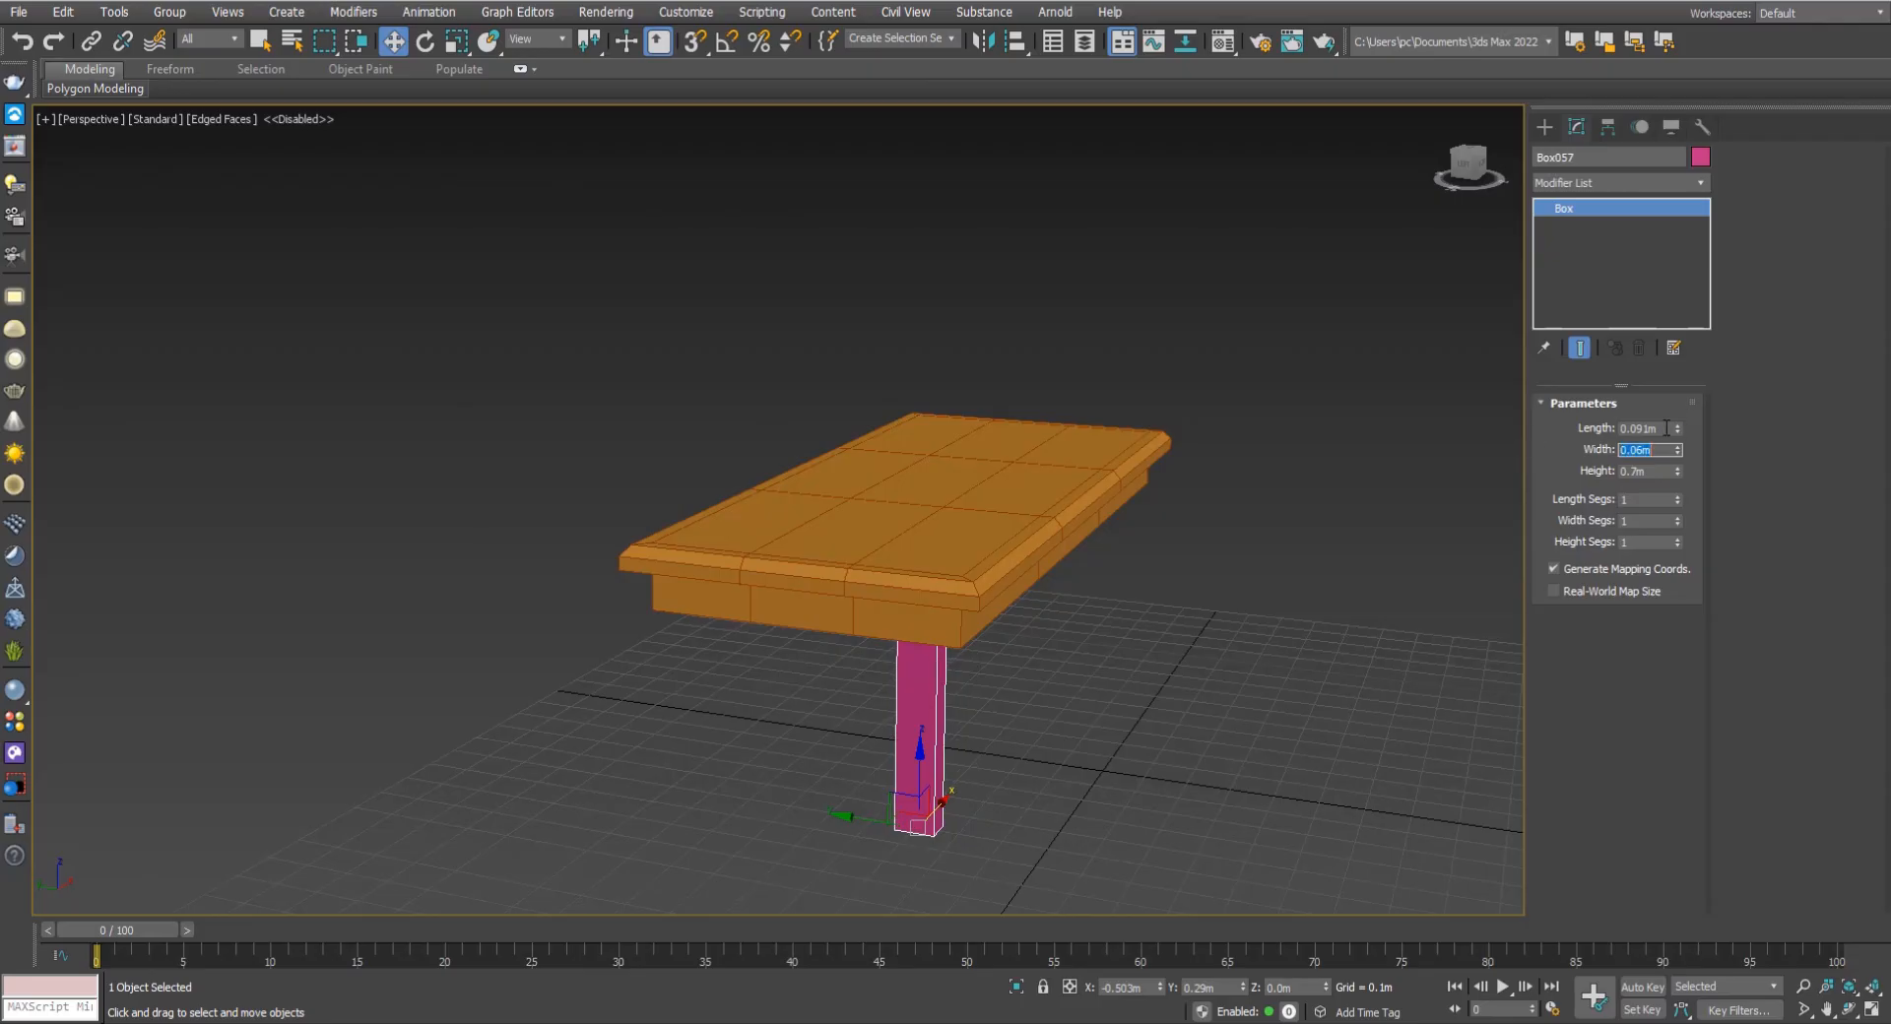
pyautogui.hotkey('shift', 'Tab')
pyautogui.write('0.06')
pyautogui.press('Return')
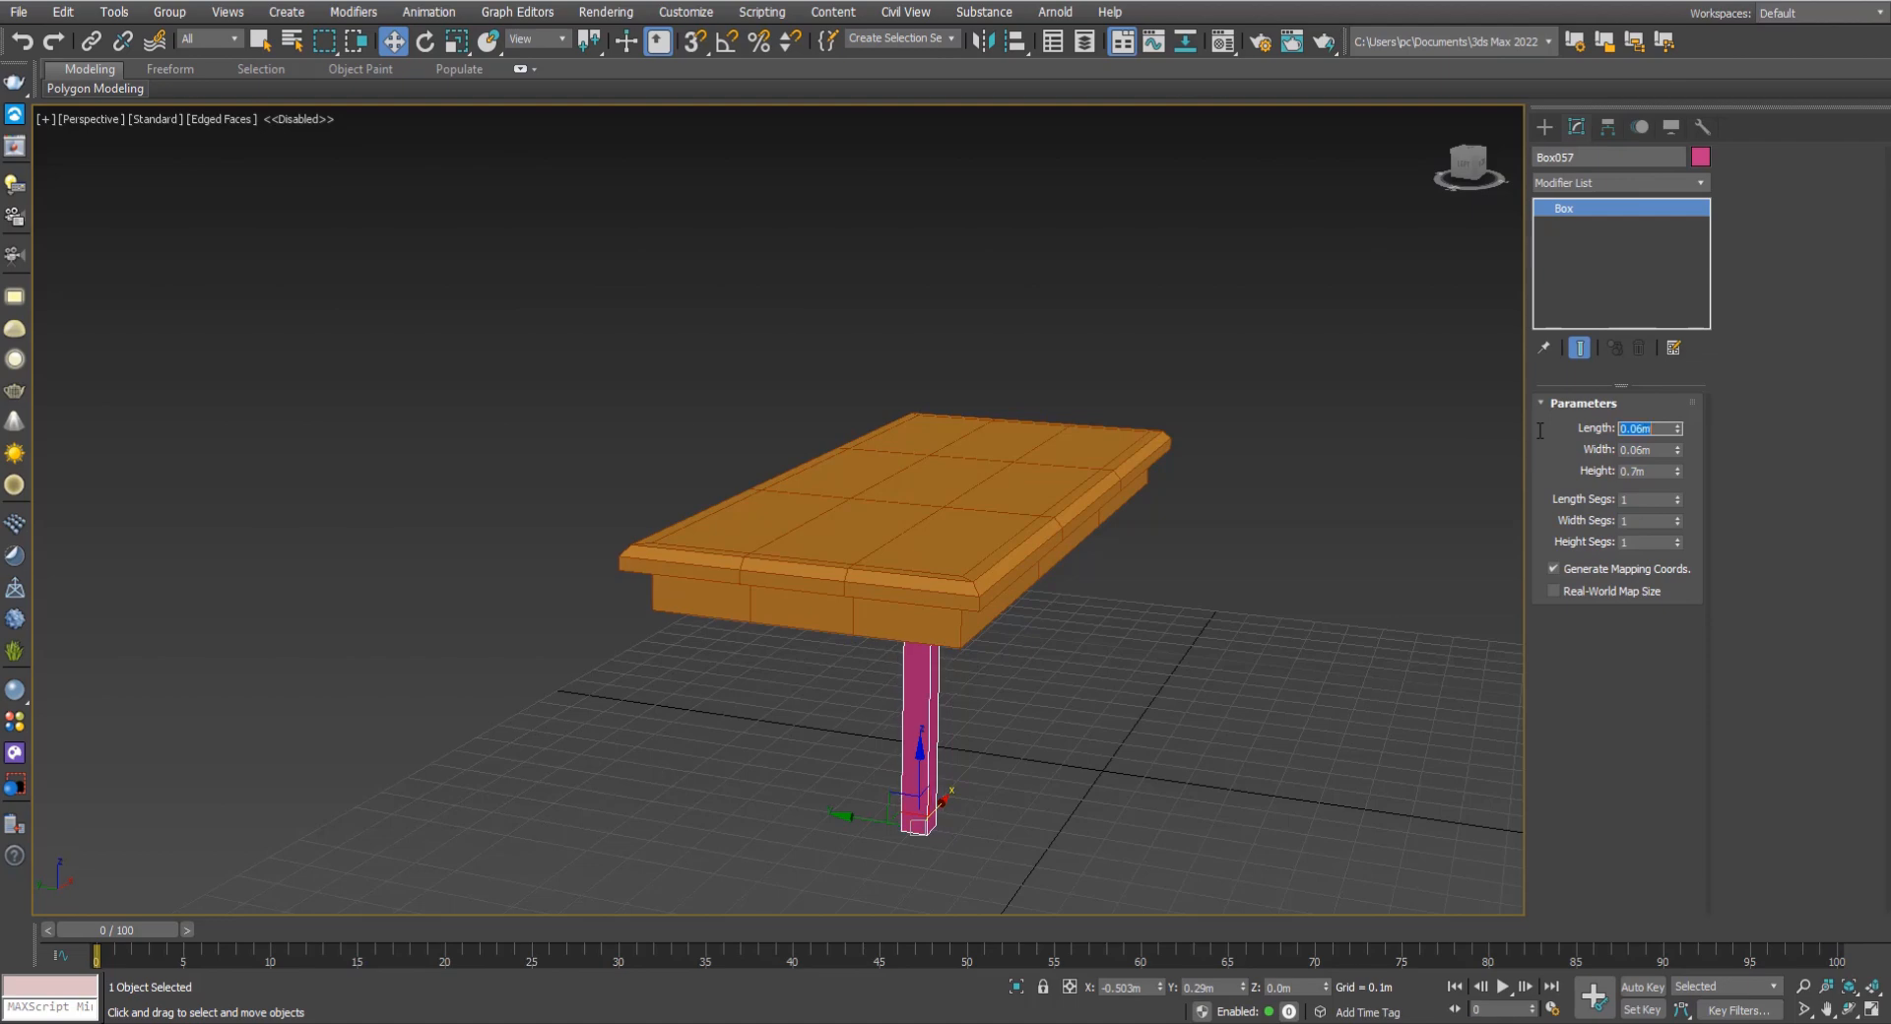
# Move the leg under the tabletop's corner, flush with the apron, at about X -1.138 m, Y 0.027 m.
pyautogui.moveTo(1060, 751); pyautogui.dragTo(1025, 683, button='middle')
pyautogui.keyDown('alt'); pyautogui.moveTo(899, 726); pyautogui.dragTo(937, 700, button='middle'); pyautogui.keyUp('alt')
pyautogui.moveTo(937, 701); pyautogui.dragTo(643, 677)
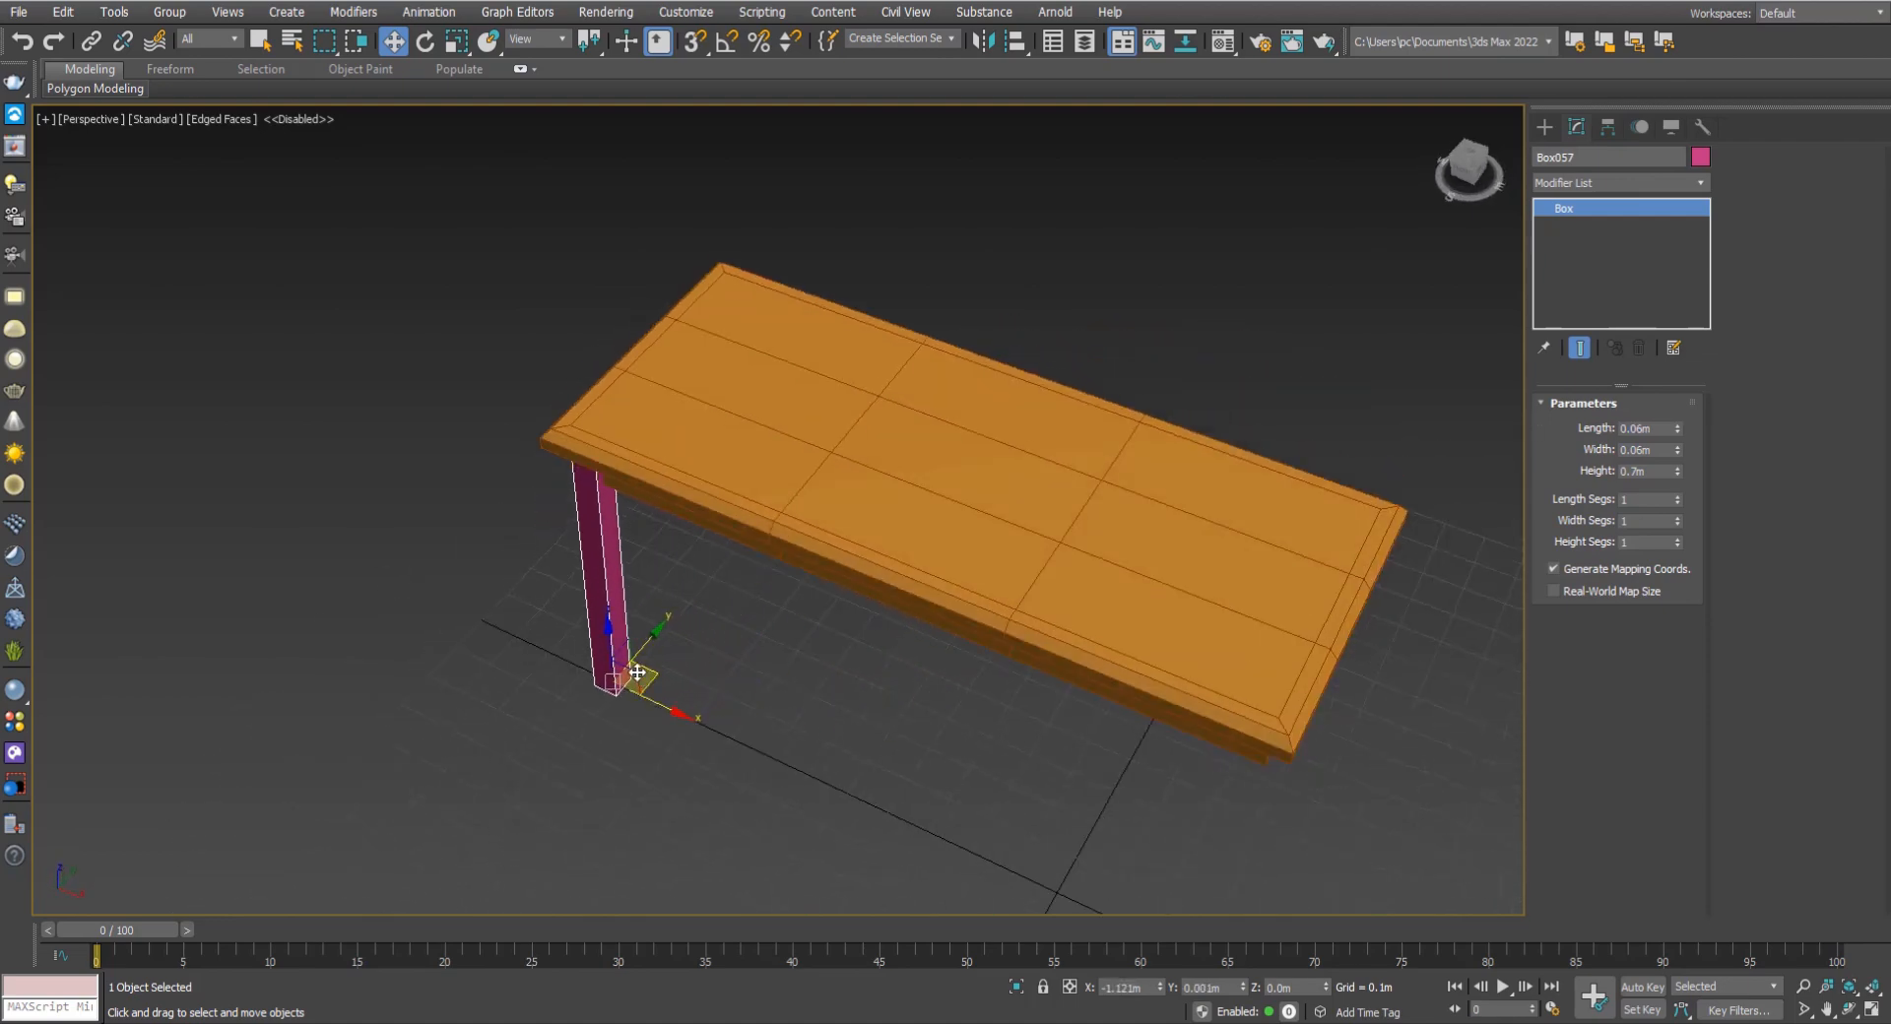
pyautogui.keyDown('alt'); pyautogui.moveTo(643, 676); pyautogui.dragTo(602, 694, button='middle'); pyautogui.keyUp('alt')
pyautogui.scroll(4, 644, 678)
pyautogui.moveTo(603, 694); pyautogui.dragTo(668, 812, button='middle')
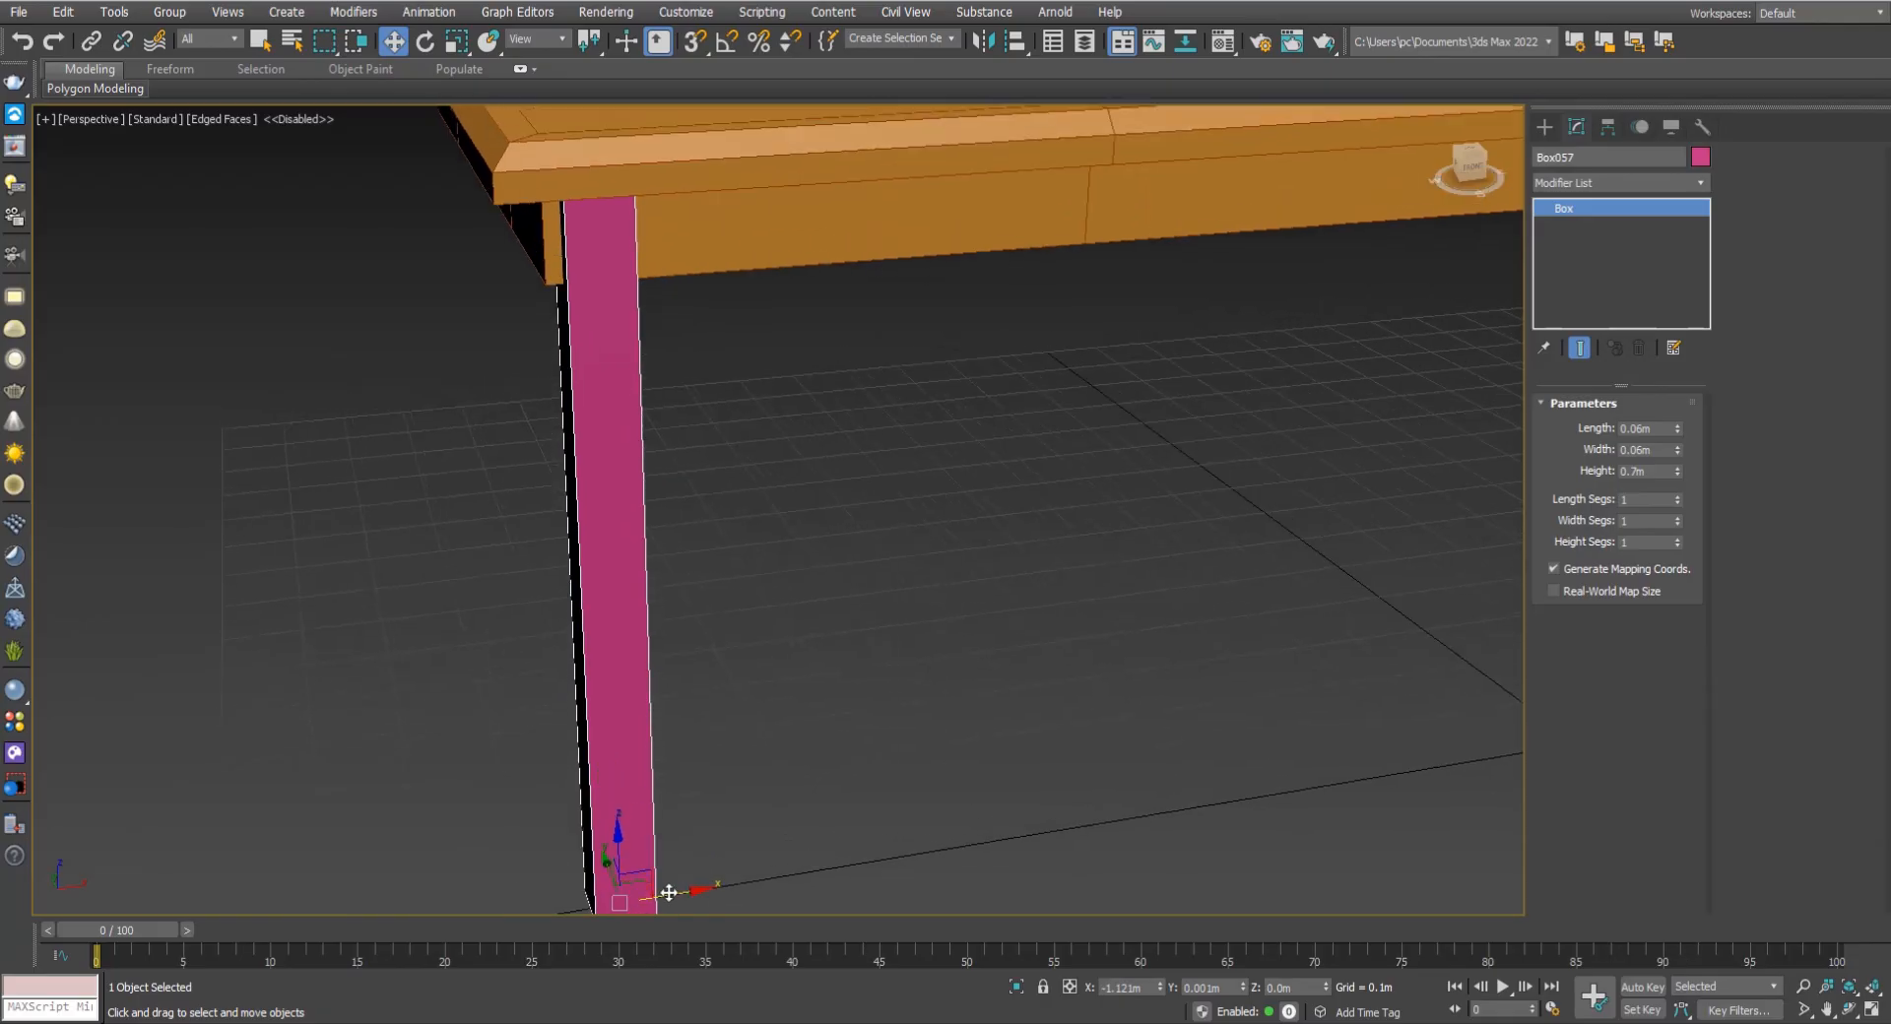
pyautogui.moveTo(667, 893); pyautogui.dragTo(650, 896)
pyautogui.moveTo(664, 884); pyautogui.dragTo(621, 886, button='middle')
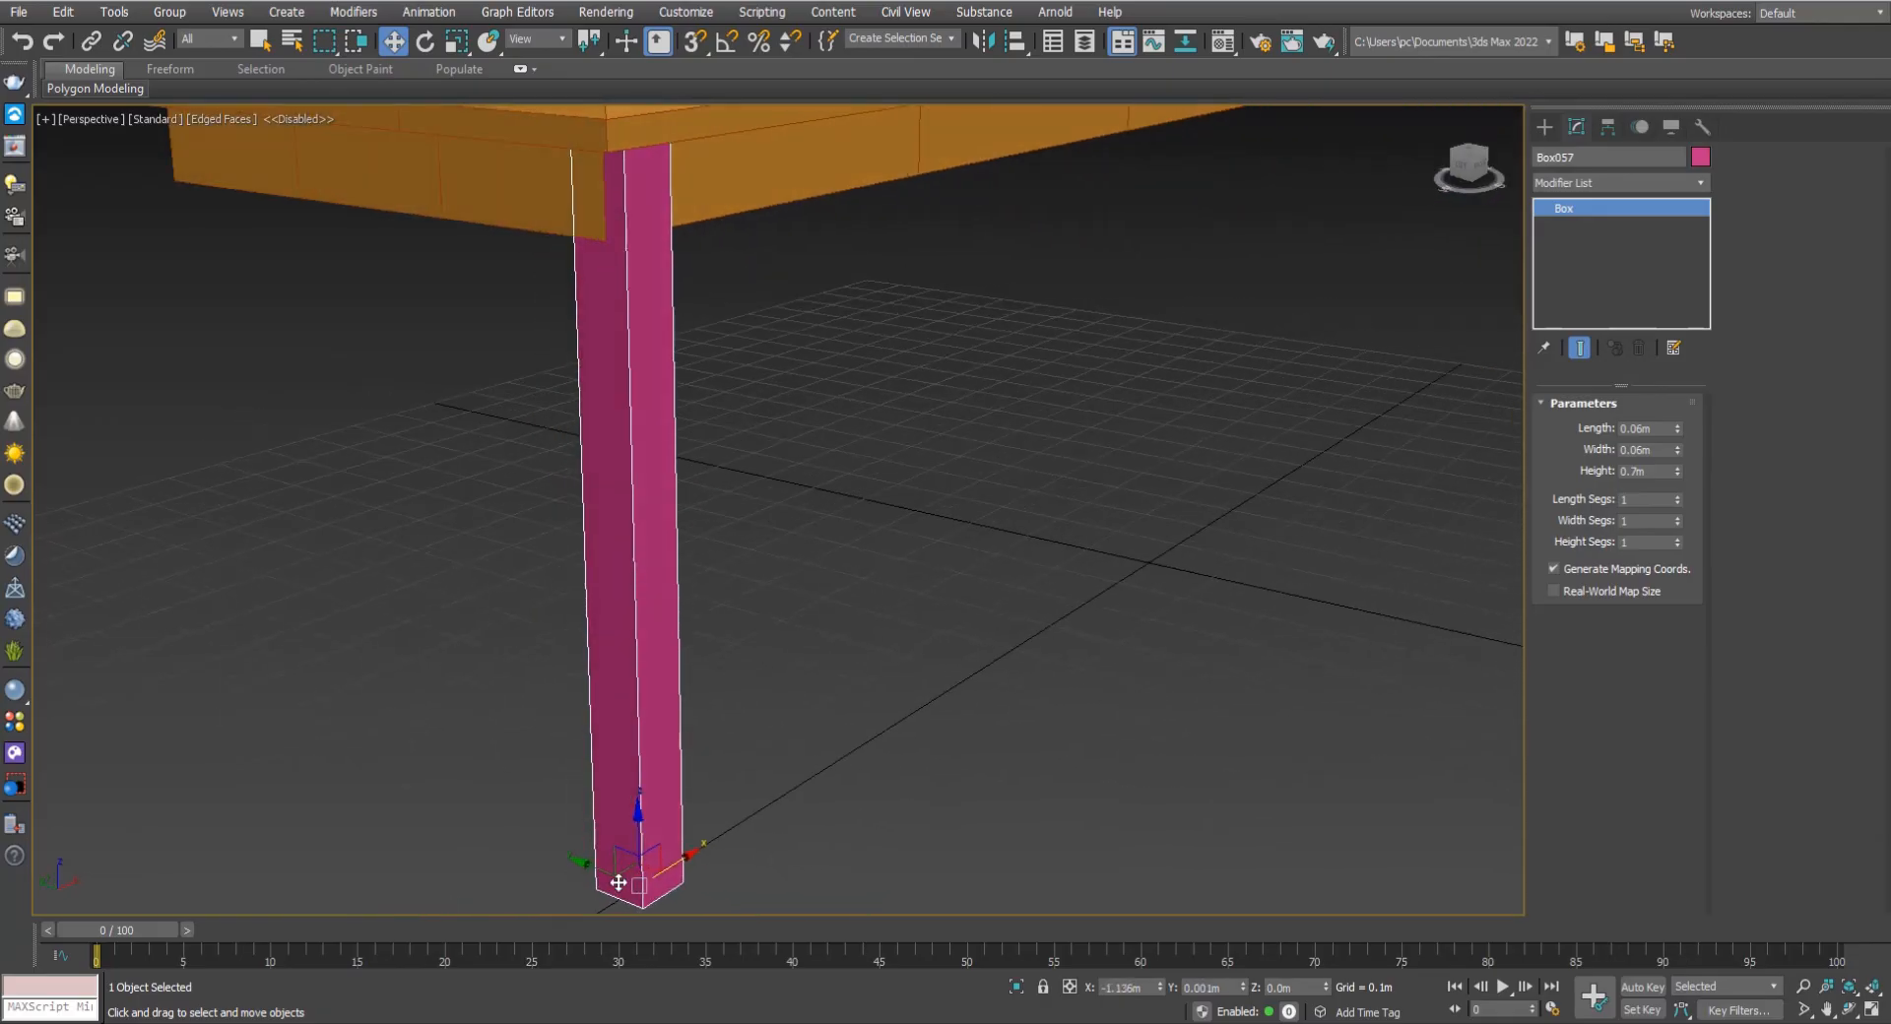
pyautogui.moveTo(595, 877); pyautogui.dragTo(572, 871)
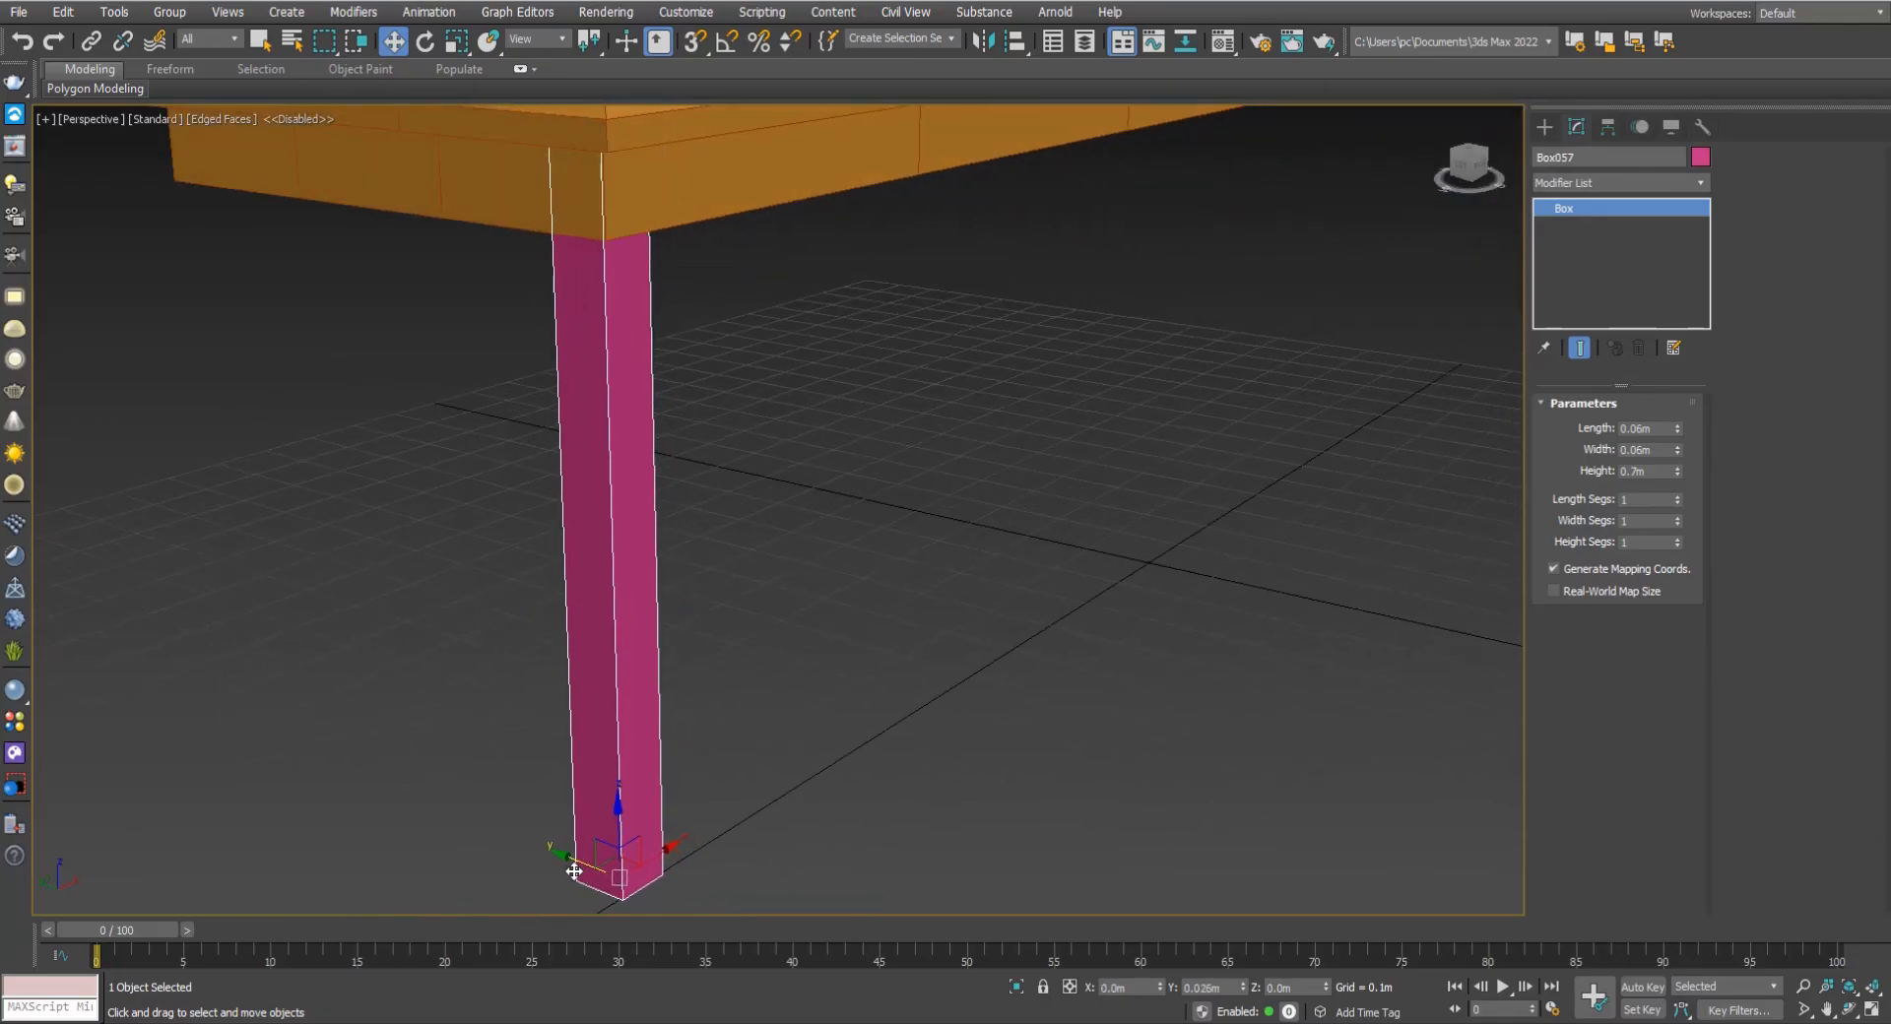
pyautogui.keyDown('alt'); pyautogui.moveTo(784, 725); pyautogui.dragTo(685, 675, button='middle'); pyautogui.keyUp('alt')
# Convert the leg to Editable Poly and give it the same orange object color as the tabletop.
pyautogui.rightClick(686, 676)
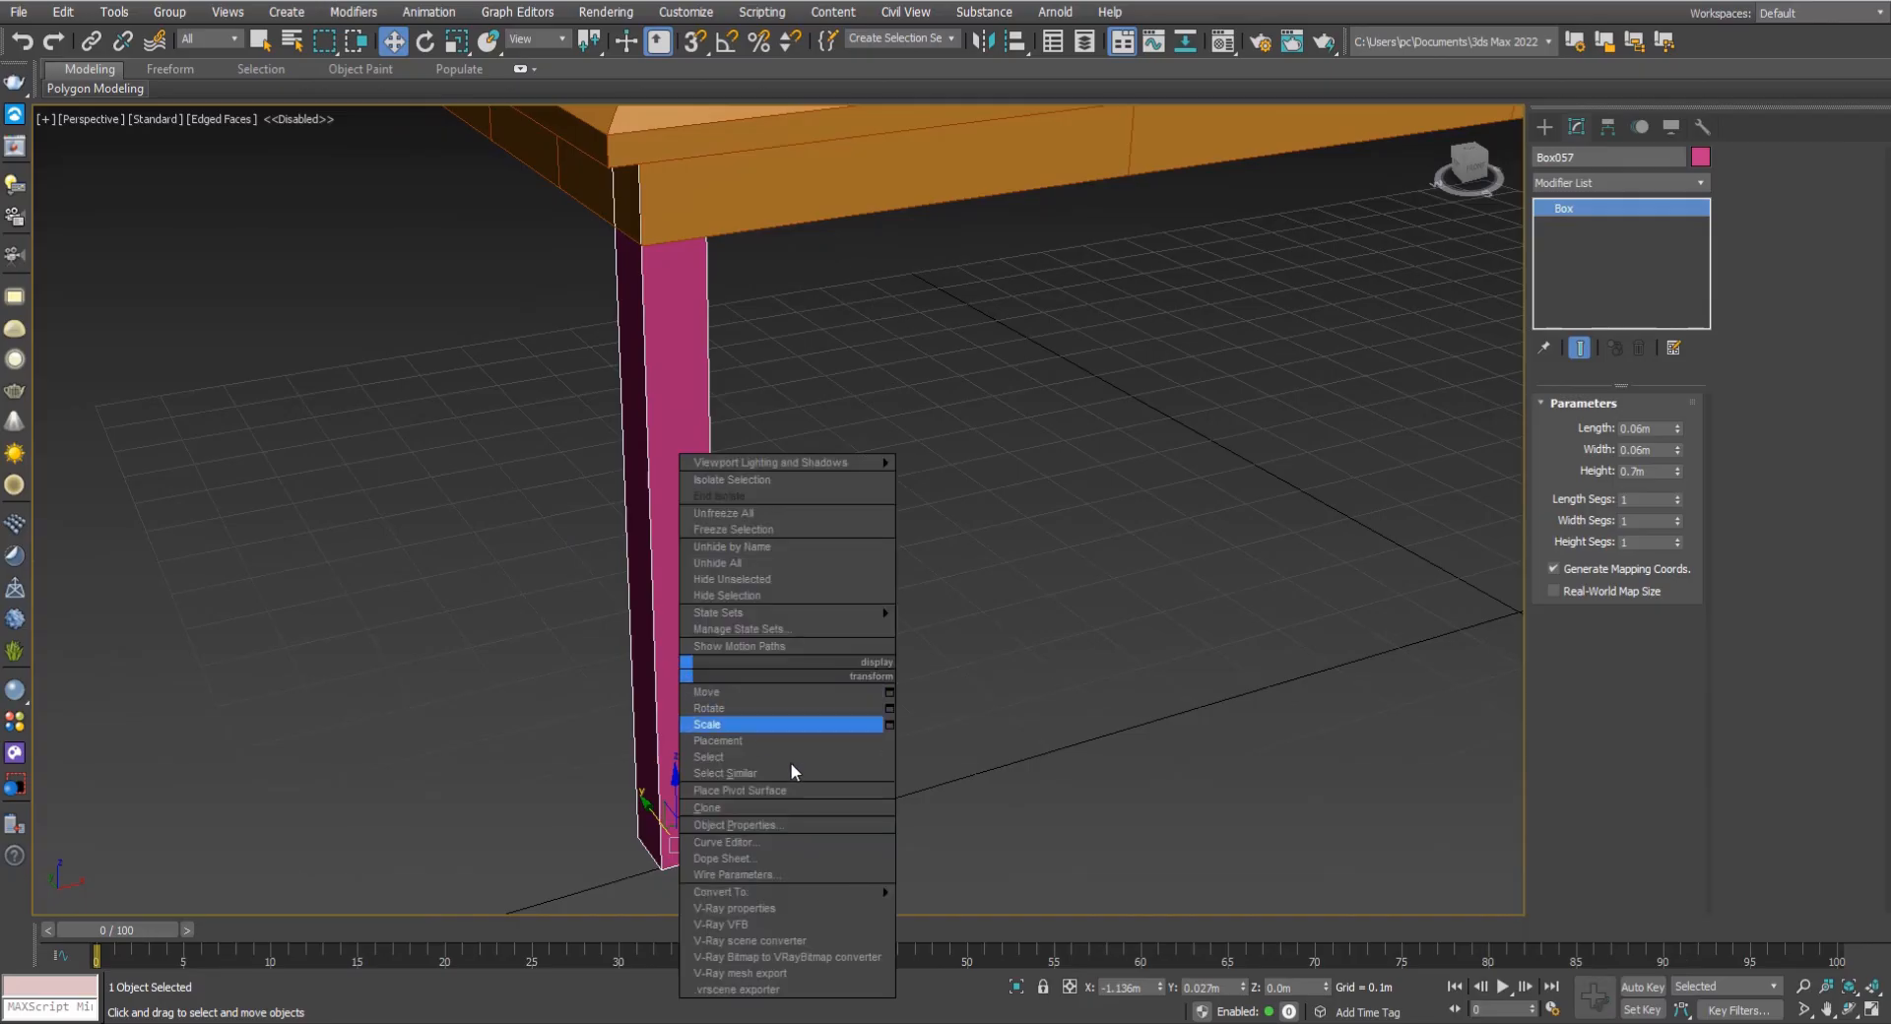
pyautogui.moveTo(803, 876)
pyautogui.click(948, 907)
pyautogui.moveTo(789, 746); pyautogui.dragTo(818, 736, button='middle')
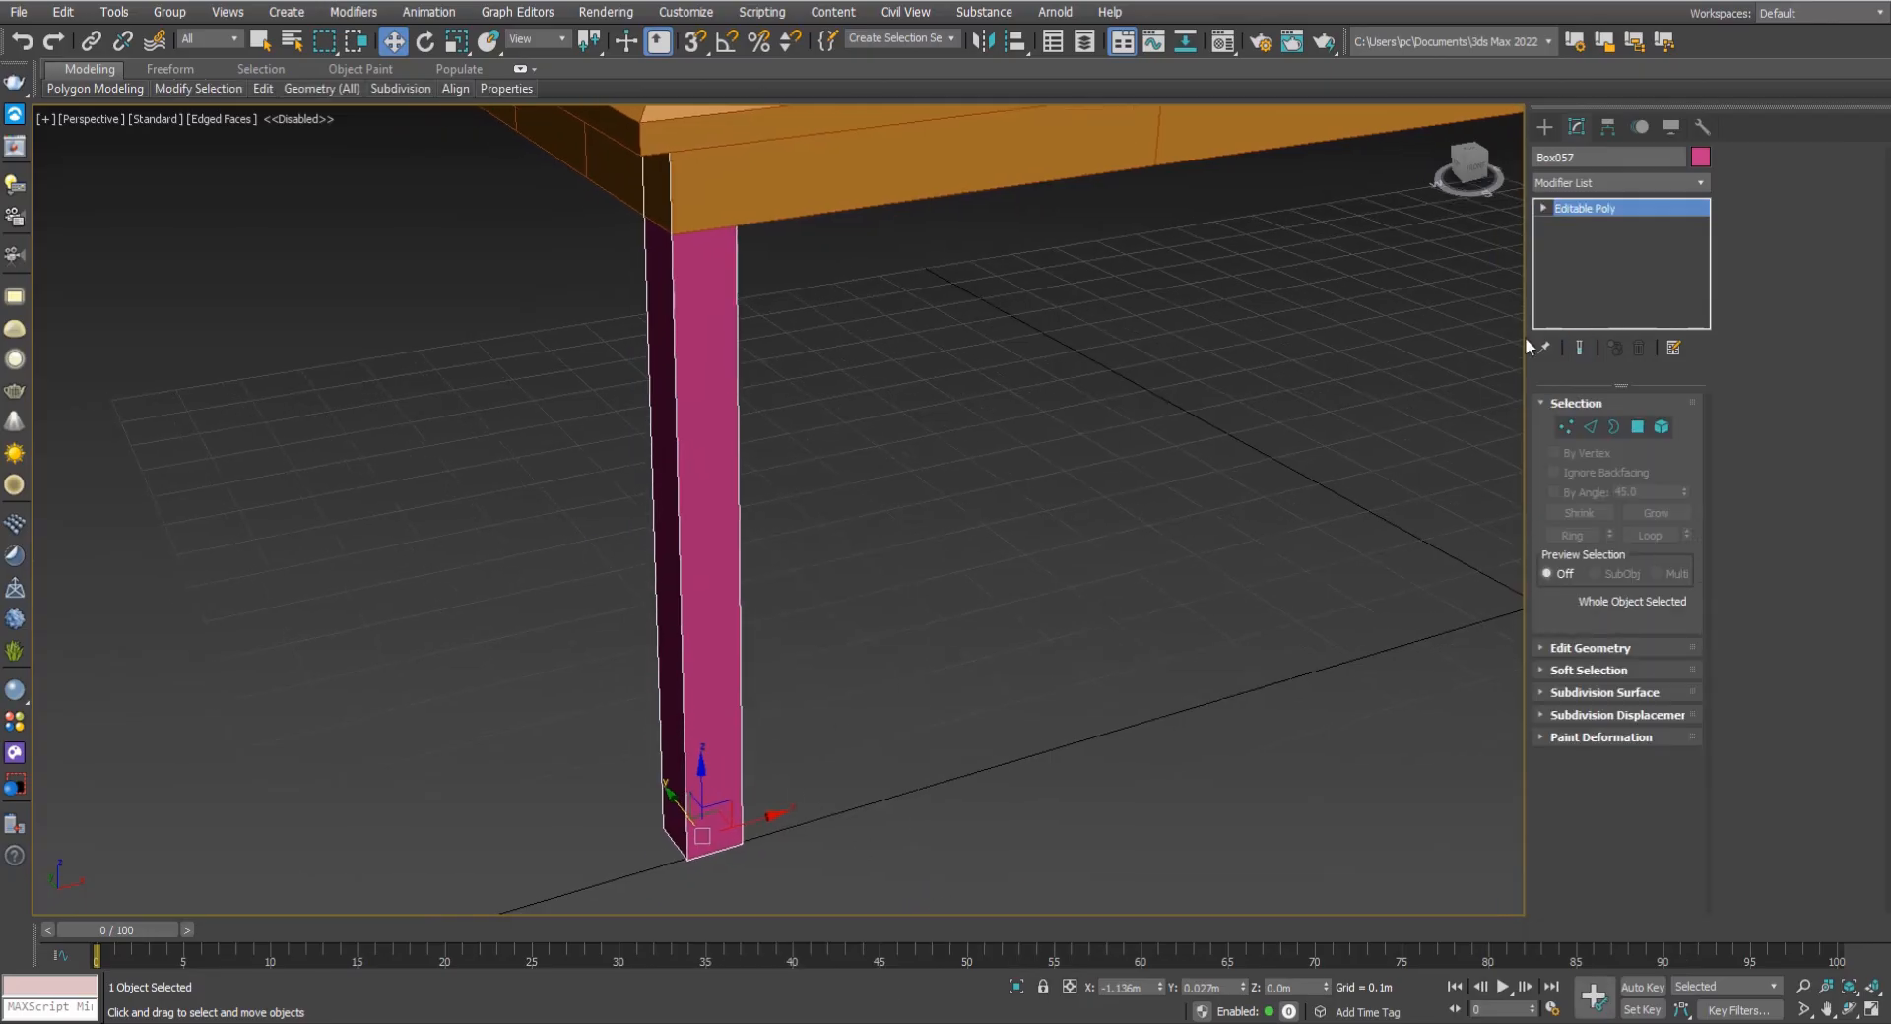
pyautogui.click(1700, 158)
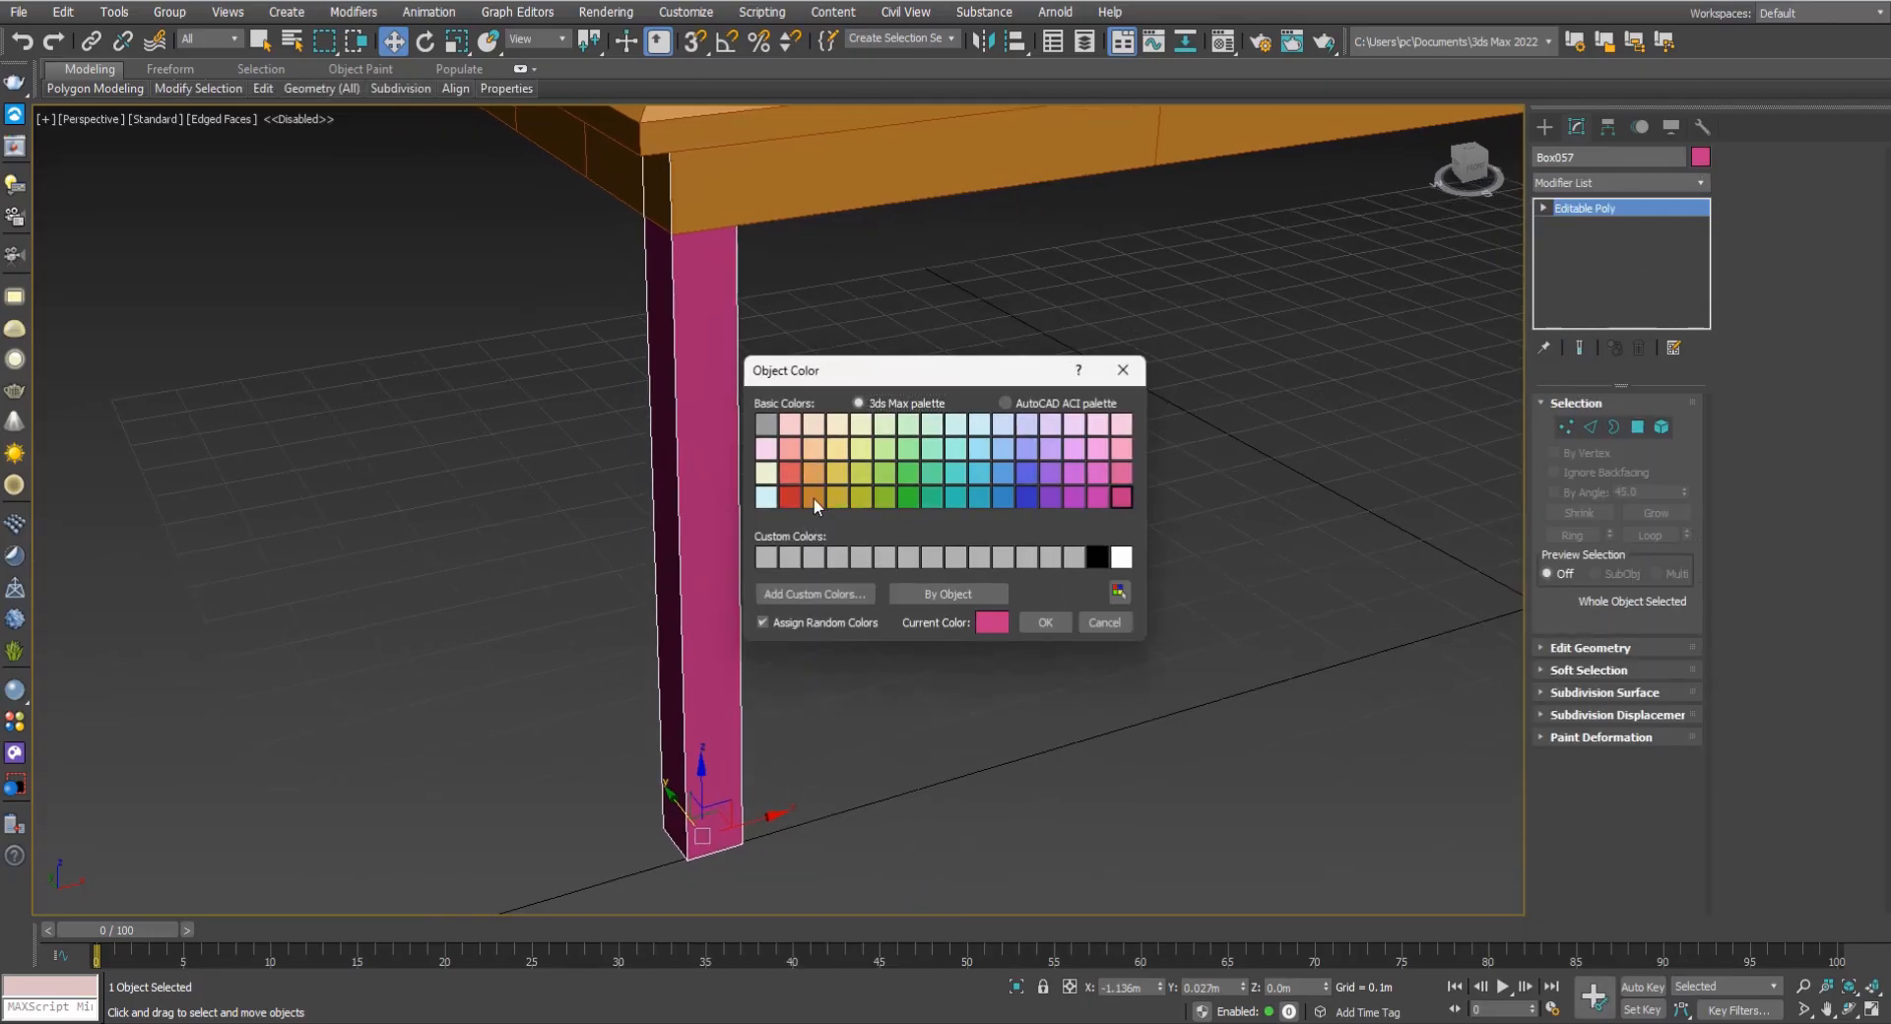
pyautogui.click(814, 497)
pyautogui.click(1046, 623)
pyautogui.keyDown('alt'); pyautogui.moveTo(718, 683); pyautogui.dragTo(722, 622, button='middle'); pyautogui.keyUp('alt')
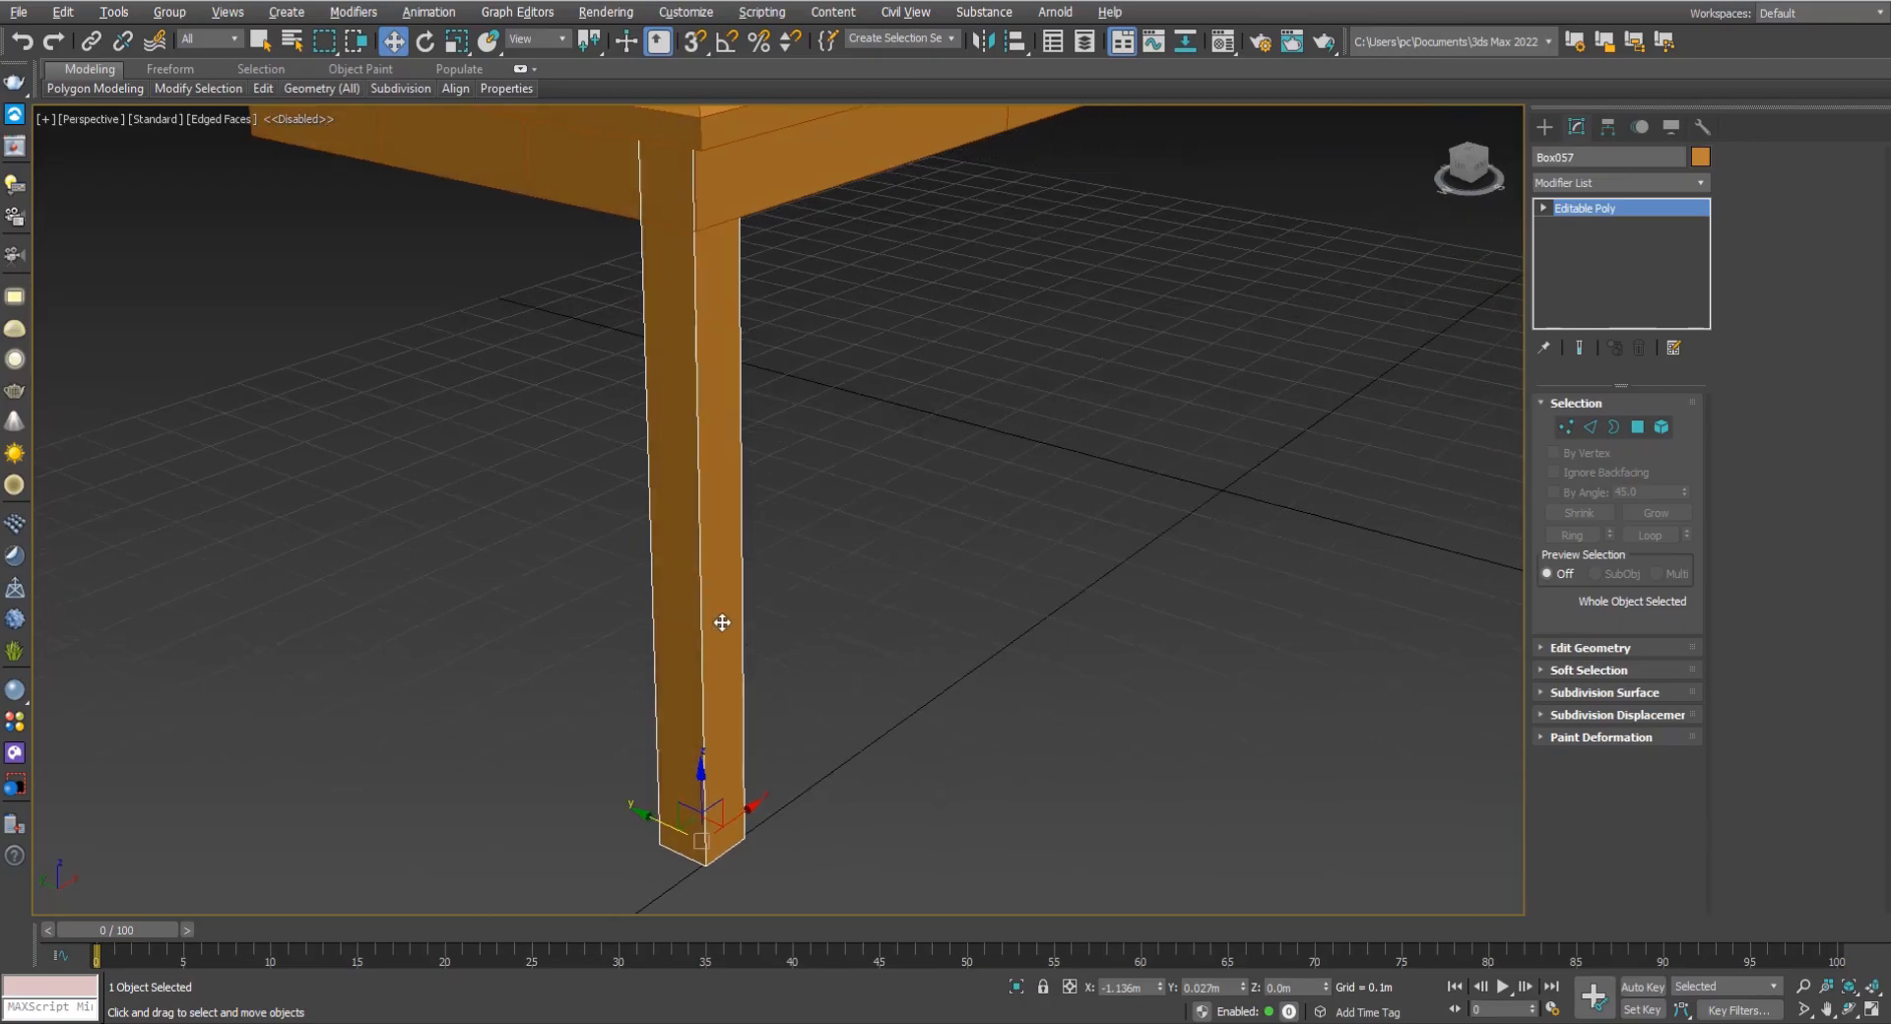
# Enter the leg's edge level and place the expanded Edit Edges rollout directly beneath the Selection rollout.
pyautogui.click(1590, 428)
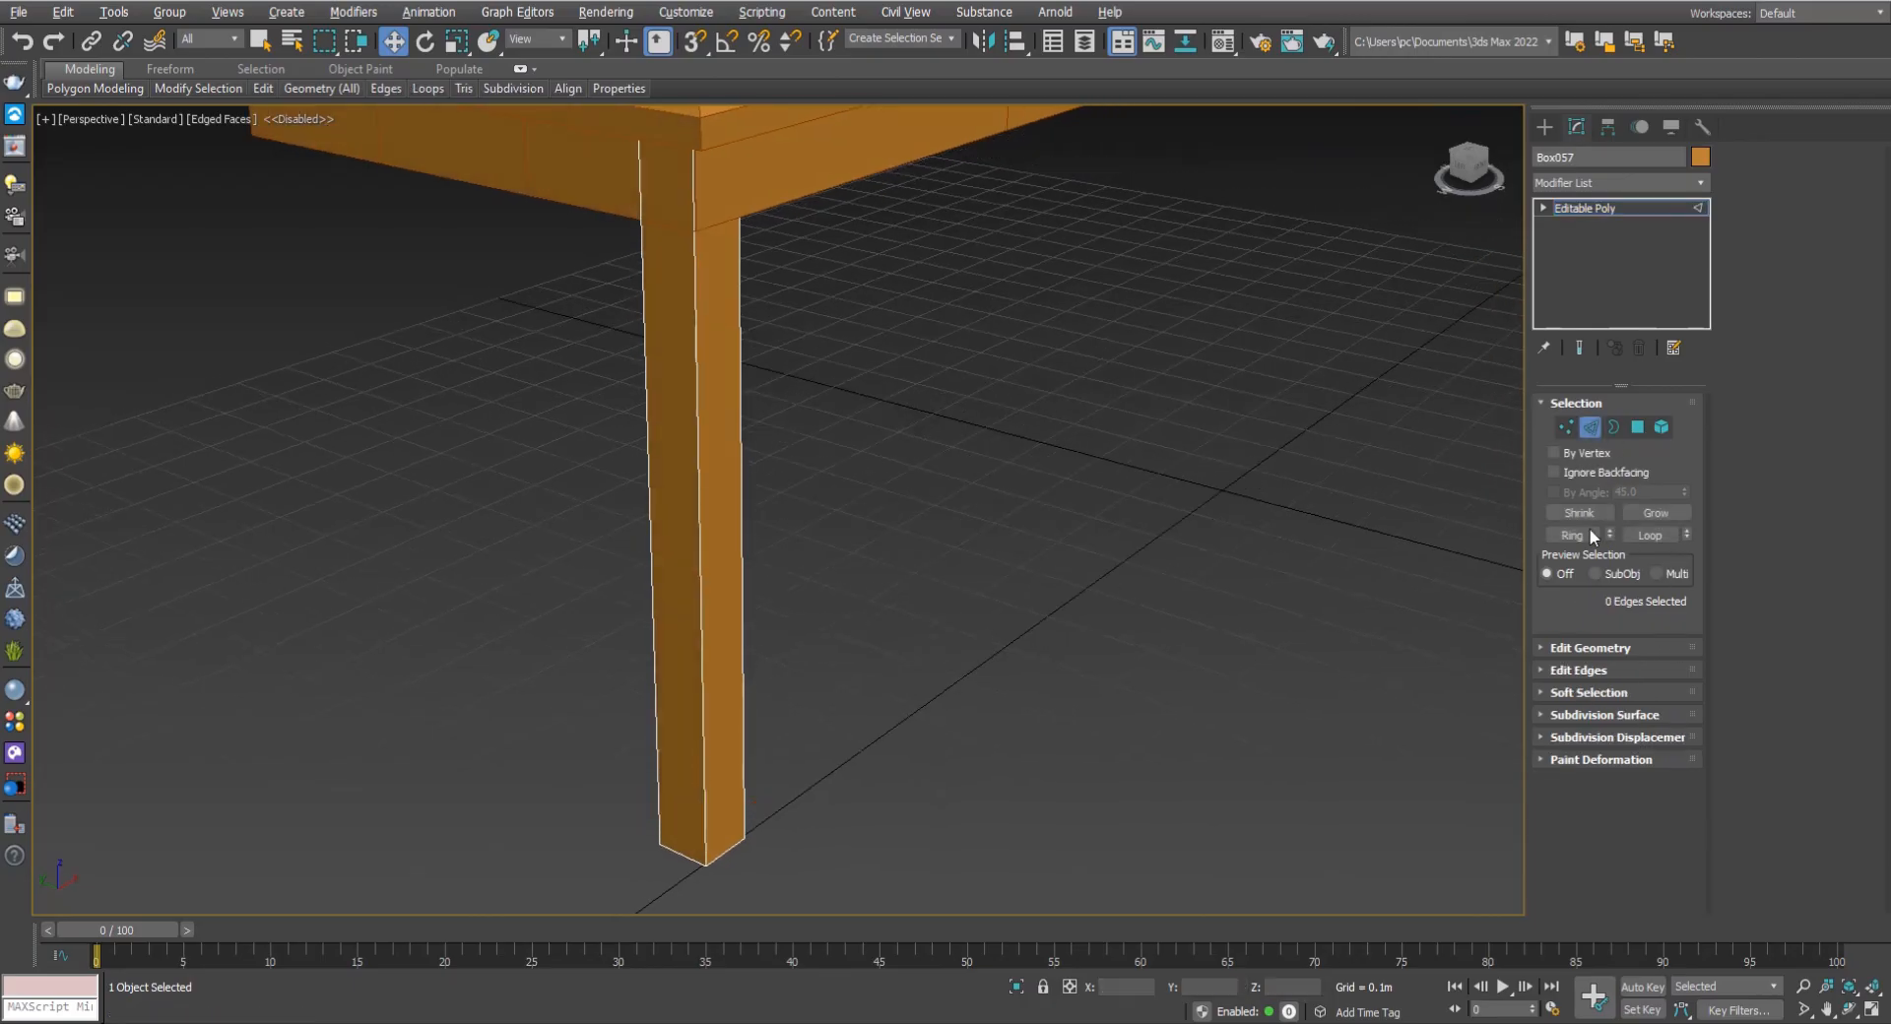
pyautogui.click(1582, 670)
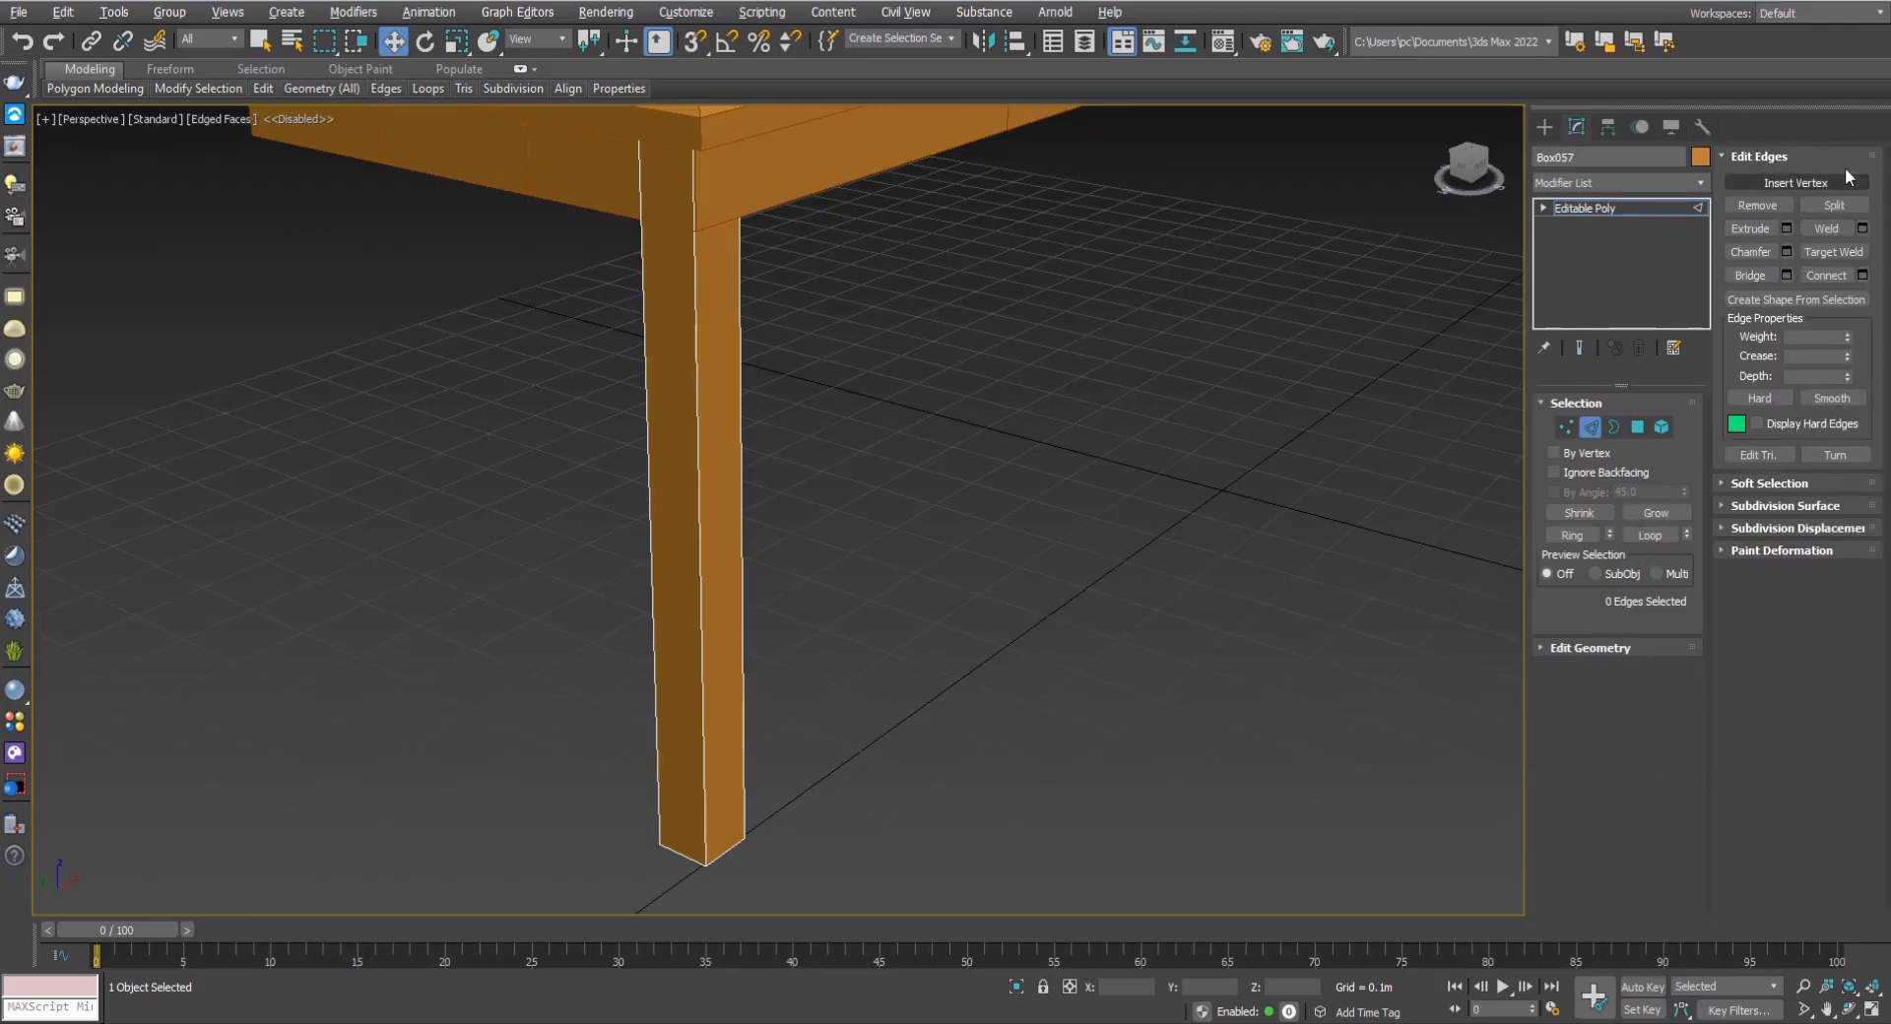
pyautogui.moveTo(1872, 156); pyautogui.dragTo(1688, 646)
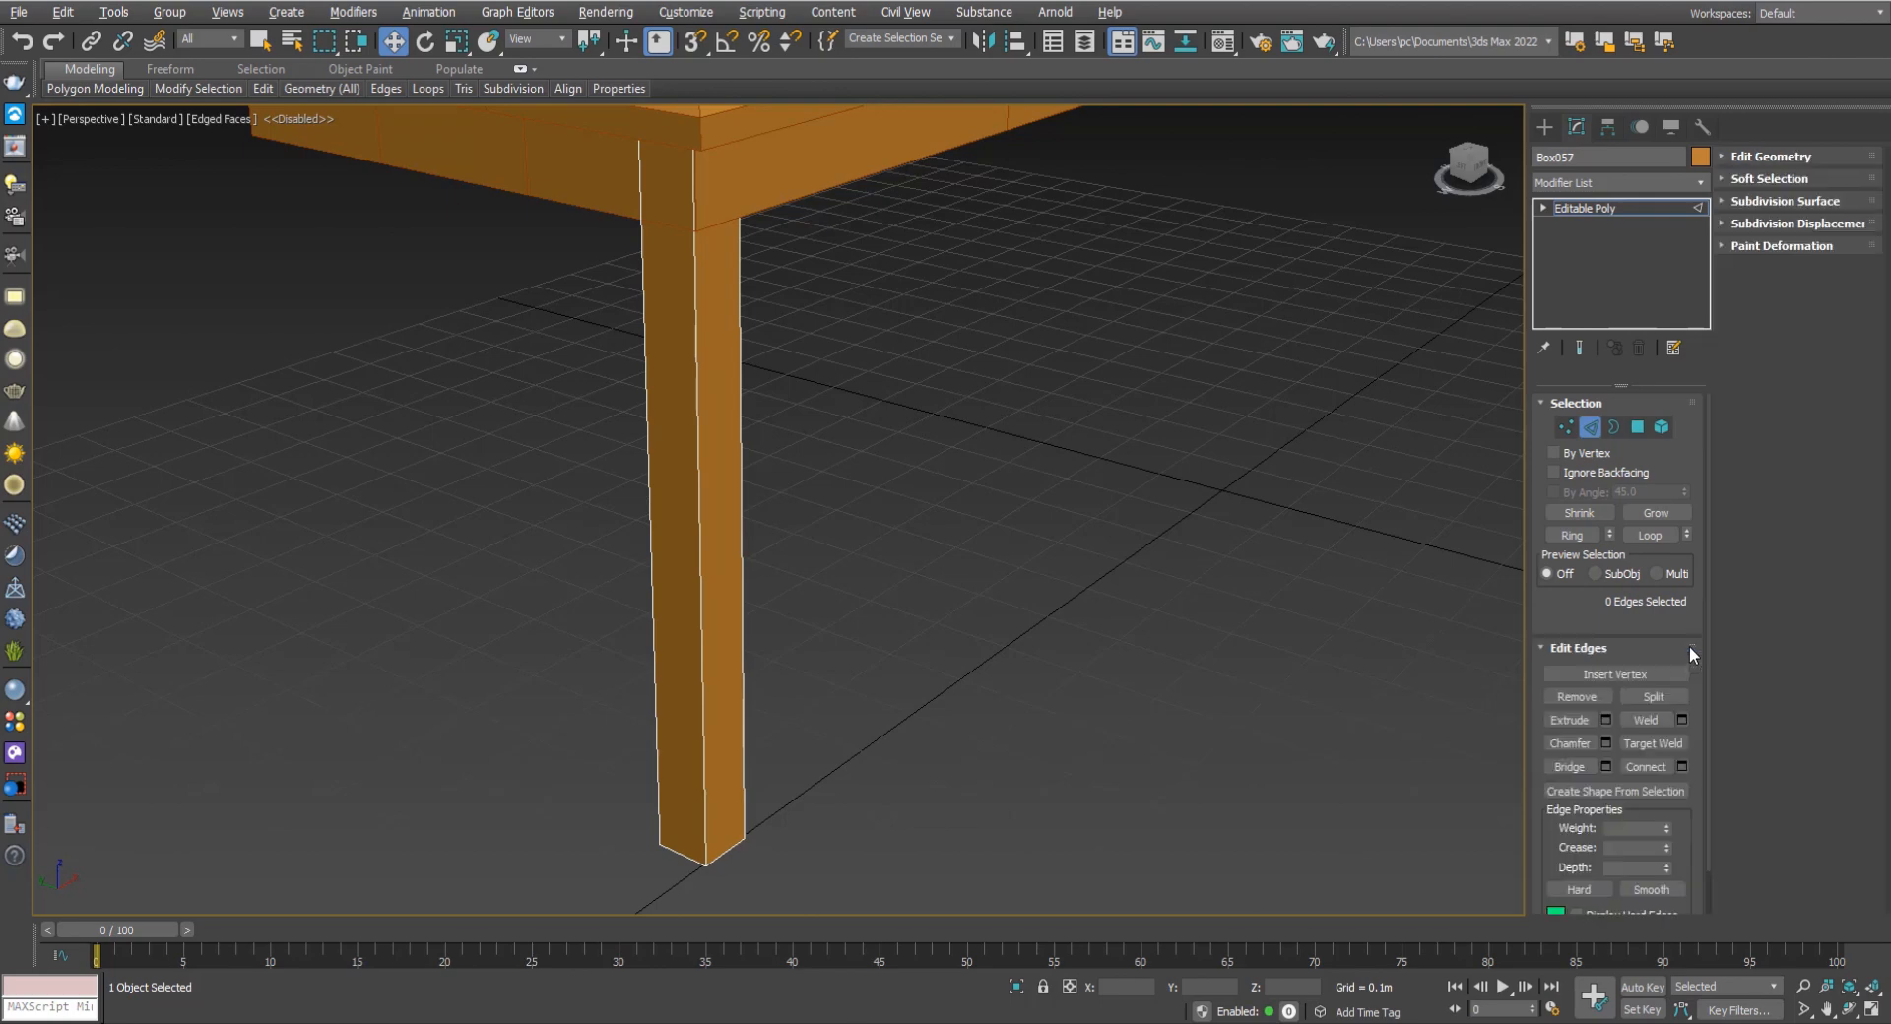
pyautogui.scroll(-1, 1620, 611)
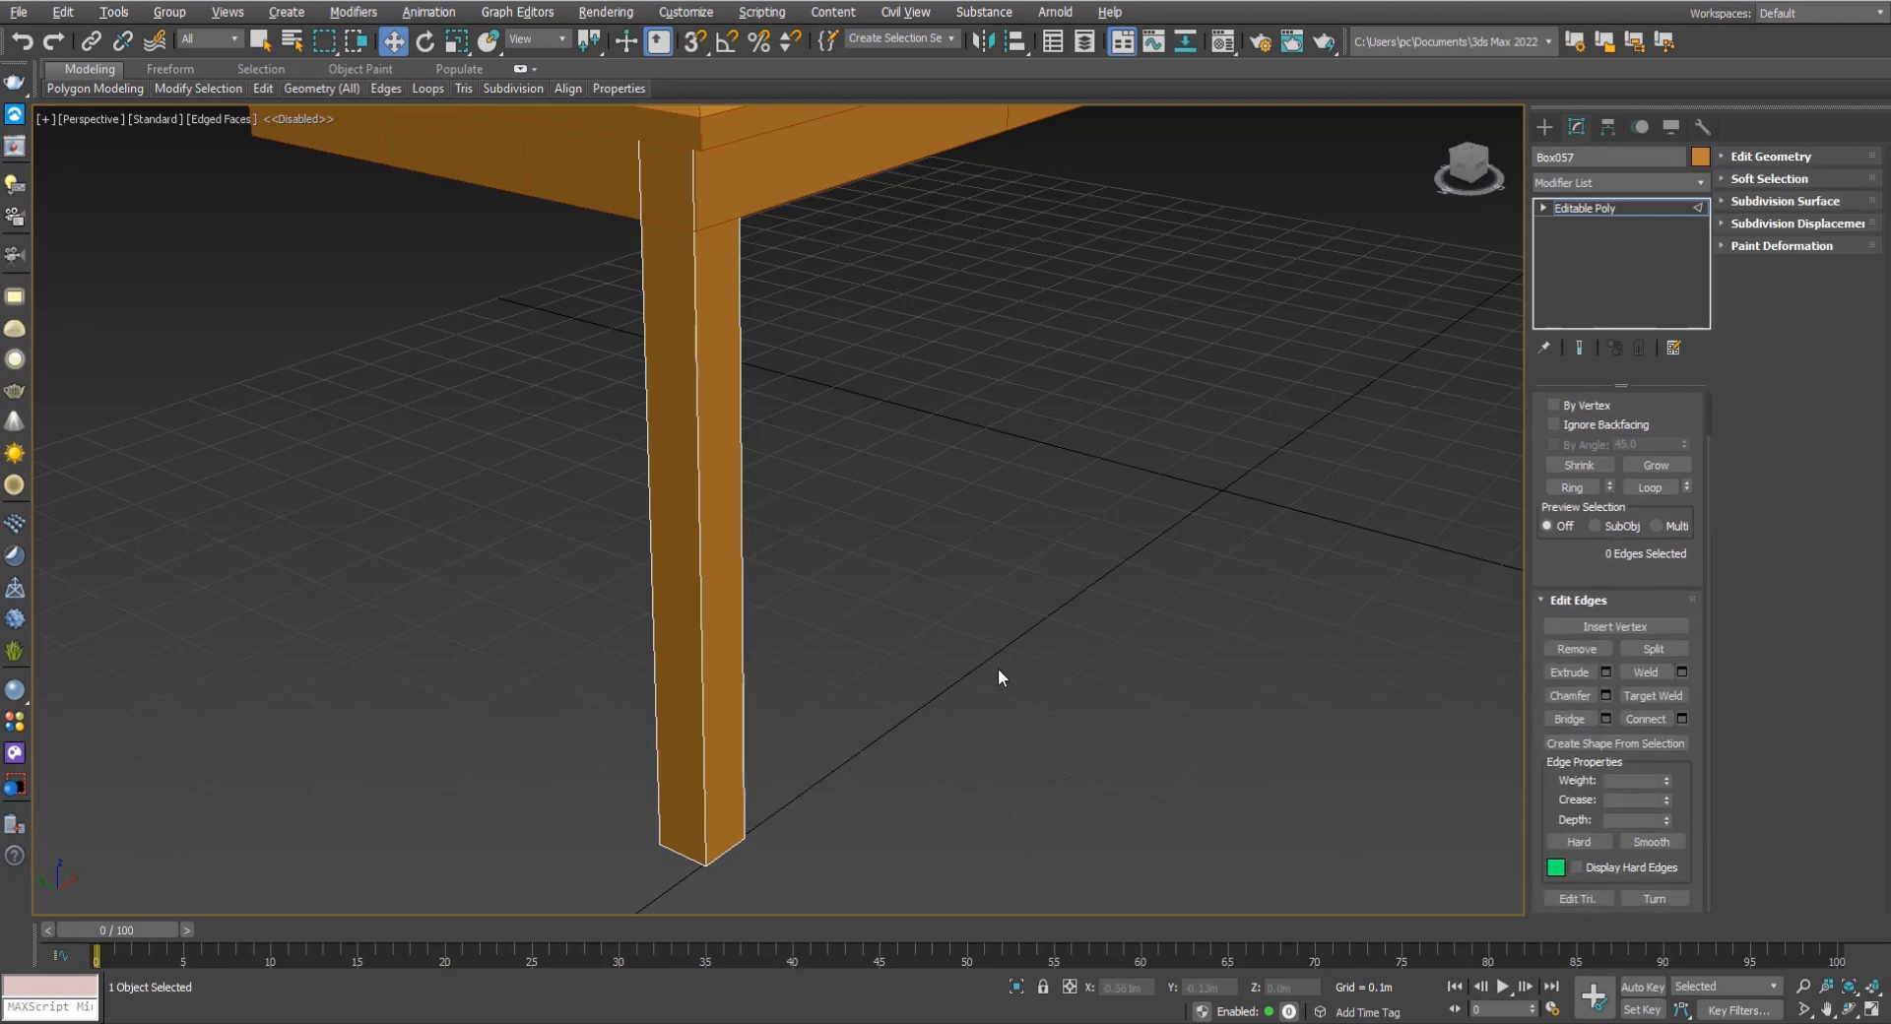
# Connect the leg's four vertical edges with 4 segments, keeping pinch and slide at 0.
pyautogui.moveTo(746, 645); pyautogui.dragTo(763, 645, button='middle')
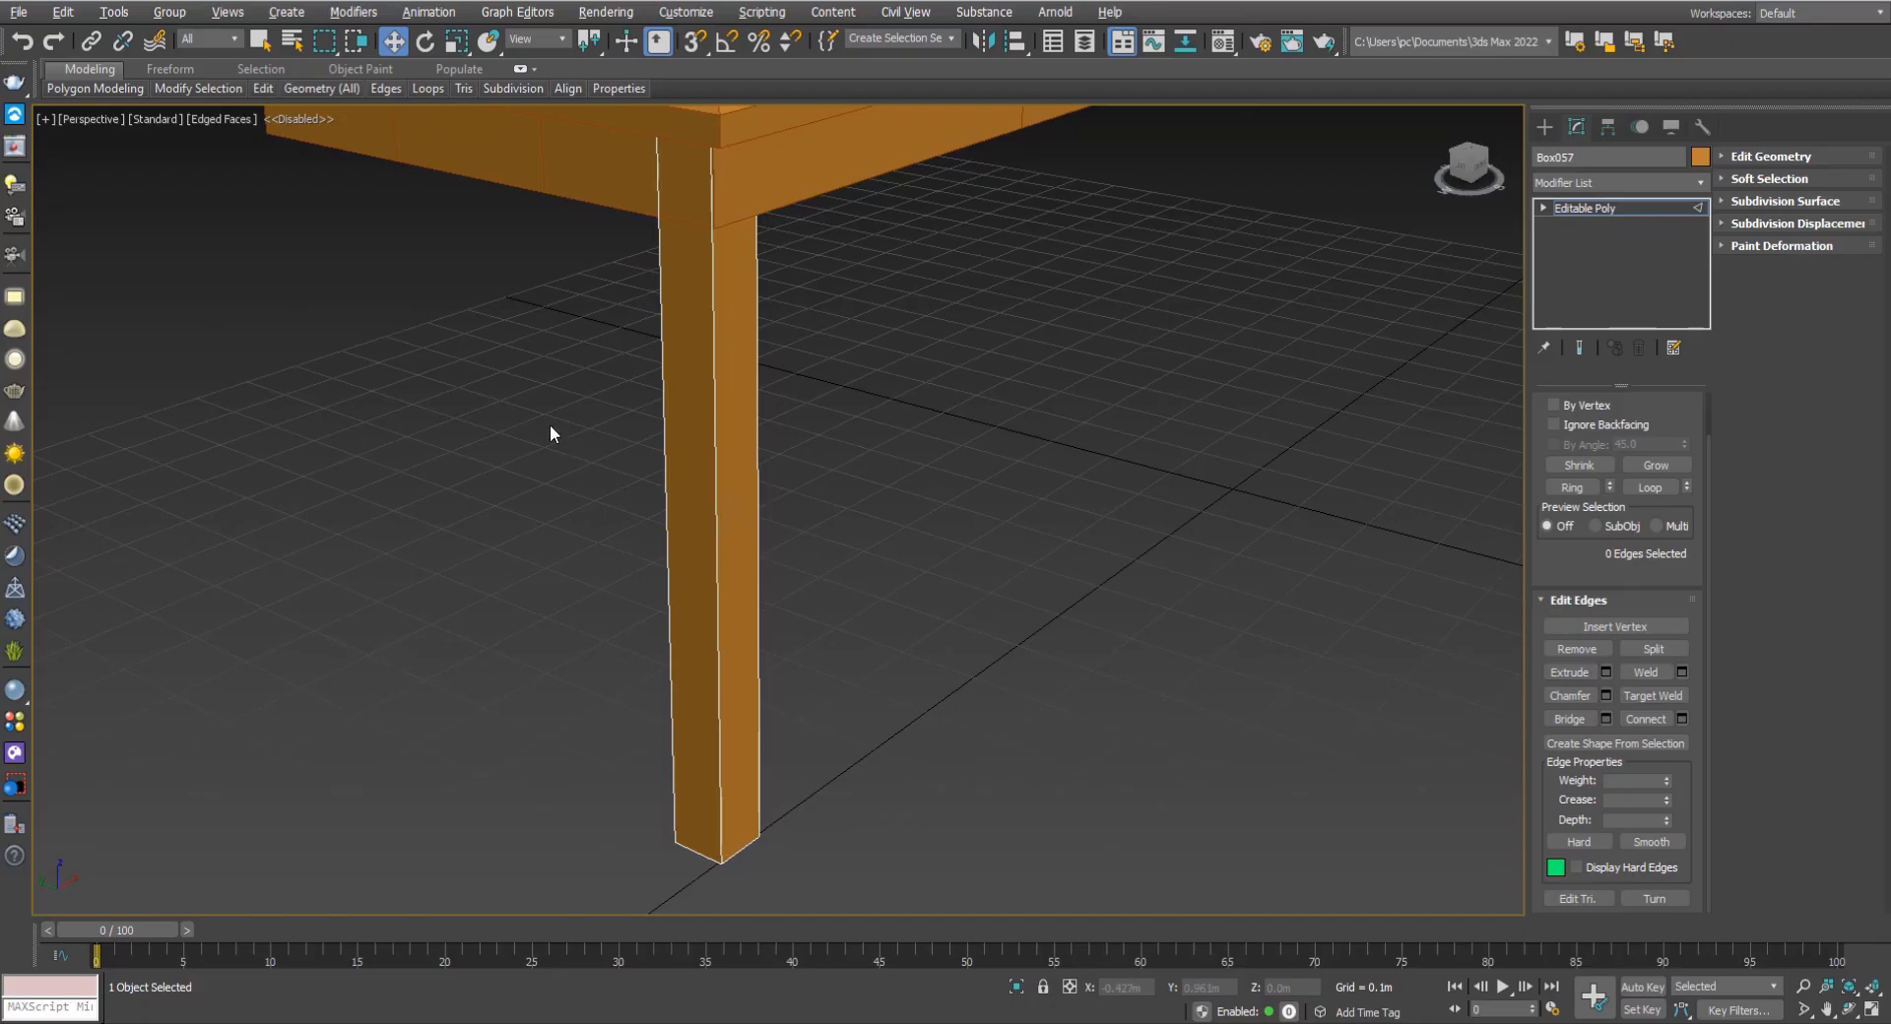
pyautogui.moveTo(548, 423); pyautogui.dragTo(847, 493)
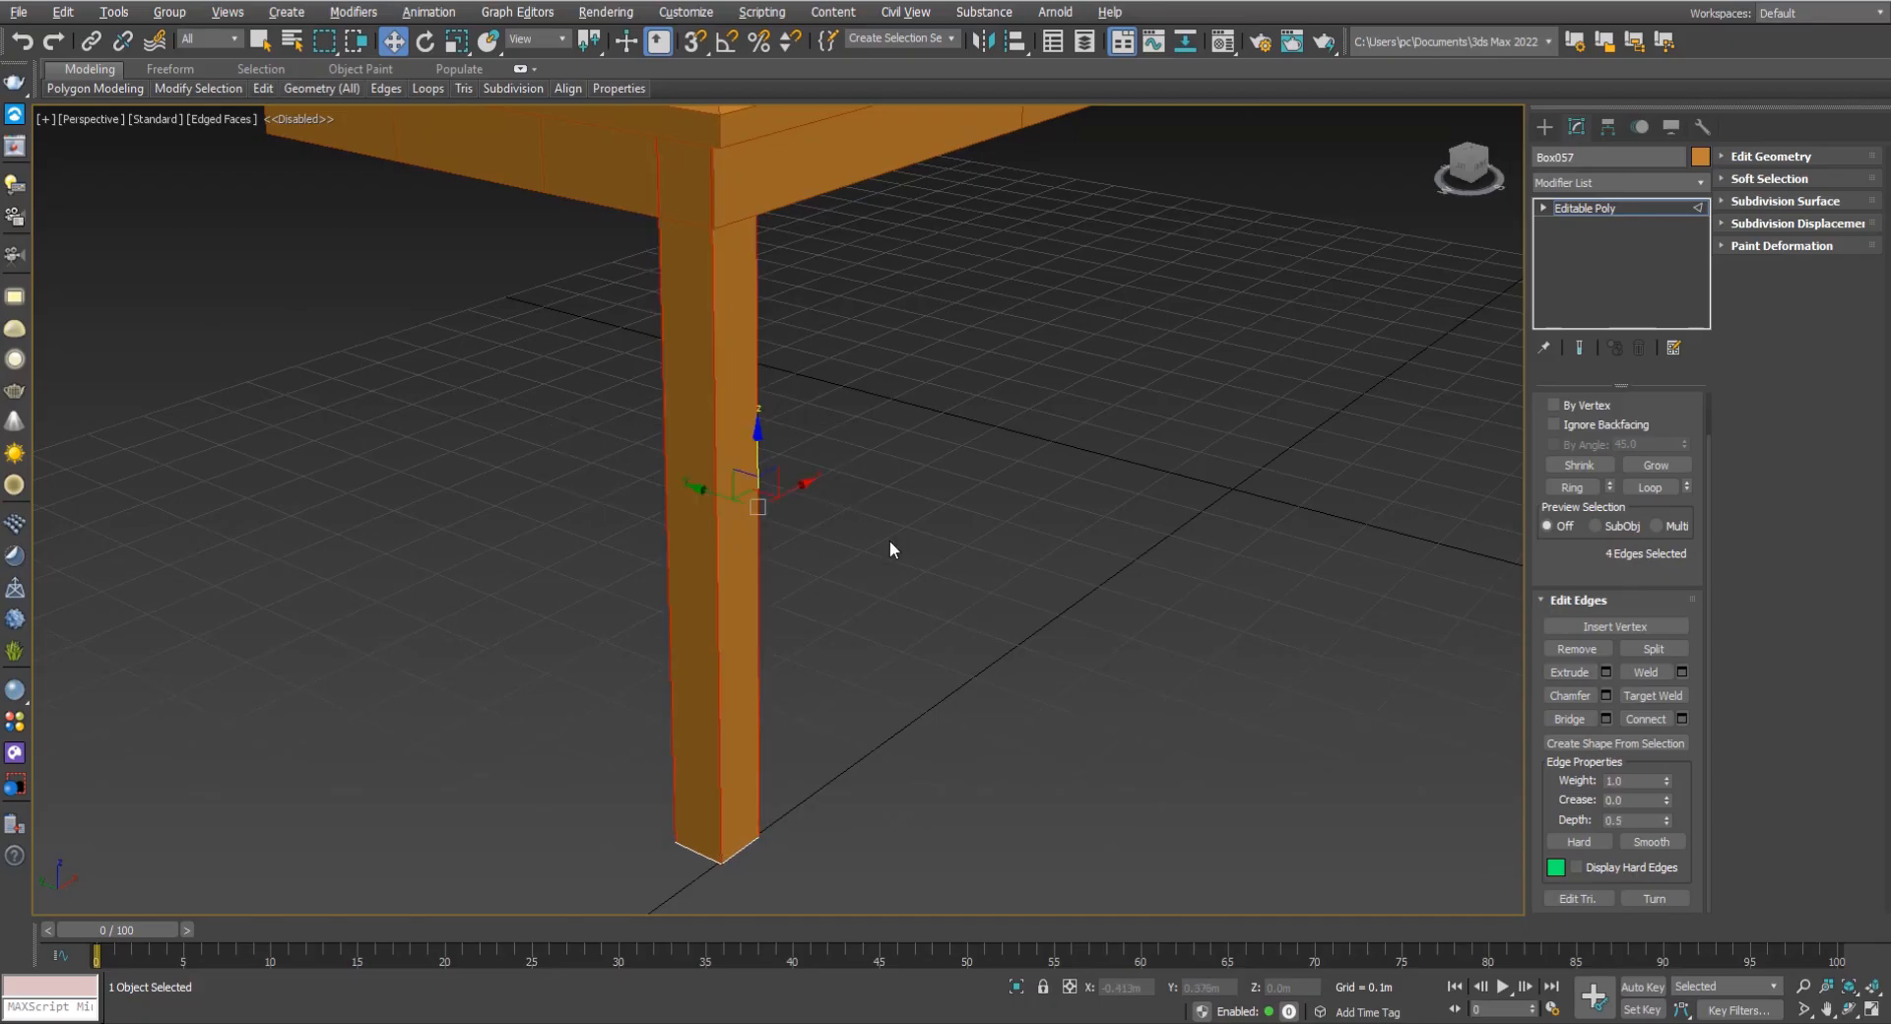
pyautogui.click(1680, 719)
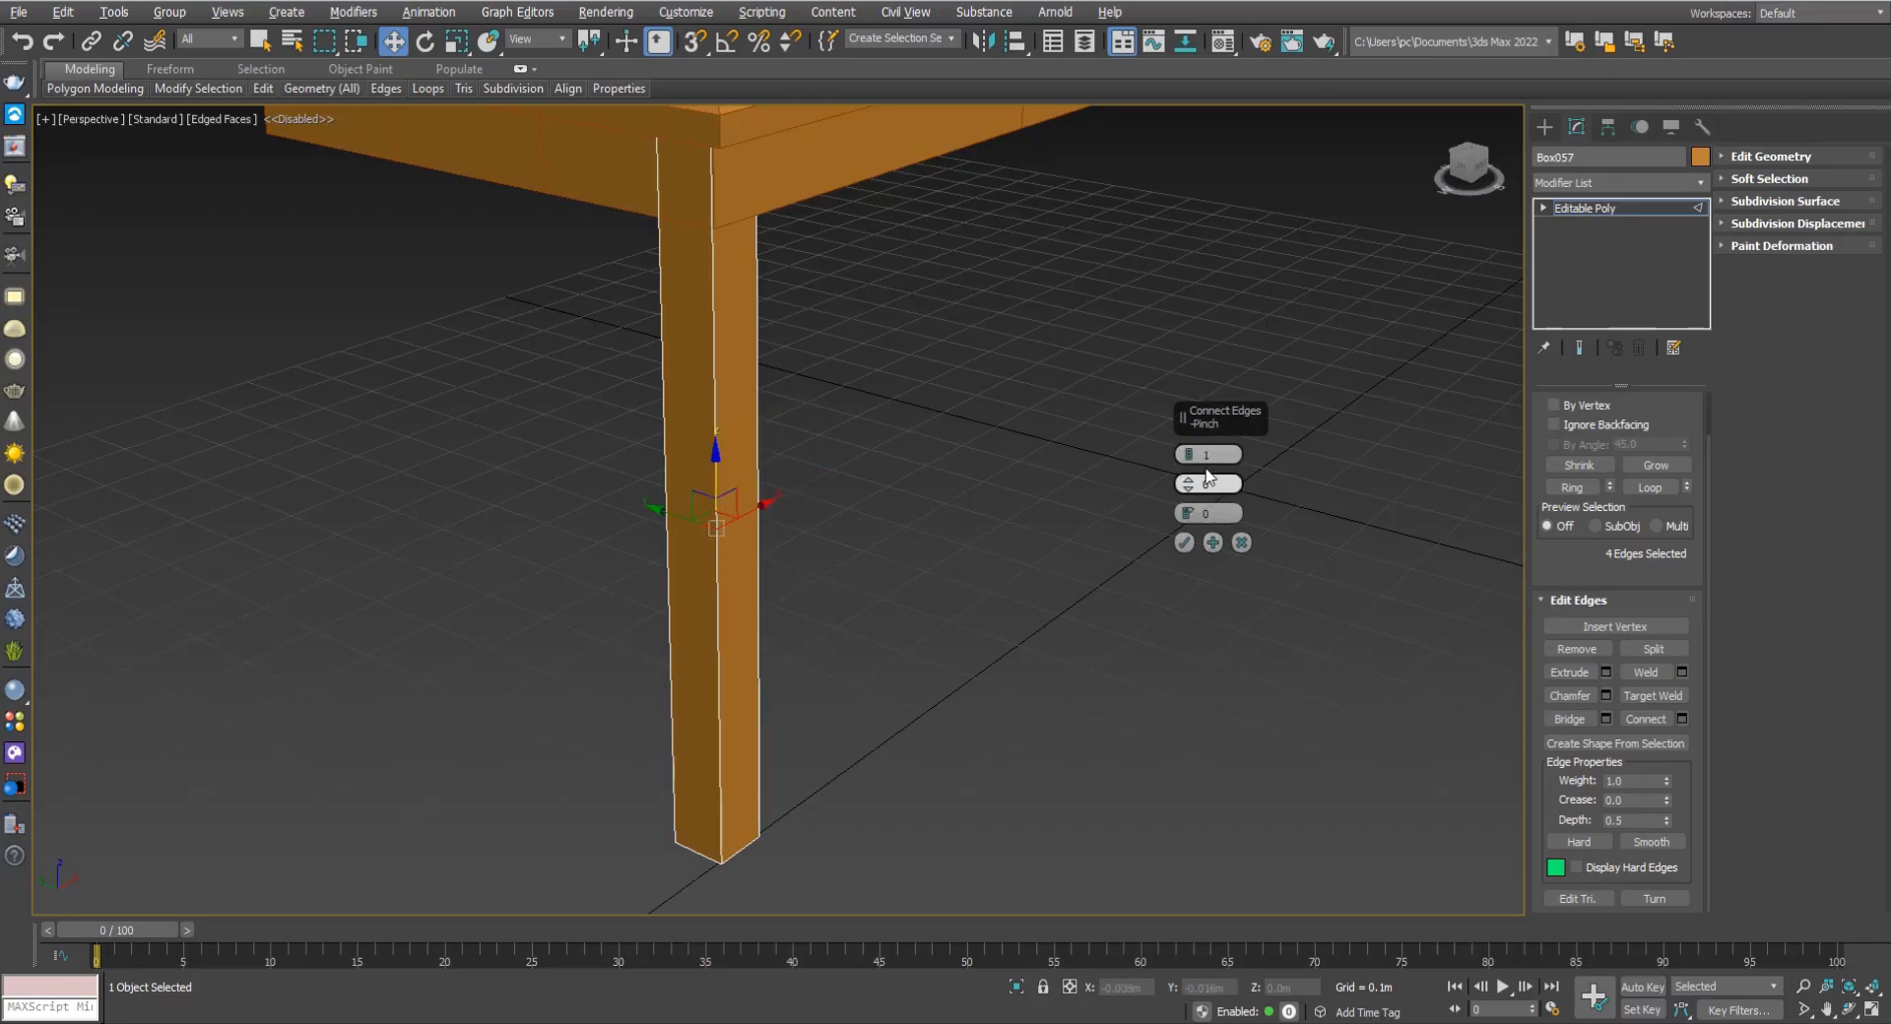
pyautogui.moveTo(1195, 458); pyautogui.dragTo(1195, 455)
pyautogui.moveTo(1190, 485)
pyautogui.mouseDown()
pyautogui.moveTo(1199, 354)
pyautogui.moveTo(1185, 485)
pyautogui.mouseUp()
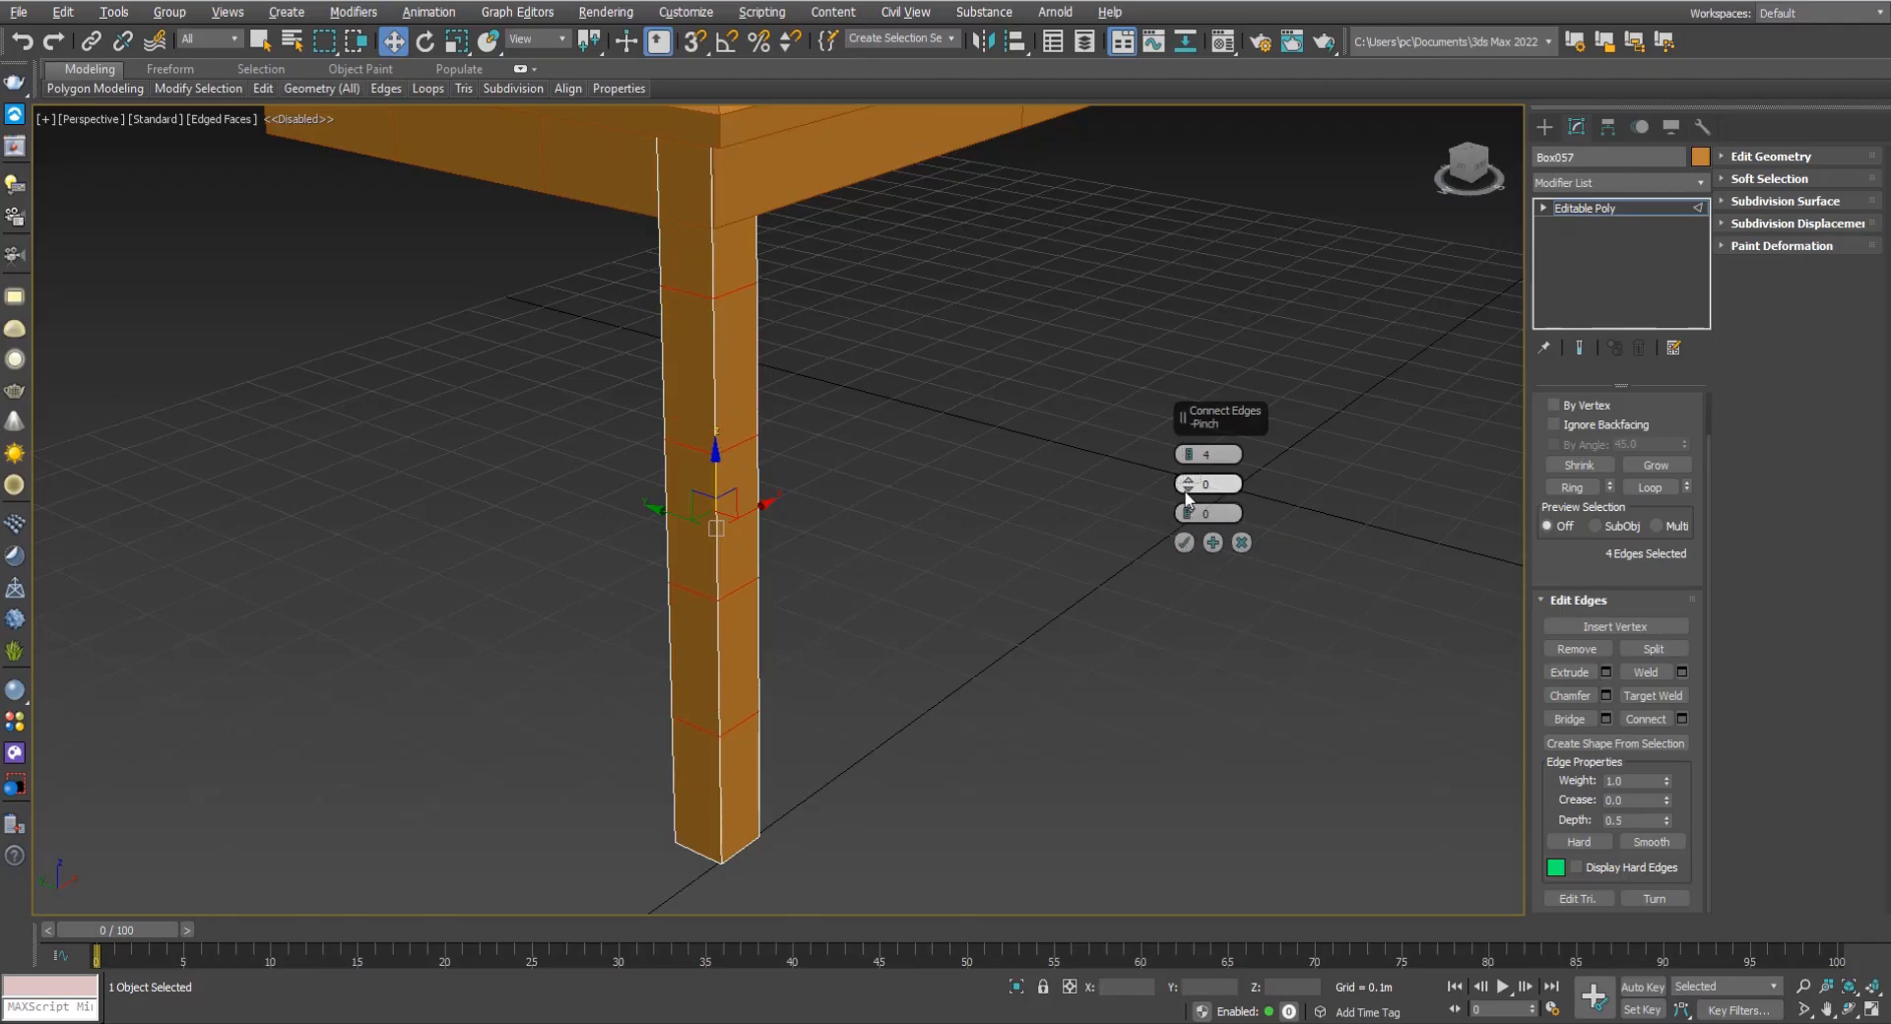
pyautogui.moveTo(1207, 413); pyautogui.dragTo(997, 437)
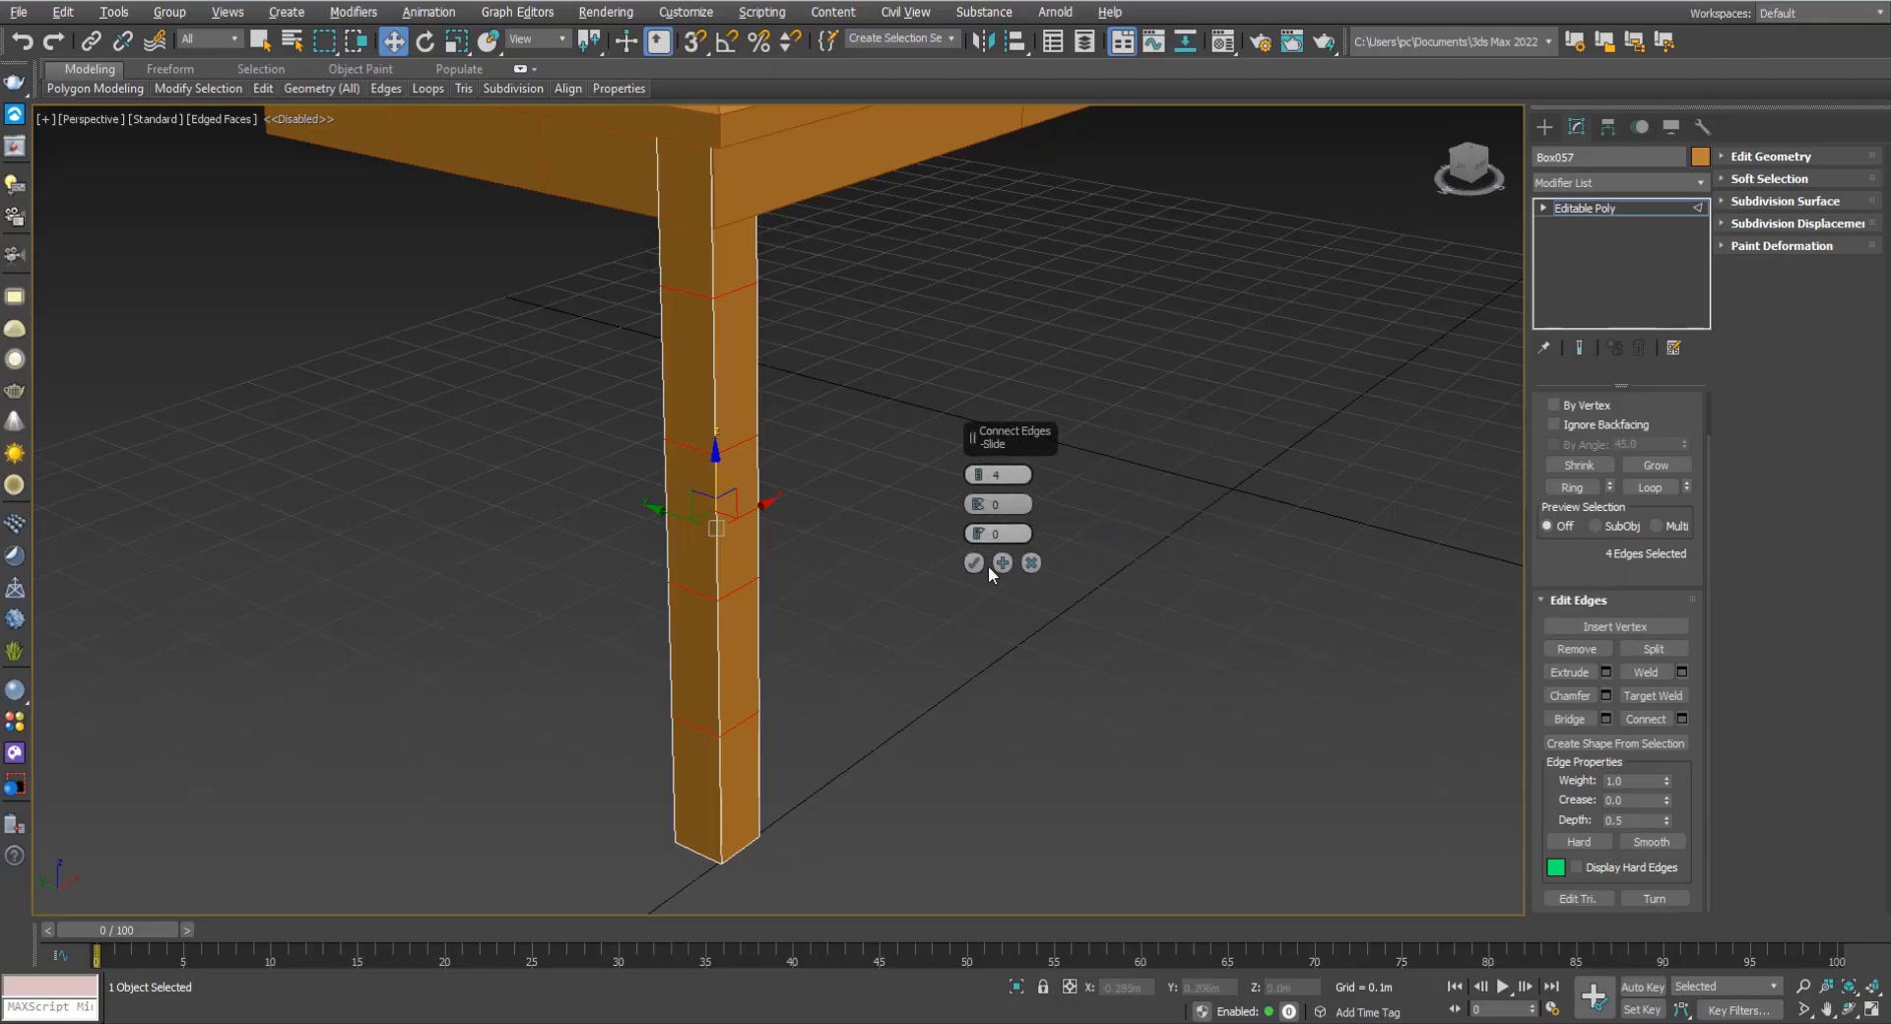
pyautogui.click(974, 564)
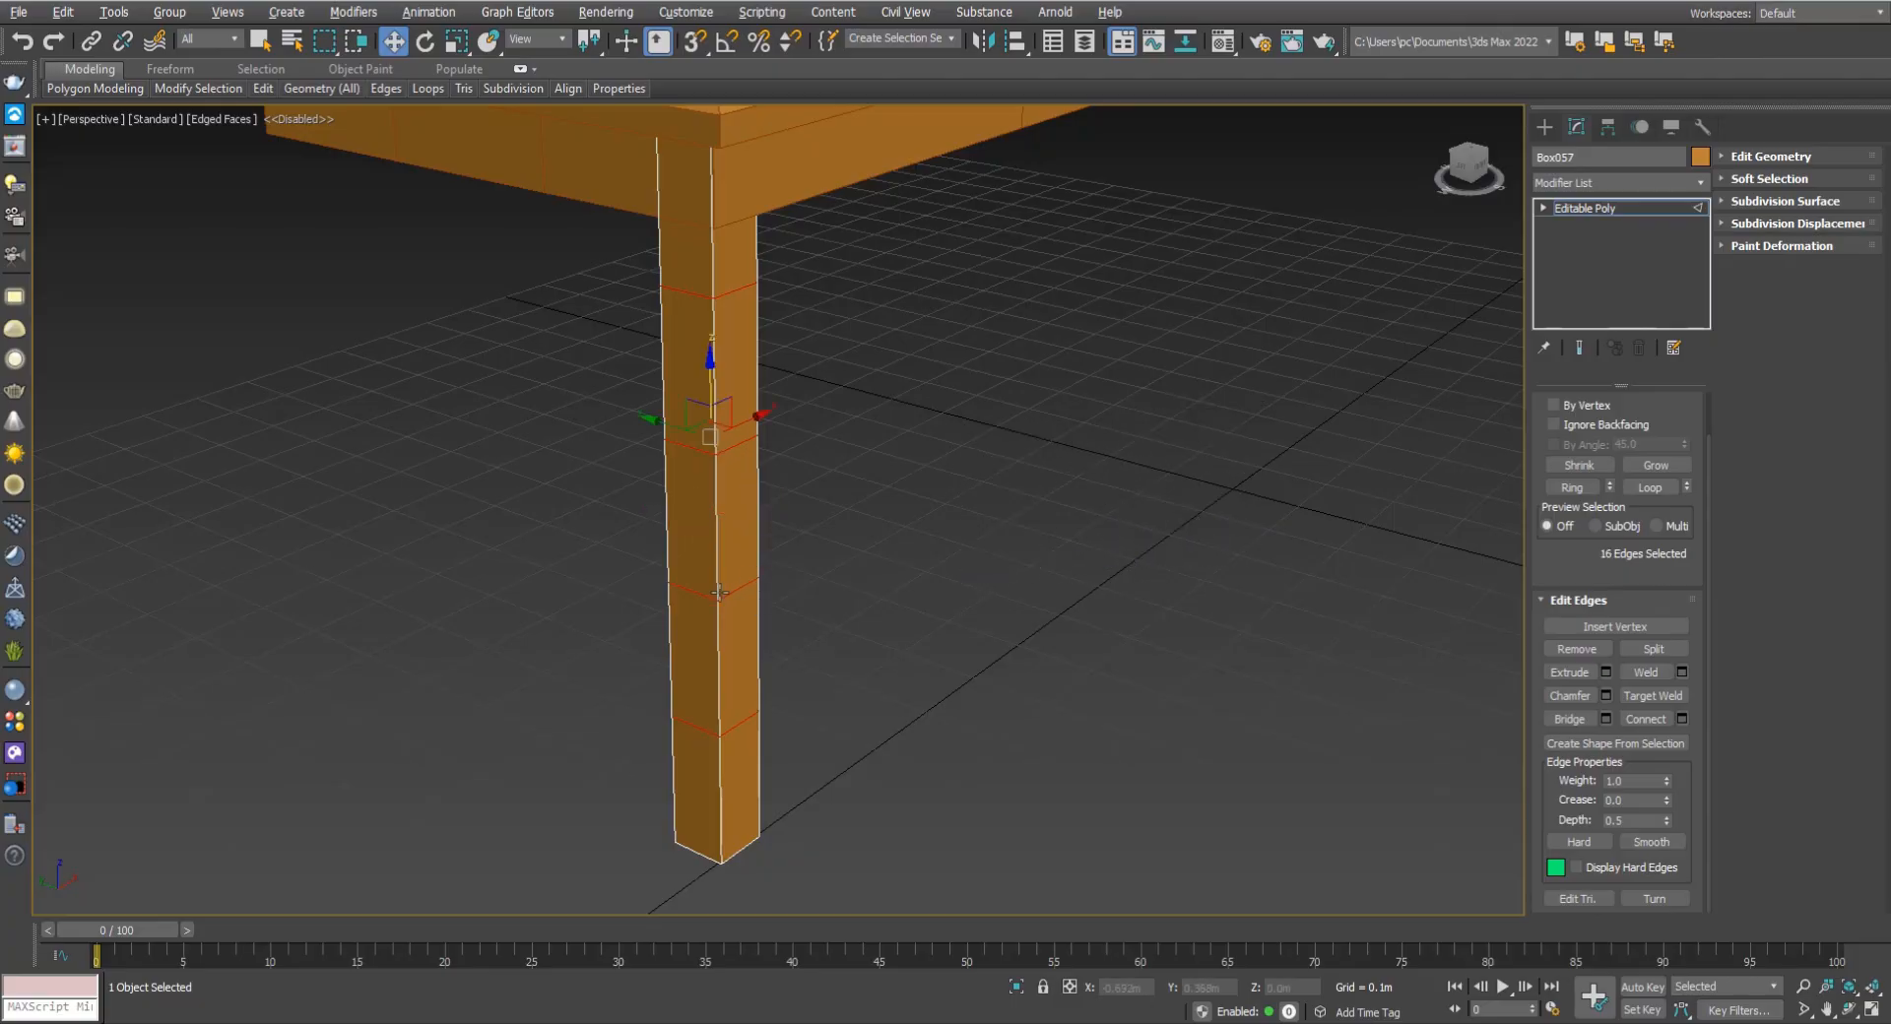
# Select the lowest horizontal edge loop on the leg and lower it to a height of about 0.113 m.
pyautogui.keyDown('alt'); pyautogui.moveTo(727, 592); pyautogui.dragTo(802, 574, button='middle'); pyautogui.keyUp('alt')
pyautogui.scroll(3, 803, 689)
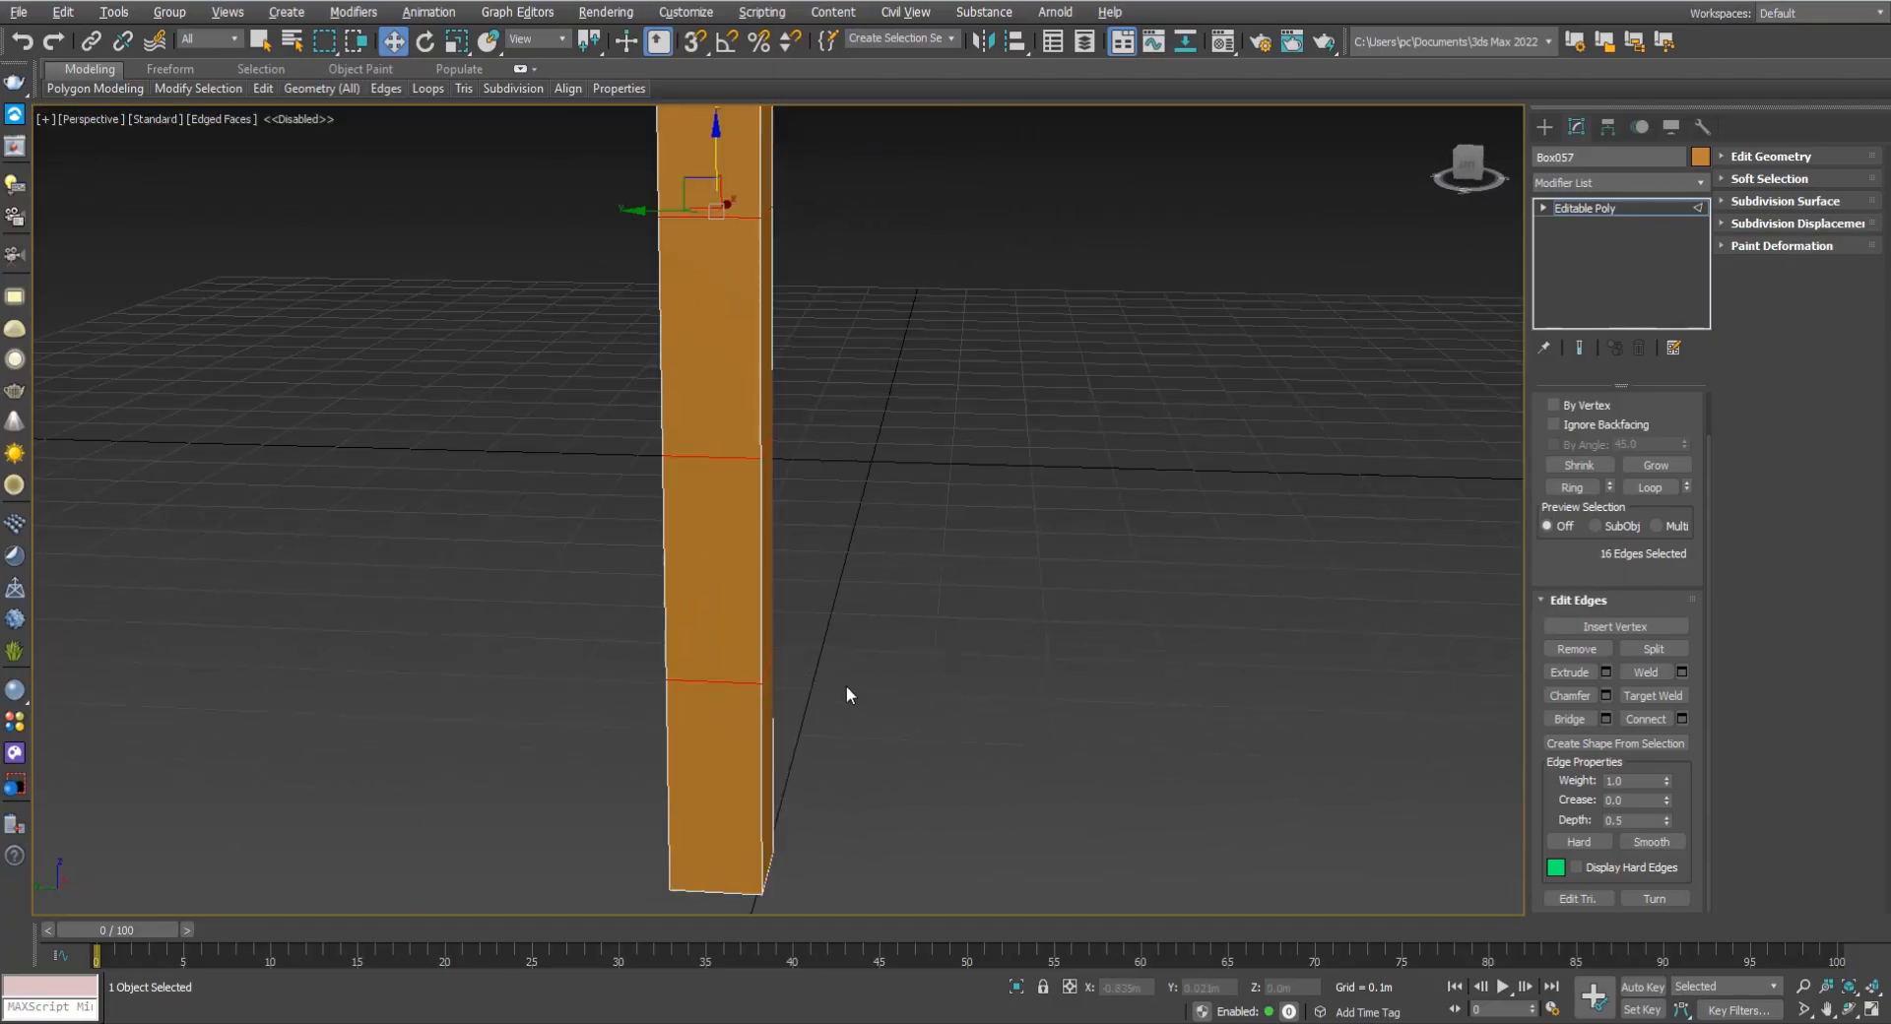
pyautogui.click(715, 680)
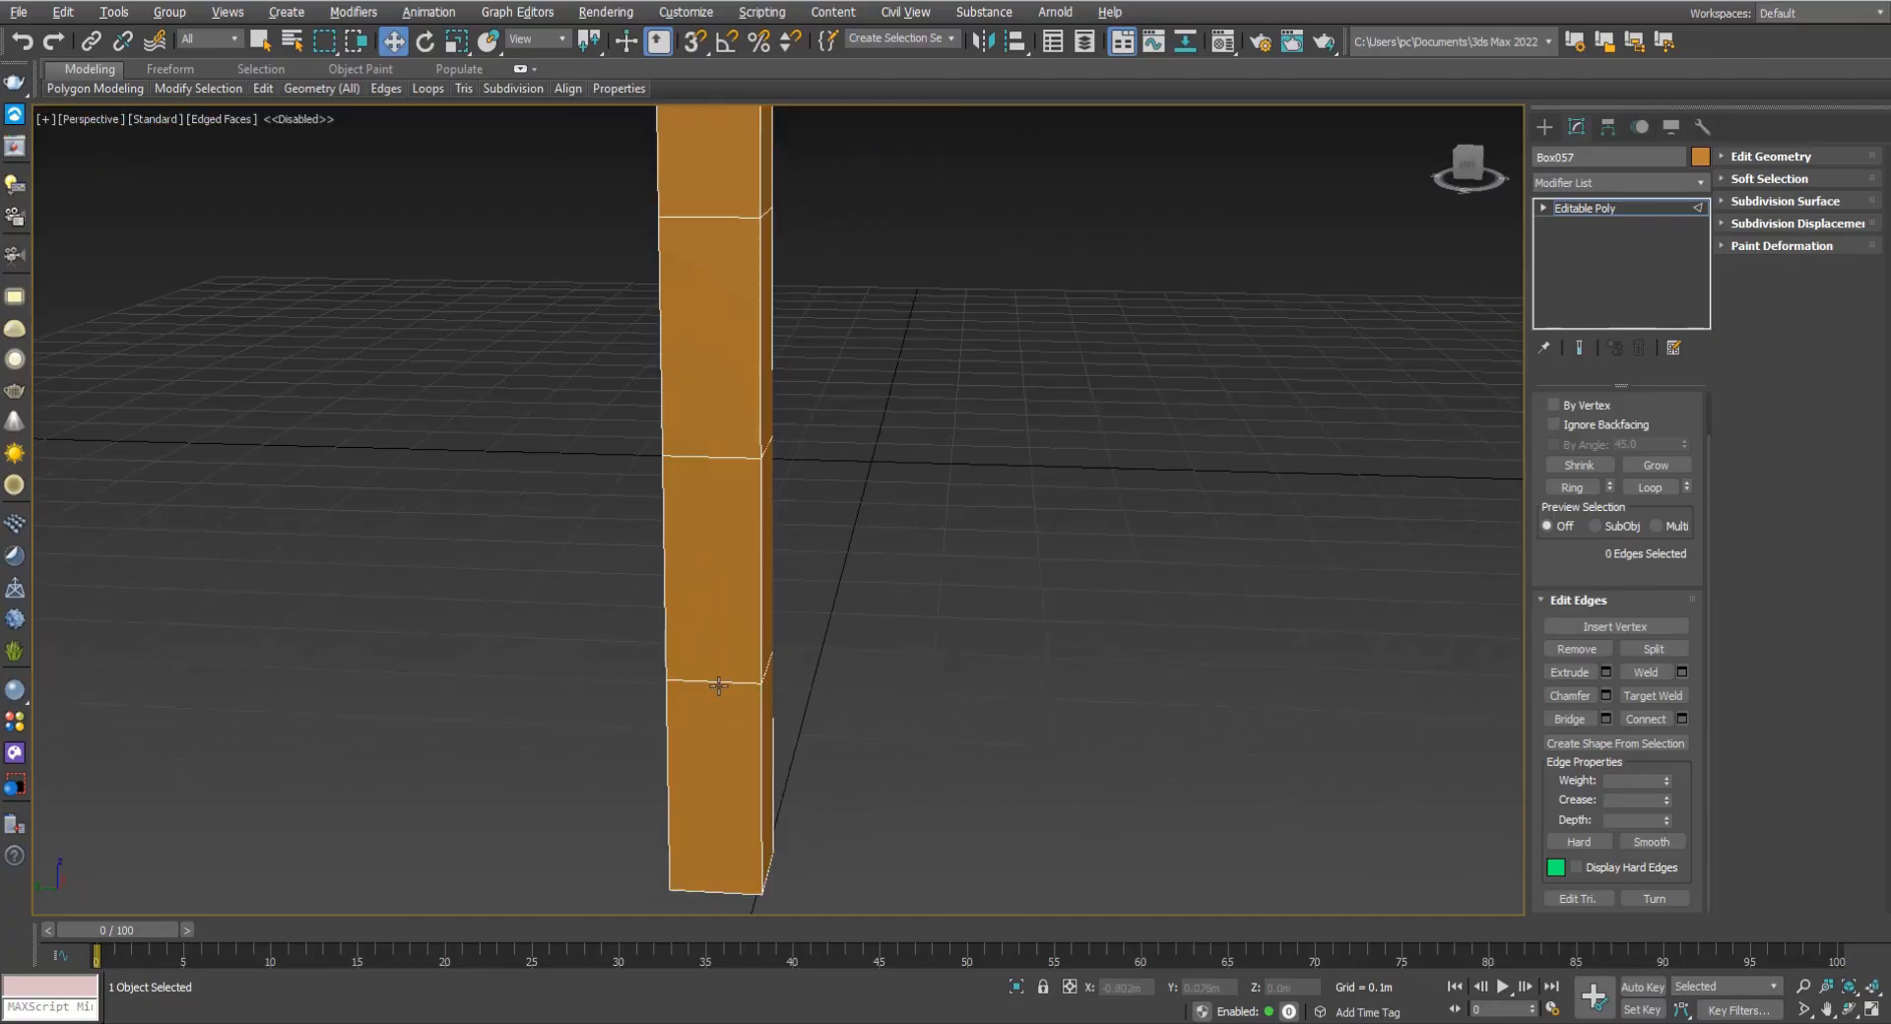
pyautogui.click(1645, 489)
pyautogui.keyDown('alt'); pyautogui.moveTo(812, 691); pyautogui.dragTo(866, 499, button='middle'); pyautogui.keyUp('alt')
pyautogui.scroll(3, 841, 658)
pyautogui.moveTo(765, 426); pyautogui.dragTo(762, 489)
pyautogui.keyDown('alt'); pyautogui.moveTo(802, 612); pyautogui.dragTo(832, 617, button='middle'); pyautogui.keyUp('alt')
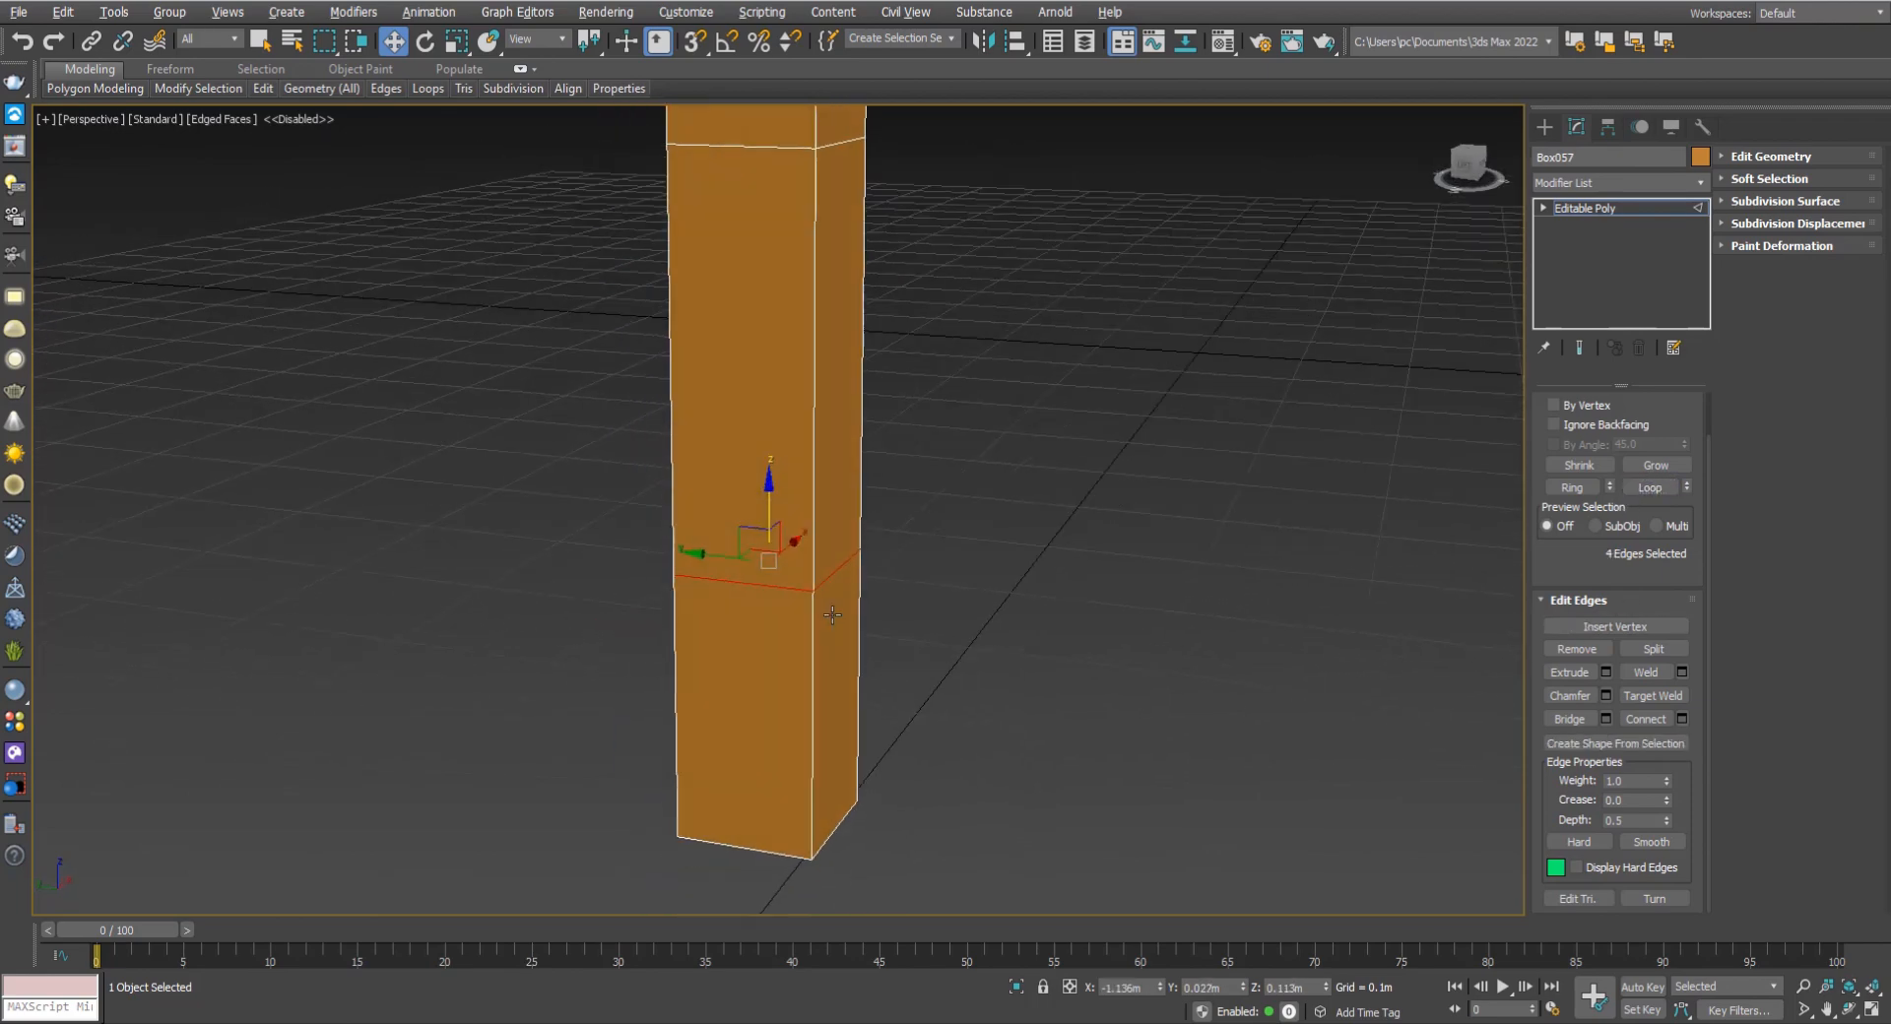
# Extrude the leg's selected lower edge loop inward with a height of -0.009 m and a width of 0.007 m.
pyautogui.click(1607, 678)
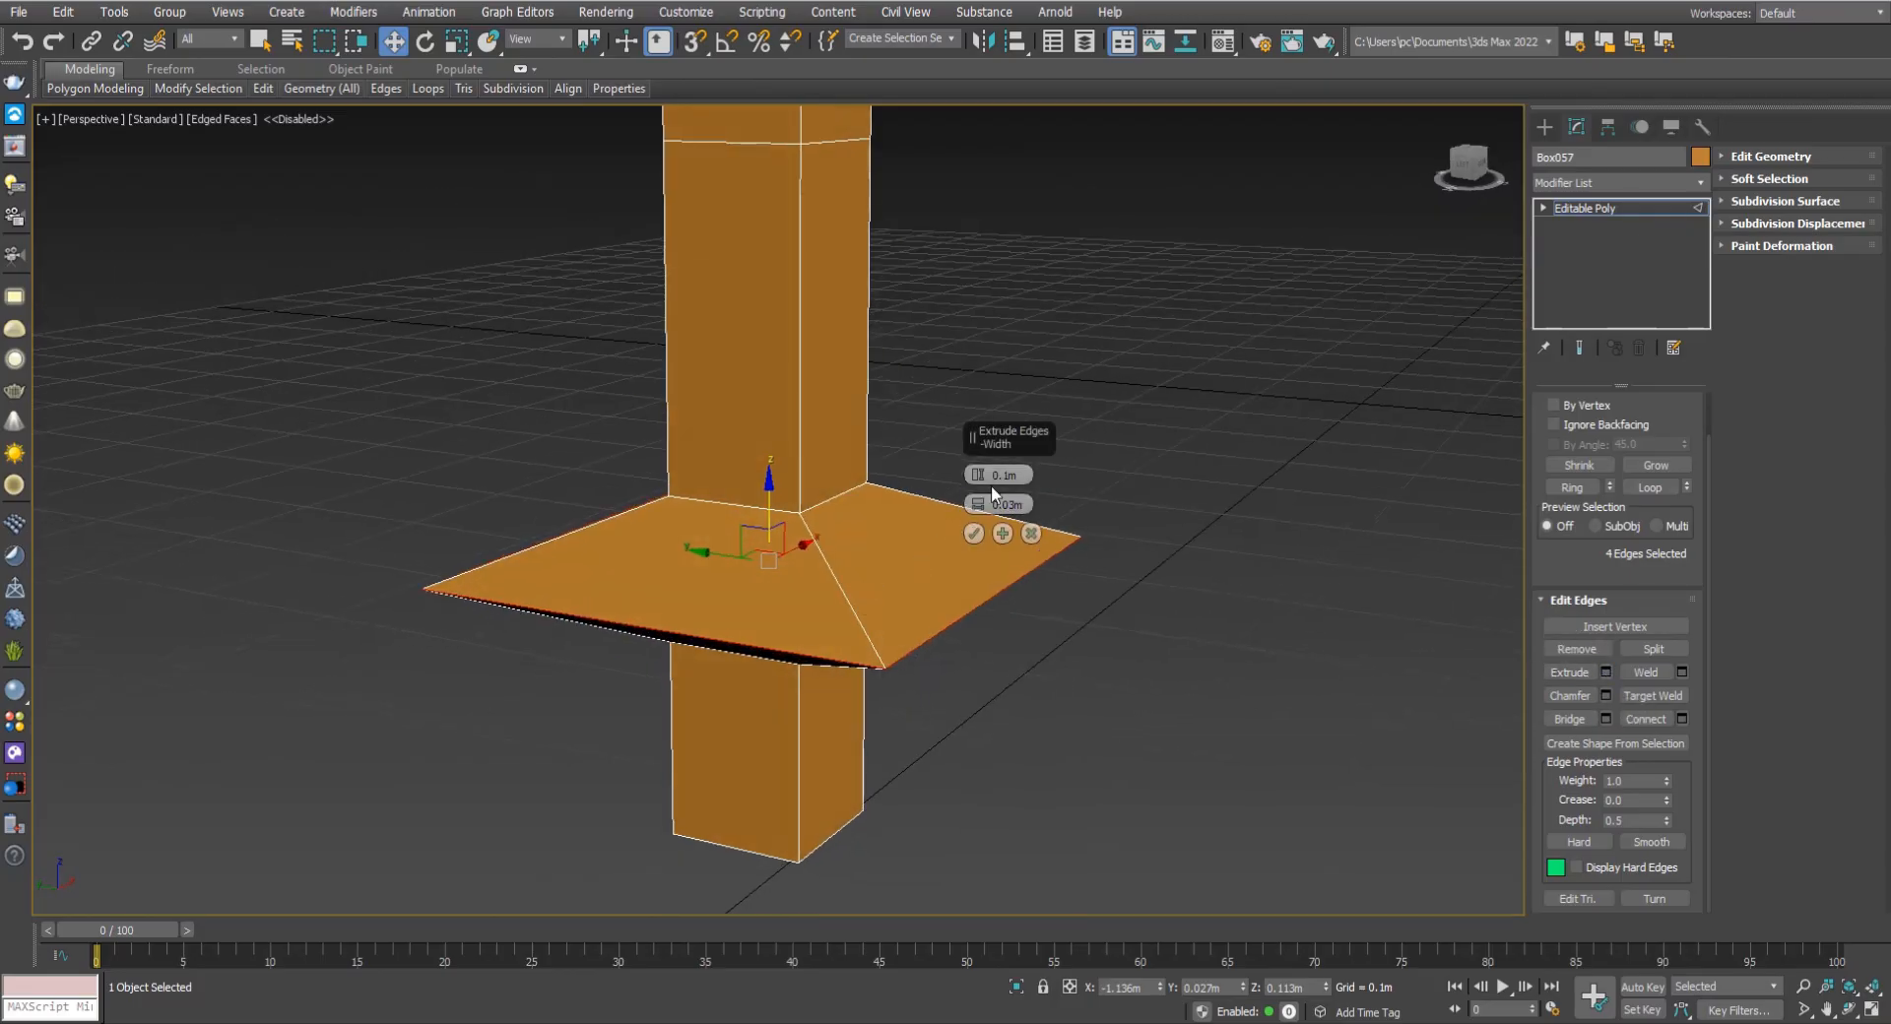
pyautogui.moveTo(980, 478); pyautogui.dragTo(980, 579)
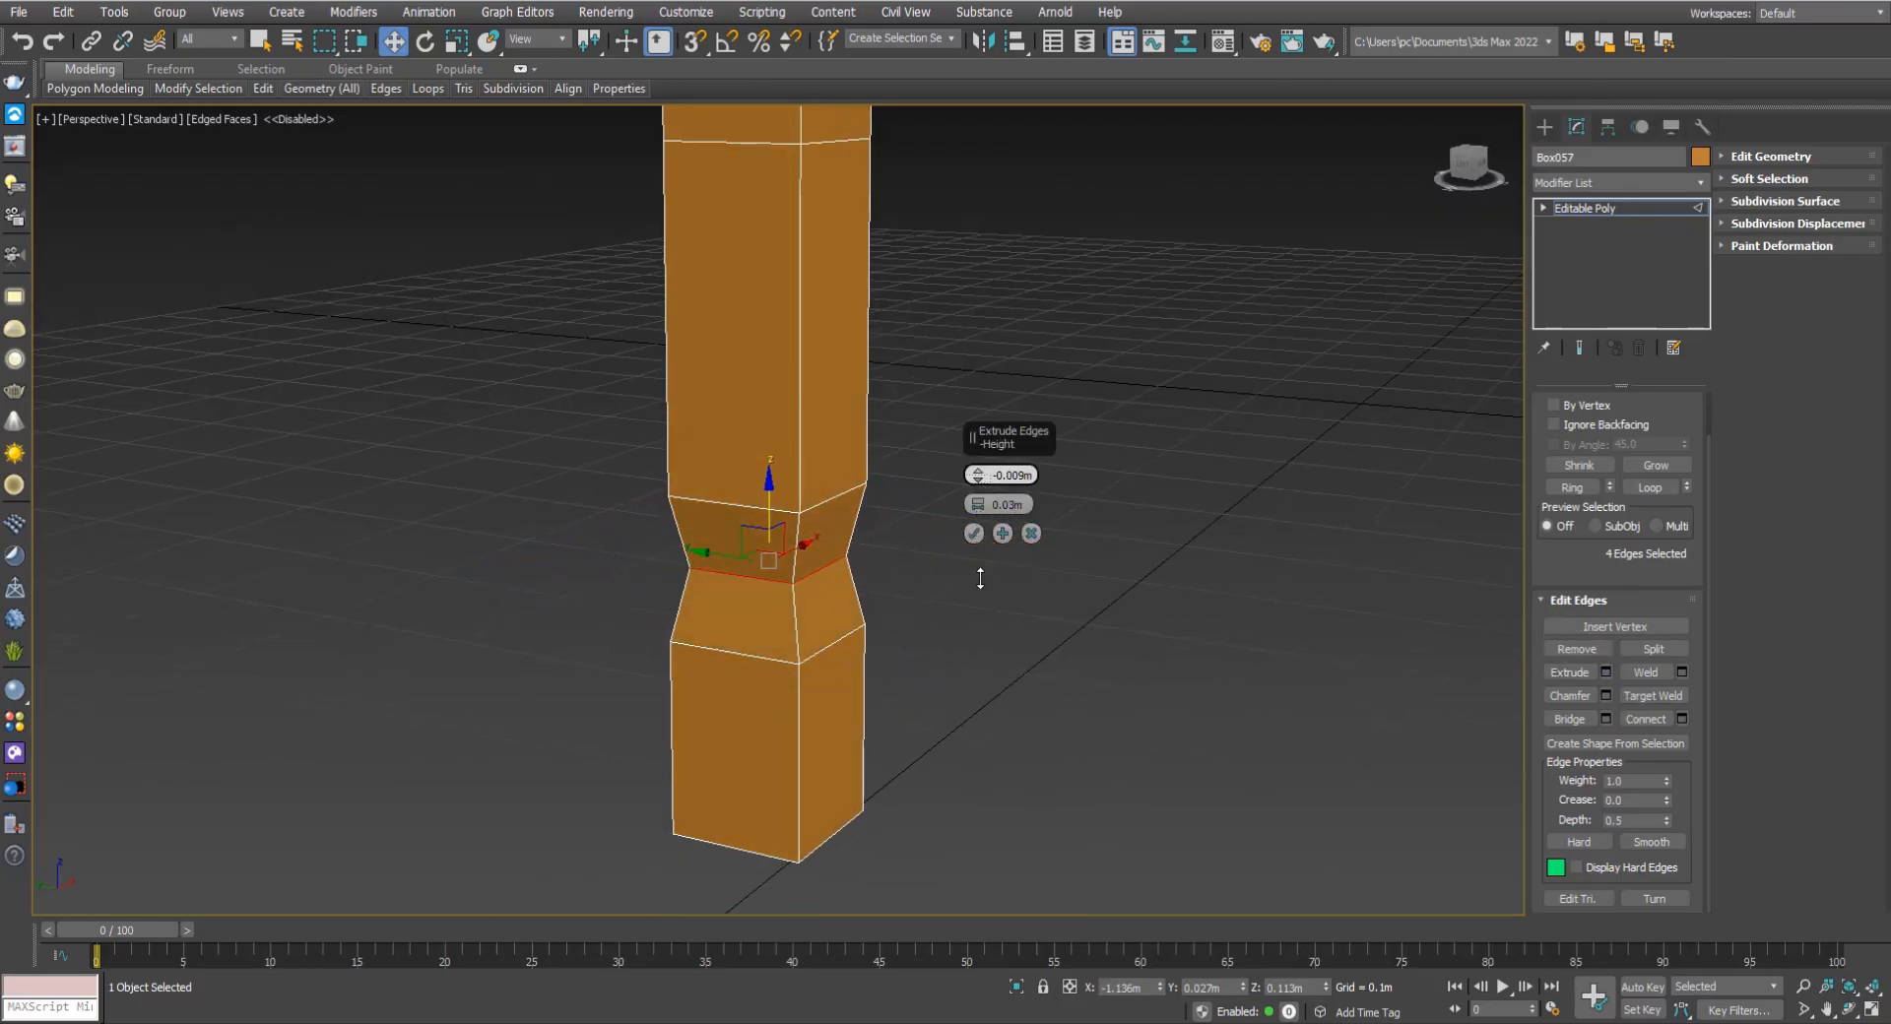
pyautogui.moveTo(977, 508); pyautogui.dragTo(981, 569)
pyautogui.scroll(-5, 830, 595)
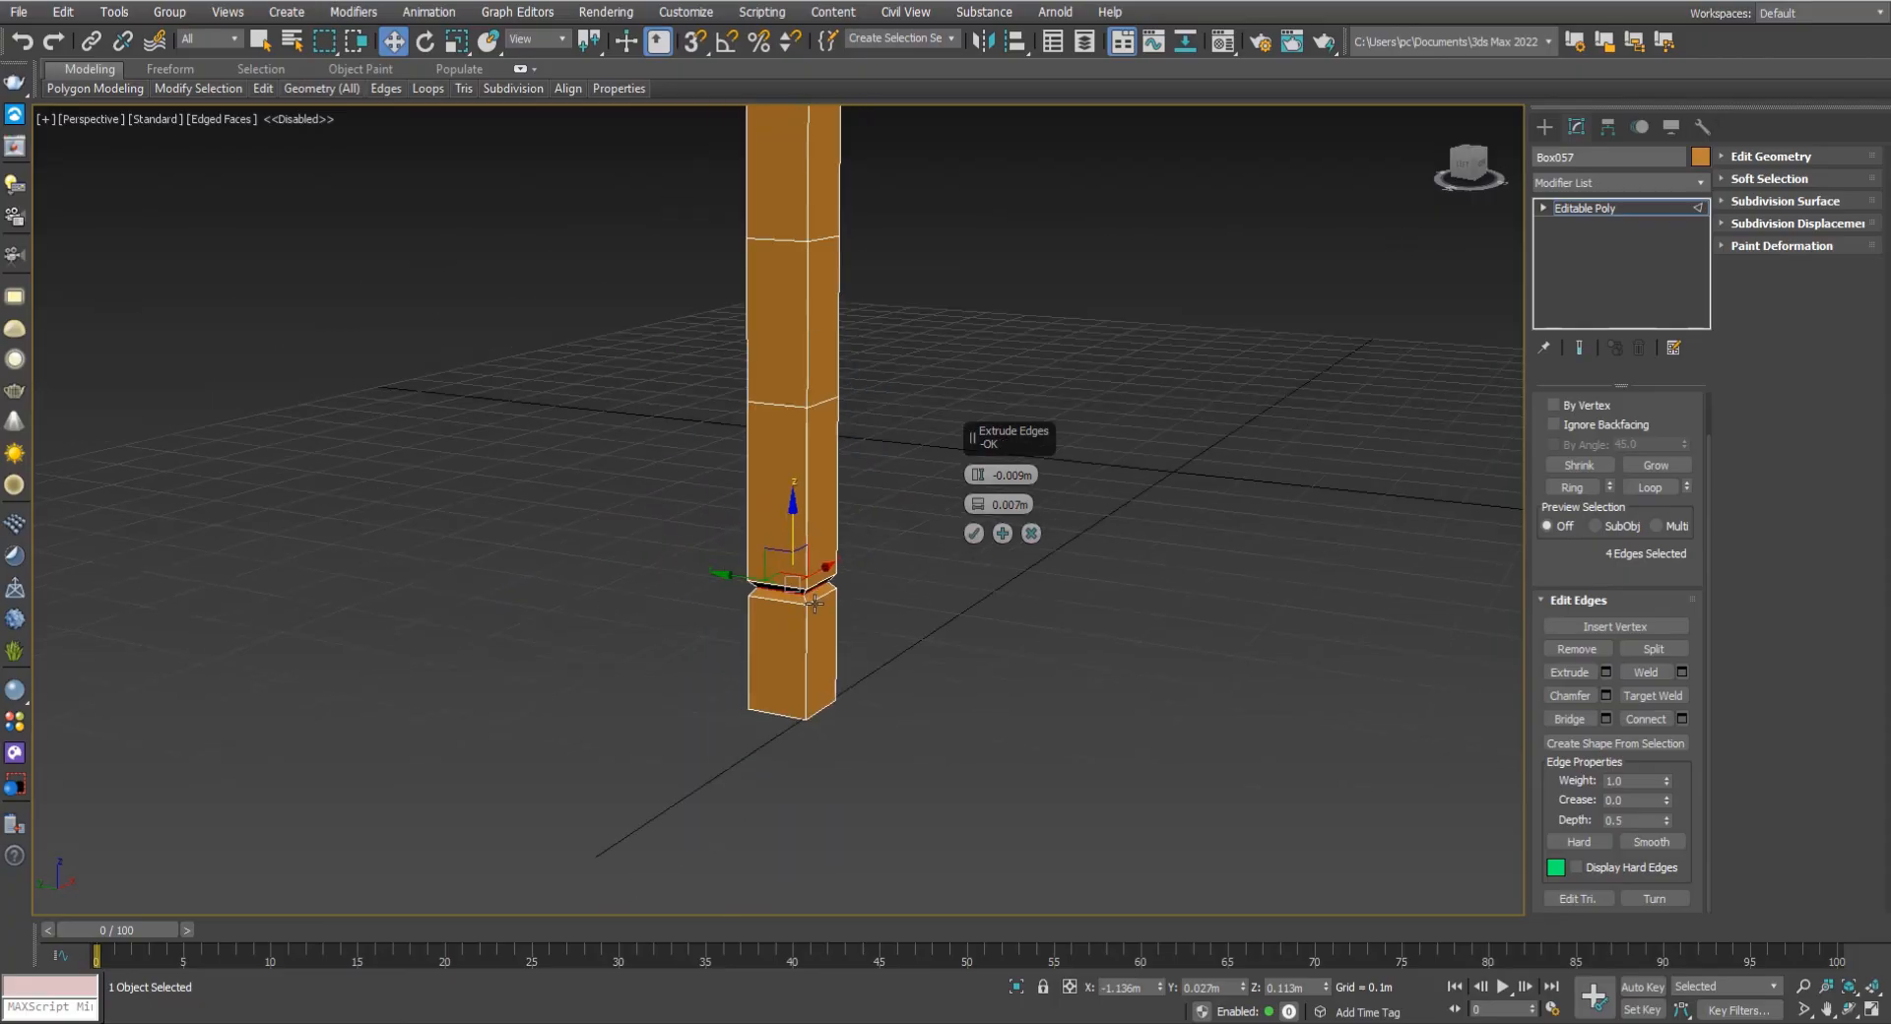
pyautogui.keyDown('alt'); pyautogui.moveTo(830, 595); pyautogui.dragTo(824, 670, button='middle'); pyautogui.keyUp('alt')
pyautogui.scroll(3, 796, 597)
pyautogui.scroll(2, 796, 597)
pyautogui.click(973, 533)
# Select the four edges around the leg's bottom face and scale them uniformly to about 57% to taper the foot.
pyautogui.click(815, 690)
pyautogui.scroll(5, 824, 670)
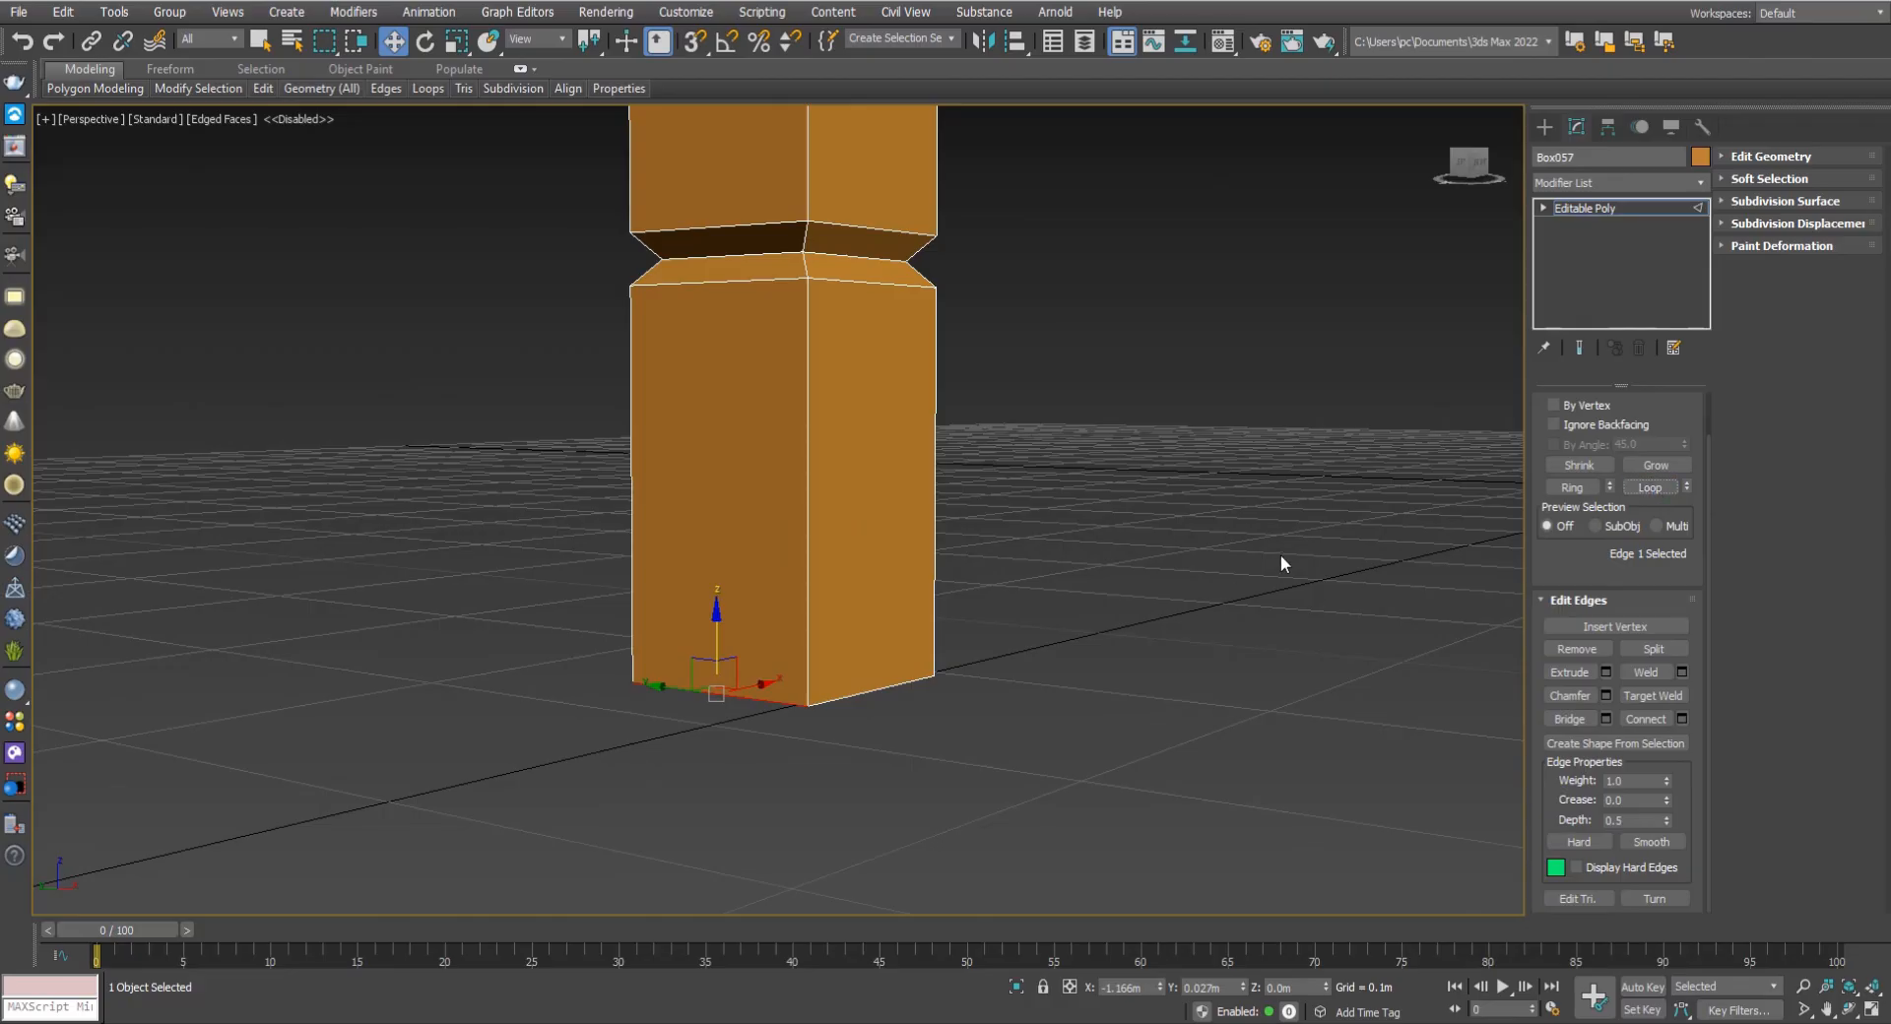
pyautogui.keyDown('ctrl'); pyautogui.click(853, 699); pyautogui.keyUp('ctrl')
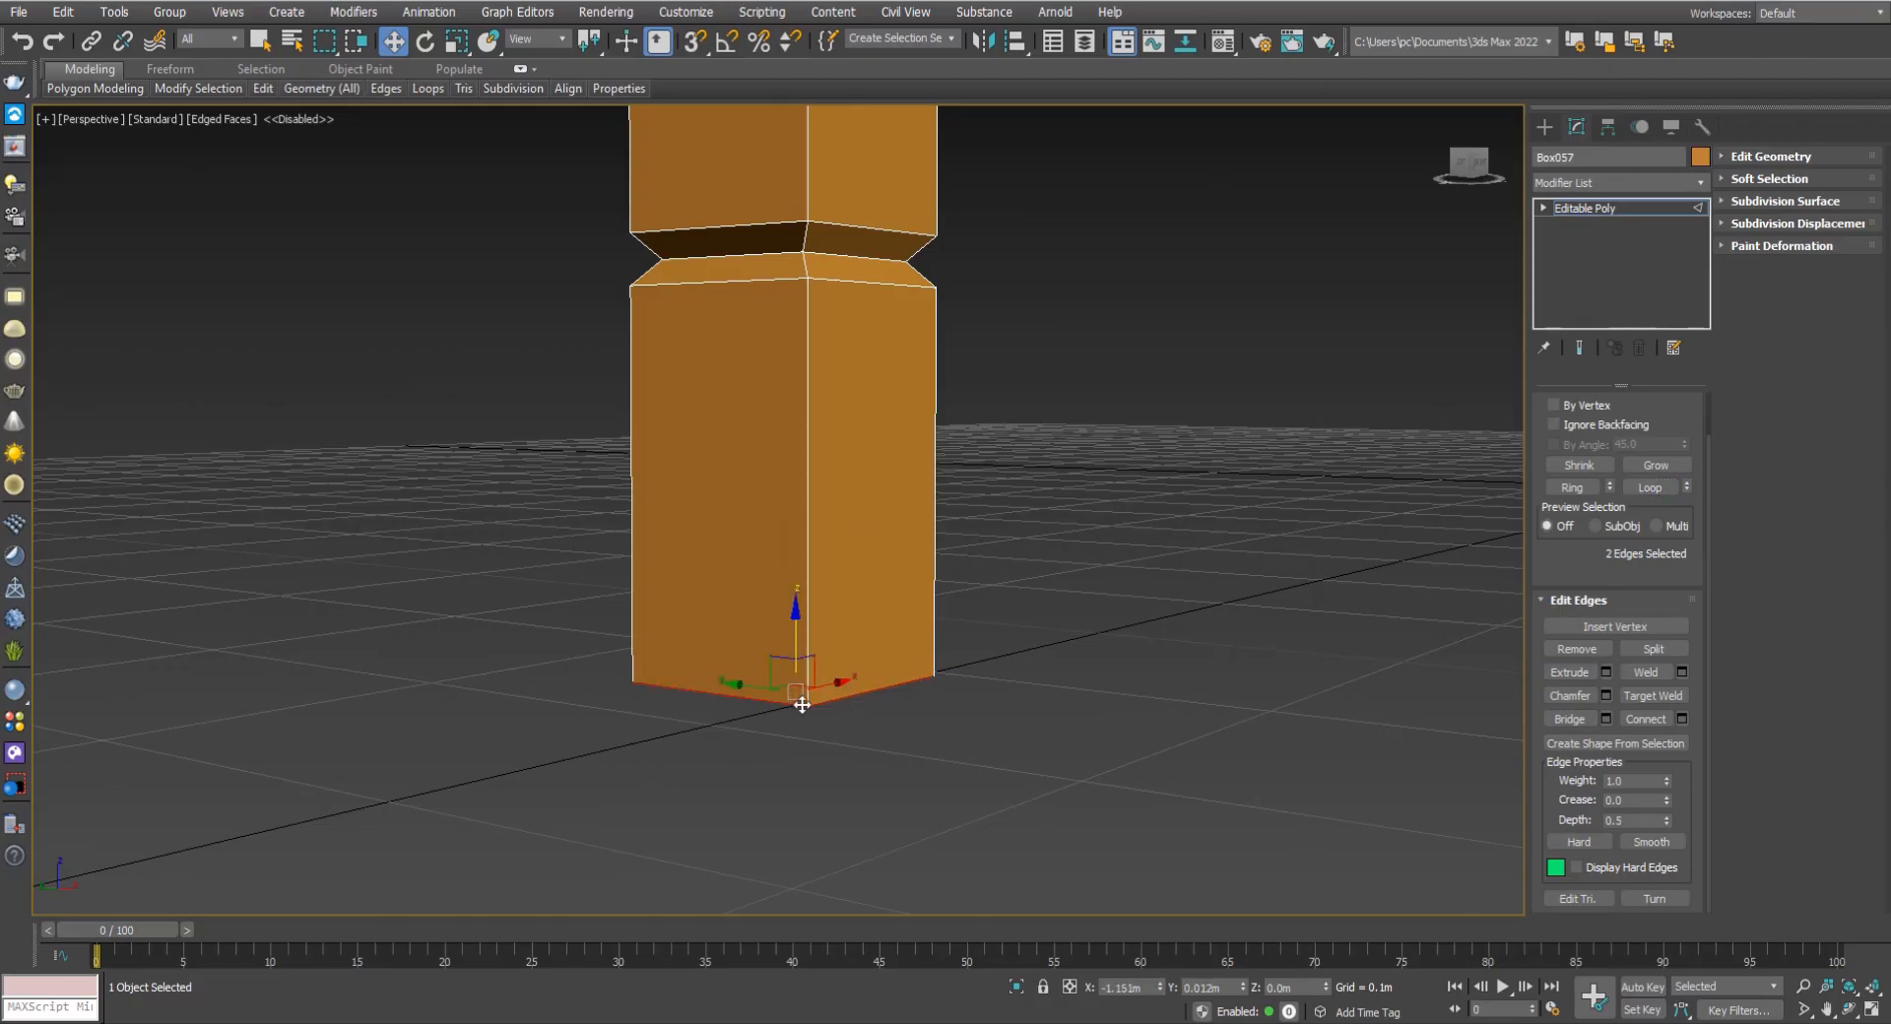
pyautogui.keyDown('alt'); pyautogui.moveTo(802, 705); pyautogui.dragTo(736, 666, button='middle'); pyautogui.keyUp('alt')
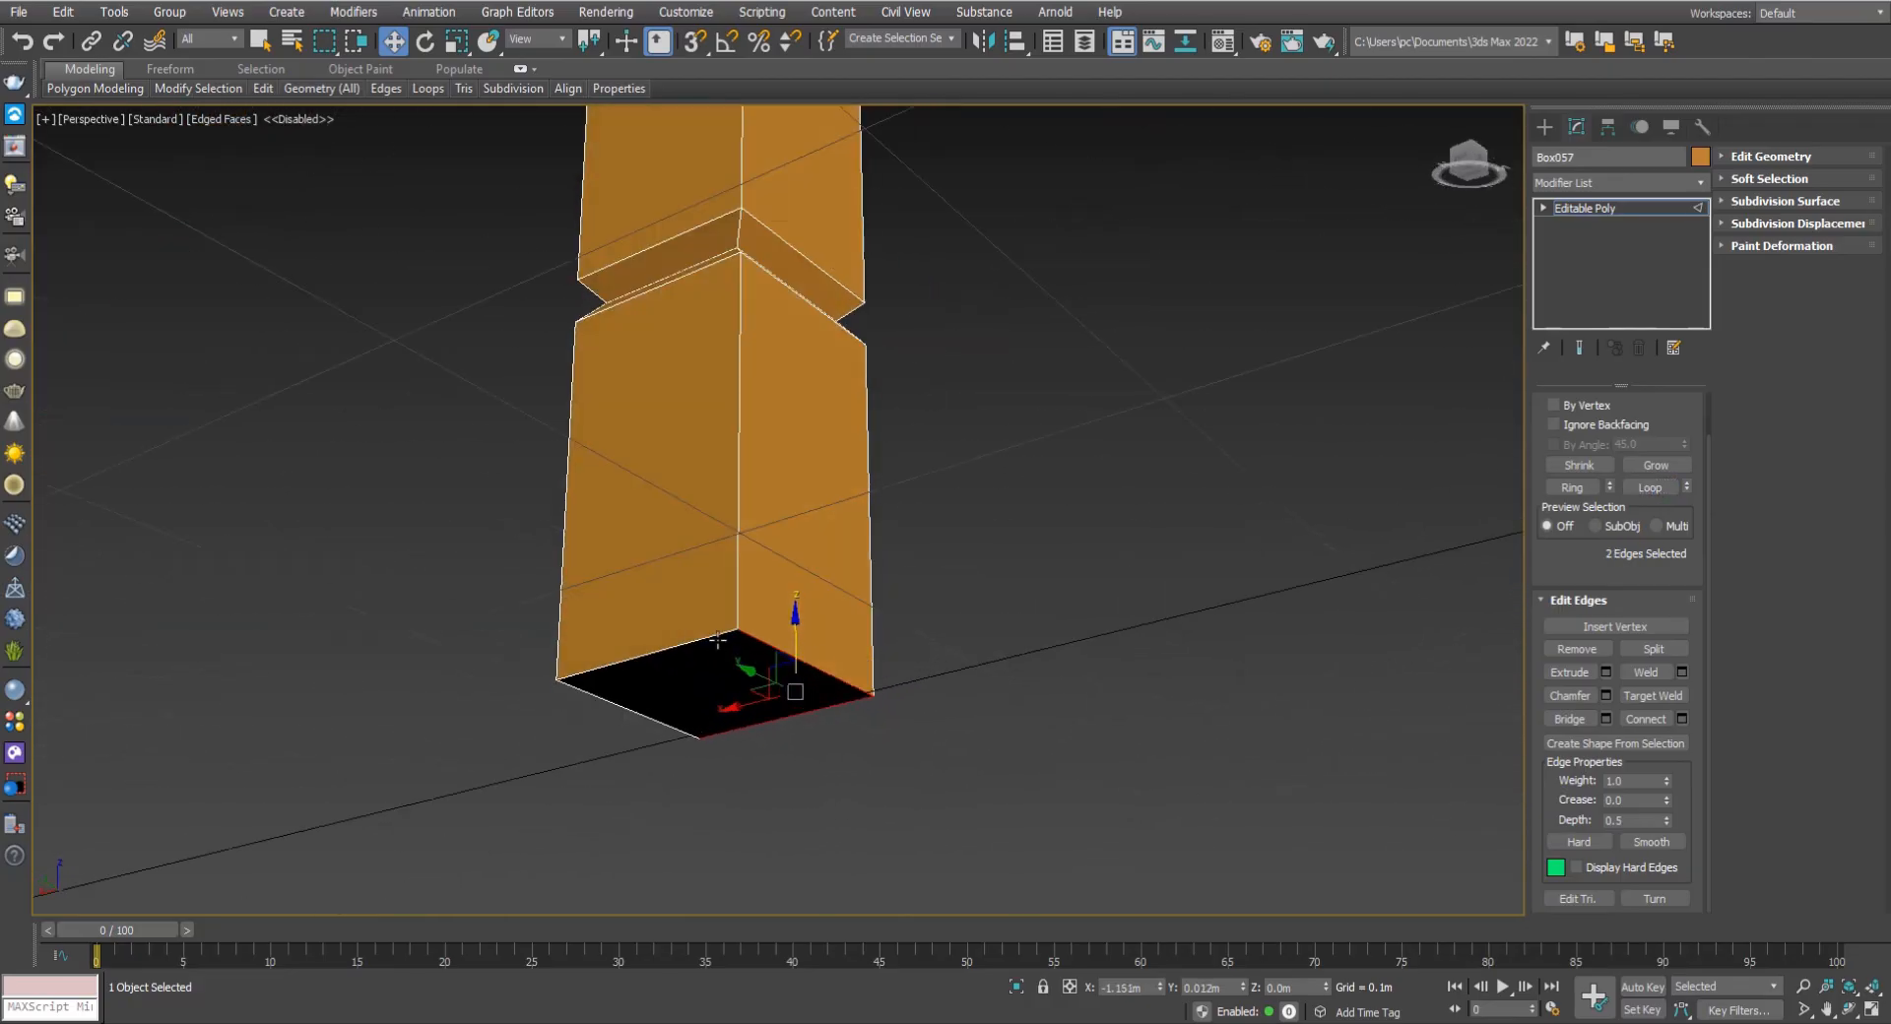
pyautogui.keyDown('ctrl'); pyautogui.click(693, 642); pyautogui.keyUp('ctrl')
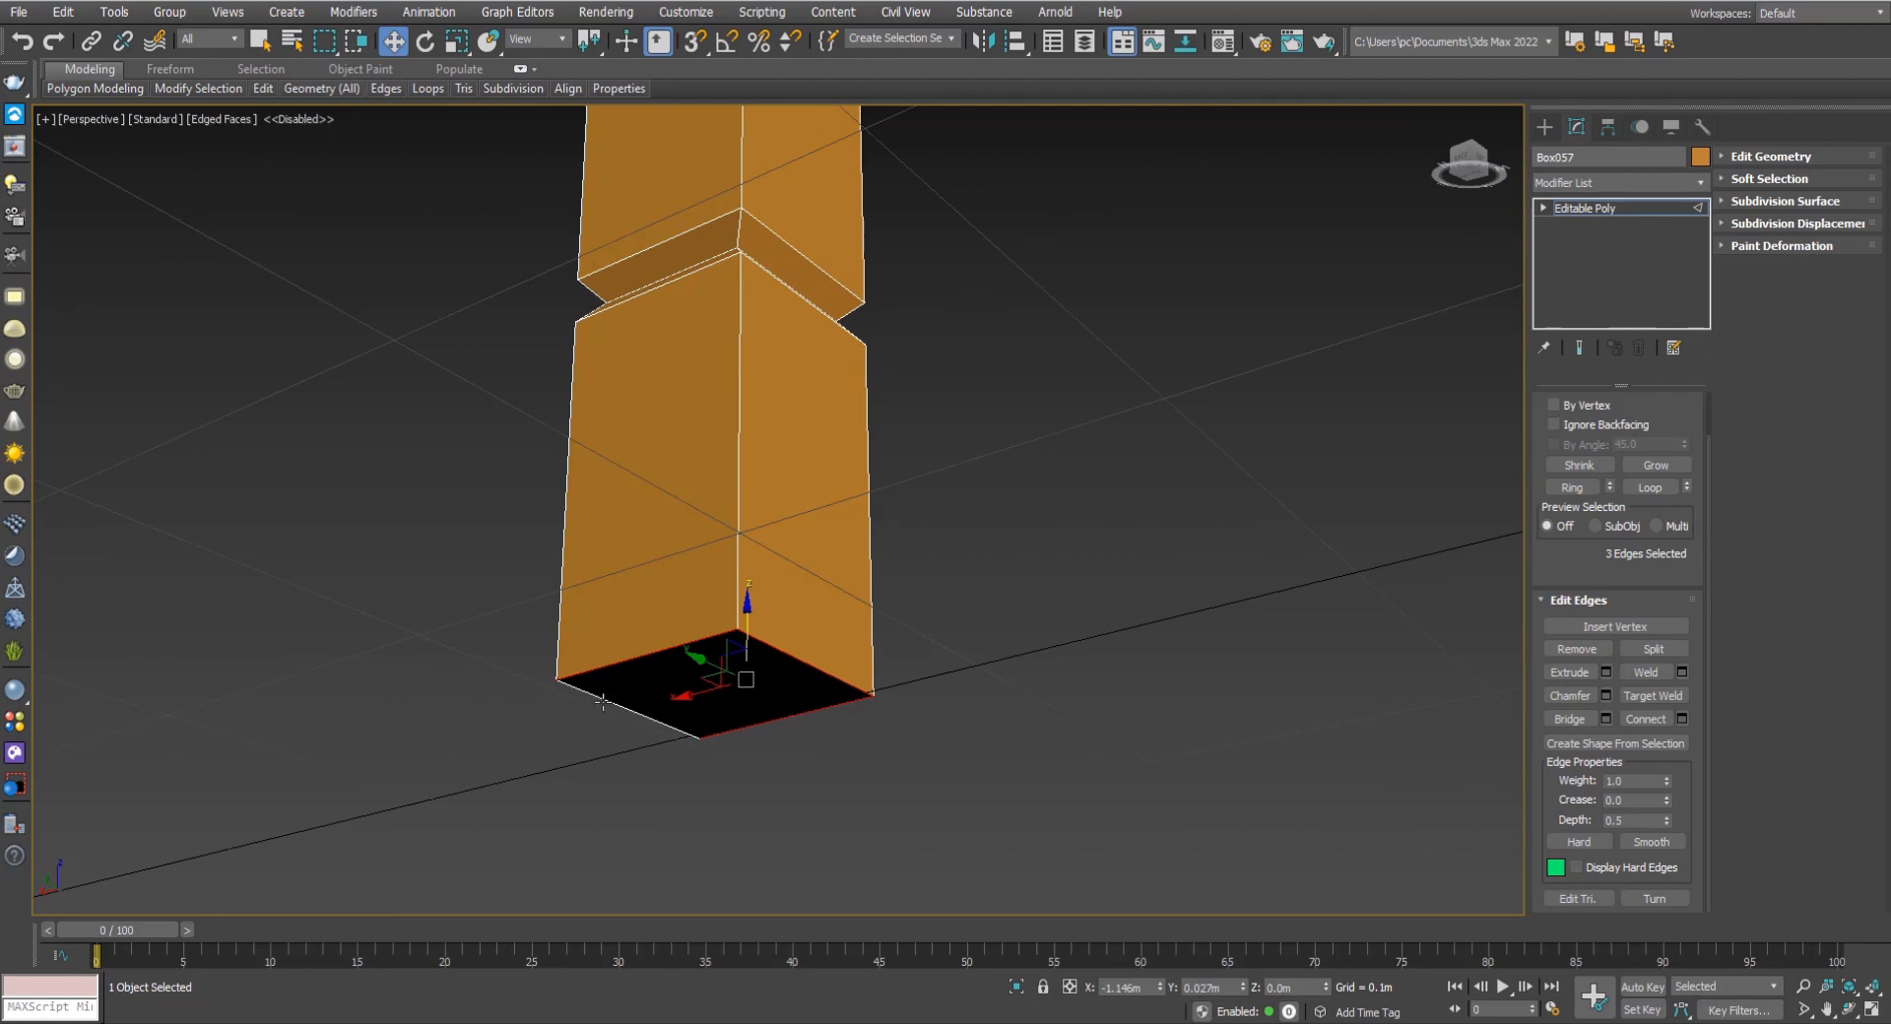
pyautogui.keyDown('ctrl'); pyautogui.click(603, 703); pyautogui.keyUp('ctrl')
pyautogui.keyDown('alt'); pyautogui.moveTo(658, 699); pyautogui.dragTo(564, 789, button='middle'); pyautogui.keyUp('alt')
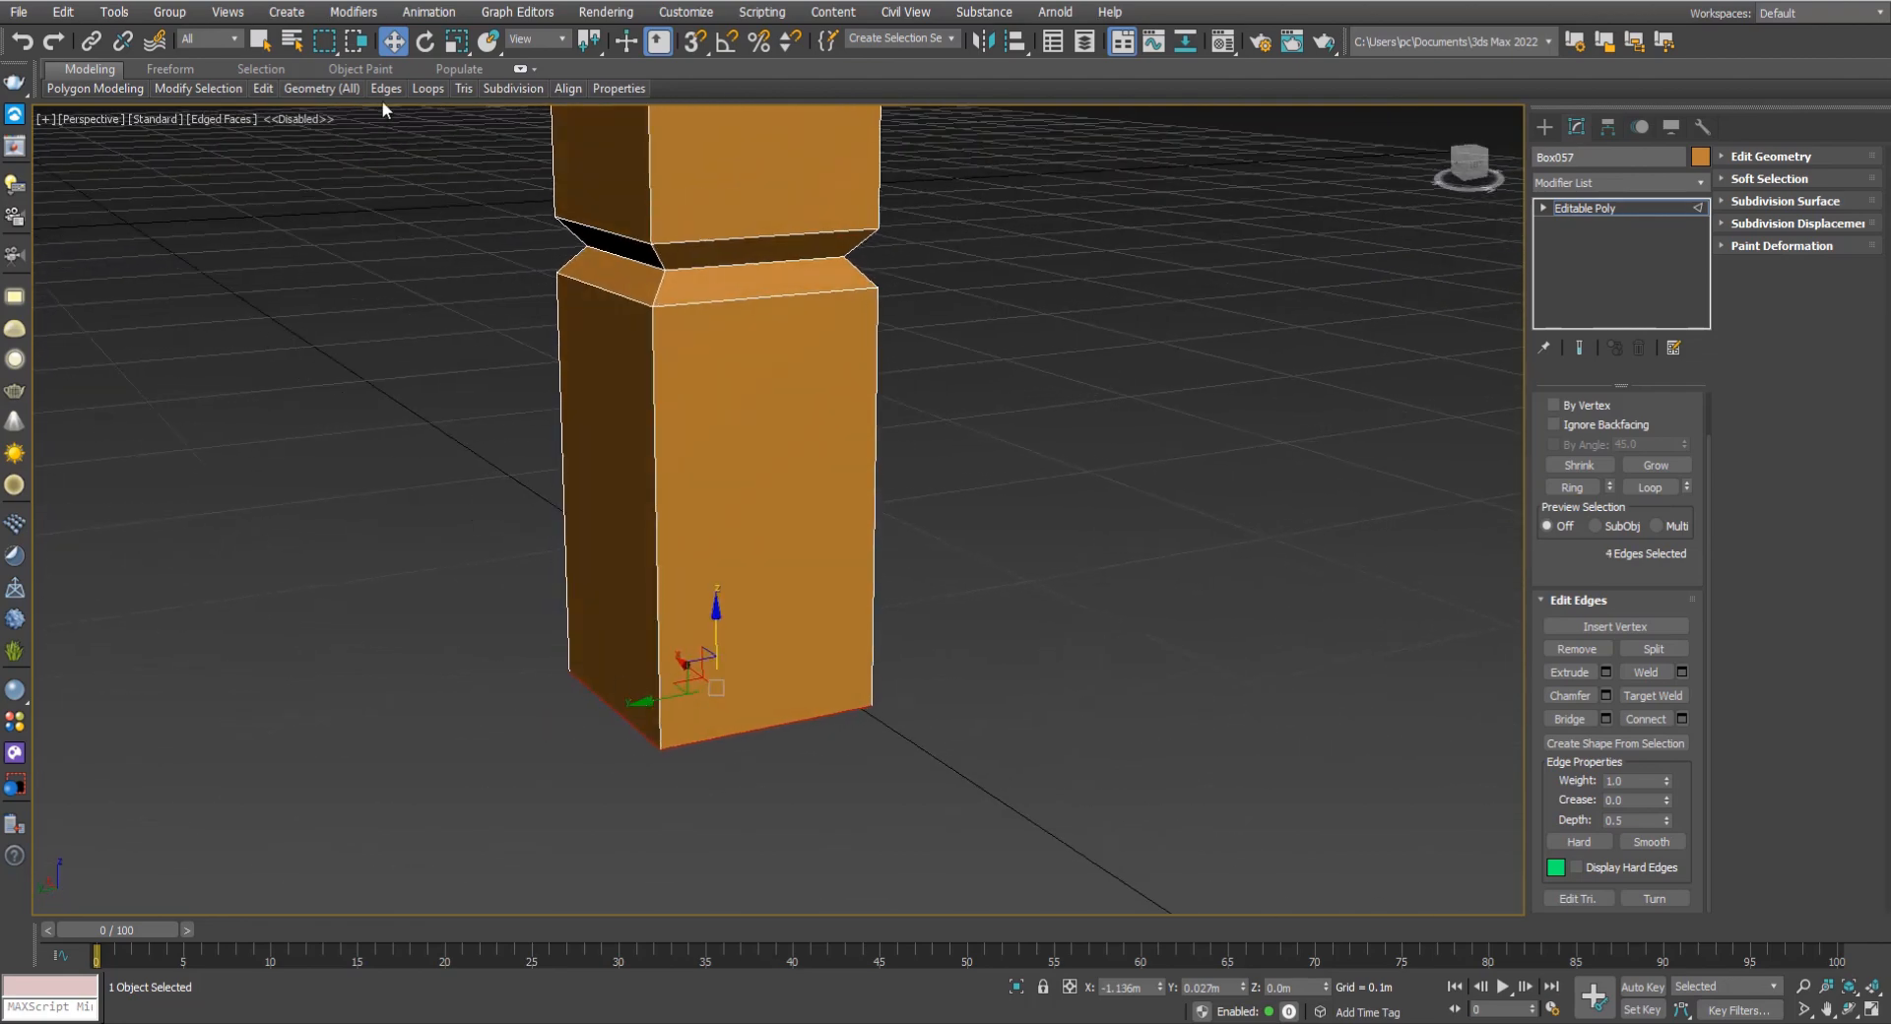
pyautogui.click(456, 41)
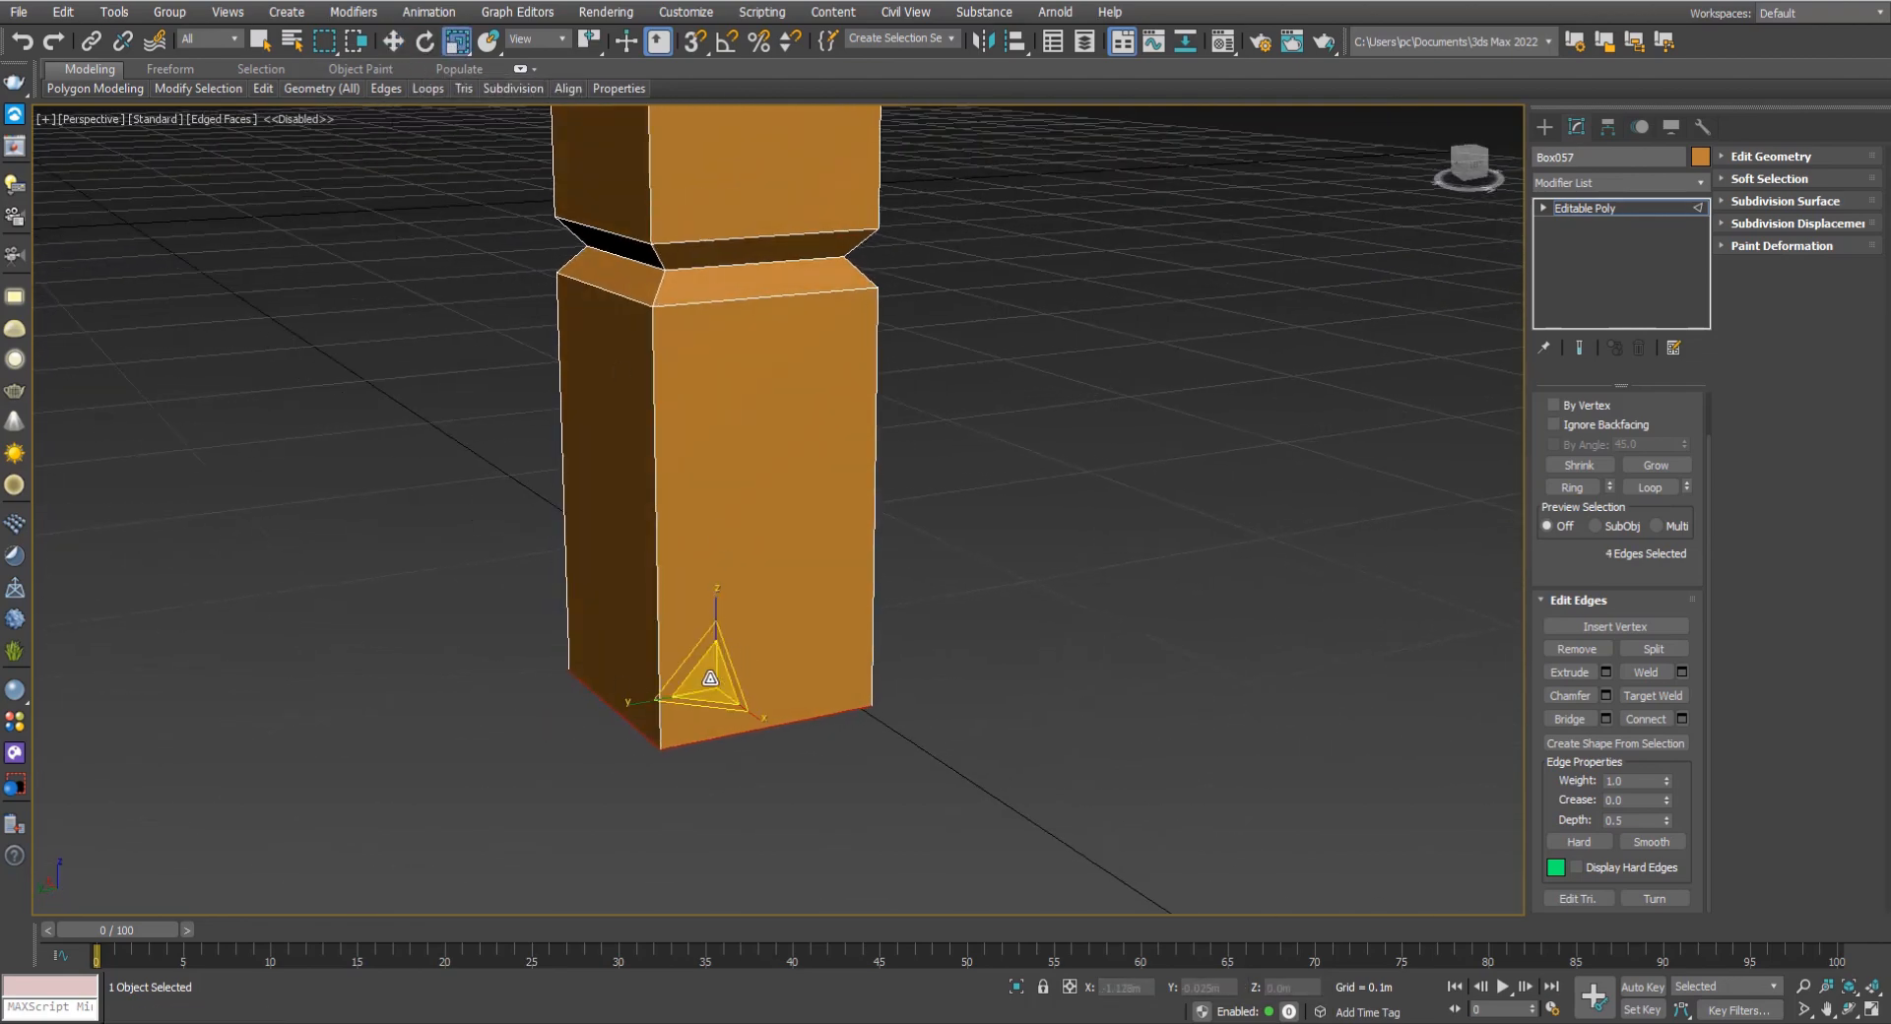
pyautogui.moveTo(710, 679); pyautogui.dragTo(710, 756)
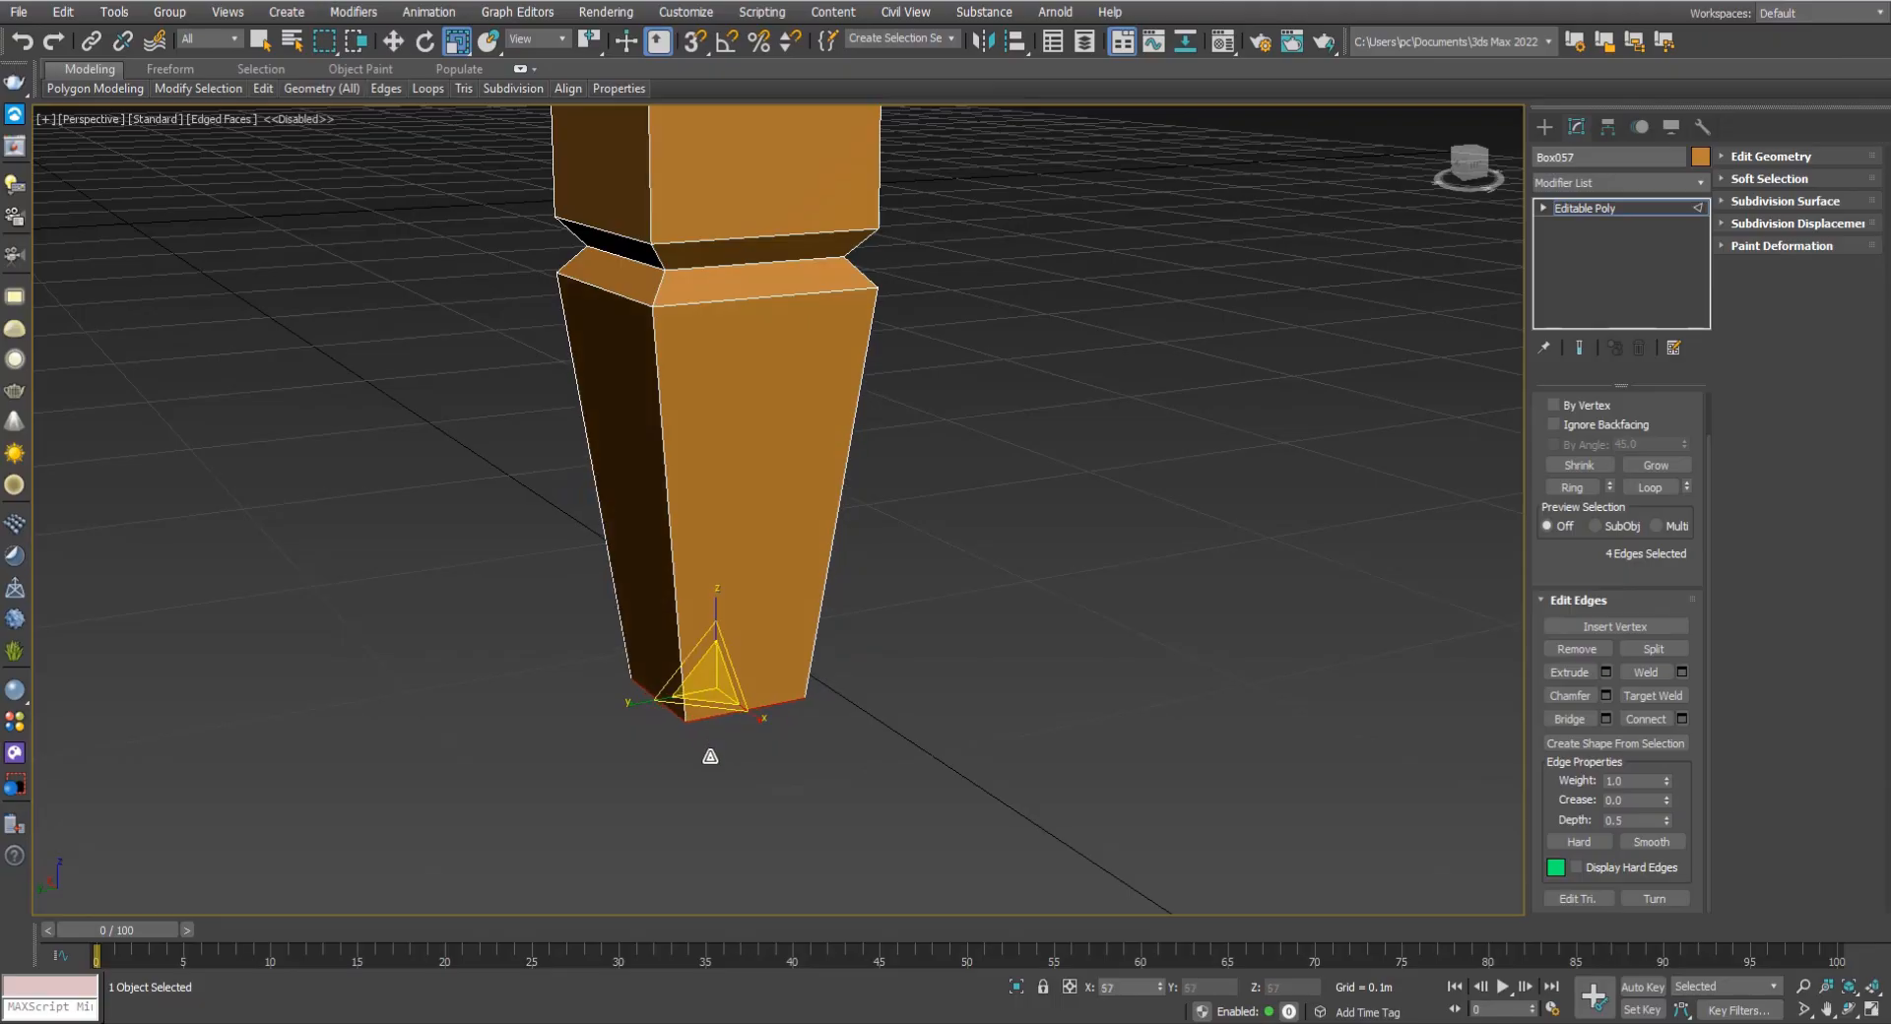
# Select the four vertical edges just above the leg's groove and extend the selection to their full loops along the leg.
pyautogui.scroll(-6, 710, 756)
pyautogui.keyDown('alt'); pyautogui.moveTo(760, 645); pyautogui.dragTo(695, 716, button='middle'); pyautogui.keyUp('alt')
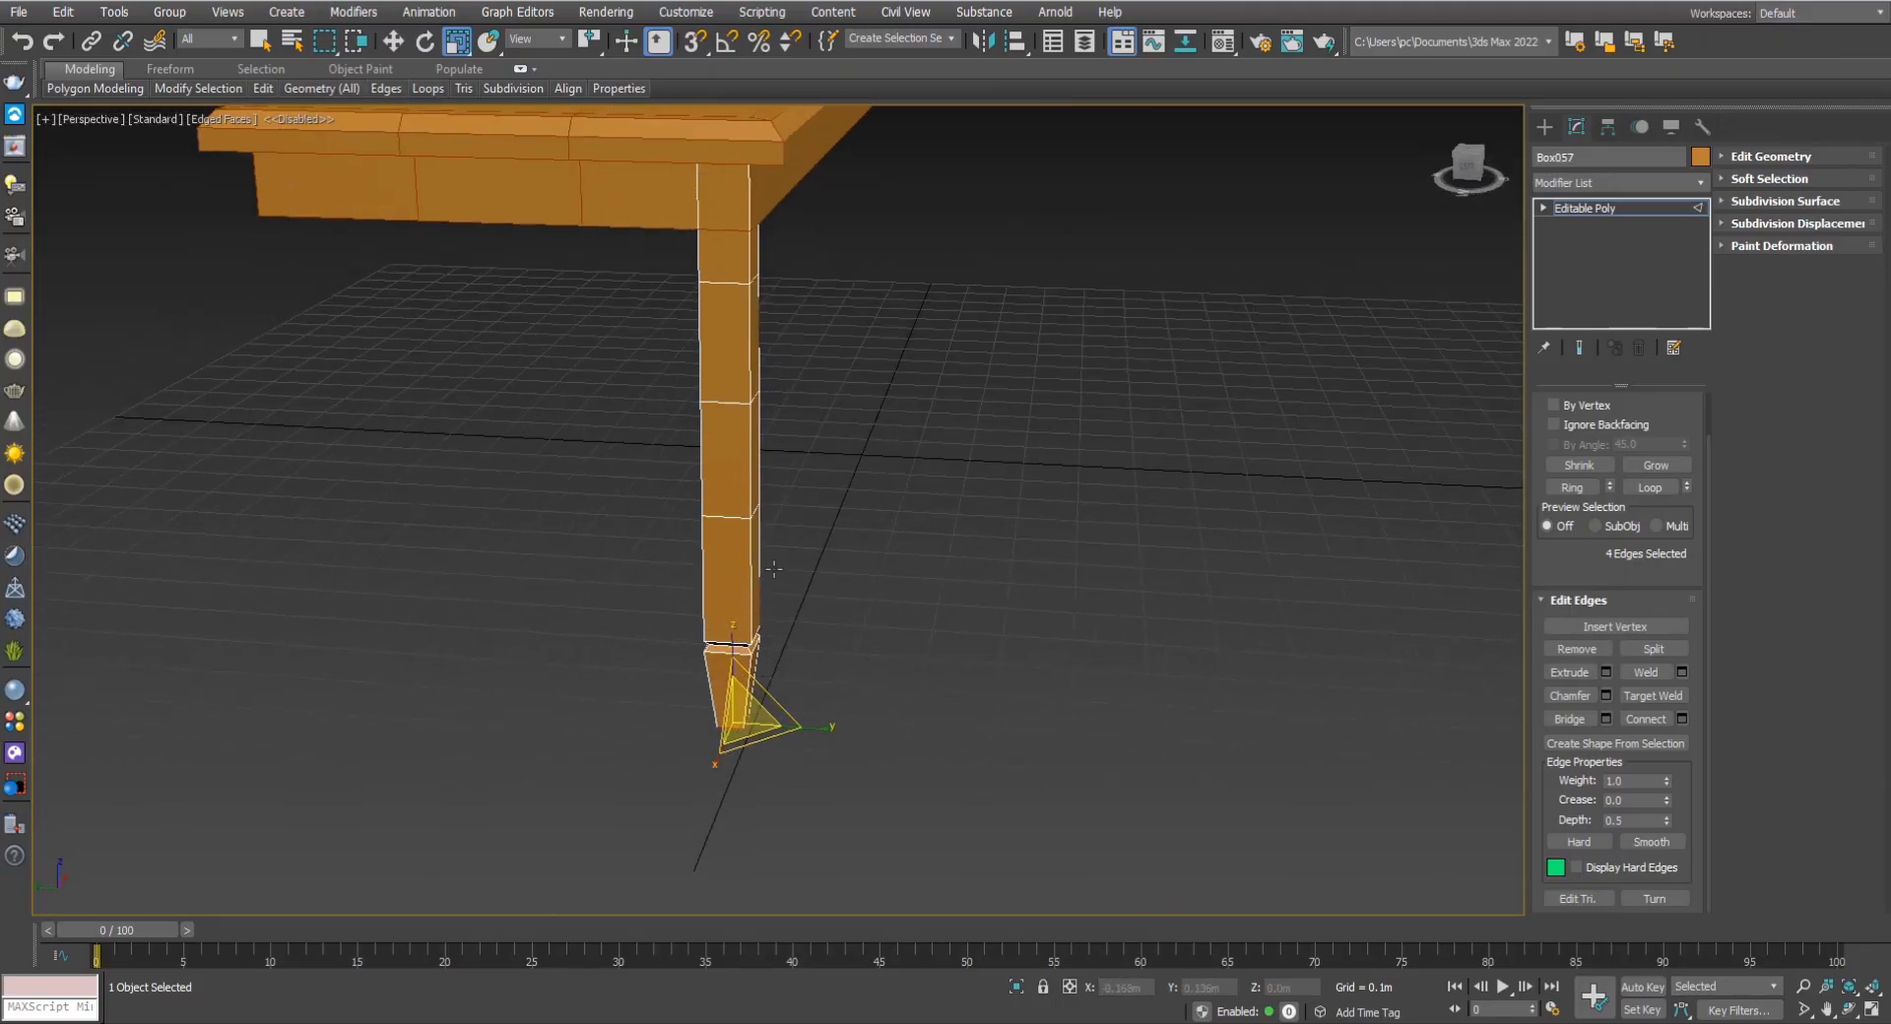
pyautogui.keyDown('alt'); pyautogui.moveTo(775, 568); pyautogui.dragTo(752, 619, button='middle'); pyautogui.keyUp('alt')
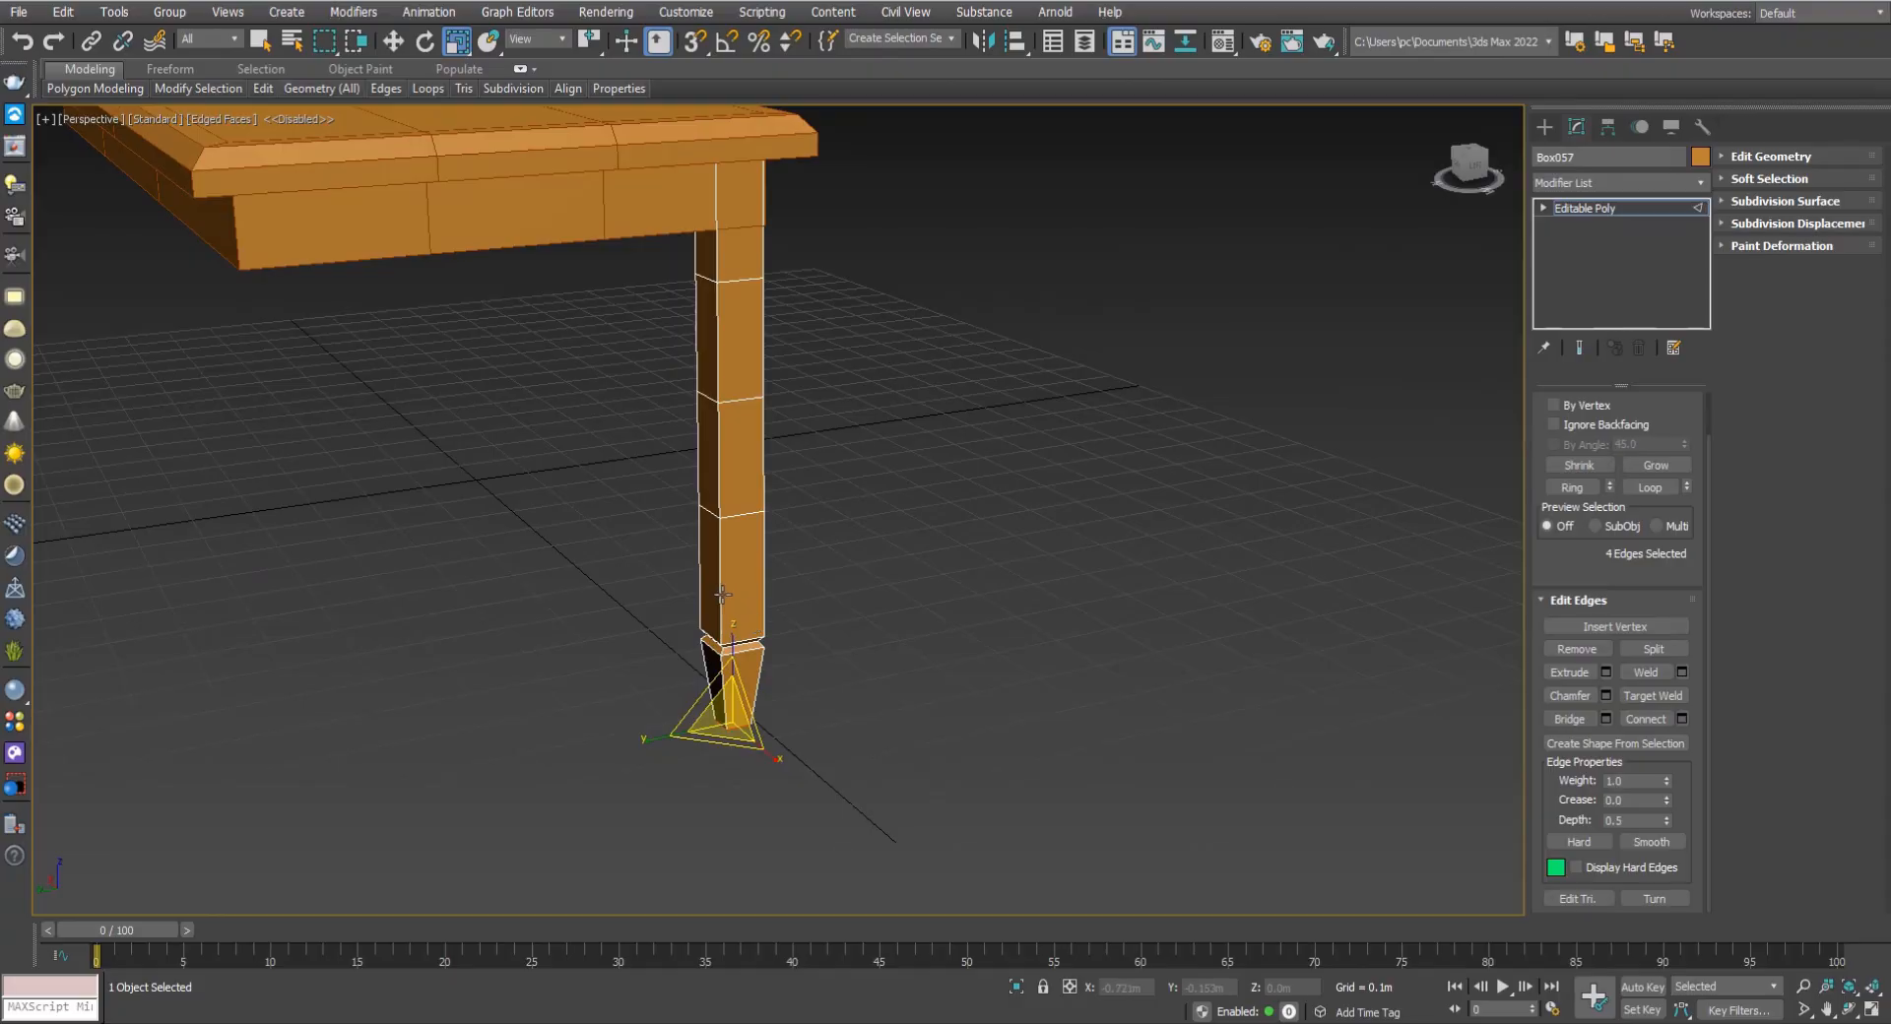
pyautogui.scroll(2, 722, 594)
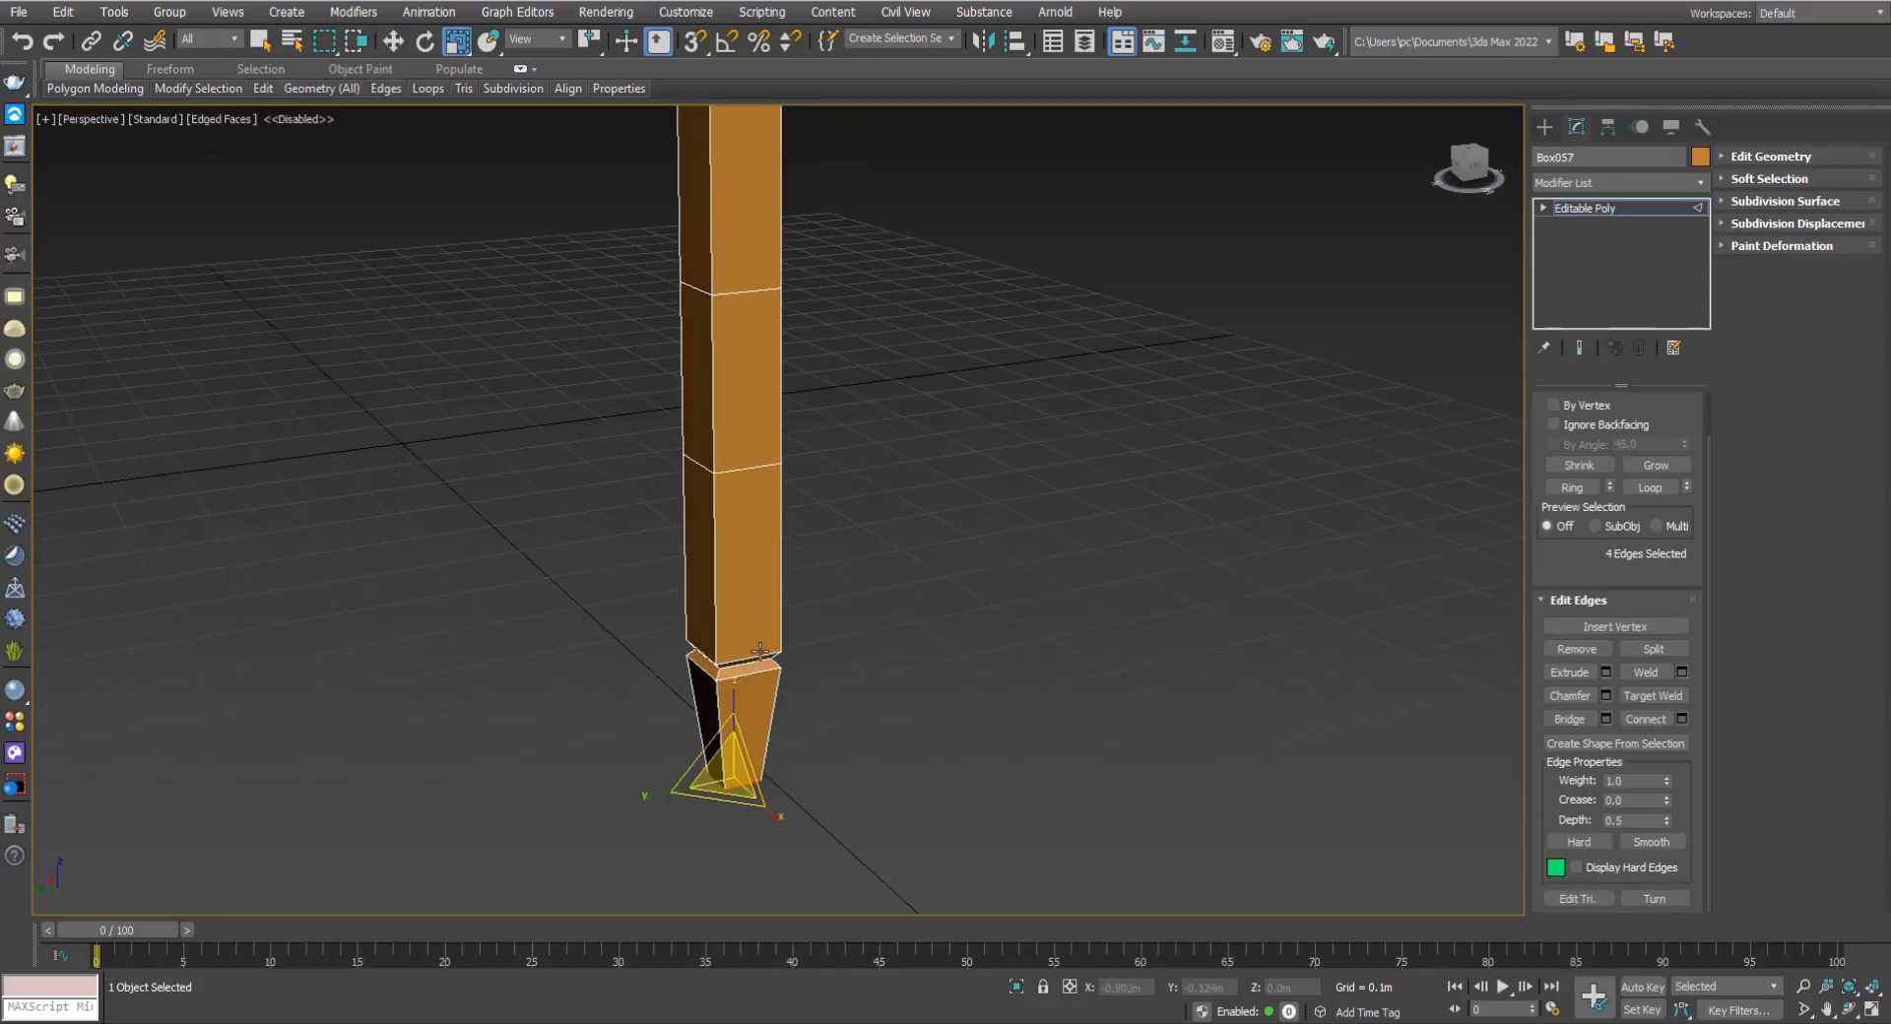
pyautogui.click(716, 512)
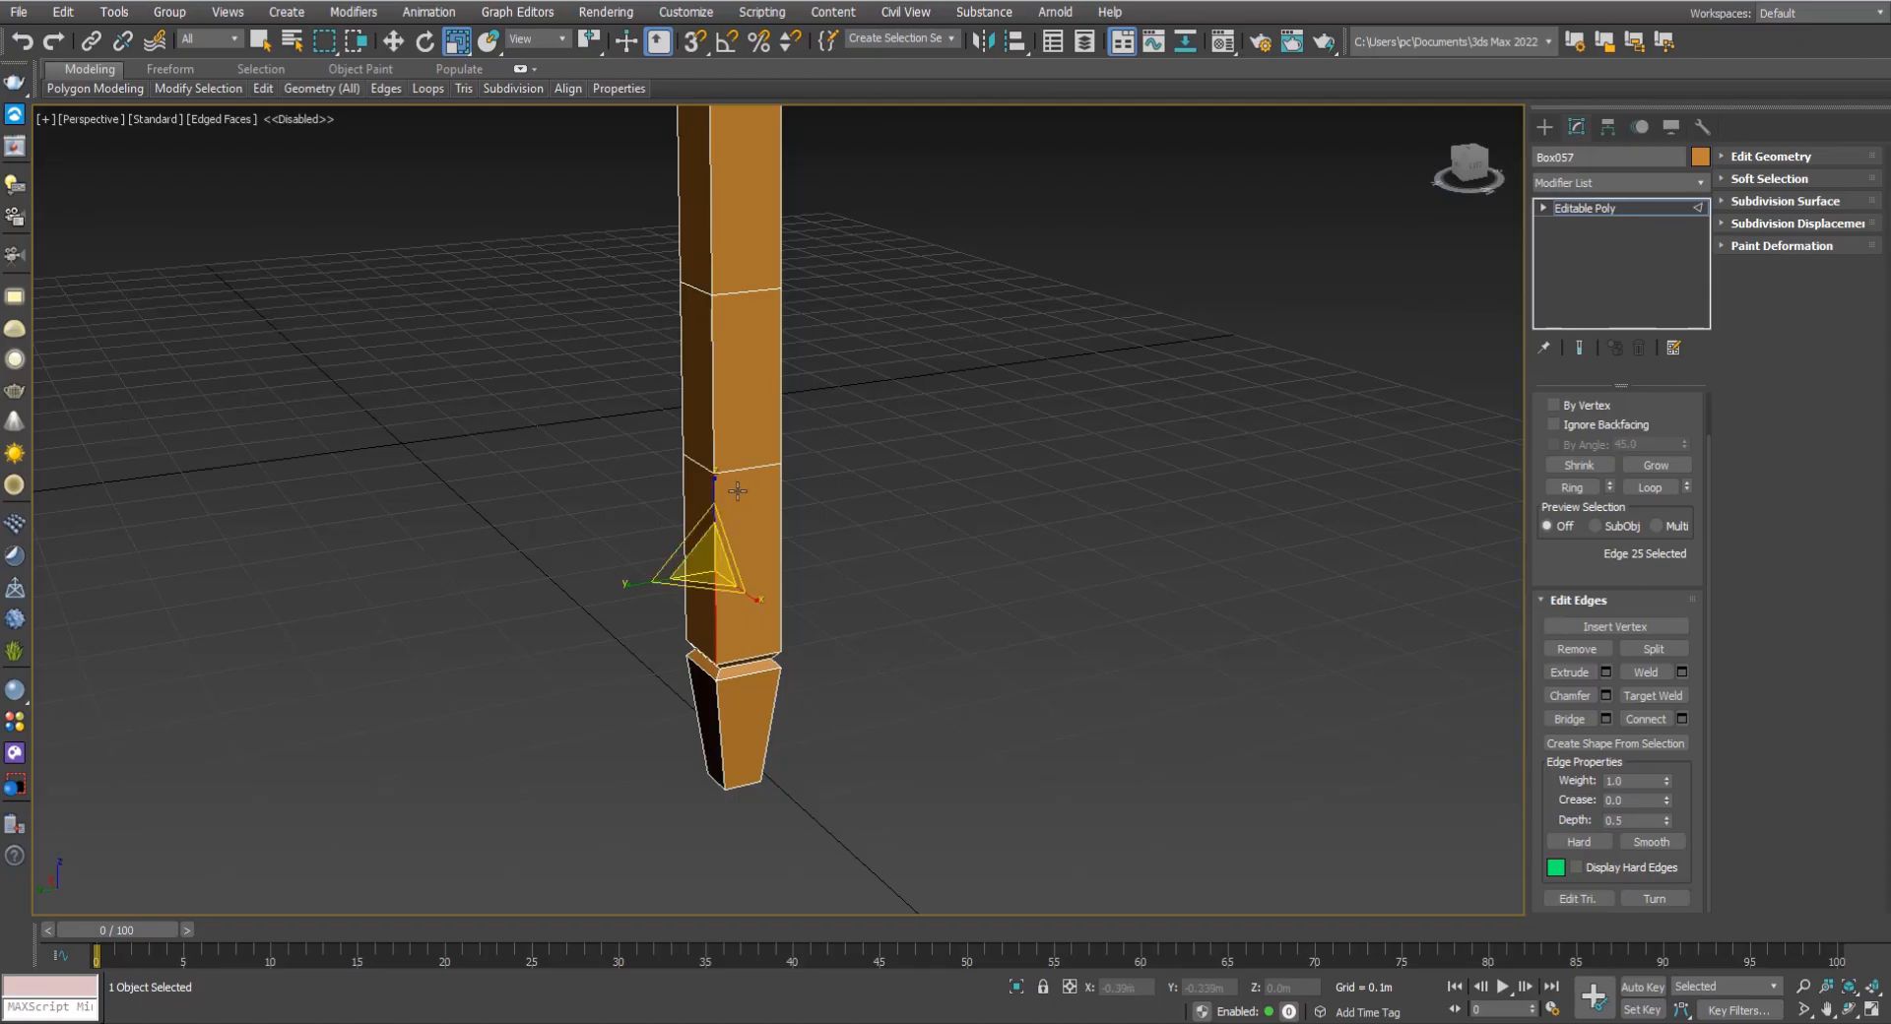
pyautogui.keyDown('alt'); pyautogui.moveTo(716, 512); pyautogui.dragTo(727, 459, button='middle'); pyautogui.keyUp('alt')
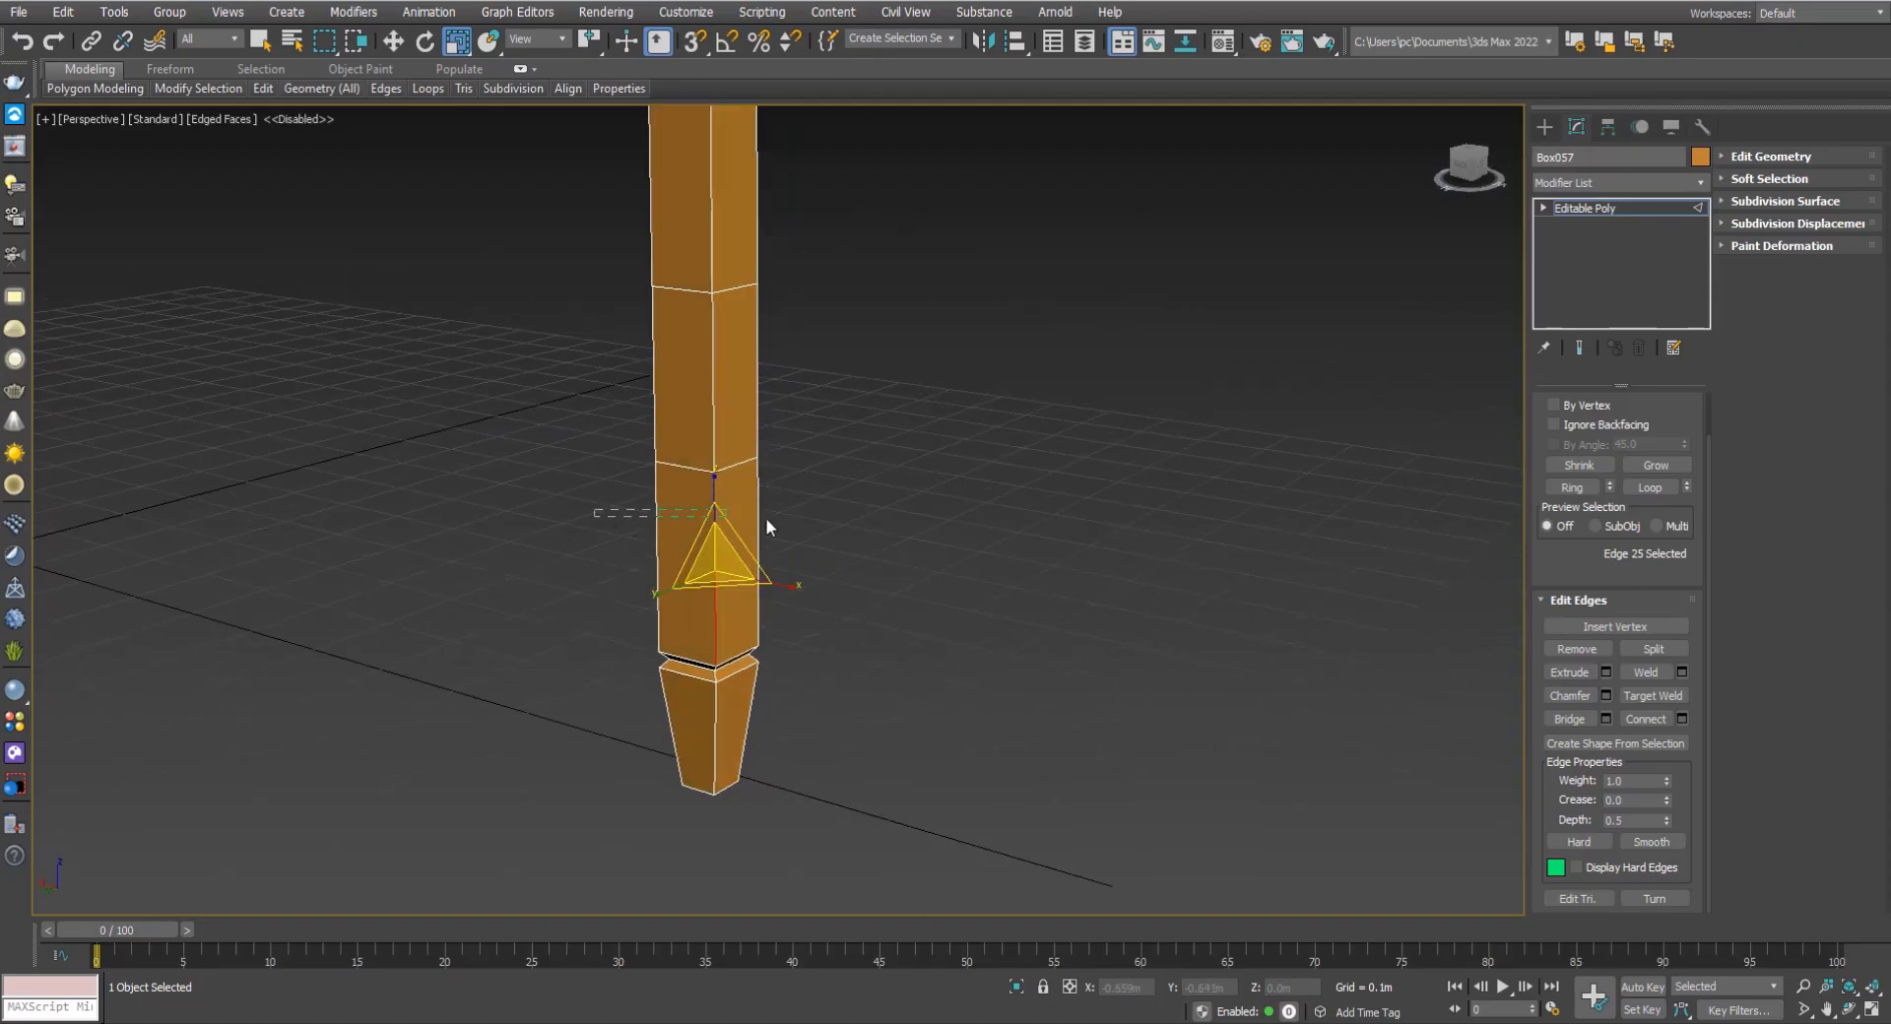
pyautogui.moveTo(841, 518); pyautogui.dragTo(841, 519)
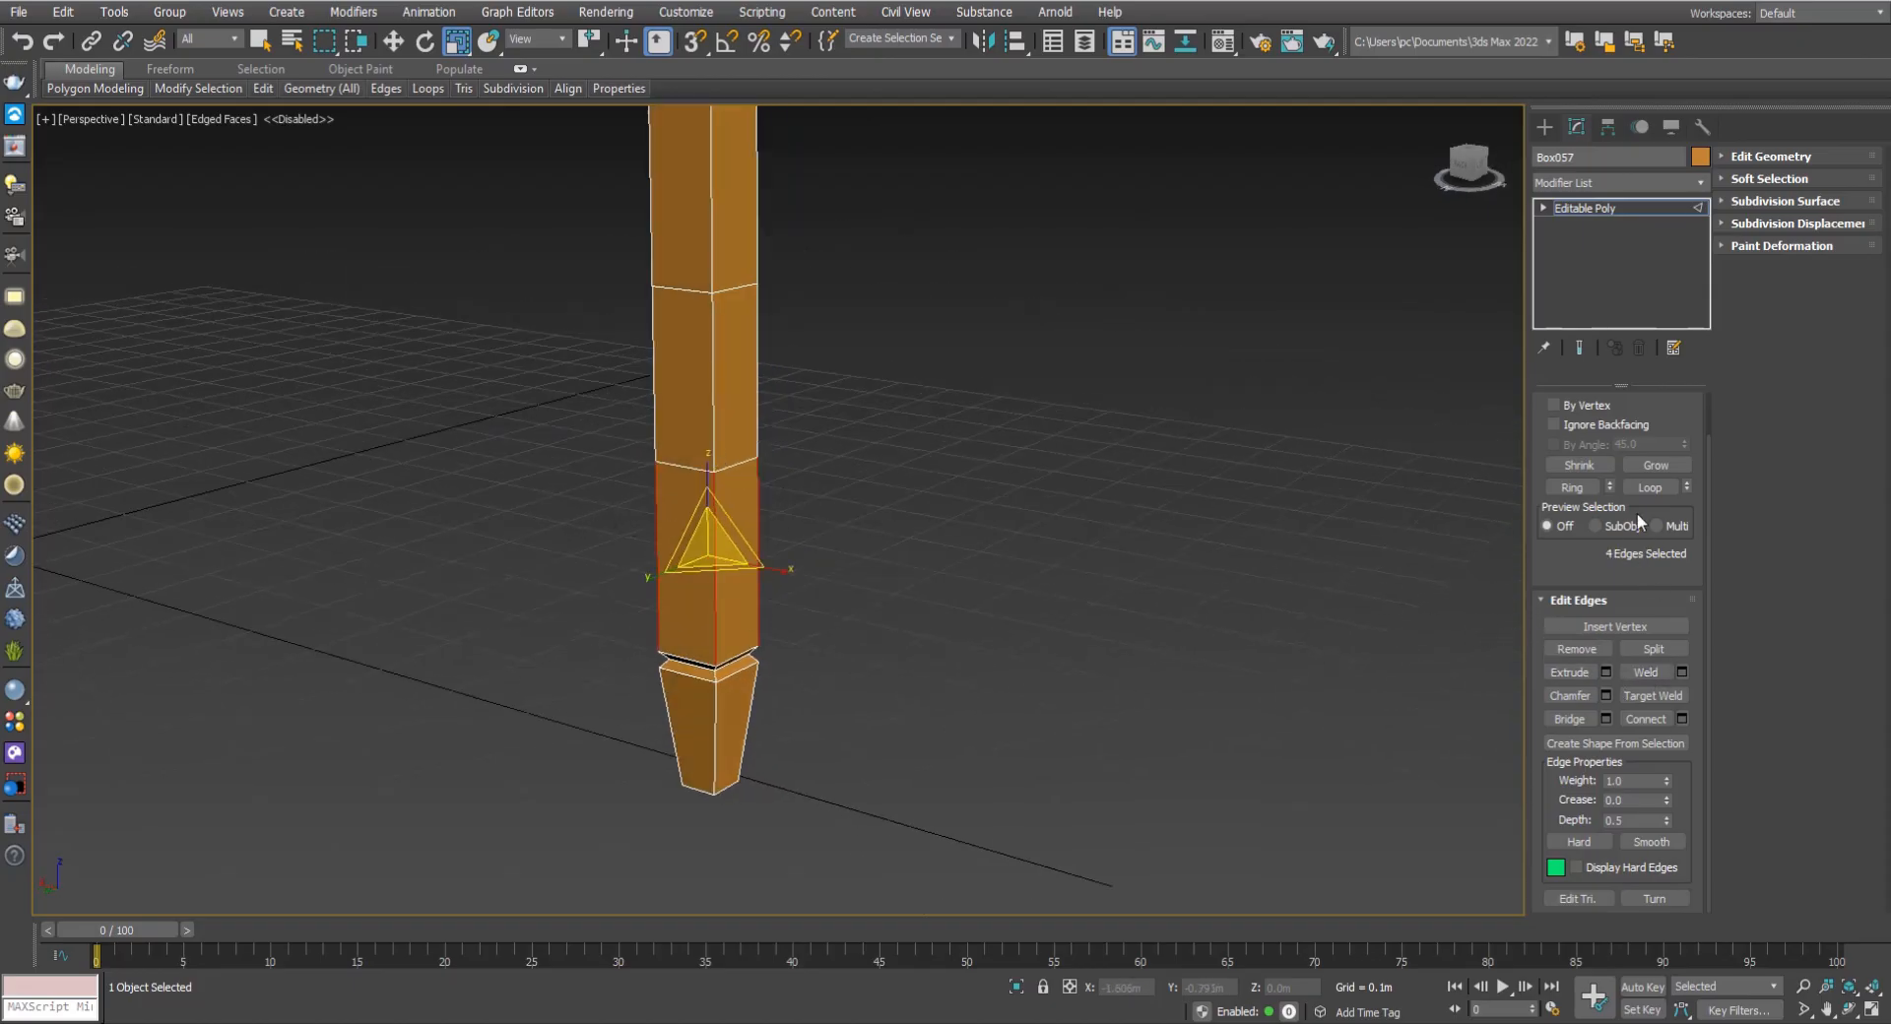
pyautogui.click(1646, 487)
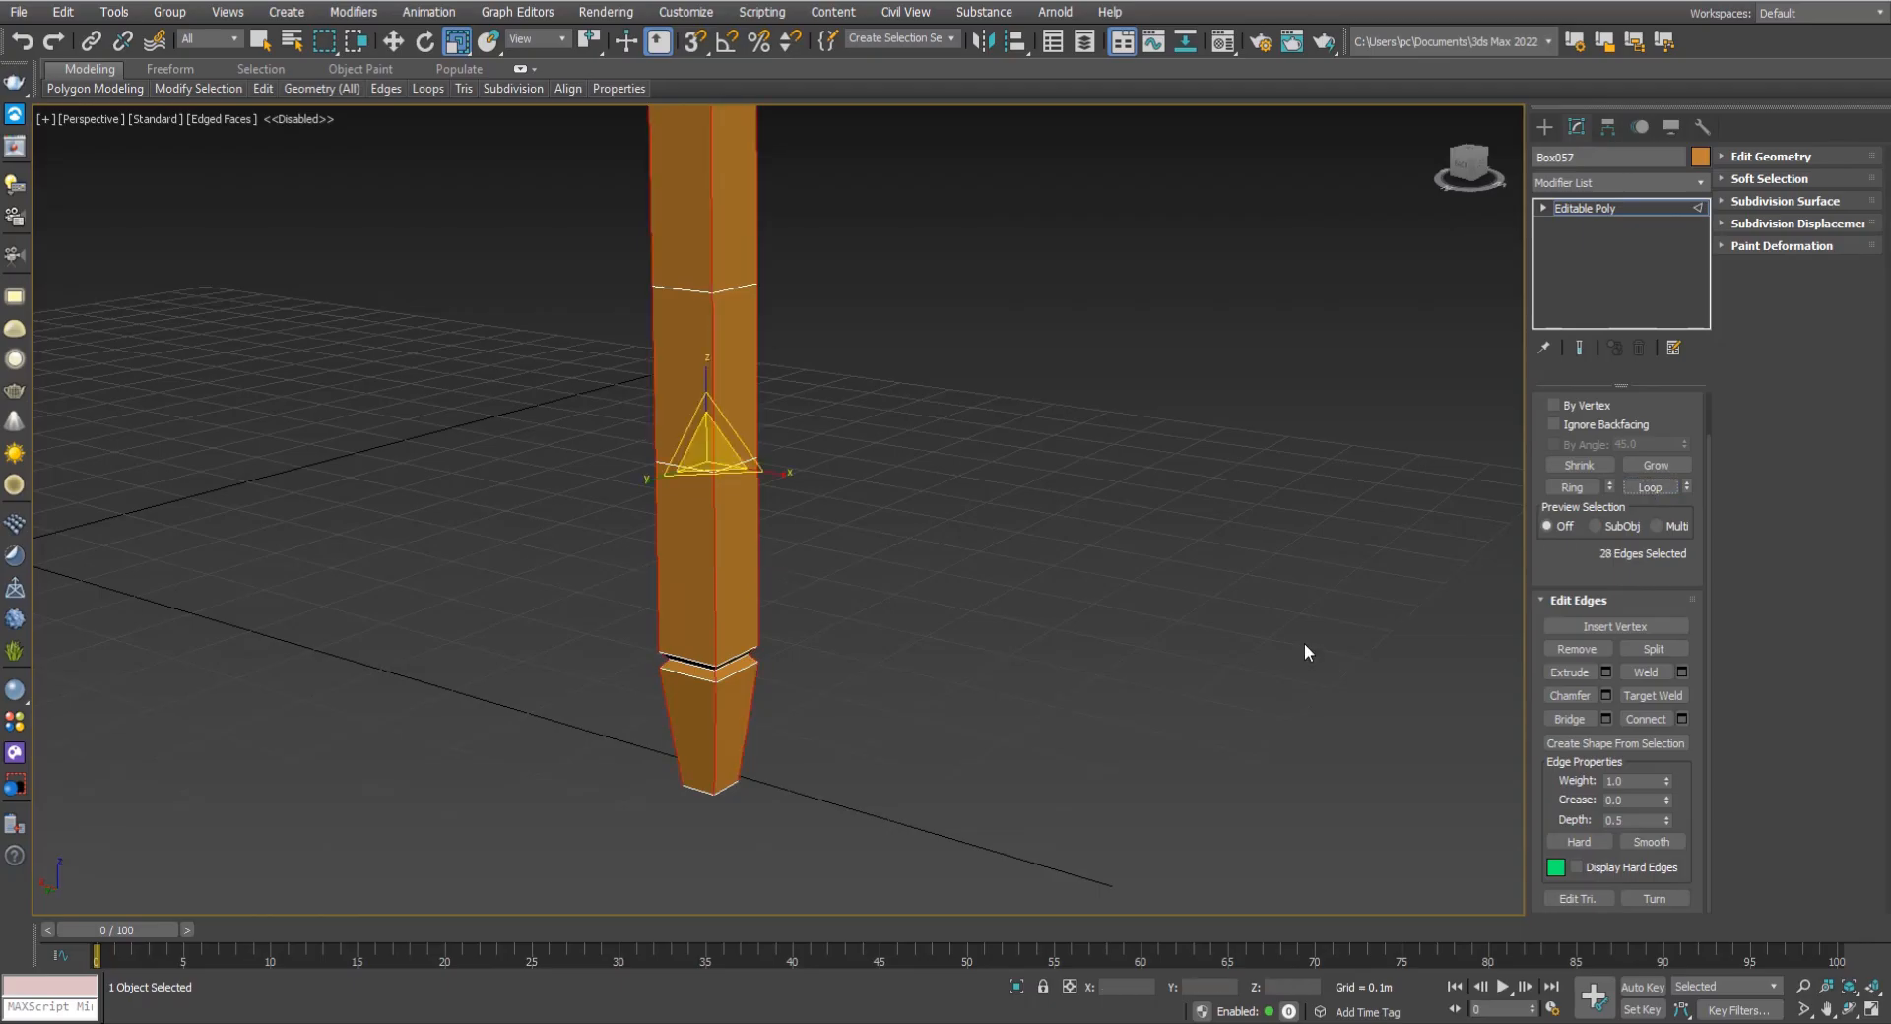
# Chamfer the leg's vertical edges by about 0.008 m with 0 connect edge segments.
pyautogui.scroll(2, 900, 630)
pyautogui.moveTo(831, 612); pyautogui.dragTo(842, 569, button='middle')
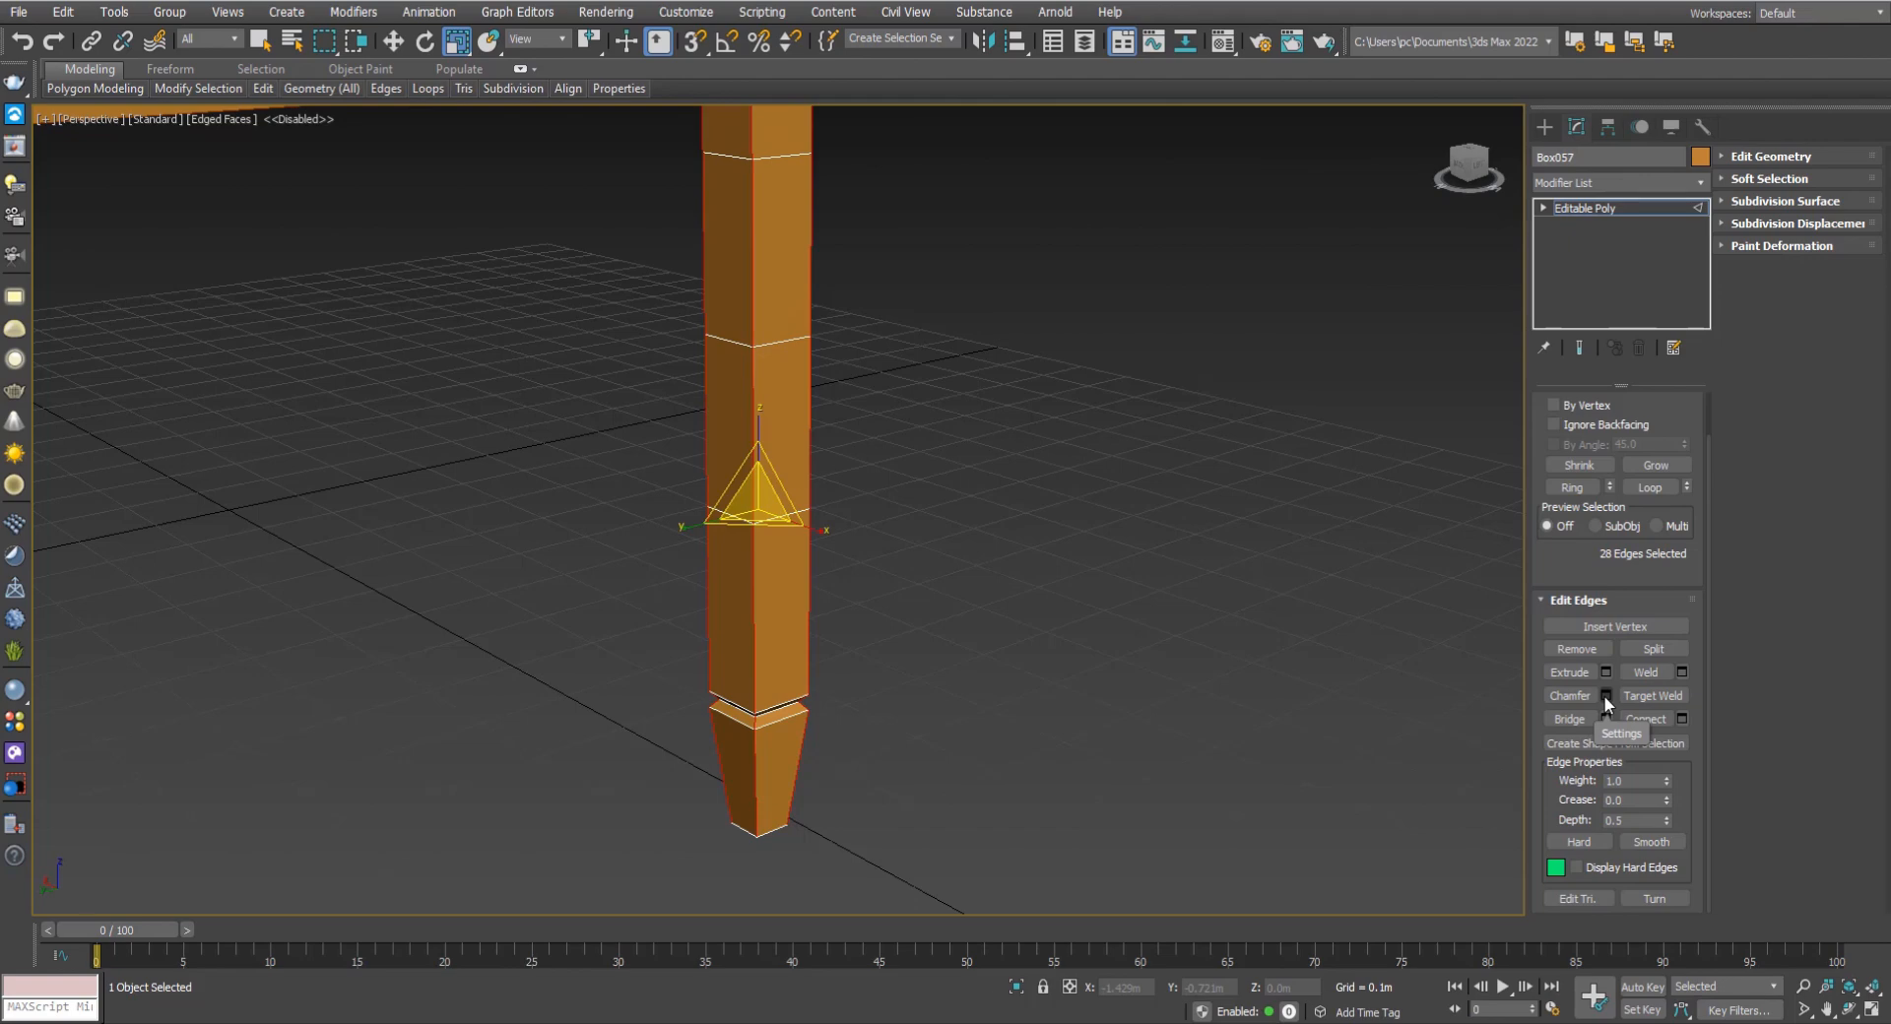
pyautogui.click(1606, 697)
pyautogui.scroll(3, 764, 435)
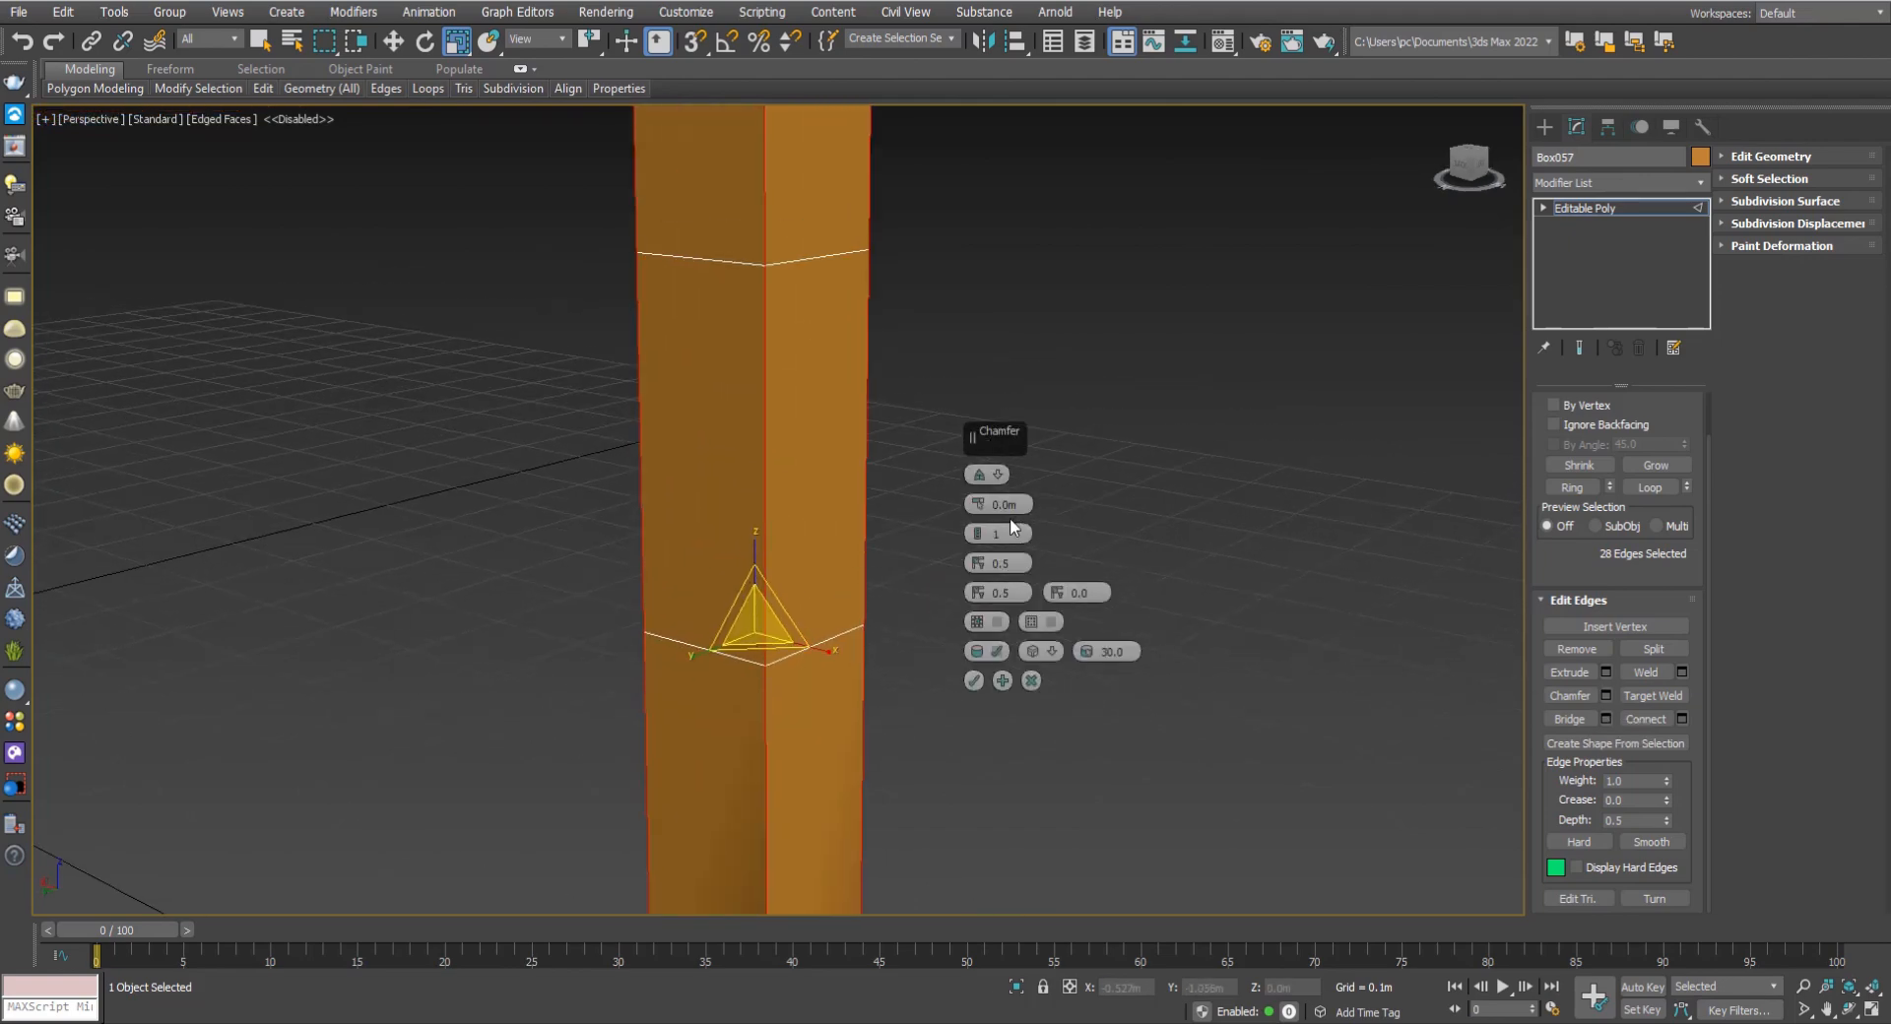
pyautogui.scroll(2, 753, 400)
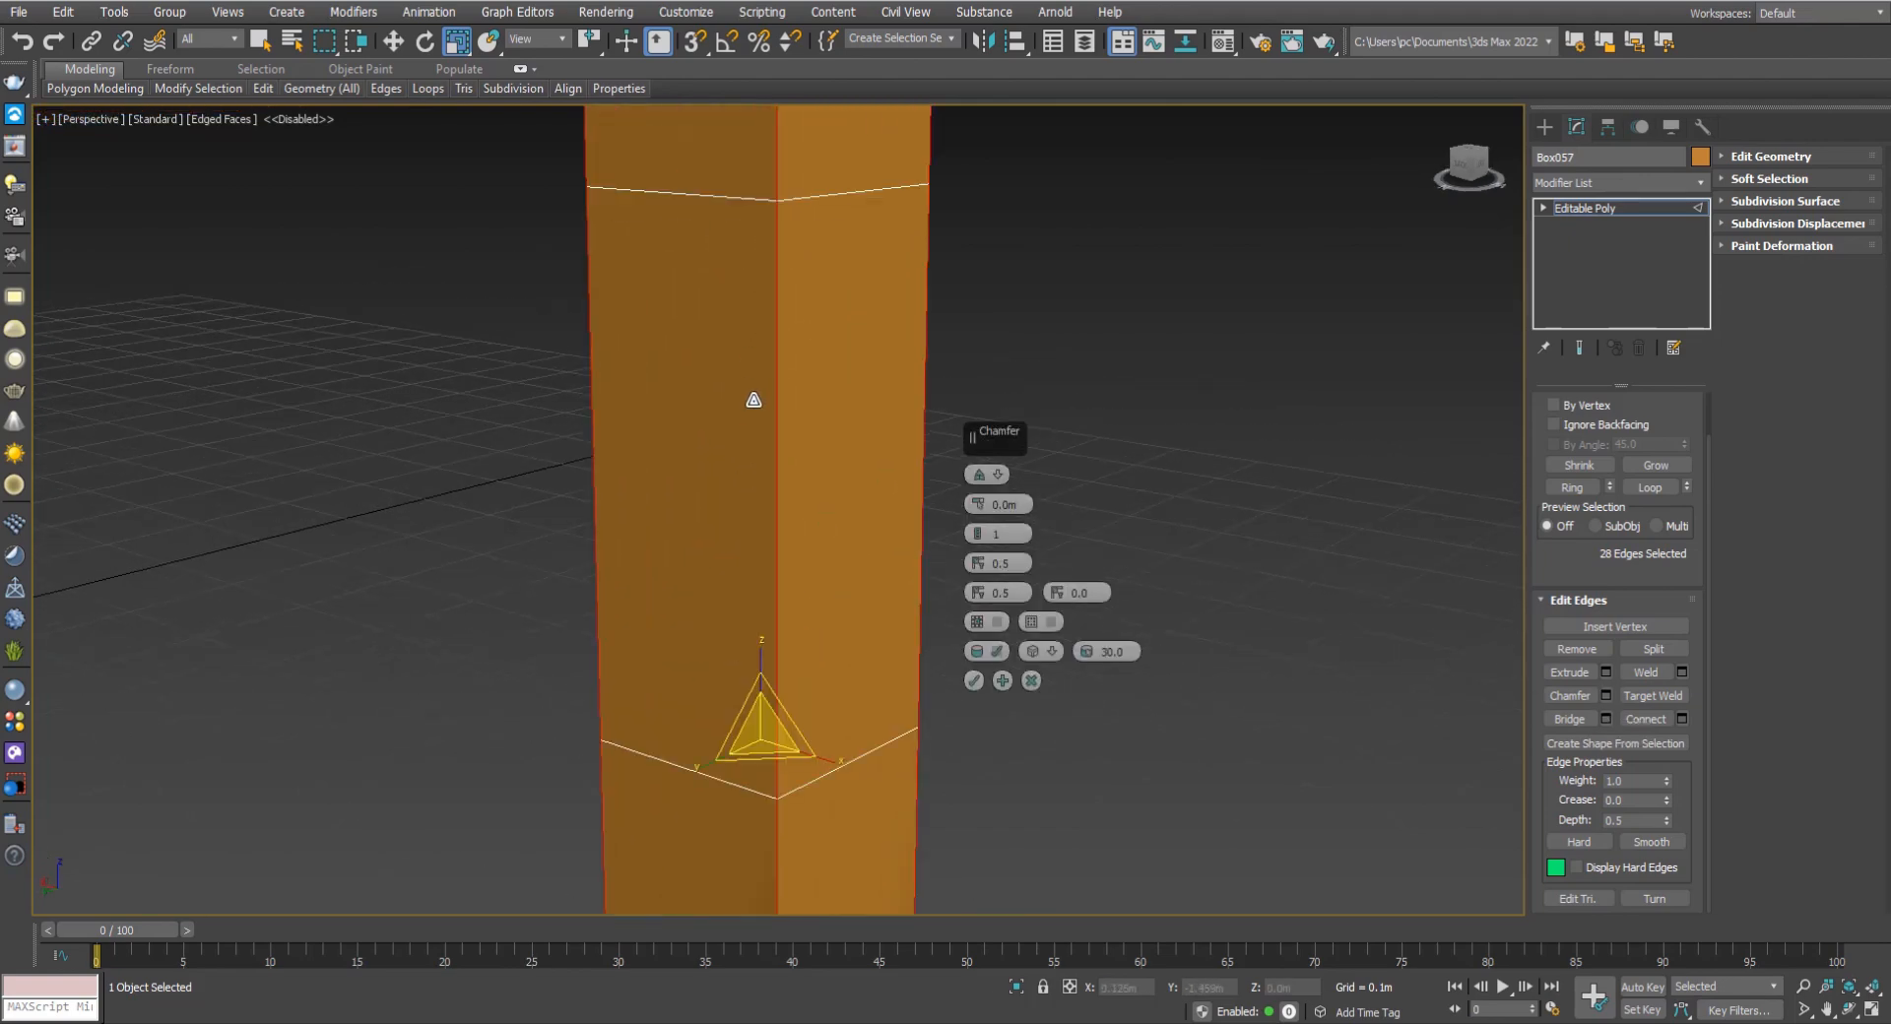
pyautogui.scroll(-2, 753, 400)
pyautogui.moveTo(978, 504); pyautogui.dragTo(980, 489)
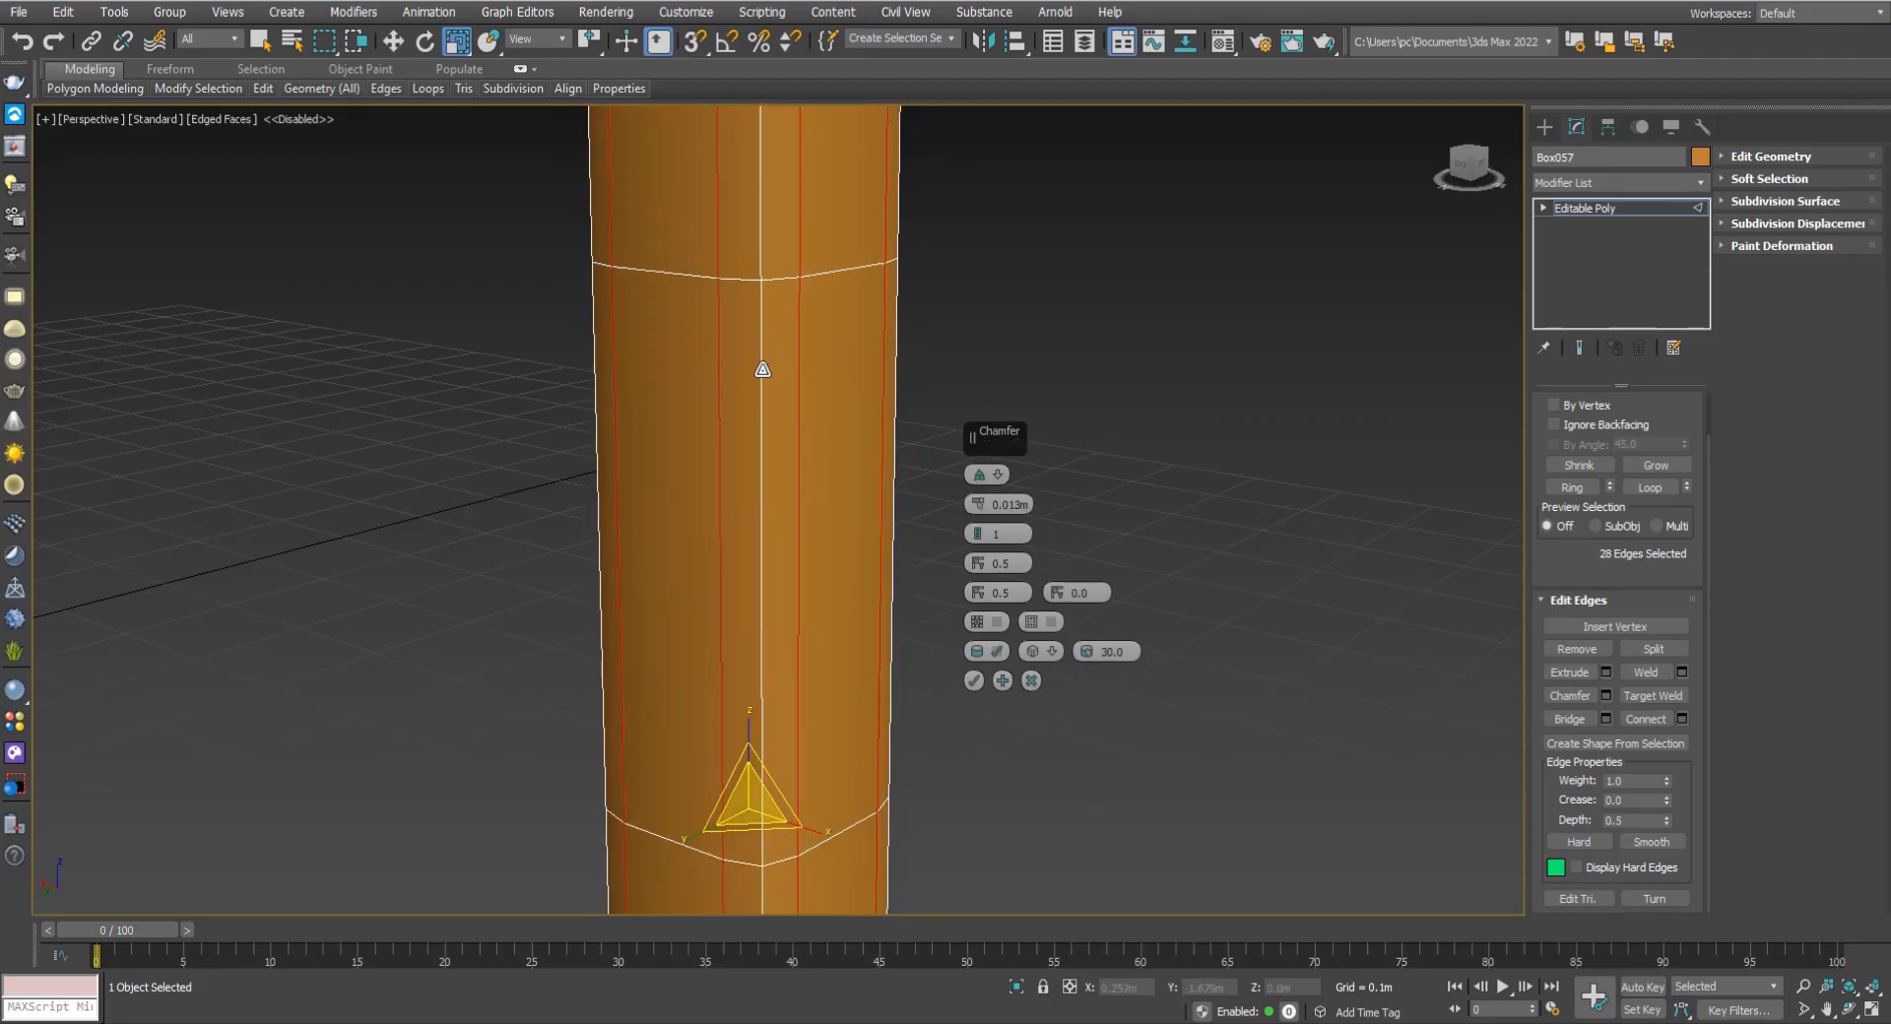
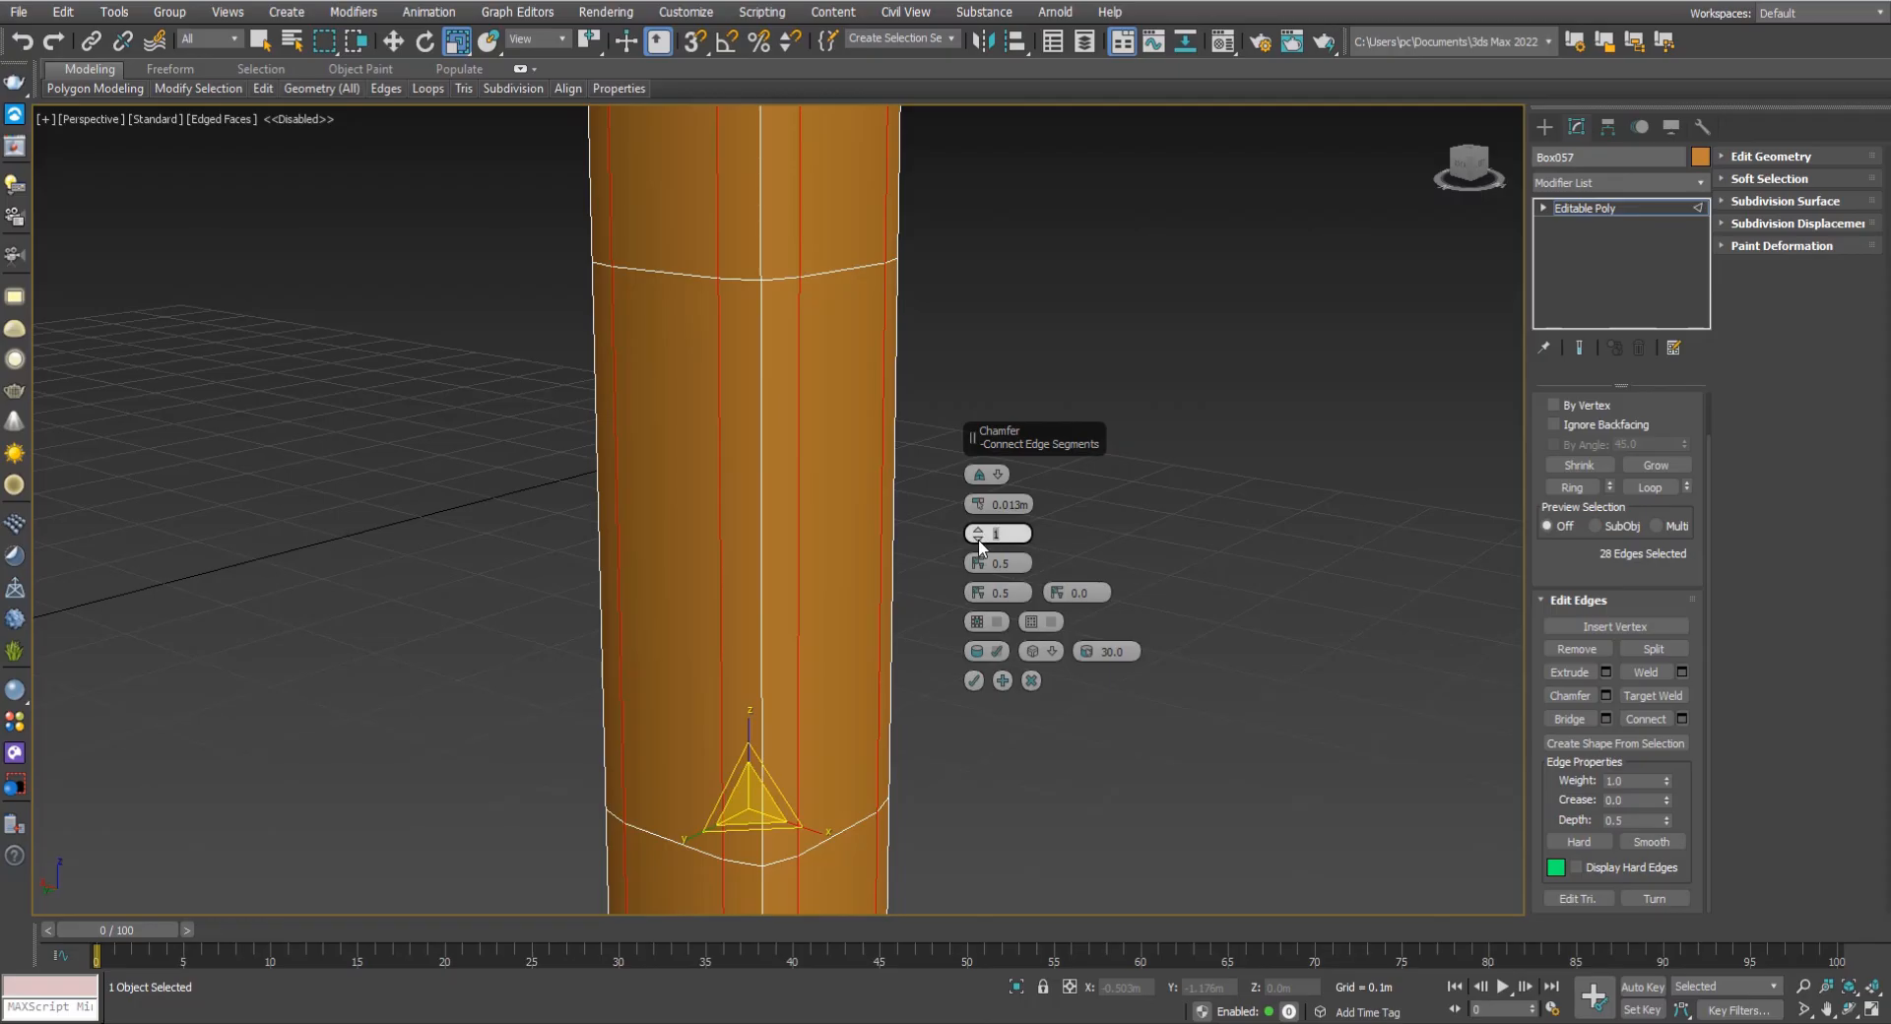
pyautogui.click(978, 539)
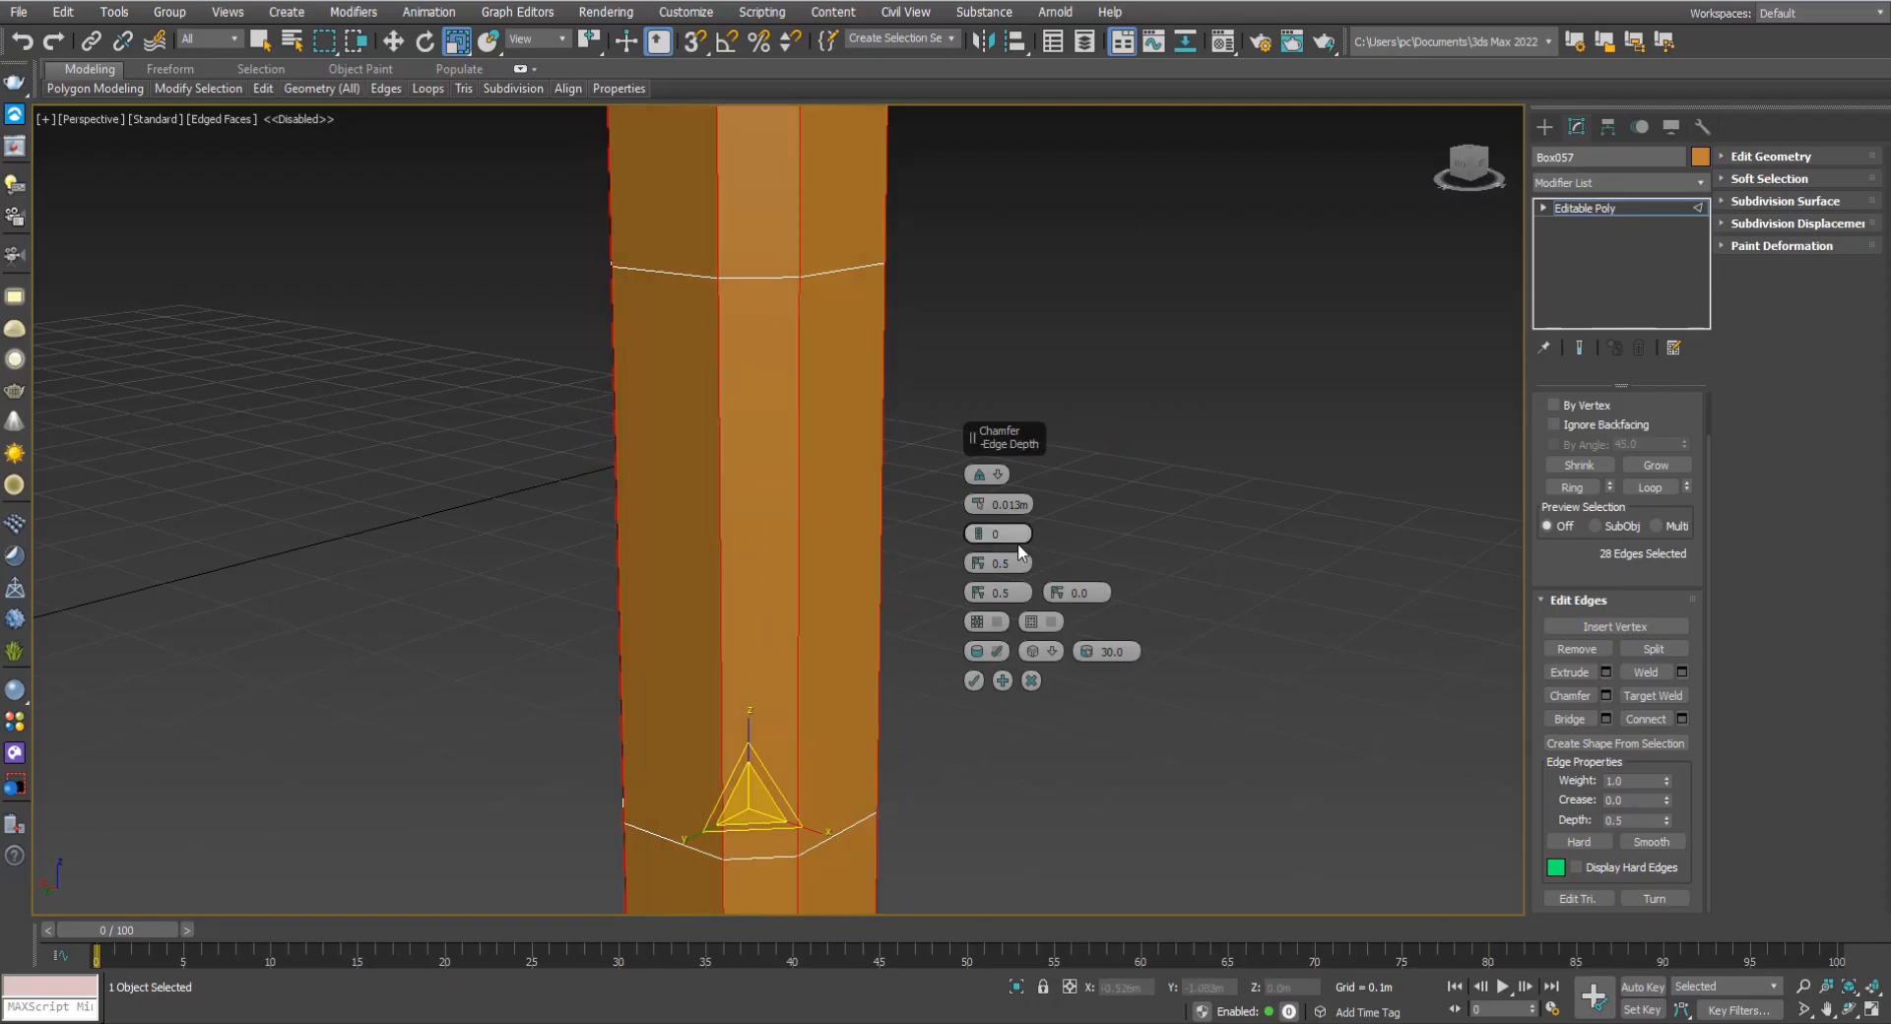
pyautogui.scroll(-6, 690, 534)
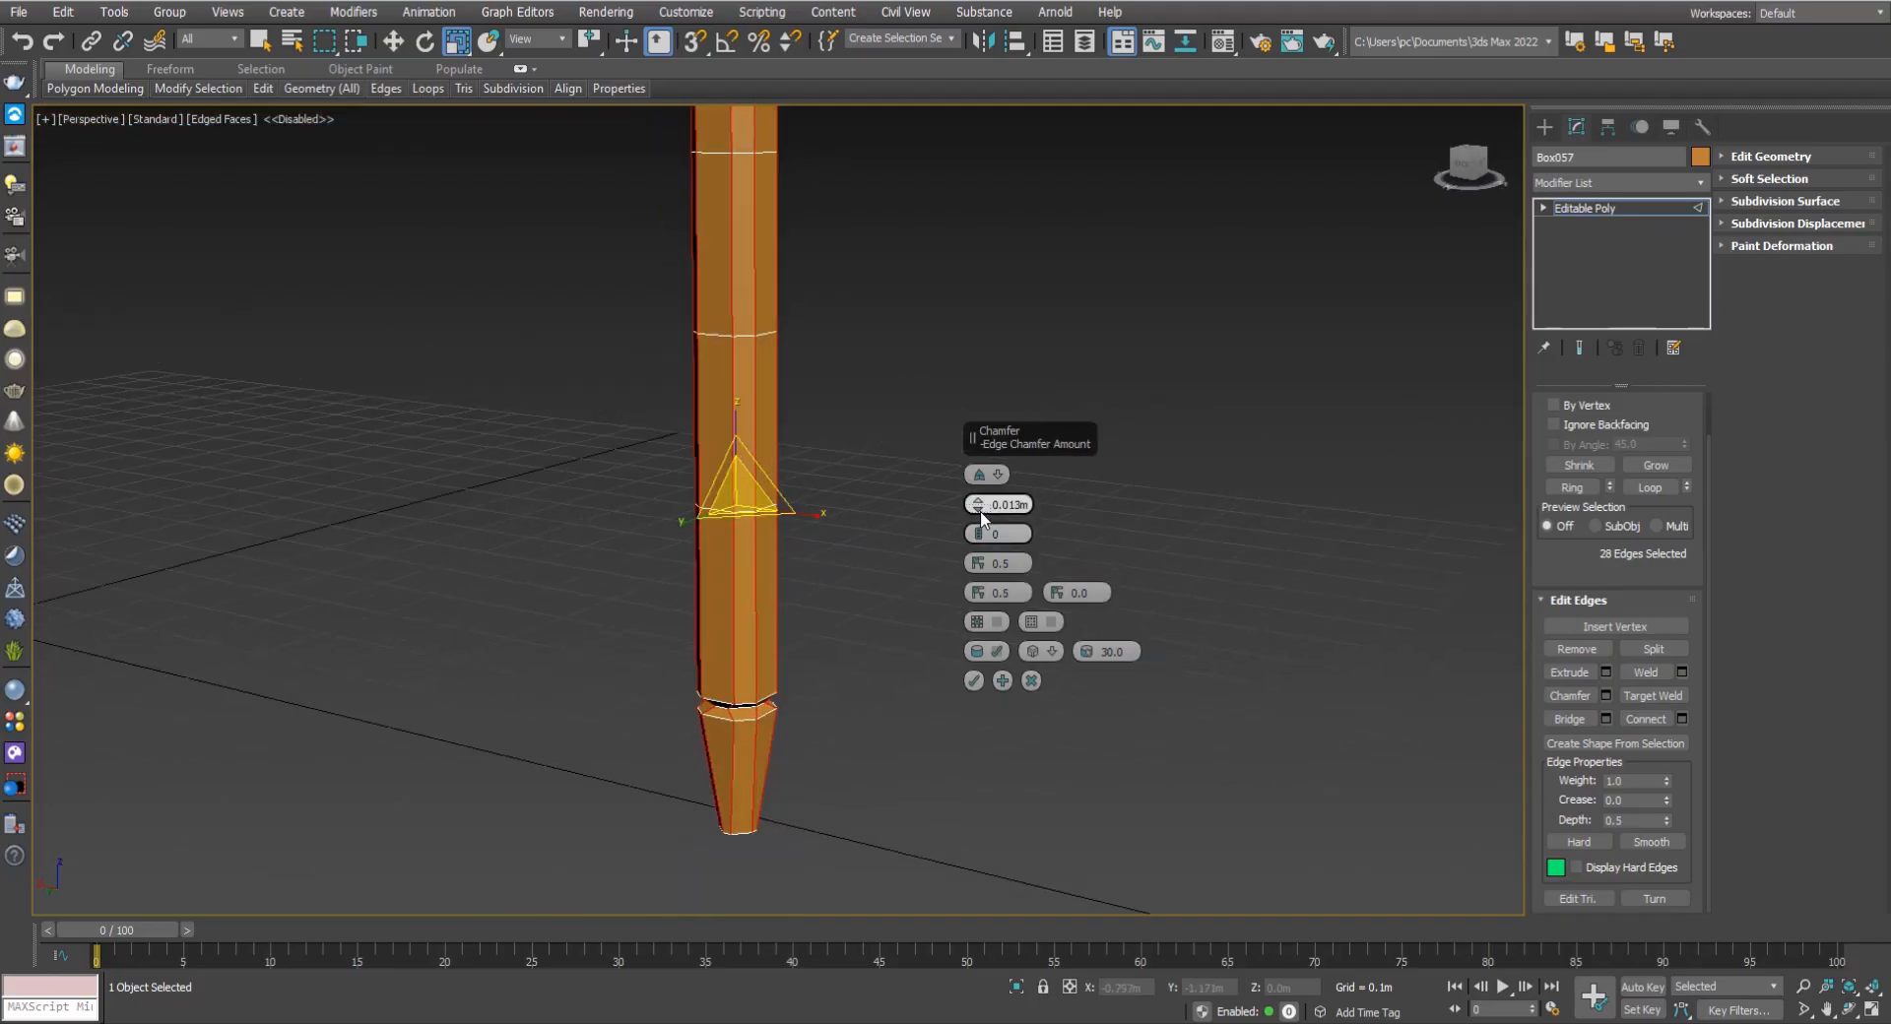
pyautogui.moveTo(981, 511); pyautogui.dragTo(985, 507)
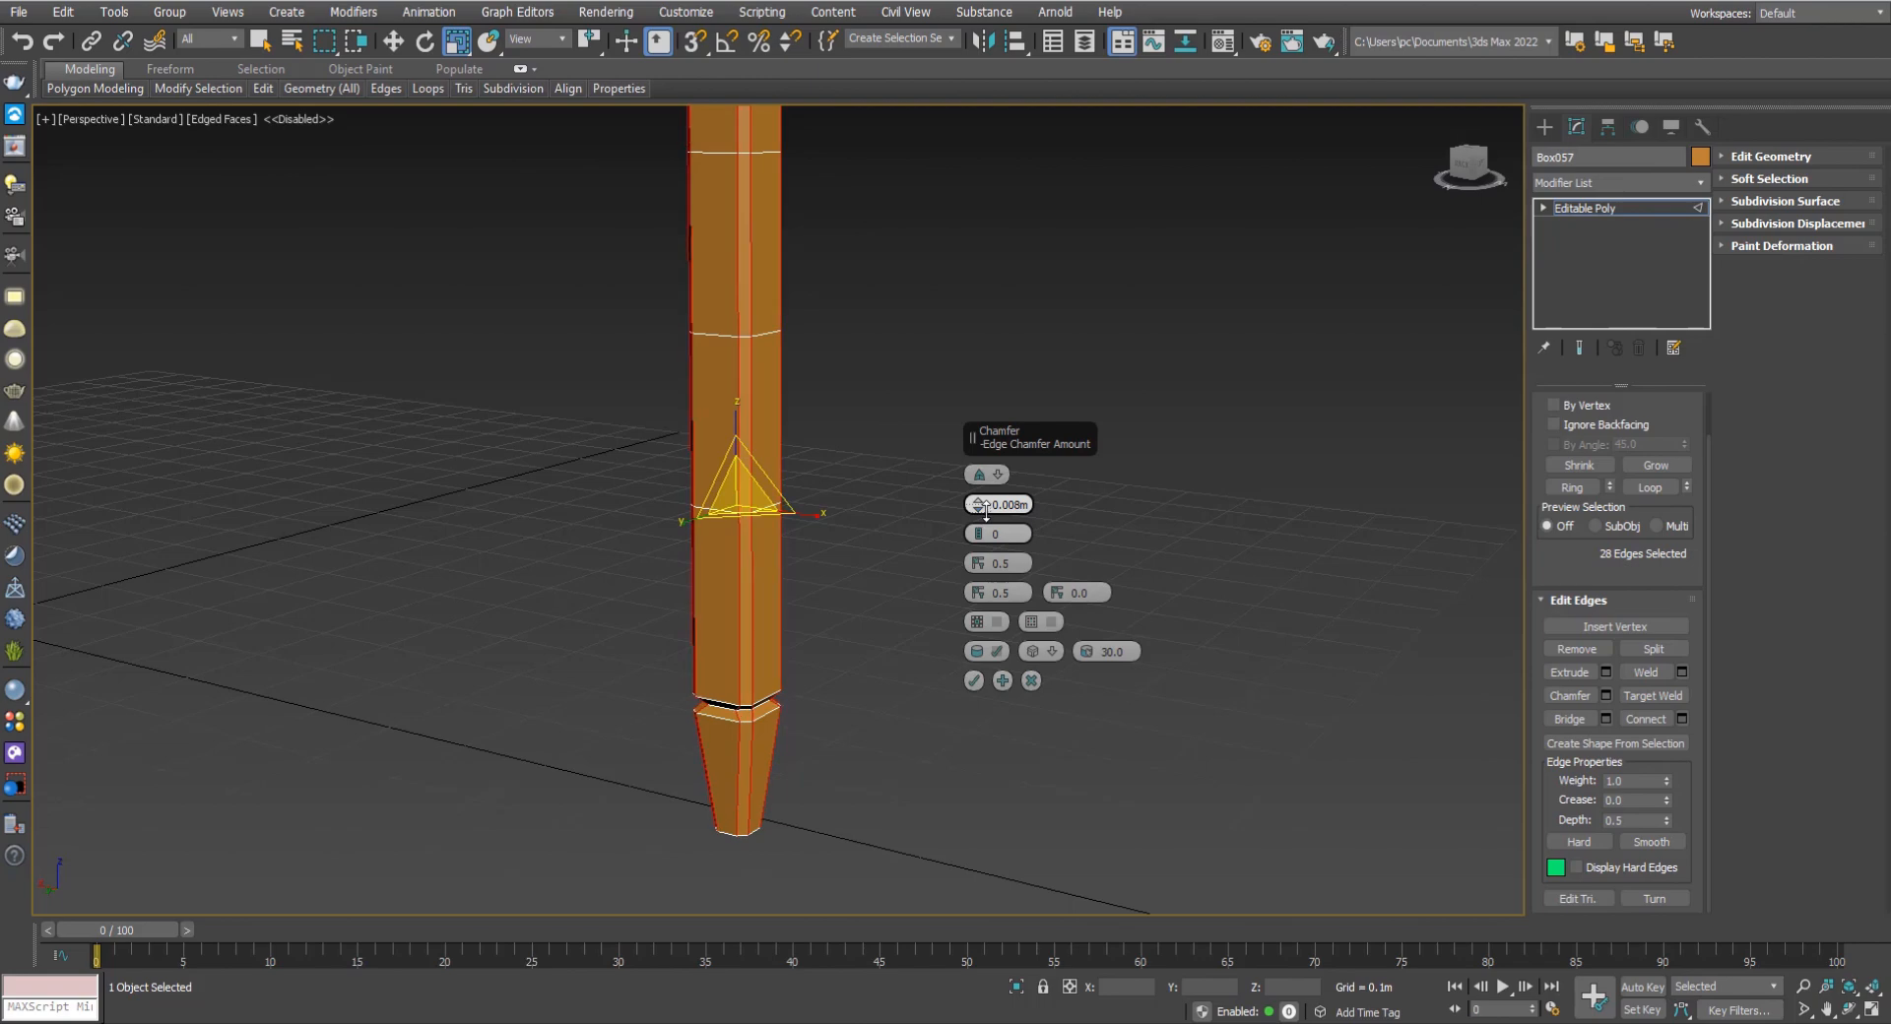
pyautogui.click(973, 680)
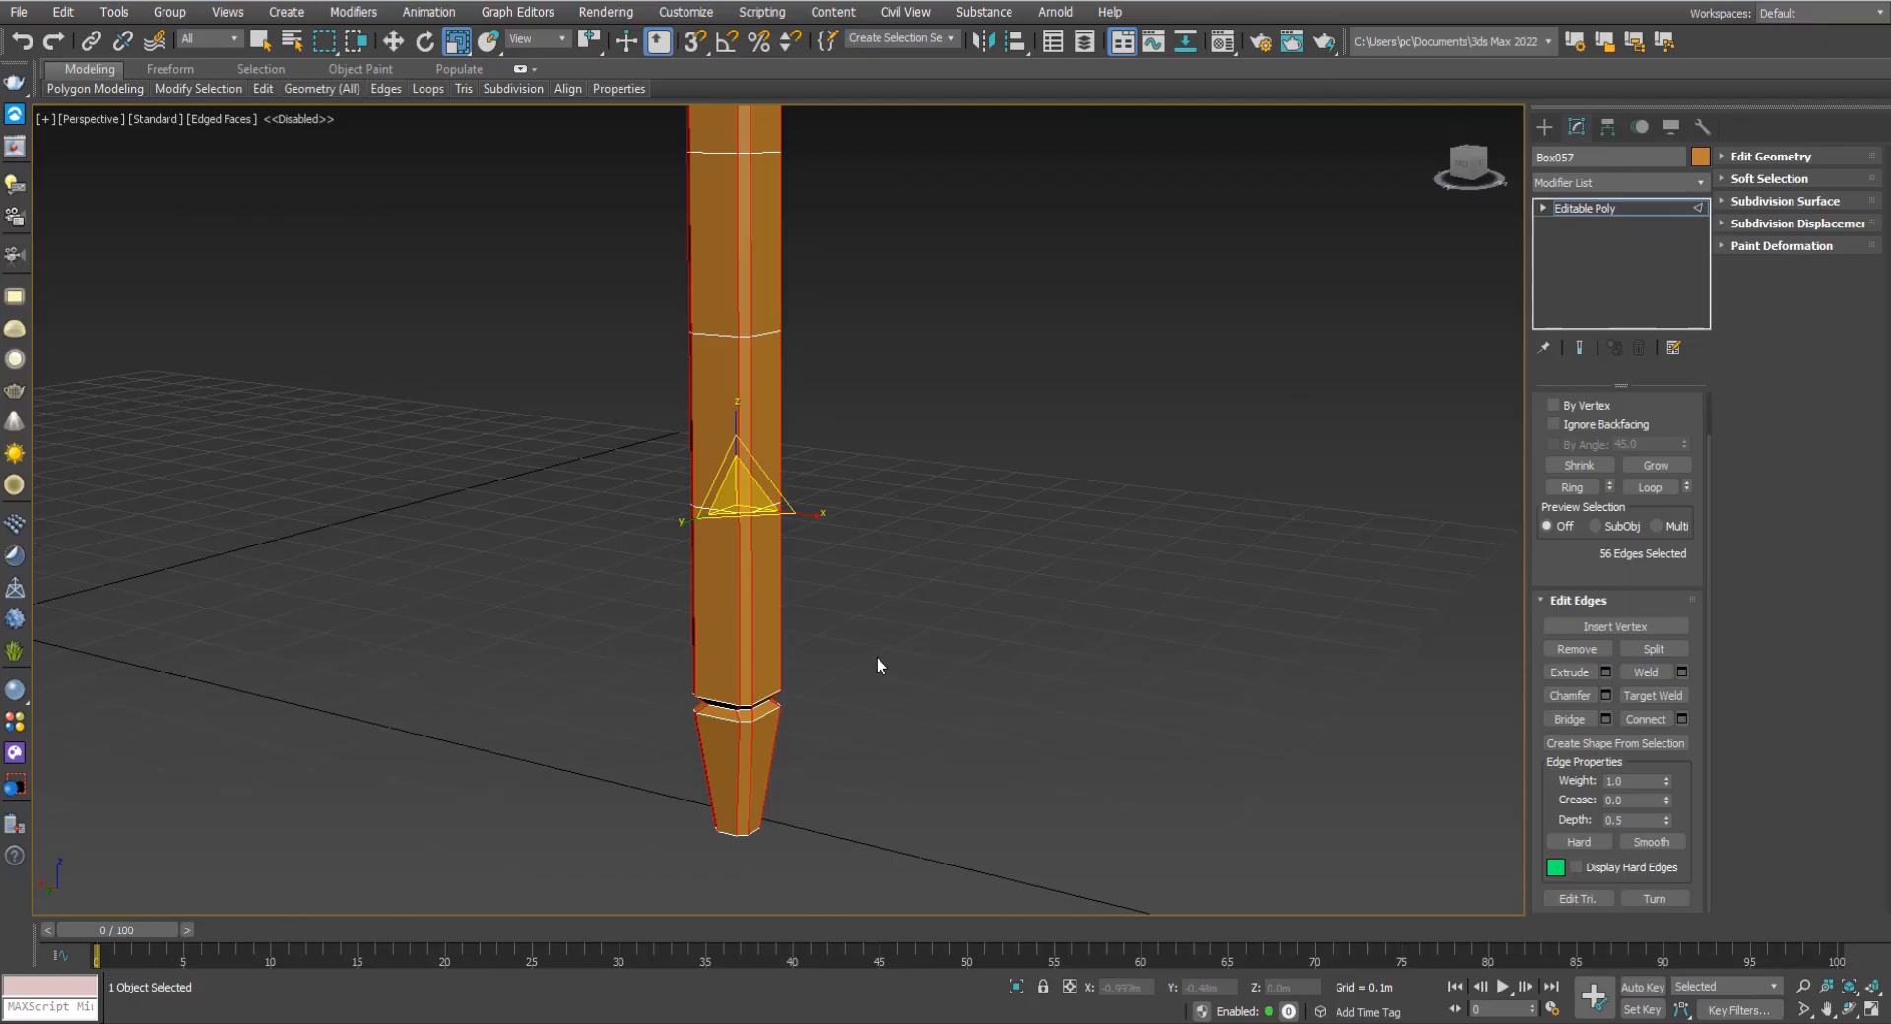
# Clear the chamfered edge selection, activate the Move tool and return the leg to object level.
pyautogui.scroll(-5, 766, 587)
pyautogui.moveTo(766, 587); pyautogui.dragTo(916, 692, button='middle')
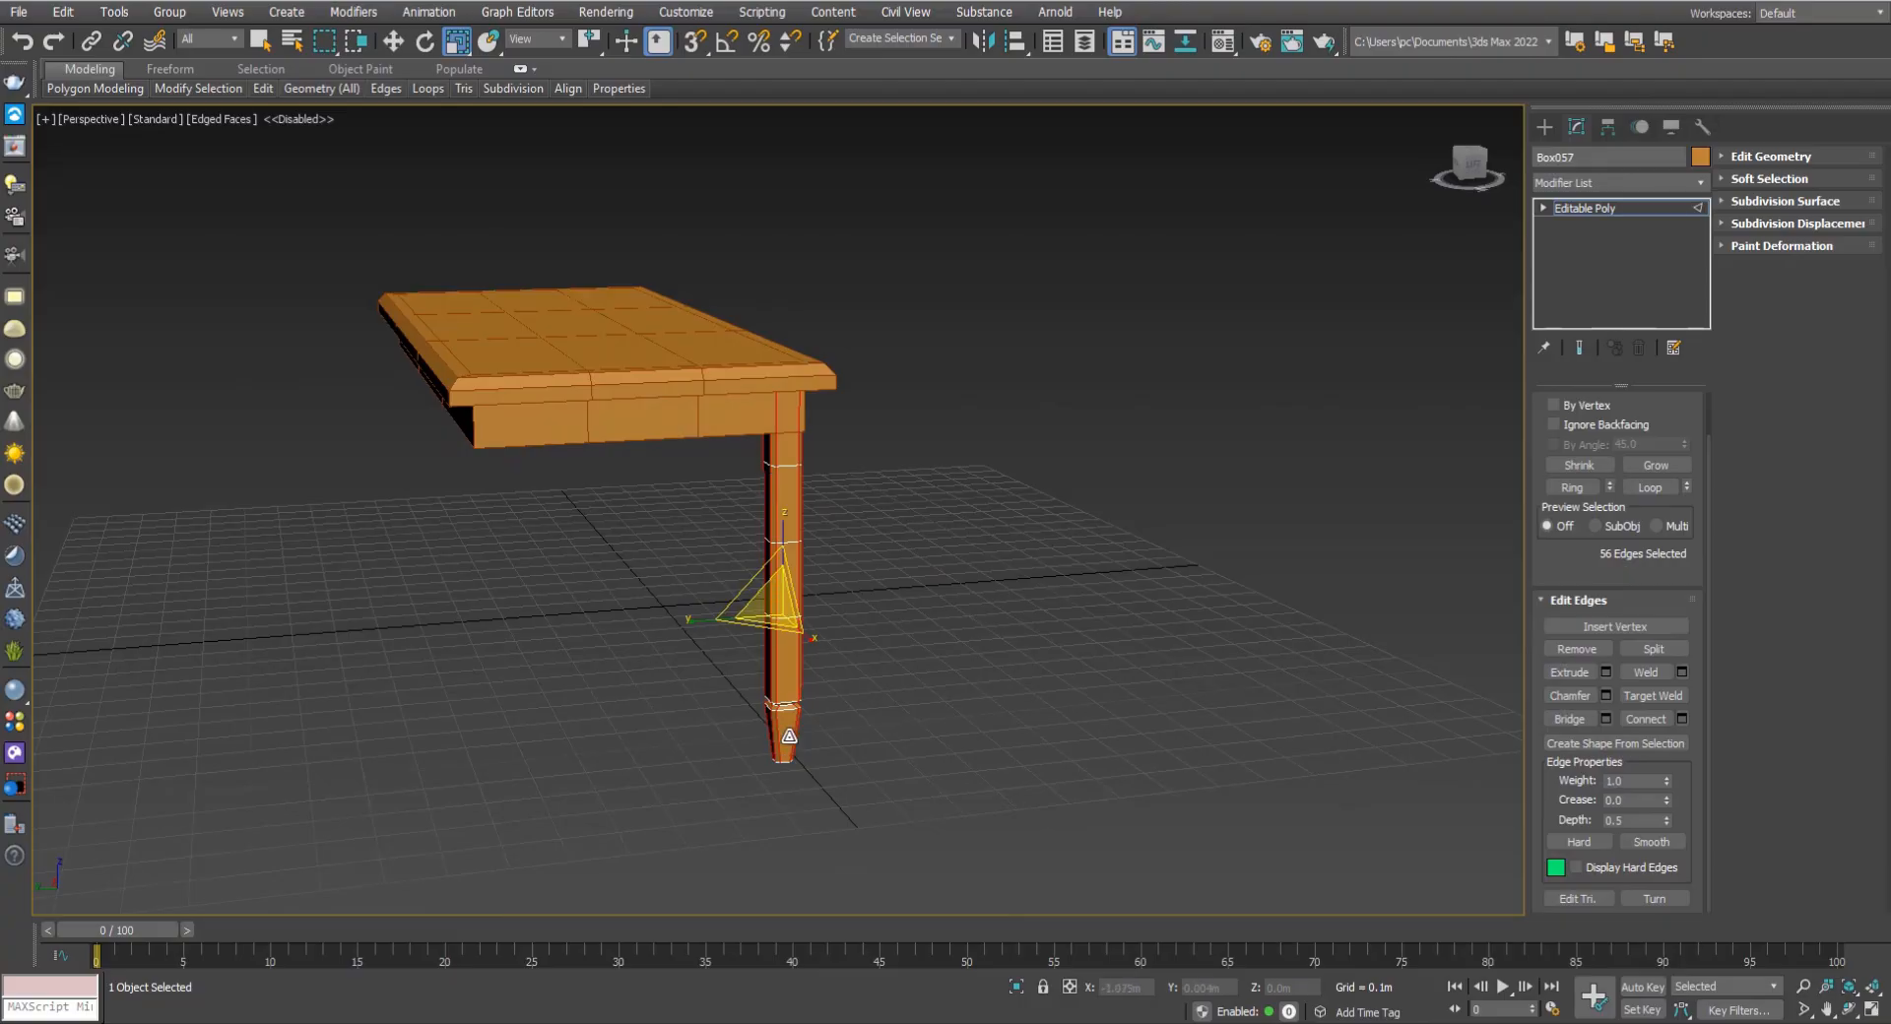
pyautogui.keyDown('alt'); pyautogui.moveTo(820, 642); pyautogui.dragTo(902, 601, button='middle'); pyautogui.keyUp('alt')
pyautogui.click(906, 594)
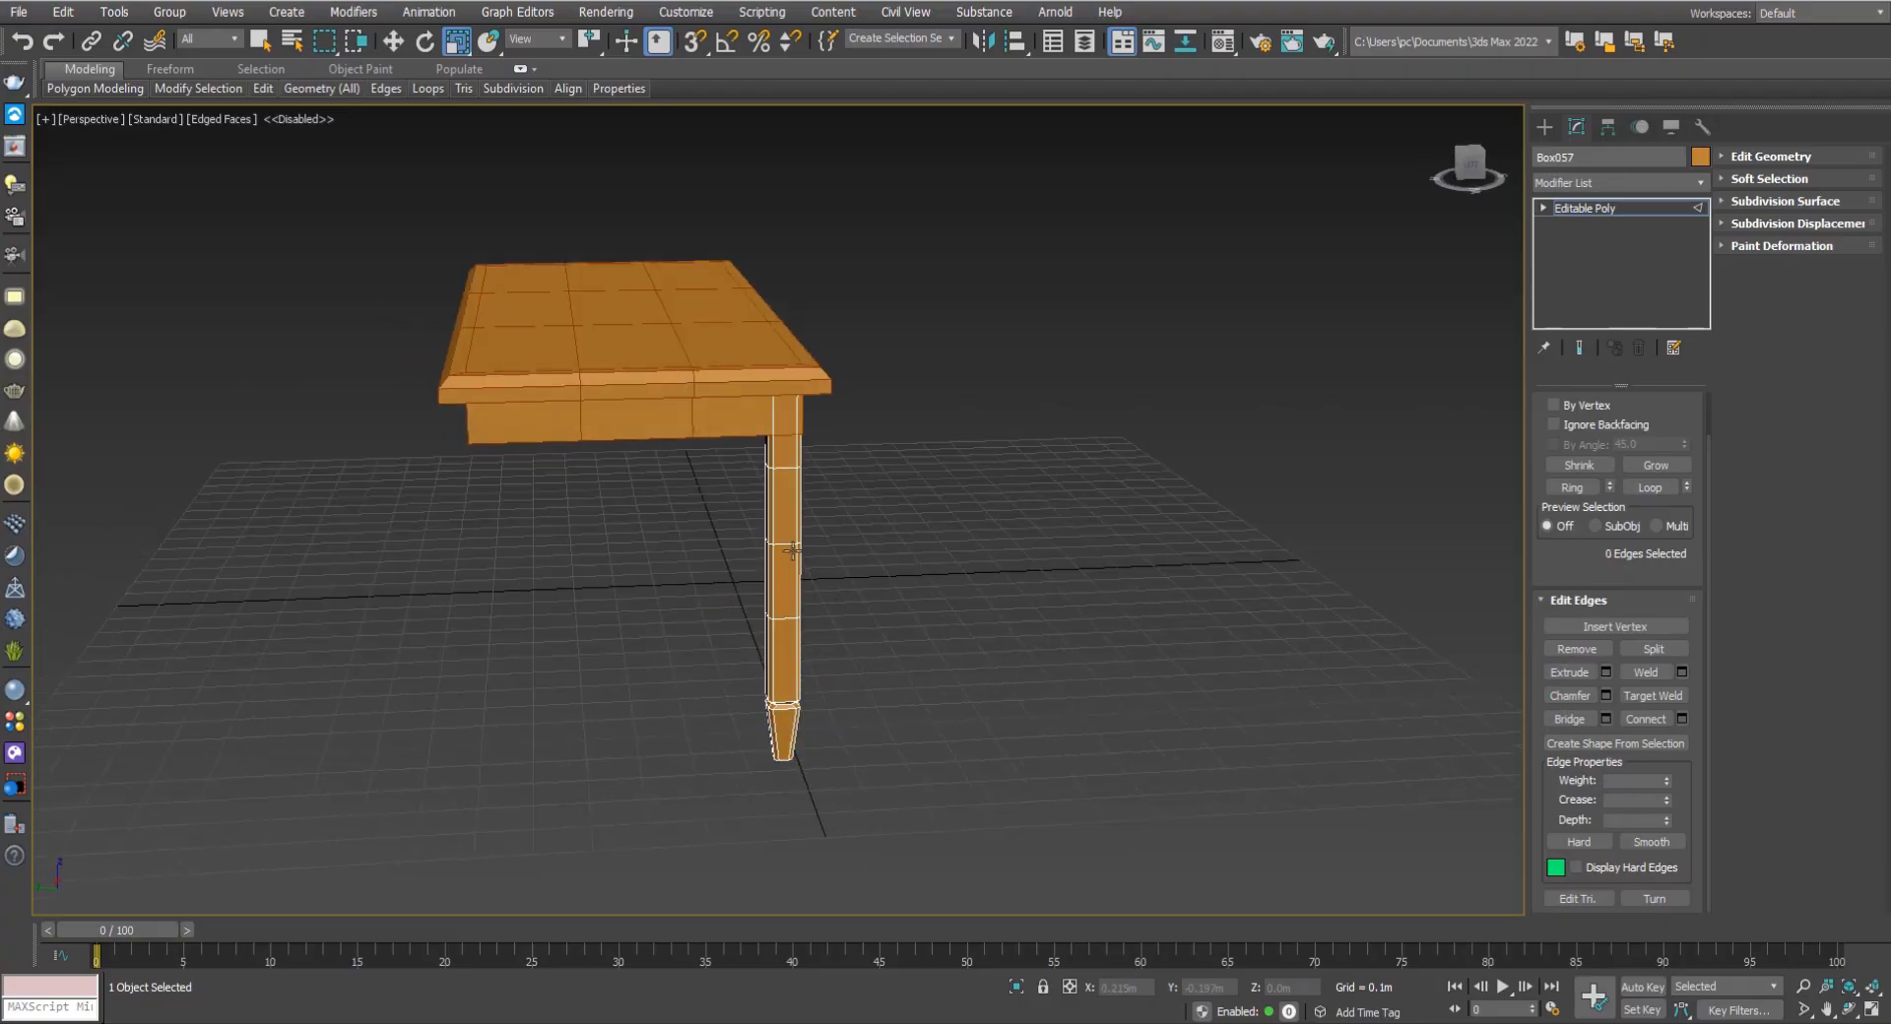
pyautogui.click(798, 576)
pyautogui.press('w')
pyautogui.scroll(2, 1580, 537)
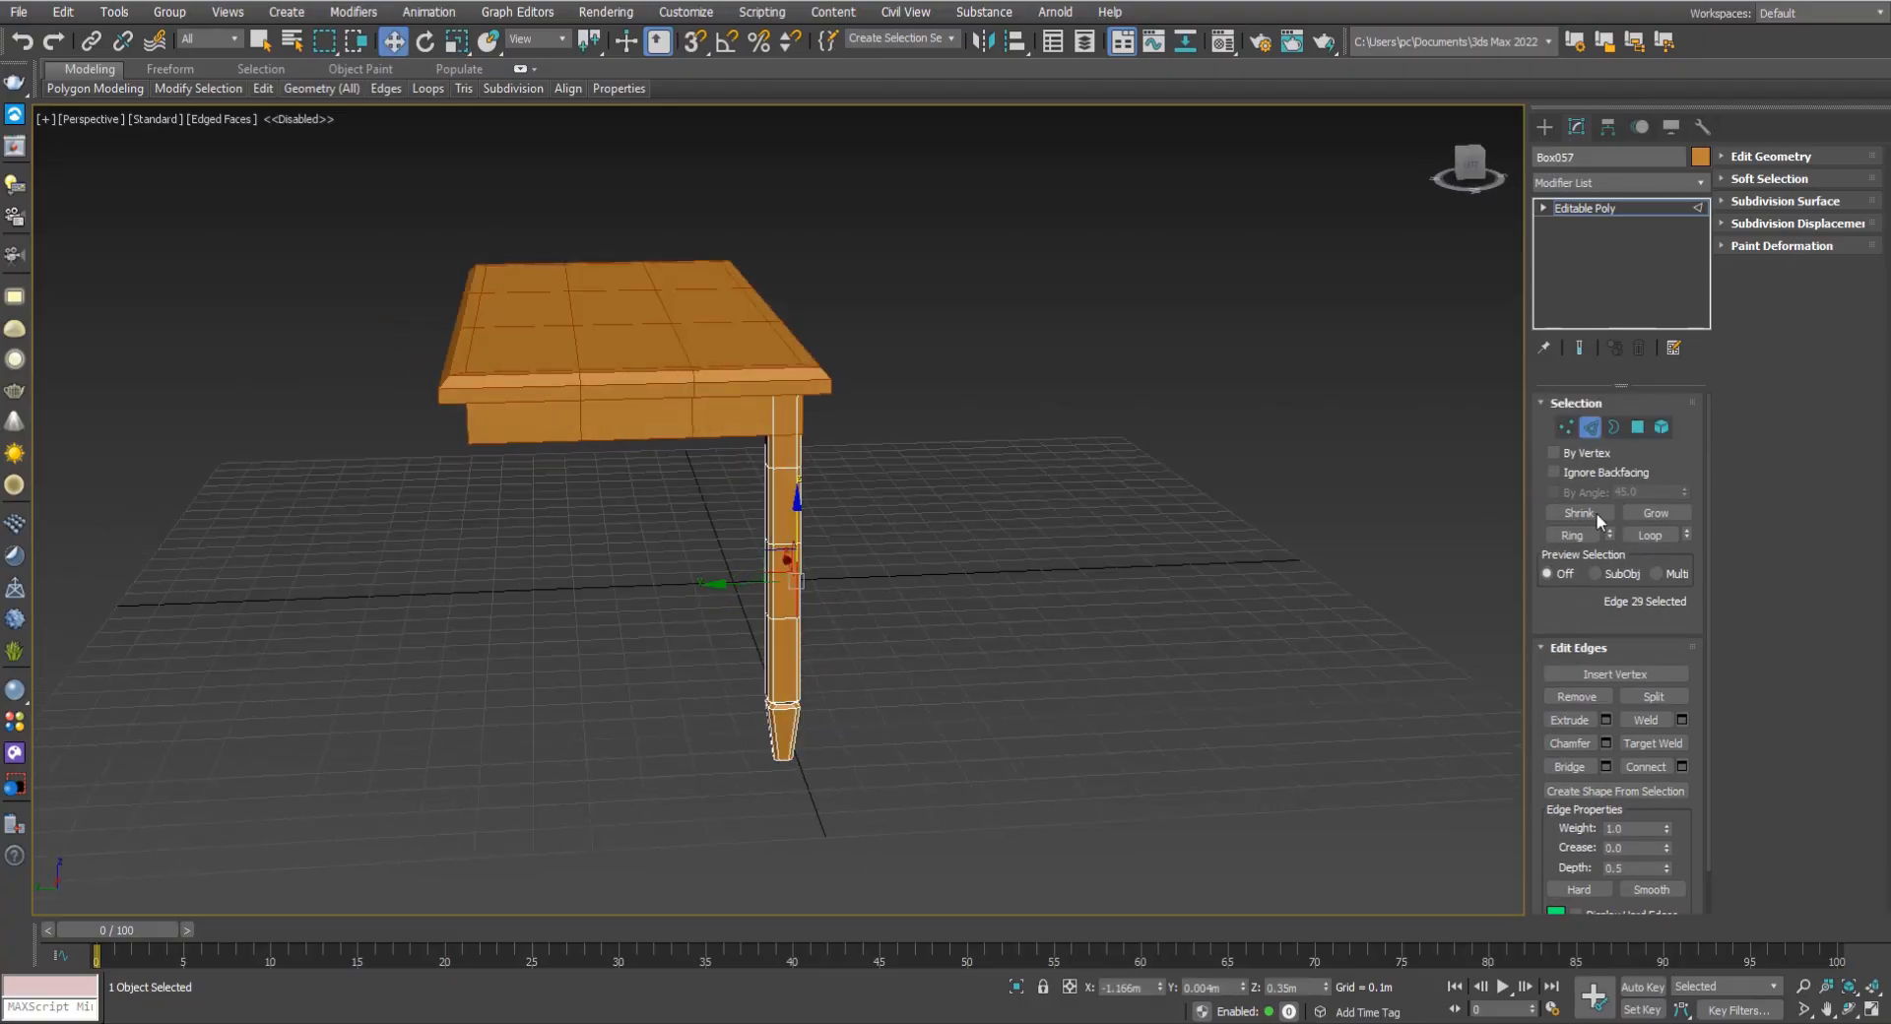
pyautogui.click(1598, 428)
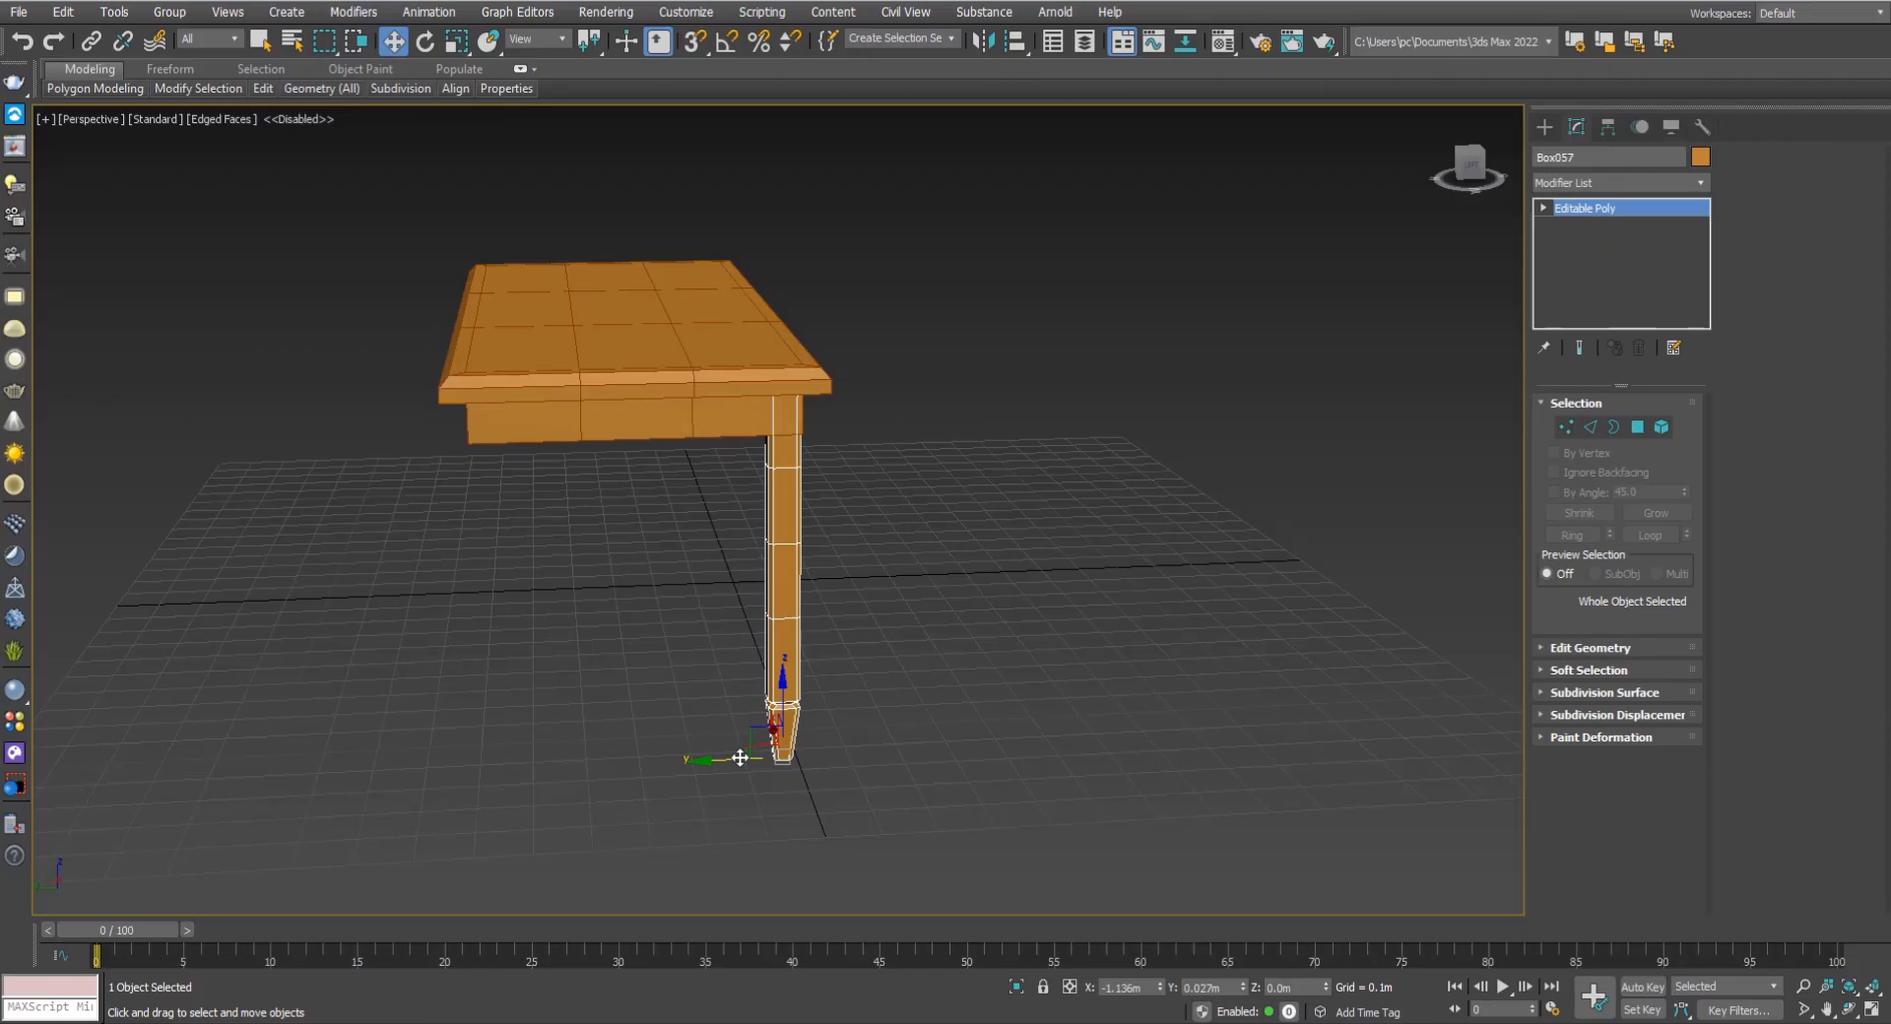
# Copy the leg along Y to the other corner of the same table end, at a Y position of about 0.56 m.
pyautogui.keyDown('shift'); pyautogui.moveTo(733, 759); pyautogui.dragTo(452, 763); pyautogui.keyUp('shift')
pyautogui.click(952, 598)
pyautogui.scroll(5, 393, 437)
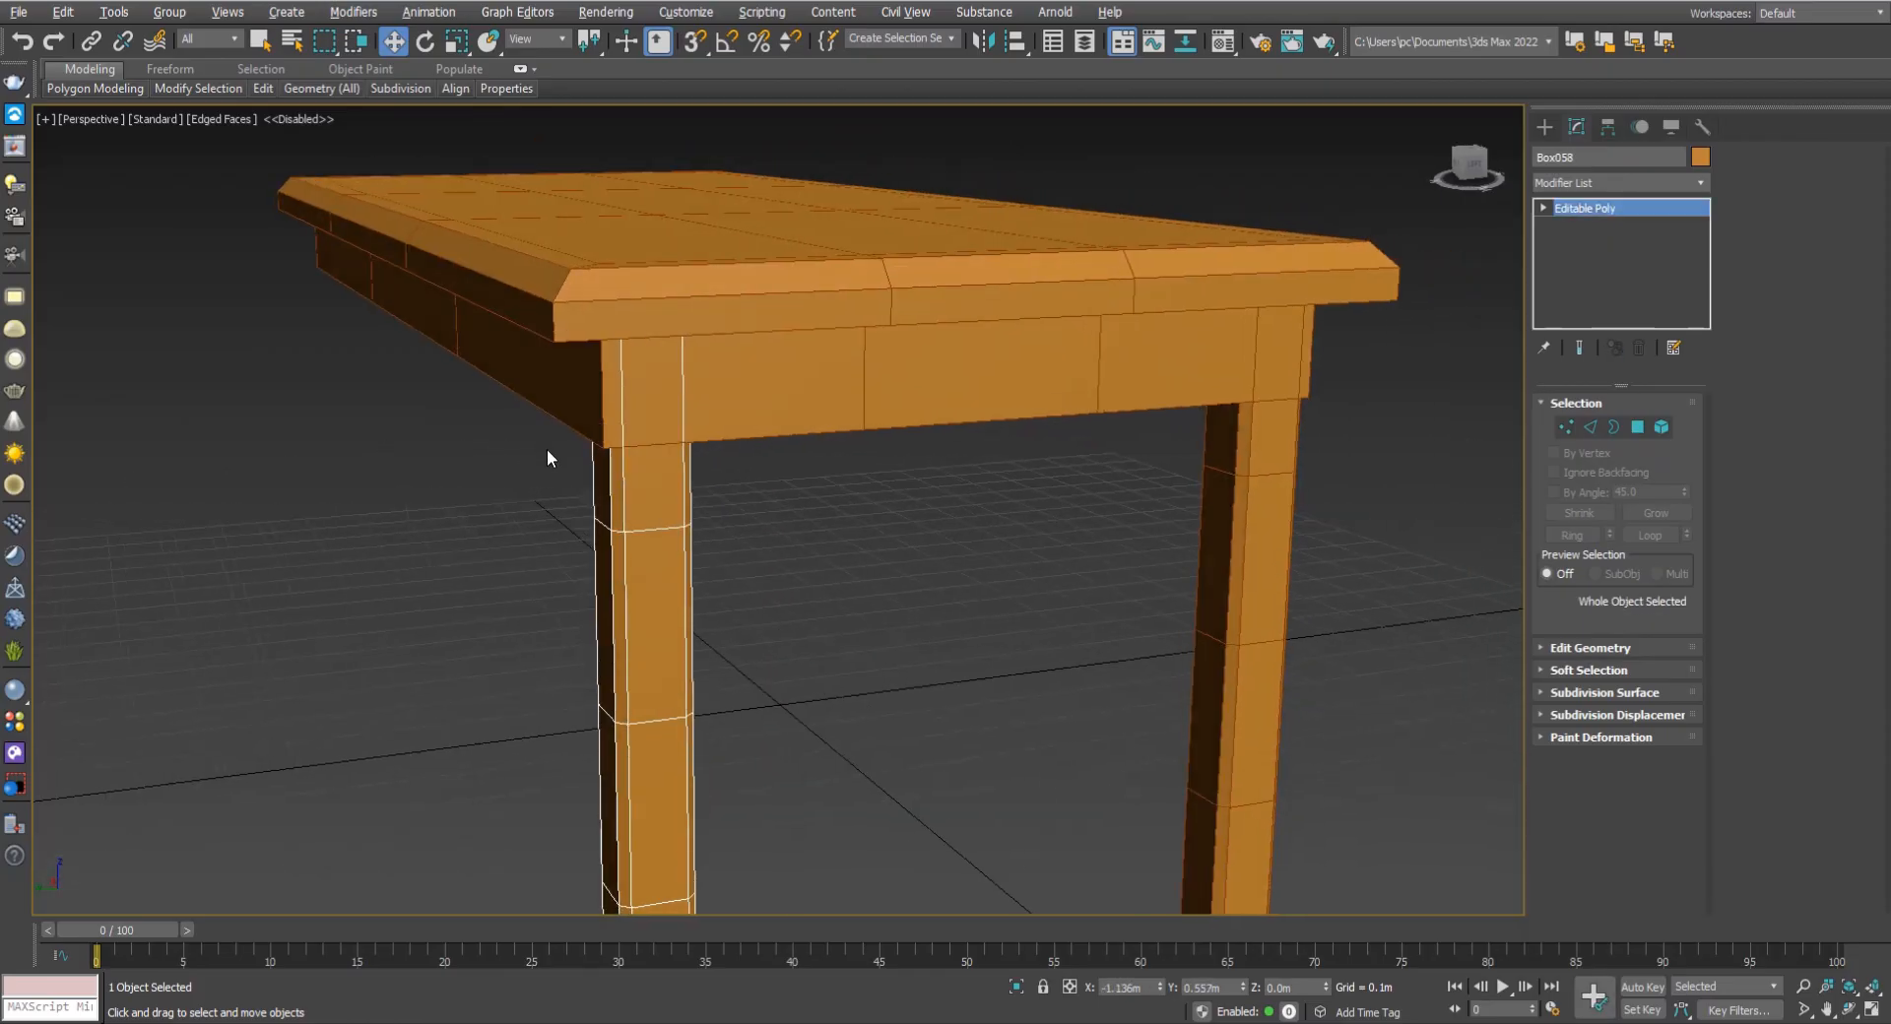
pyautogui.moveTo(619, 834); pyautogui.dragTo(615, 835)
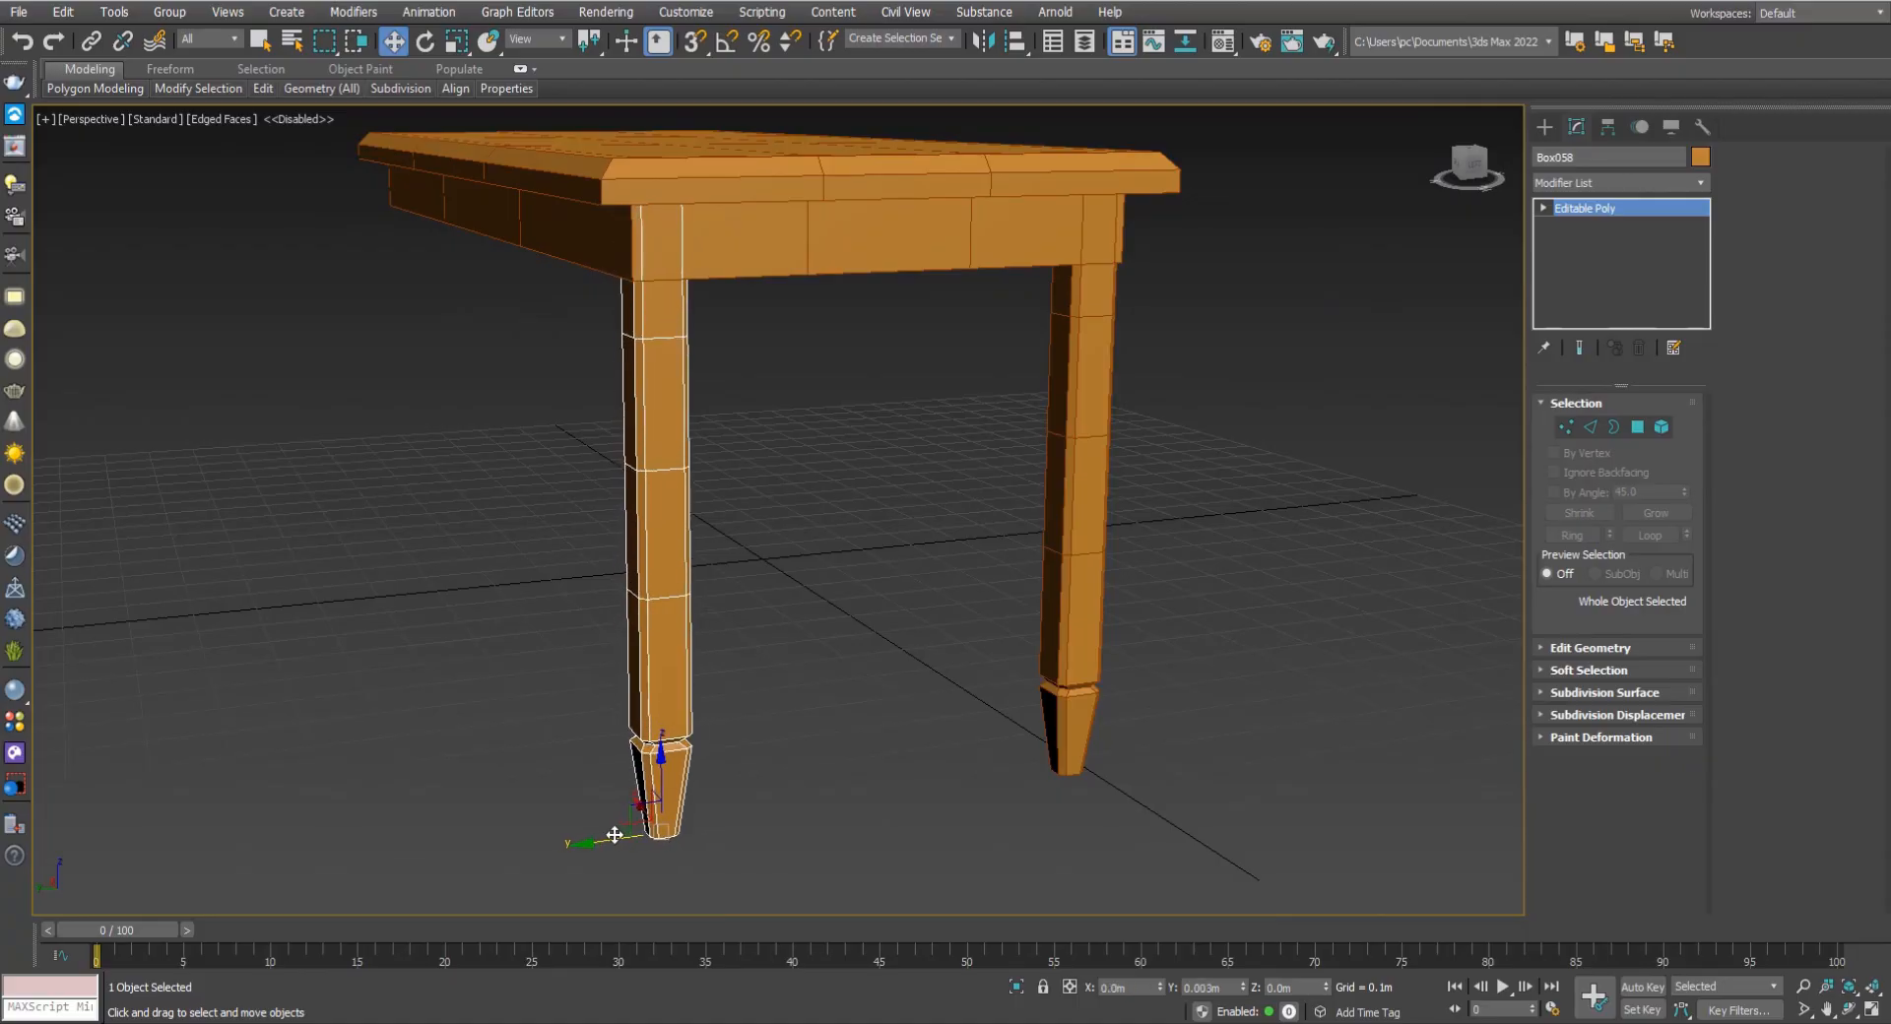
# Select the two crosswise edge loops around the tabletop and apron, and remove them from the mesh.
pyautogui.scroll(-8, 614, 834)
pyautogui.click(460, 474)
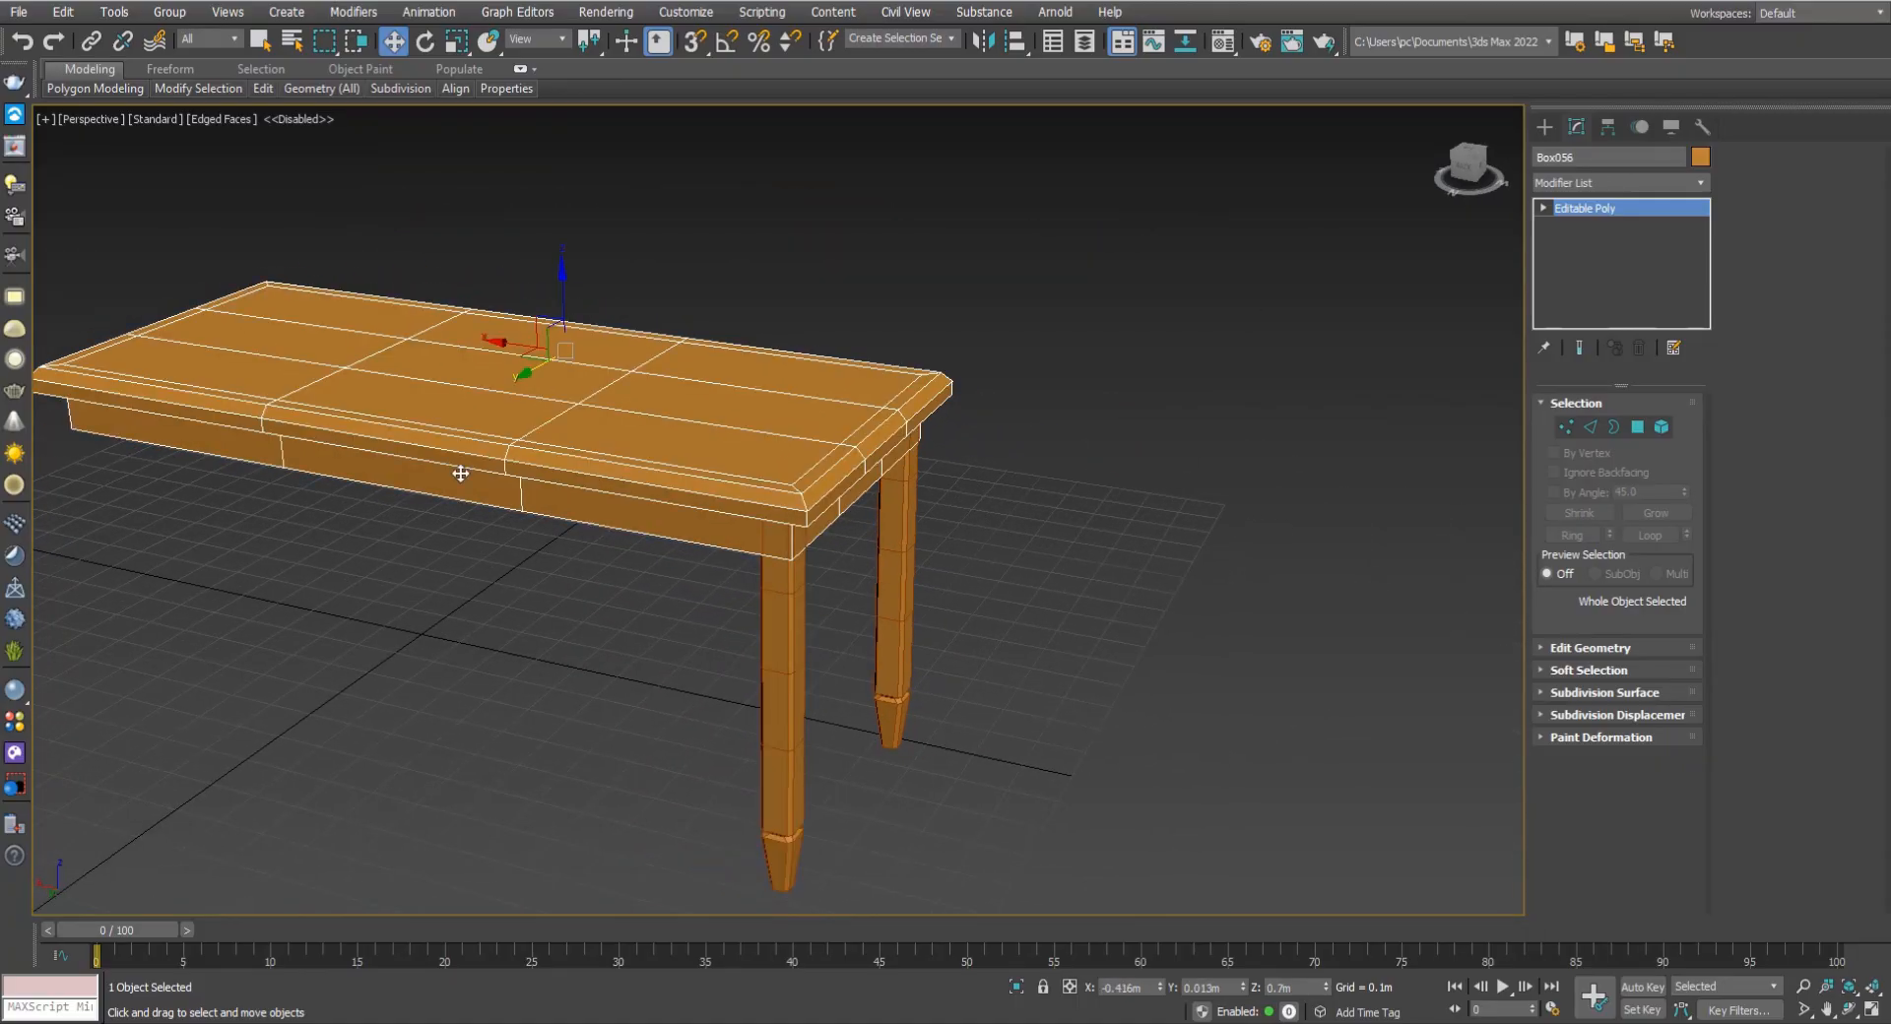
pyautogui.moveTo(460, 474); pyautogui.dragTo(684, 471, button='middle')
pyautogui.moveTo(752, 544); pyautogui.dragTo(1000, 518, button='middle')
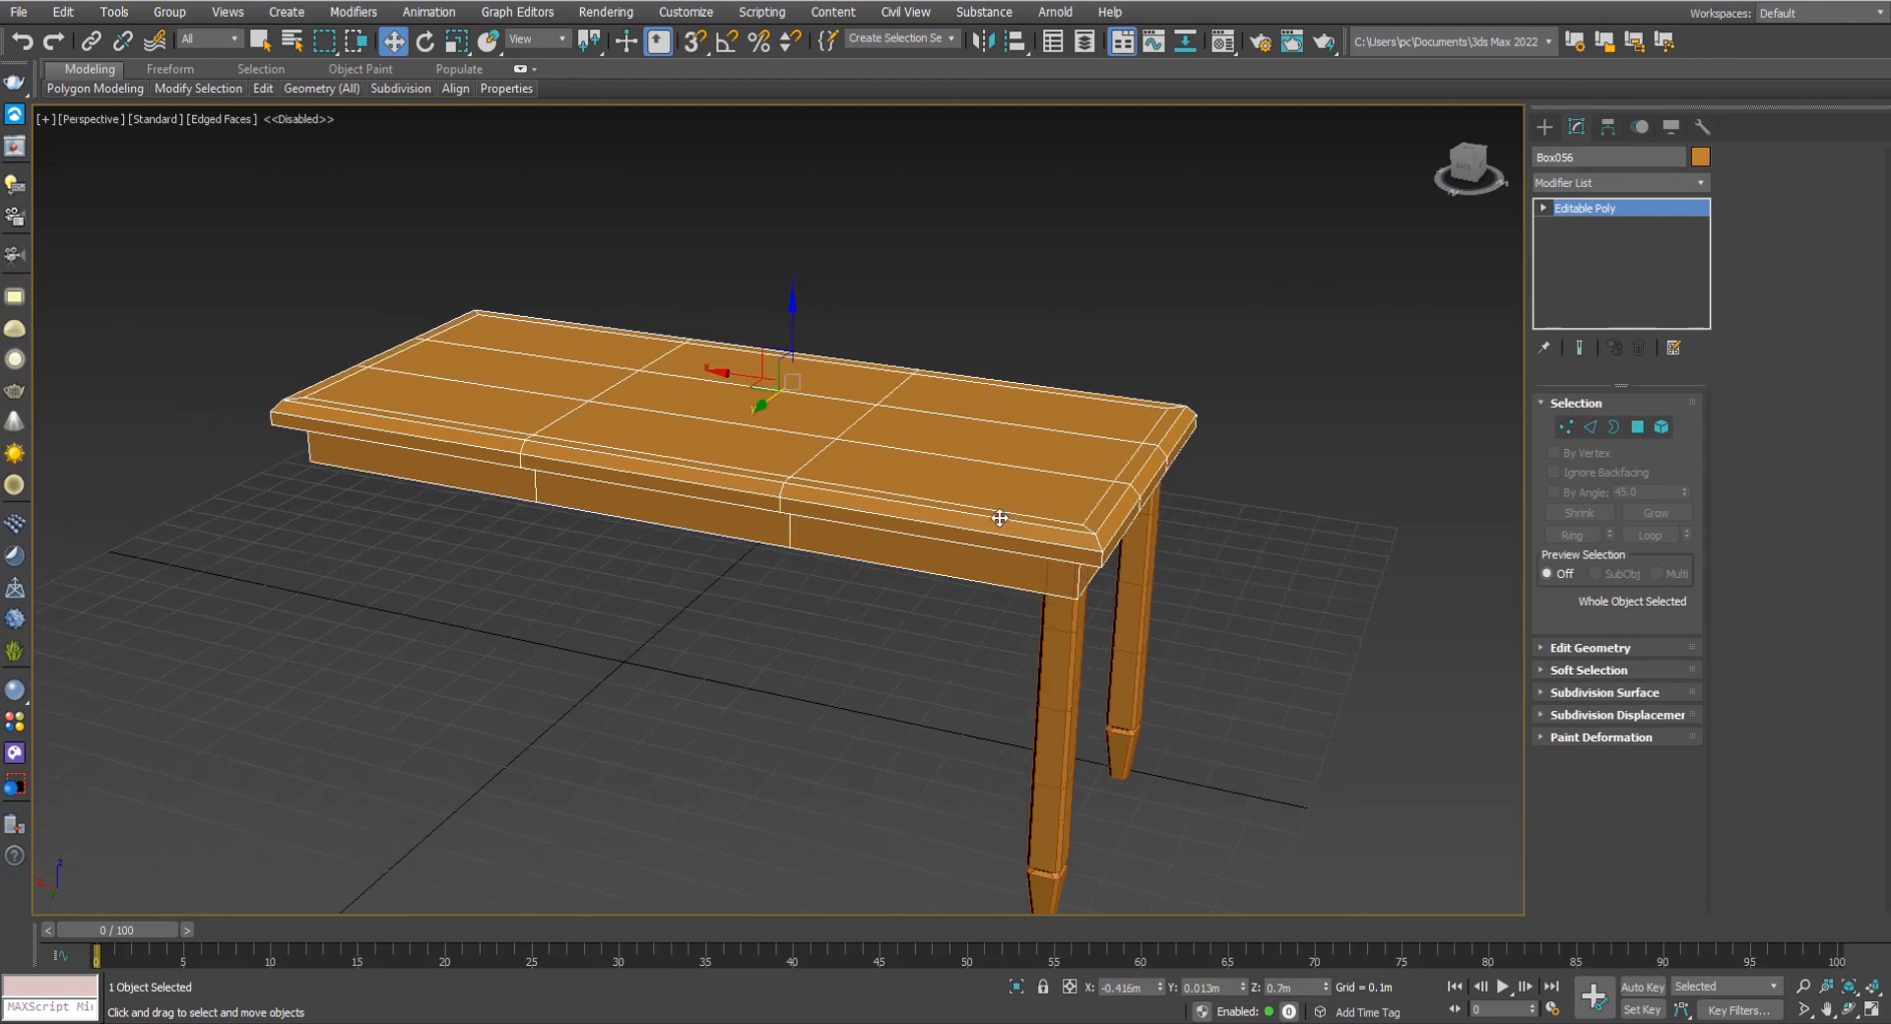
pyautogui.click(1587, 430)
pyautogui.click(788, 463)
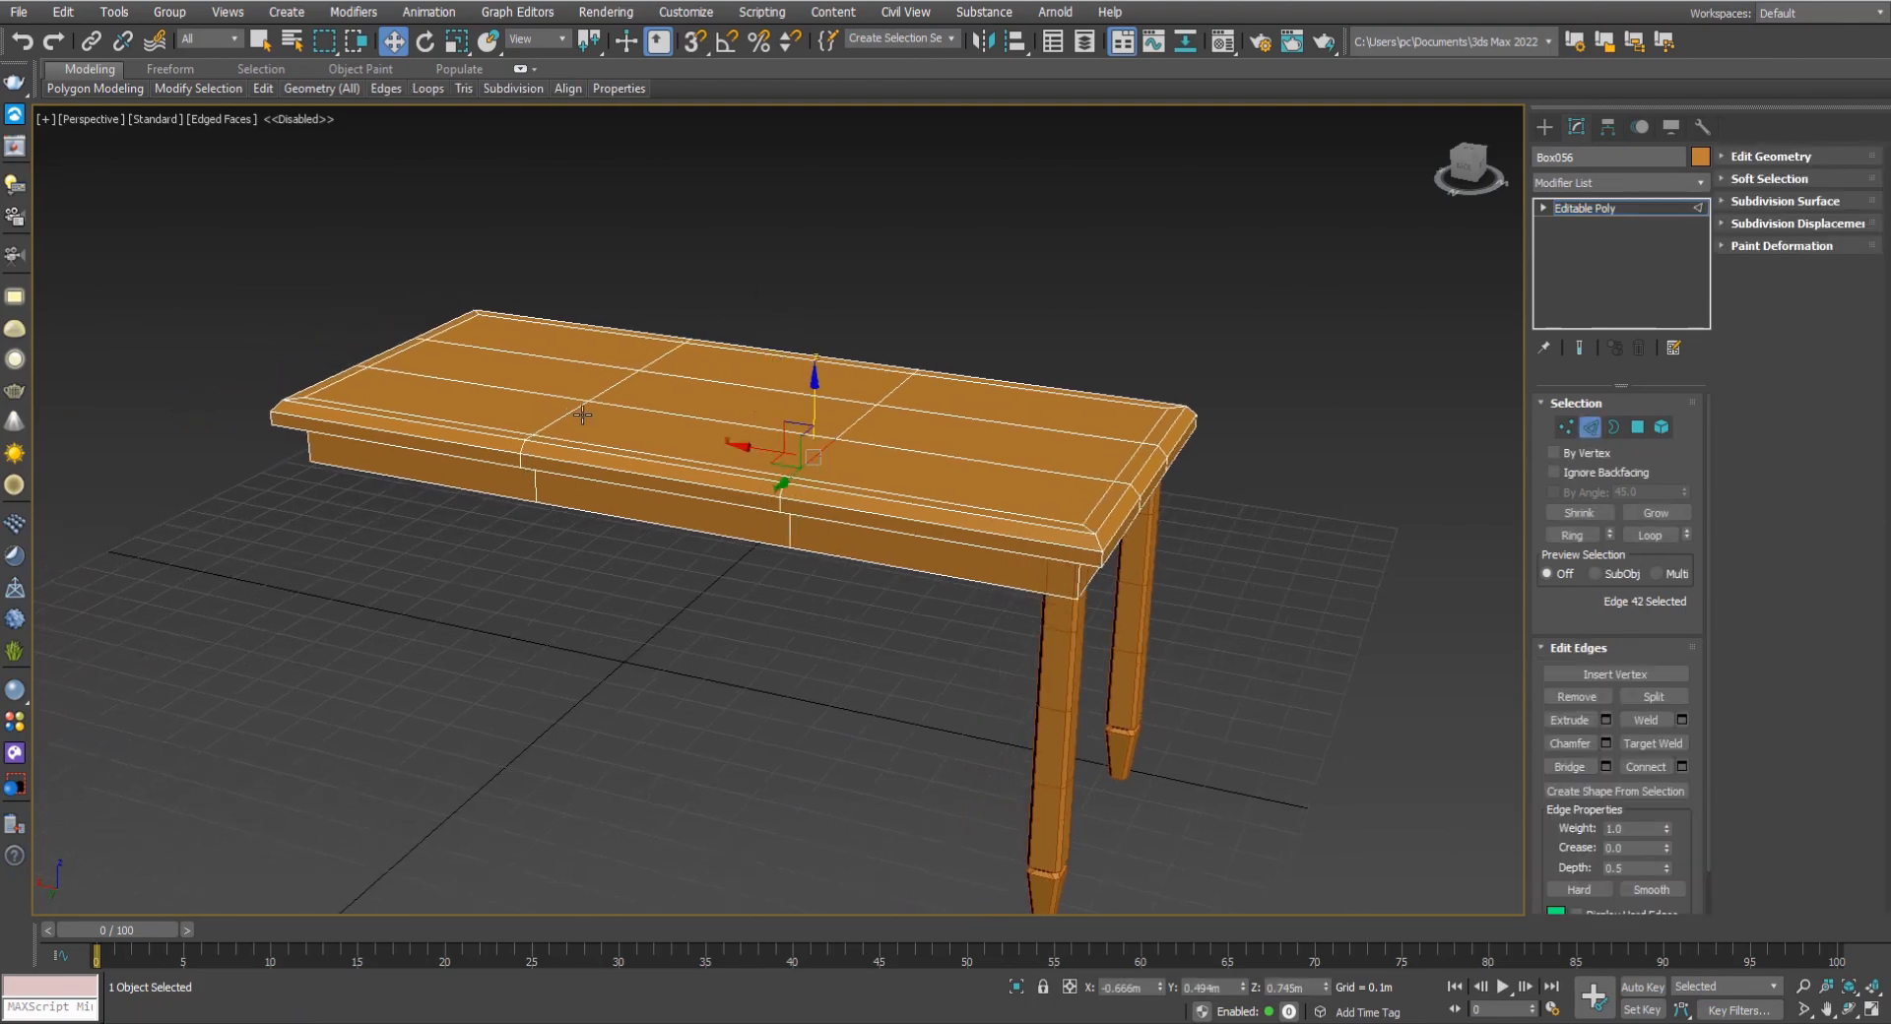
pyautogui.click(1644, 536)
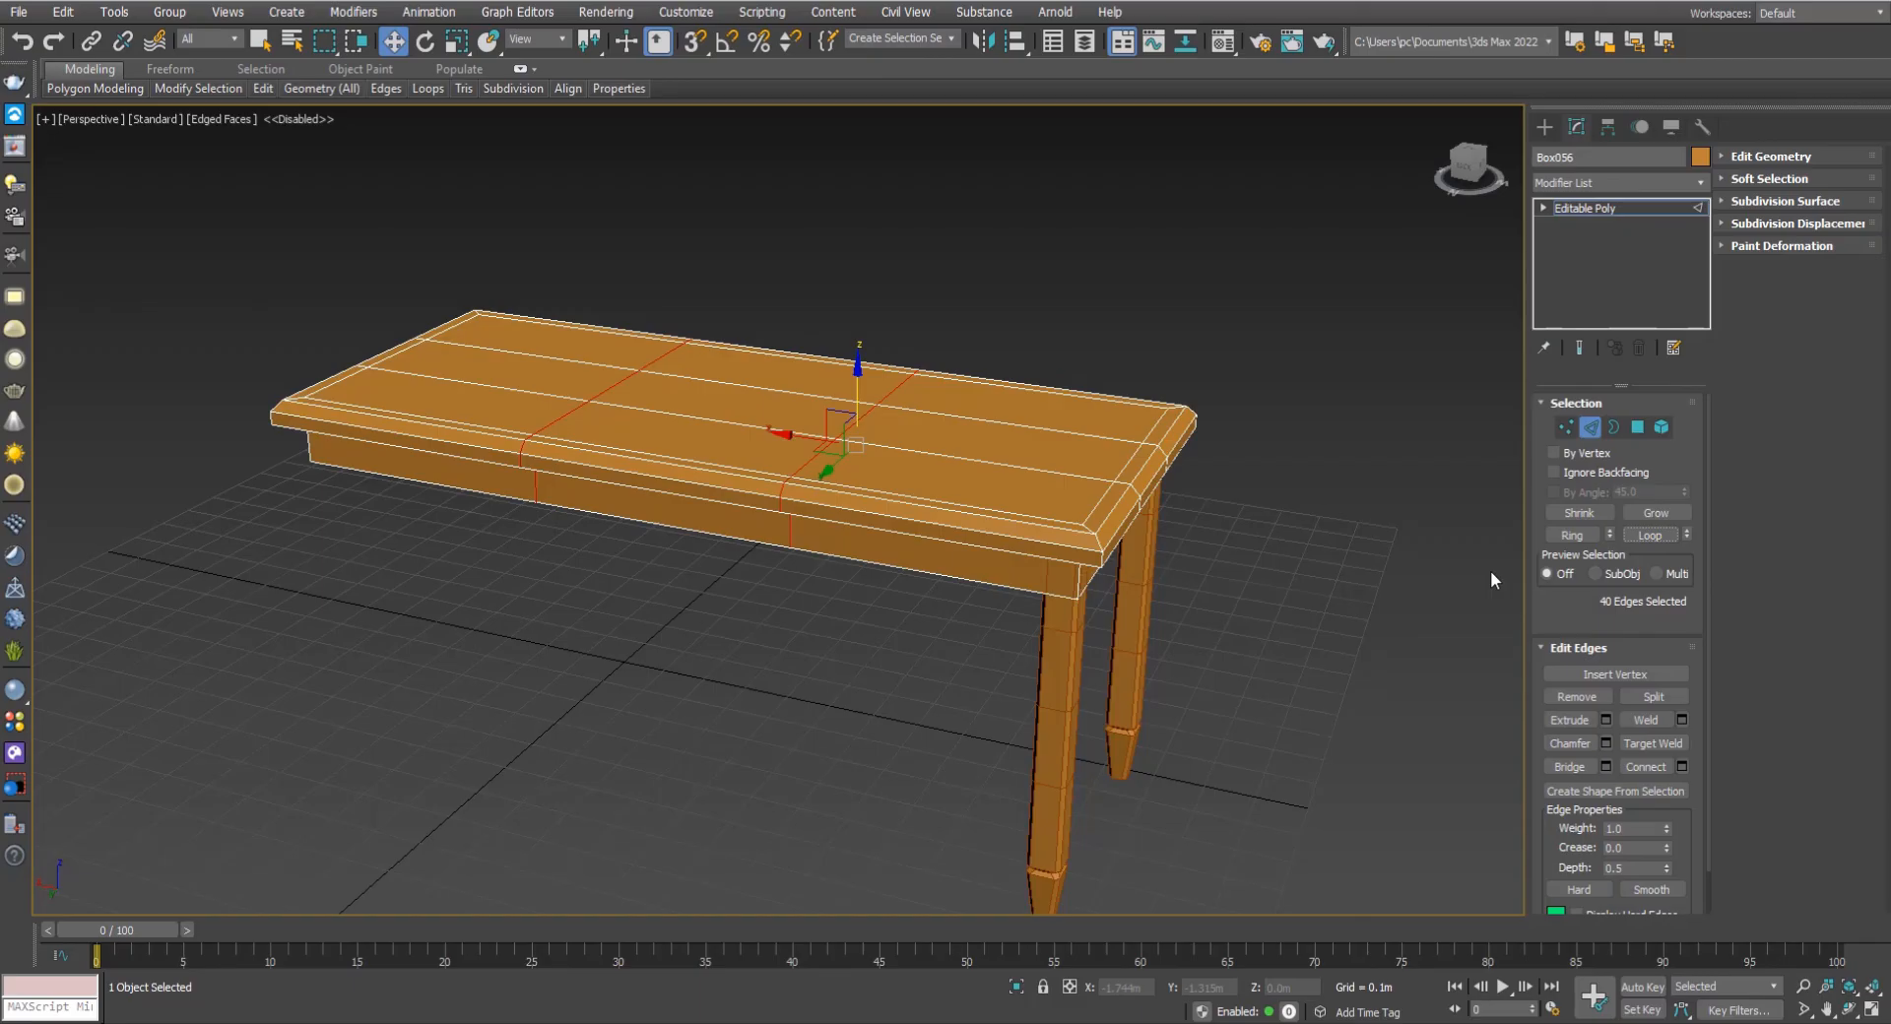
pyautogui.click(1491, 570)
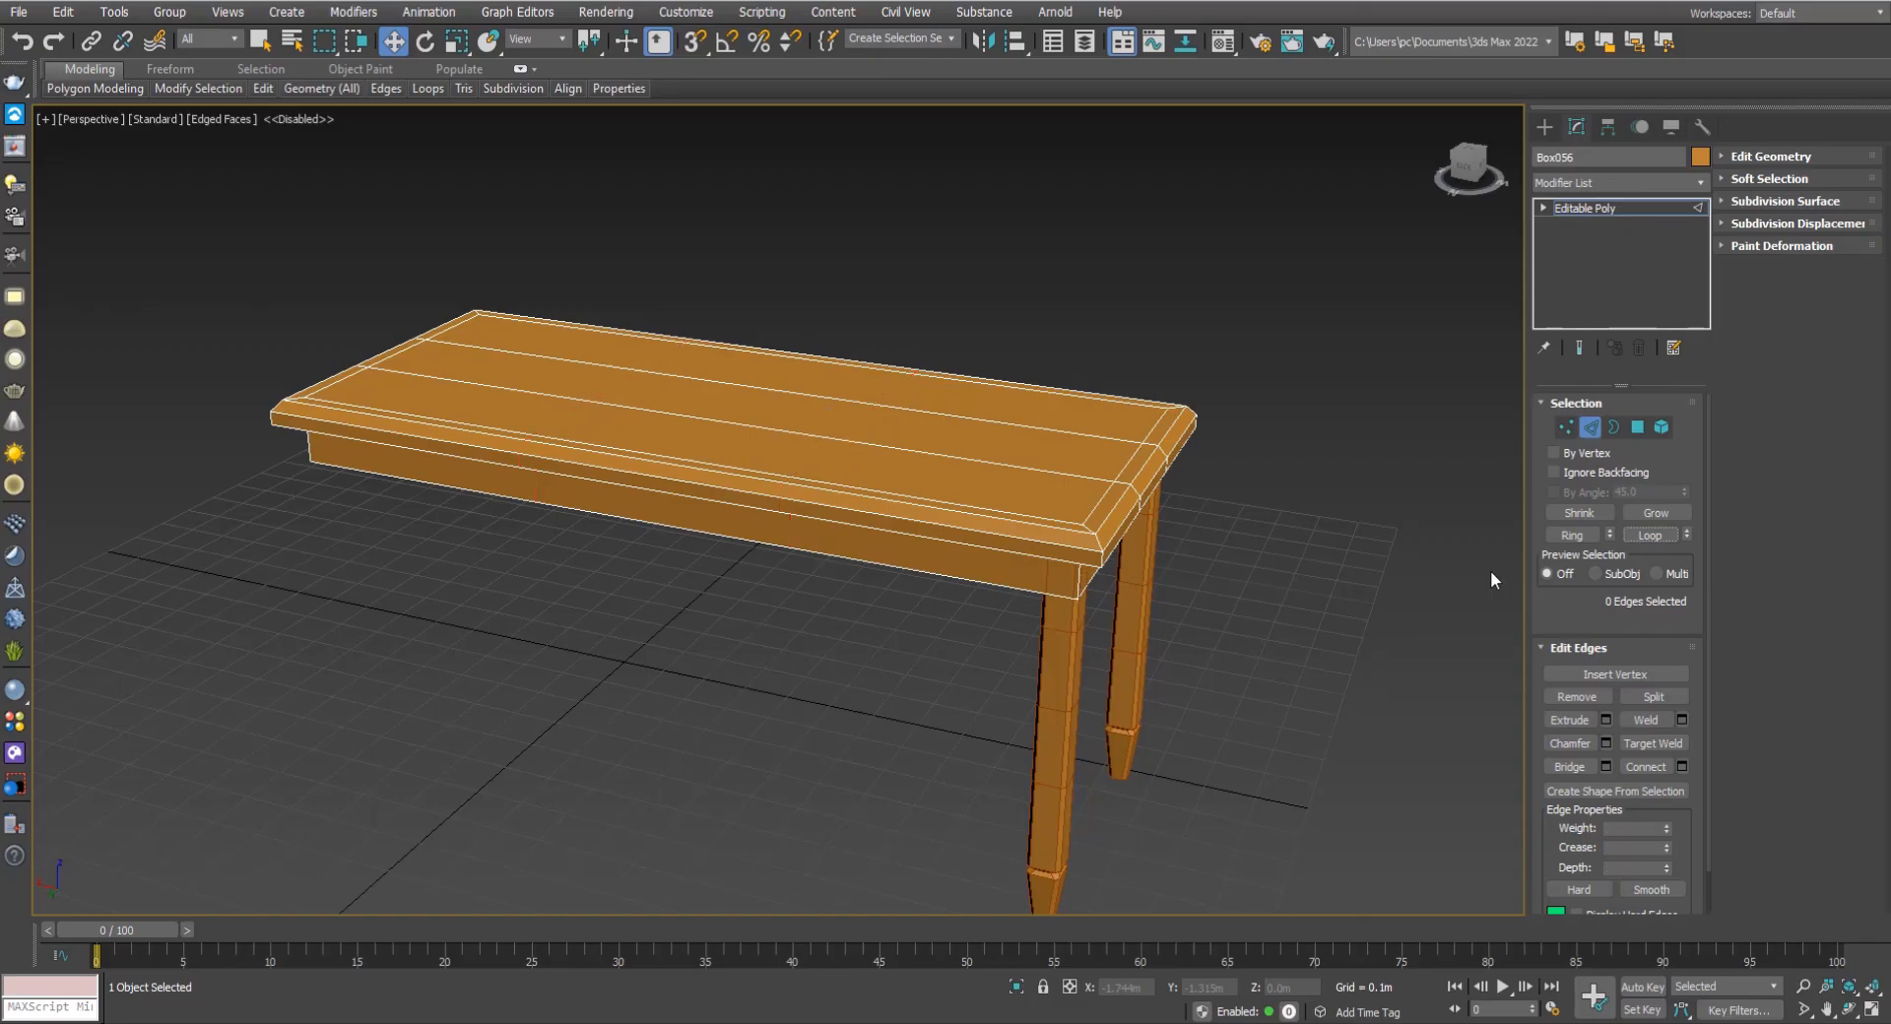
# Shorten the table by moving all vertices of its legless end about 0.314 m inward along X, and return to object level.
pyautogui.click(1566, 435)
pyautogui.keyDown('alt'); pyautogui.moveTo(788, 485); pyautogui.dragTo(887, 461, button='middle'); pyautogui.keyUp('alt')
pyautogui.moveTo(339, 298); pyautogui.dragTo(543, 617)
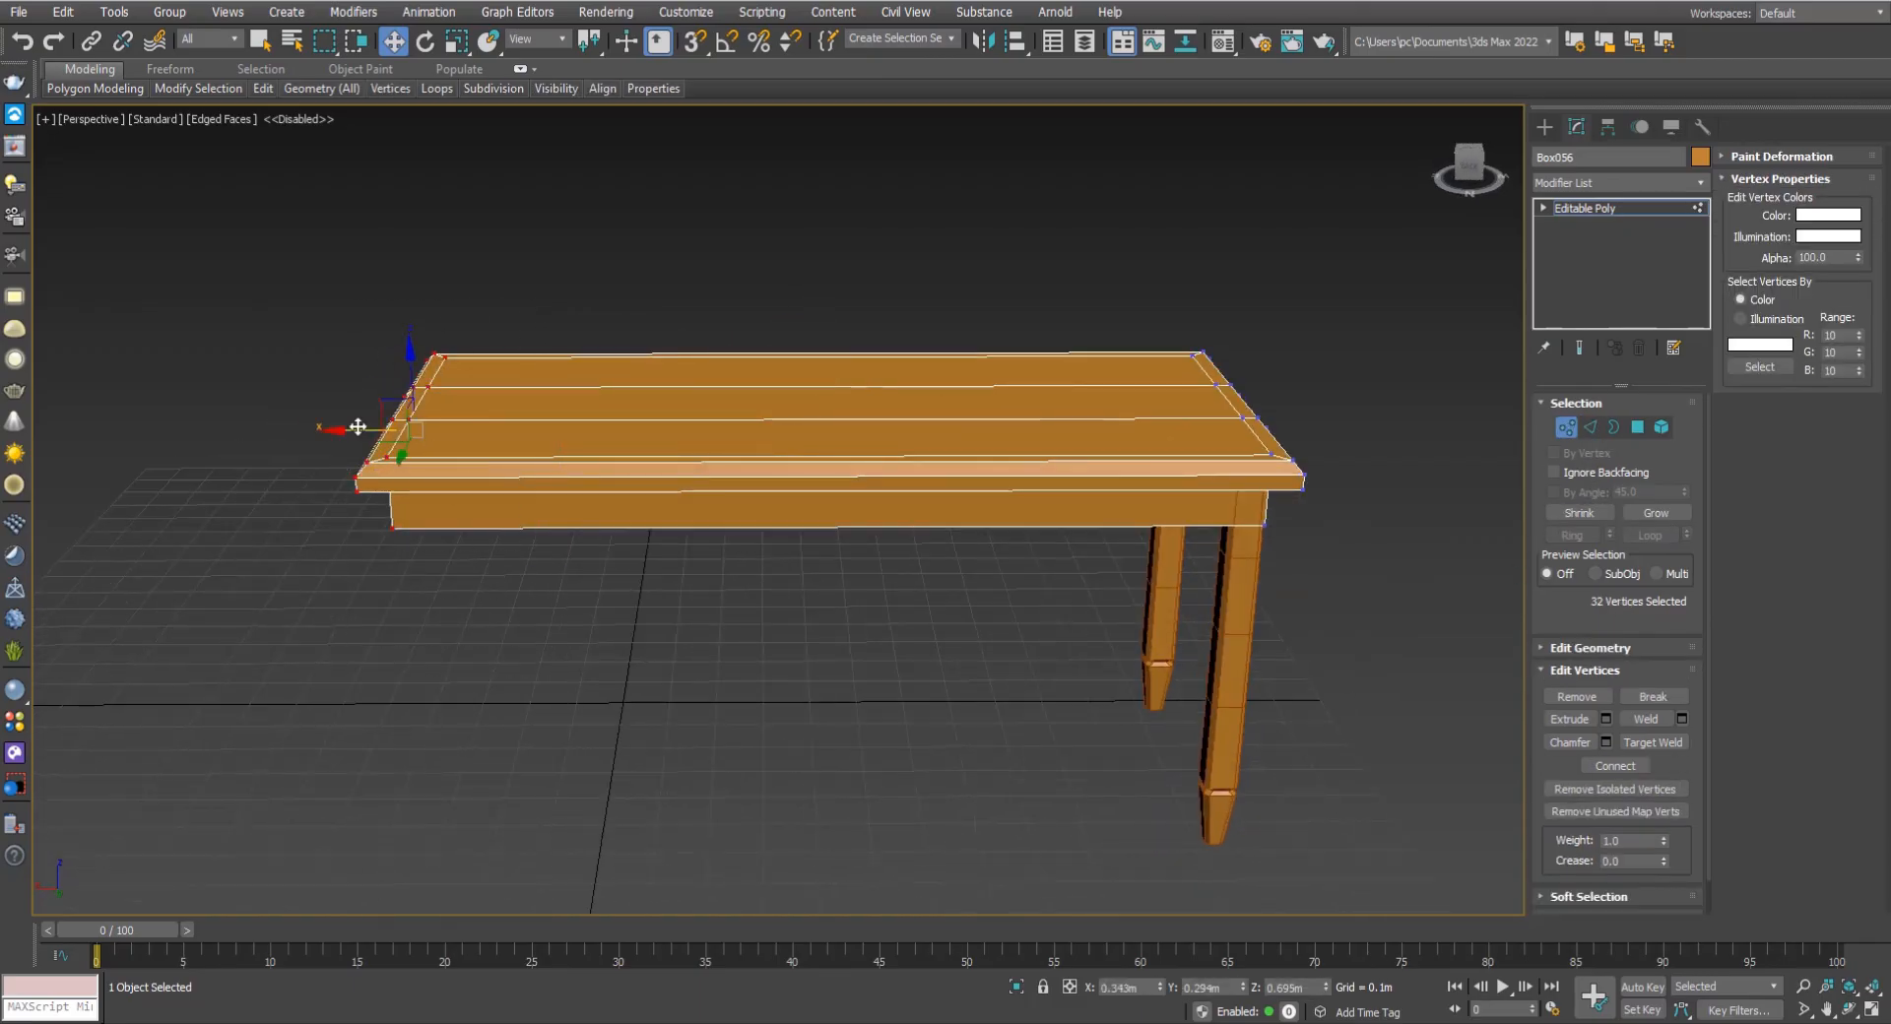
pyautogui.moveTo(357, 427); pyautogui.dragTo(527, 454)
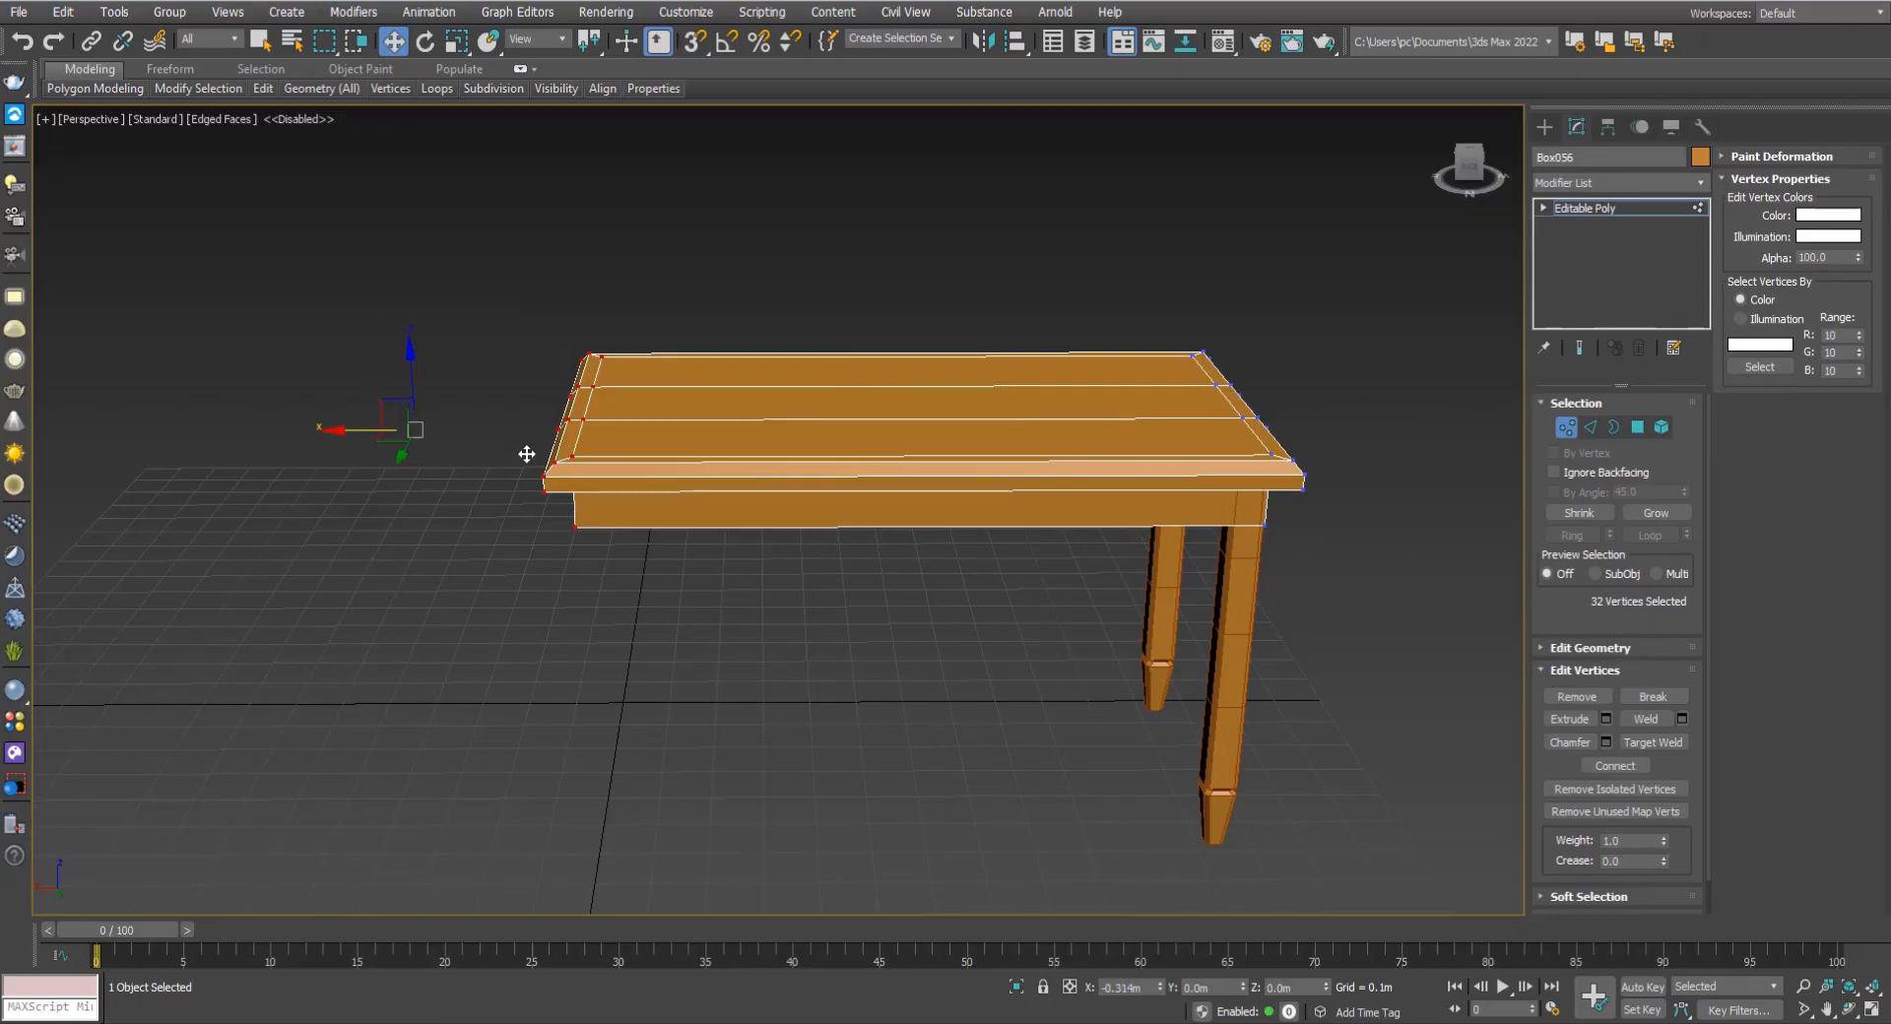
pyautogui.click(1566, 427)
# Select both legs and clone them along X to the opposite end of the table as one set of independent copies.
pyautogui.keyDown('alt'); pyautogui.moveTo(1303, 672); pyautogui.dragTo(1072, 600, button='middle'); pyautogui.keyUp('alt')
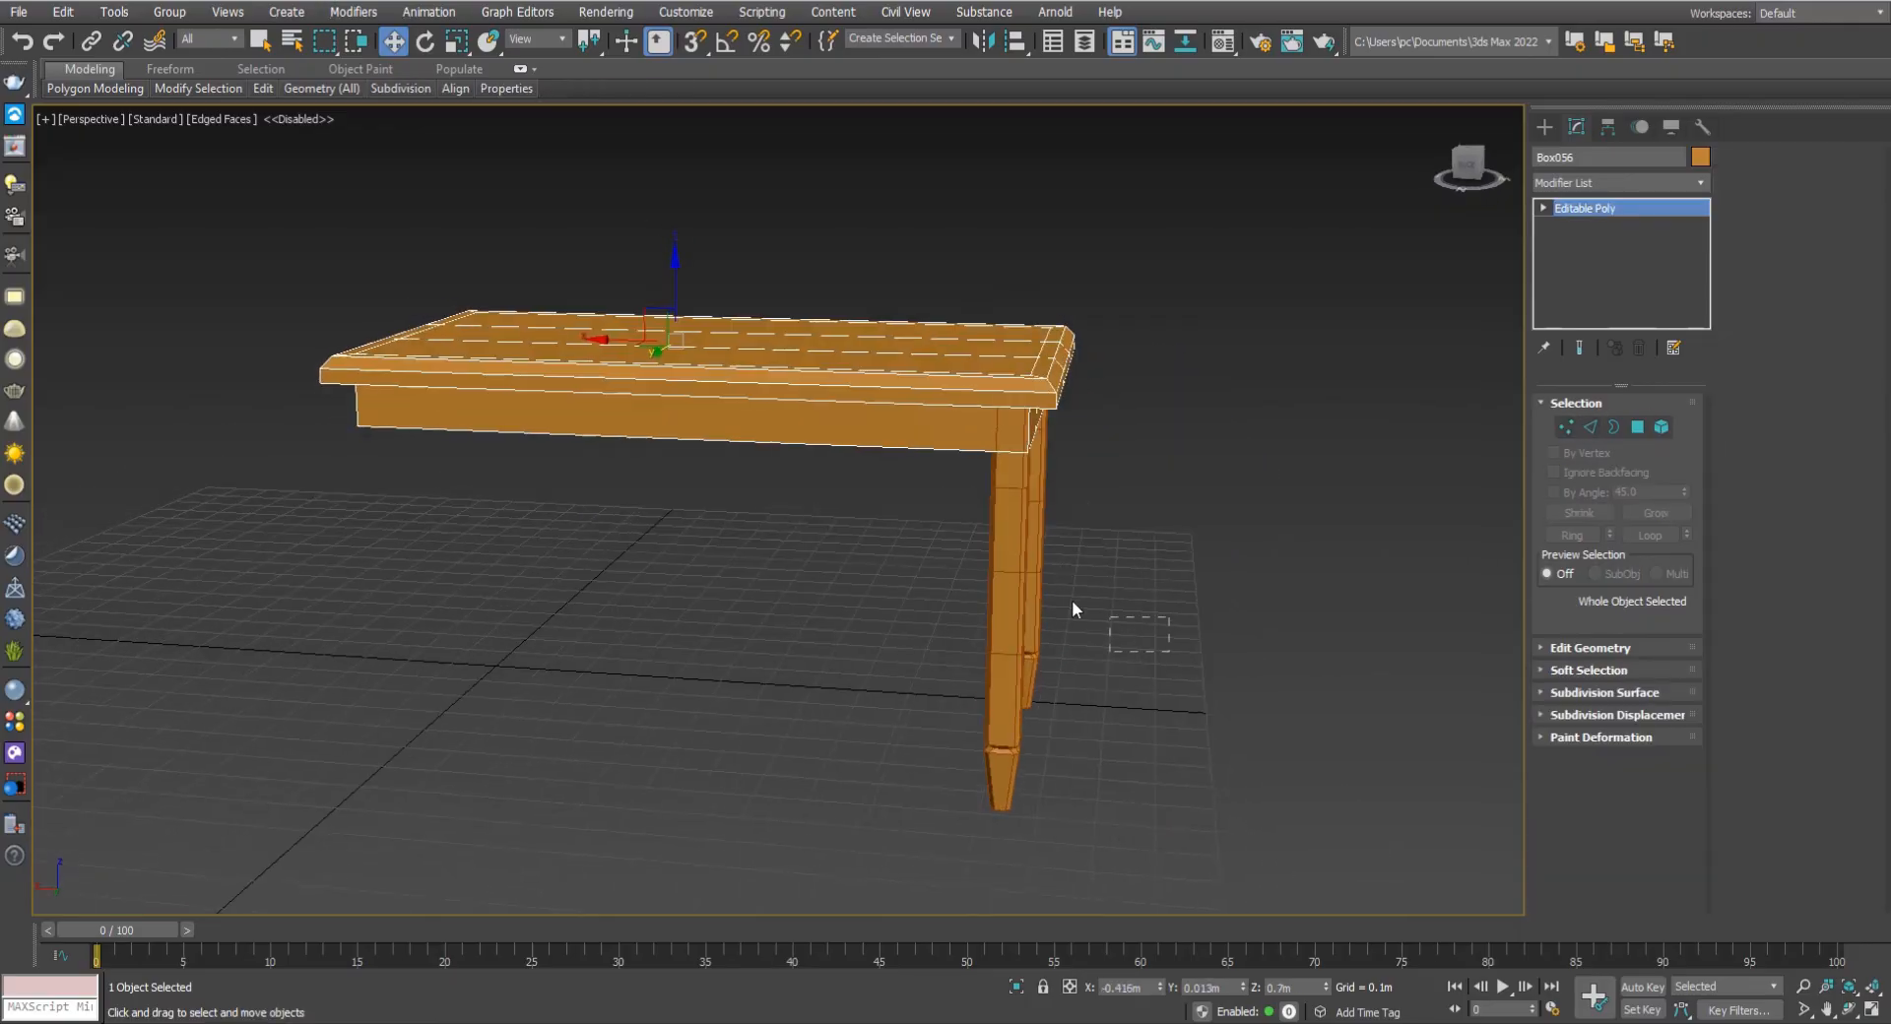
pyautogui.moveTo(1072, 600); pyautogui.dragTo(983, 579)
pyautogui.keyDown('alt'); pyautogui.moveTo(983, 579); pyautogui.dragTo(1015, 576, button='middle'); pyautogui.keyUp('alt')
pyautogui.moveTo(1004, 568)
pyautogui.keyDown('shift'); pyautogui.mouseDown()
pyautogui.moveTo(424, 573)
pyautogui.moveTo(476, 587)
pyautogui.mouseUp(); pyautogui.keyUp('shift')
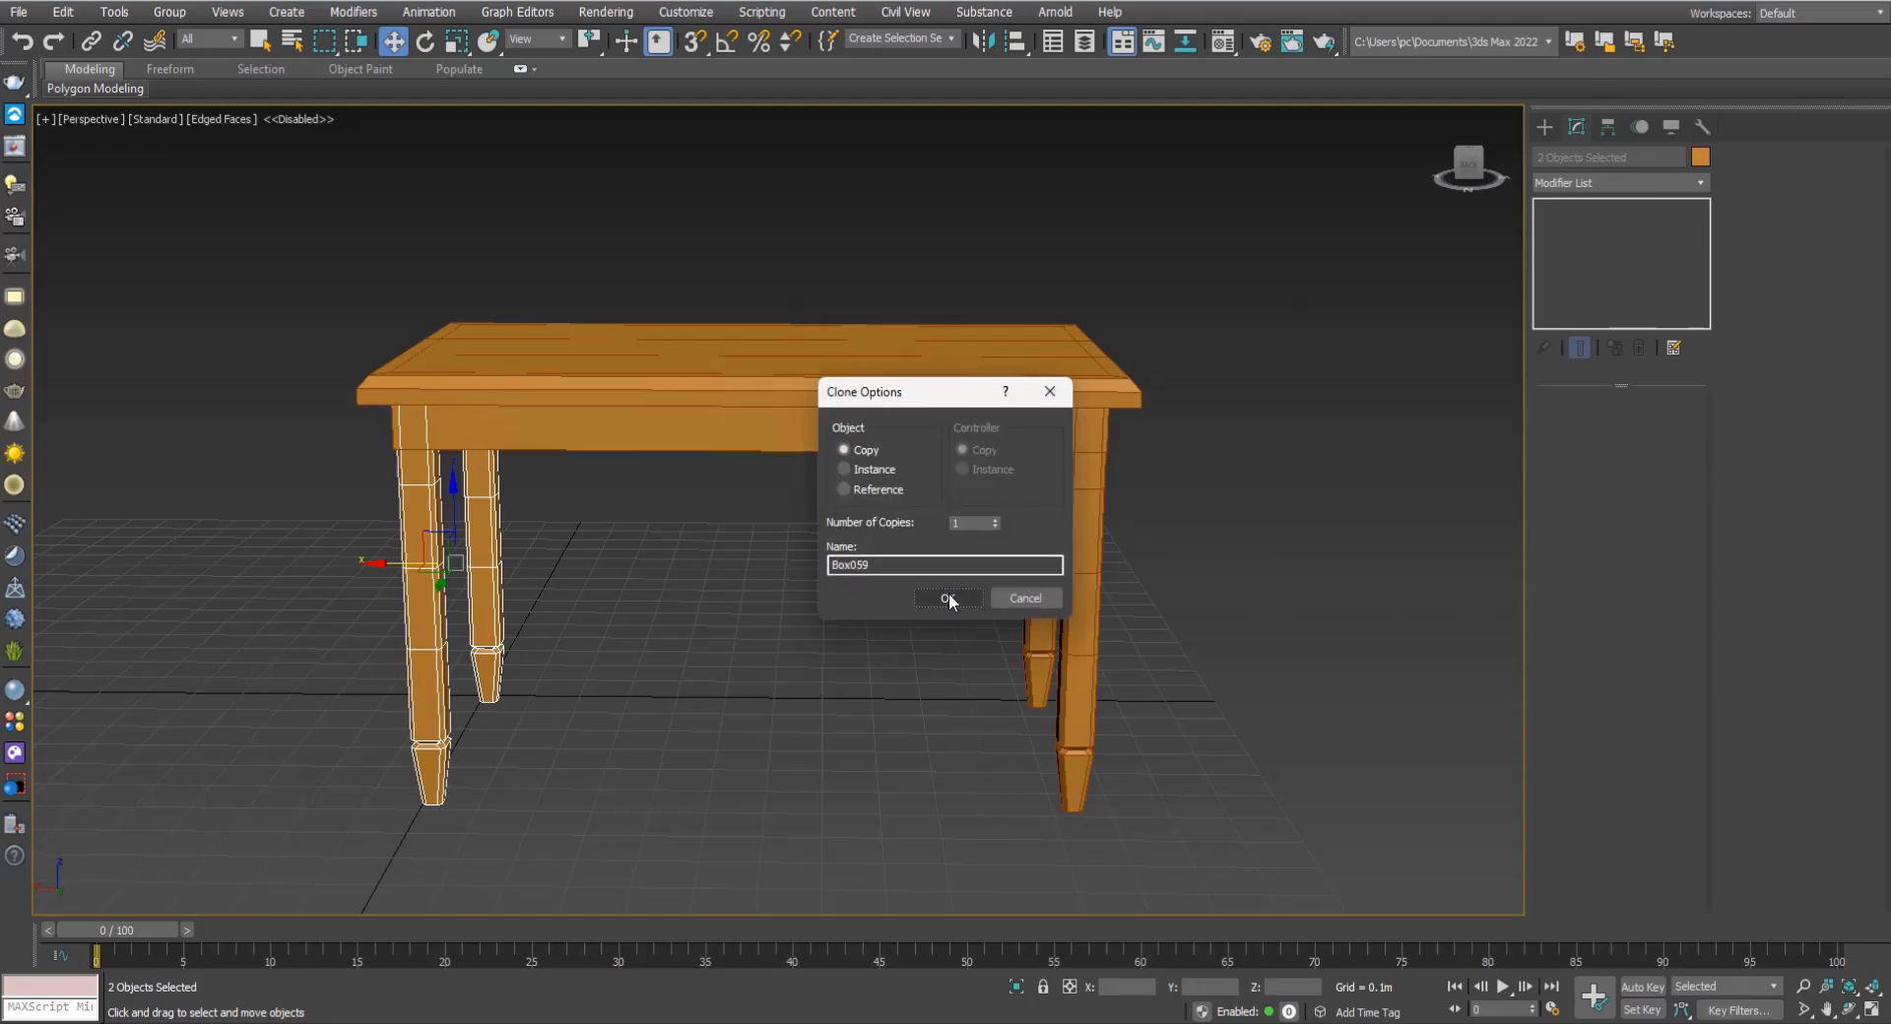
pyautogui.click(936, 602)
# Nudge the two copied legs about 0.001 m along X to fit them under the apron corners.
pyautogui.keyDown('alt'); pyautogui.moveTo(935, 602); pyautogui.dragTo(425, 544, button='middle'); pyautogui.keyUp('alt')
pyautogui.scroll(2, 439, 560)
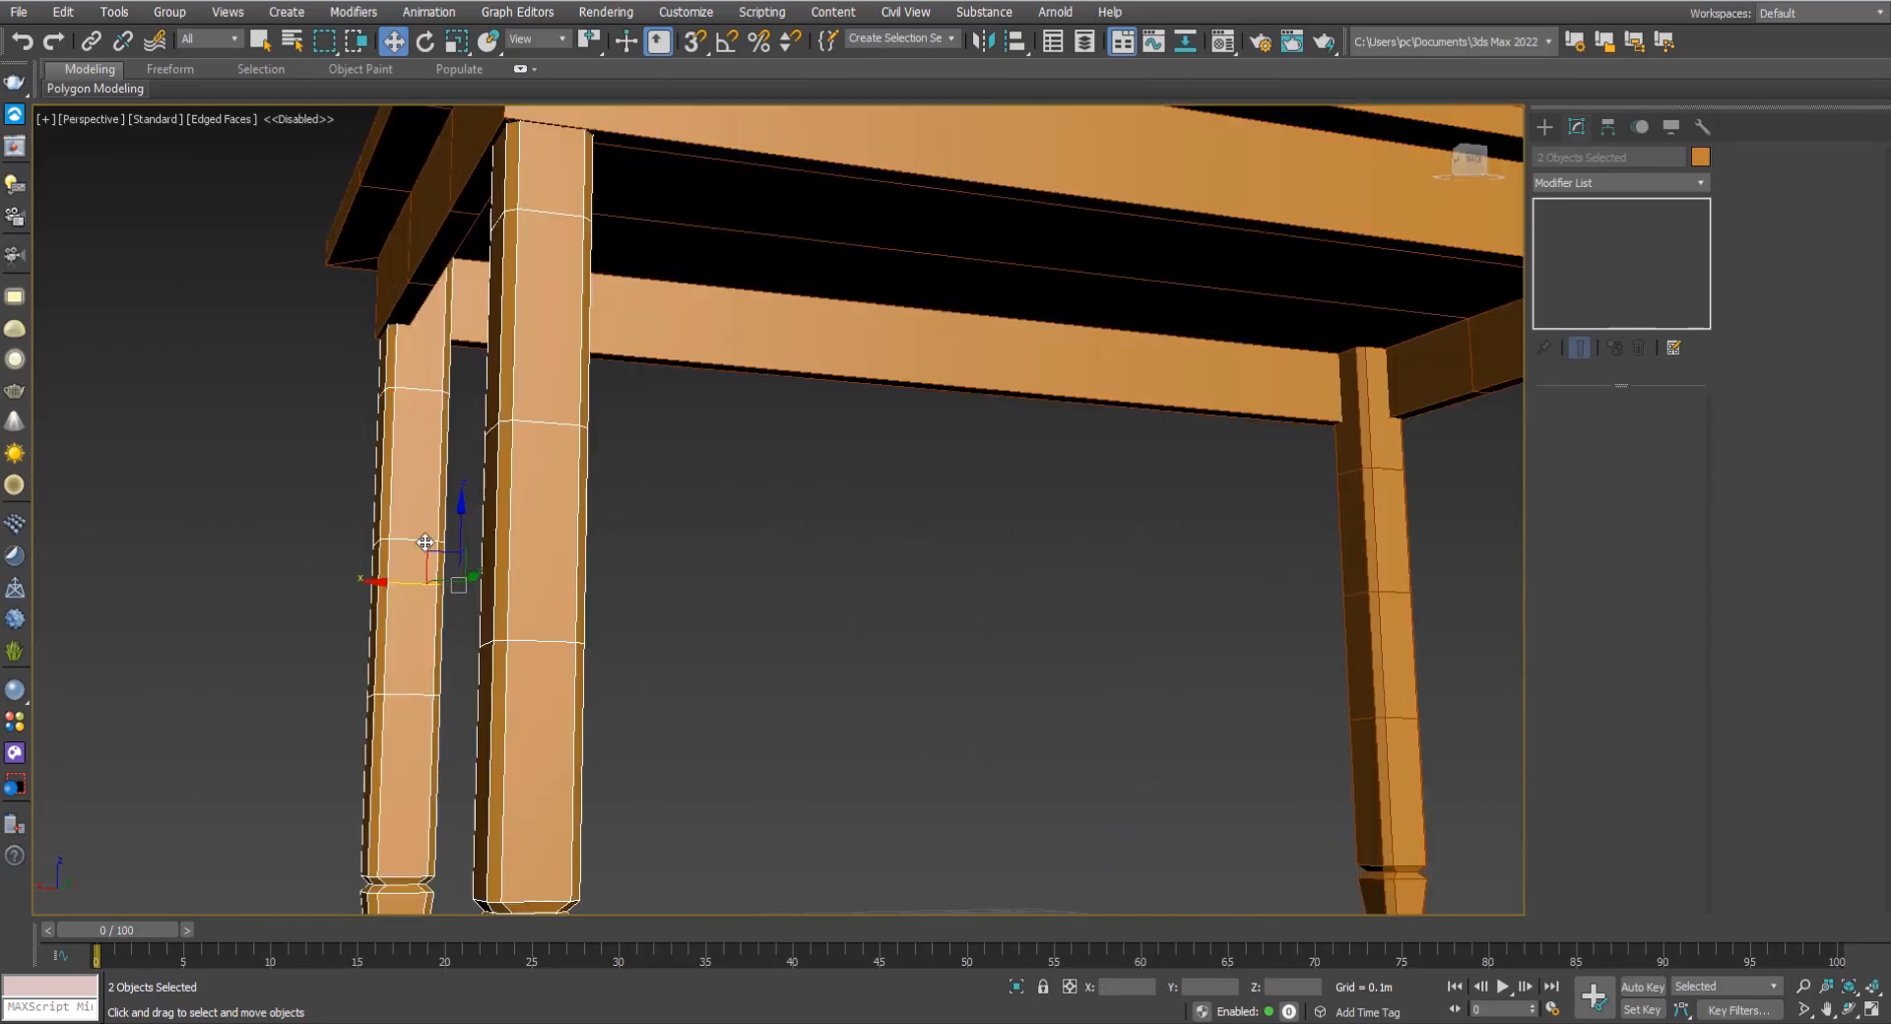
pyautogui.moveTo(400, 581); pyautogui.dragTo(393, 582)
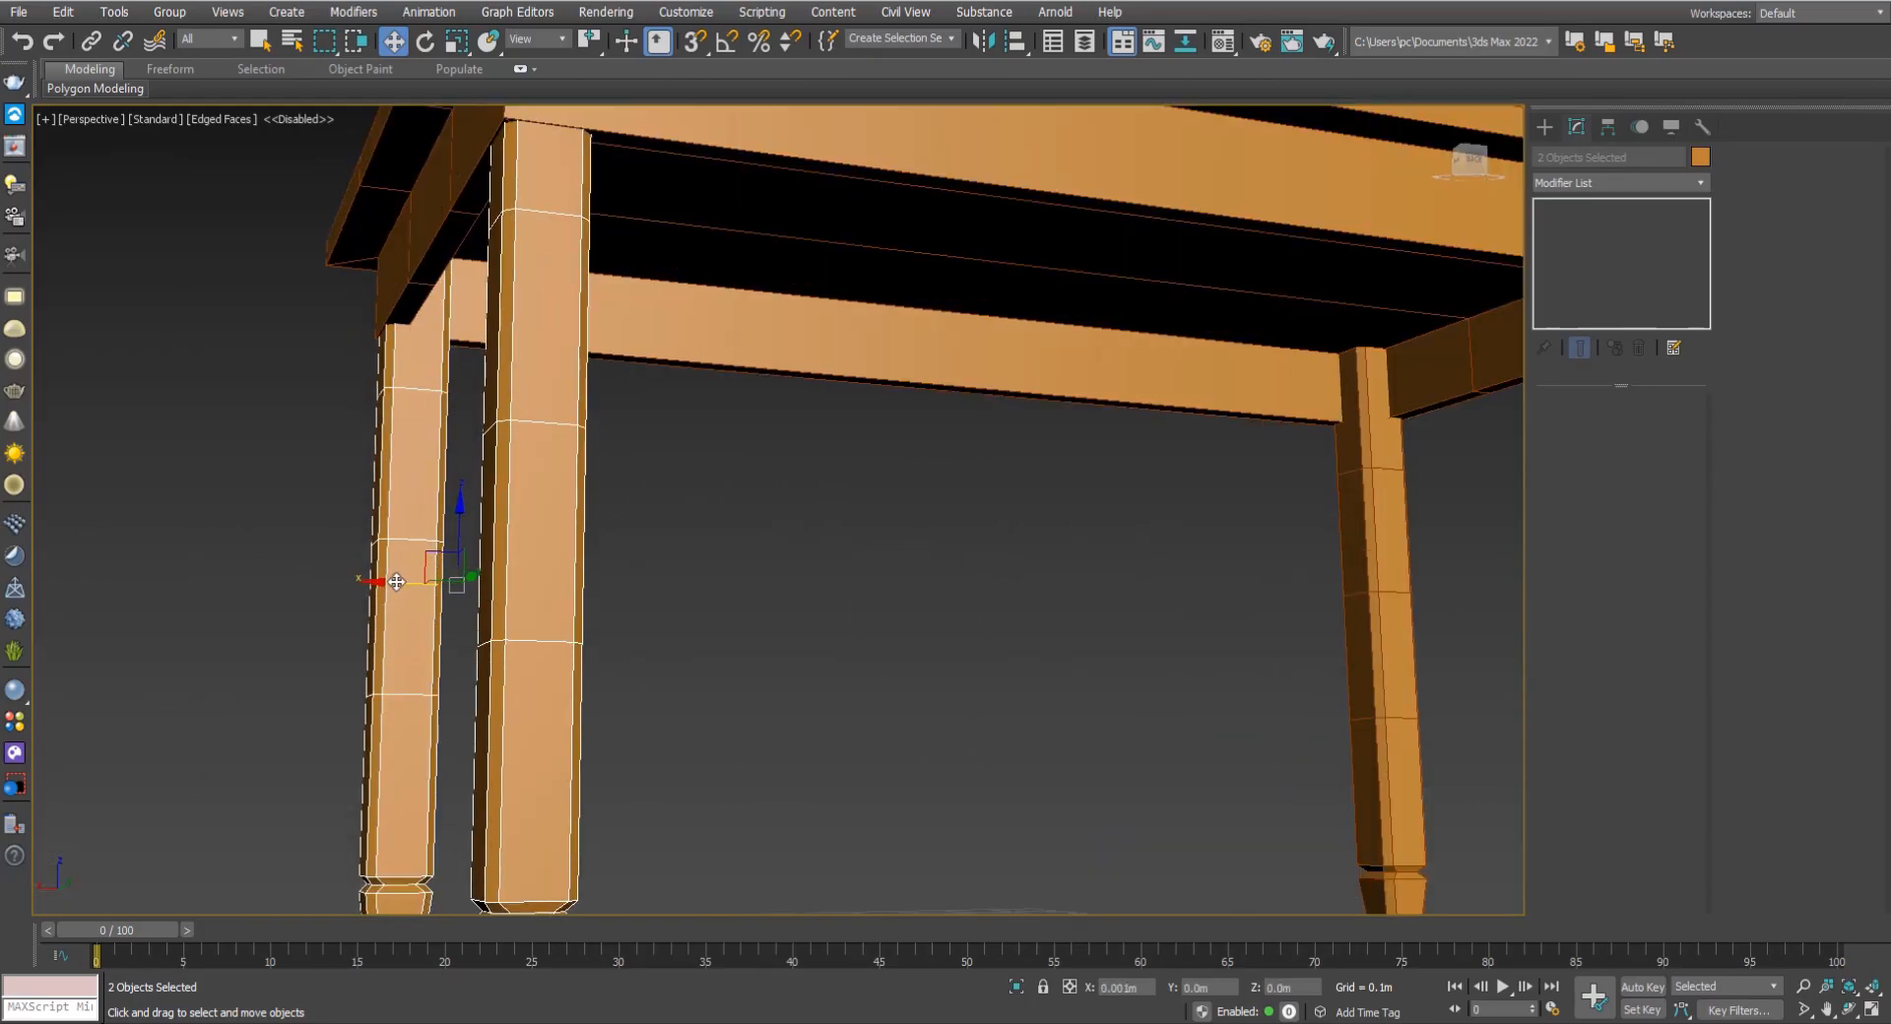
pyautogui.scroll(-4, 689, 477)
pyautogui.keyDown('alt'); pyautogui.moveTo(690, 477); pyautogui.dragTo(753, 576, button='middle'); pyautogui.keyUp('alt')
pyautogui.scroll(-3, 788, 596)
pyautogui.moveTo(308, 842); pyautogui.dragTo(1103, 633)
pyautogui.click(1403, 416)
pyautogui.click(1133, 512)
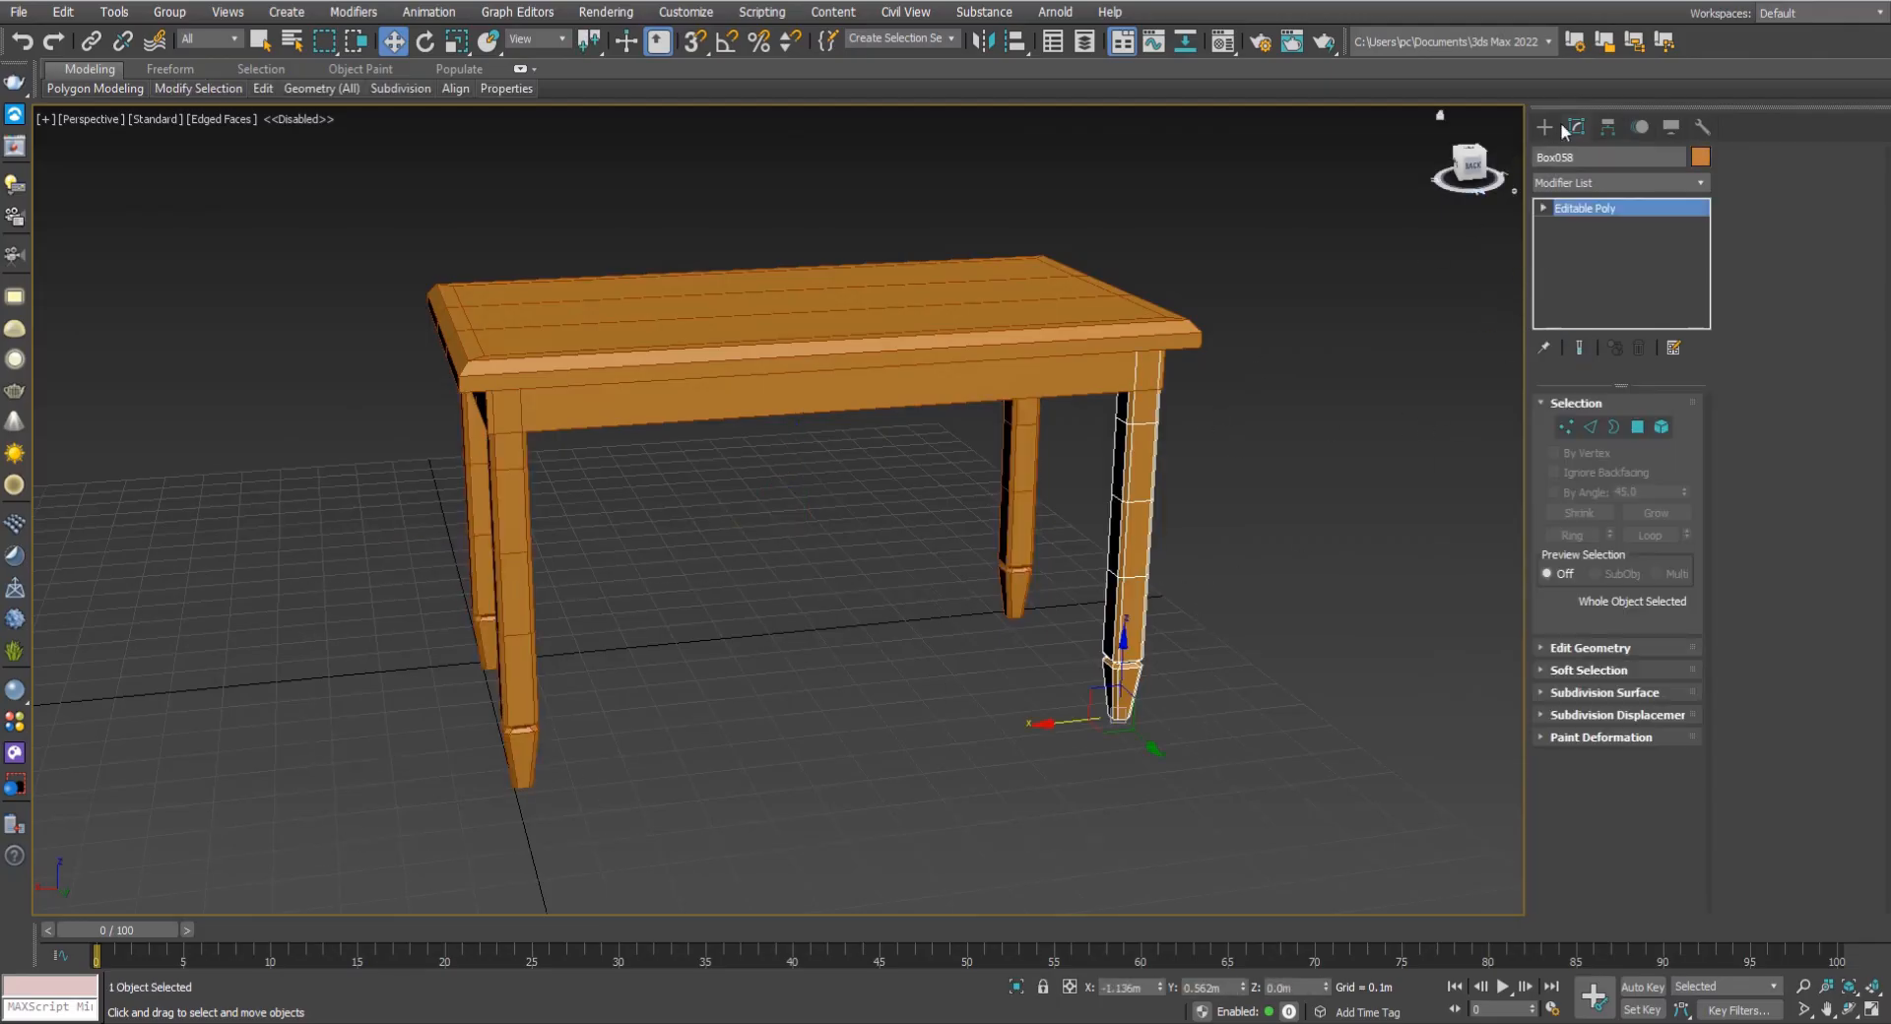
pyautogui.click(1589, 428)
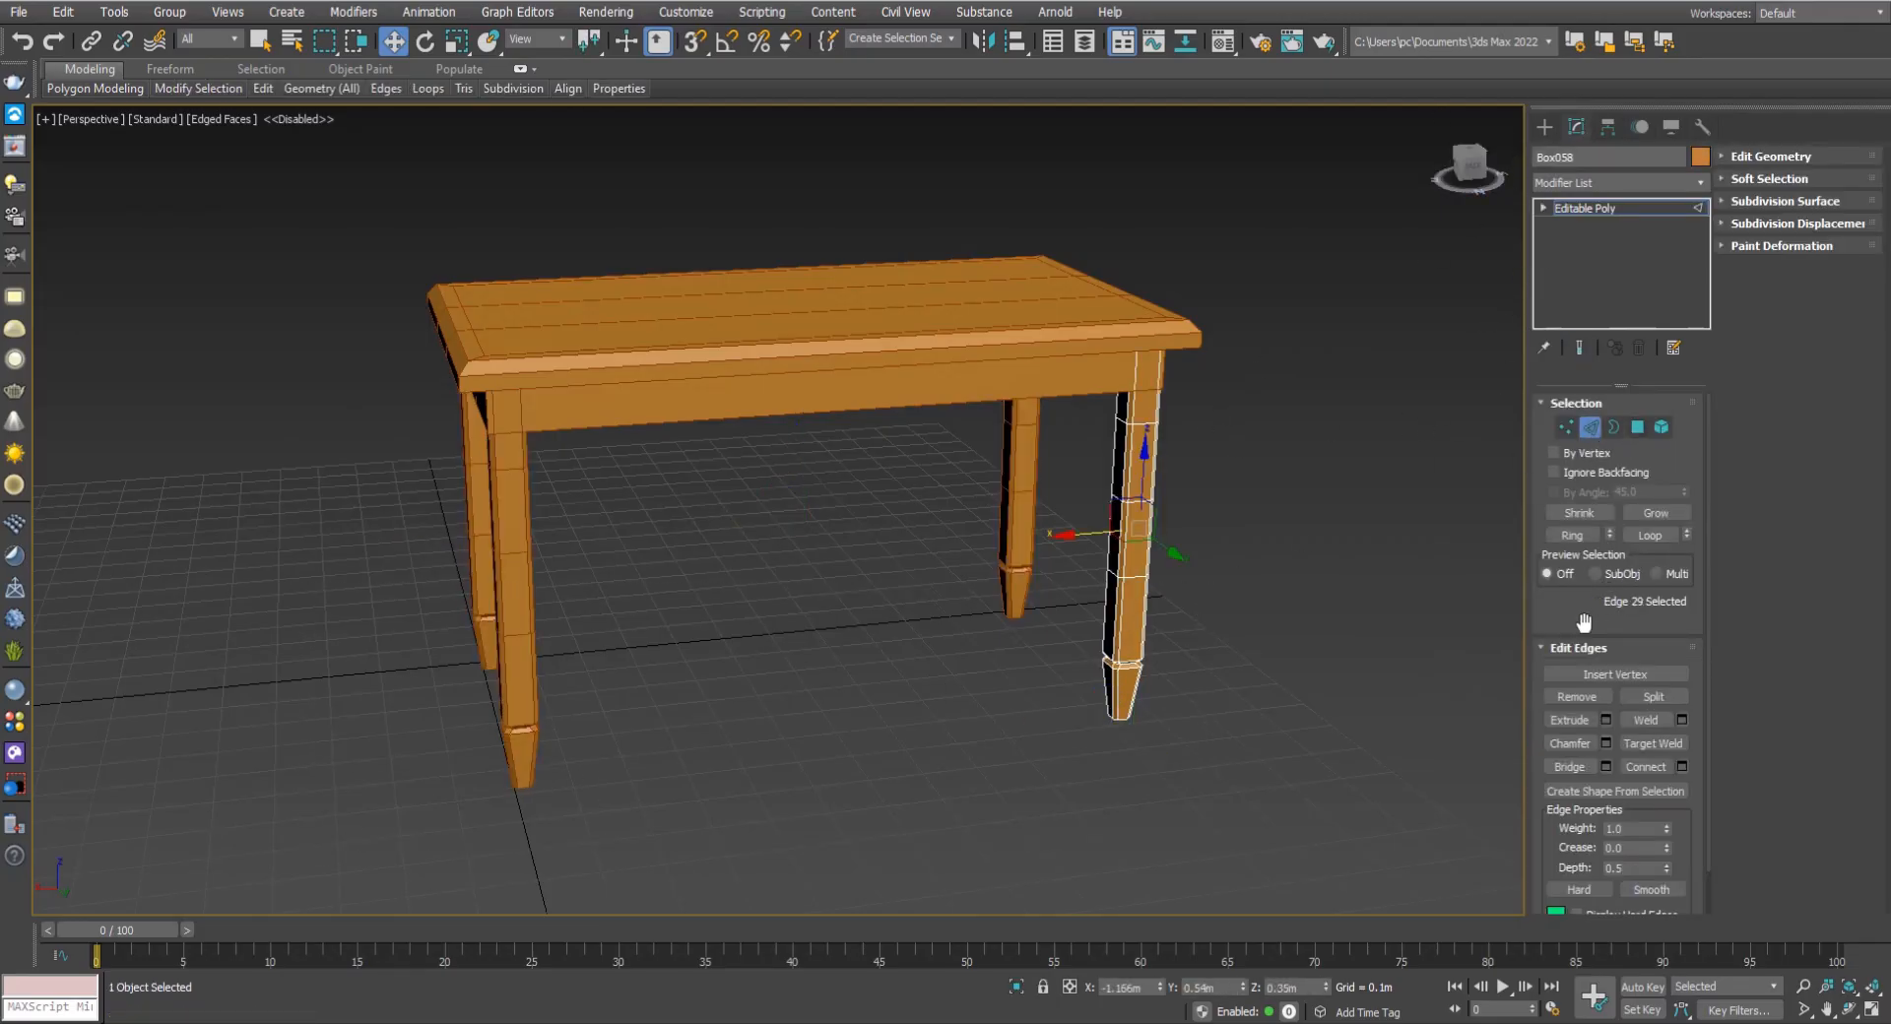
pyautogui.scroll(-1, 1620, 689)
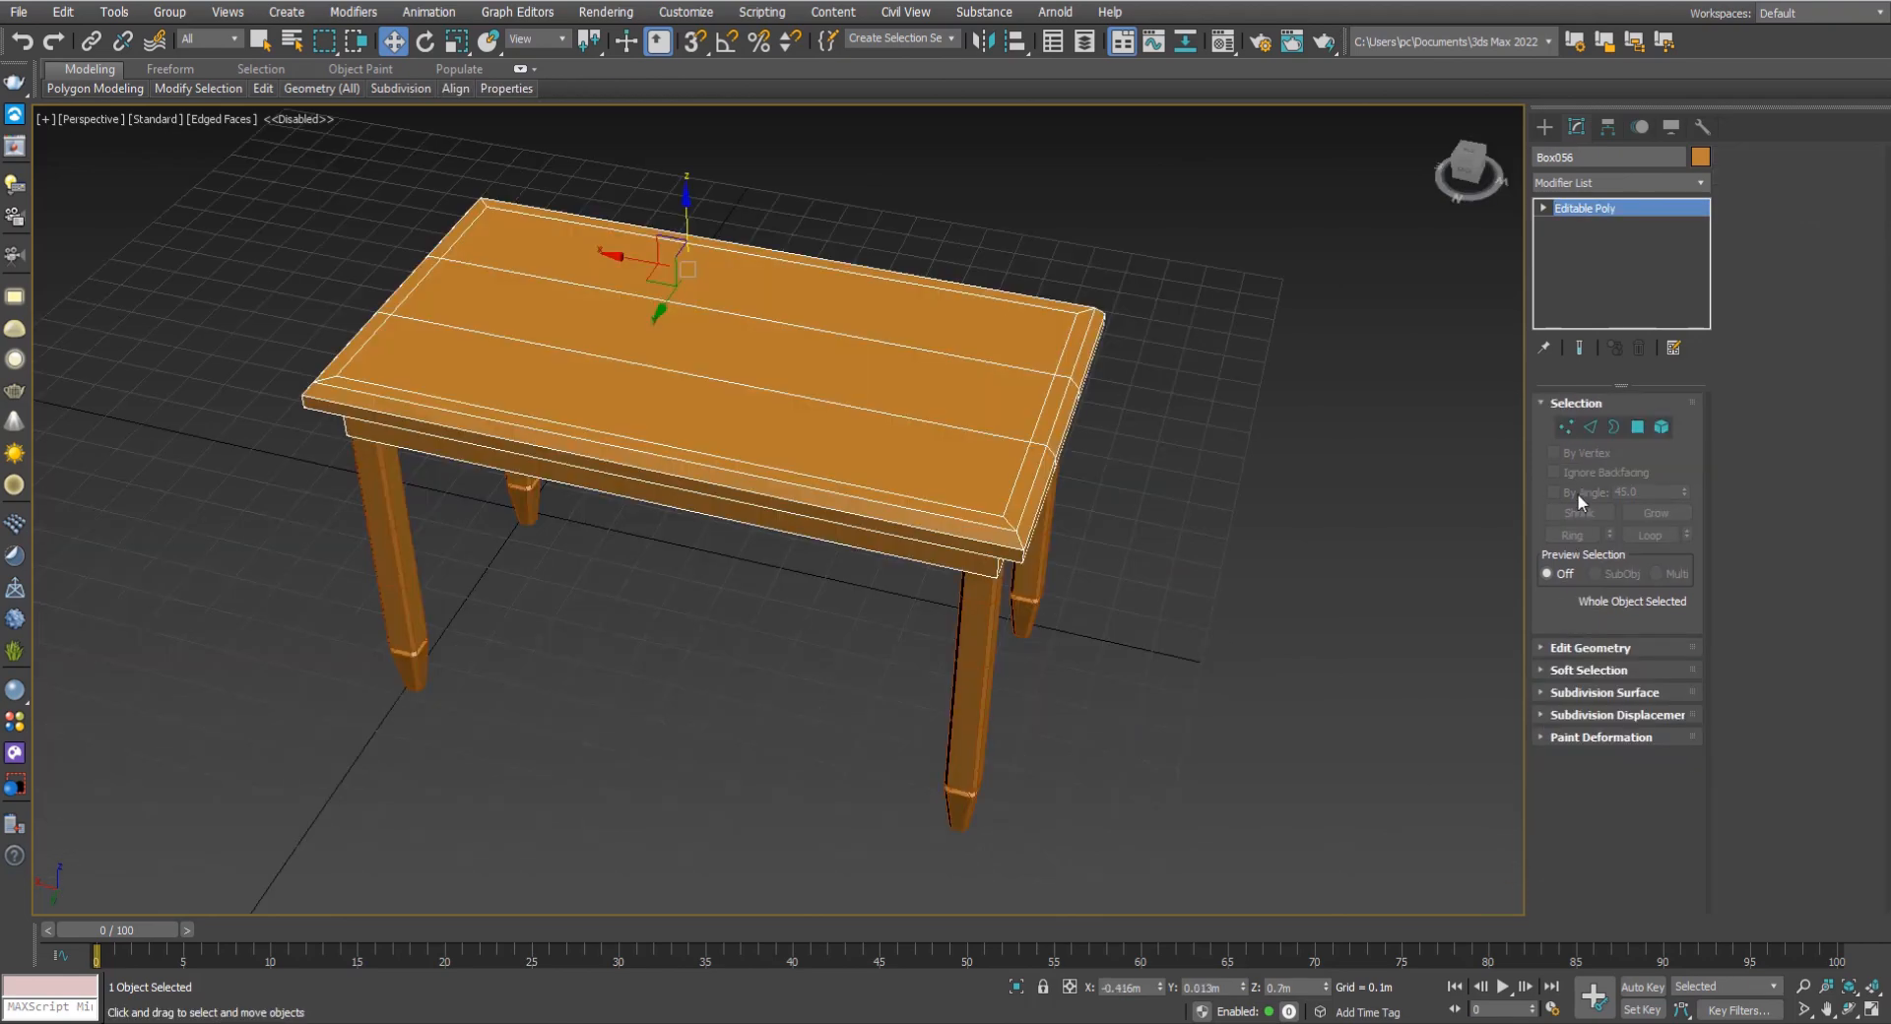
pyautogui.click(1566, 428)
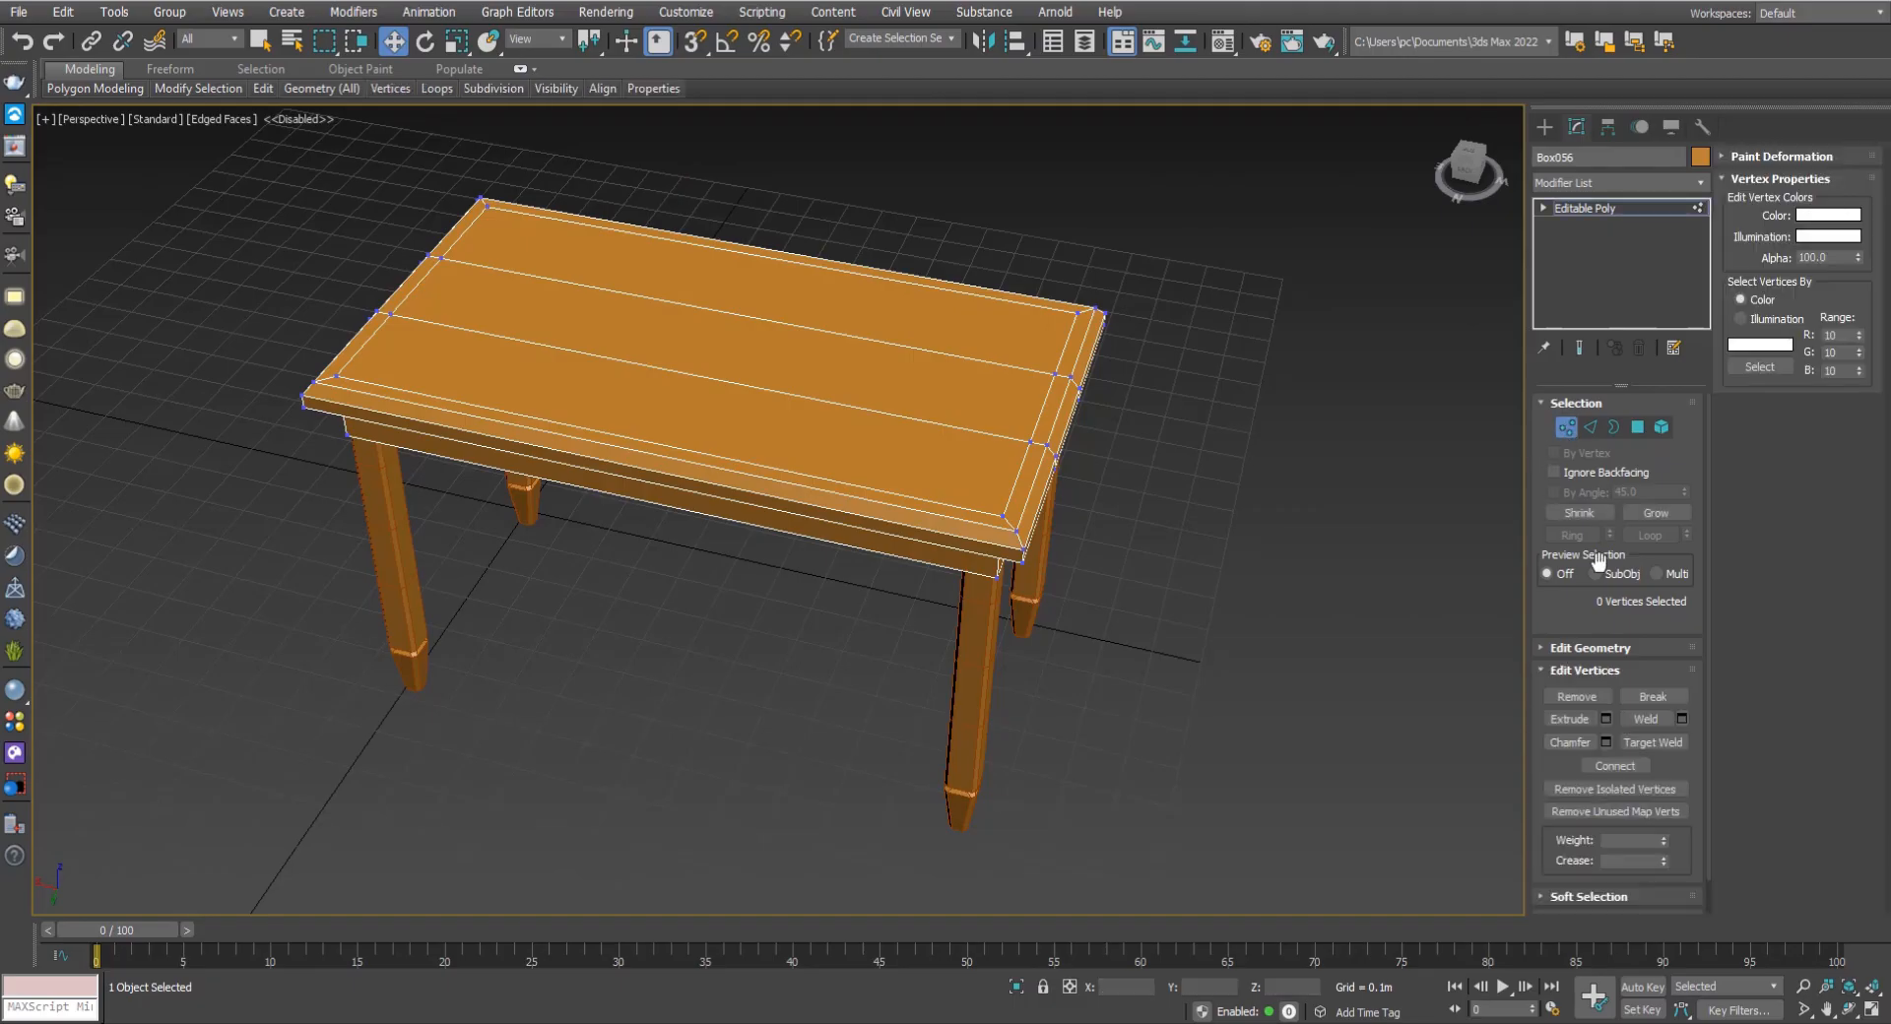
pyautogui.scroll(-1, 1603, 650)
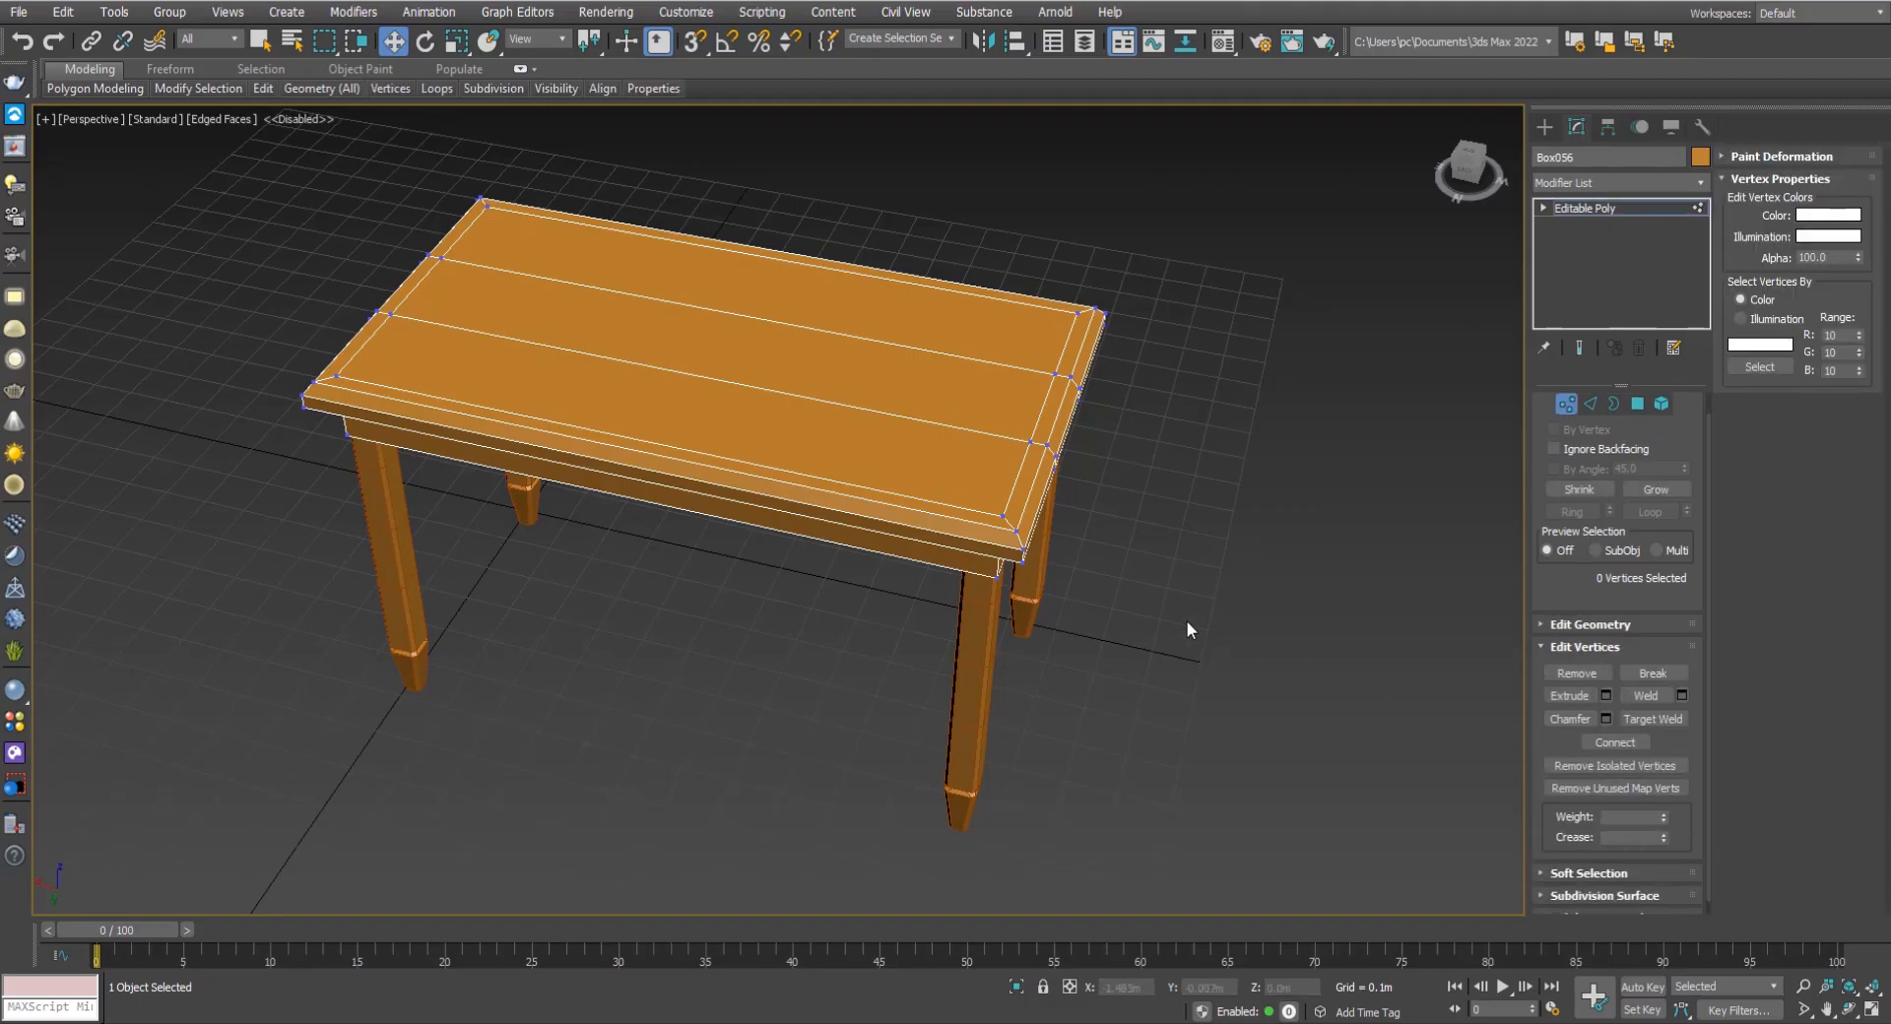
# Create a rectangular plane with 4 length and 4 width segments in the middle of the tabletop using AutoGrid.
pyautogui.click(1545, 127)
pyautogui.click(1674, 364)
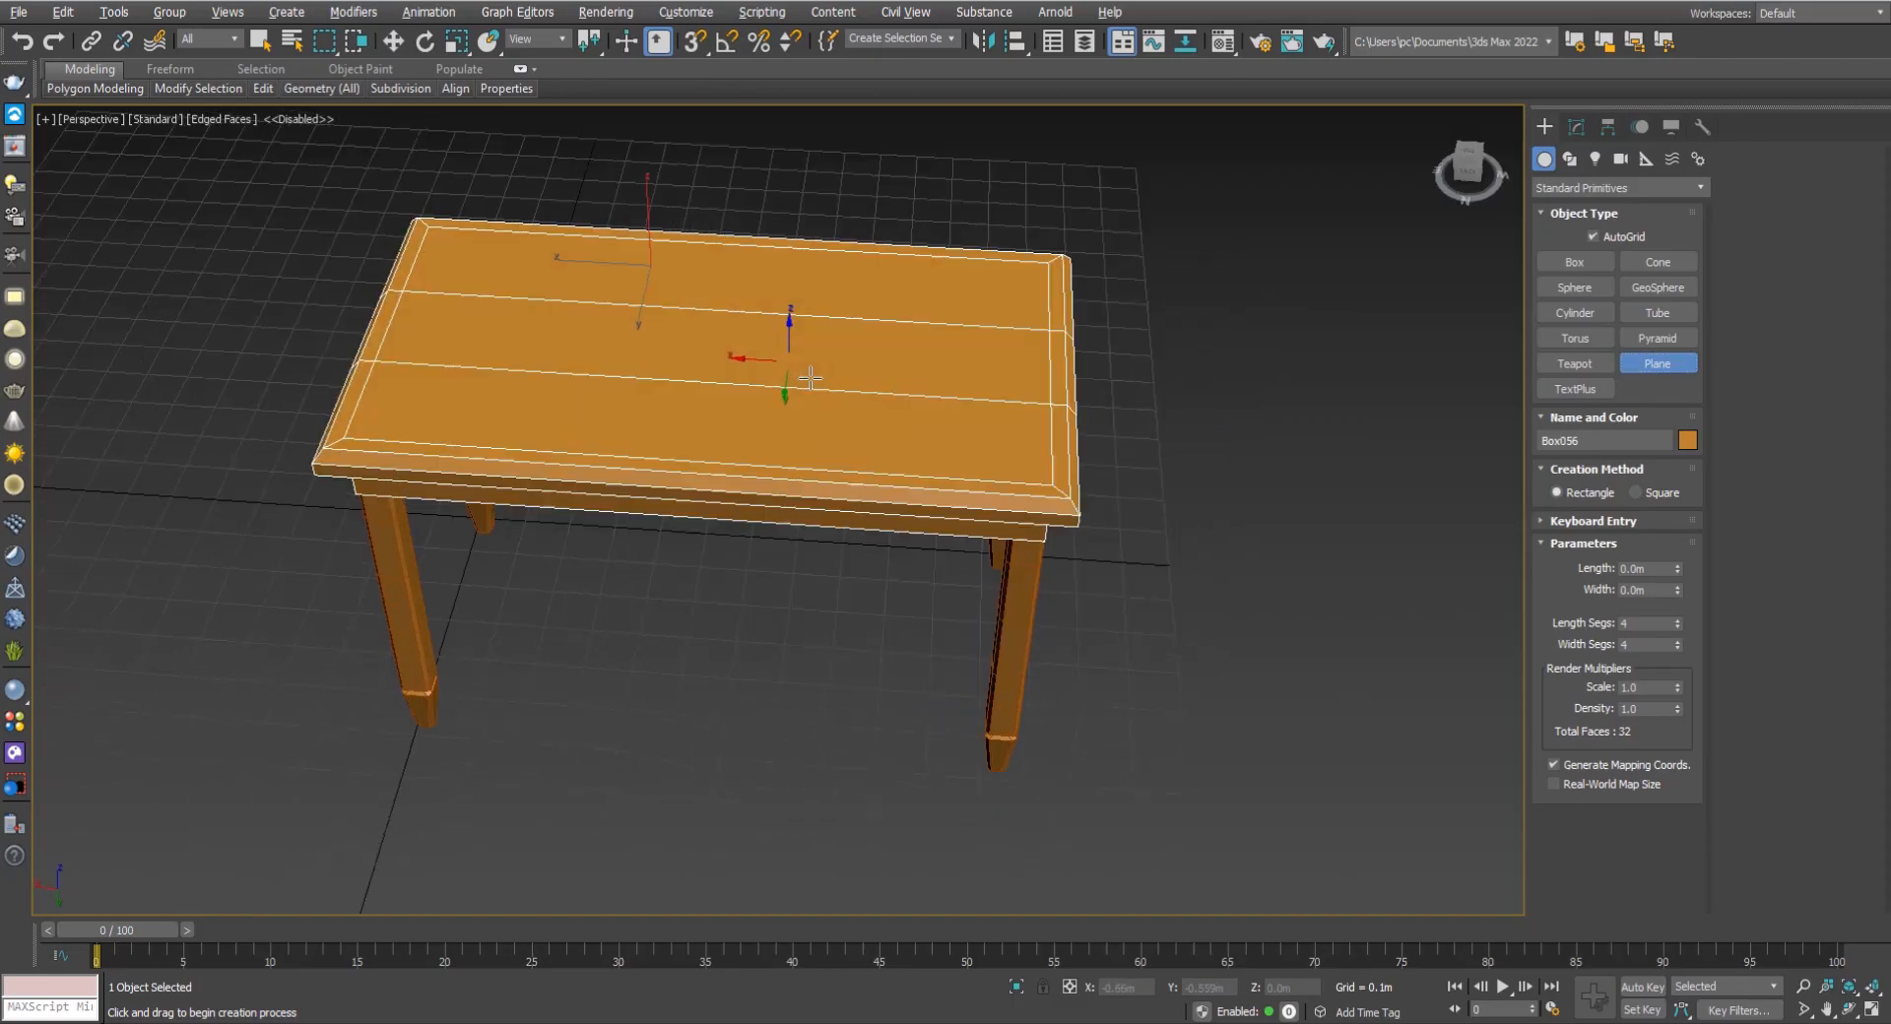
pyautogui.keyDown('alt'); pyautogui.moveTo(810, 377); pyautogui.dragTo(640, 295, button='middle'); pyautogui.keyUp('alt')
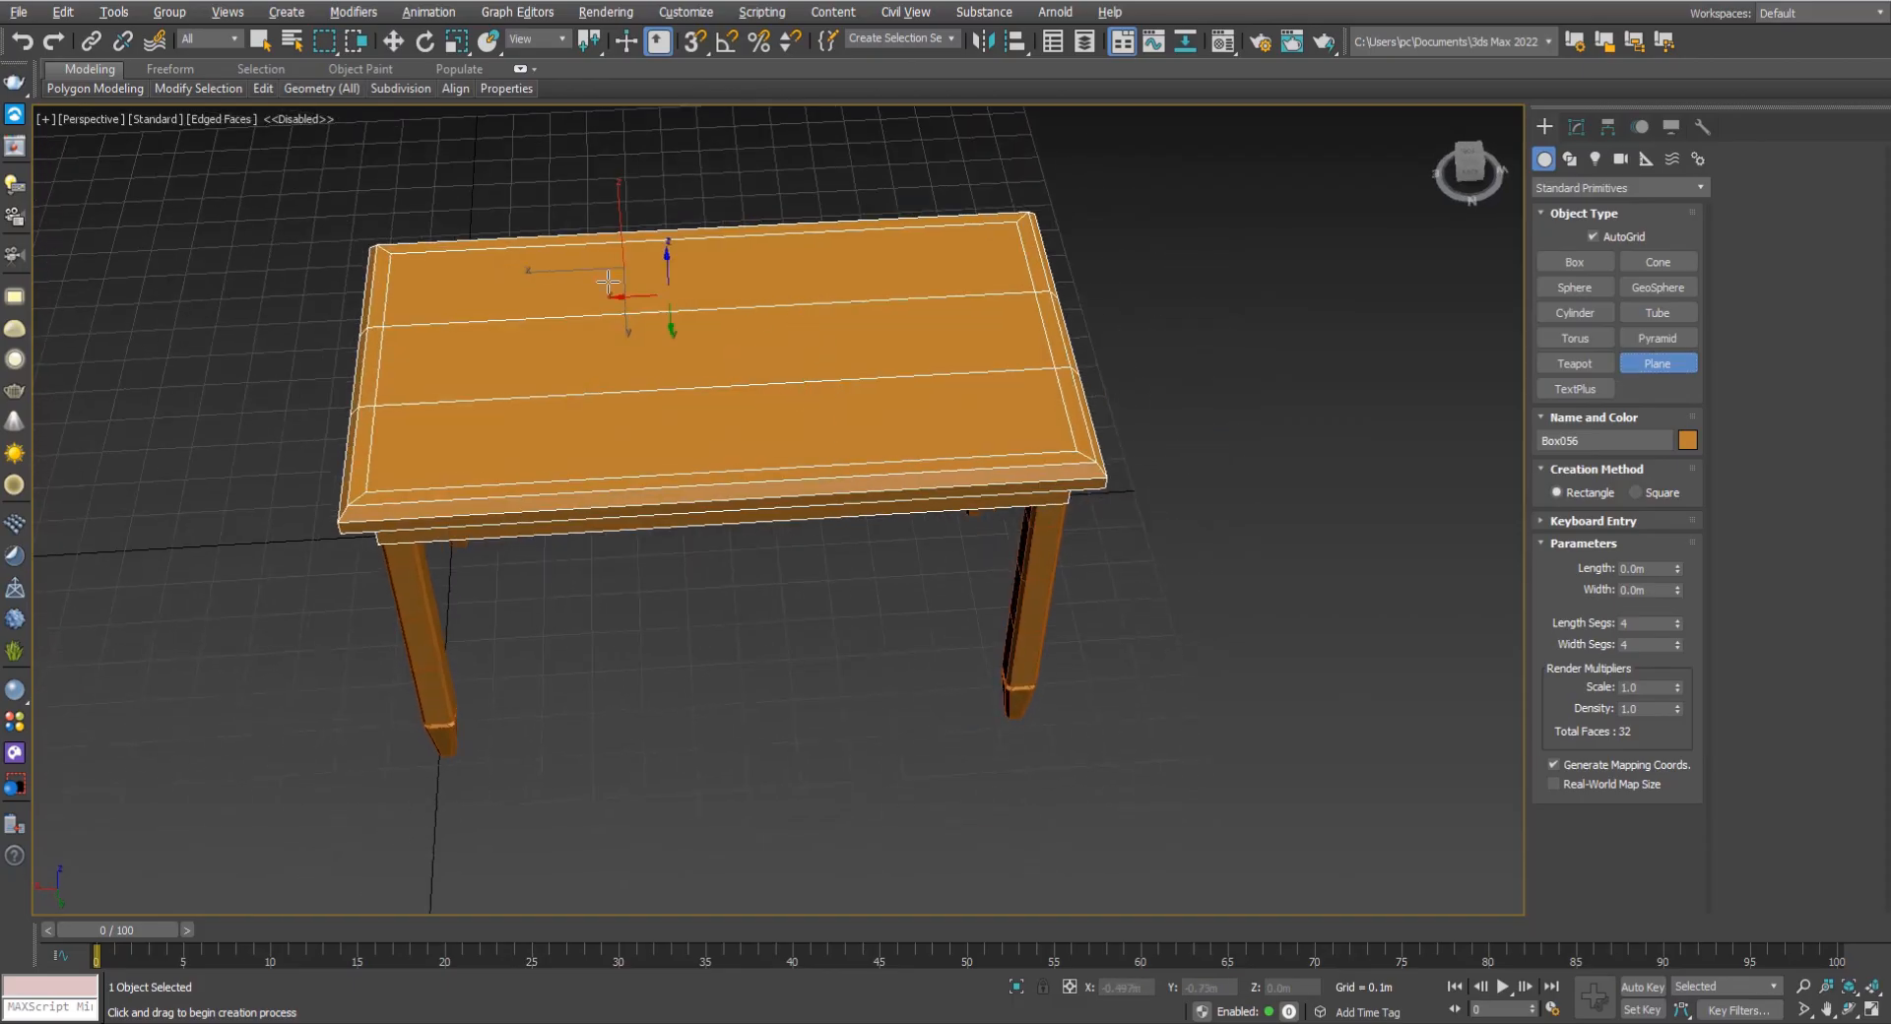
pyautogui.click(1592, 237)
pyautogui.moveTo(558, 301)
pyautogui.mouseDown()
pyautogui.moveTo(821, 414)
pyautogui.moveTo(935, 437)
pyautogui.moveTo(877, 401)
pyautogui.moveTo(865, 414)
pyautogui.mouseUp()
pyautogui.press('w')
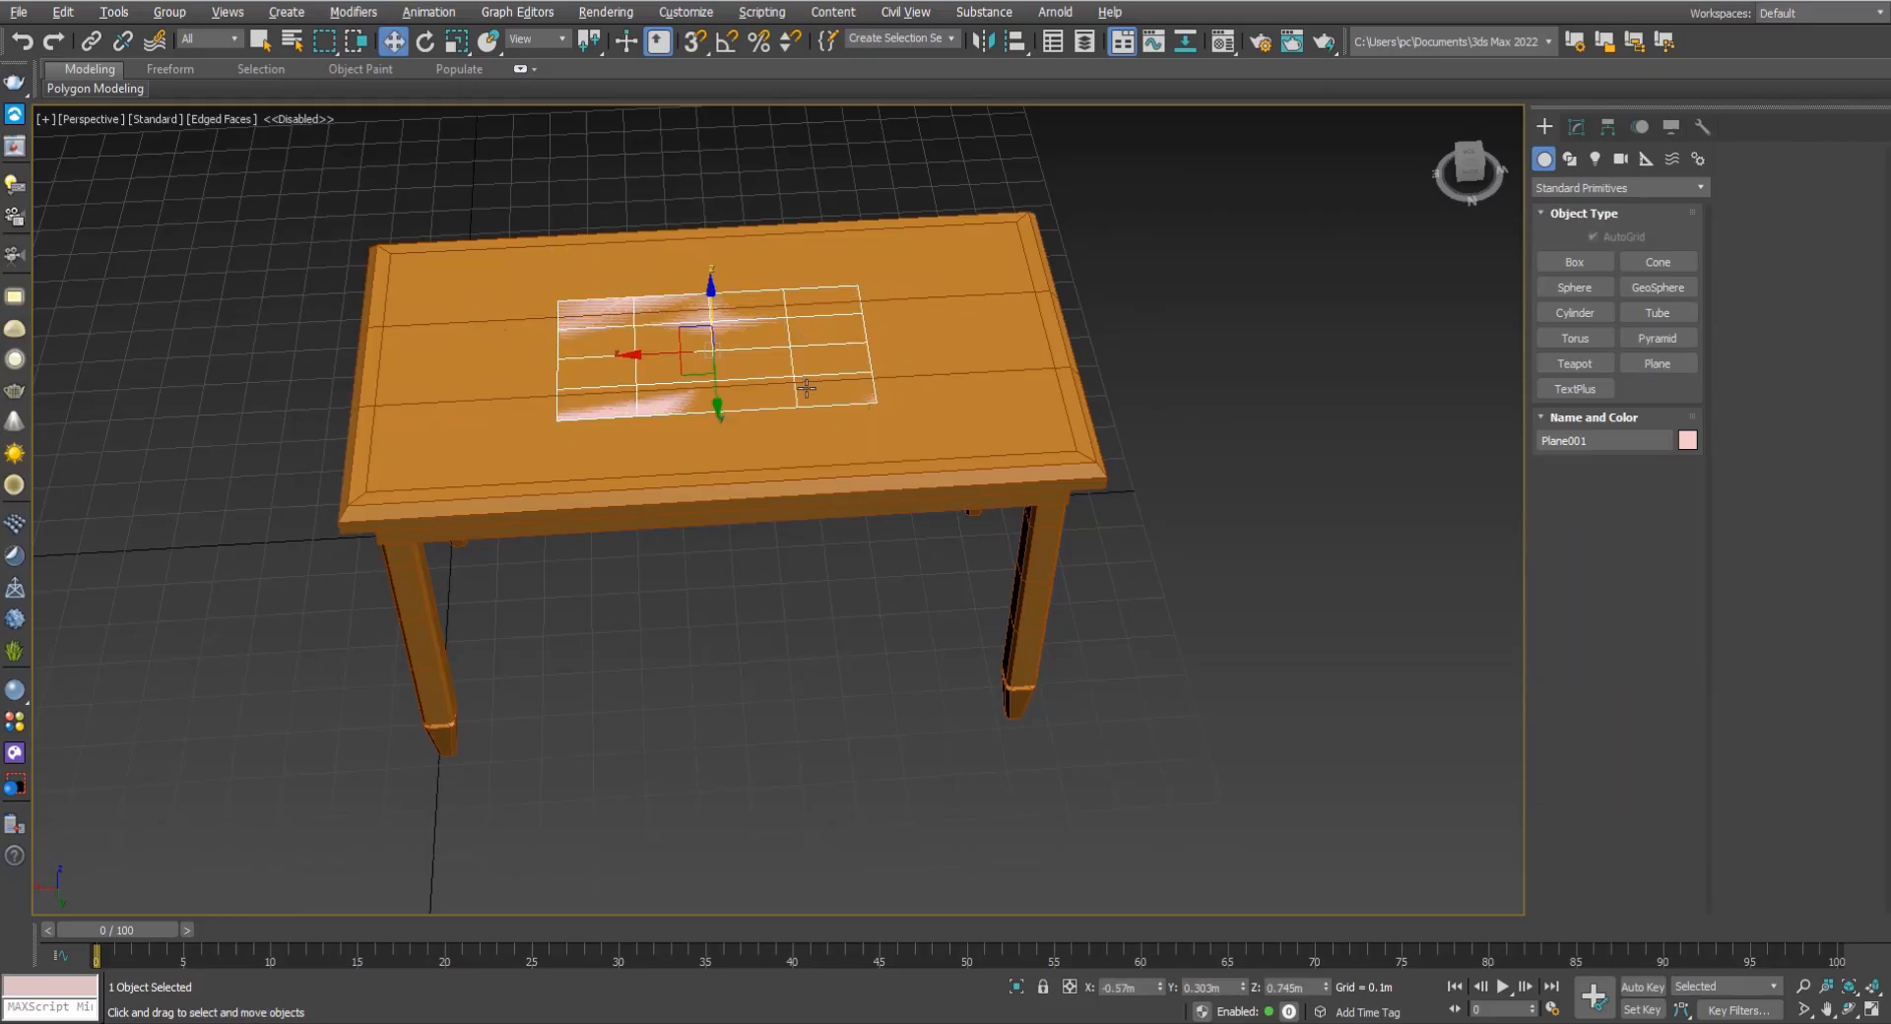
# Set the plane's object color to red and raise it slightly above the tabletop to Z 0.746 m.
pyautogui.scroll(5, 750, 373)
pyautogui.moveTo(750, 372); pyautogui.dragTo(804, 404, button='middle')
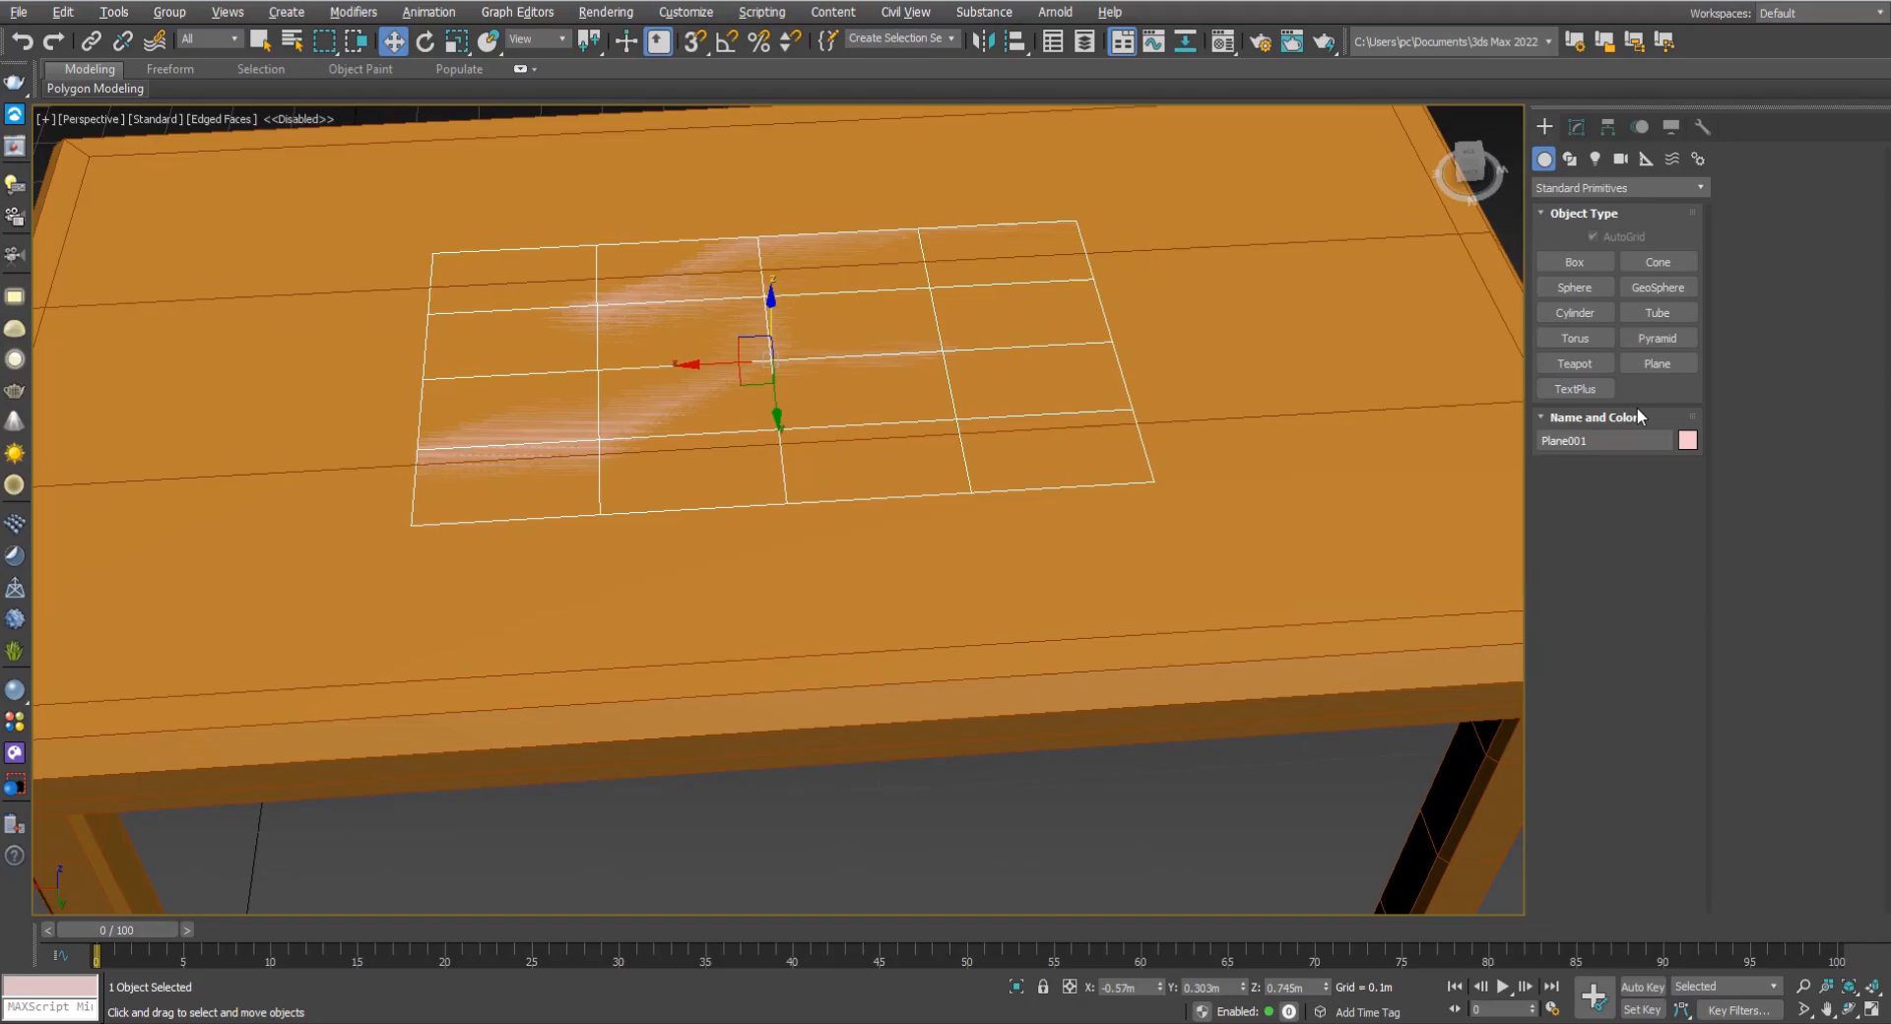
pyautogui.click(1686, 441)
pyautogui.click(791, 499)
pyautogui.click(1042, 622)
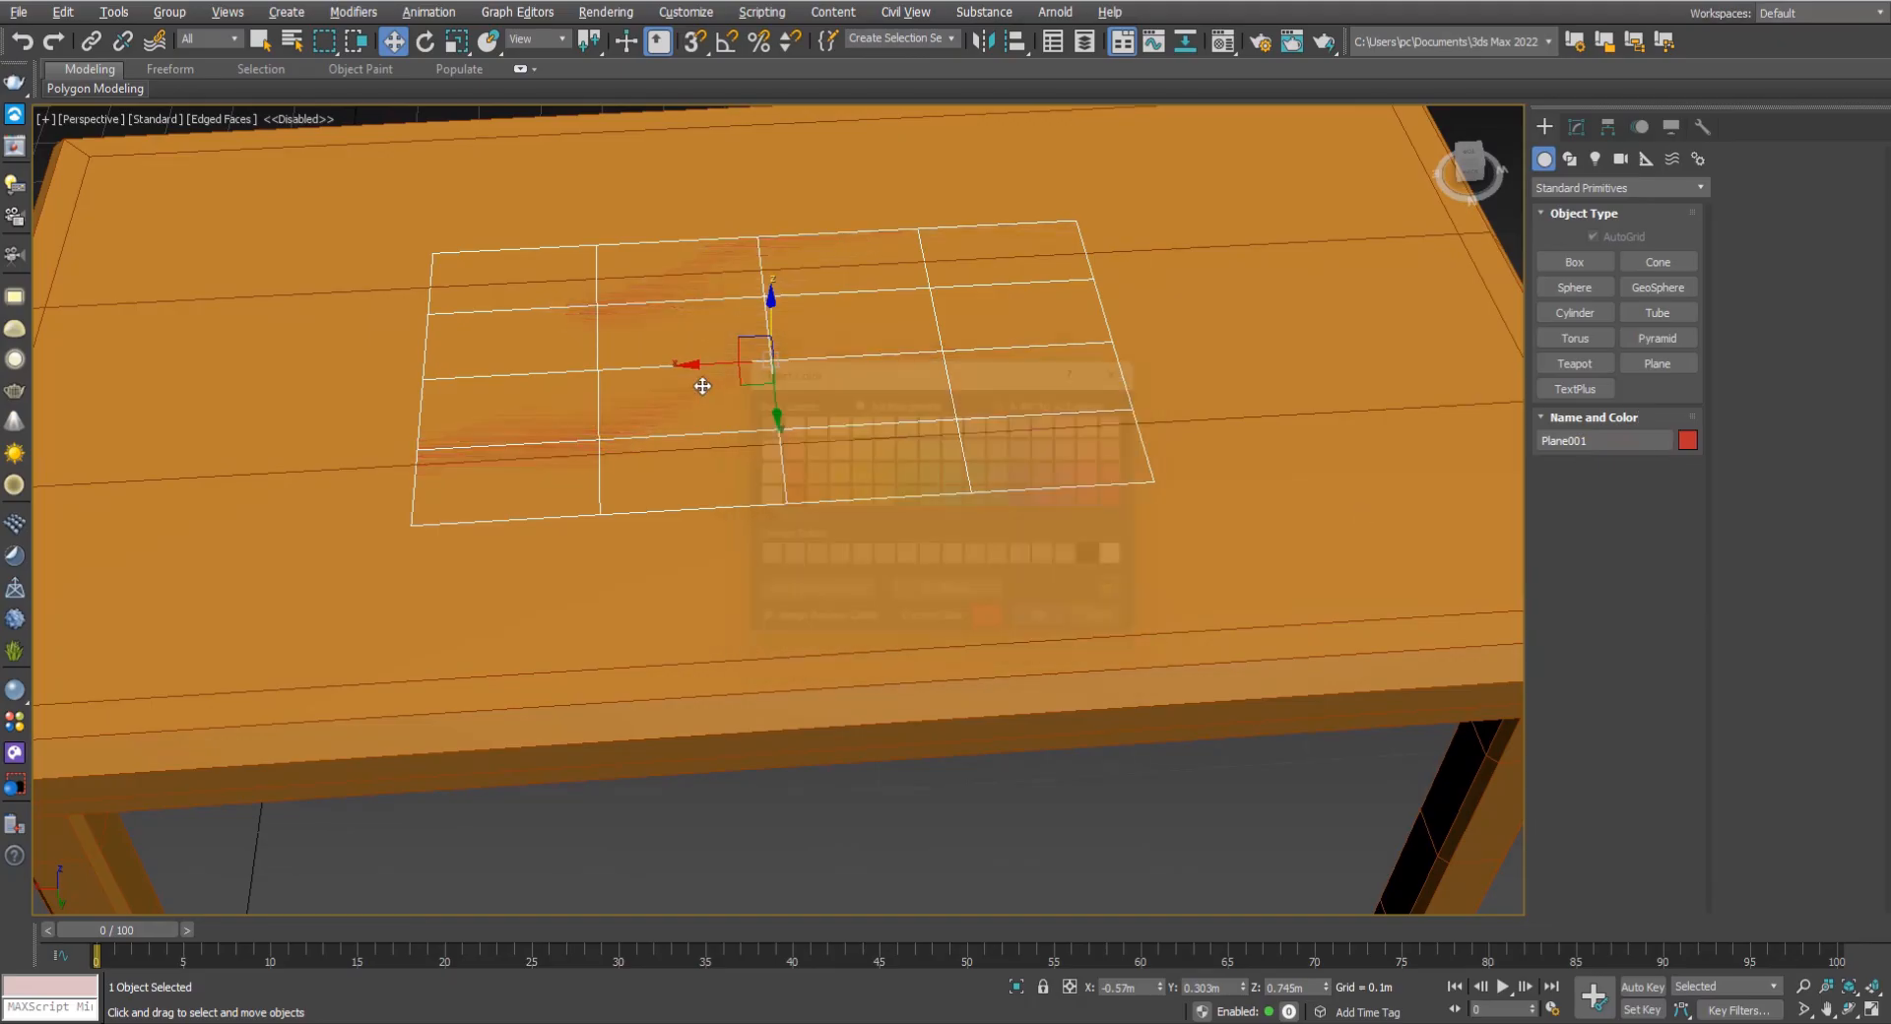
pyautogui.scroll(-3, 794, 325)
pyautogui.scroll(4, 794, 317)
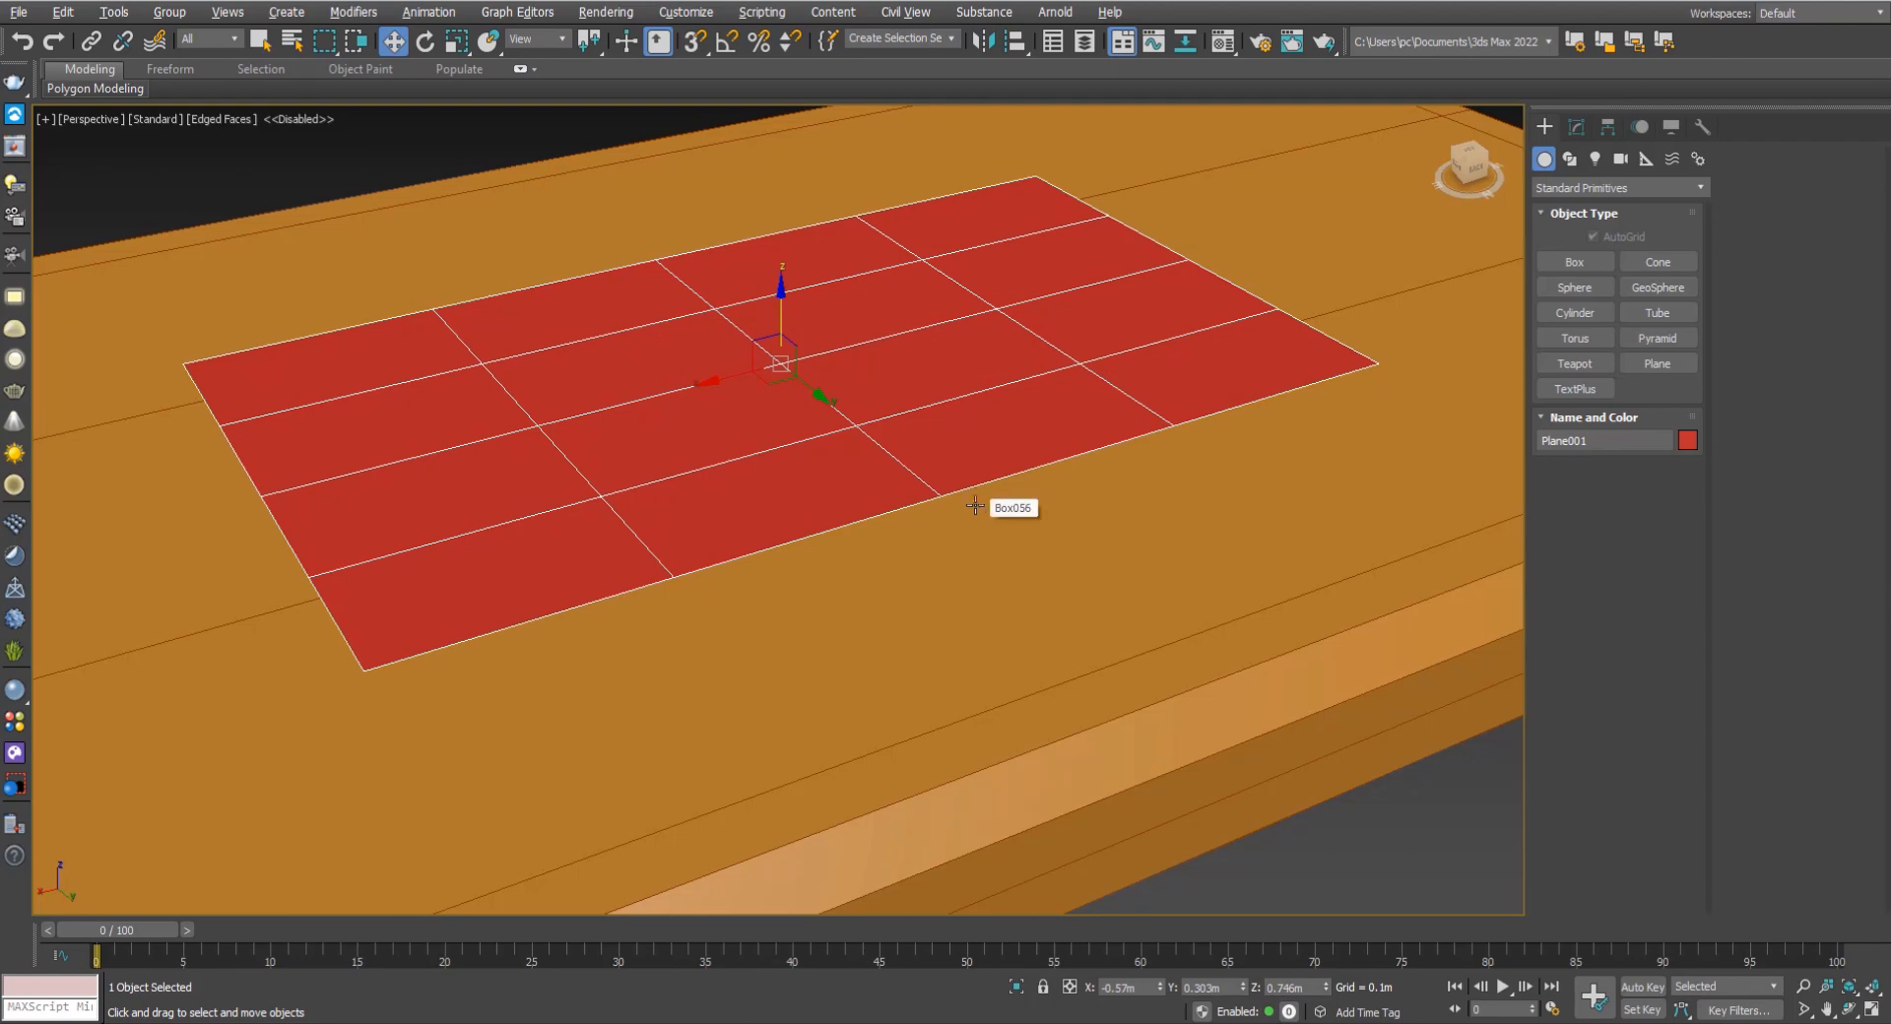
# Convert the red plane to Editable Poly and switch to its vertex level.
pyautogui.keyDown('alt'); pyautogui.moveTo(977, 508); pyautogui.dragTo(953, 496, button='middle'); pyautogui.keyUp('alt')
pyautogui.moveTo(879, 442); pyautogui.dragTo(819, 434, button='middle')
pyautogui.rightClick(818, 426)
pyautogui.moveTo(1007, 650)
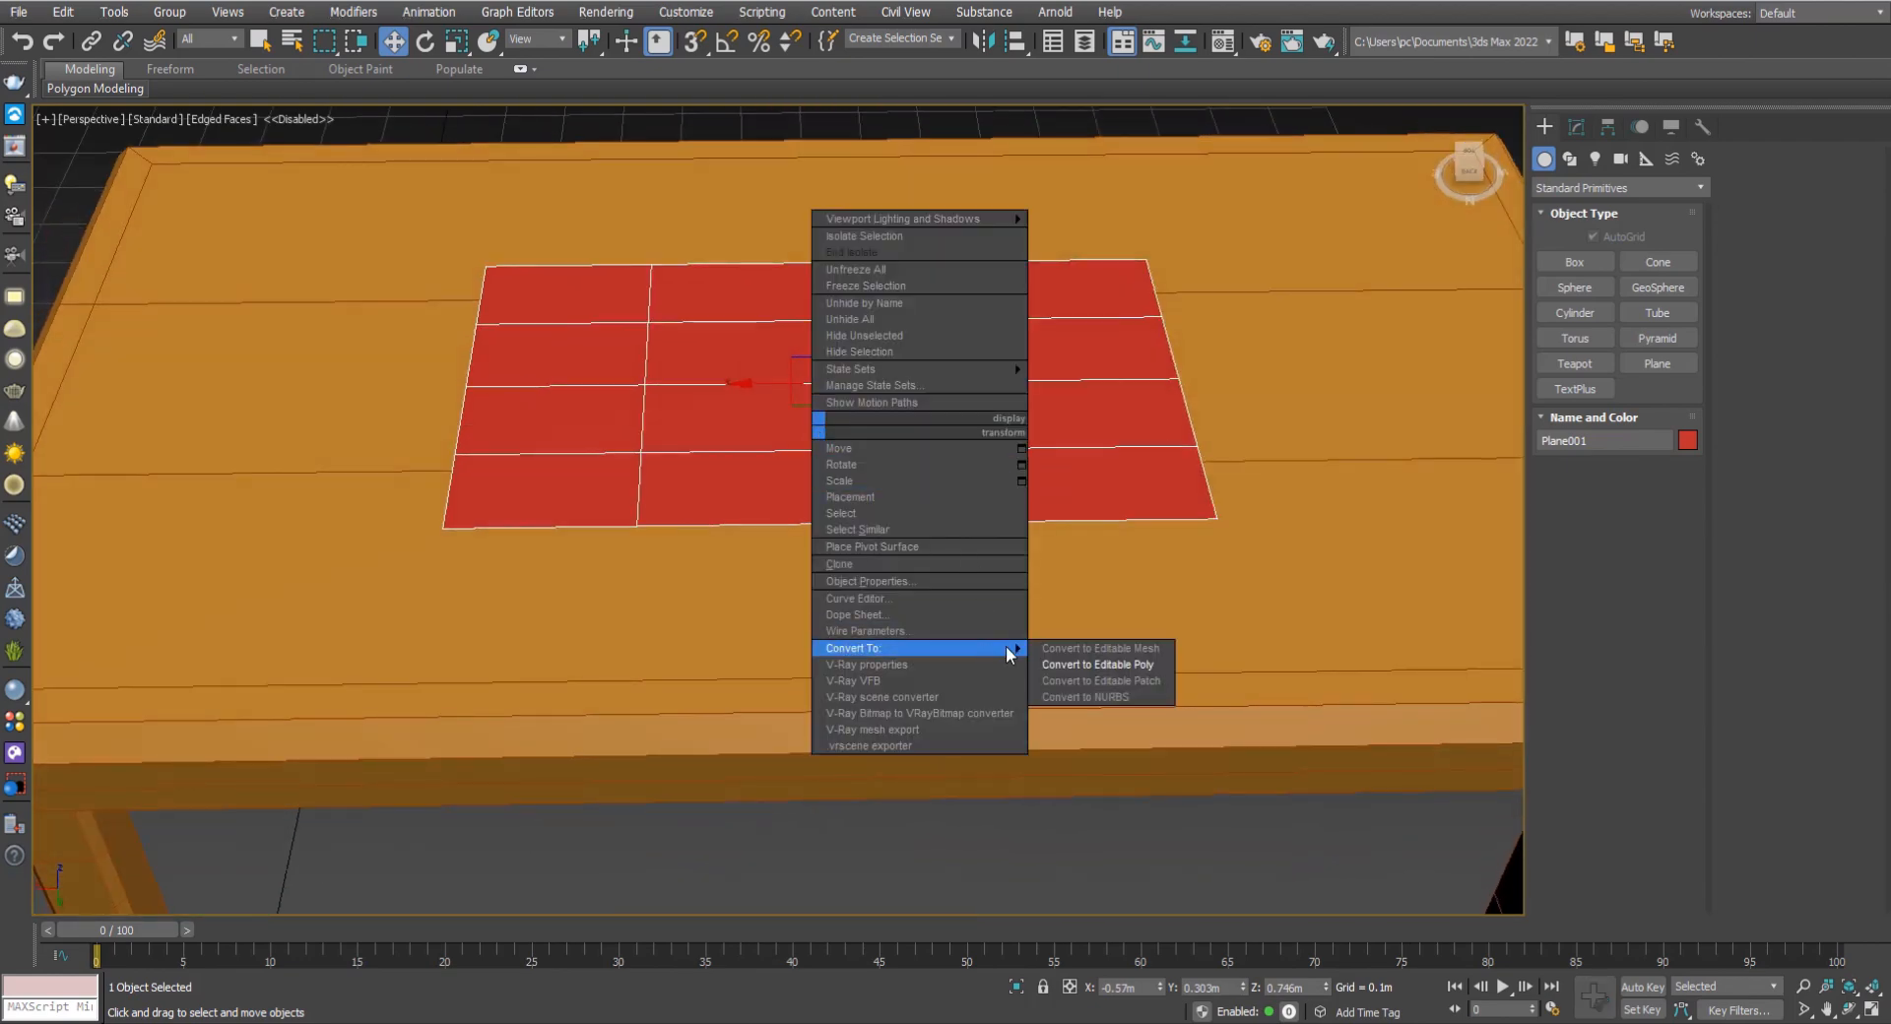
pyautogui.click(1091, 664)
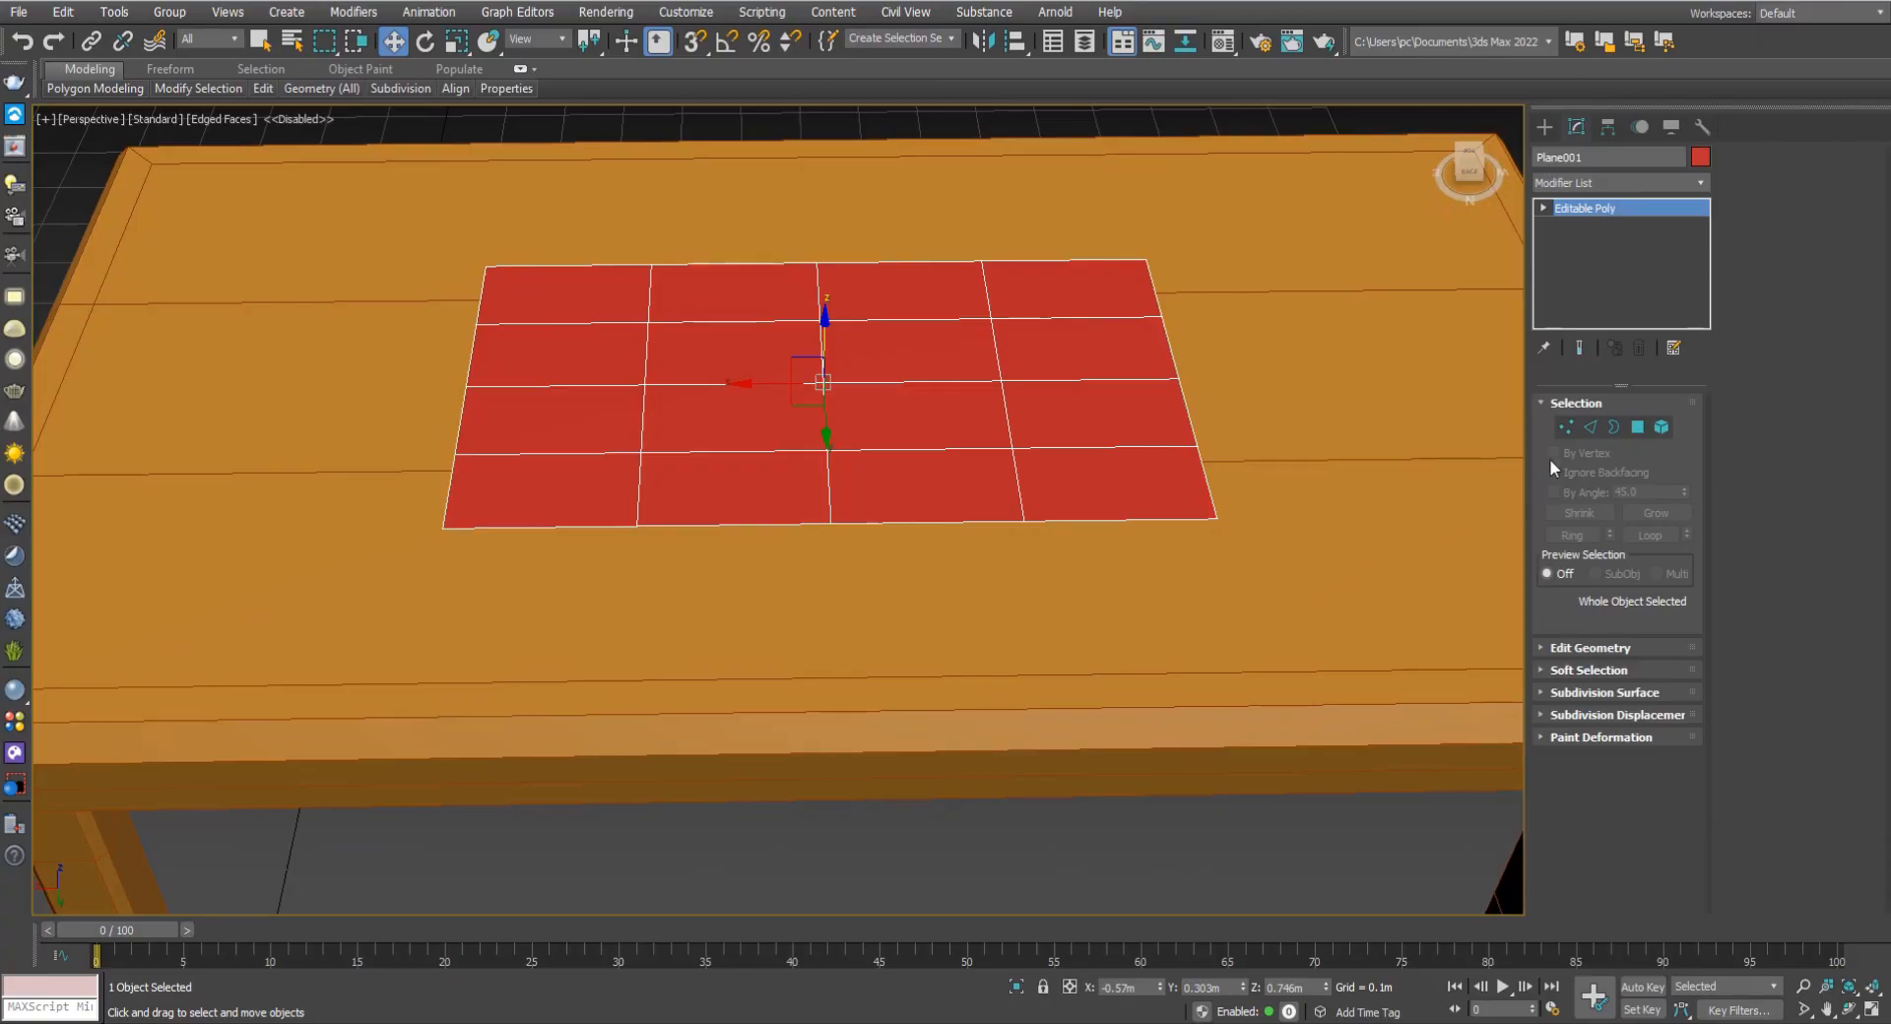
pyautogui.click(1564, 429)
pyautogui.keyDown('alt'); pyautogui.moveTo(873, 529); pyautogui.dragTo(977, 523, button='middle'); pyautogui.keyUp('alt')
pyautogui.scroll(-1, 1578, 611)
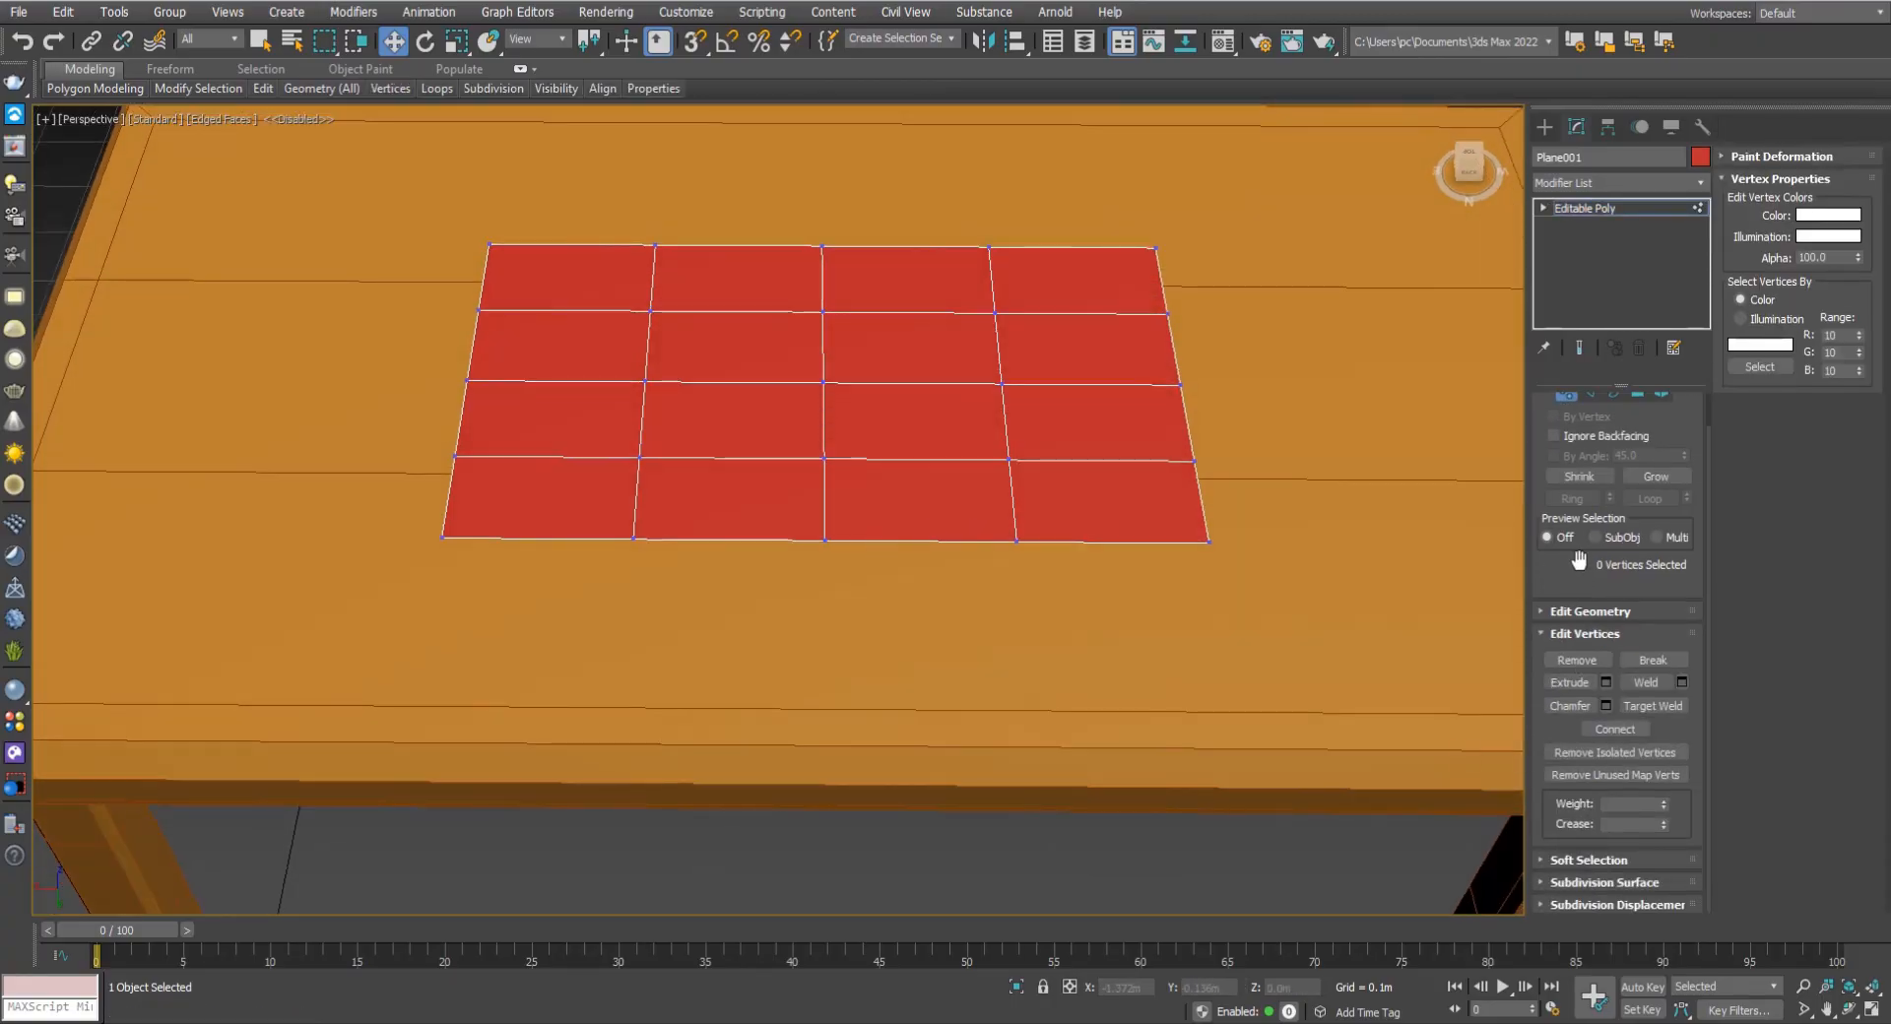
pyautogui.click(1768, 180)
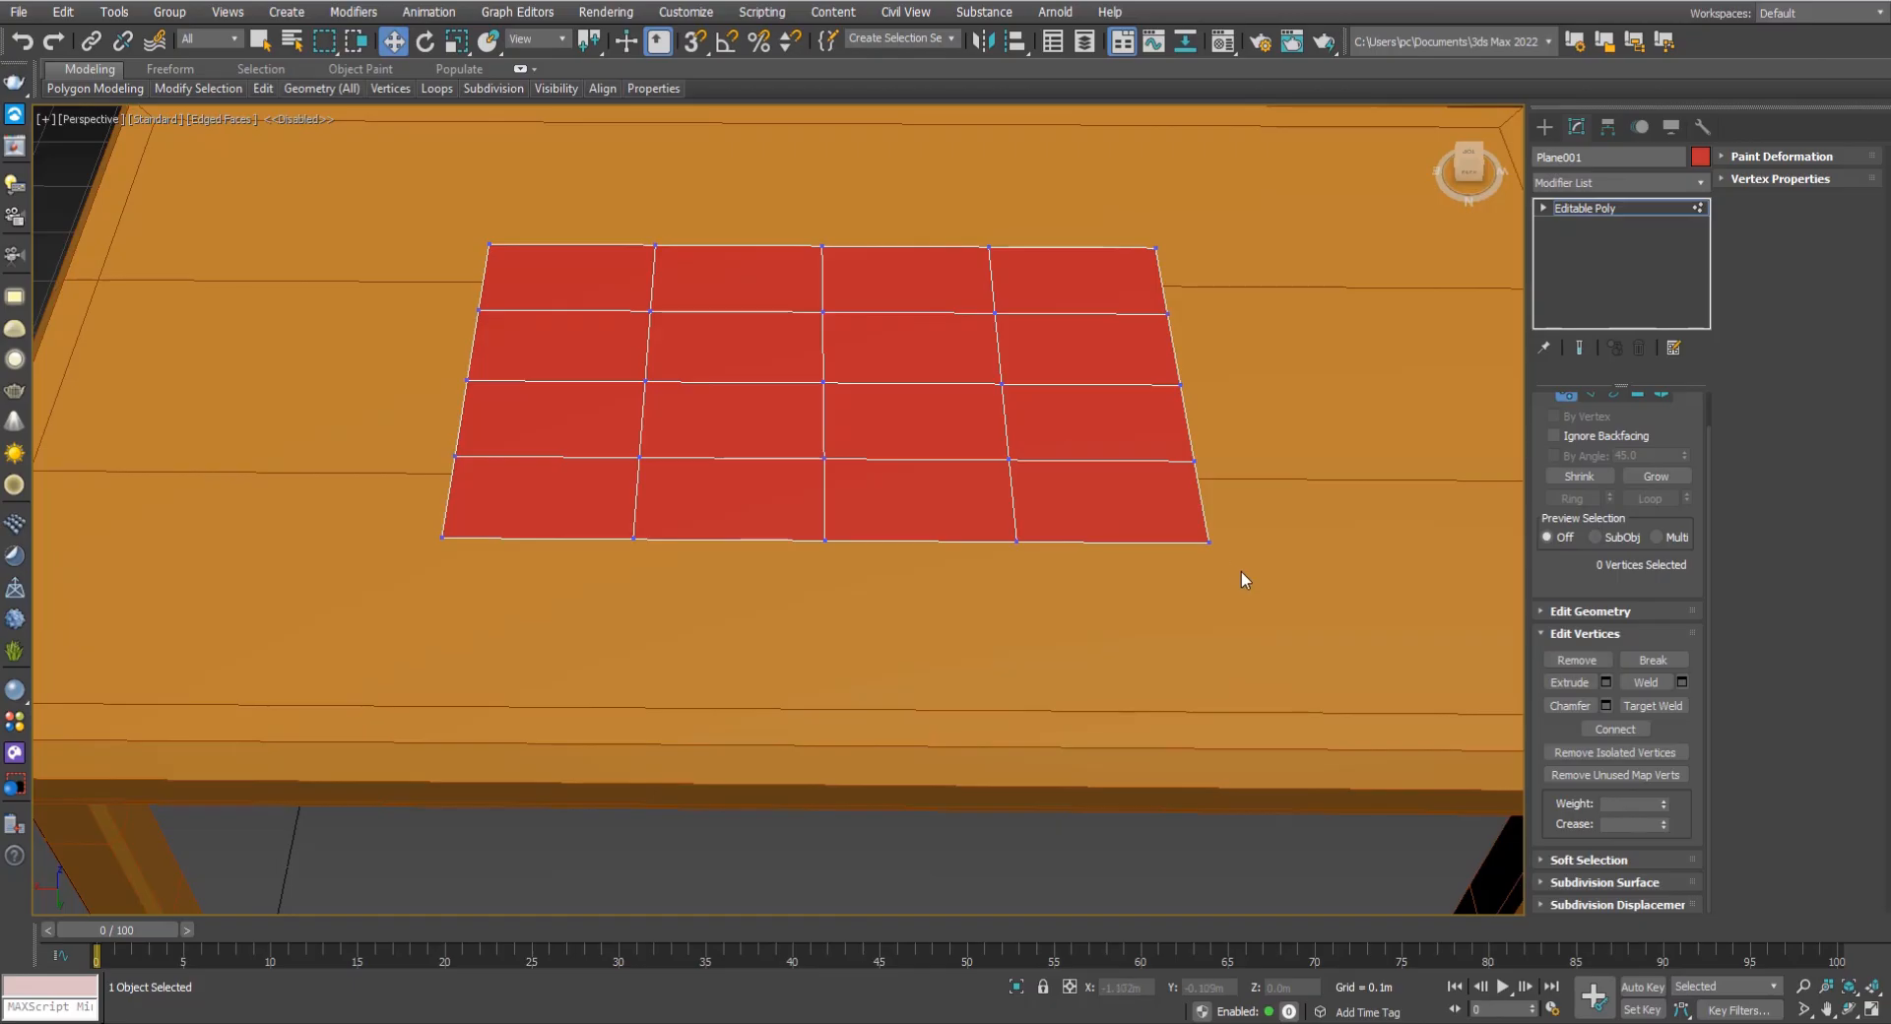
# Select the plane's four corner vertices and scale them slightly outward in the plane's surface.
pyautogui.moveTo(1236, 566); pyautogui.dragTo(1168, 532)
pyautogui.keyDown('ctrl'); pyautogui.click(1156, 248); pyautogui.keyUp('ctrl')
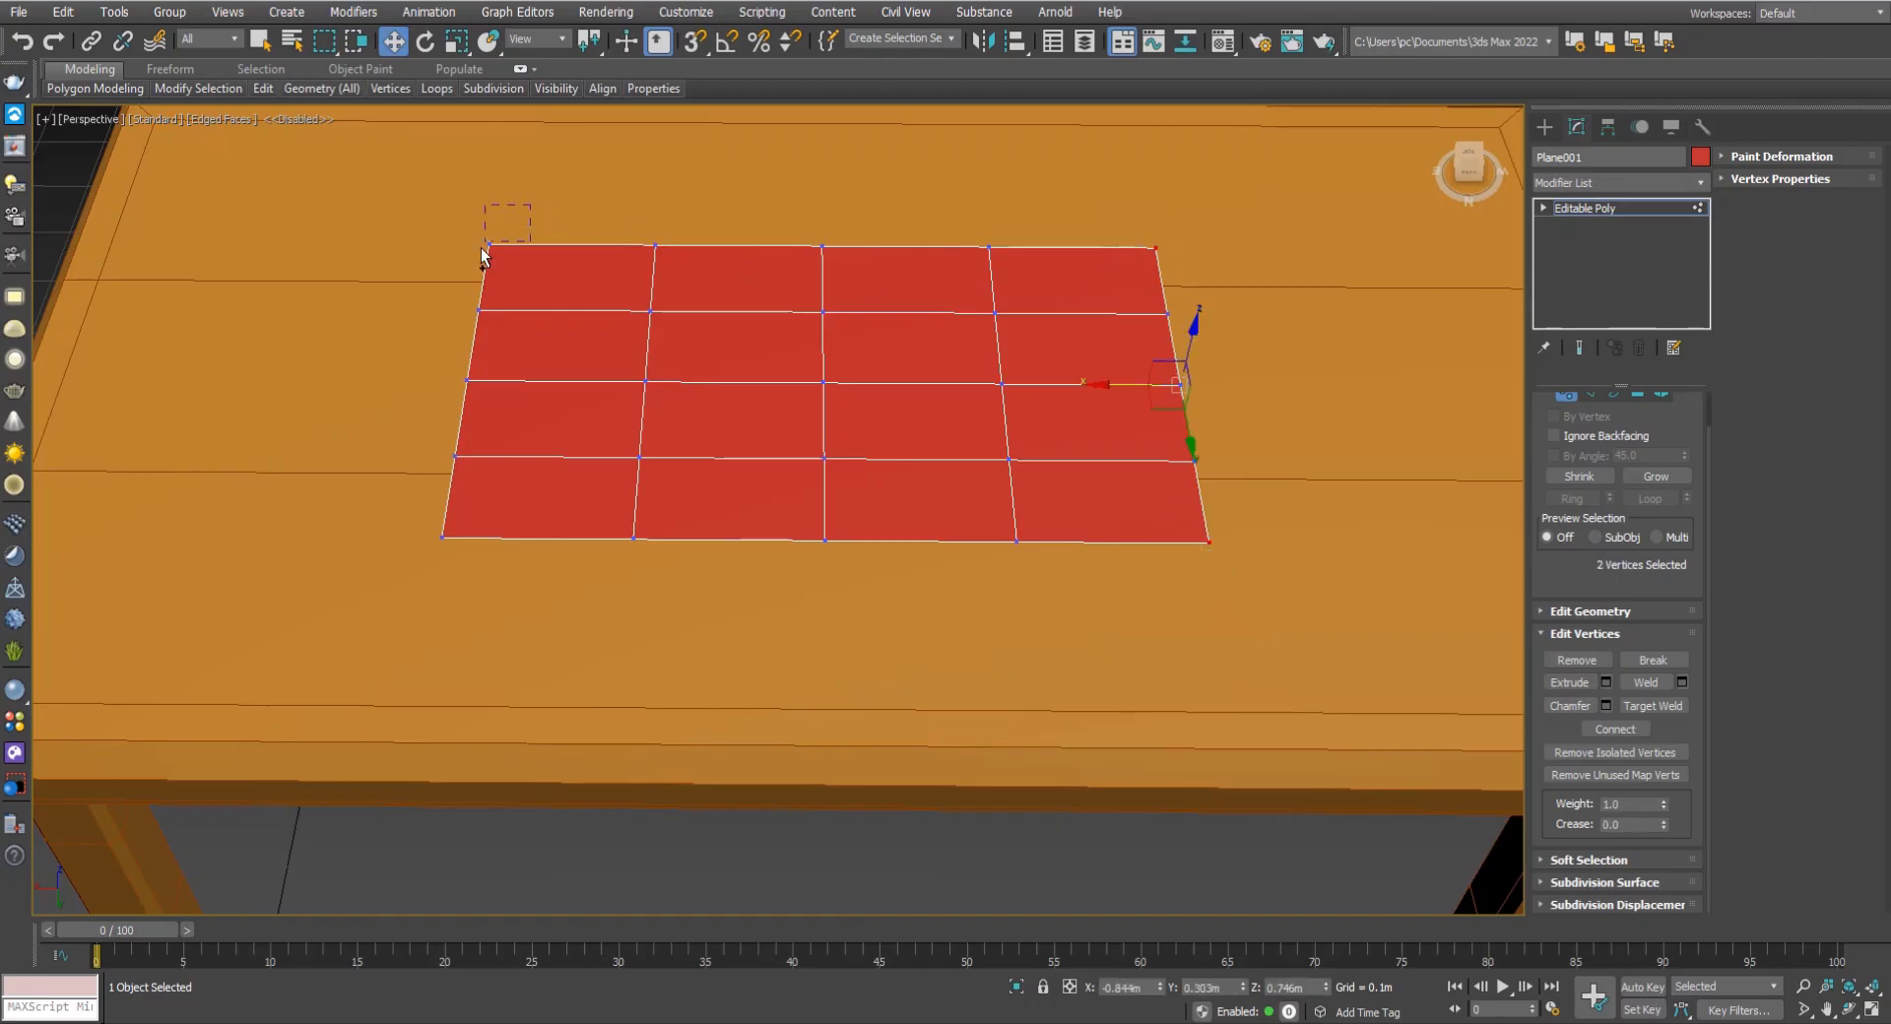
pyautogui.keyDown('ctrl'); pyautogui.moveTo(480, 248); pyautogui.dragTo(472, 260); pyautogui.keyUp('ctrl')
pyautogui.keyDown('ctrl'); pyautogui.moveTo(482, 503); pyautogui.dragTo(429, 554); pyautogui.keyUp('ctrl')
pyautogui.click(456, 40)
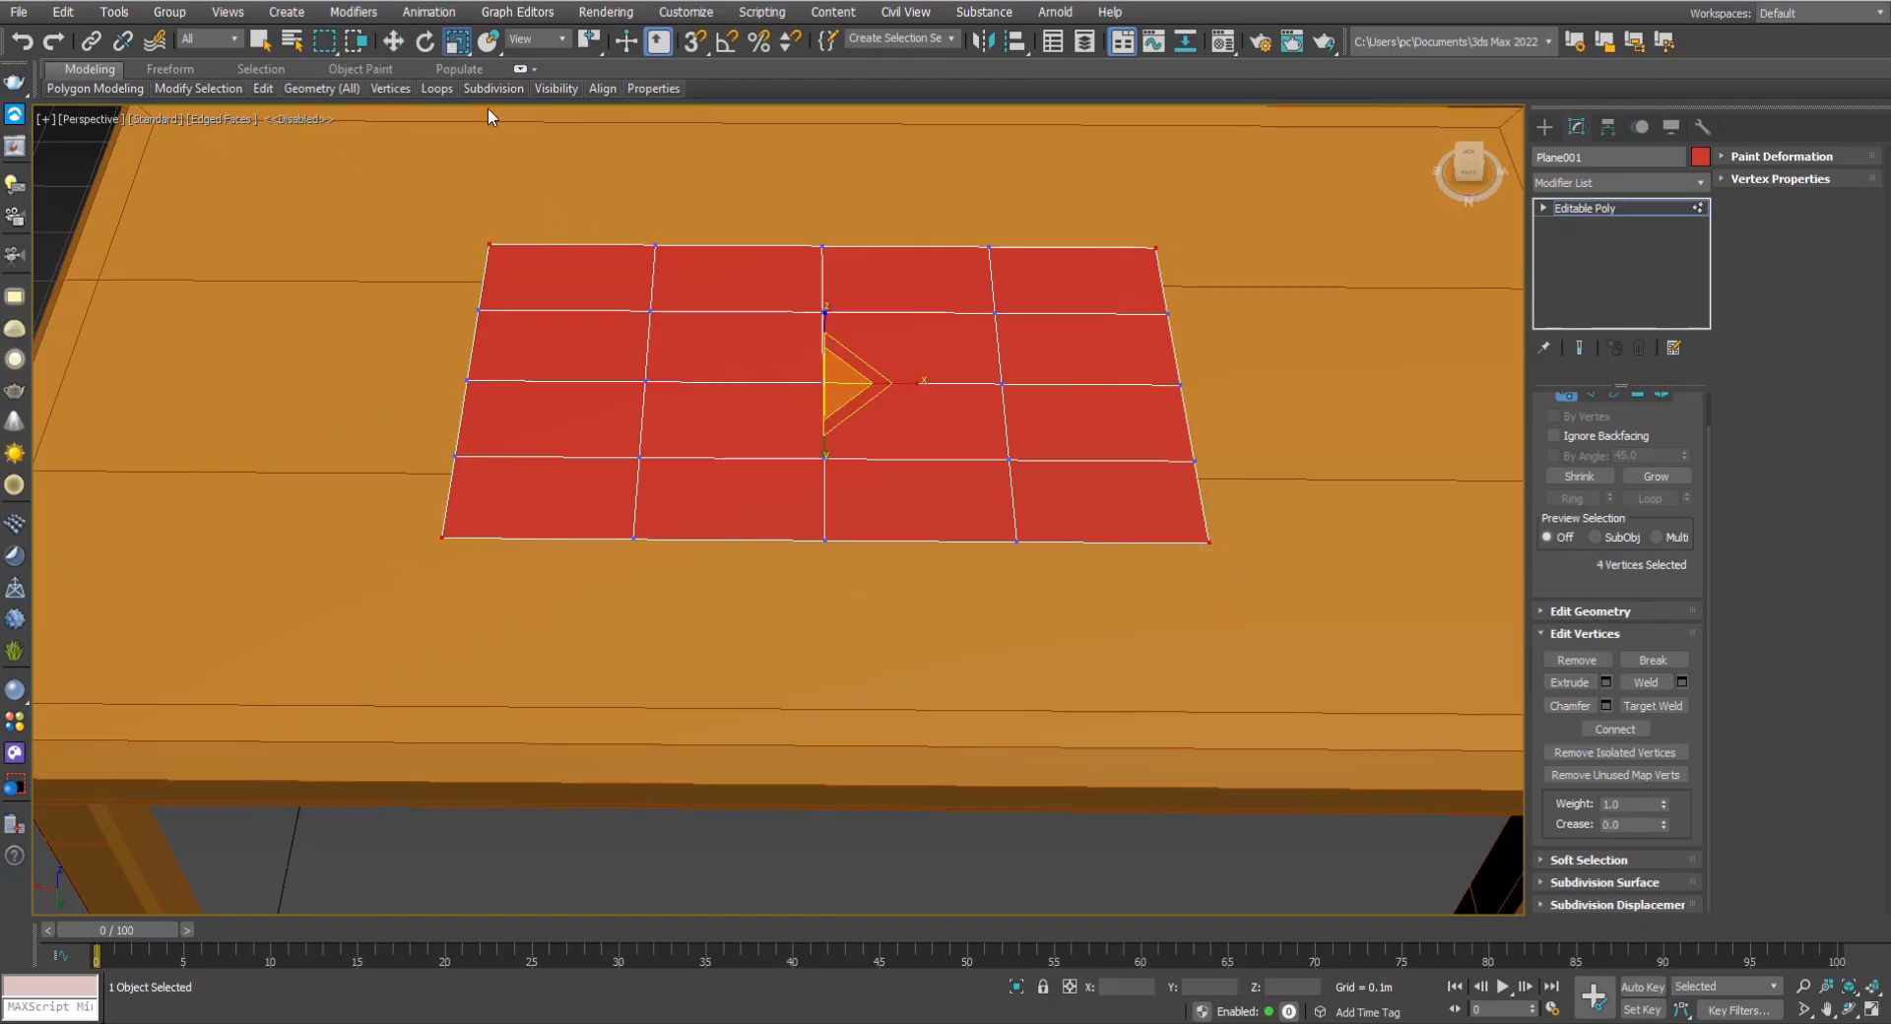
pyautogui.moveTo(832, 380); pyautogui.dragTo(845, 366)
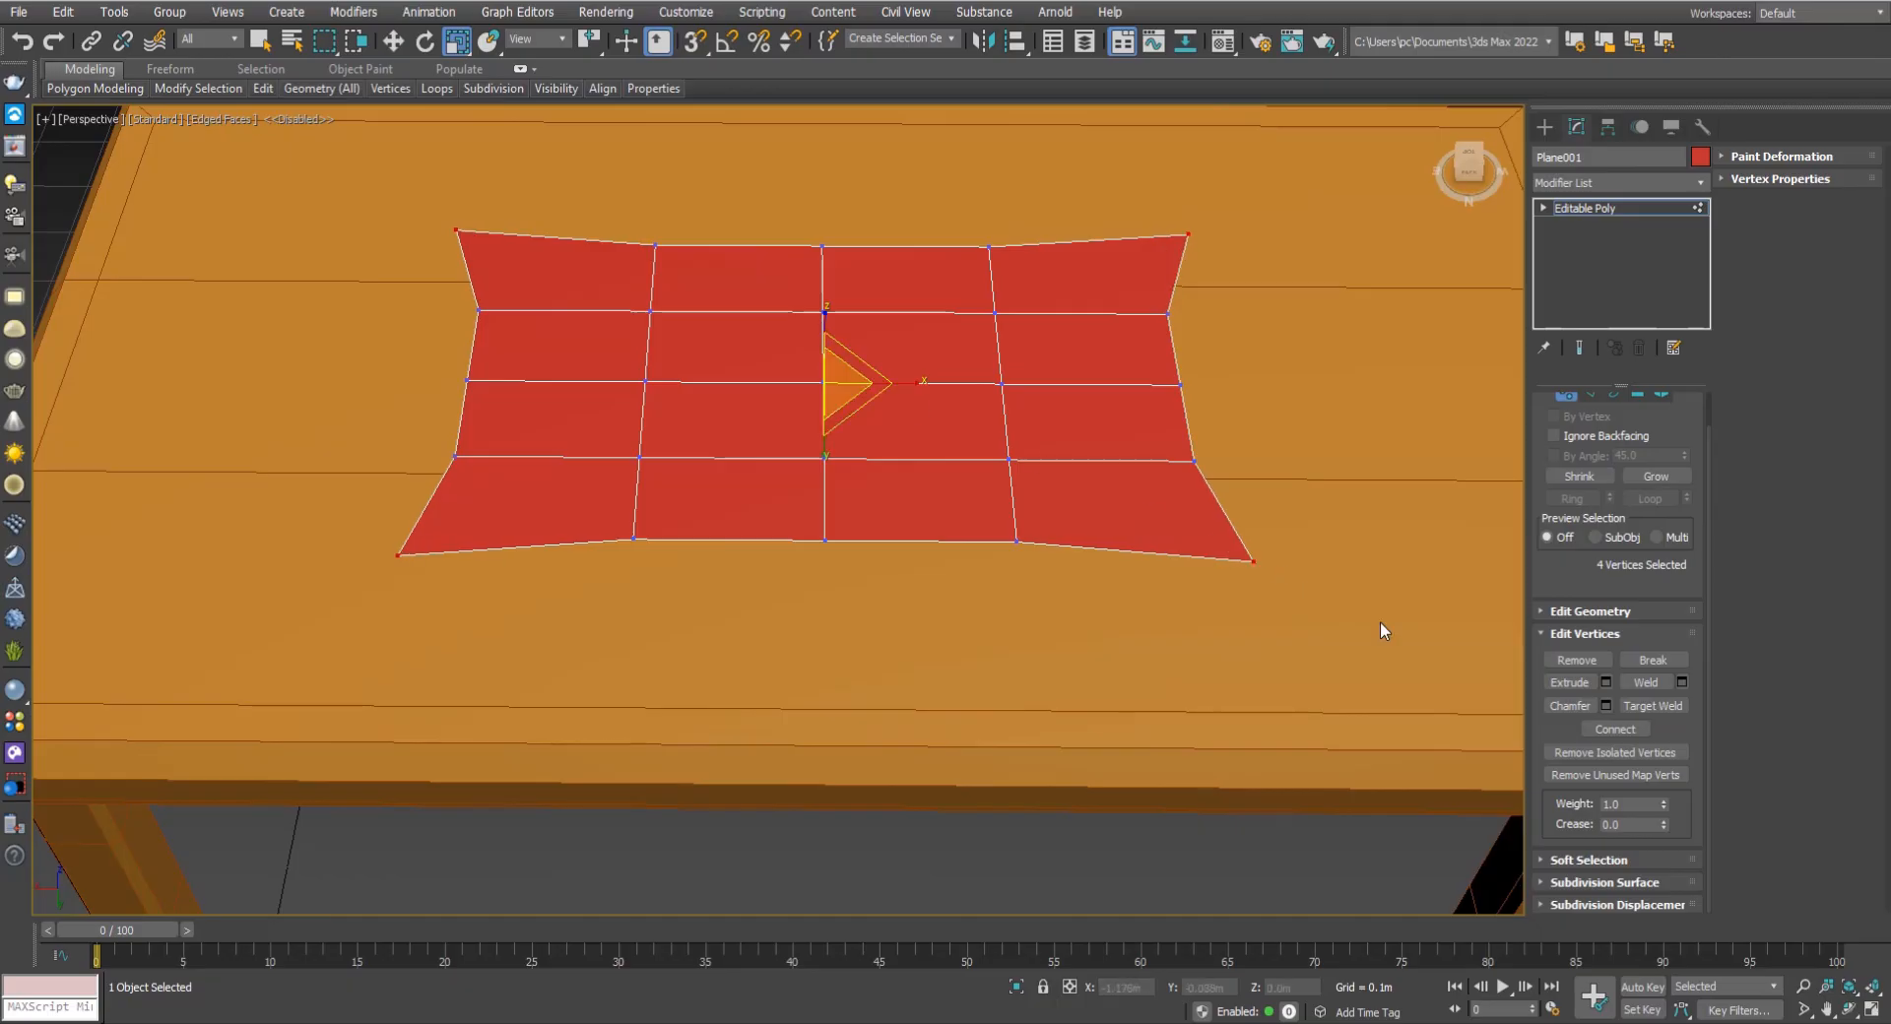
# Chamfer the four corner vertices by 0.032 m with 2 segments and a depth of 0.745.
pyautogui.click(1605, 705)
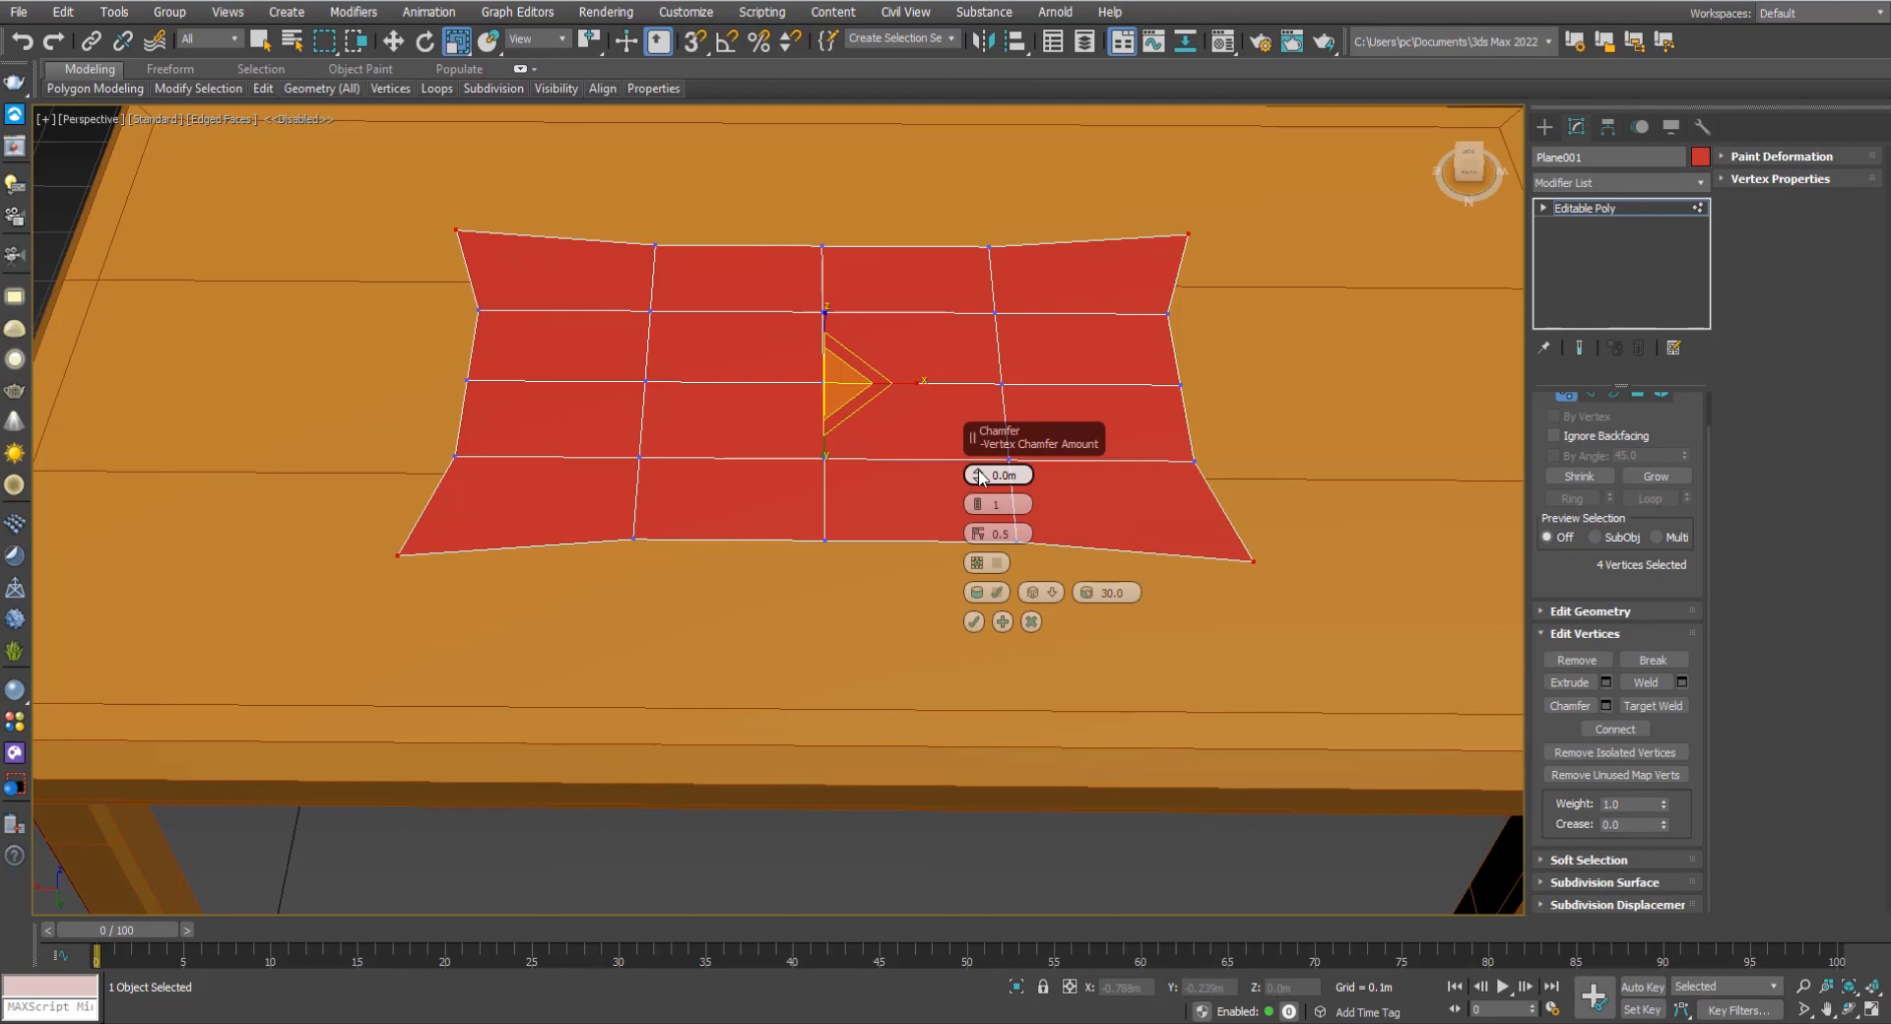
pyautogui.moveTo(978, 475); pyautogui.dragTo(984, 439)
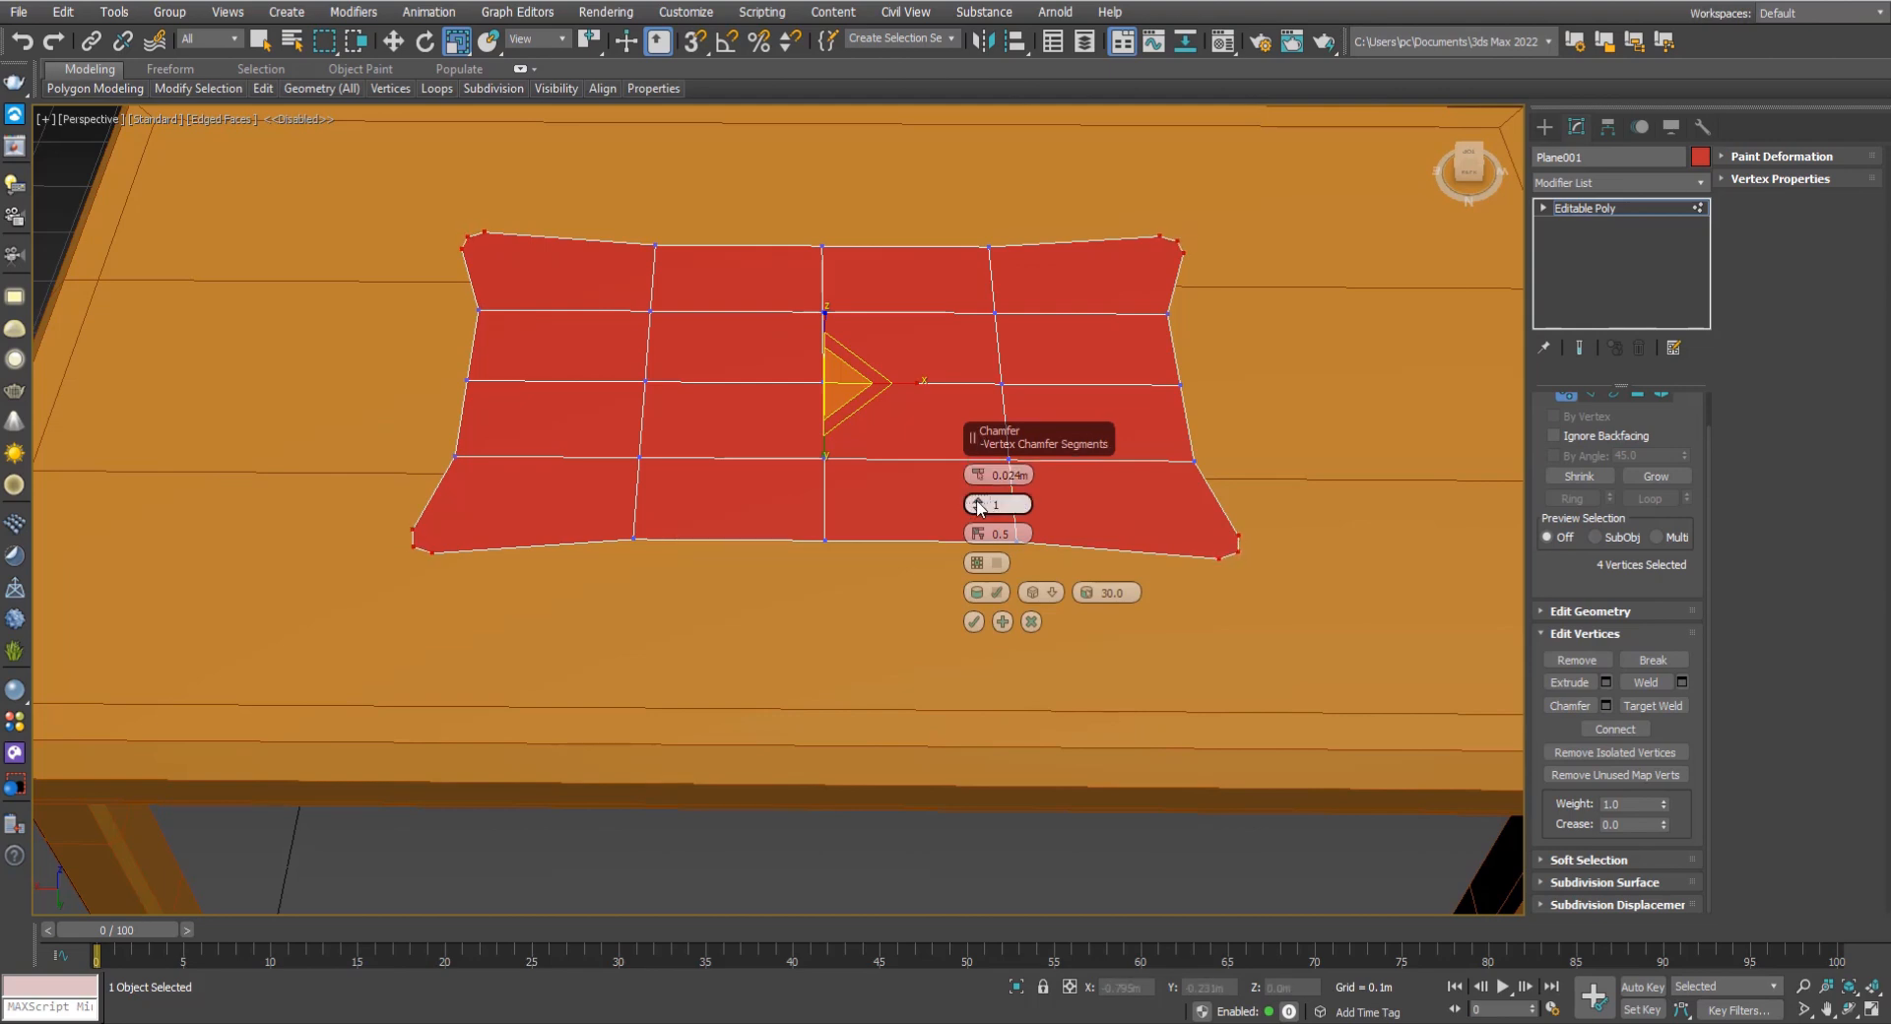
pyautogui.click(978, 503)
pyautogui.moveTo(978, 473); pyautogui.dragTo(978, 459)
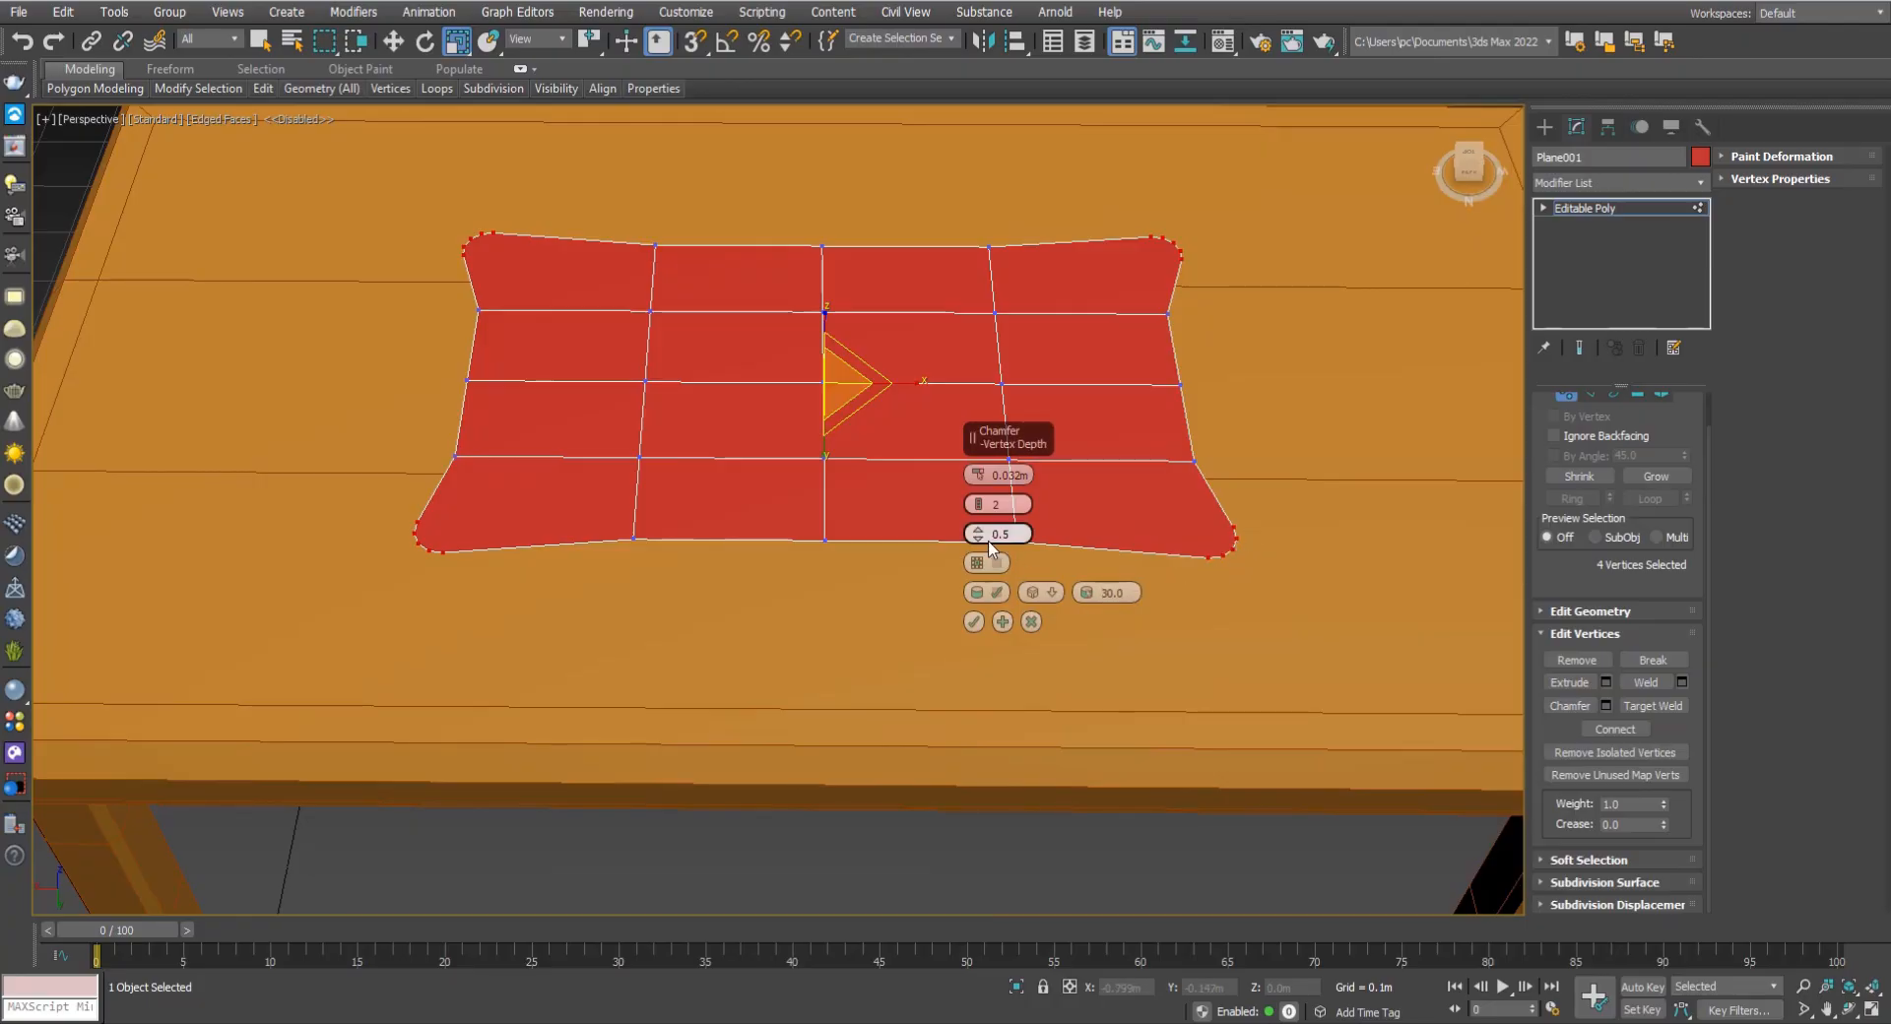
pyautogui.moveTo(978, 534); pyautogui.dragTo(978, 481)
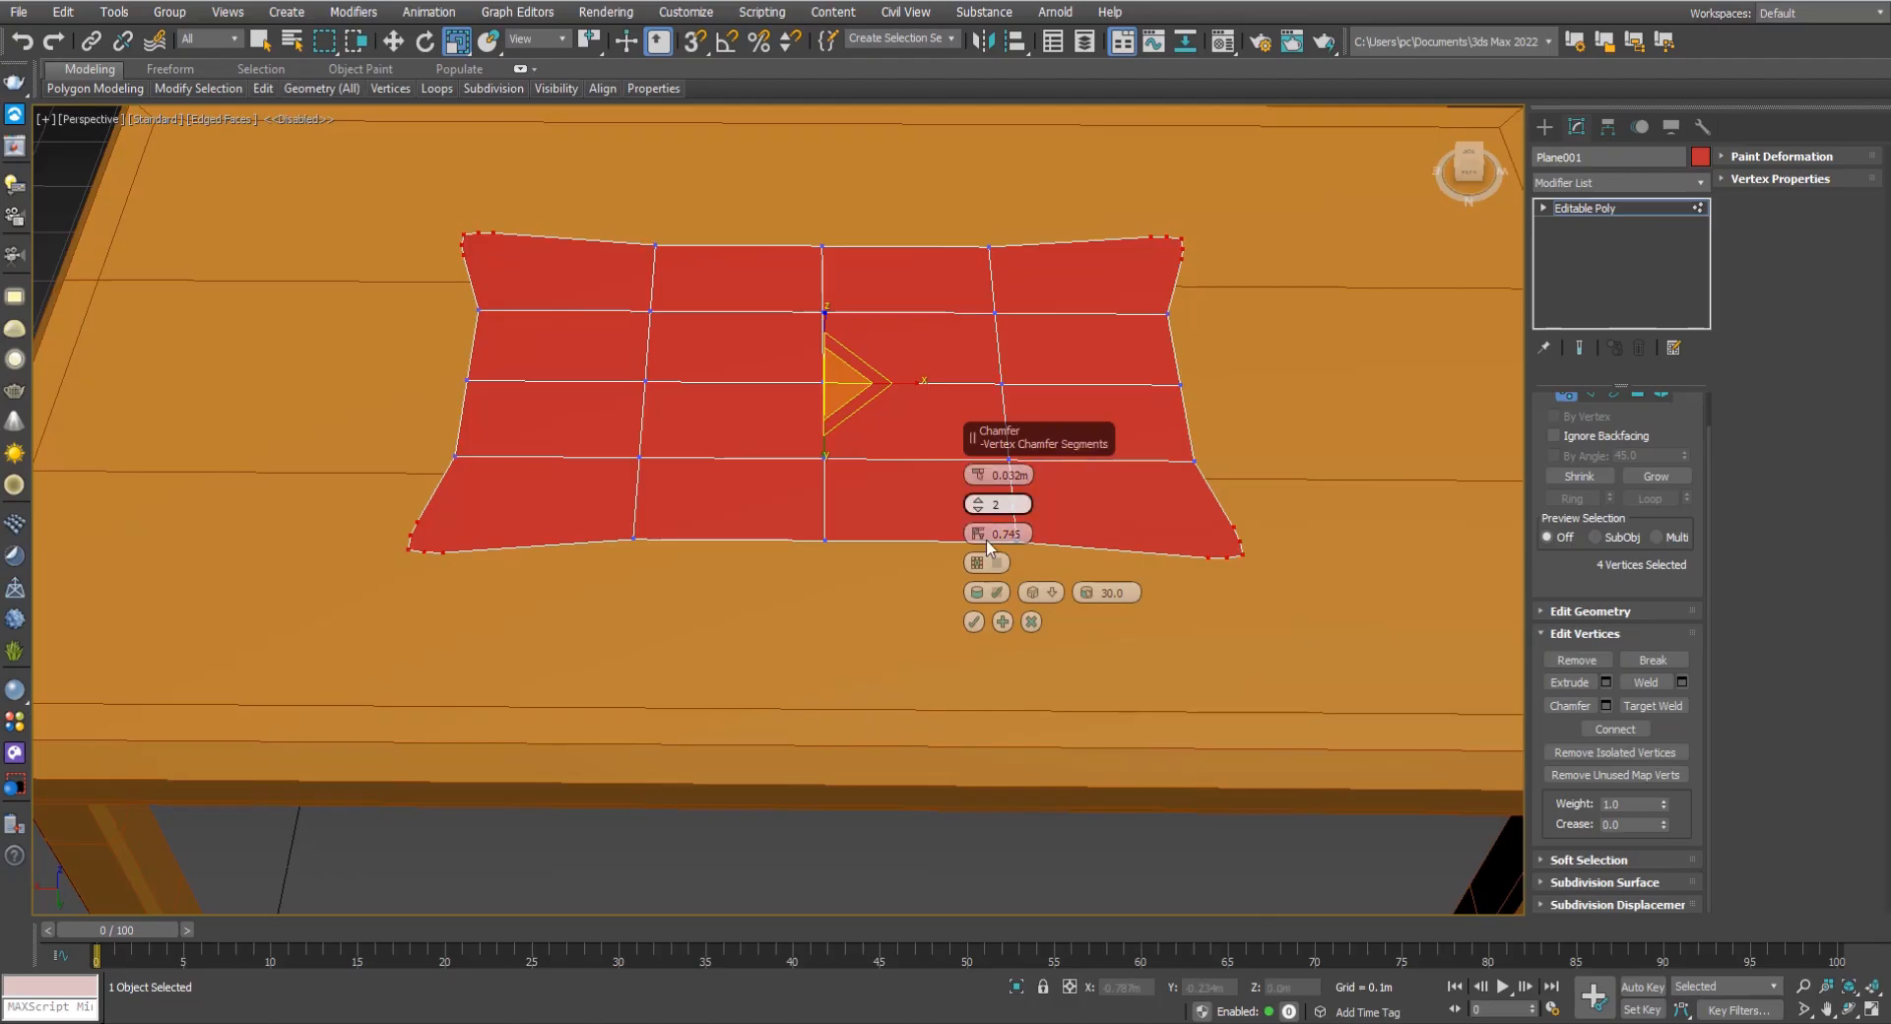
pyautogui.click(974, 622)
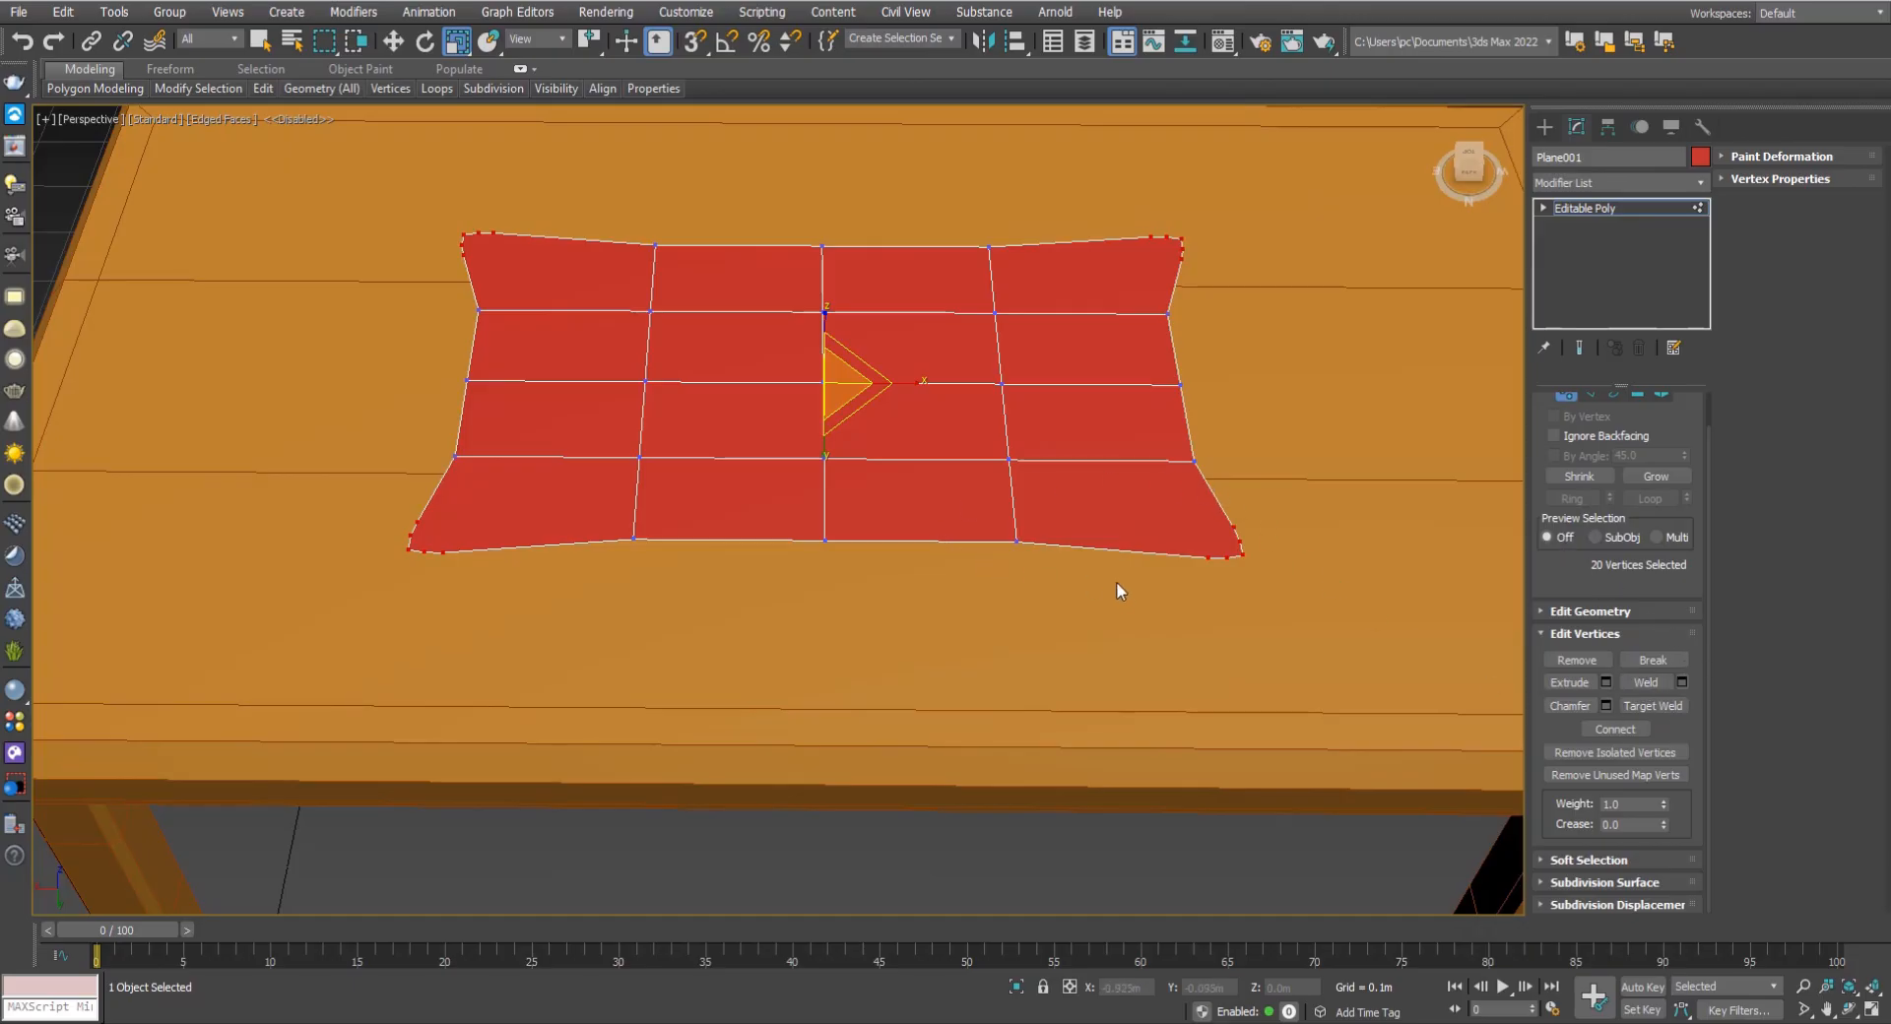
# Target-weld the vertices of the inner row nearest the plane's front edge onto the matching vertices of the middle row.
pyautogui.click(1646, 705)
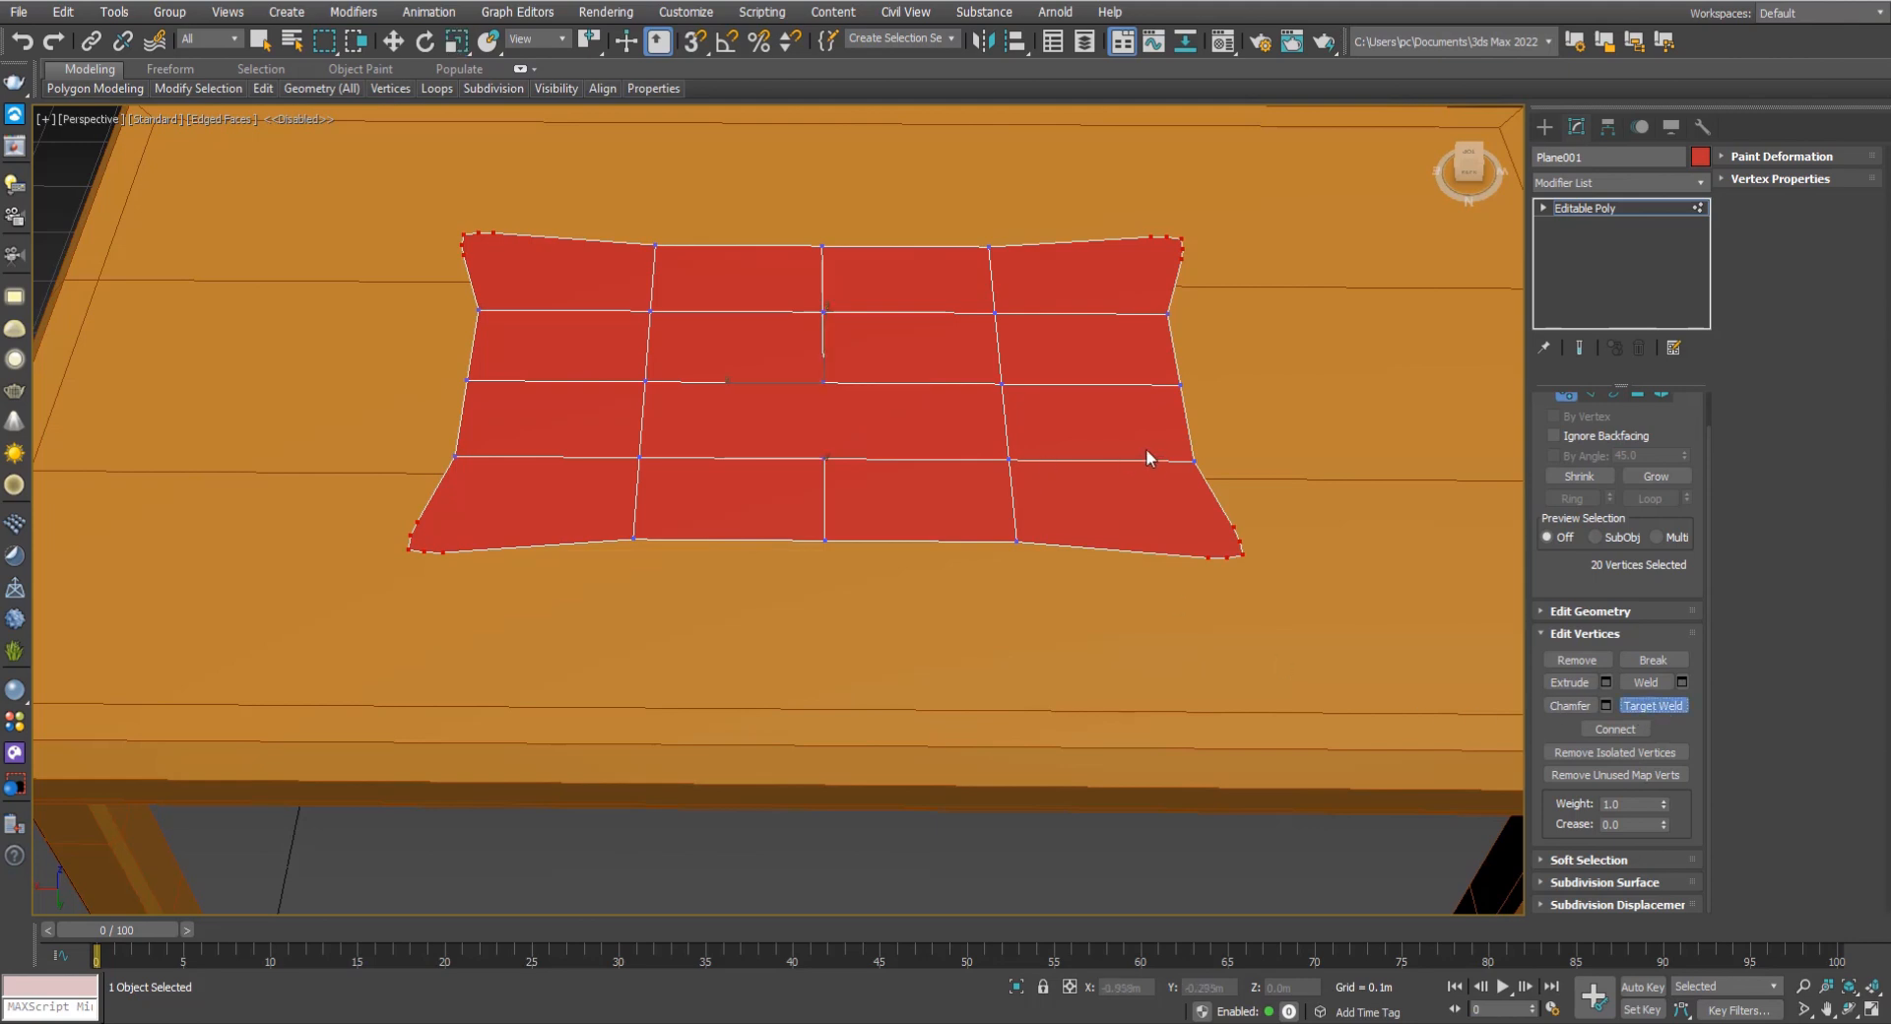
pyautogui.click(1194, 461)
pyautogui.click(1180, 385)
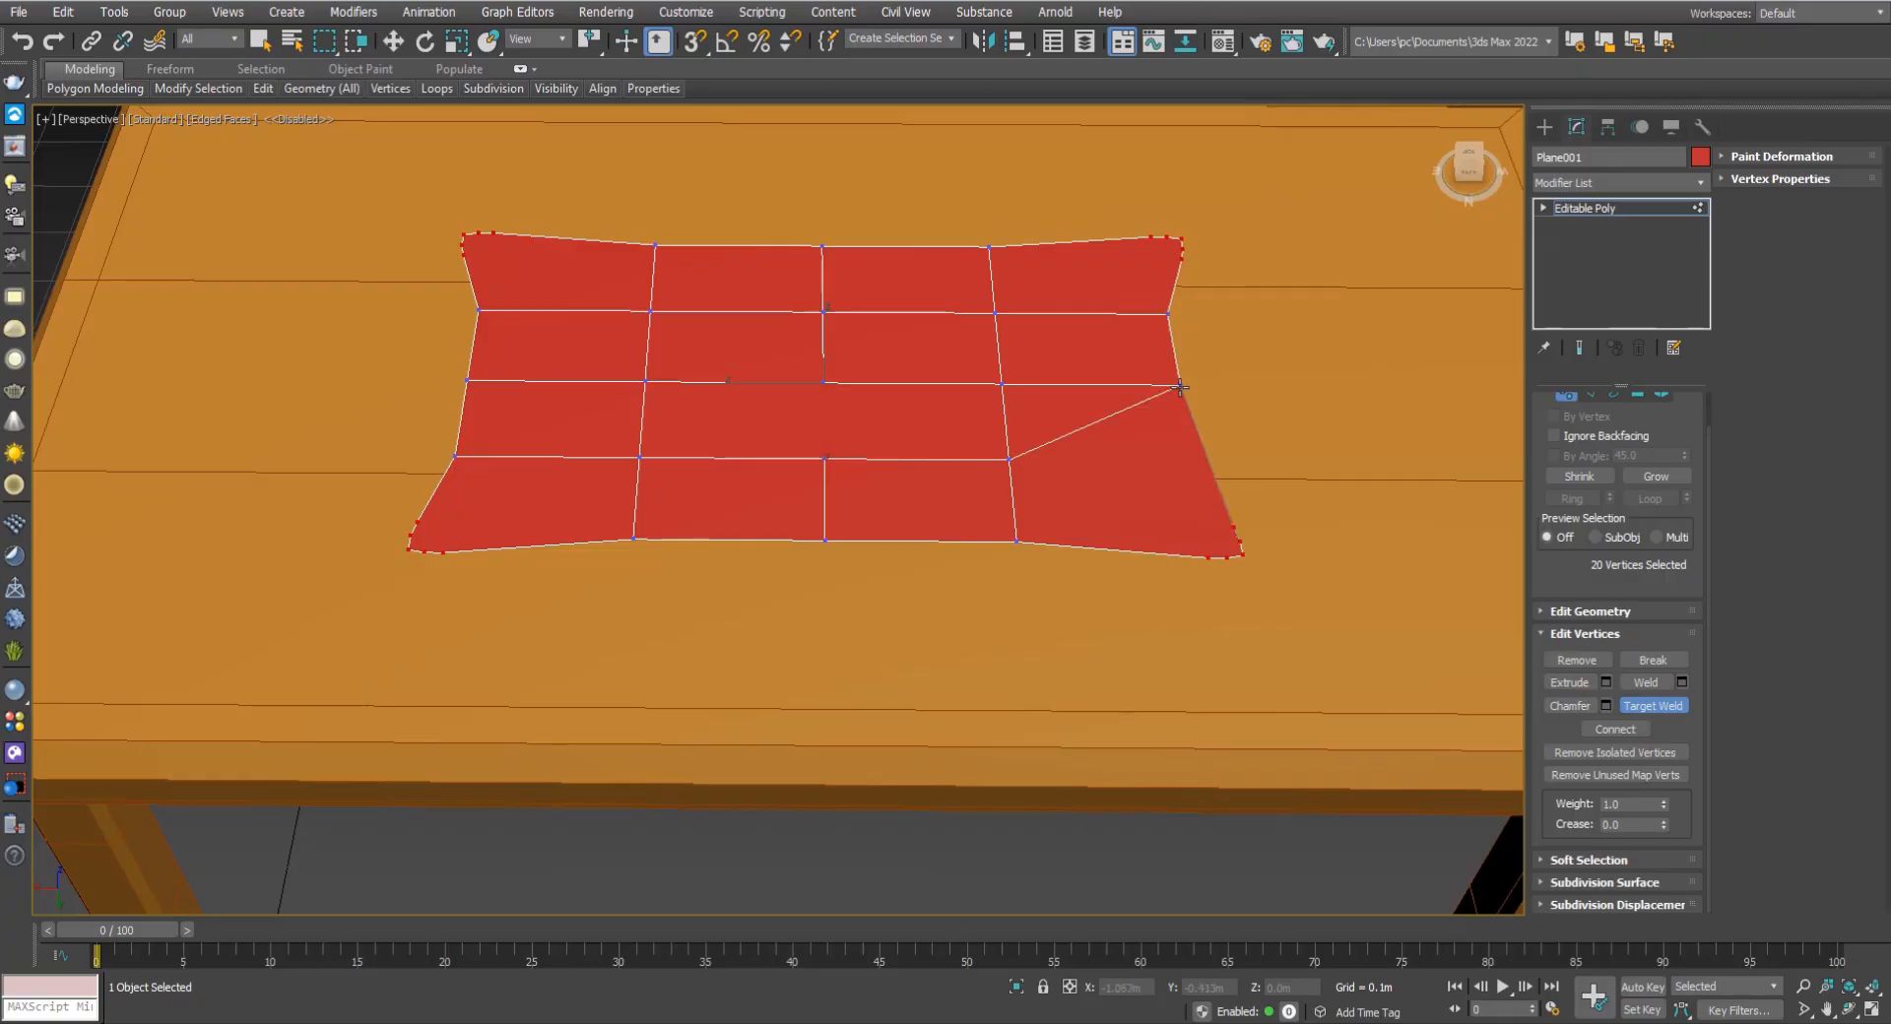
pyautogui.click(469, 382)
pyautogui.click(643, 385)
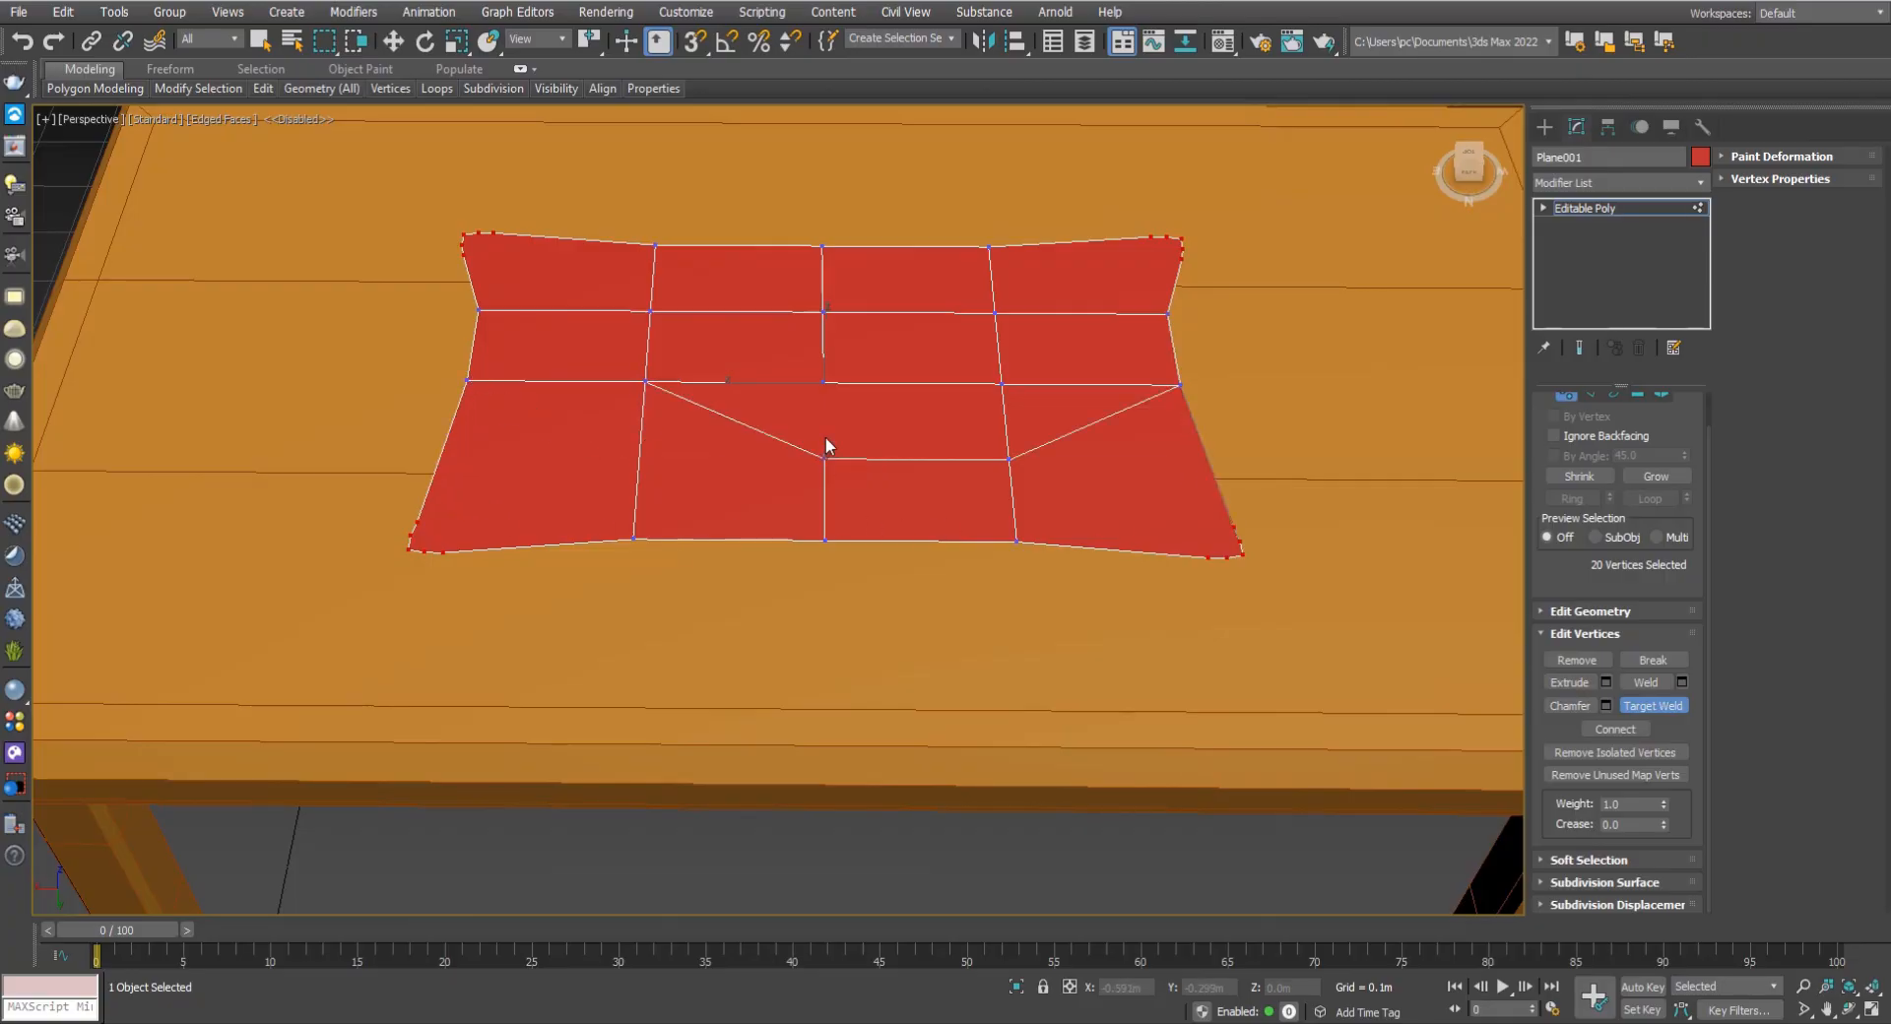
pyautogui.click(824, 383)
pyautogui.click(1004, 384)
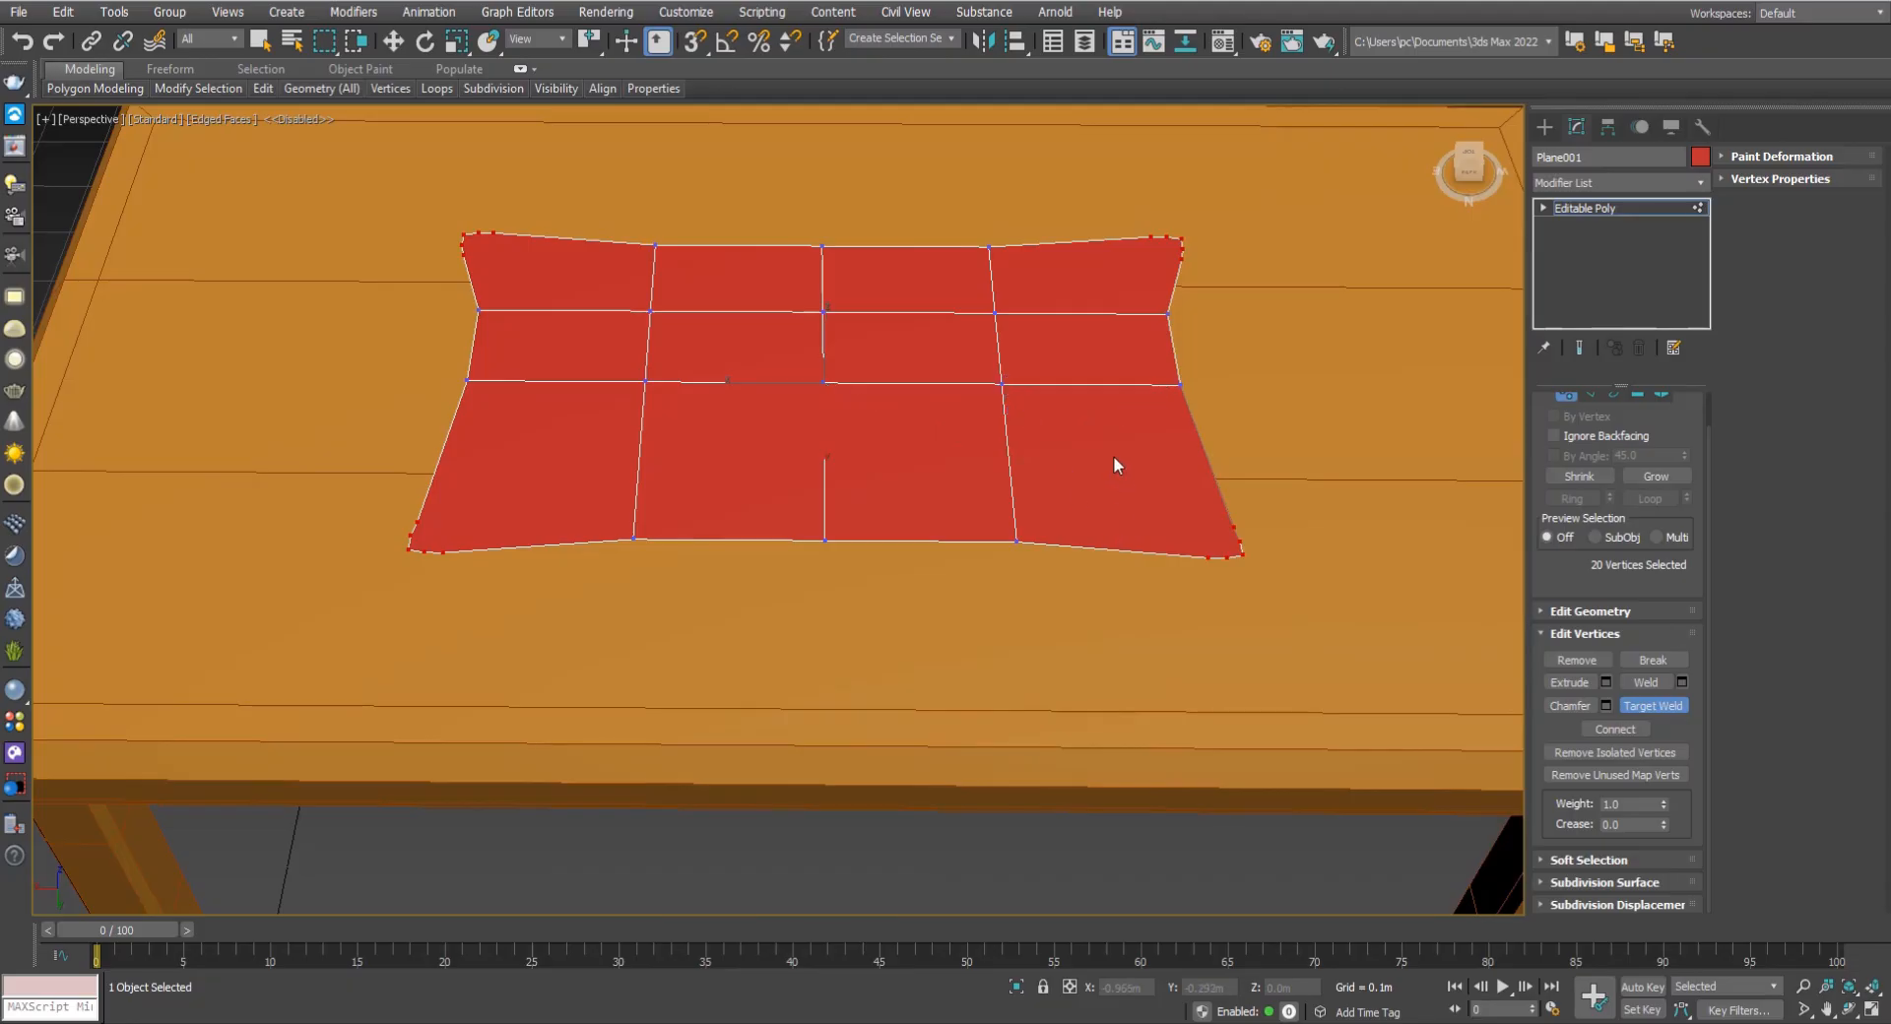
pyautogui.moveTo(1118, 460); pyautogui.dragTo(1117, 564, button='middle')
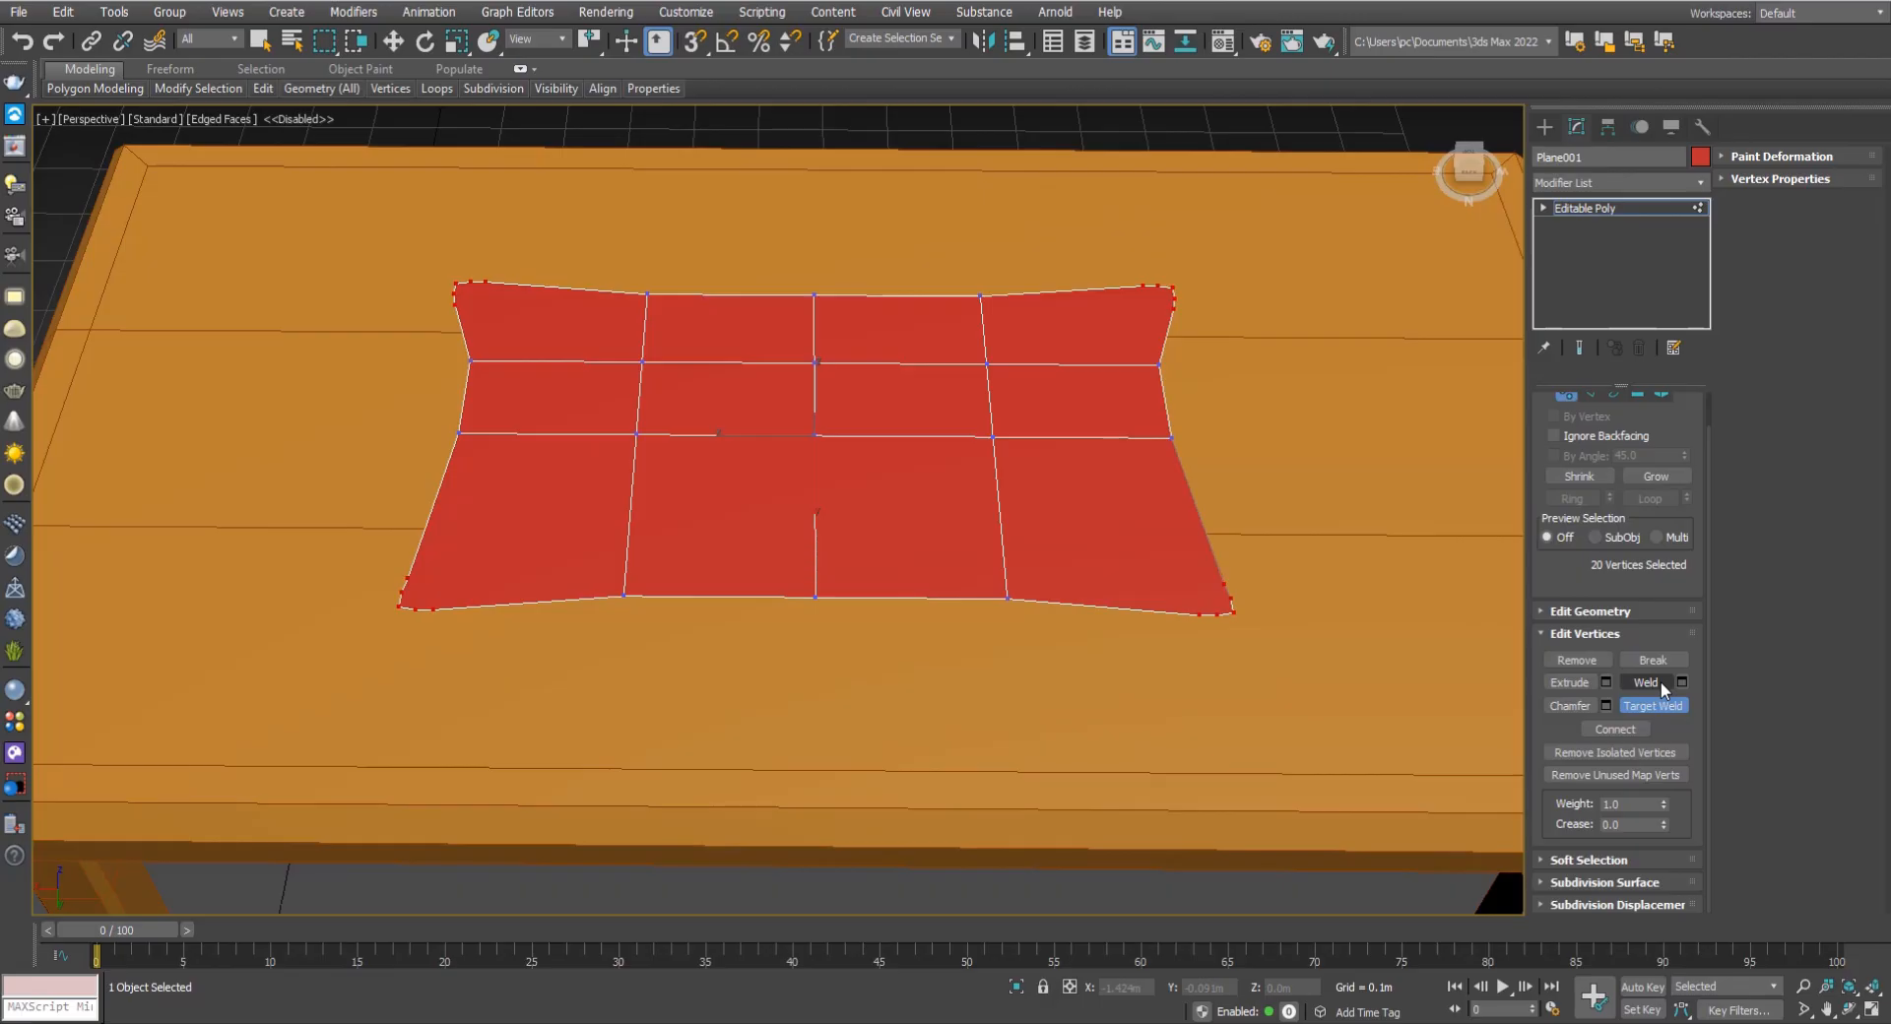
# Undo all the target welds on the plane and leave the Target Weld tool.
pyautogui.hotkey('ctrl', 'z')
pyautogui.hotkey('ctrl', 'z')
pyautogui.hotkey('ctrl', 'z')
pyautogui.hotkey('ctrl', 'z')
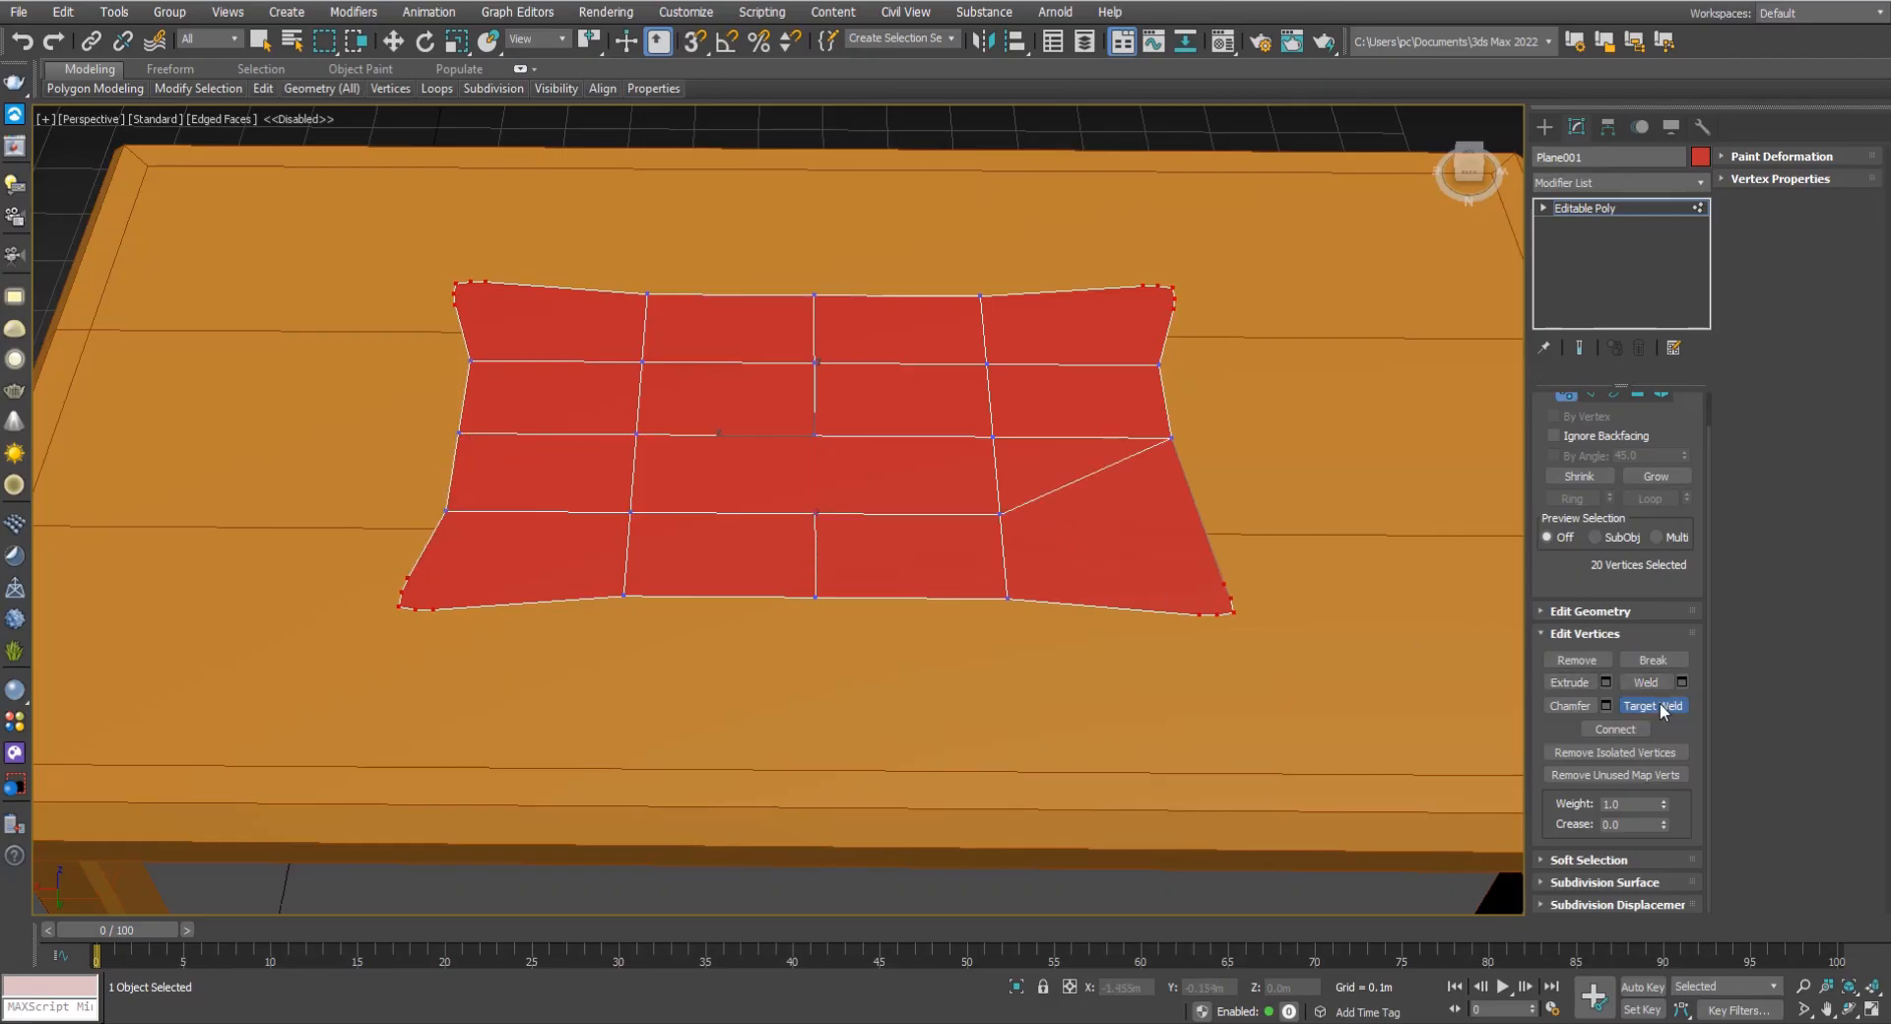
pyautogui.press('r')
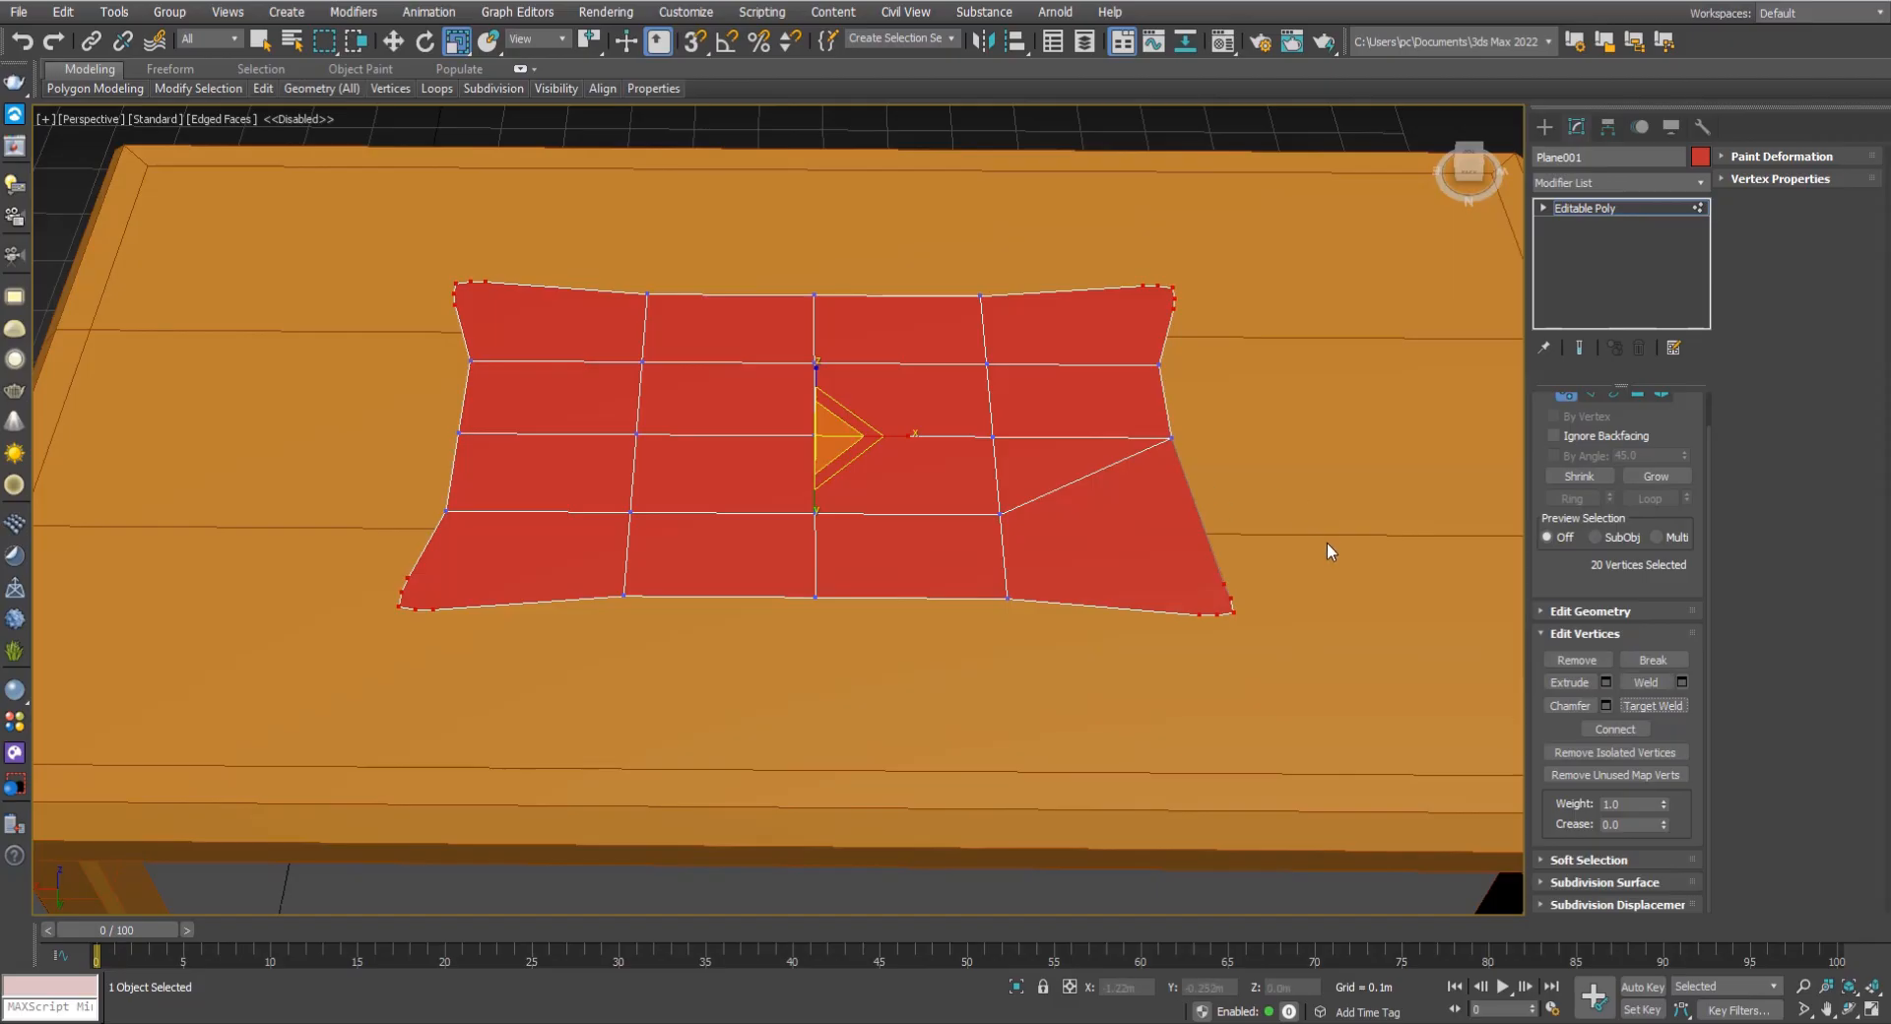
pyautogui.hotkey('ctrl', 'z')
# Weld the two neighbouring vertices in the middle of the plane's right short edge with a weld threshold of 0.095 m.
pyautogui.moveTo(1246, 394); pyautogui.dragTo(1144, 537)
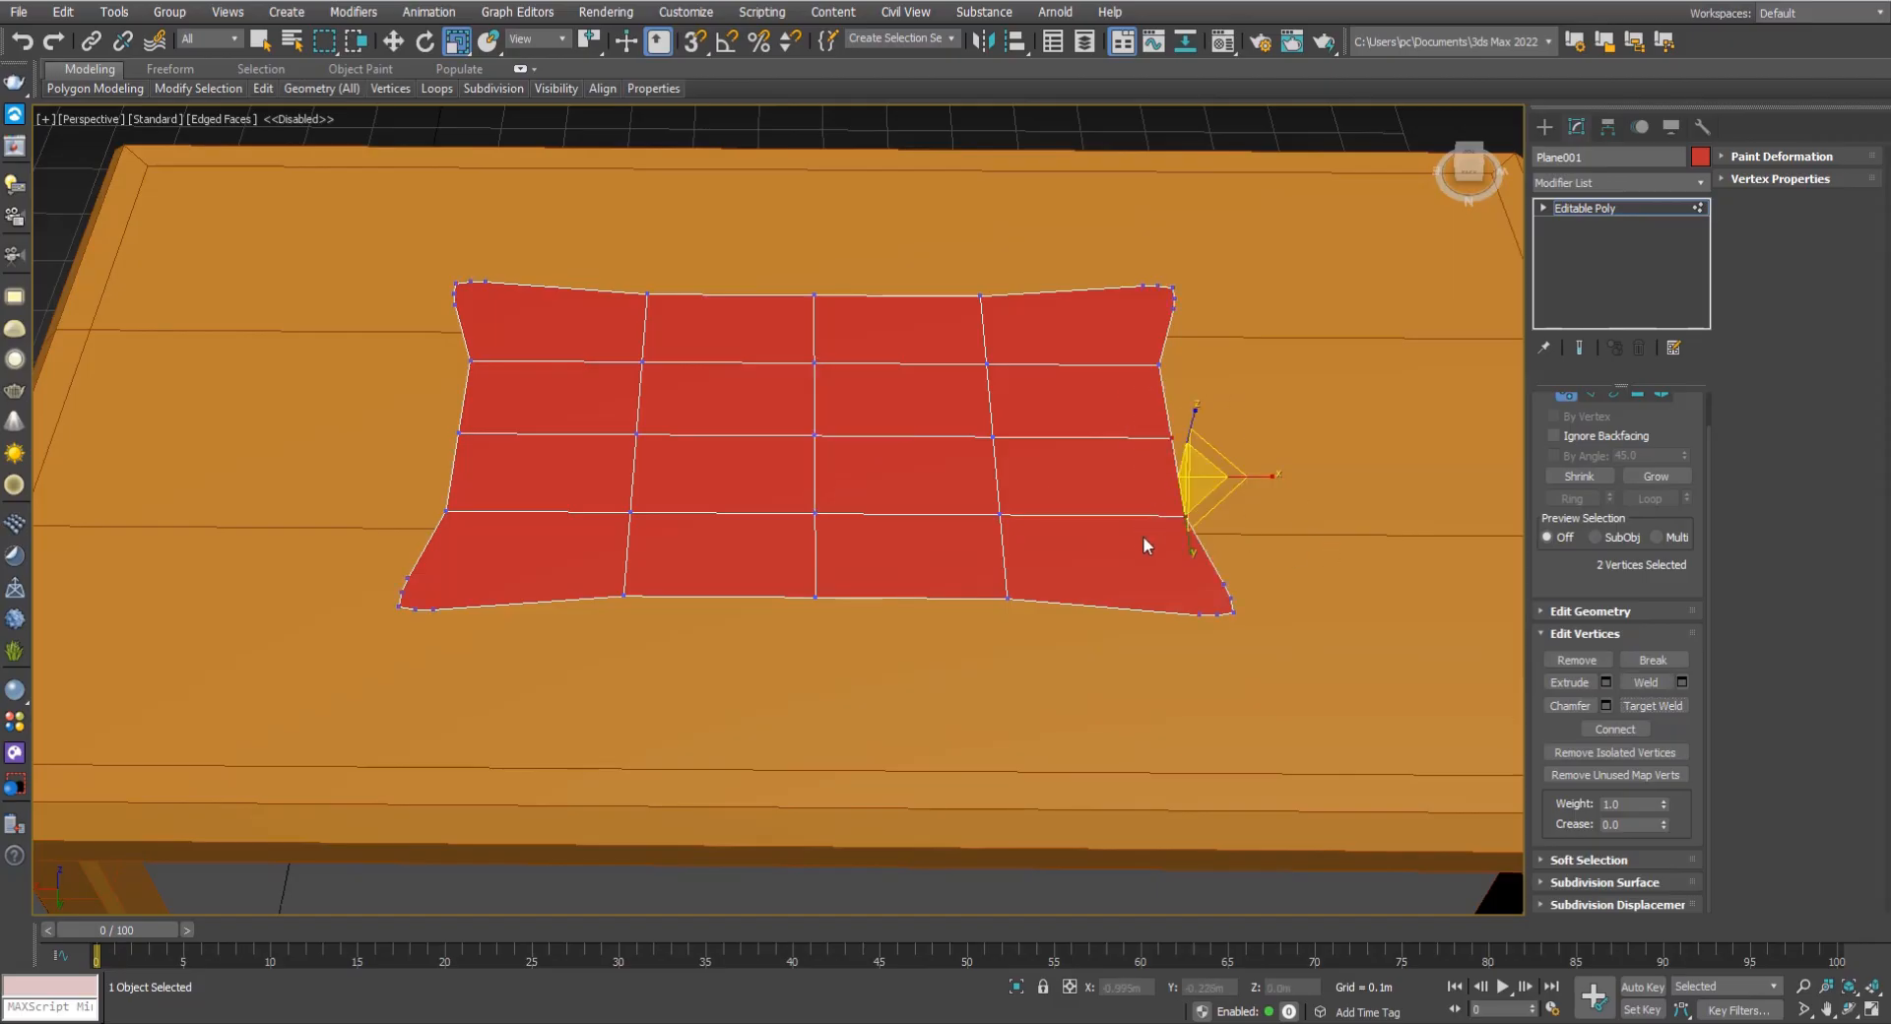
pyautogui.click(1682, 683)
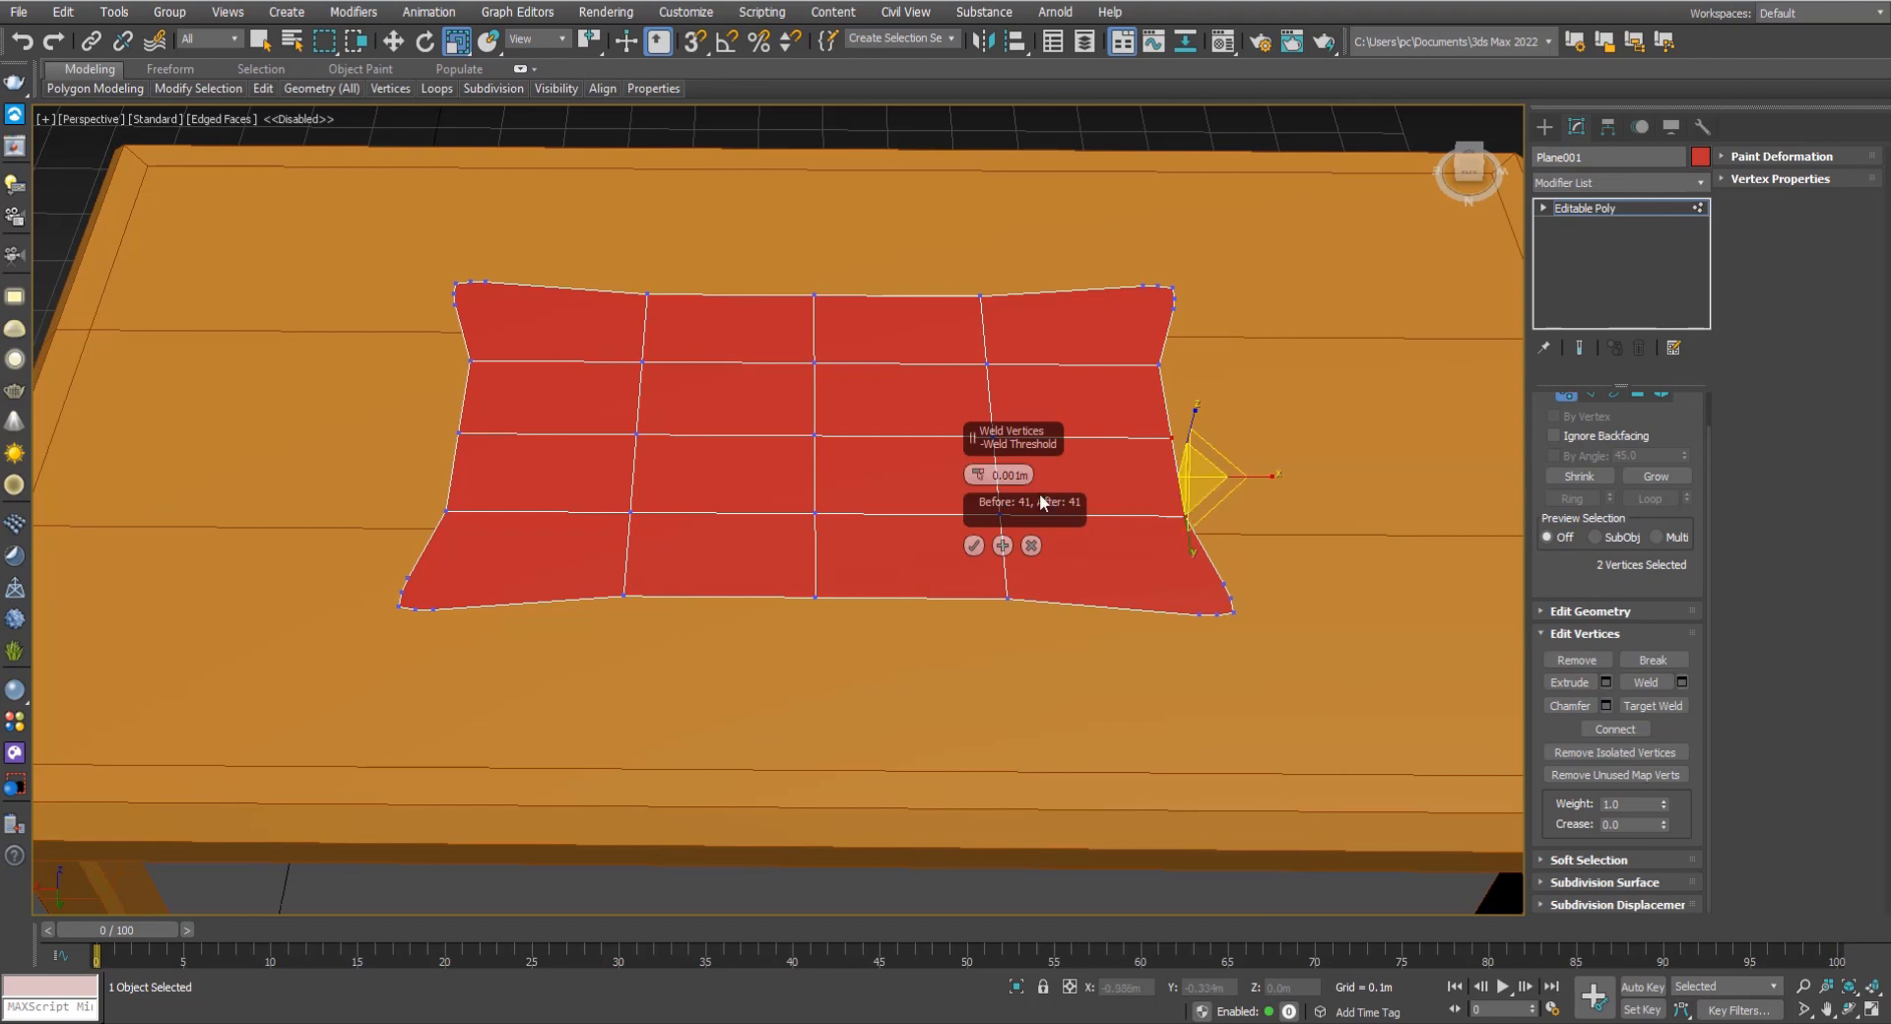
pyautogui.moveTo(982, 473); pyautogui.dragTo(987, 394)
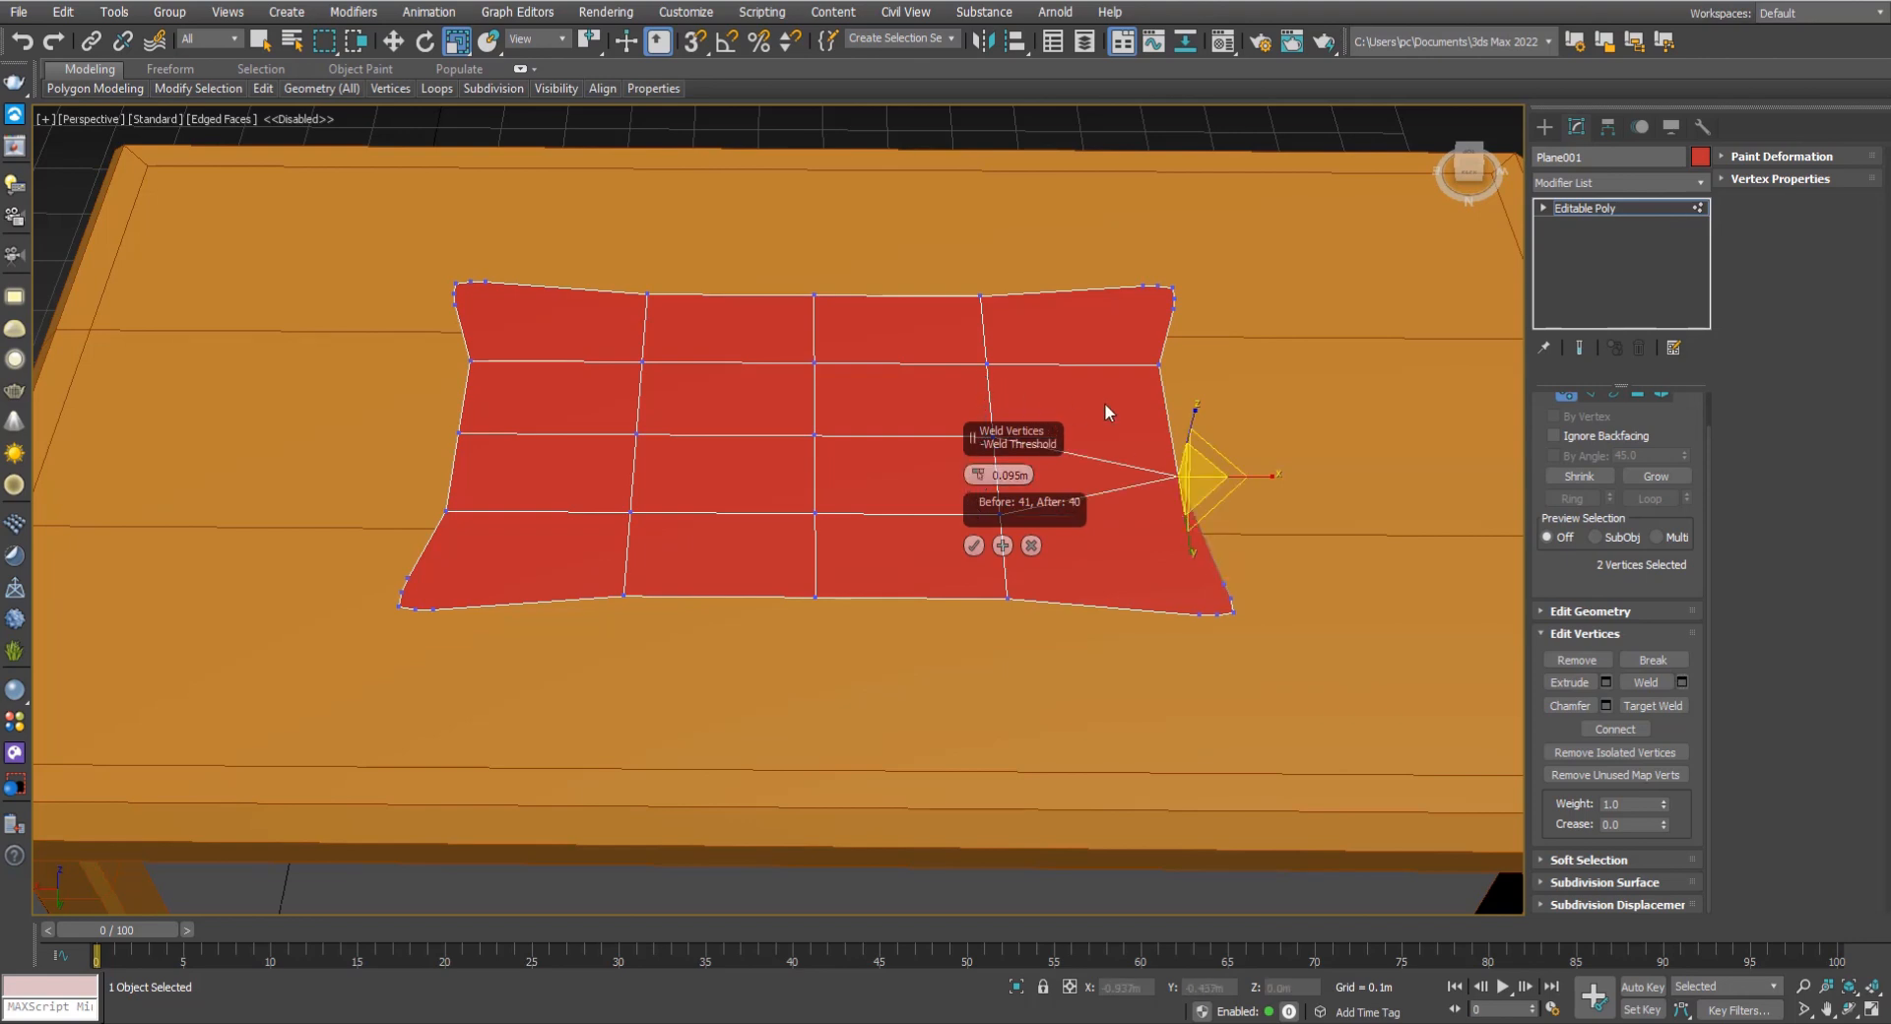
pyautogui.click(973, 546)
# Weld the two matching vertices on the plane's opposite short edge using the same threshold.
pyautogui.moveTo(558, 516); pyautogui.dragTo(716, 530, button='middle')
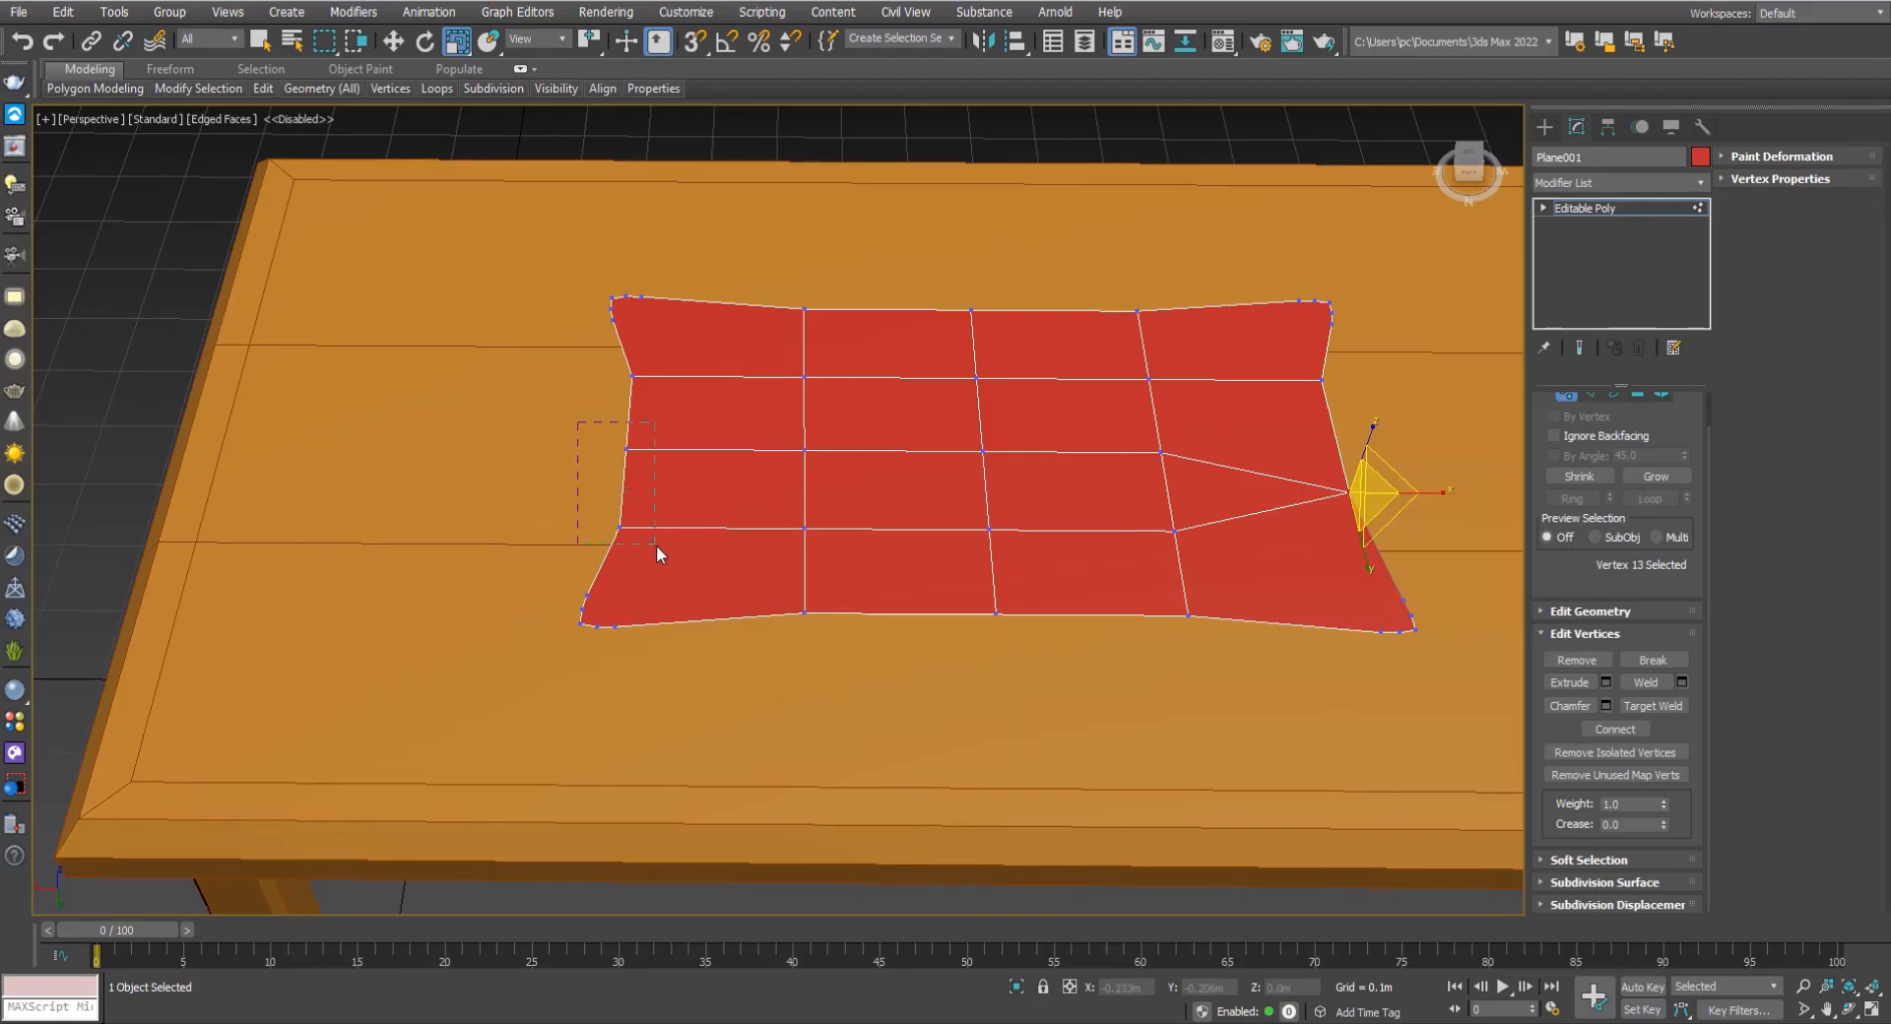
pyautogui.moveTo(656, 545); pyautogui.dragTo(658, 546)
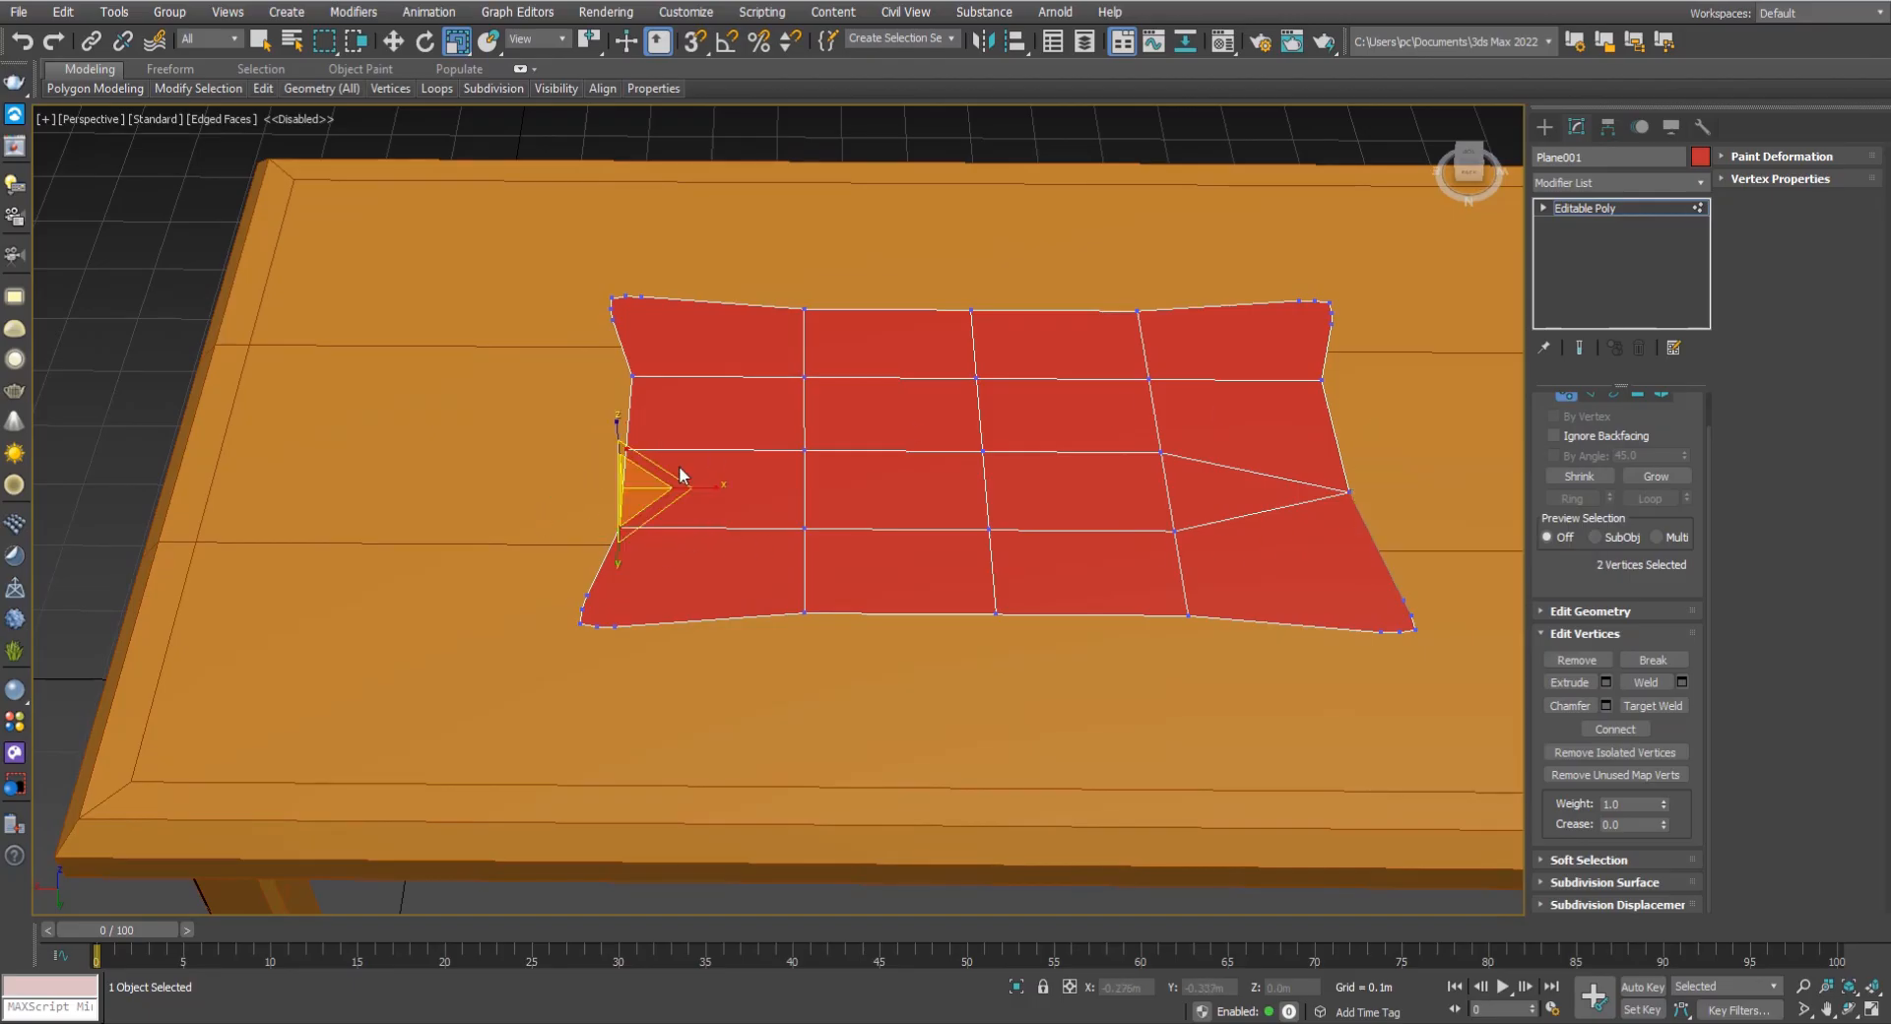
pyautogui.click(1652, 680)
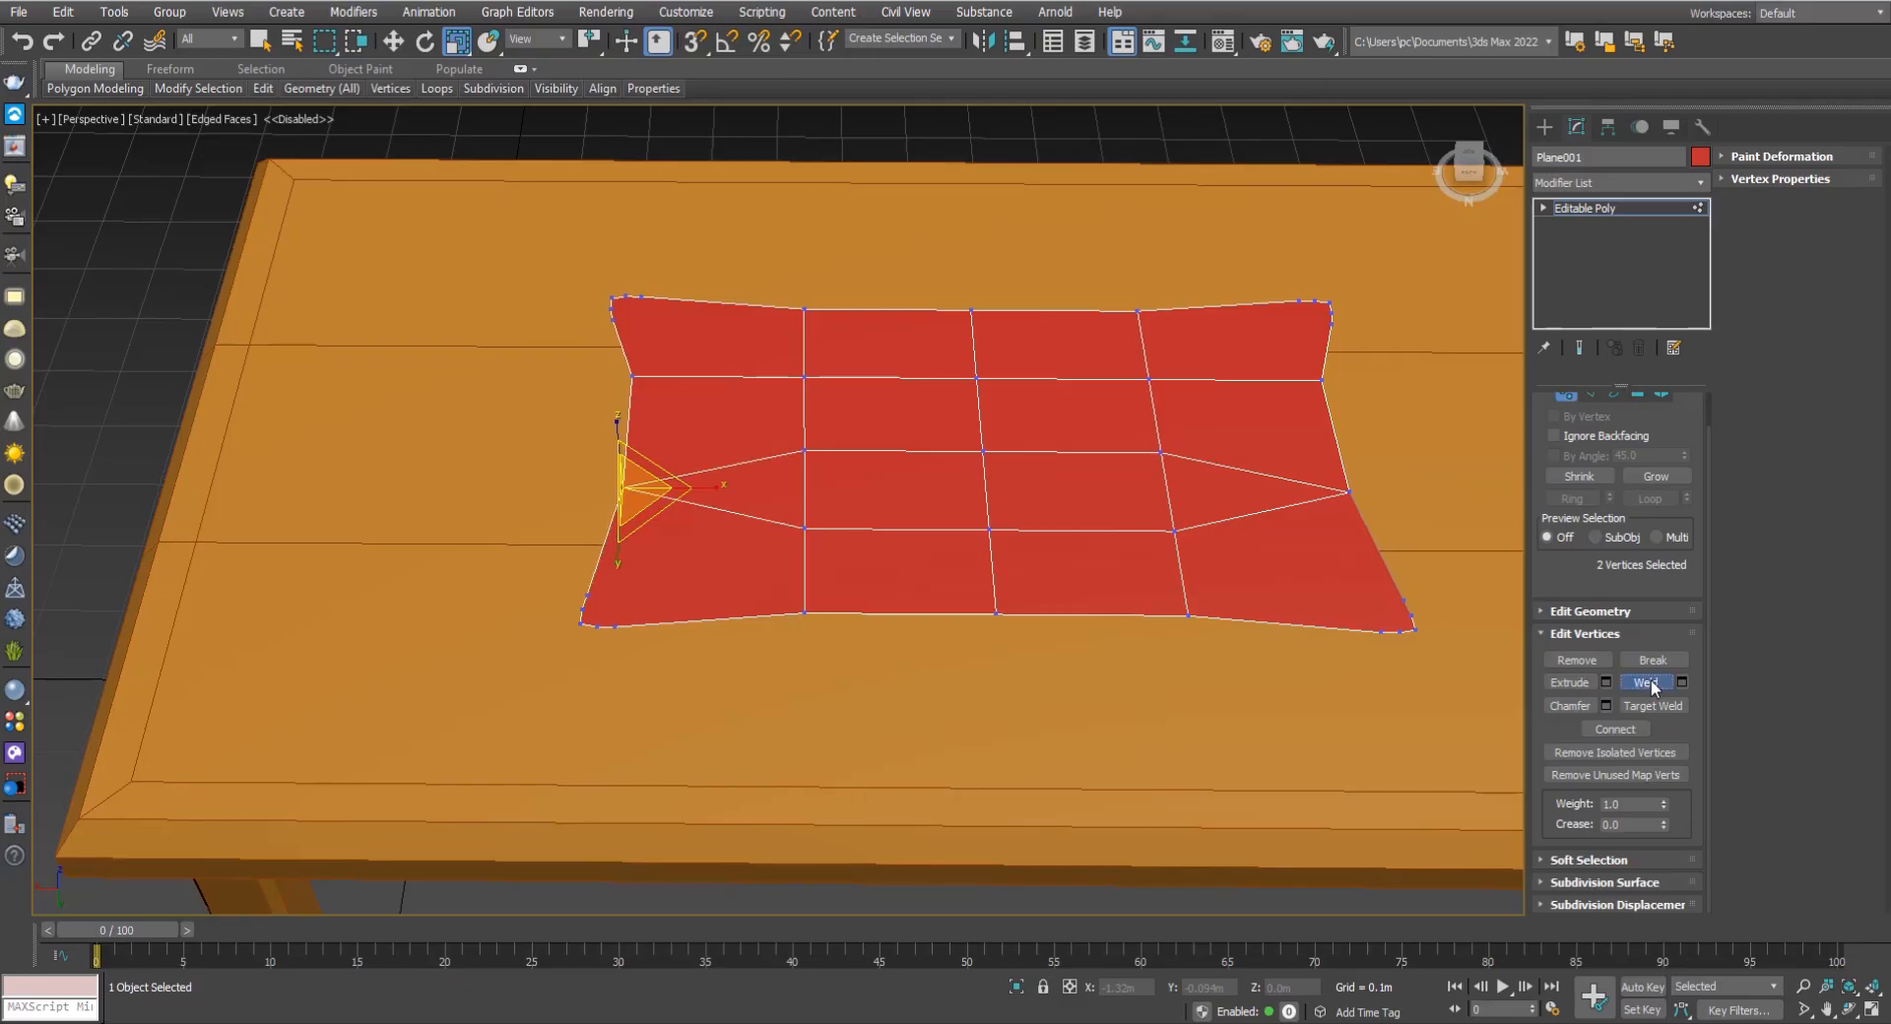
# Undo the vertex welds on both short edges of the plane.
pyautogui.moveTo(960, 511); pyautogui.dragTo(831, 516, button='middle')
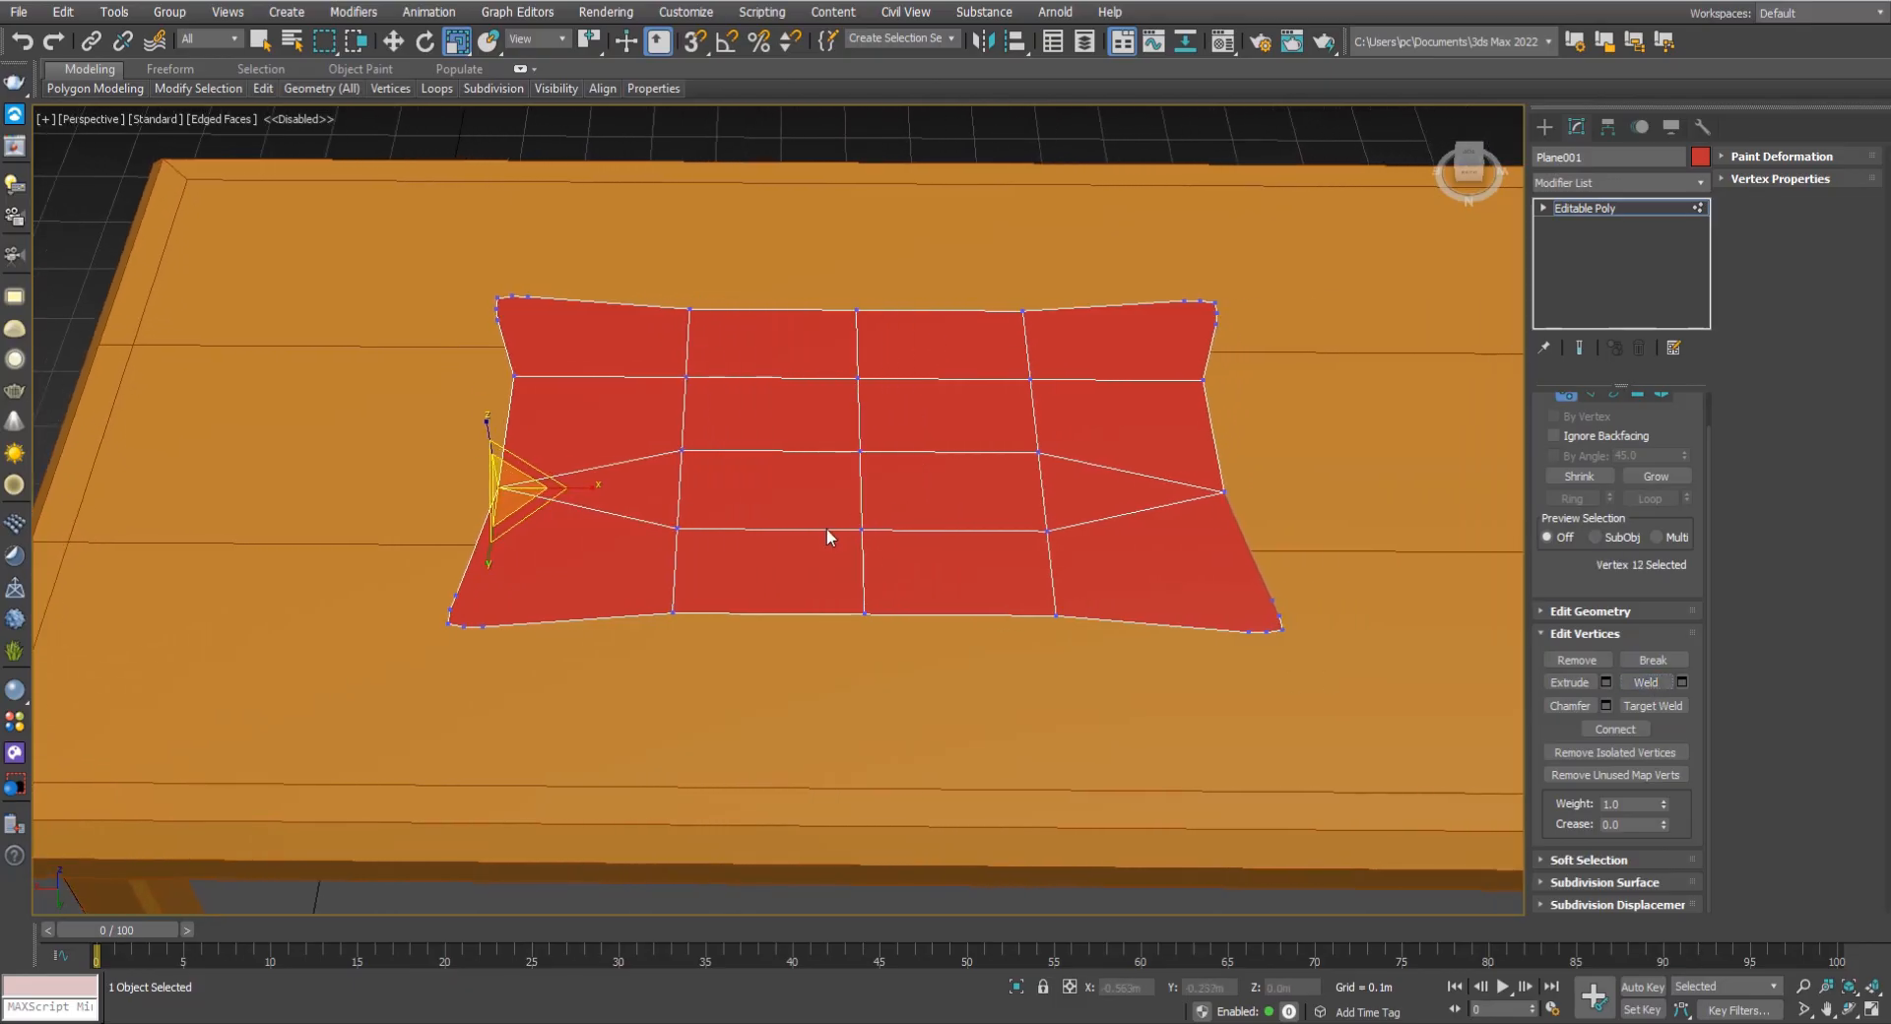
pyautogui.hotkey('ctrl', 'z')
pyautogui.hotkey('ctrl', 'z')
pyautogui.hotkey('ctrl', 'z')
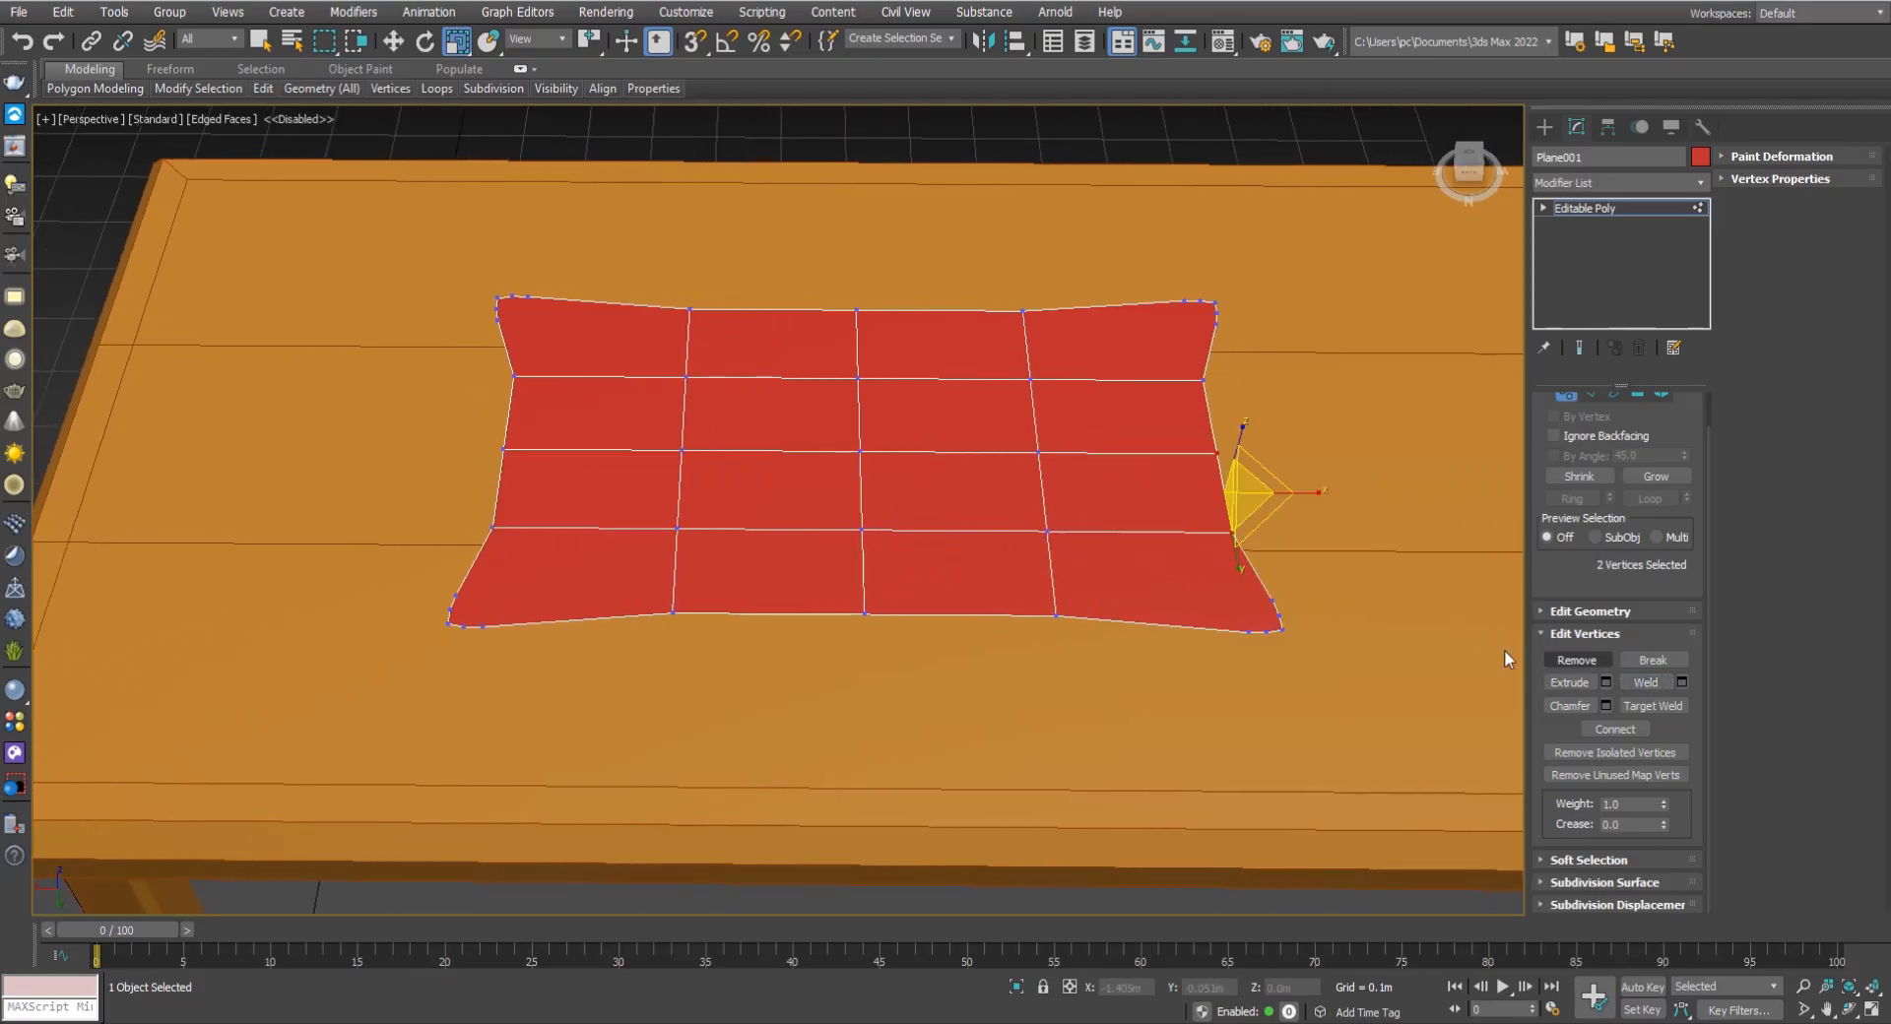
# Select the plane's nine interior vertices and chamfer them by 0.02 m with 1 segment.
pyautogui.scroll(4, 1077, 641)
pyautogui.moveTo(1072, 589); pyautogui.dragTo(1105, 604, button='middle')
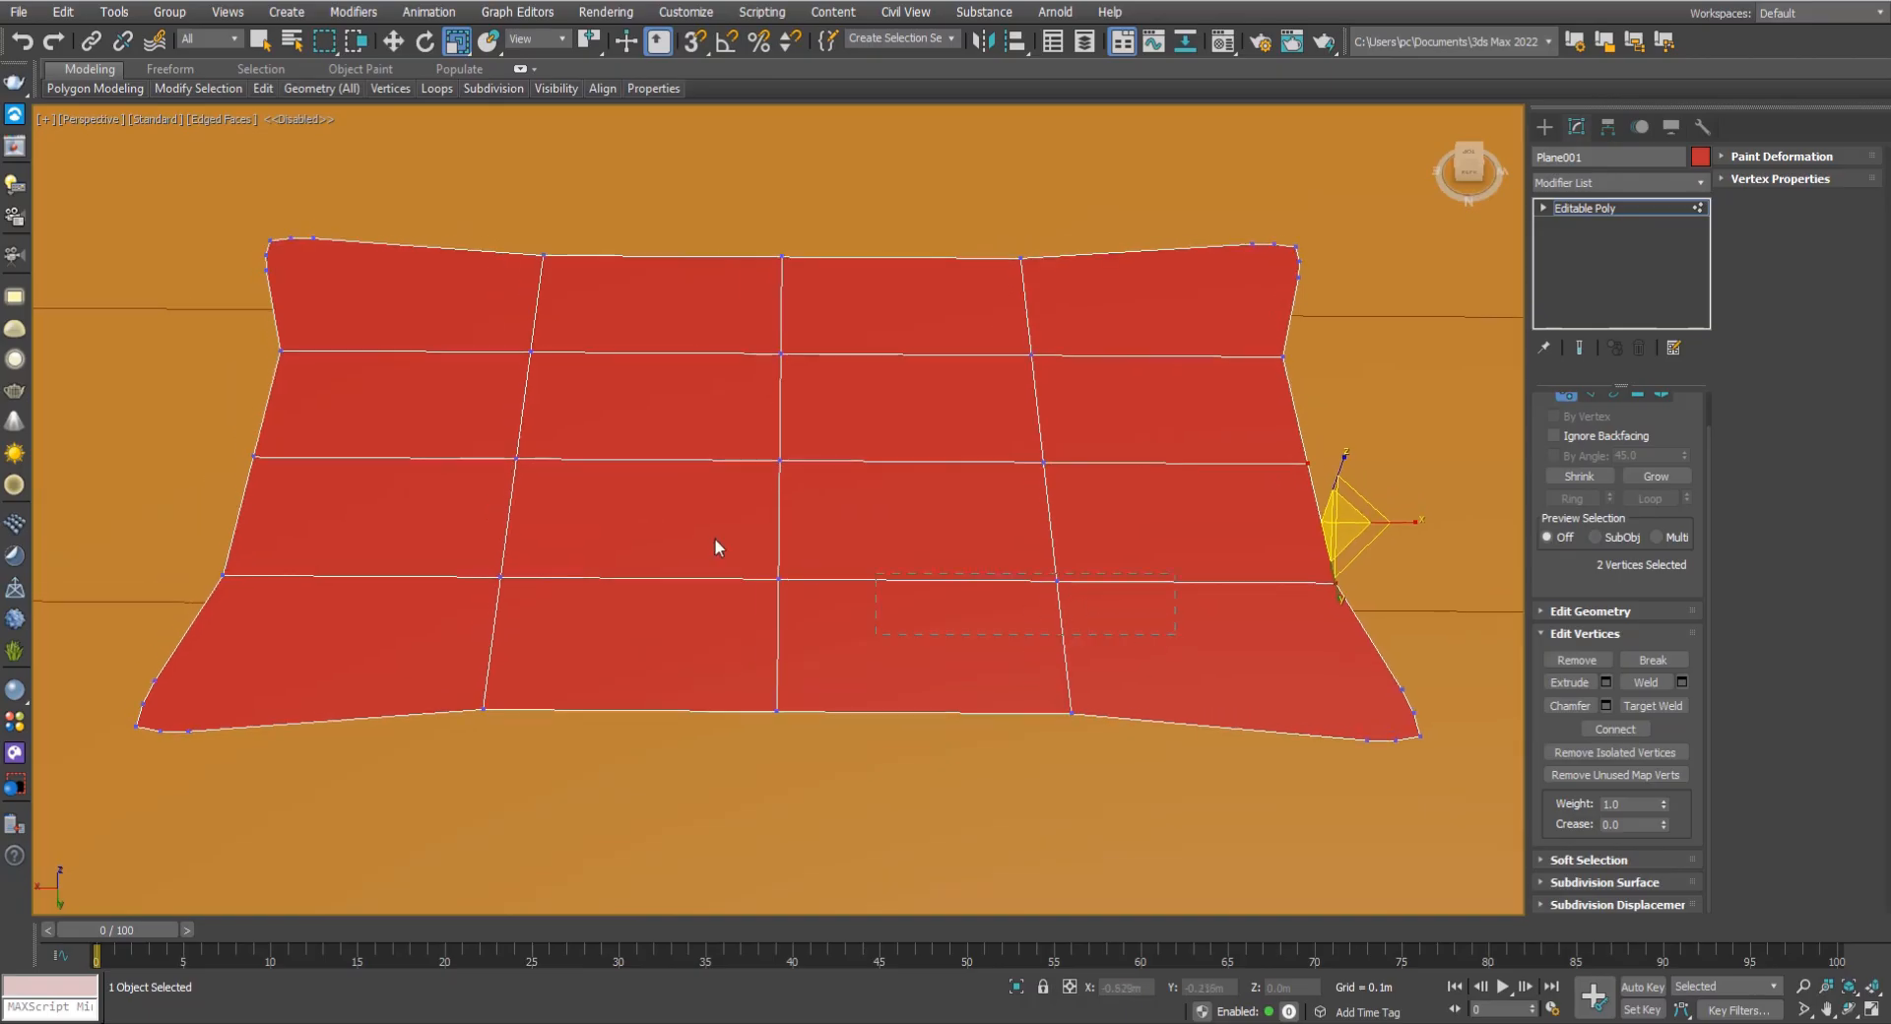
pyautogui.moveTo(445, 321); pyautogui.dragTo(443, 319)
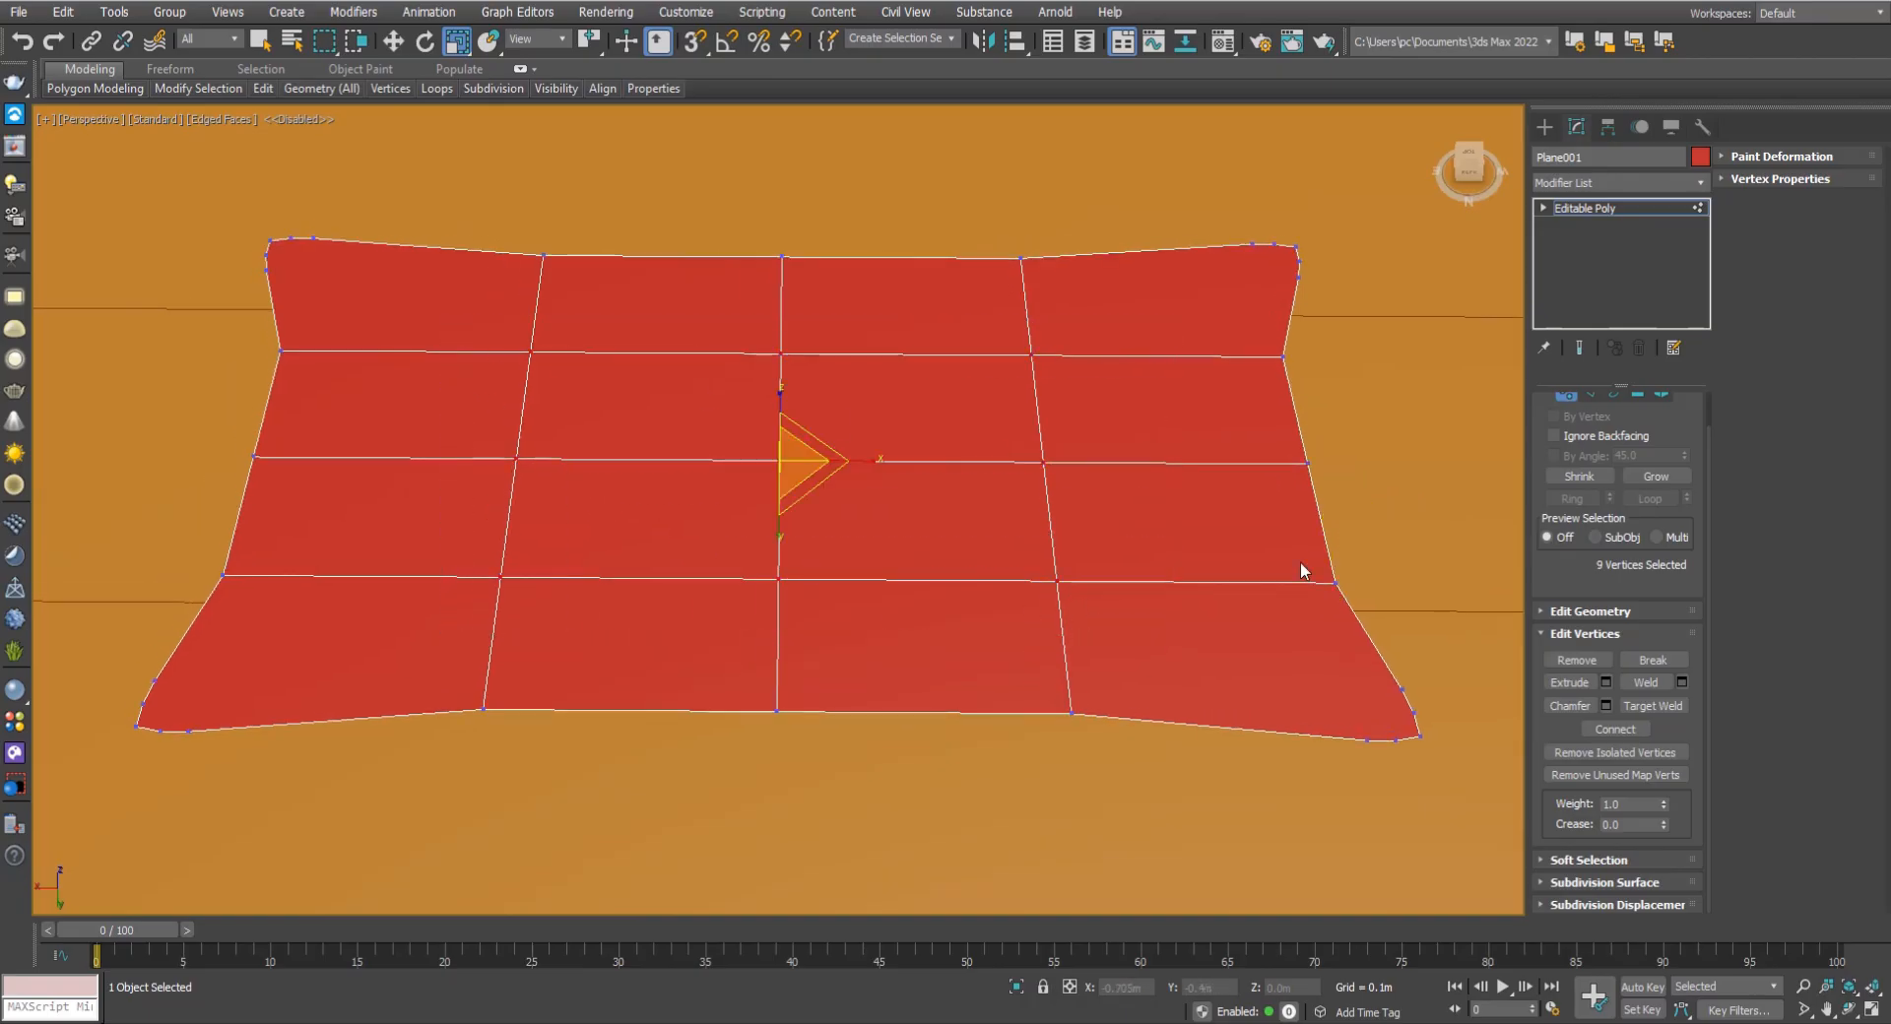
pyautogui.click(1605, 705)
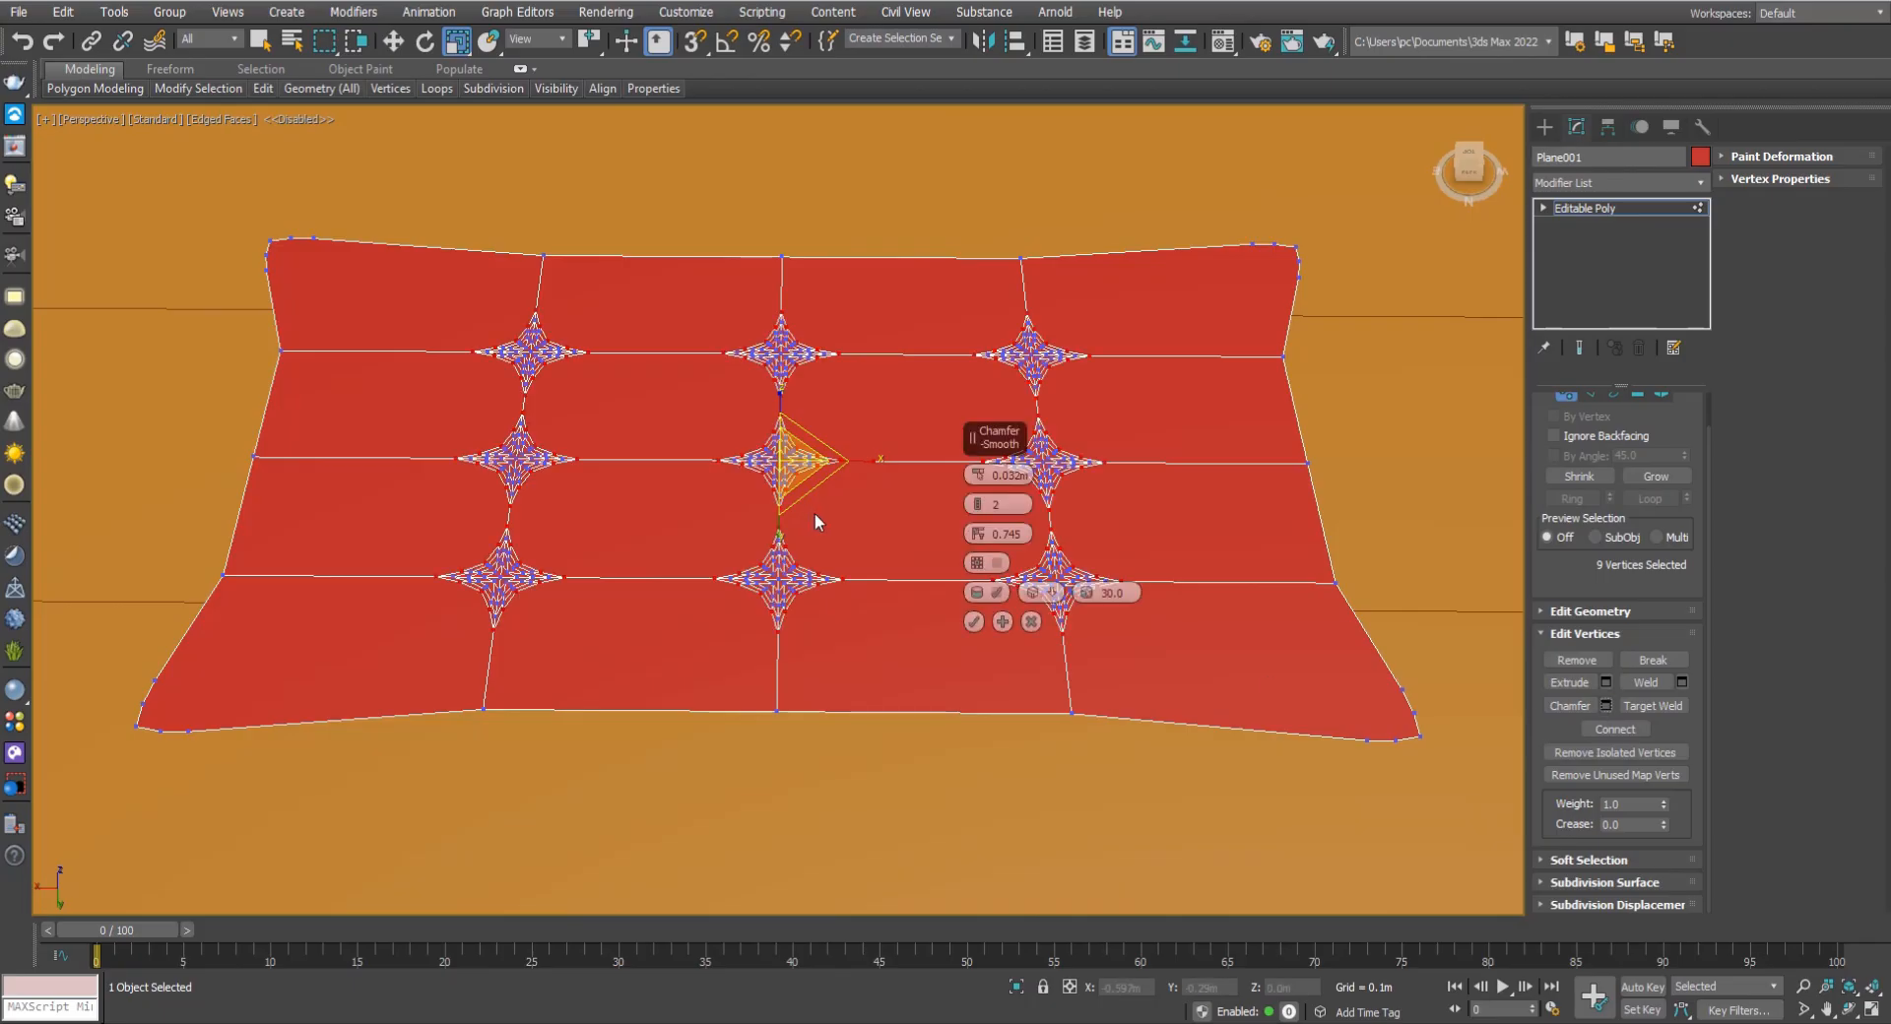
pyautogui.scroll(3, 847, 503)
pyautogui.click(978, 508)
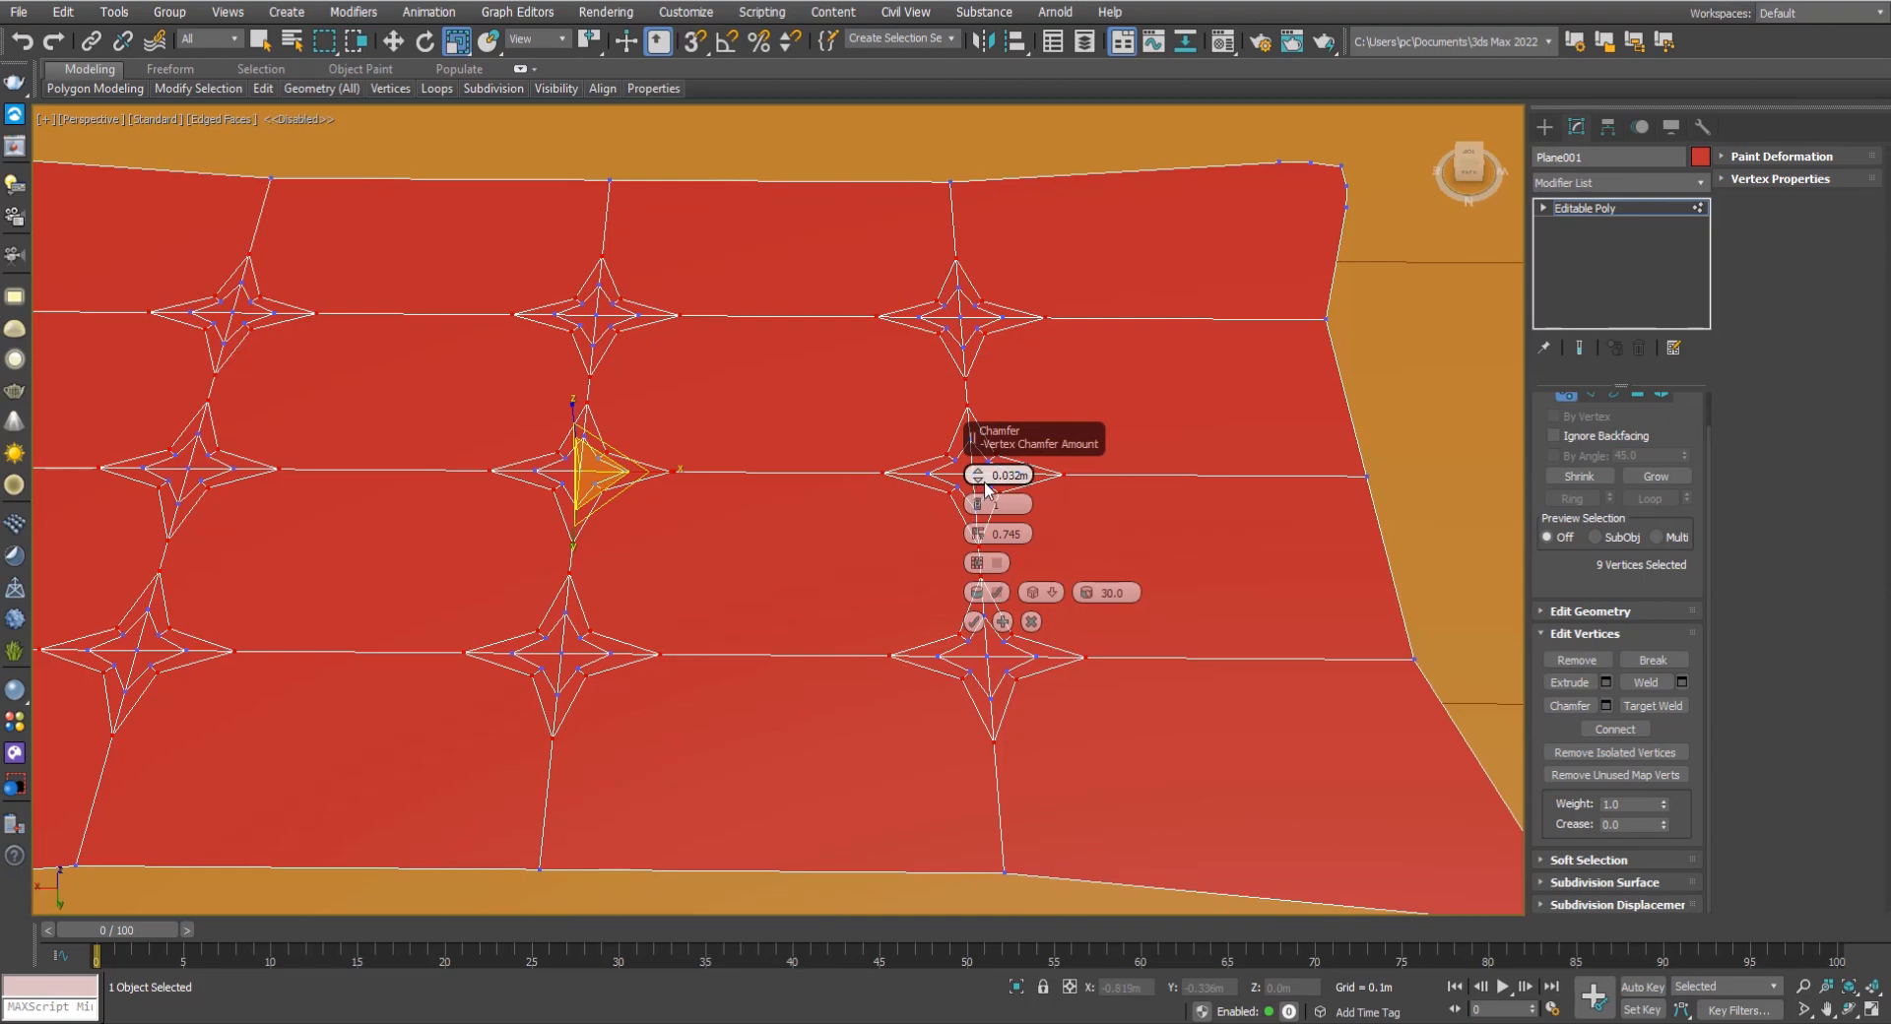
pyautogui.moveTo(980, 483); pyautogui.dragTo(978, 490)
pyautogui.scroll(-5, 817, 605)
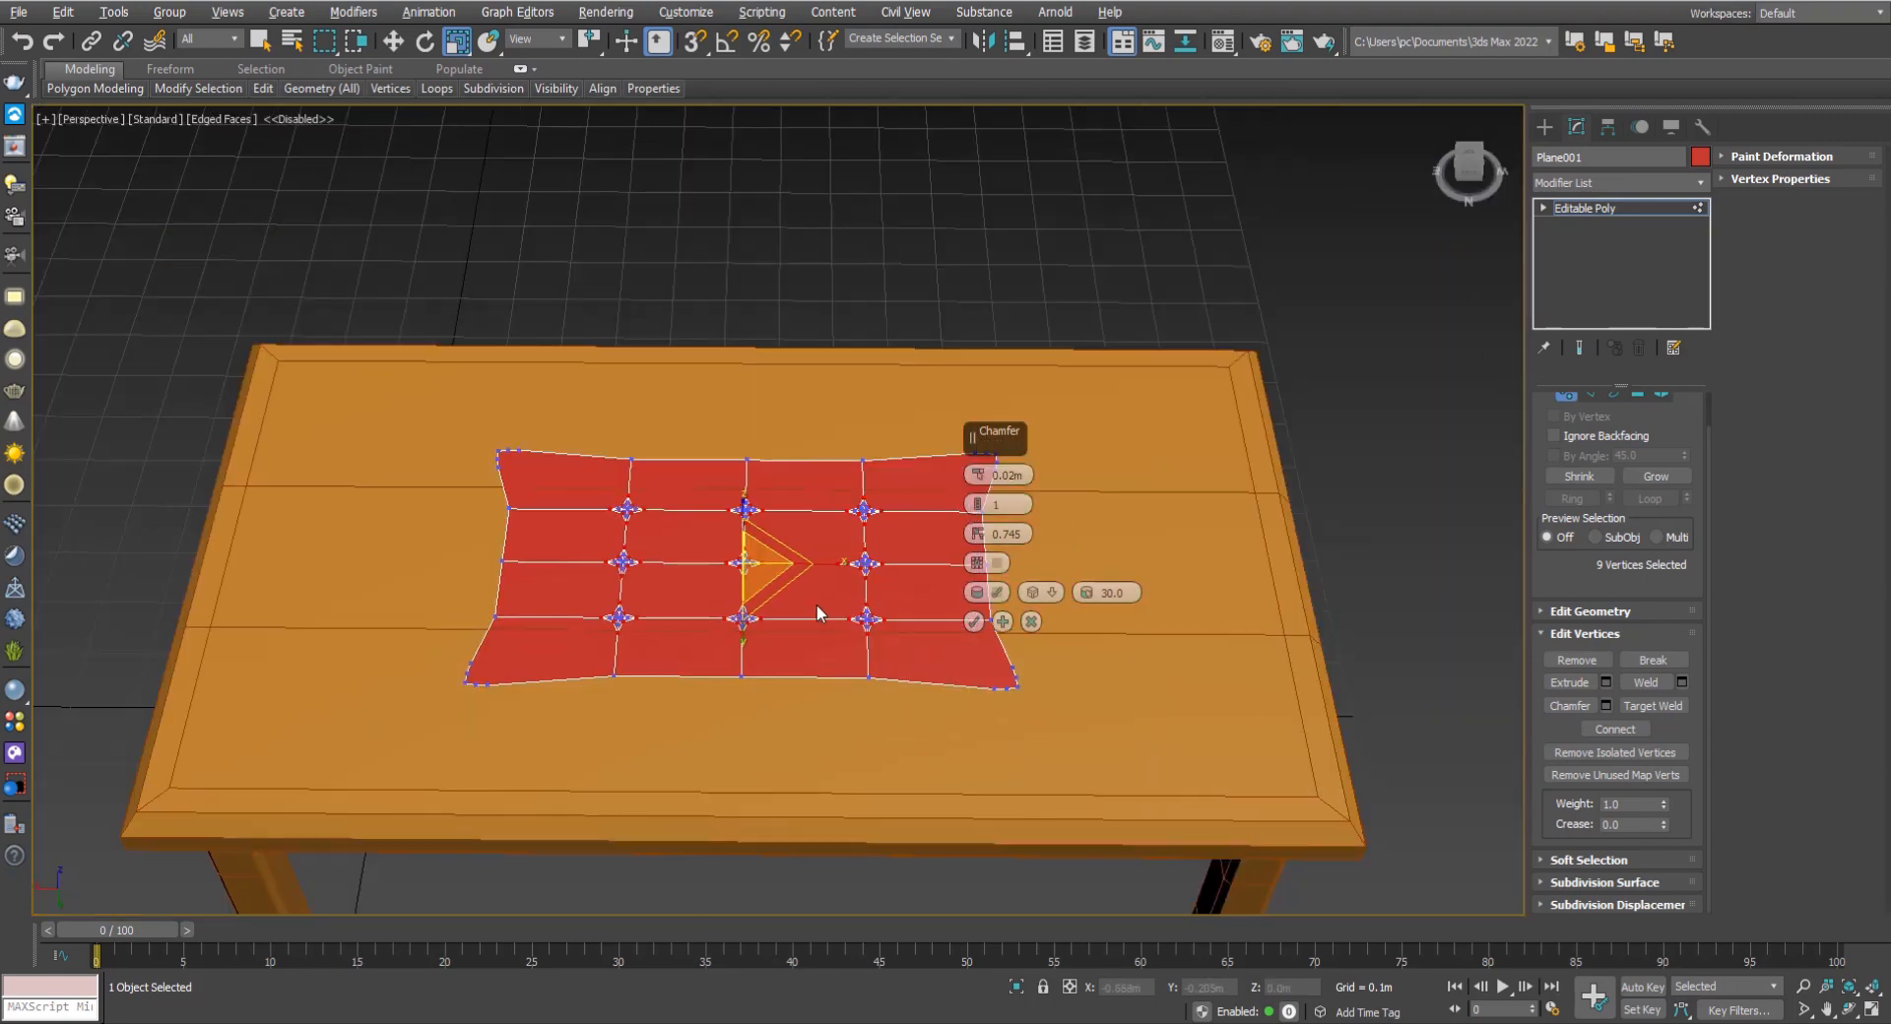
pyautogui.click(974, 621)
# Switch to polygon level and select the four inner polygons of the front star in one outer column of chamfered vertices.
pyautogui.moveTo(861, 624)
pyautogui.keyDown('alt'); pyautogui.mouseDown(button='middle')
pyautogui.moveTo(893, 616)
pyautogui.moveTo(866, 627)
pyautogui.mouseUp(button='middle'); pyautogui.keyUp('alt')
pyautogui.scroll(6, 798, 626)
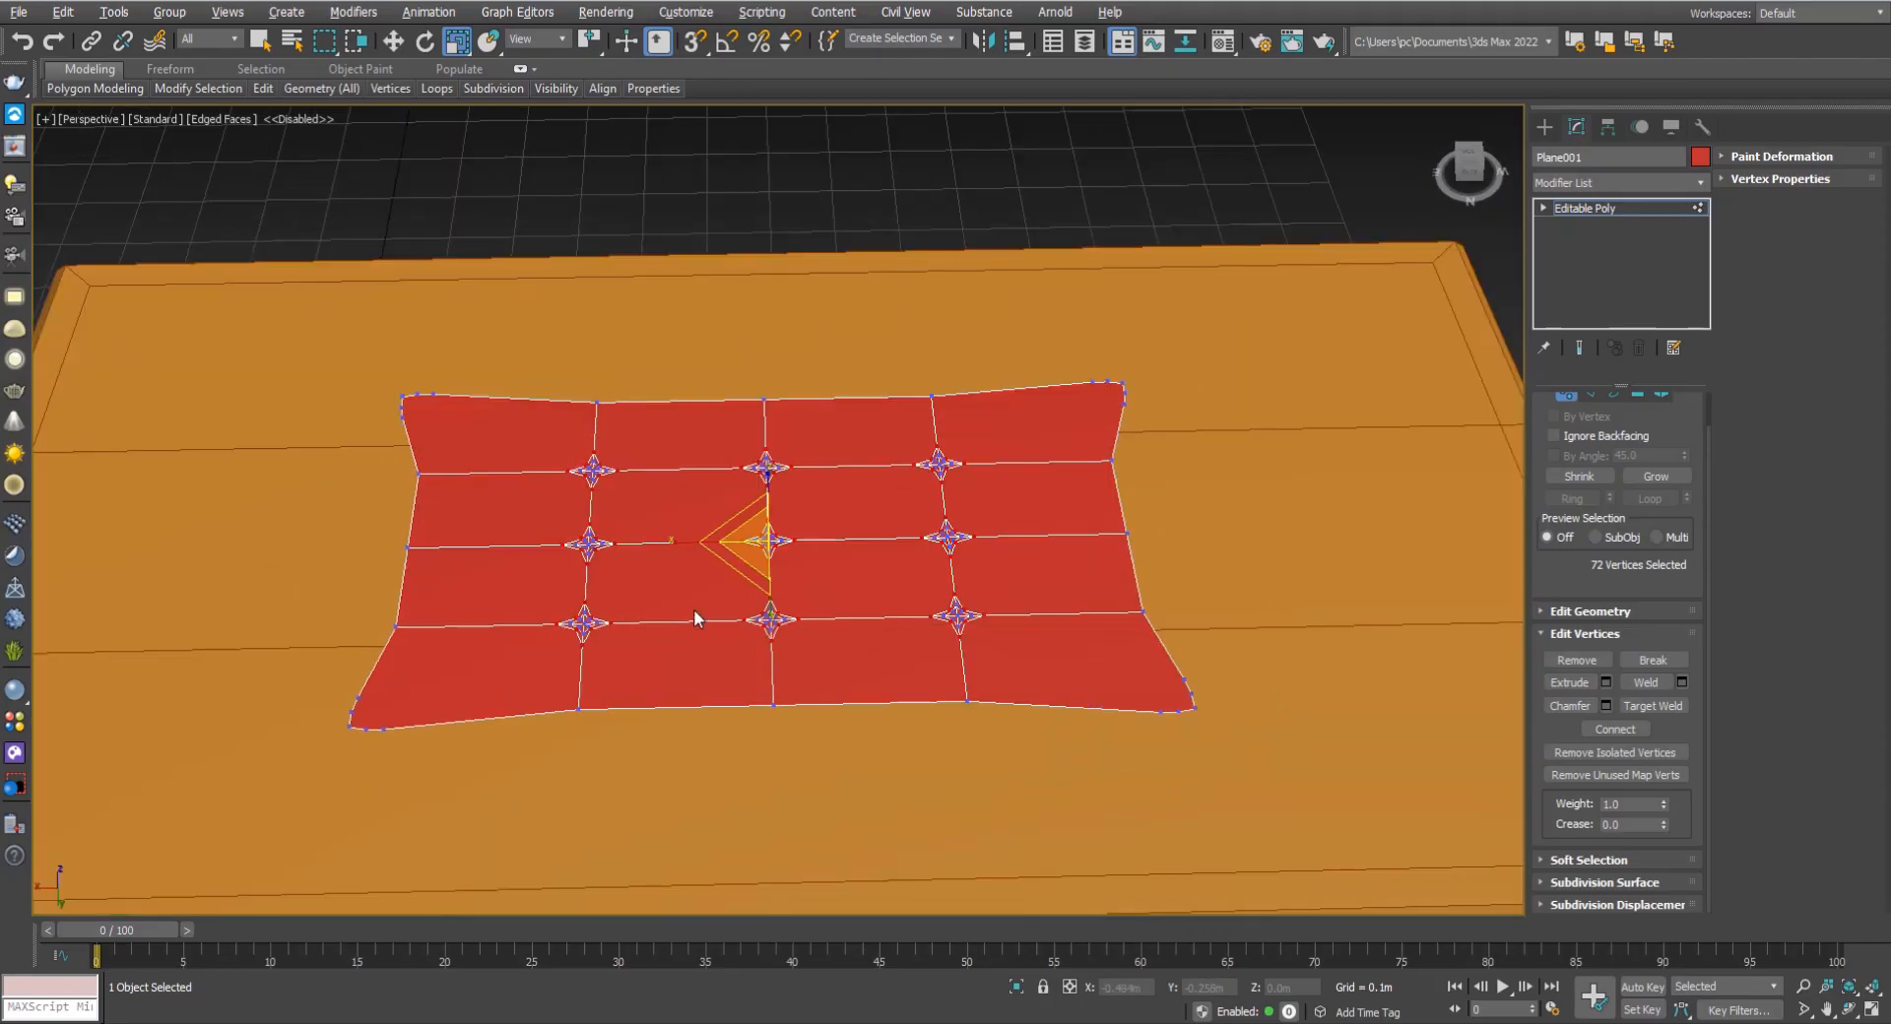
pyautogui.scroll(5, 985, 626)
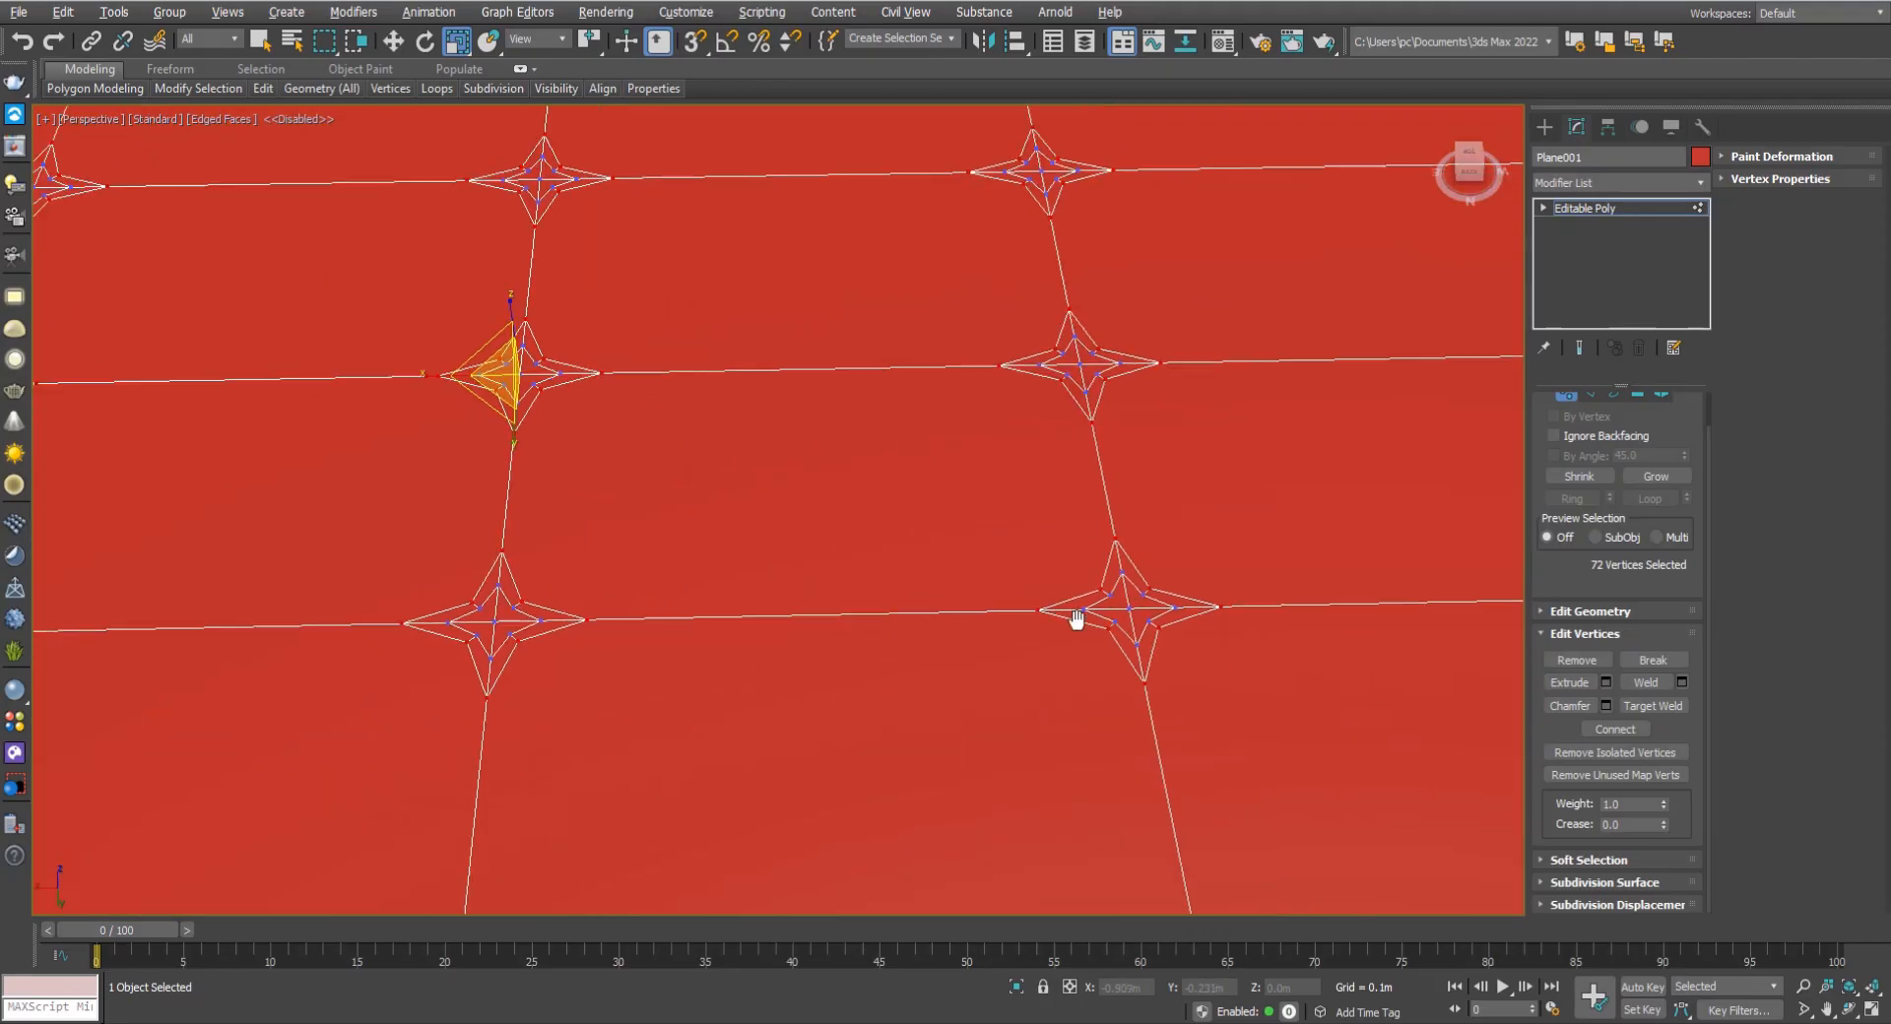
pyautogui.scroll(1, 1641, 440)
pyautogui.click(1637, 428)
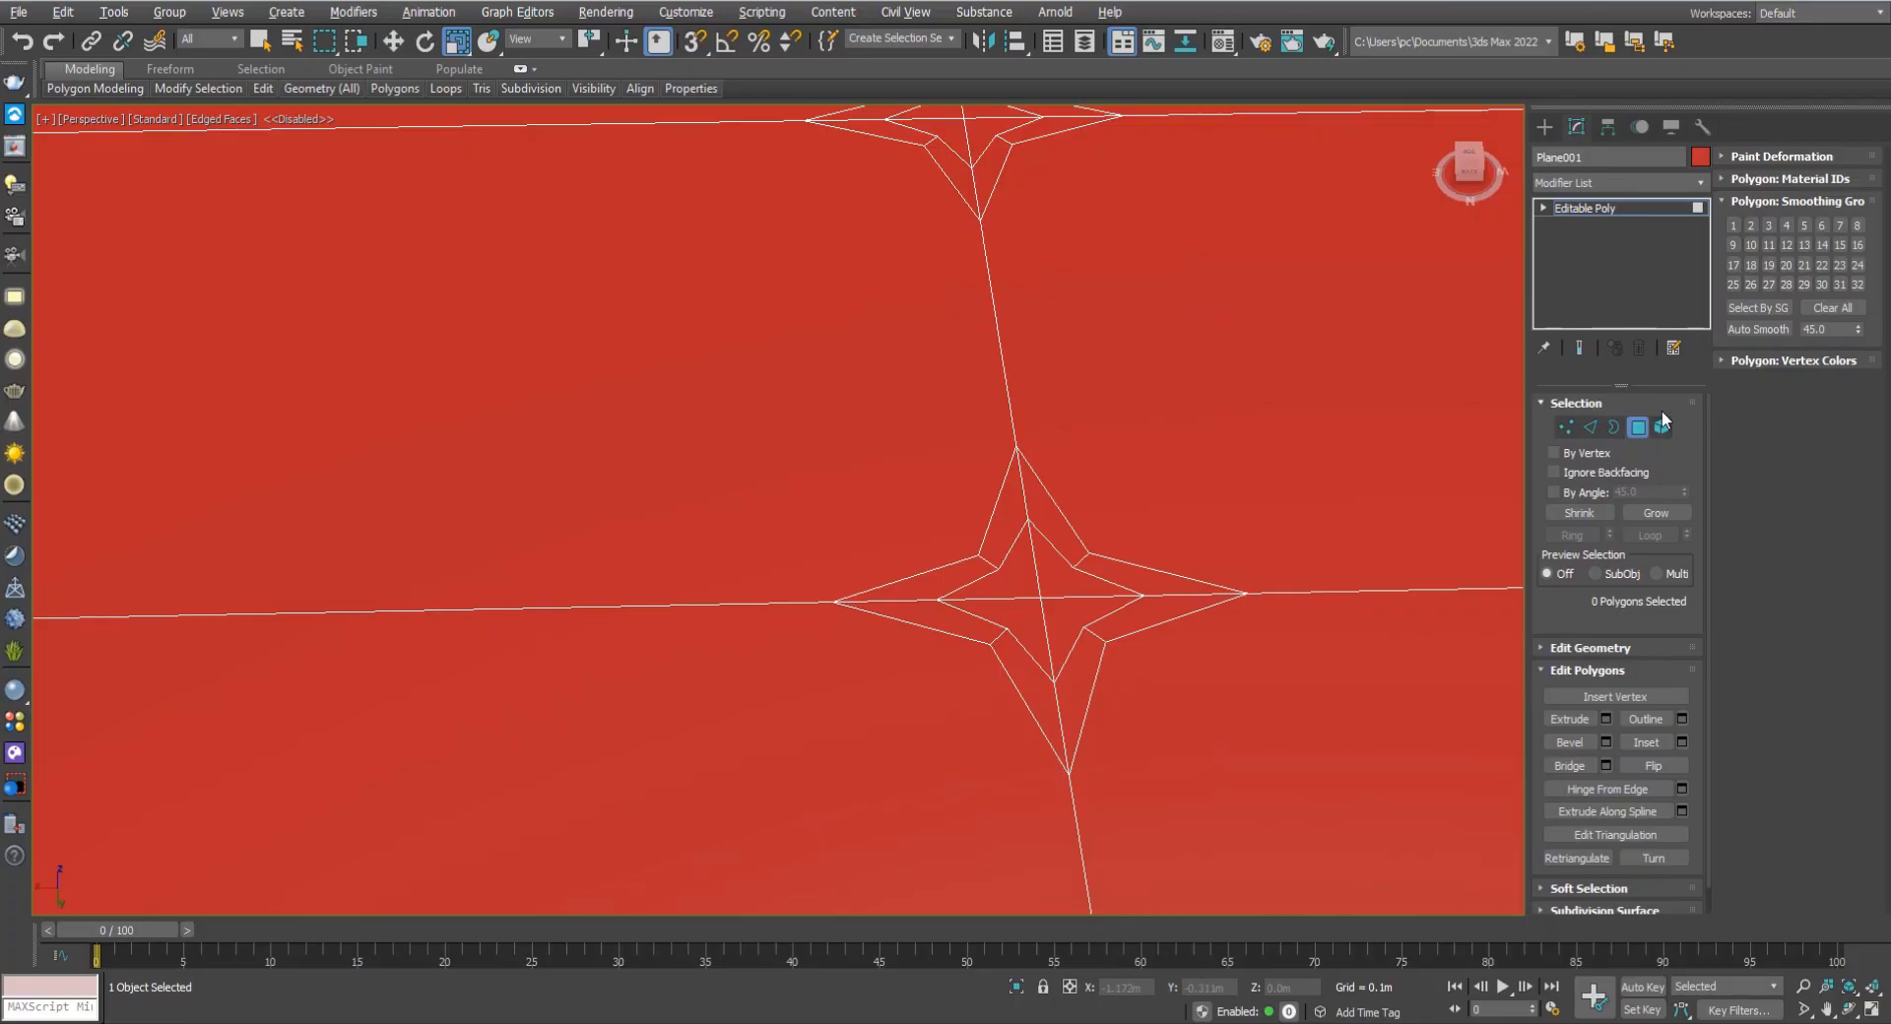
pyautogui.click(1779, 201)
pyautogui.click(1015, 630)
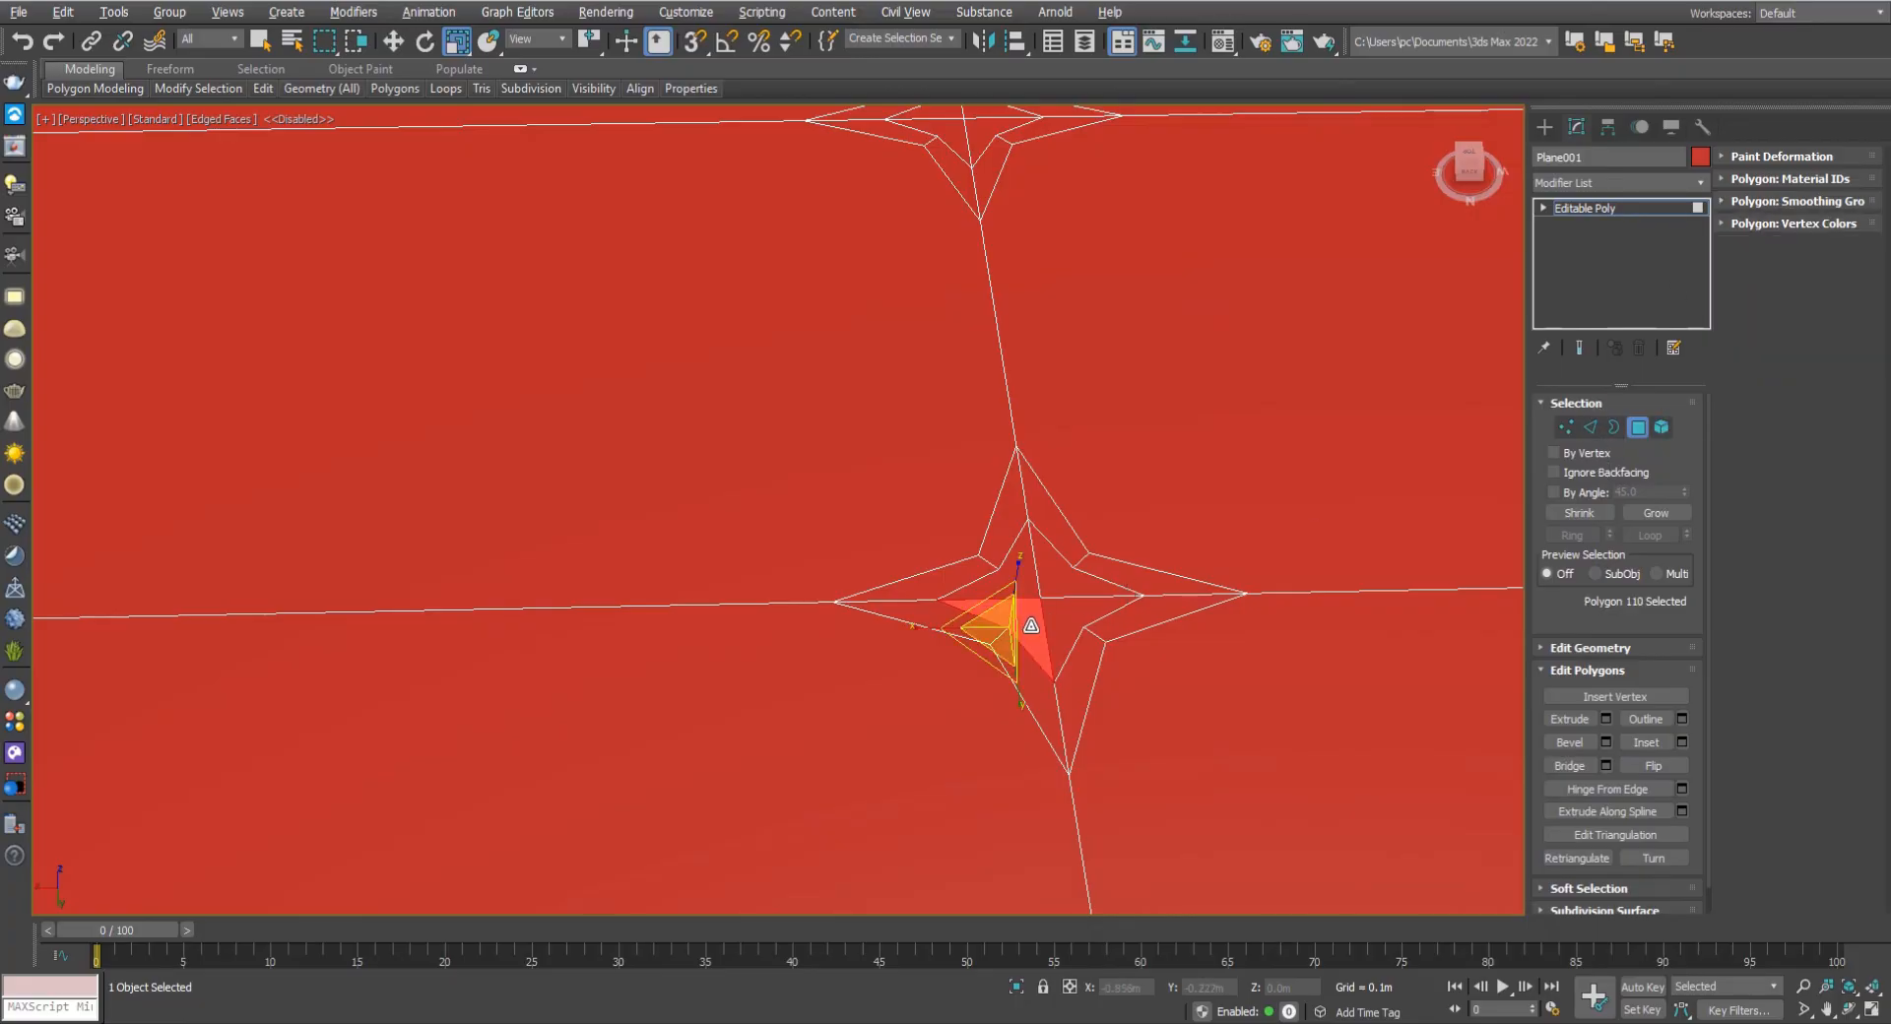
pyautogui.keyDown('ctrl'); pyautogui.click(1055, 611); pyautogui.keyUp('ctrl')
pyautogui.keyDown('ctrl'); pyautogui.click(1023, 564); pyautogui.keyUp('ctrl')
pyautogui.scroll(-3, 886, 502)
# Add the inner polygons of the other two stars in the same outer column to the selection.
pyautogui.moveTo(936, 193); pyautogui.dragTo(914, 469, button='middle')
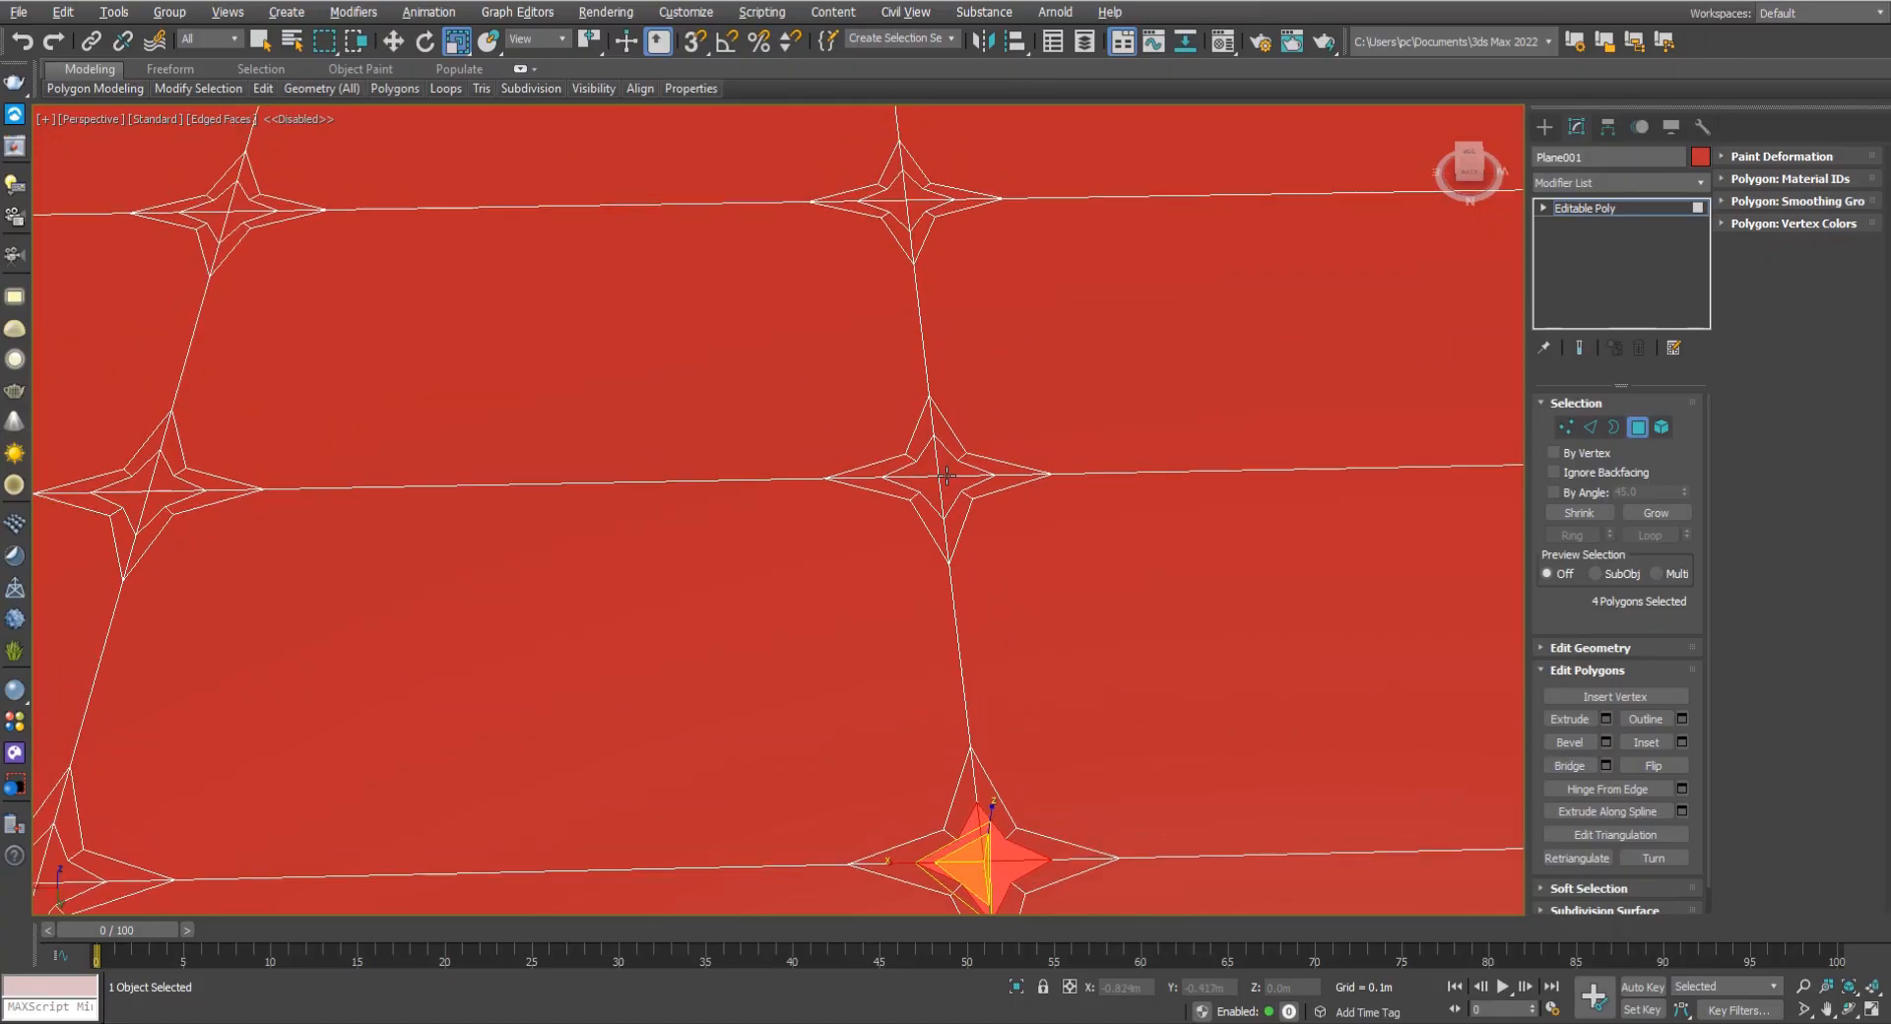
pyautogui.keyDown('ctrl'); pyautogui.click(948, 467); pyautogui.keyUp('ctrl')
pyautogui.keyDown('ctrl'); pyautogui.click(931, 486); pyautogui.keyUp('ctrl')
pyautogui.keyDown('ctrl'); pyautogui.click(967, 497); pyautogui.keyUp('ctrl')
pyautogui.keyDown('ctrl'); pyautogui.click(911, 459); pyautogui.keyUp('ctrl')
pyautogui.moveTo(919, 184); pyautogui.dragTo(924, 366, button='middle')
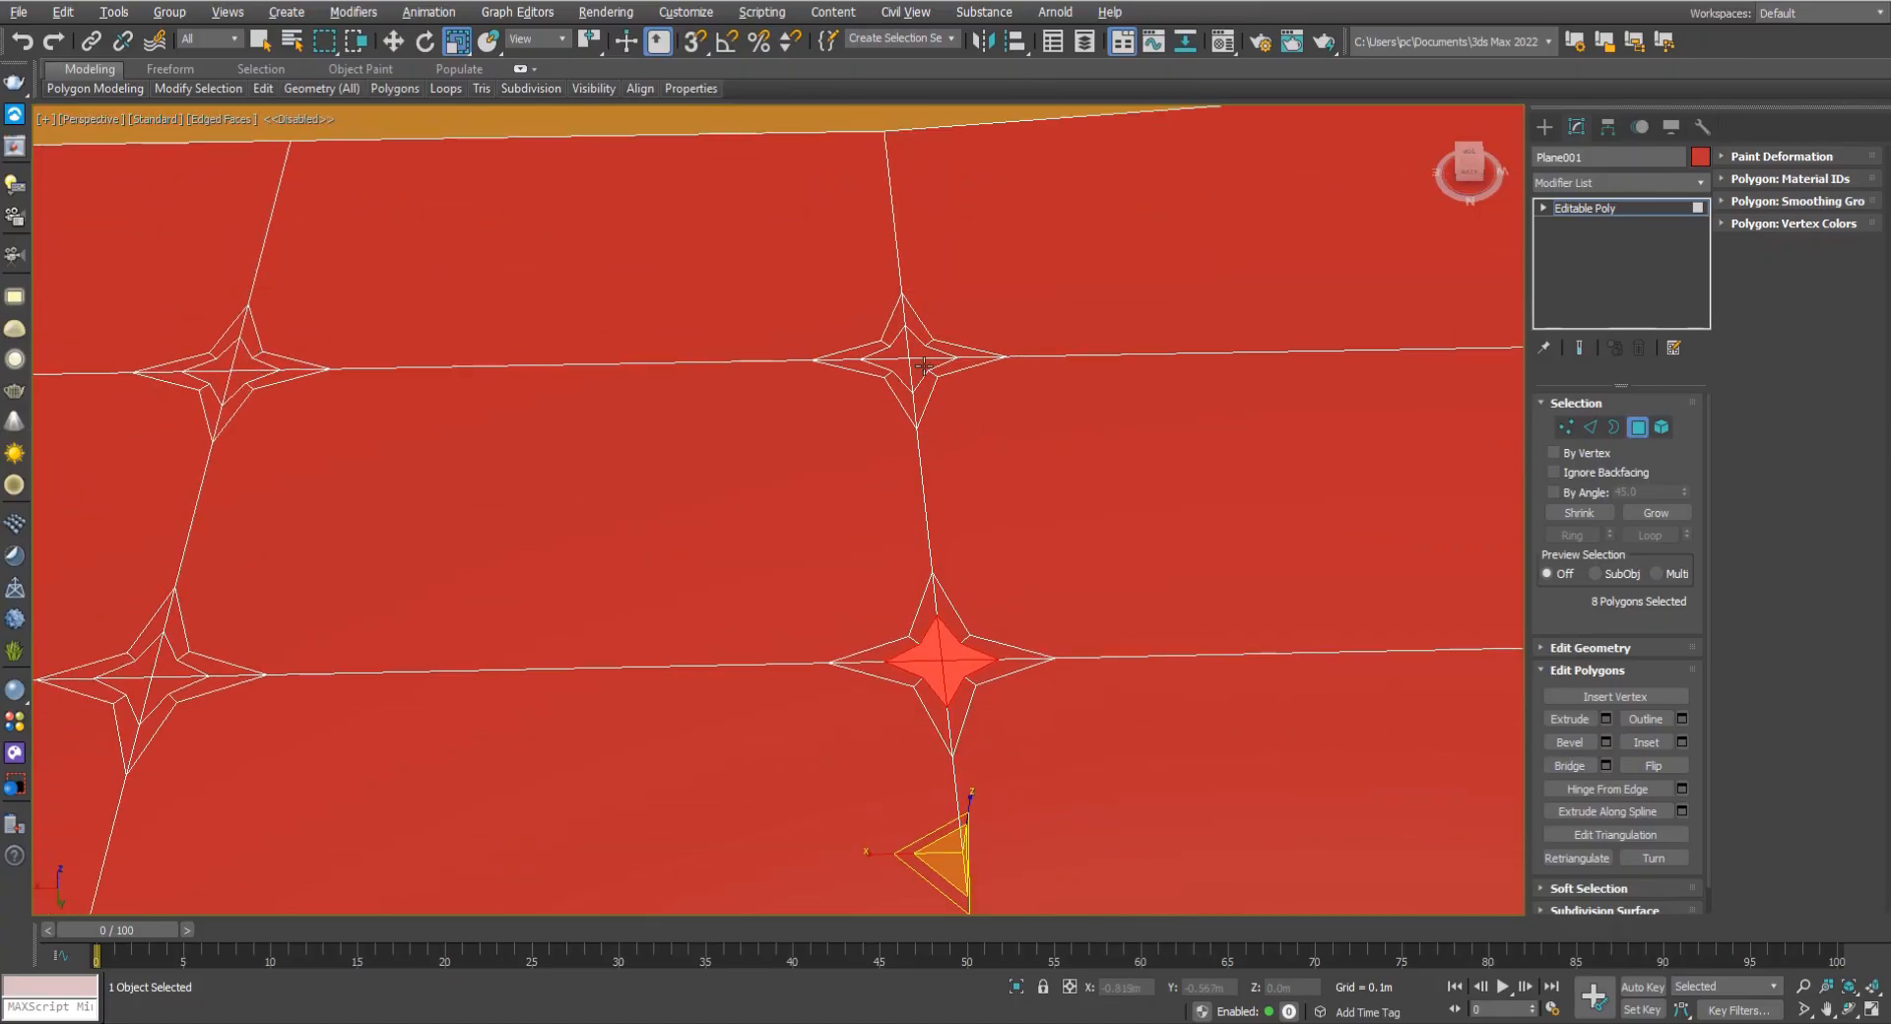
pyautogui.keyDown('ctrl'); pyautogui.moveTo(905, 352); pyautogui.dragTo(913, 365); pyautogui.keyUp('ctrl')
pyautogui.moveTo(659, 519); pyautogui.dragTo(970, 499, button='middle')
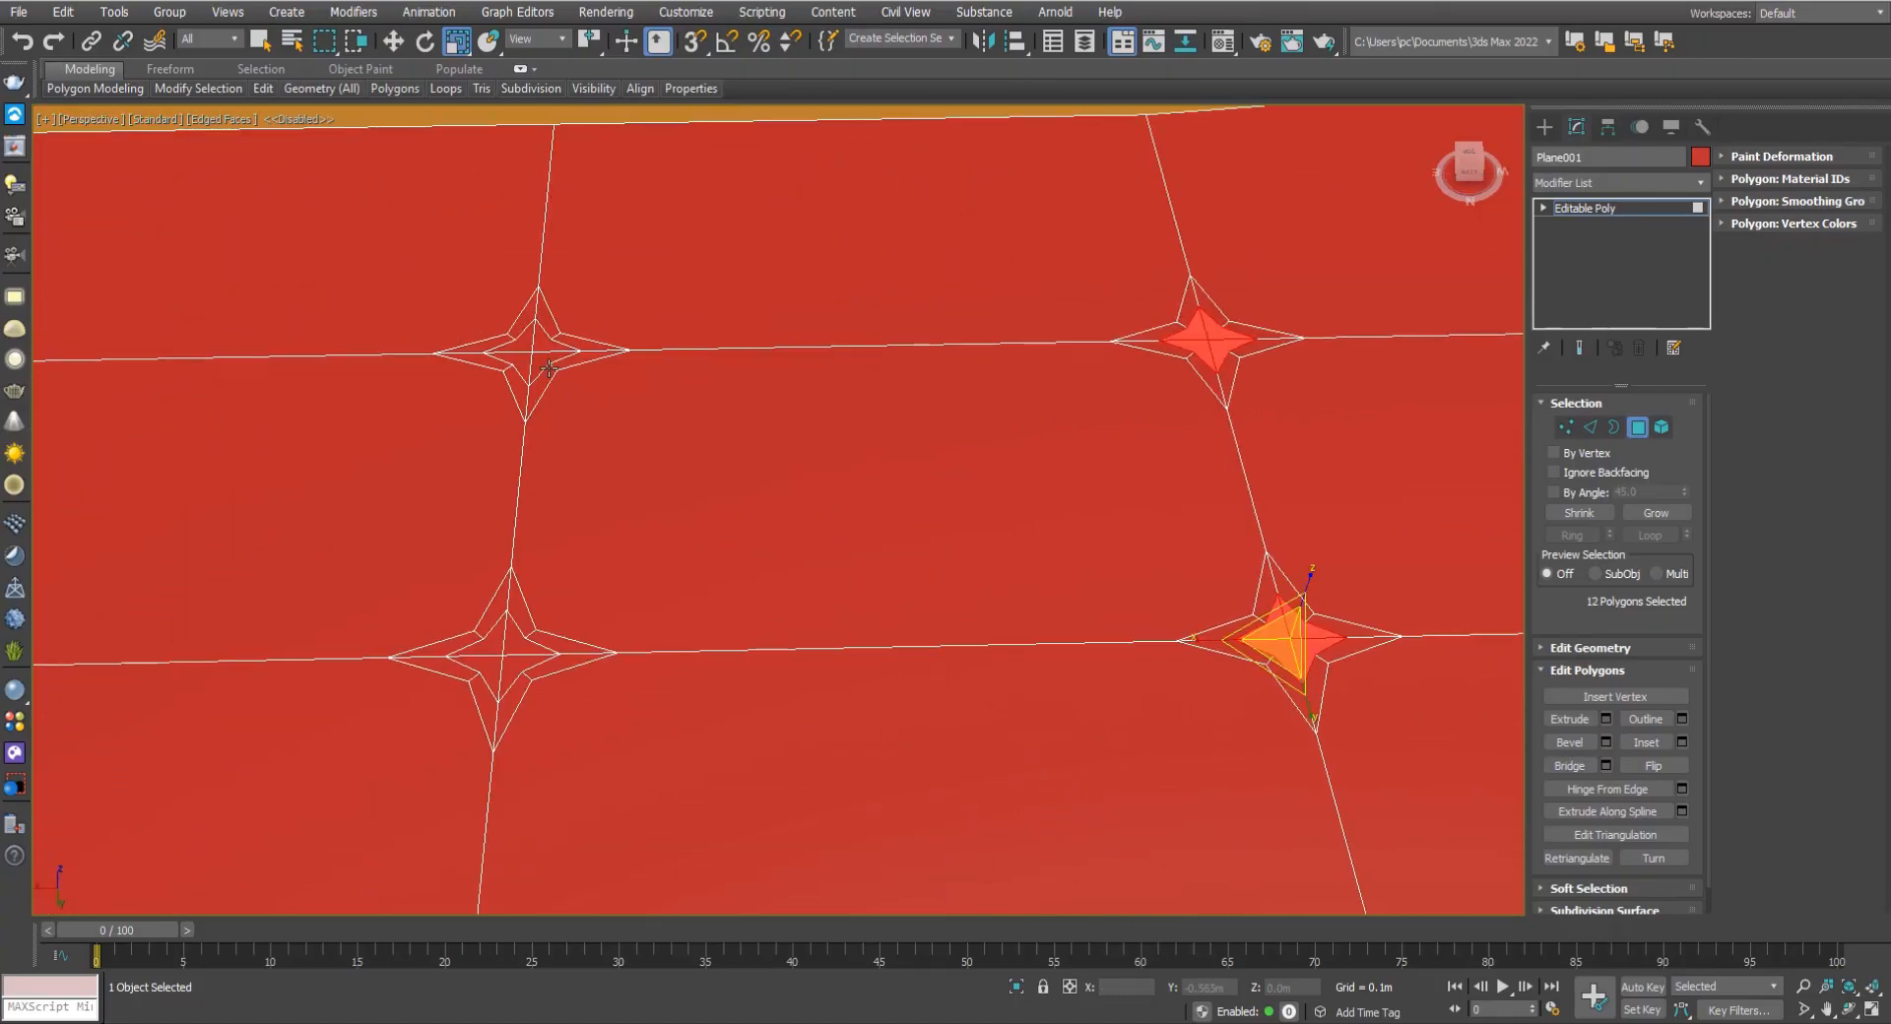
# Add the inner polygons of the three stars in the middle column to the selection.
pyautogui.keyDown('ctrl'); pyautogui.moveTo(533, 359); pyautogui.dragTo(537, 361); pyautogui.keyUp('ctrl')
pyautogui.hotkey('ctrl', 'z')
pyautogui.hotkey('ctrl', 'z')
pyautogui.moveTo(640, 478); pyautogui.dragTo(646, 470, button='middle')
pyautogui.scroll(-3, 646, 470)
pyautogui.scroll(6, 642, 517)
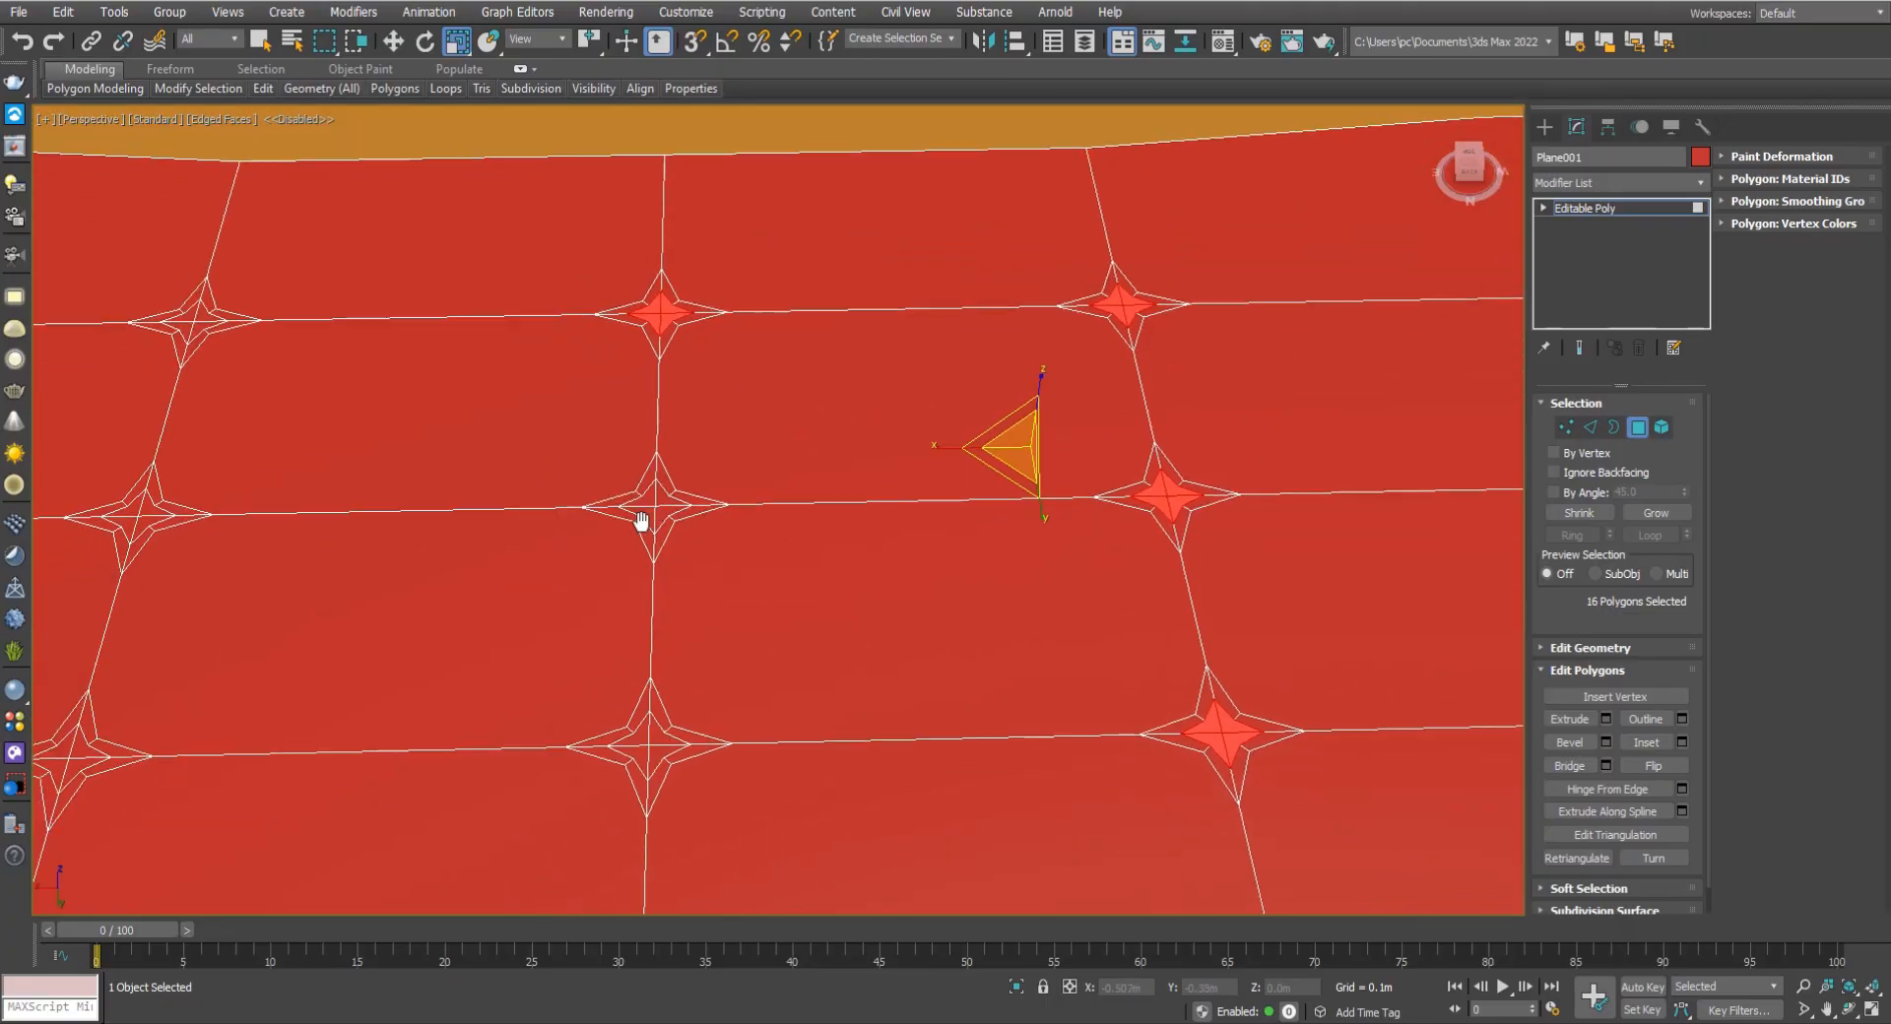
pyautogui.keyDown('ctrl'); pyautogui.moveTo(642, 476); pyautogui.dragTo(640, 473); pyautogui.keyUp('ctrl')
pyautogui.moveTo(691, 578); pyautogui.dragTo(738, 406, button='middle')
pyautogui.scroll(-3, 738, 407)
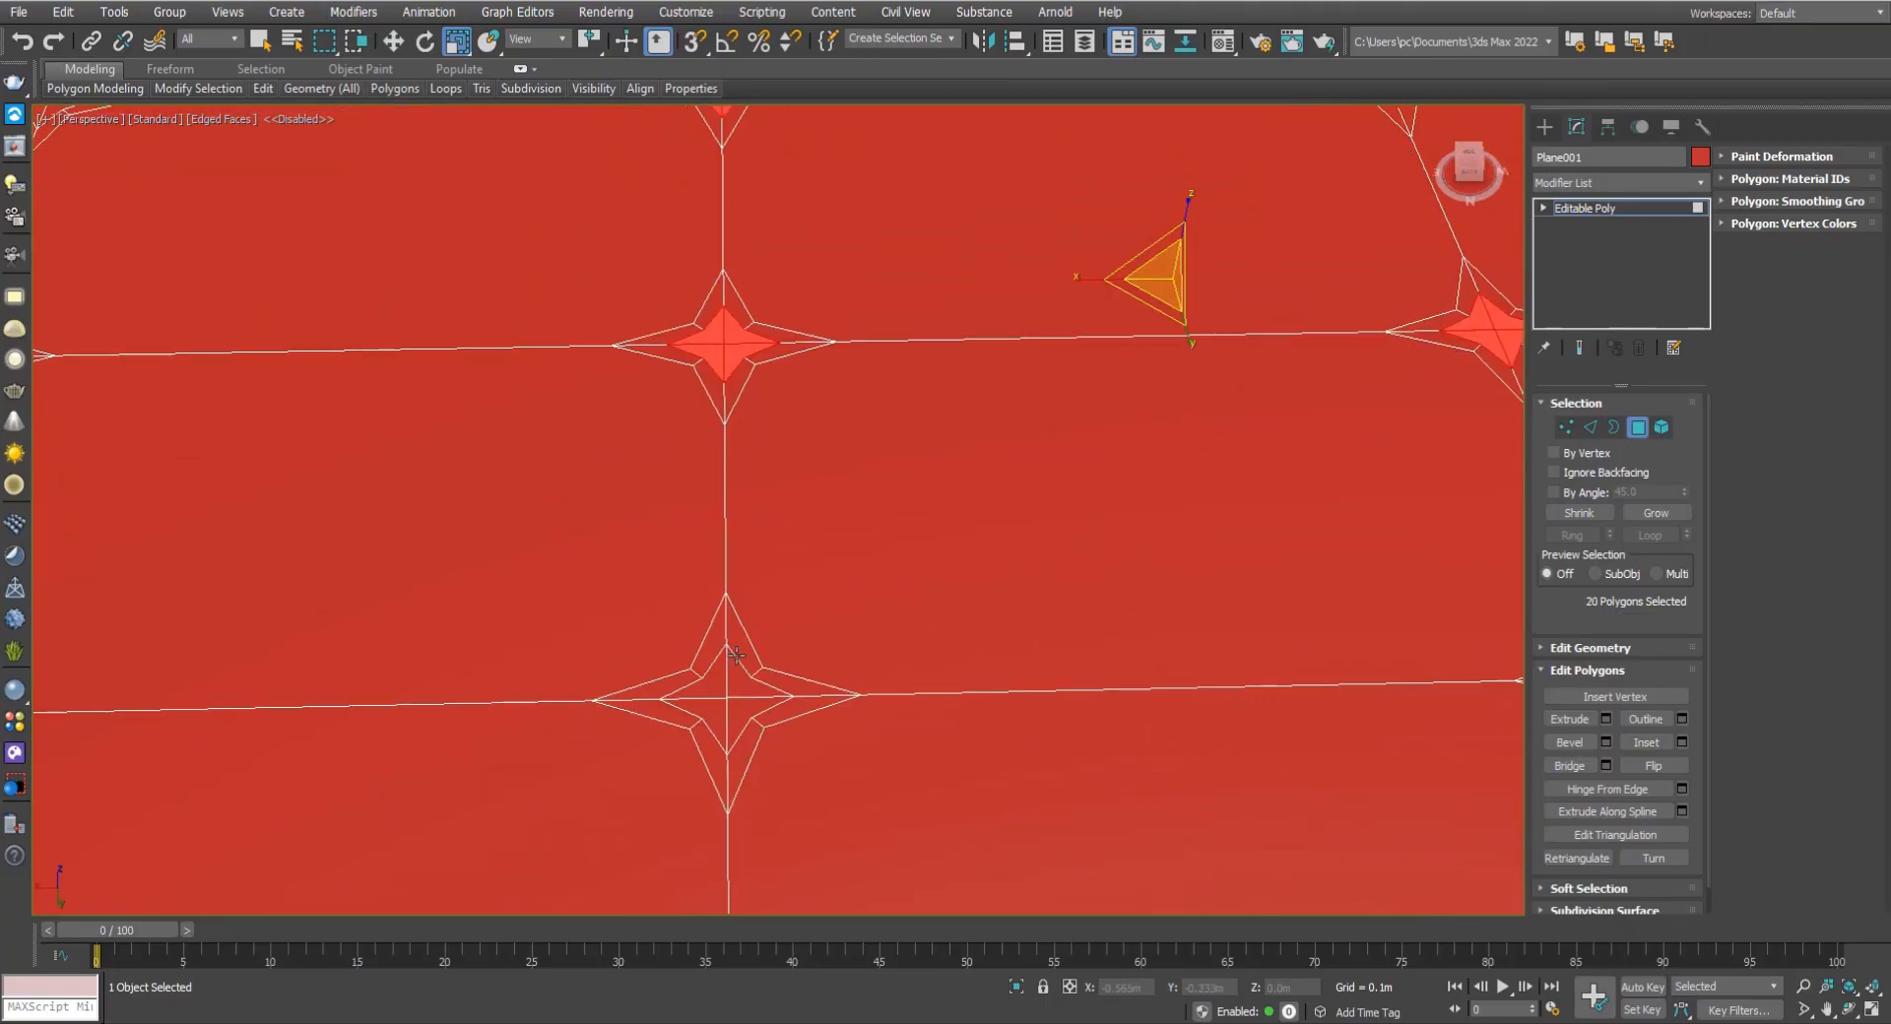
pyautogui.keyDown('ctrl'); pyautogui.moveTo(733, 718); pyautogui.dragTo(719, 688); pyautogui.keyUp('ctrl')
# Add the inner polygons of the last column's three stars to the selection and delete all selected polygons to cut star-shaped holes.
pyautogui.moveTo(781, 699); pyautogui.dragTo(1302, 664, button='middle')
pyautogui.scroll(-3, 1302, 665)
pyautogui.scroll(2, 849, 667)
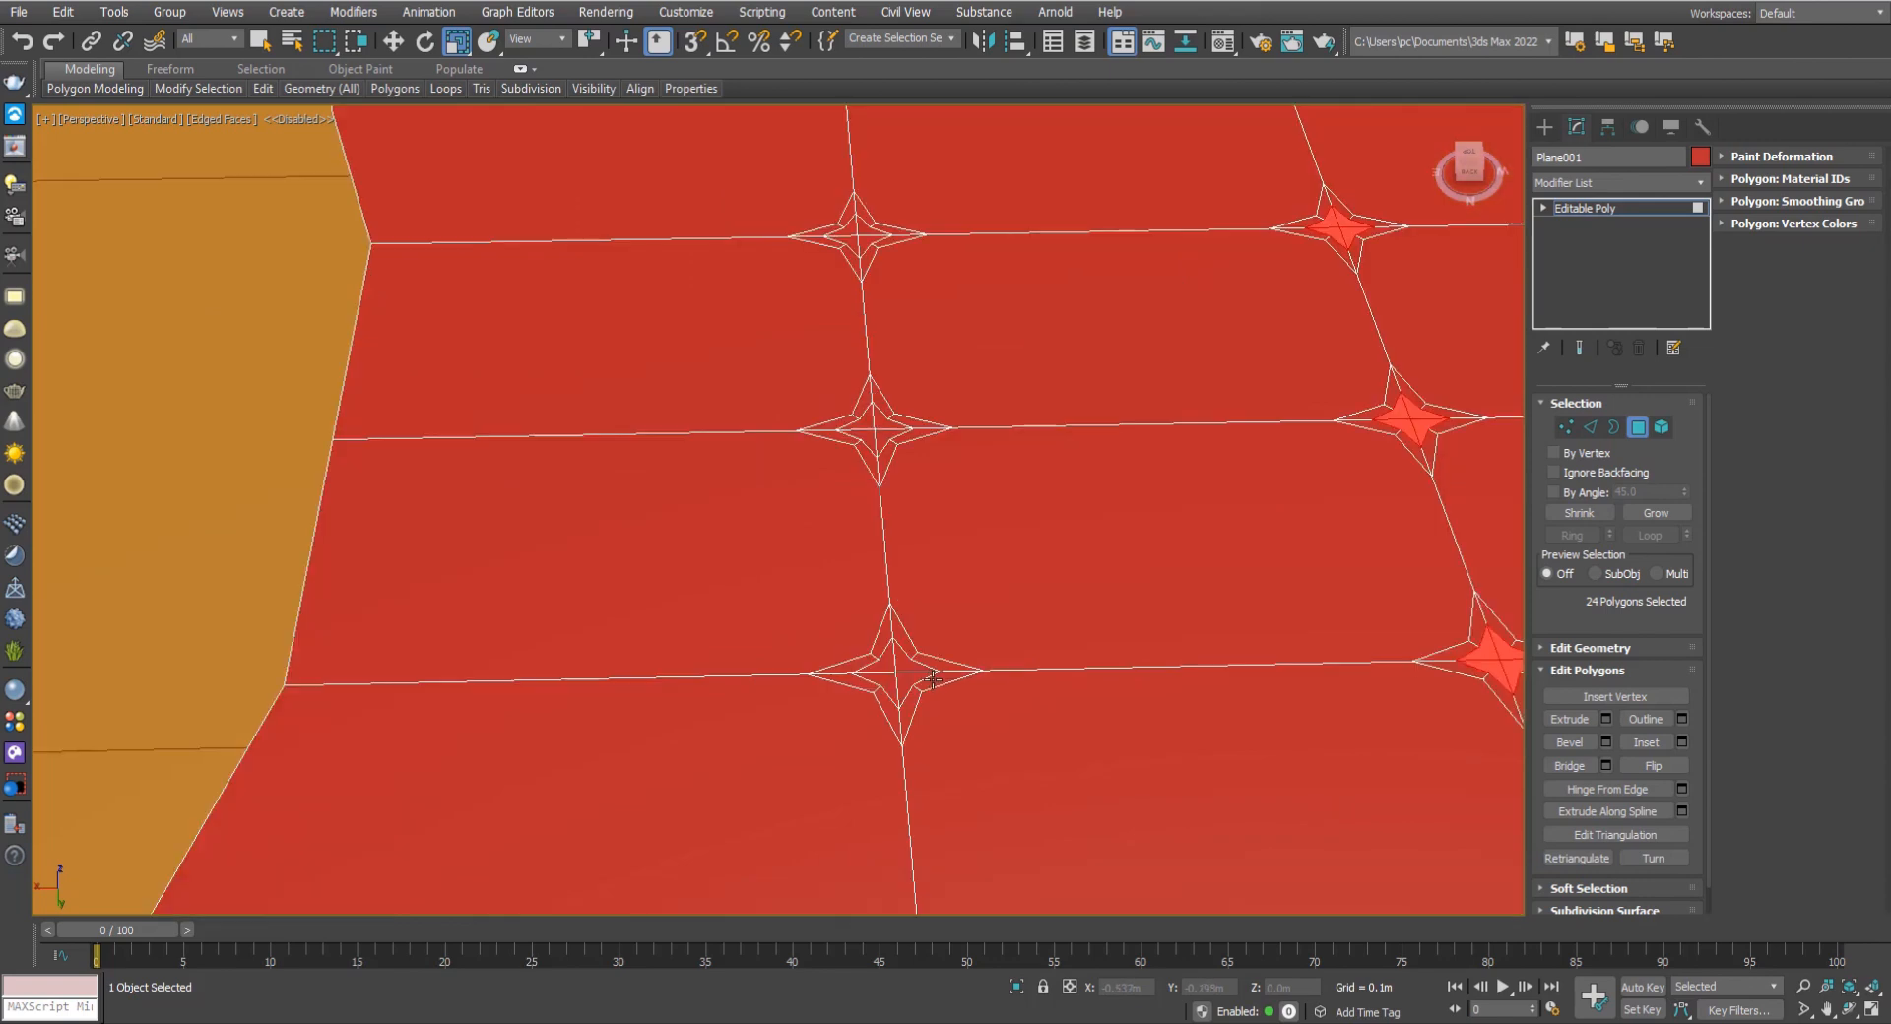
pyautogui.keyDown('ctrl'); pyautogui.click(897, 676); pyautogui.keyUp('ctrl')
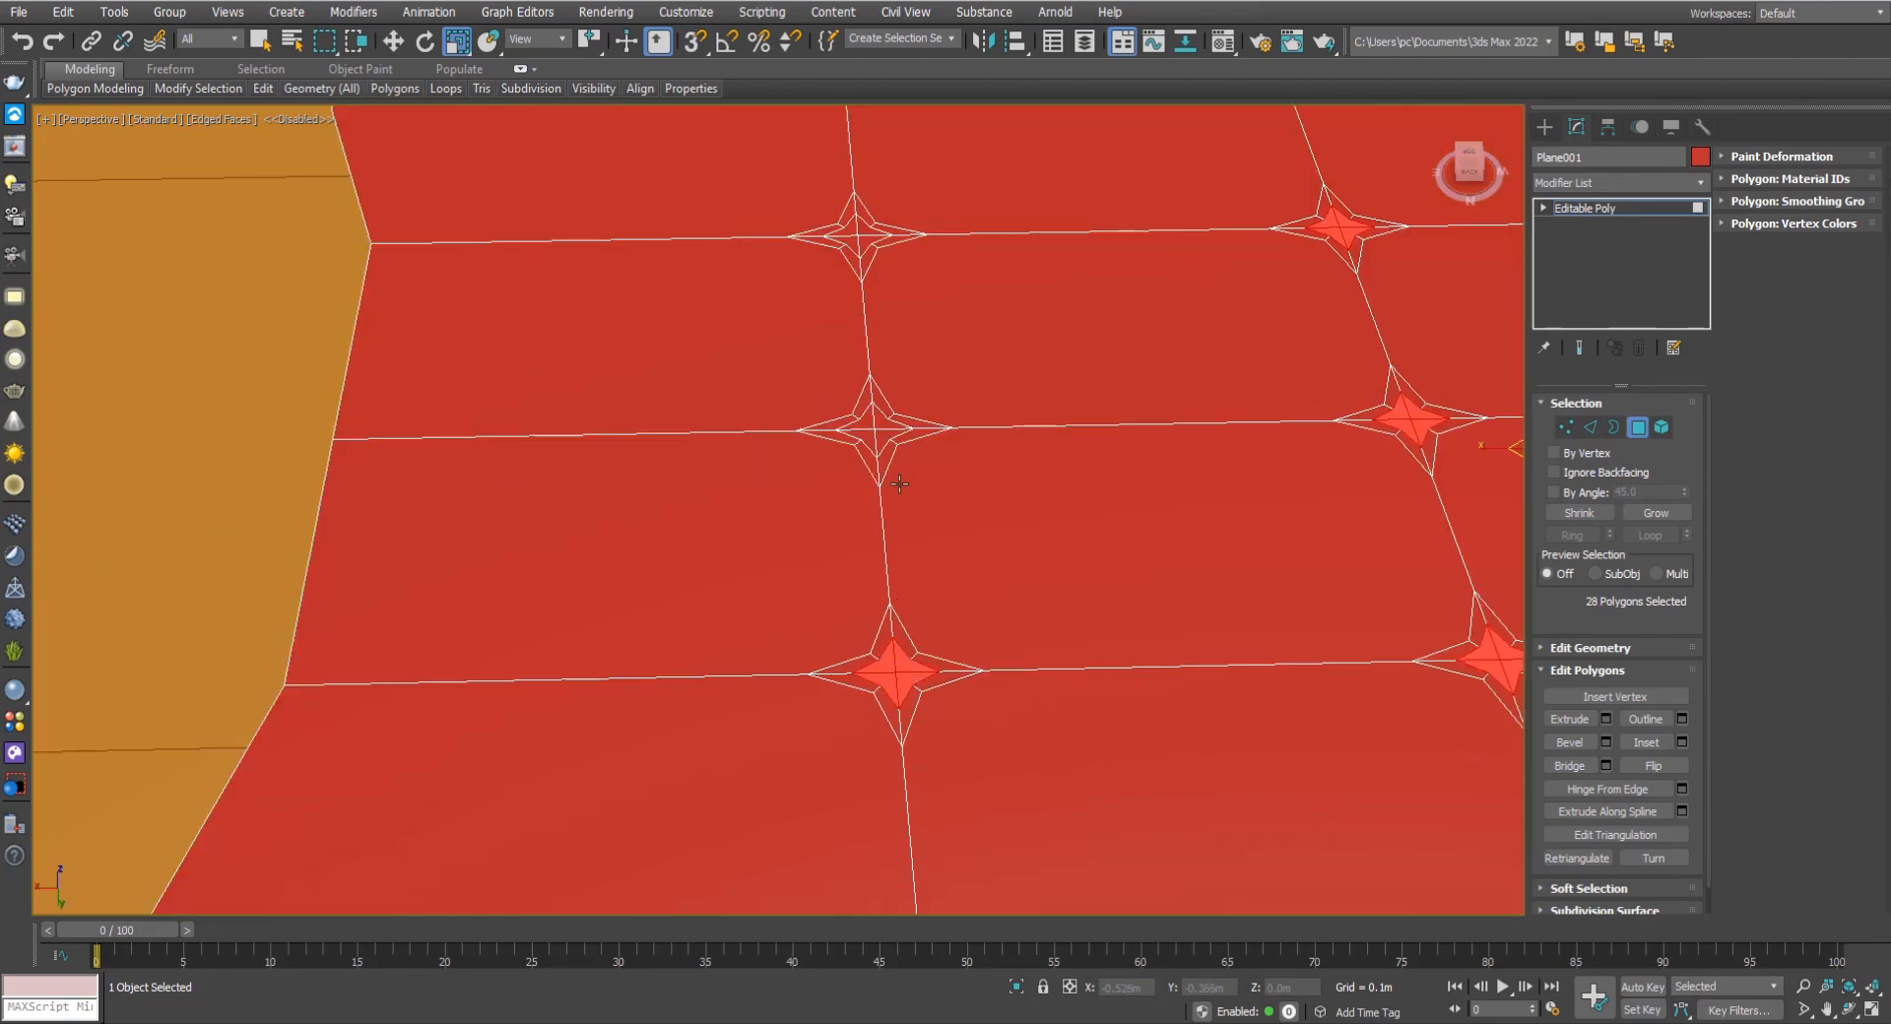
pyautogui.keyDown('ctrl'); pyautogui.click(878, 436); pyautogui.keyUp('ctrl')
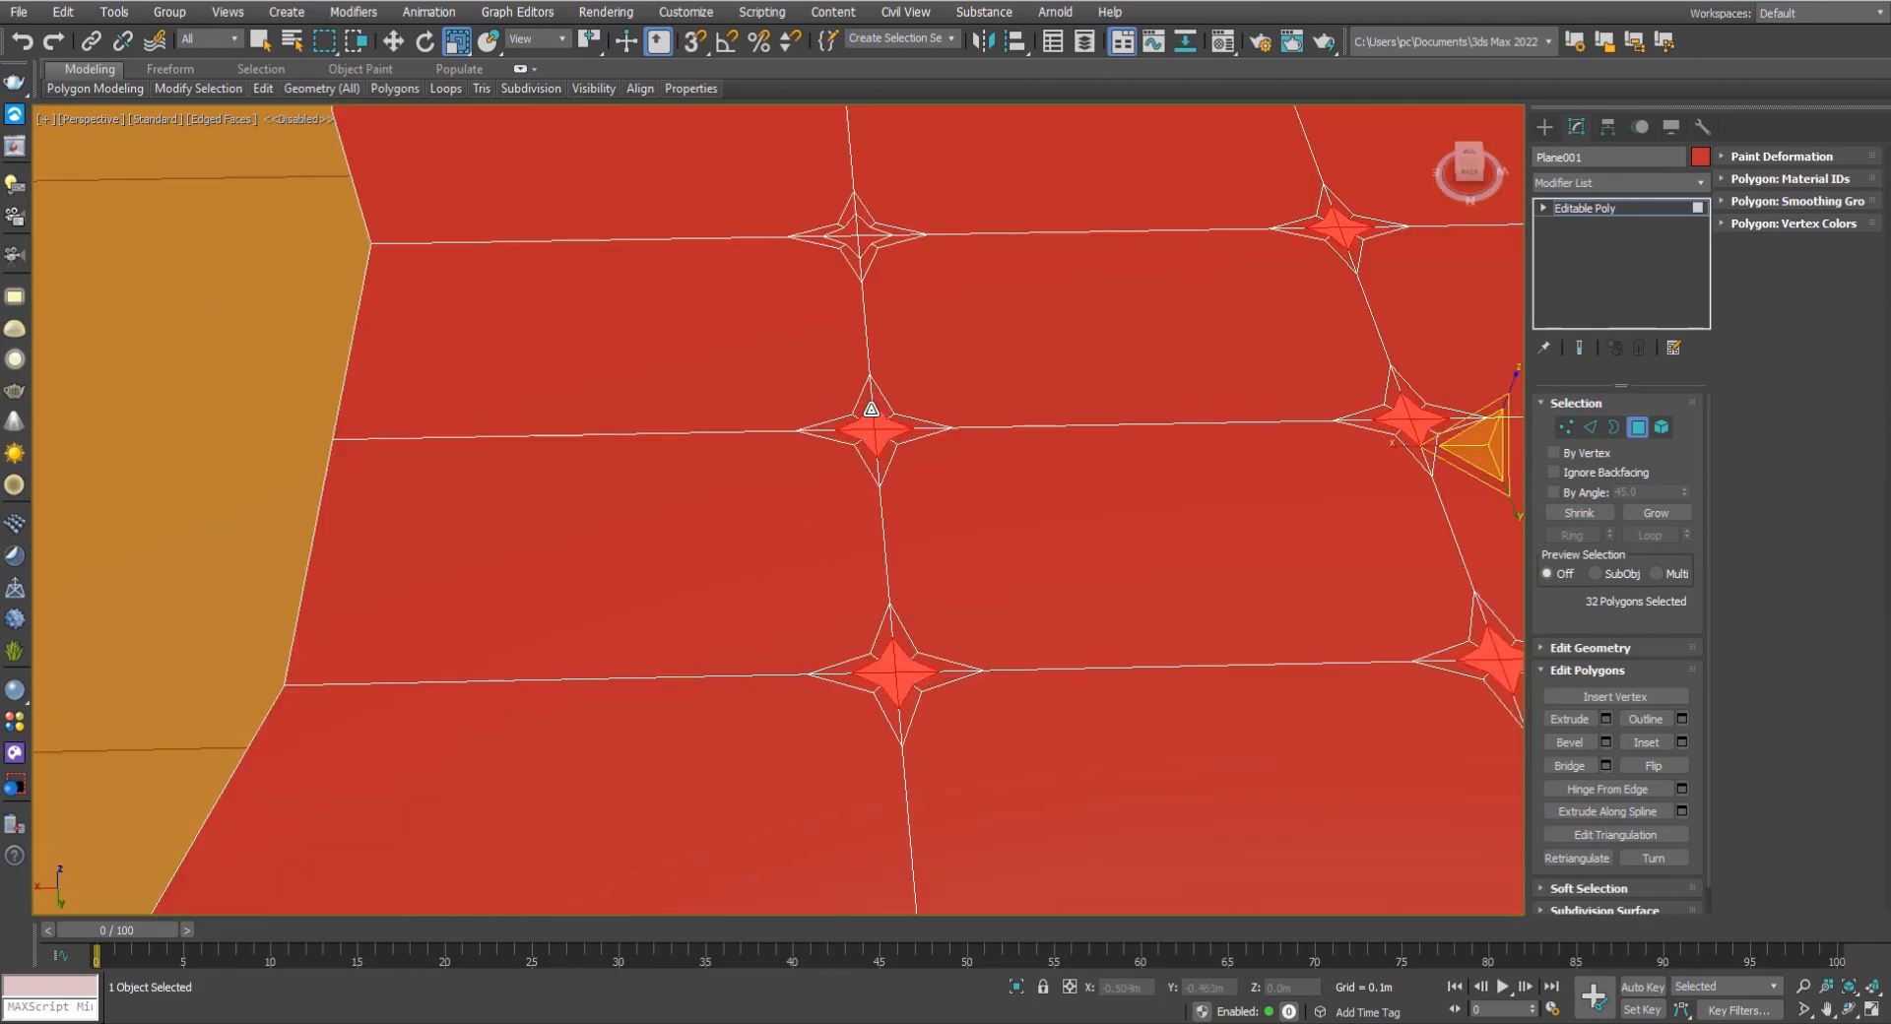
pyautogui.keyDown('ctrl'); pyautogui.click(855, 237); pyautogui.keyUp('ctrl')
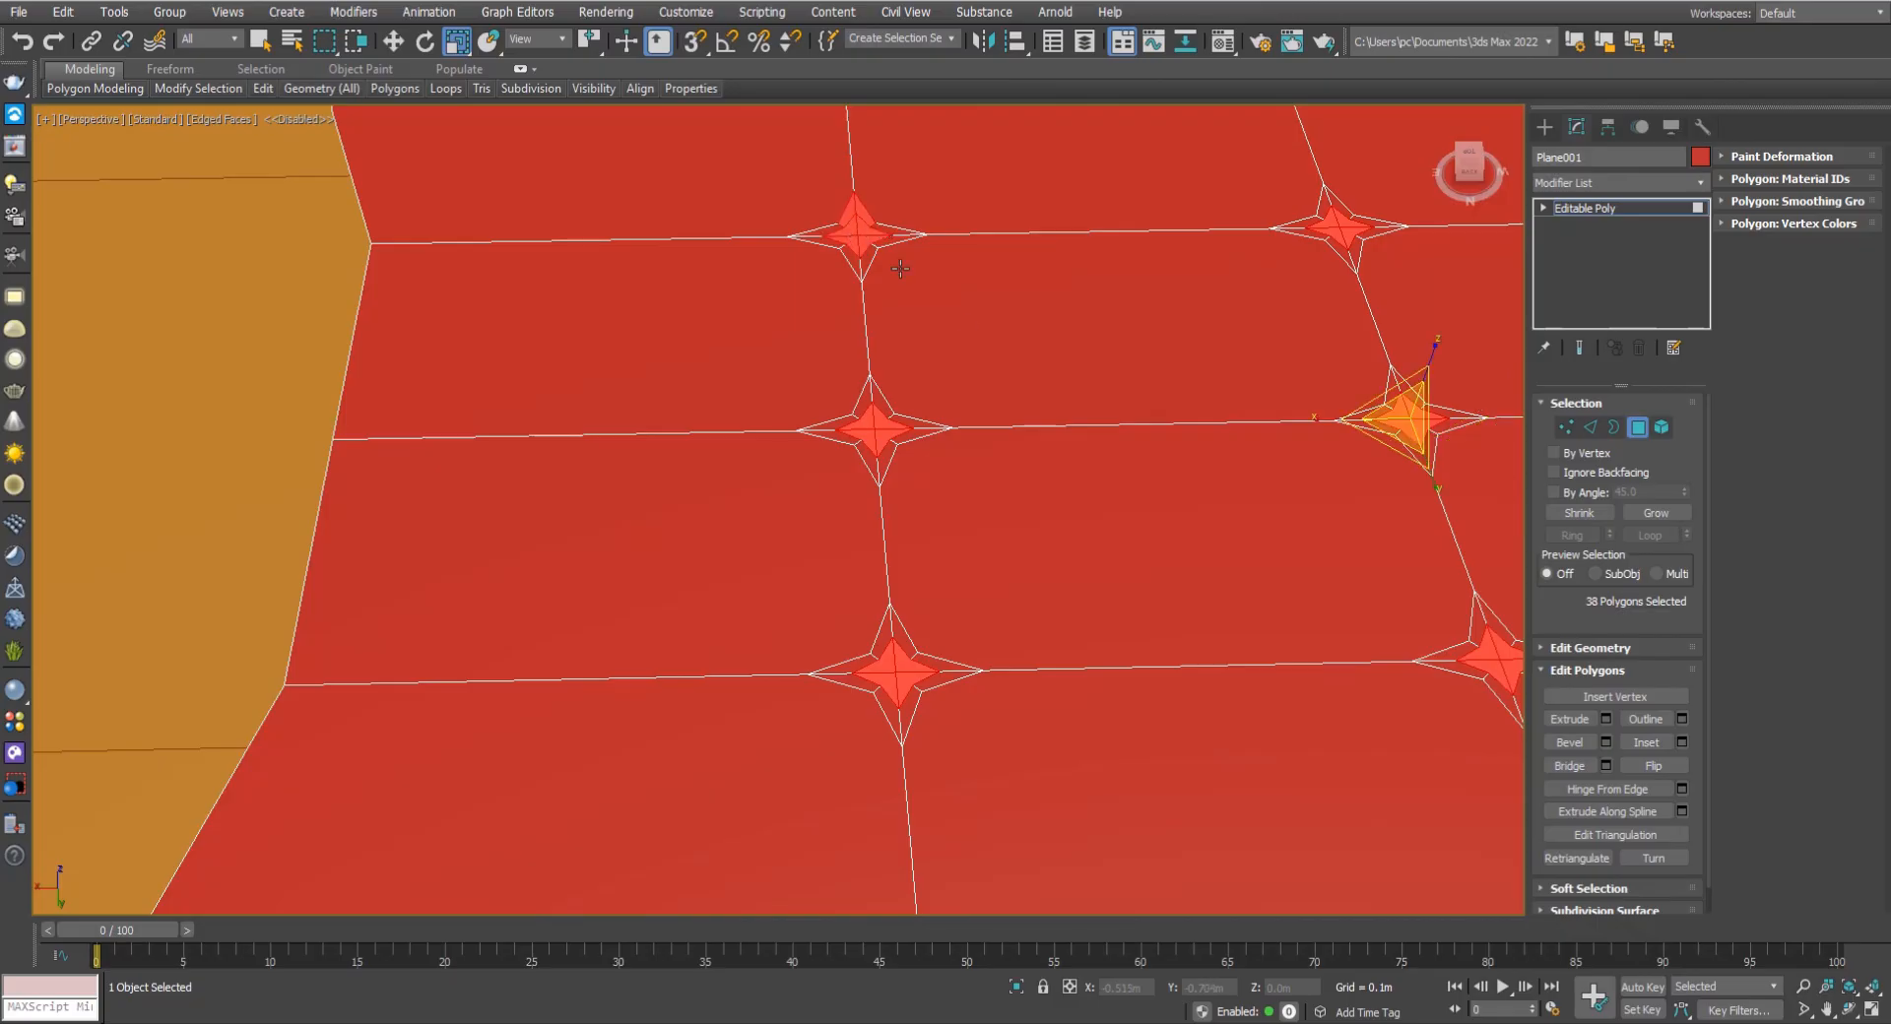
pyautogui.scroll(2, 873, 236)
pyautogui.scroll(-6, 865, 261)
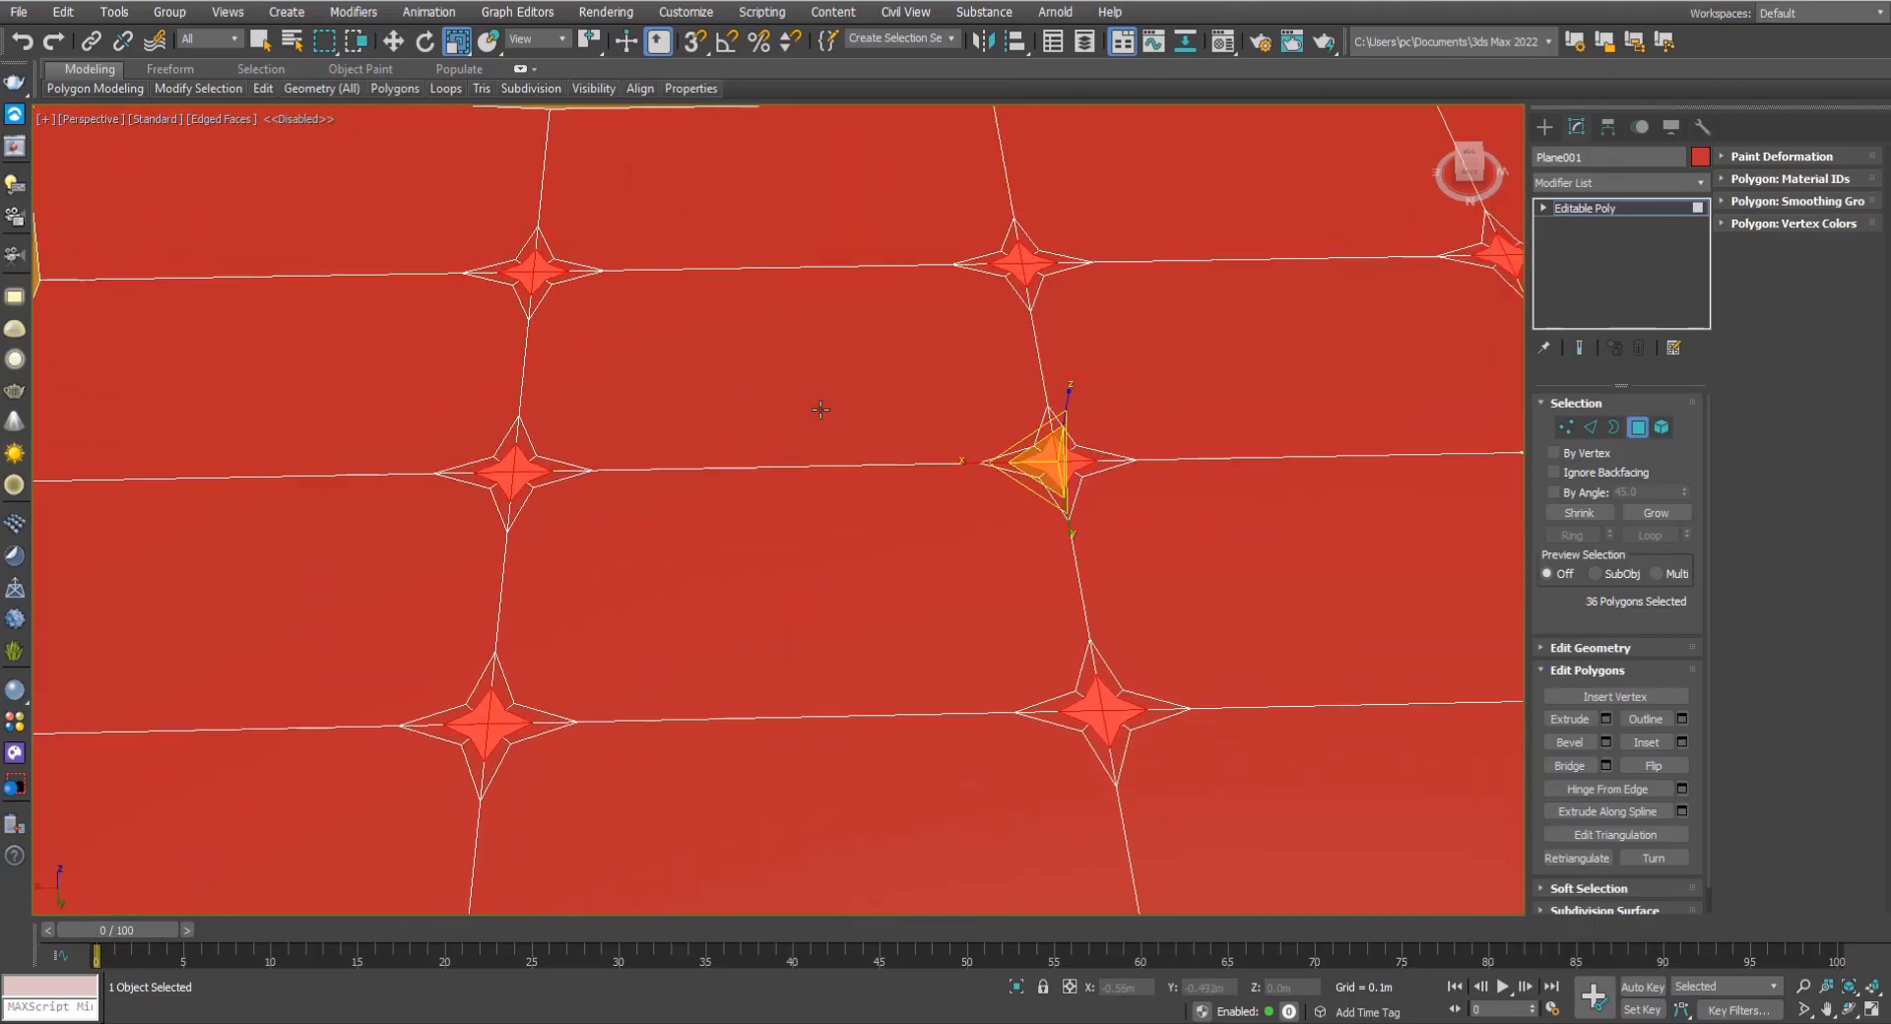
pyautogui.press('Delete')
pyautogui.scroll(-3, 1159, 537)
pyautogui.keyDown('alt'); pyautogui.moveTo(1158, 537); pyautogui.dragTo(882, 590, button='middle'); pyautogui.keyUp('alt')
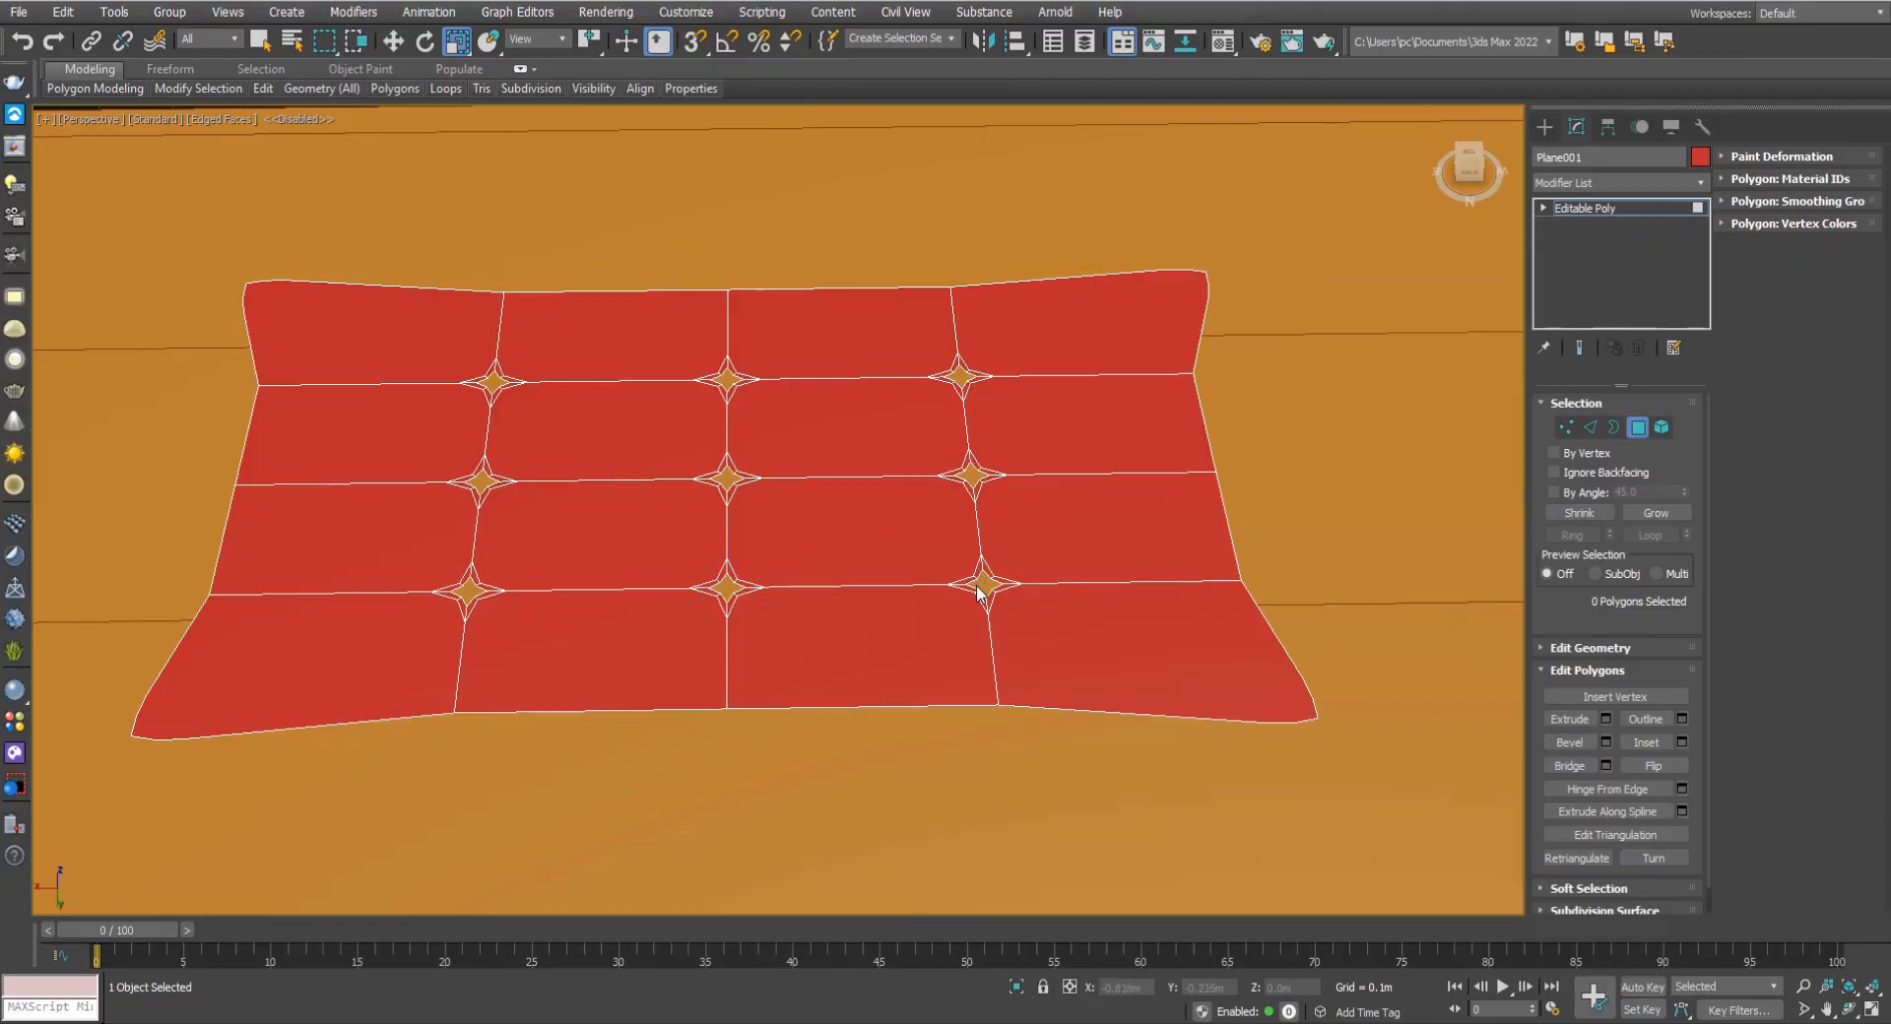
# Select all polygons of the red tabletop plane around the star-shaped holes.
pyautogui.scroll(-5, 1089, 517)
pyautogui.moveTo(980, 594); pyautogui.dragTo(1481, 498, button='middle')
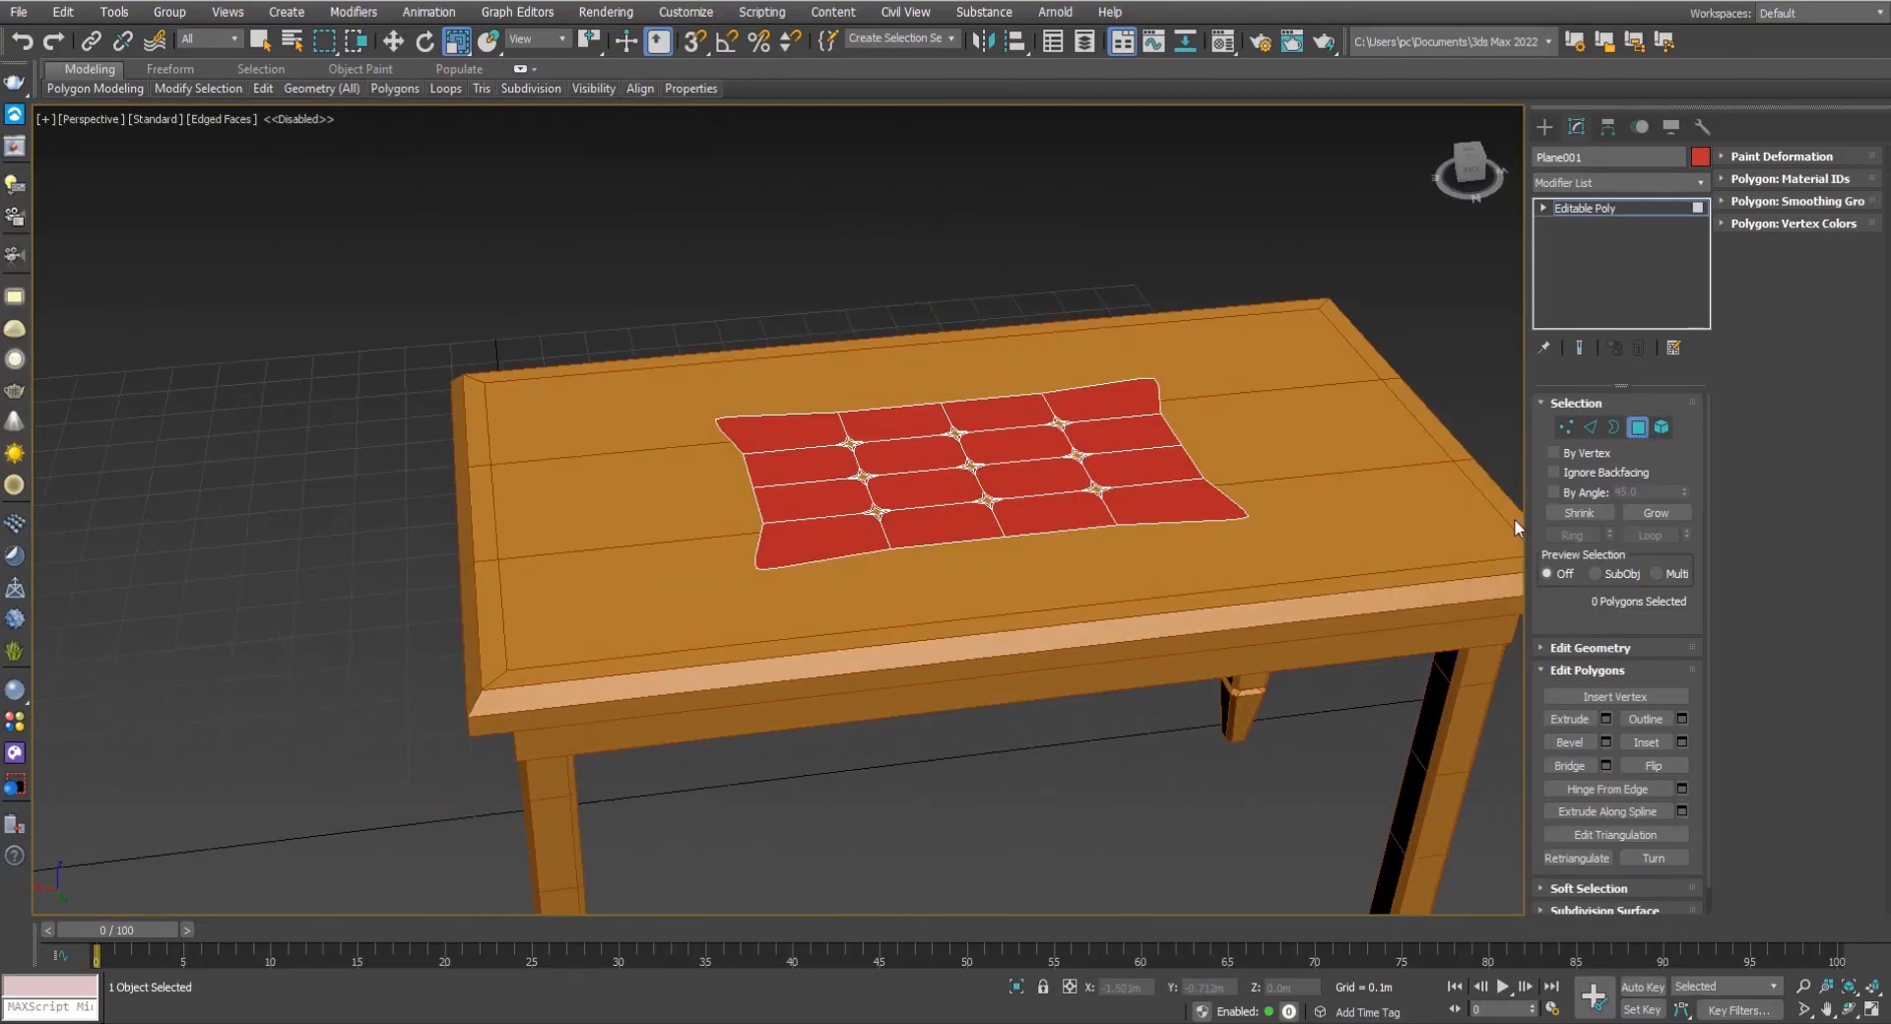
pyautogui.scroll(3, 1201, 468)
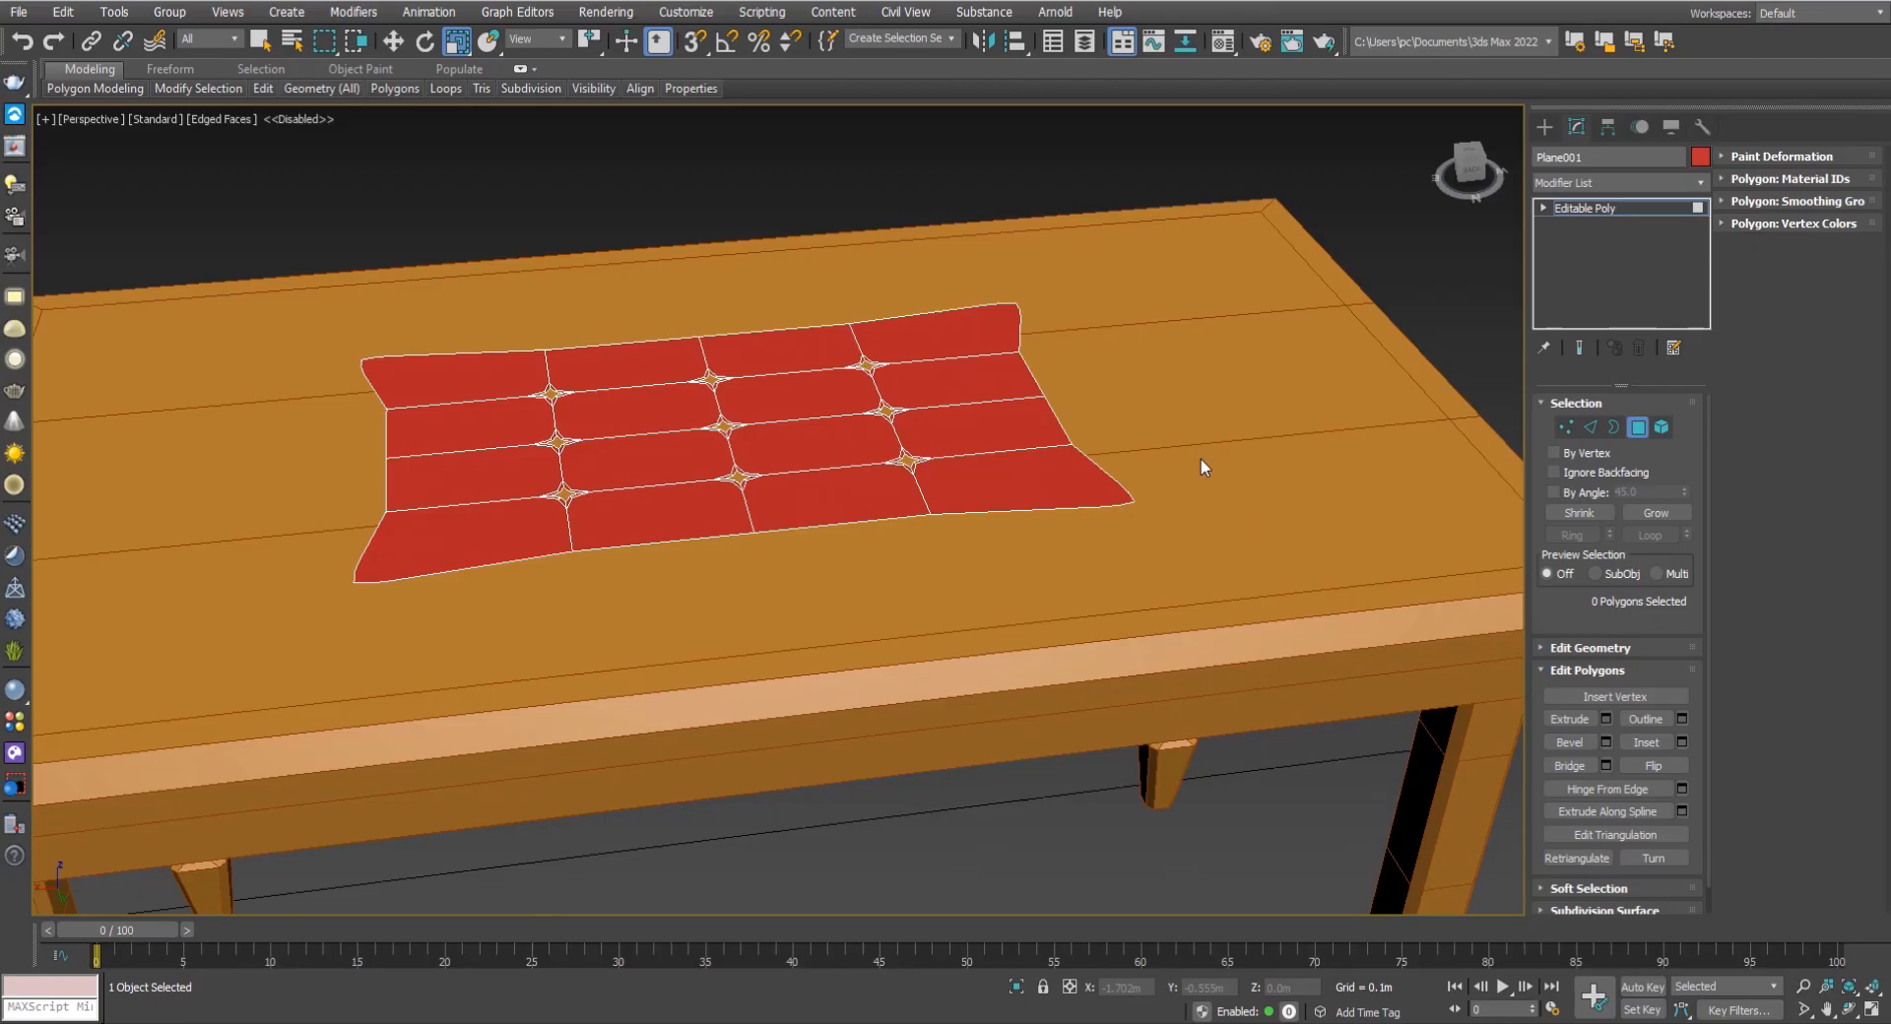
pyautogui.click(937, 452)
pyautogui.moveTo(215, 264); pyautogui.dragTo(217, 262)
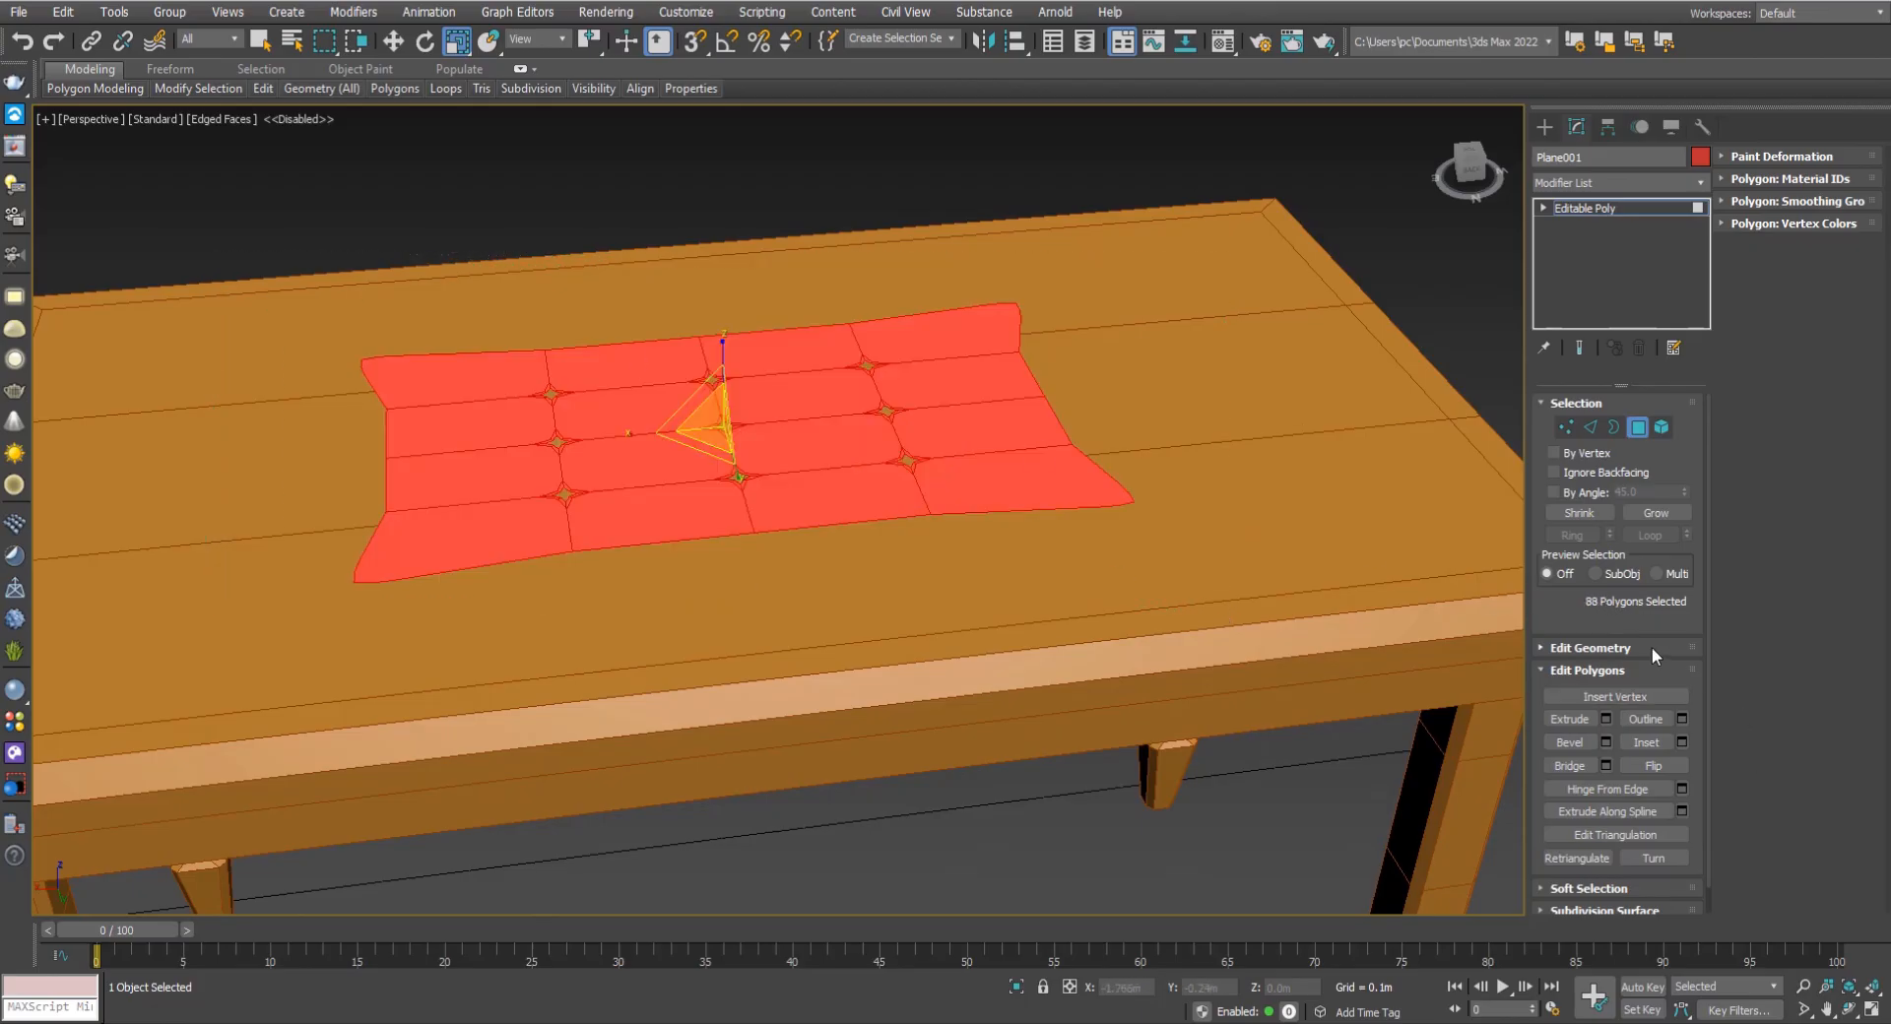
# Extrude the selected polygons of the red plane by a height of 0.001 m to give it thickness.
pyautogui.scroll(-1, 1643, 575)
pyautogui.scroll(5, 1045, 480)
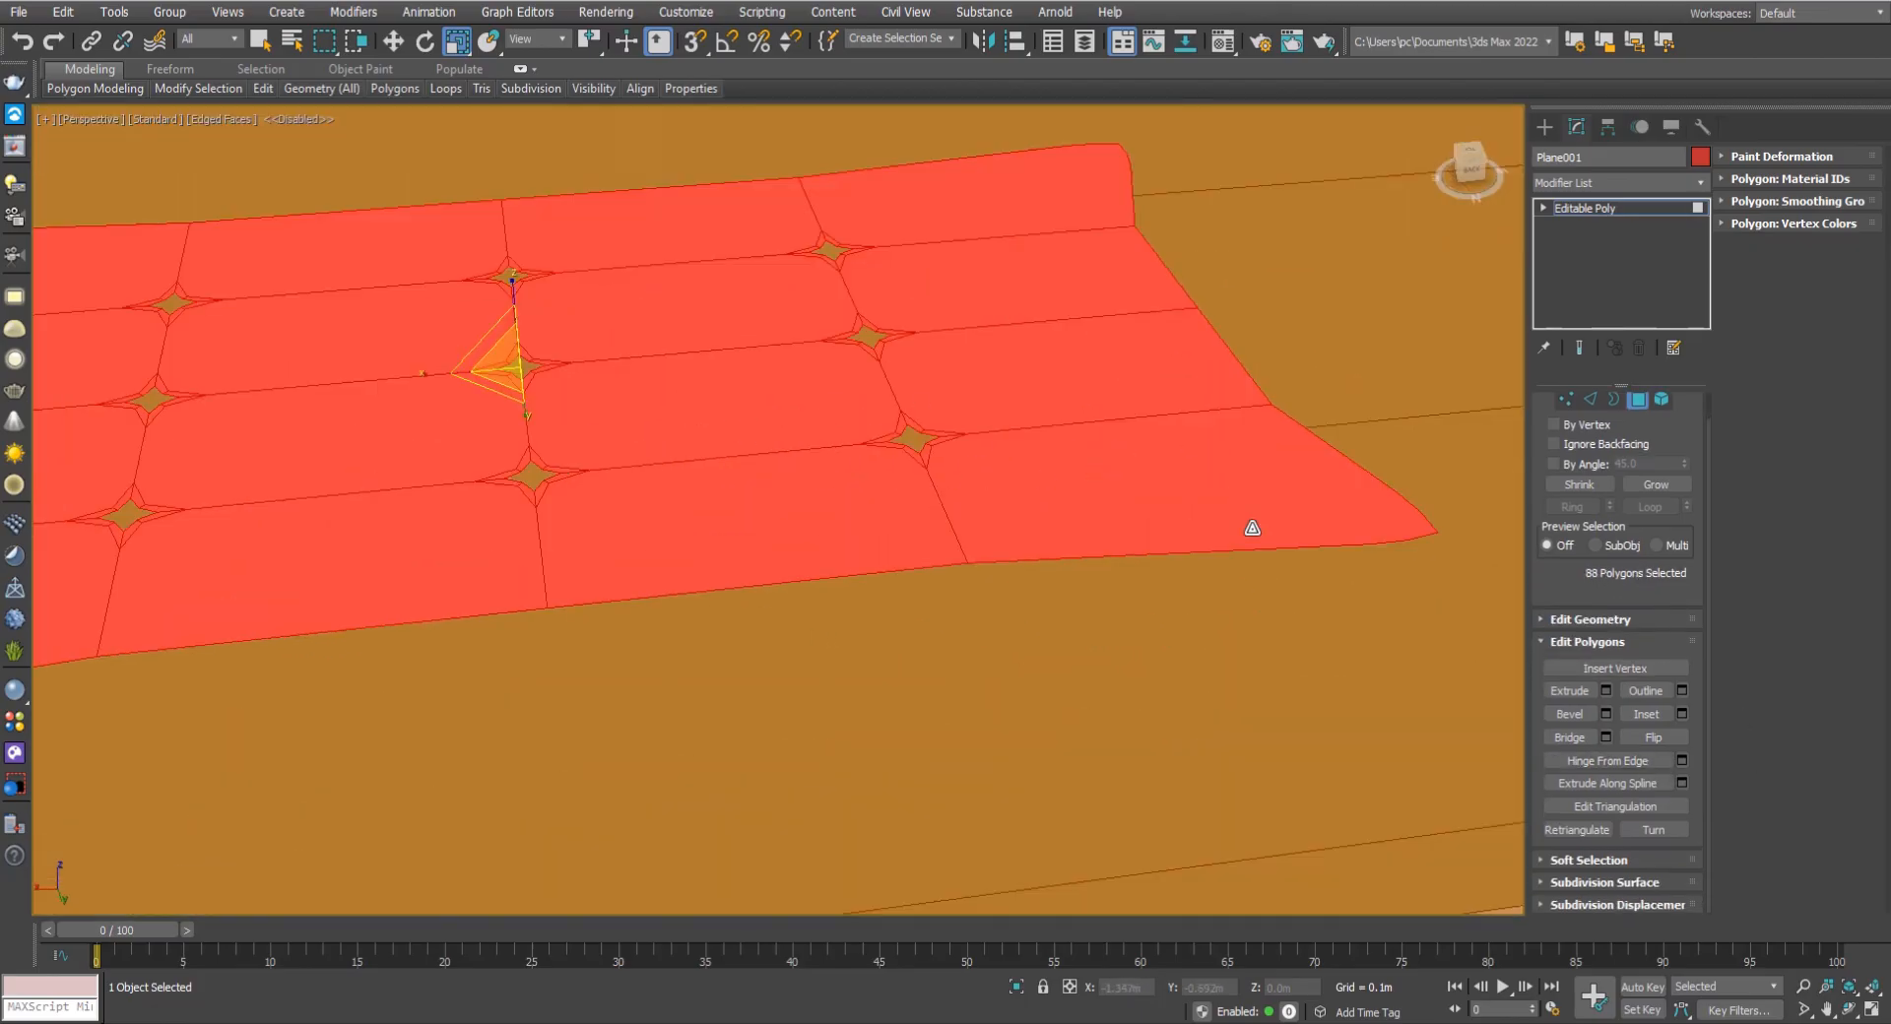
pyautogui.scroll(5, 1399, 559)
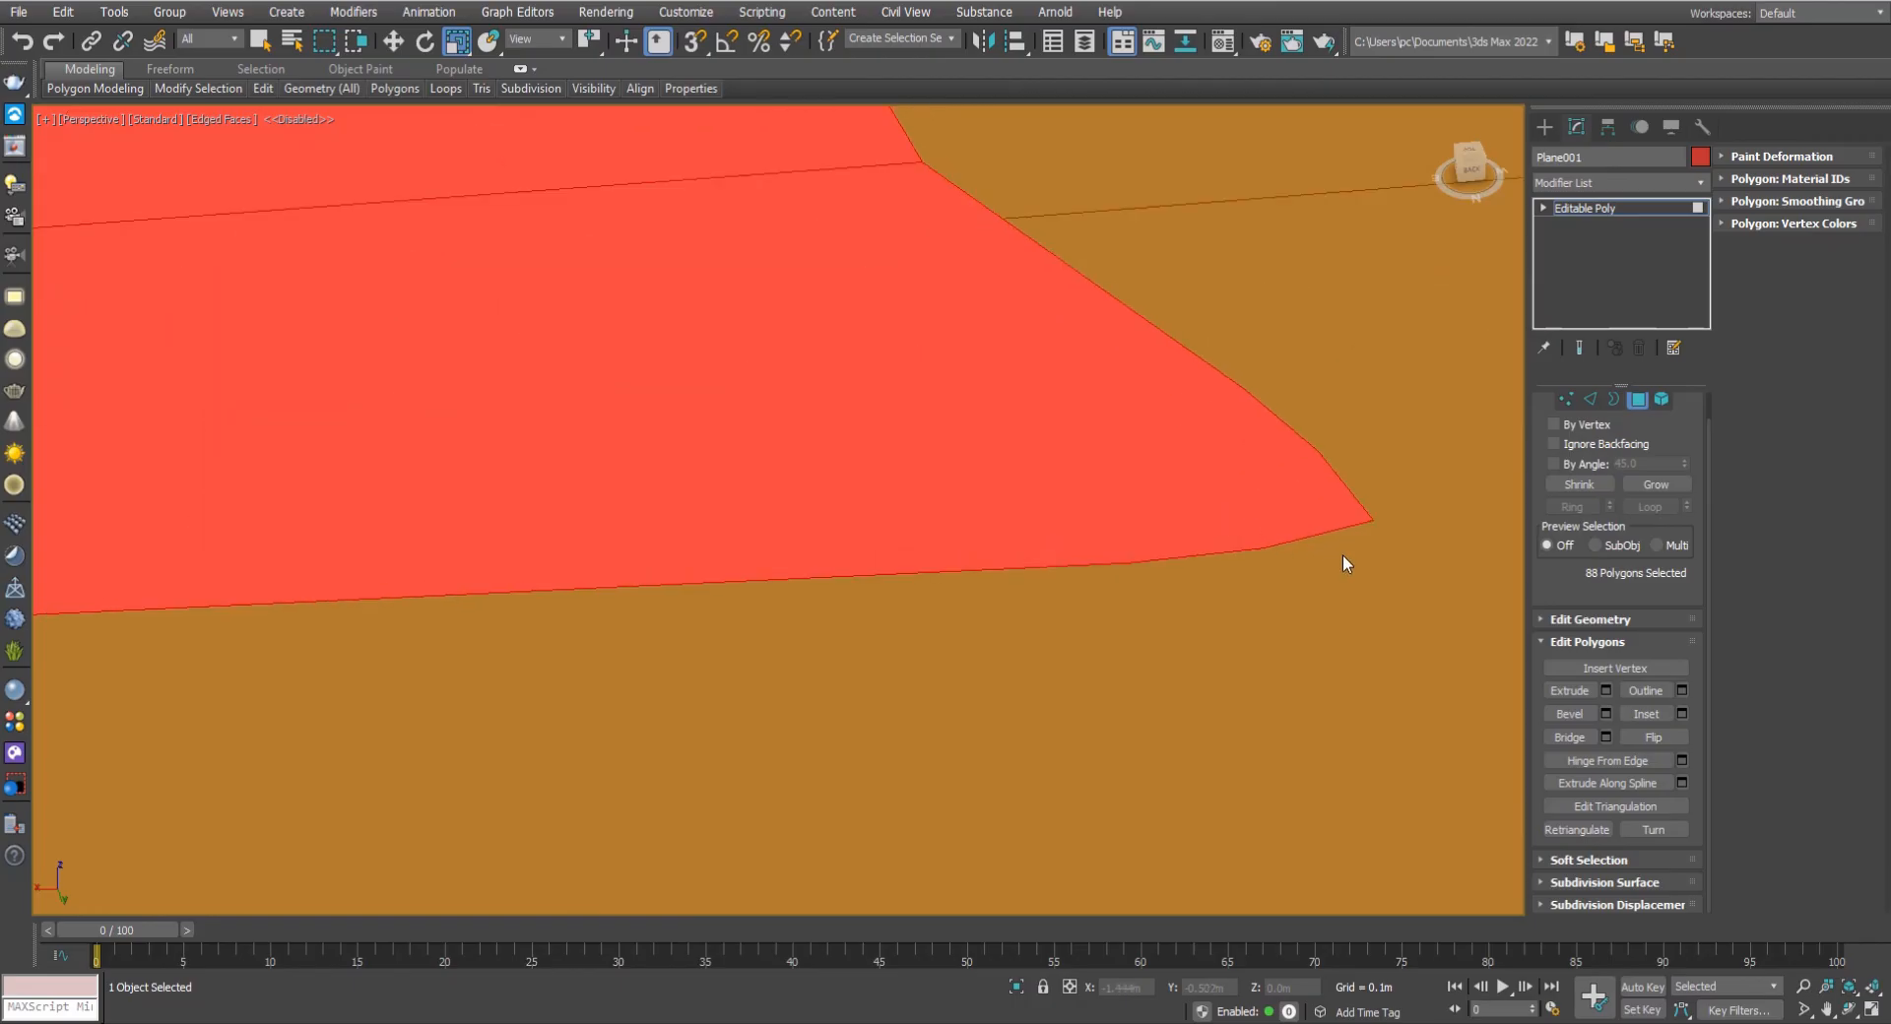
pyautogui.click(1605, 690)
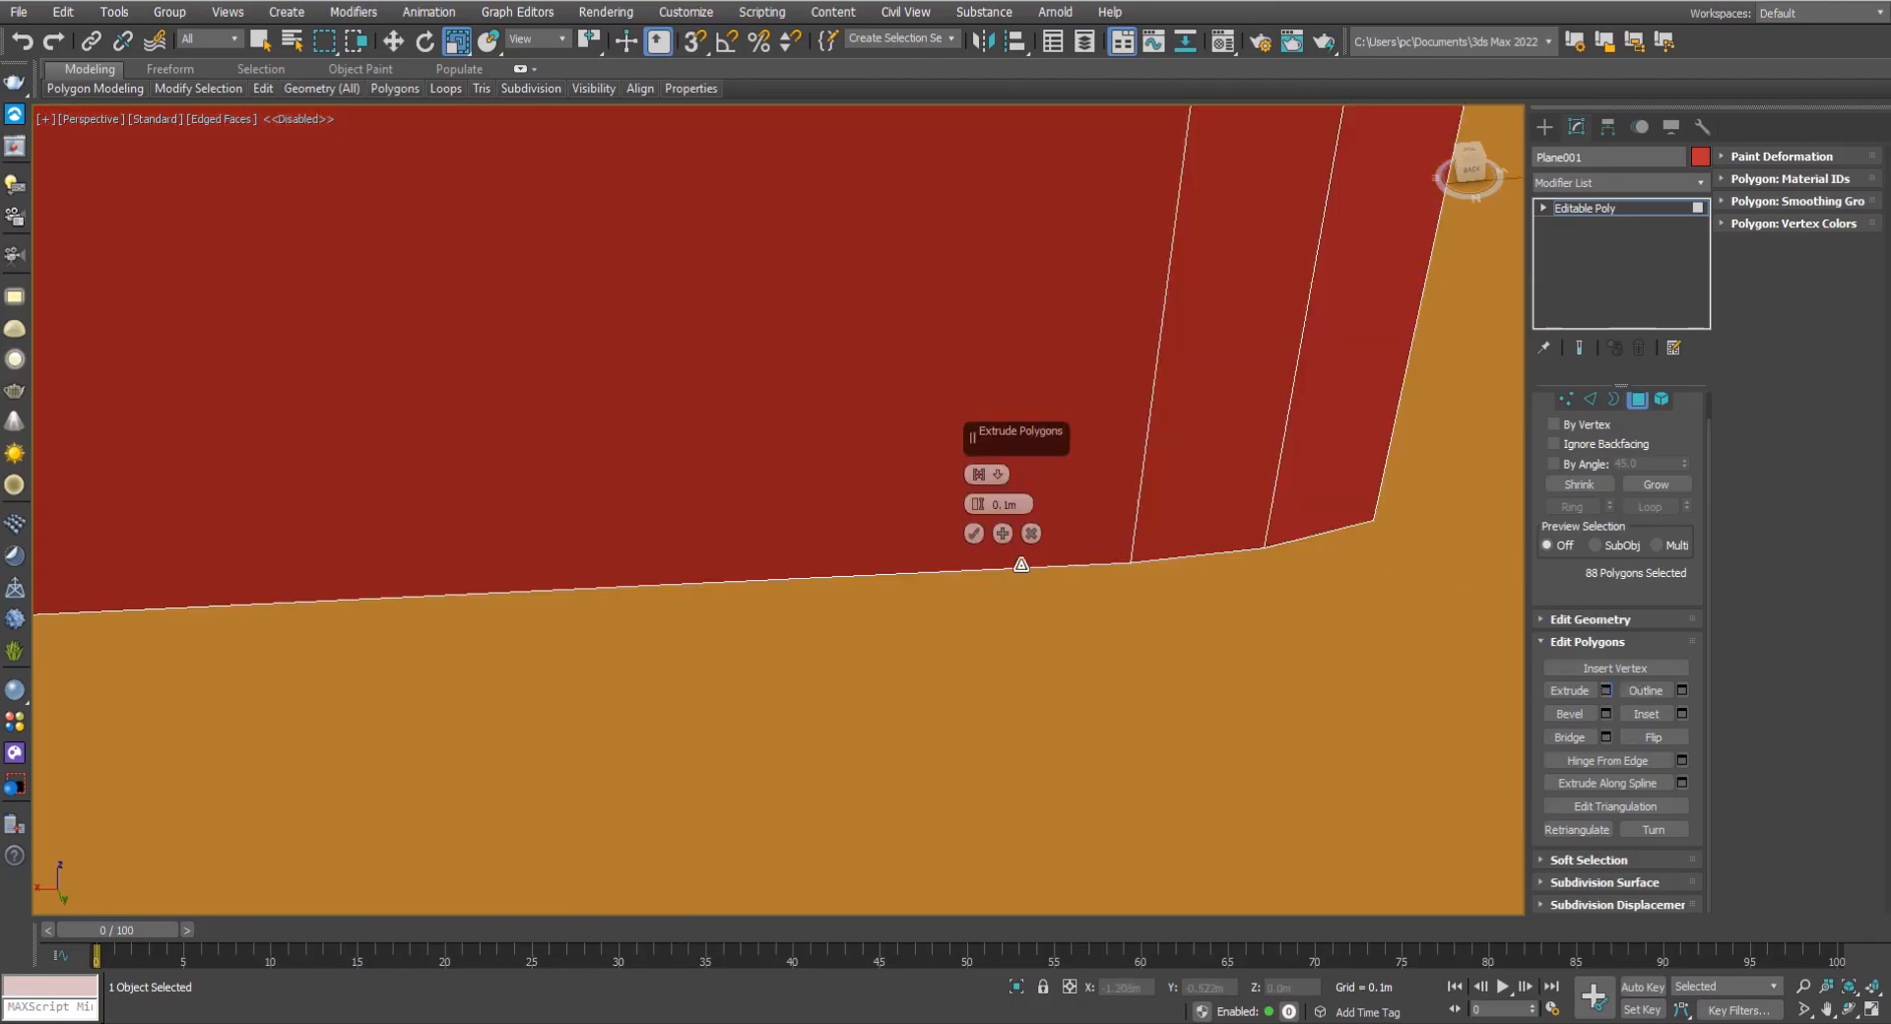
pyautogui.scroll(-2, 953, 541)
pyautogui.moveTo(972, 517); pyautogui.dragTo(985, 605)
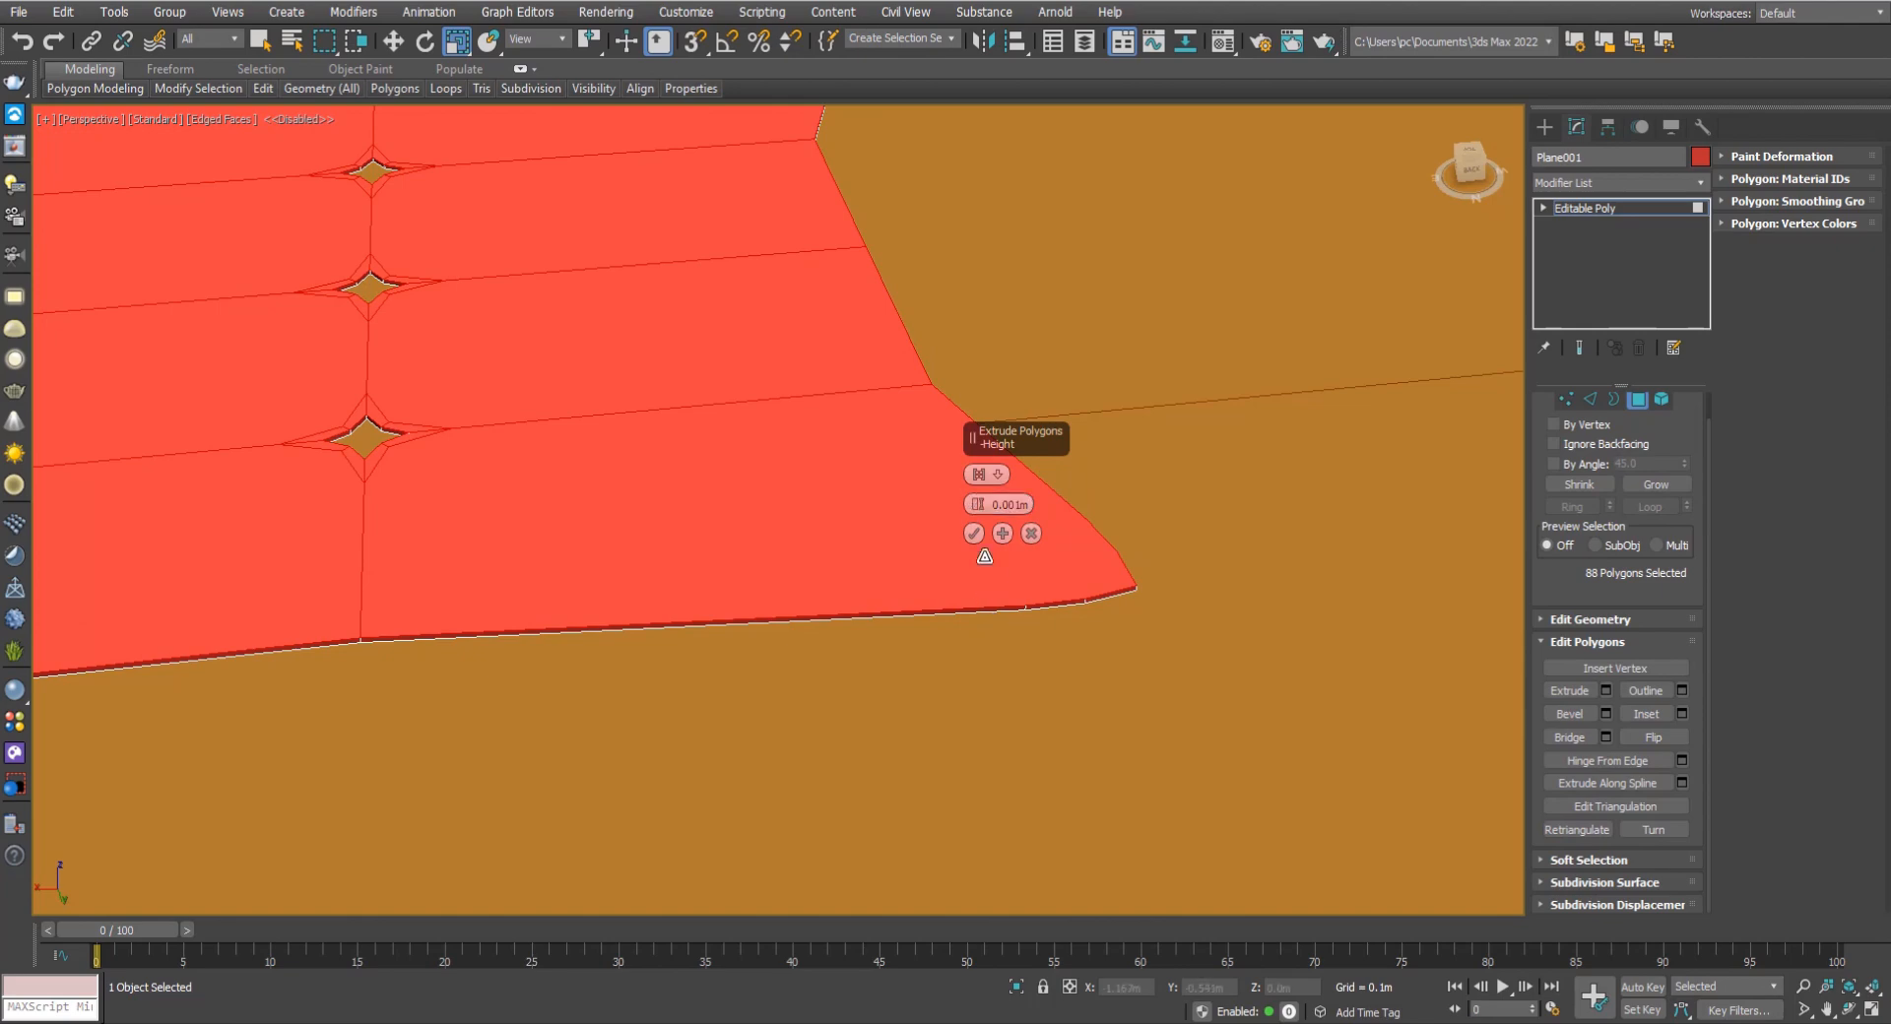
pyautogui.click(973, 532)
# Exit polygon level, scale the whole red plane up slightly and uniformly on the tabletop, and deselect it.
pyautogui.click(1637, 399)
pyautogui.scroll(-8, 1024, 544)
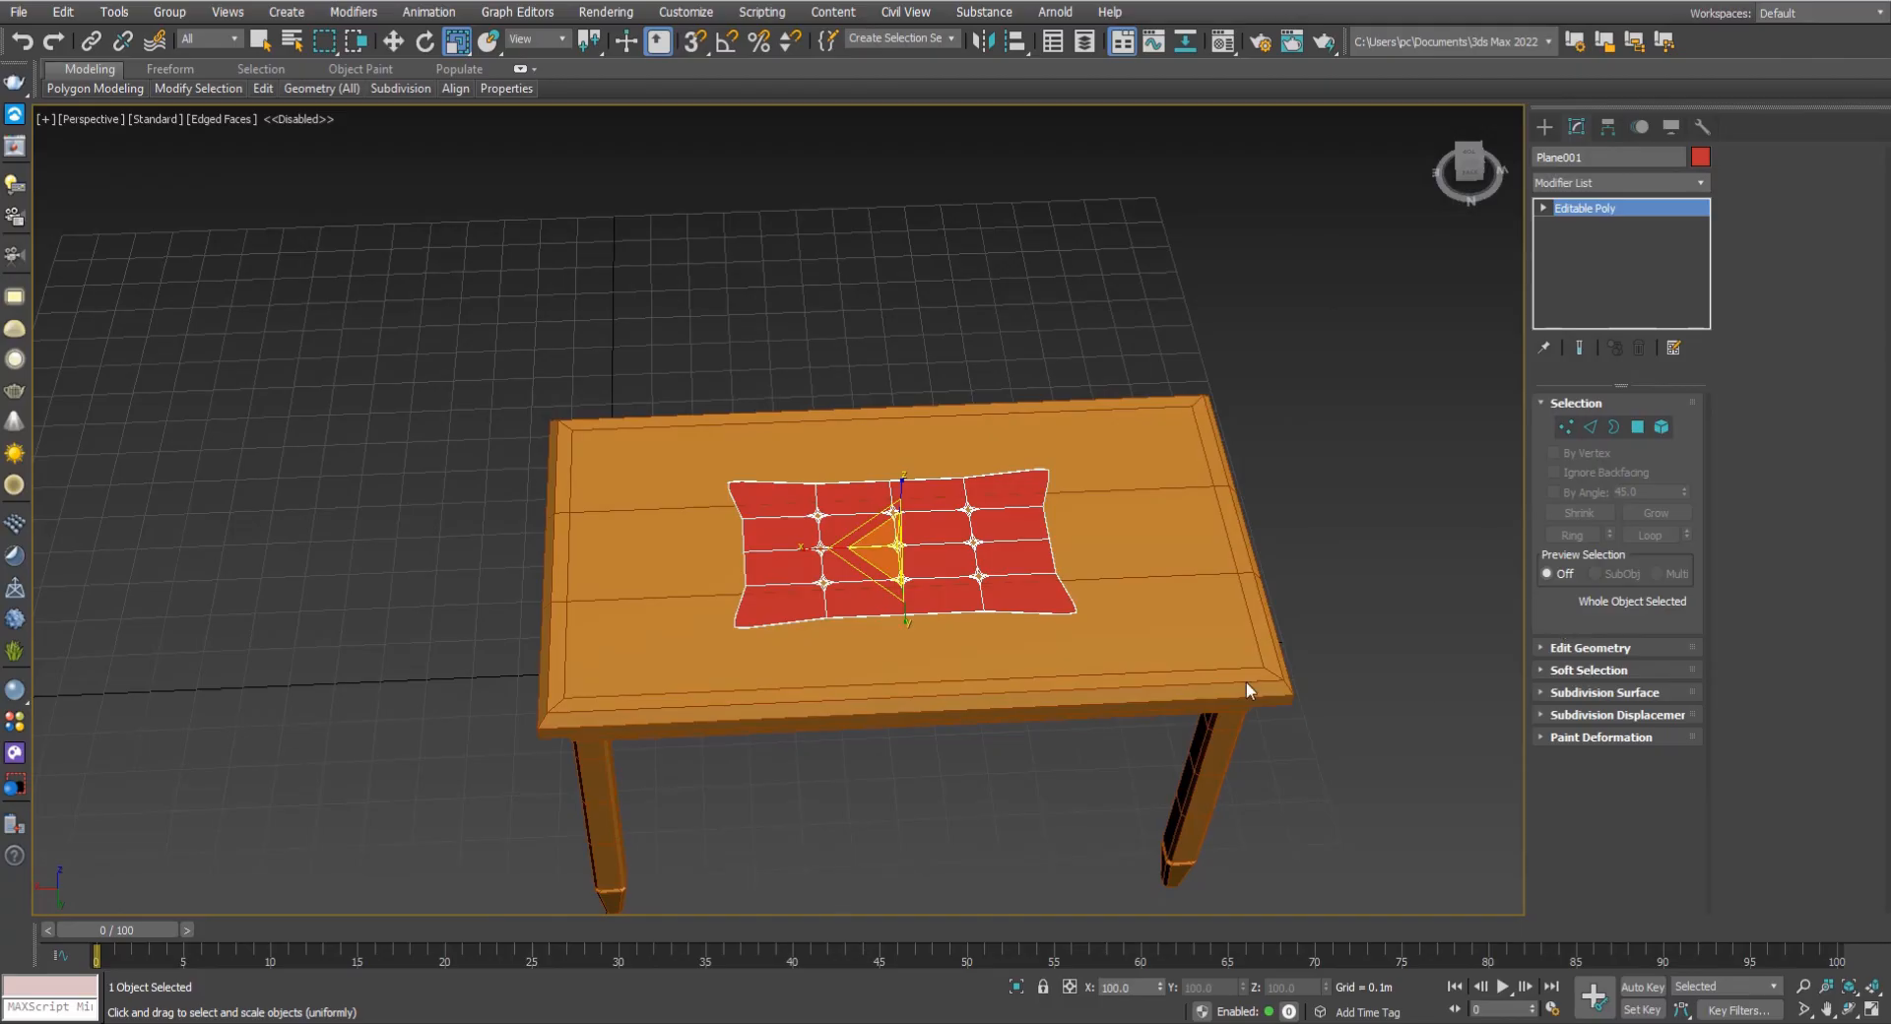
pyautogui.scroll(2, 981, 596)
pyautogui.keyDown('alt'); pyautogui.moveTo(1011, 629); pyautogui.dragTo(1056, 607, button='middle'); pyautogui.keyUp('alt')
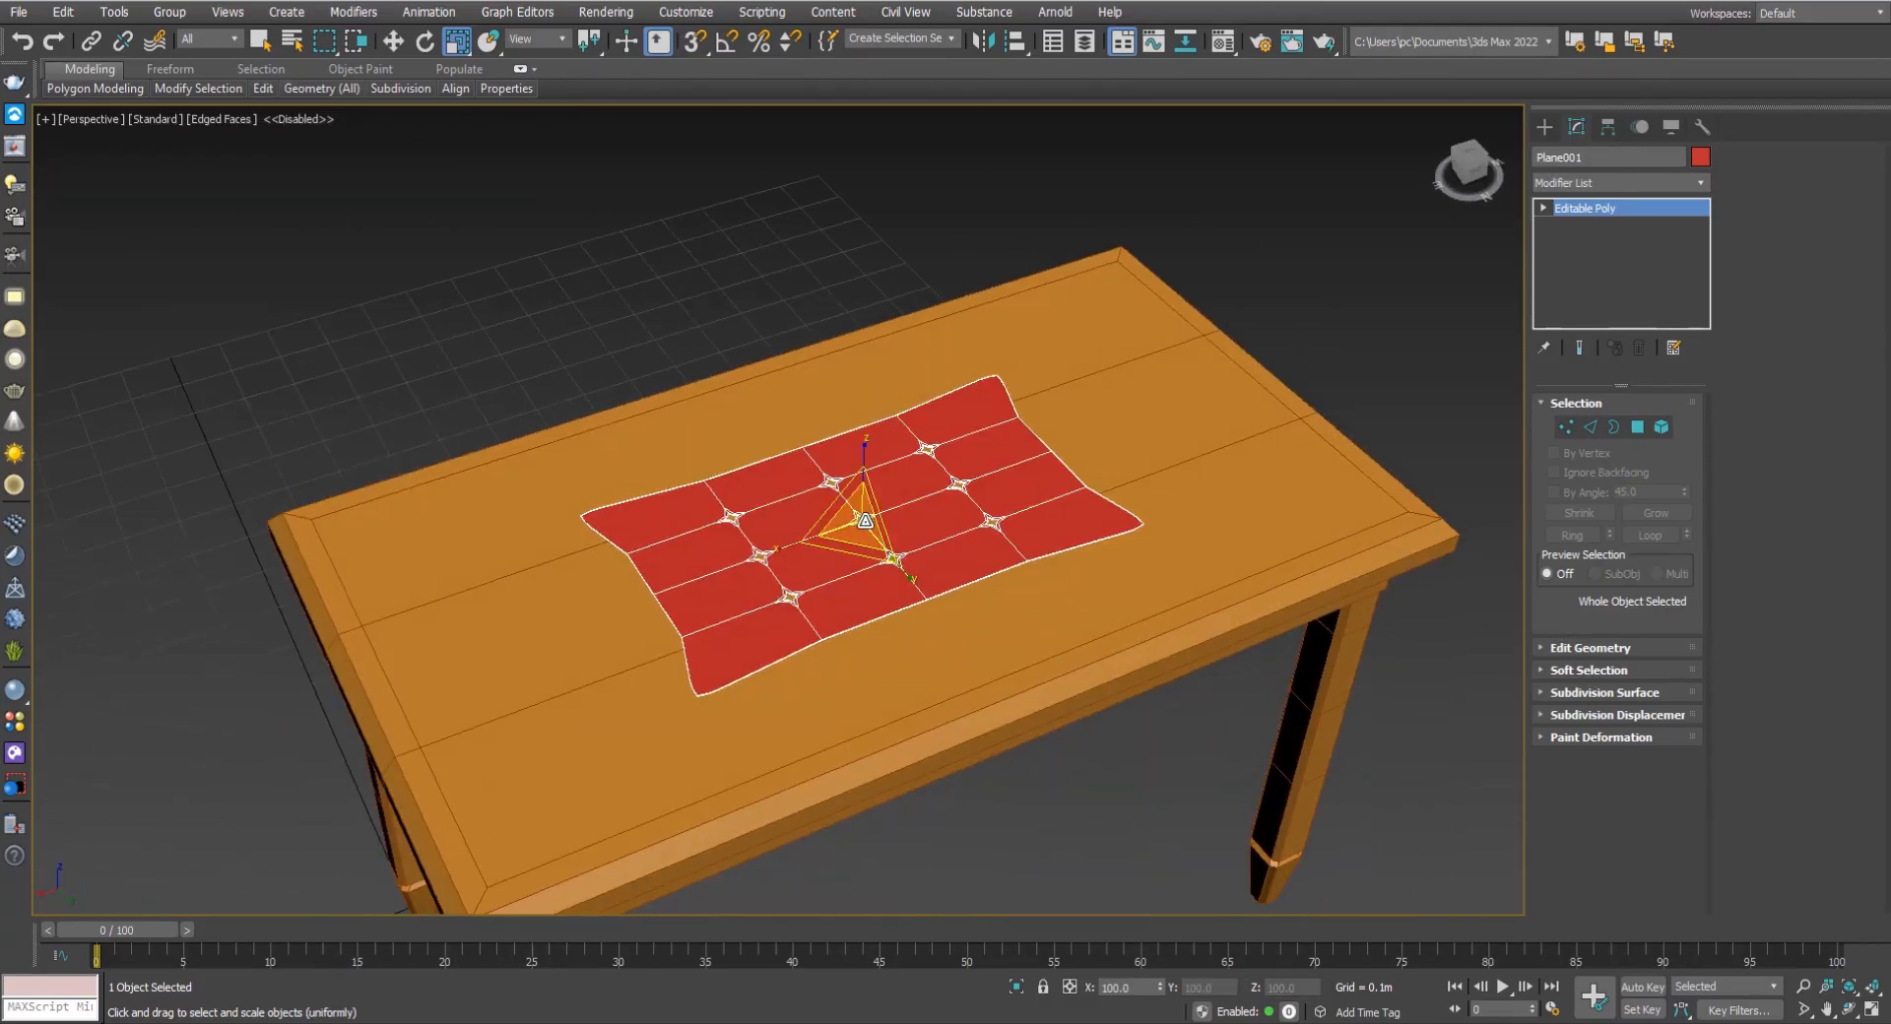
pyautogui.moveTo(865, 520); pyautogui.dragTo(867, 497)
pyautogui.keyDown('alt'); pyautogui.moveTo(867, 498); pyautogui.dragTo(982, 523, button='middle'); pyautogui.keyUp('alt')
pyautogui.click(1051, 317)
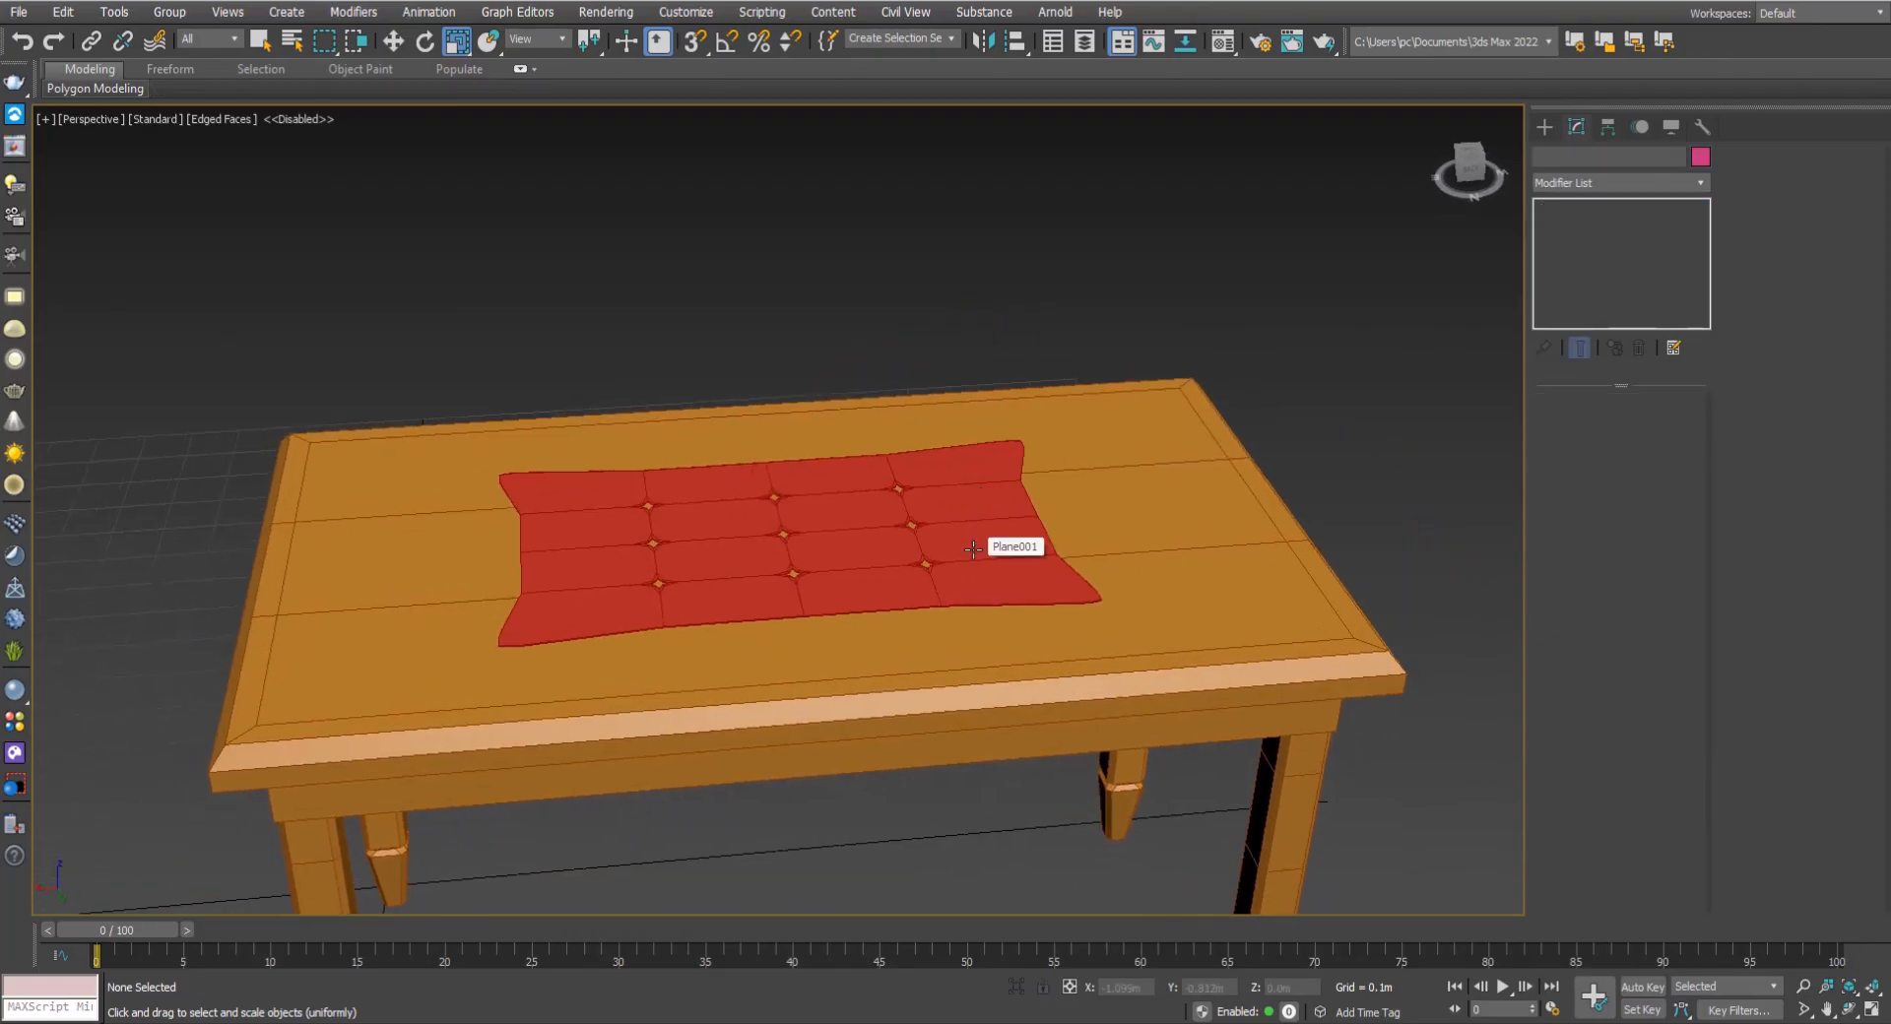